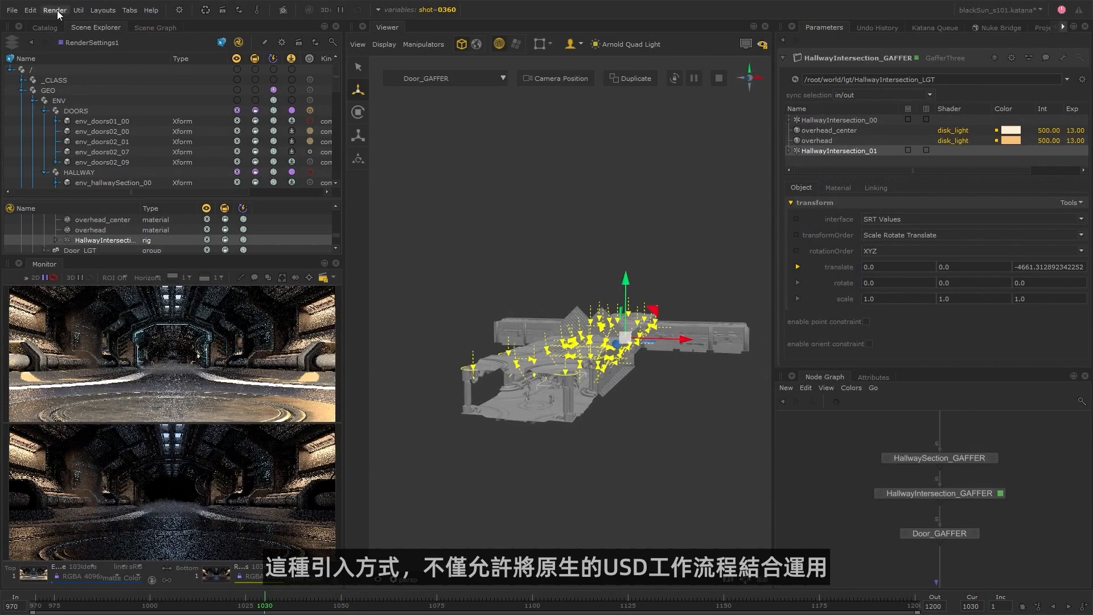
Shift the color of the doorlight_outward_tm light in the doors gaffer to a slightly lighter violet-blue.
click(444, 78)
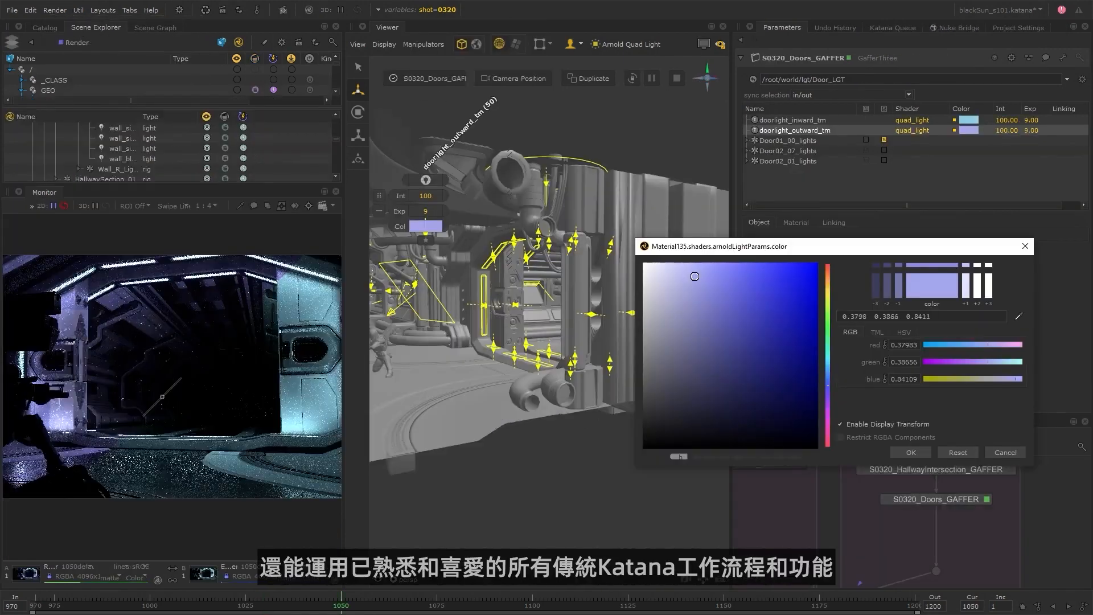
drag(694, 276, 692, 269)
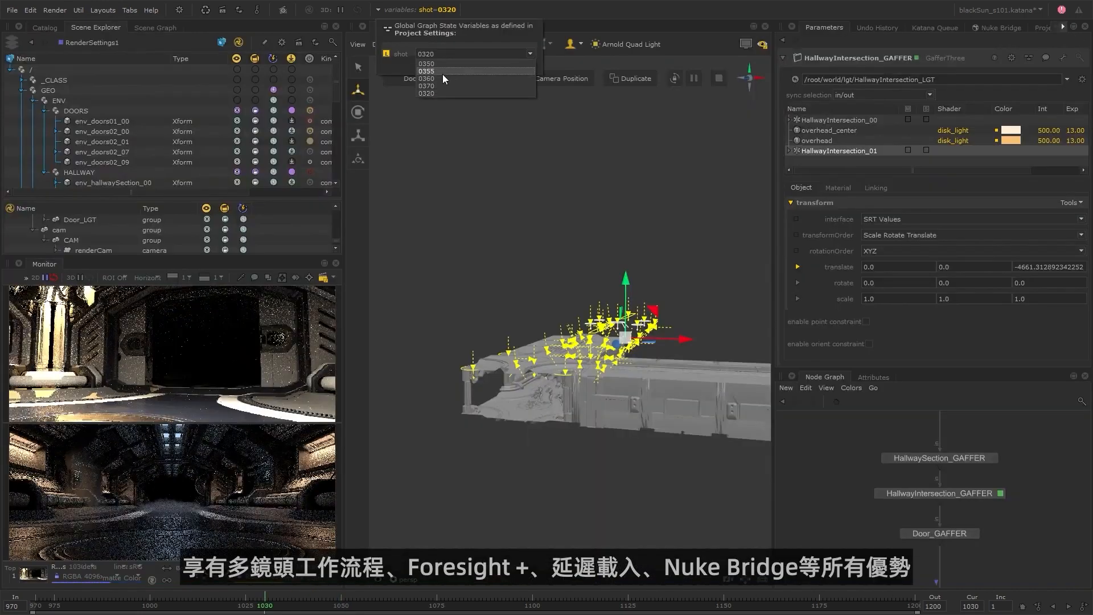
Launch a live Nuke comp of the S101_0360 script on the local machine.
click(55, 10)
click(69, 44)
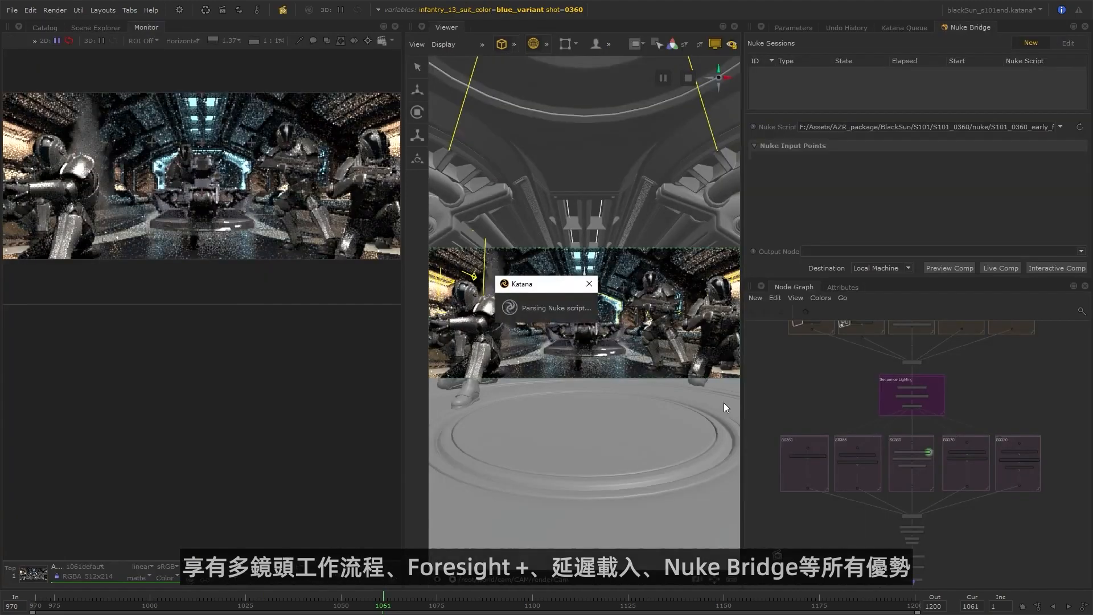
click(992, 268)
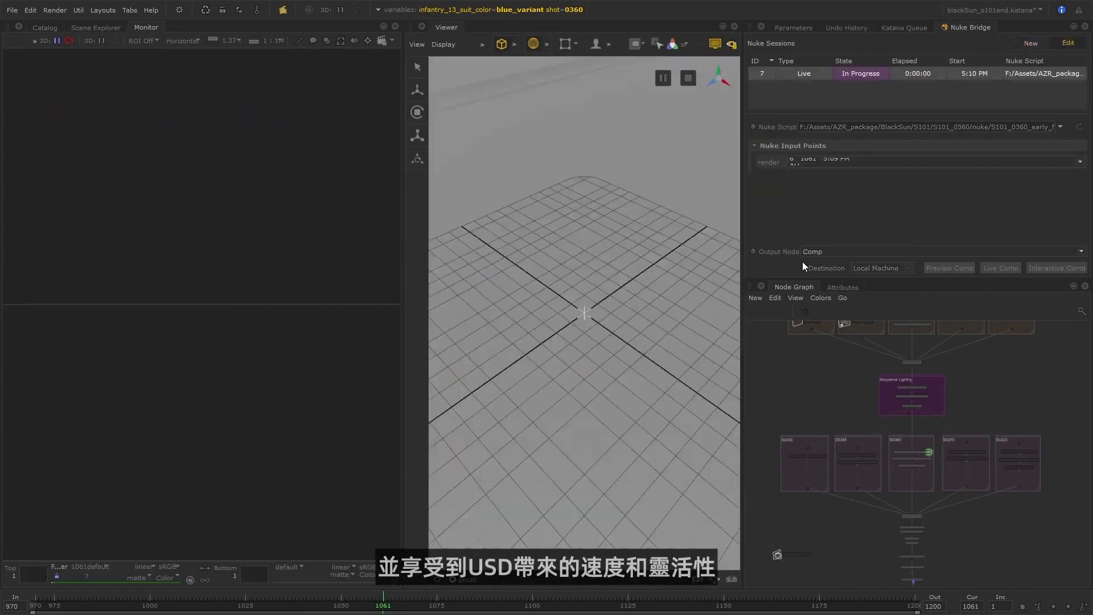
click(44, 27)
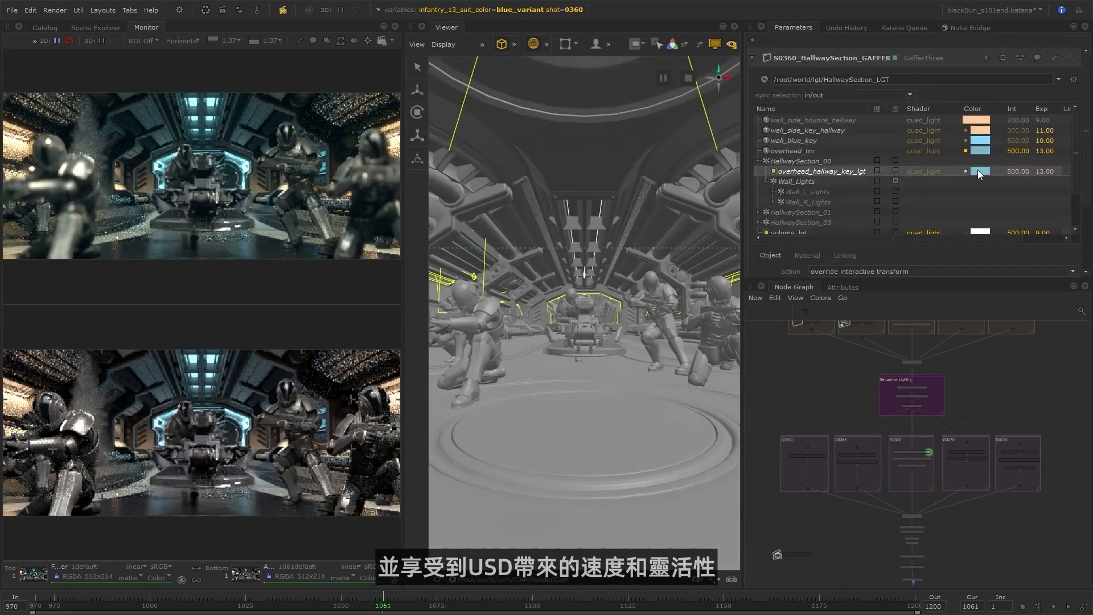
Lower the green component of the overhead_hallway_key_lgt light's color in the hallway section gaffer.
click(977, 170)
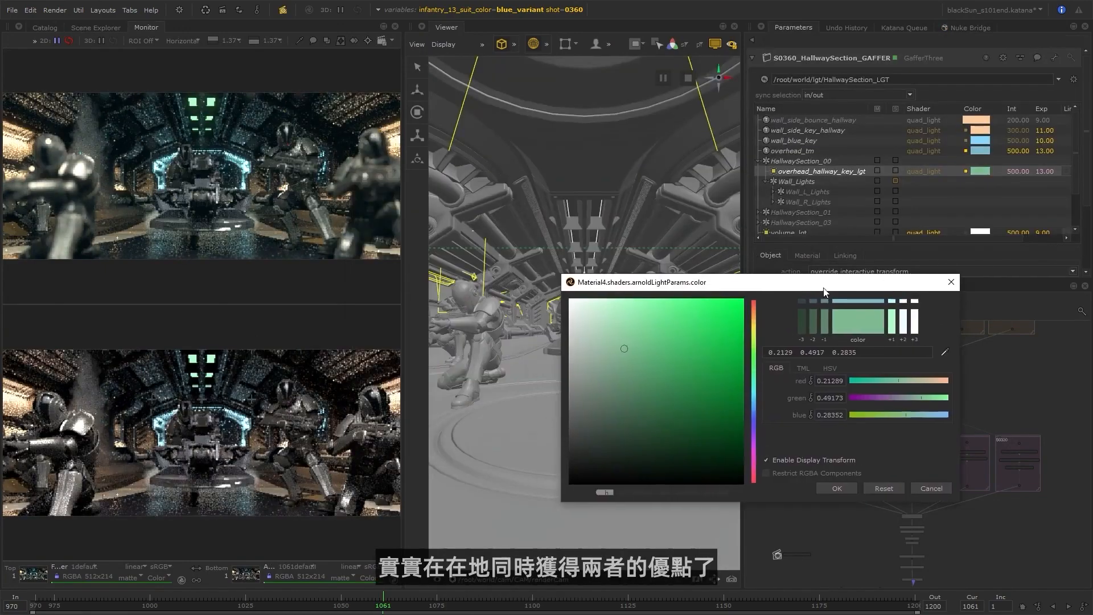
drag(933, 397, 887, 399)
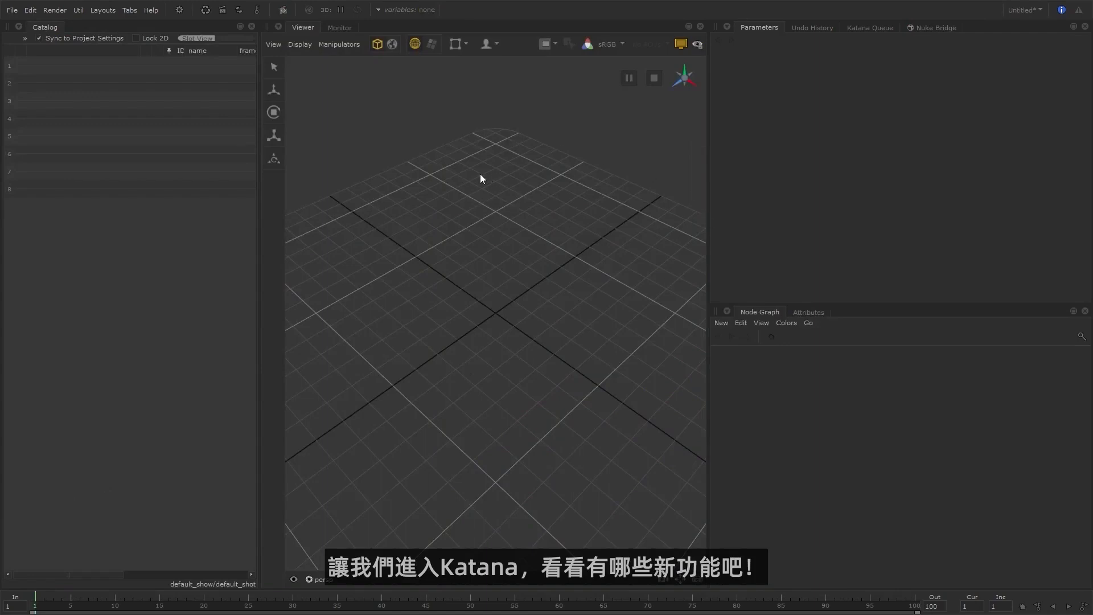
Open the Scene Explorer and the Scene Graph beside the Catalog, leaving the Scene Explorer in front.
click(19, 26)
click(69, 245)
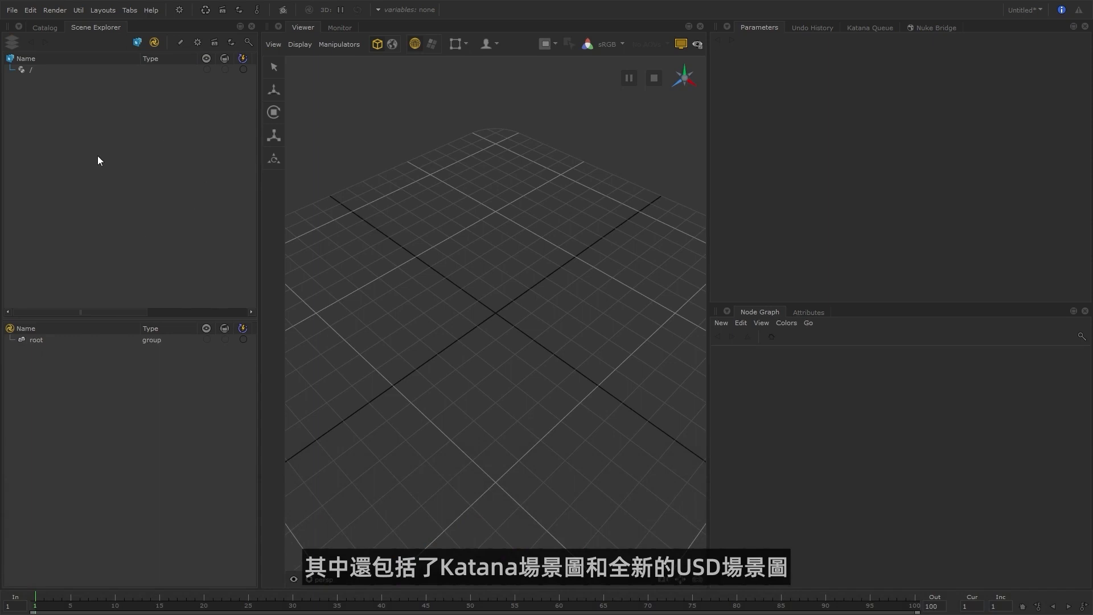
click(21, 26)
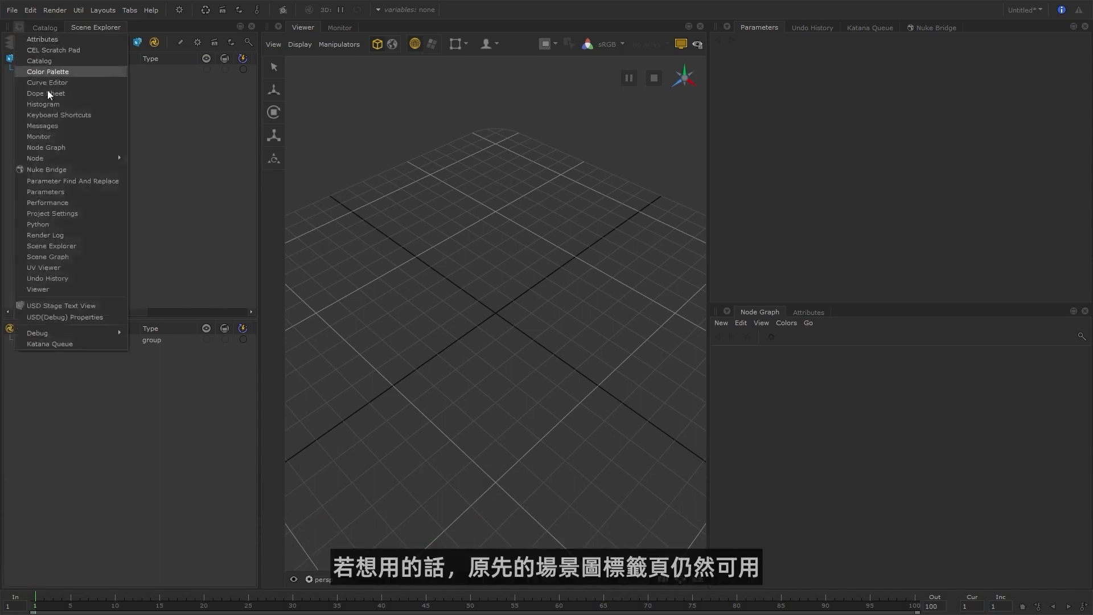
click(80, 258)
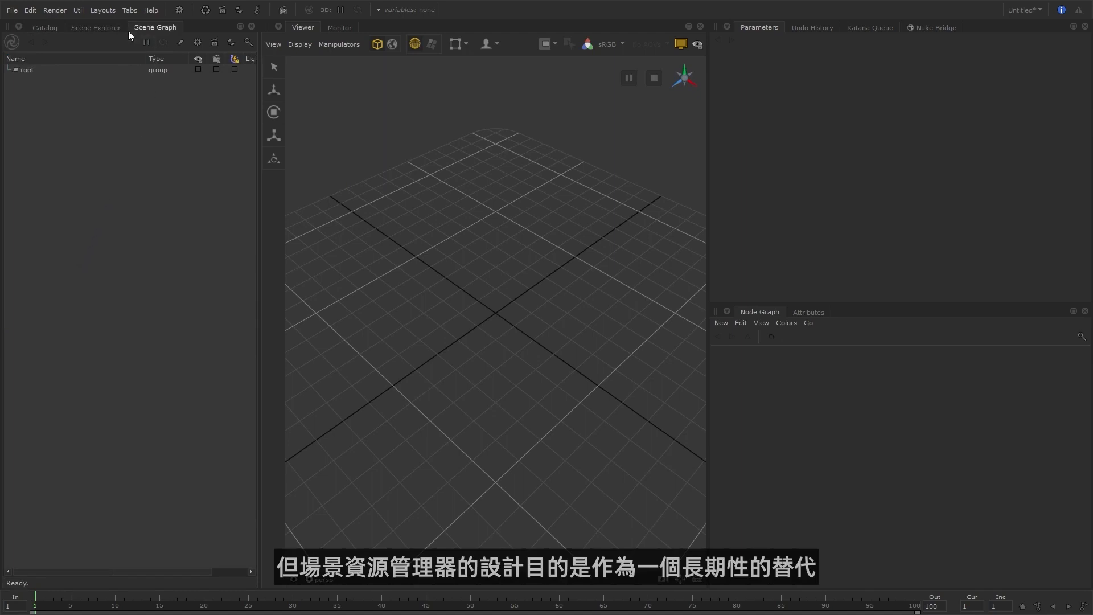
click(95, 28)
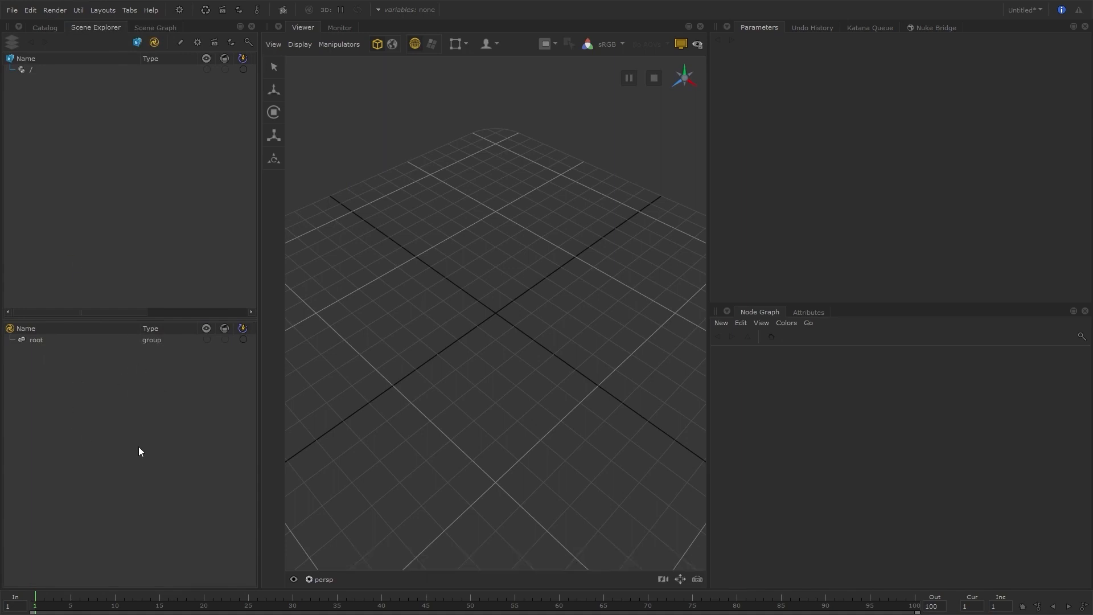
Toggle the USD scene graph display off and back on, and widen the Scene Explorer to expose its extra columns.
click(139, 42)
click(139, 42)
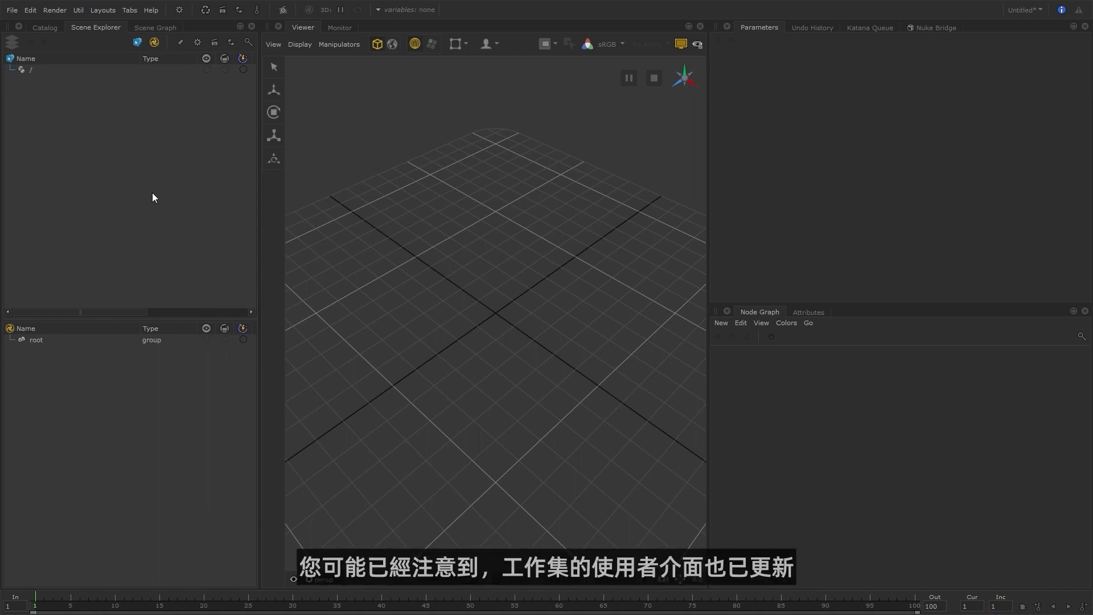
drag(262, 194, 337, 203)
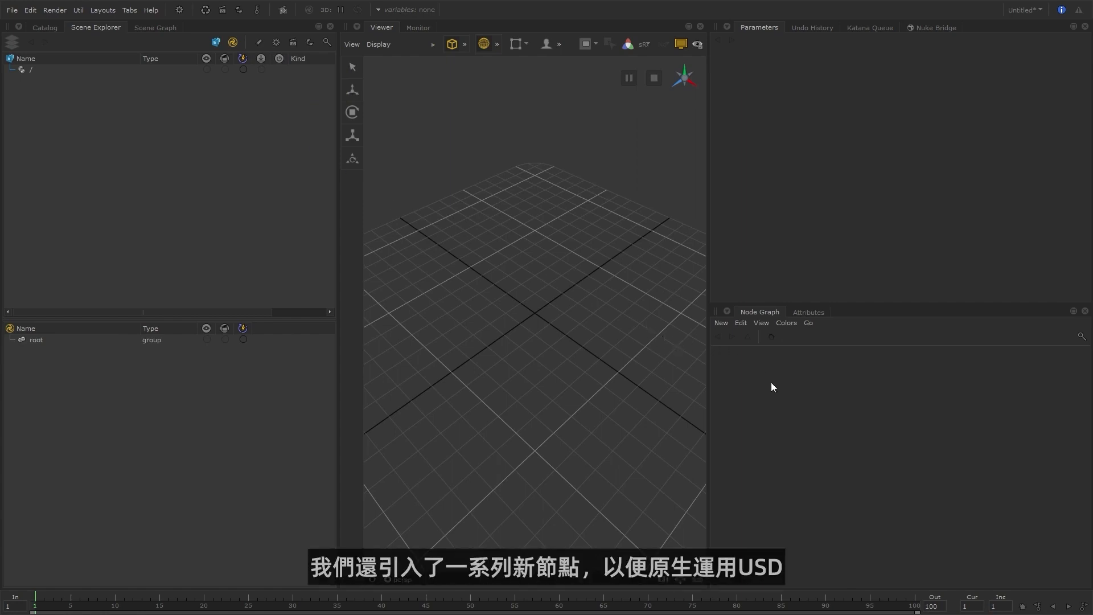
Examine the USD node categories and the node creation list filtered by "usd" in the maximized Node Graph.
key(space)
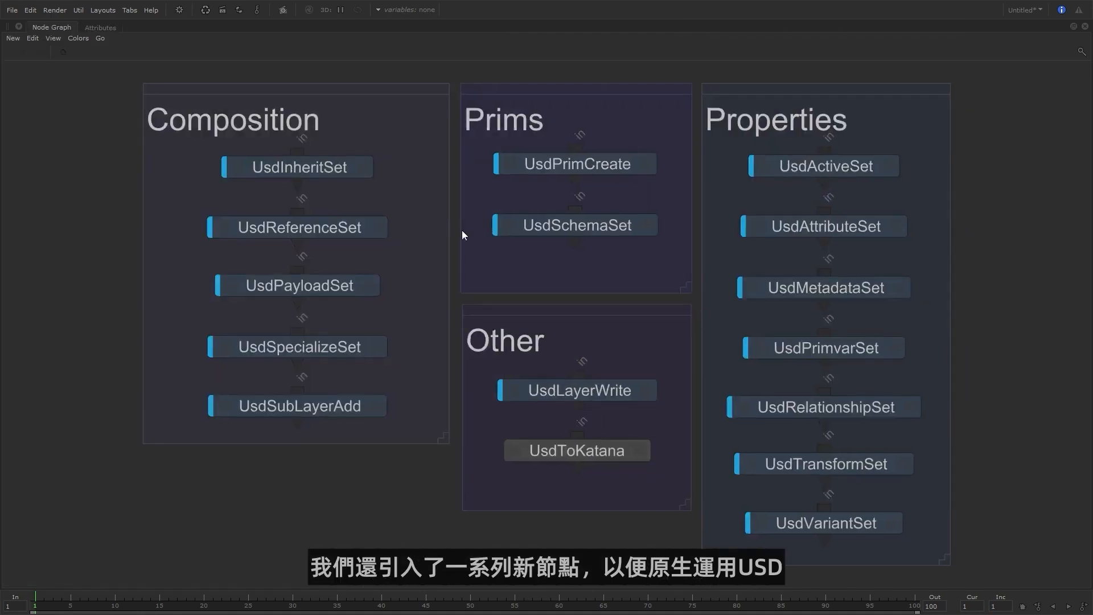
click(12, 39)
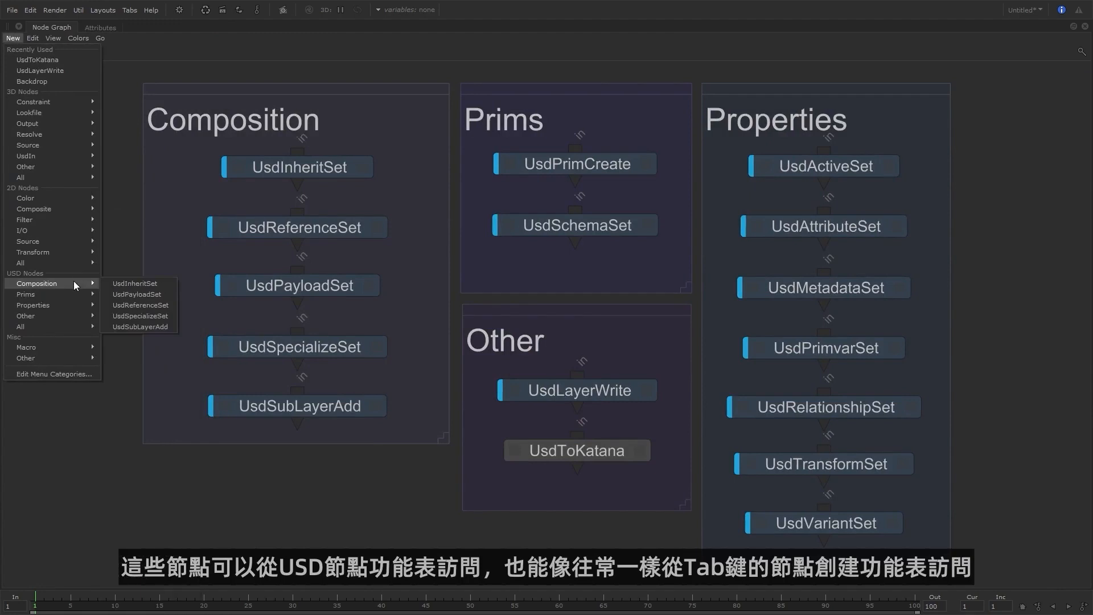
click(66, 326)
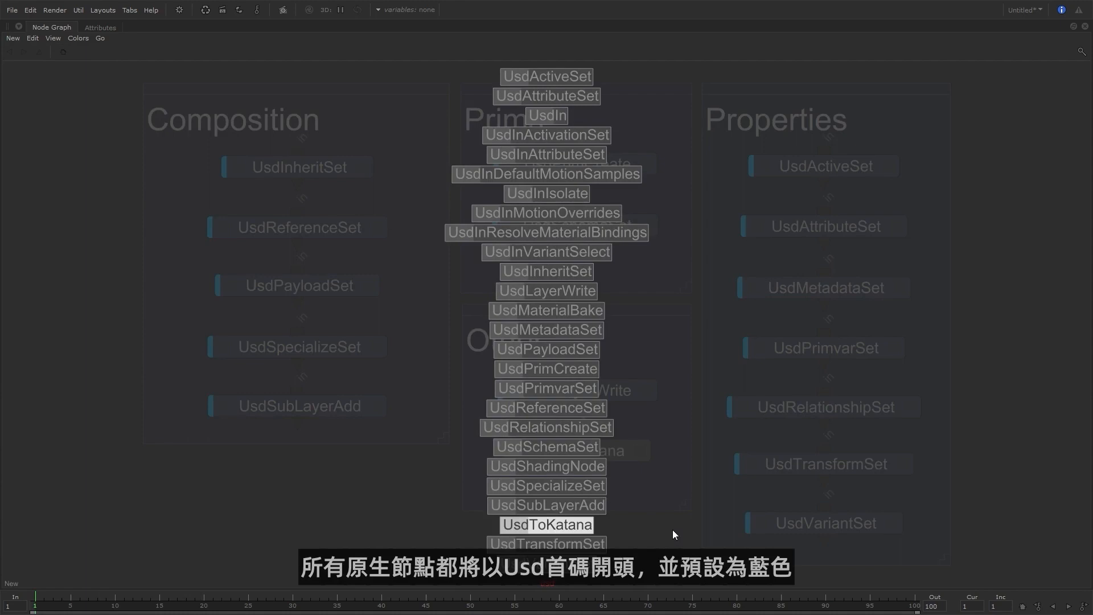
key(Escape)
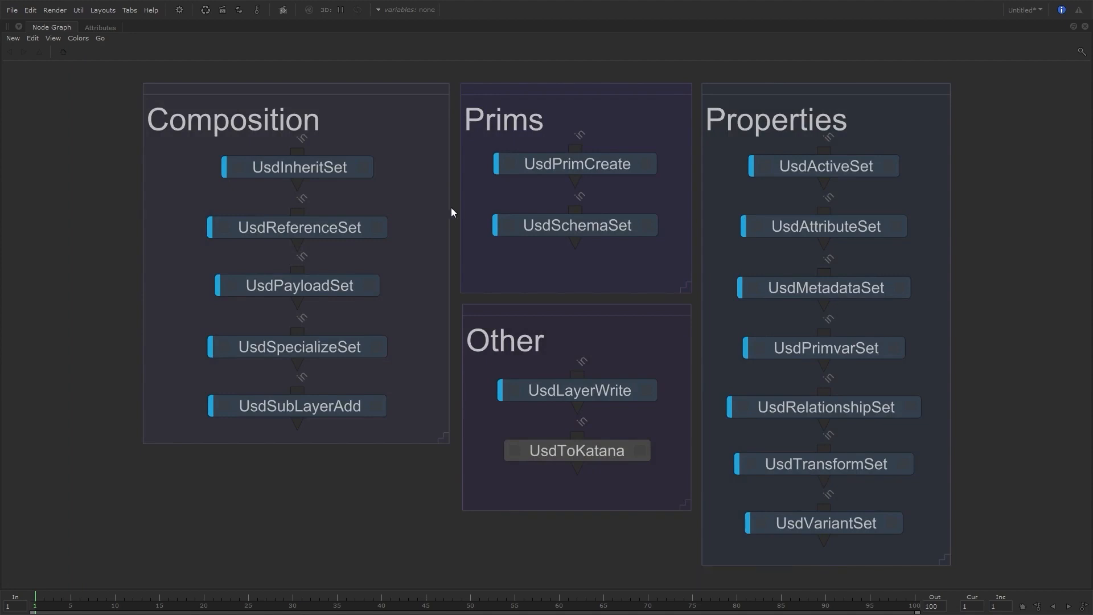
key(Tab)
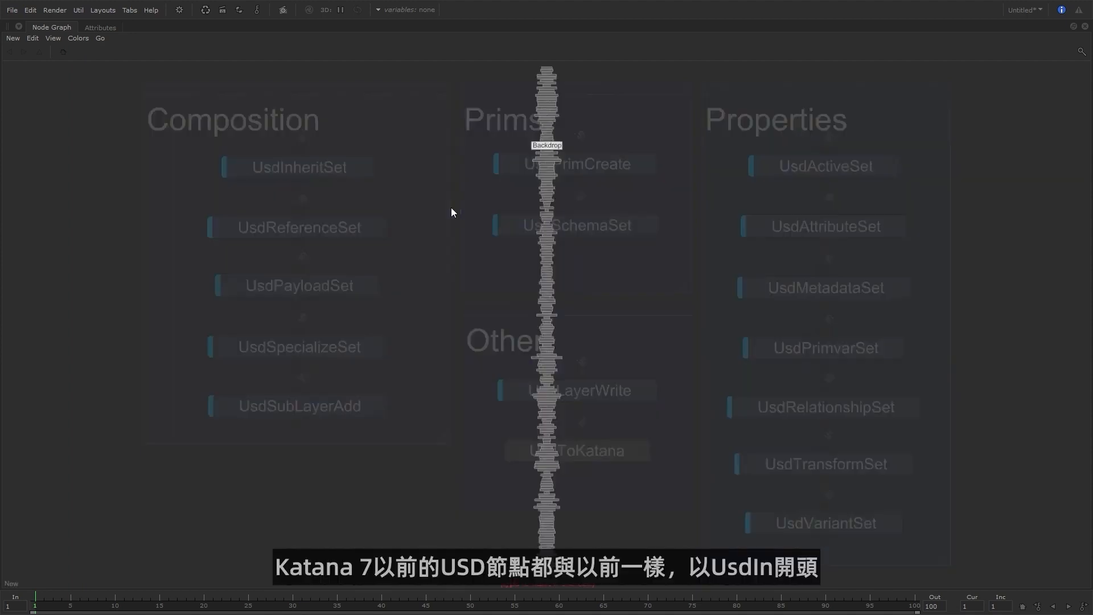
text(usd)
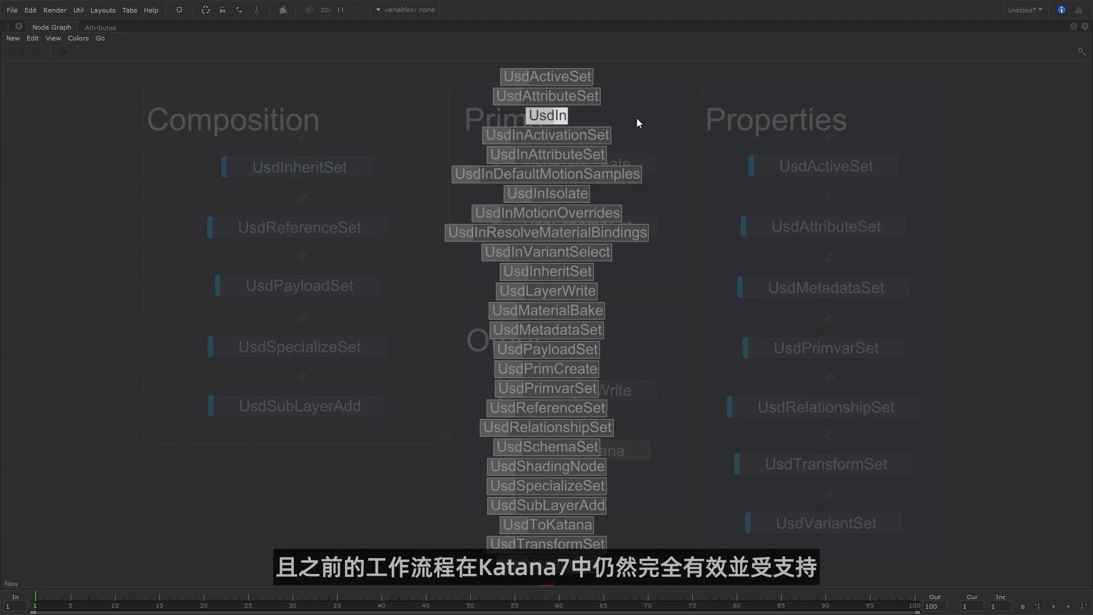
key(Escape)
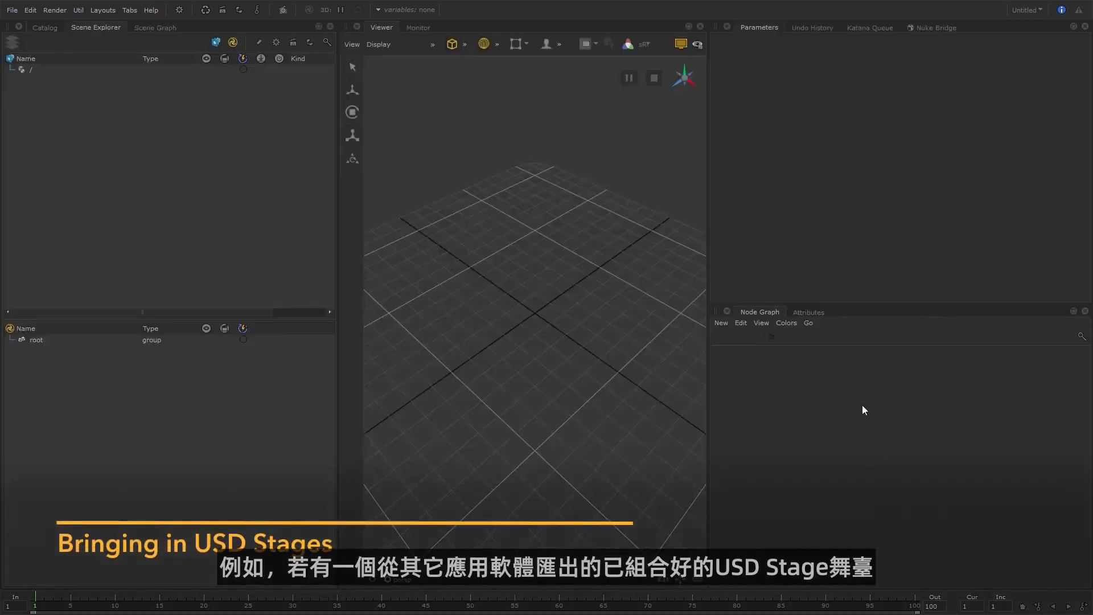
Add a UsdSubLayerAdd node to the empty node graph.
key(Tab)
text(Usdsu)
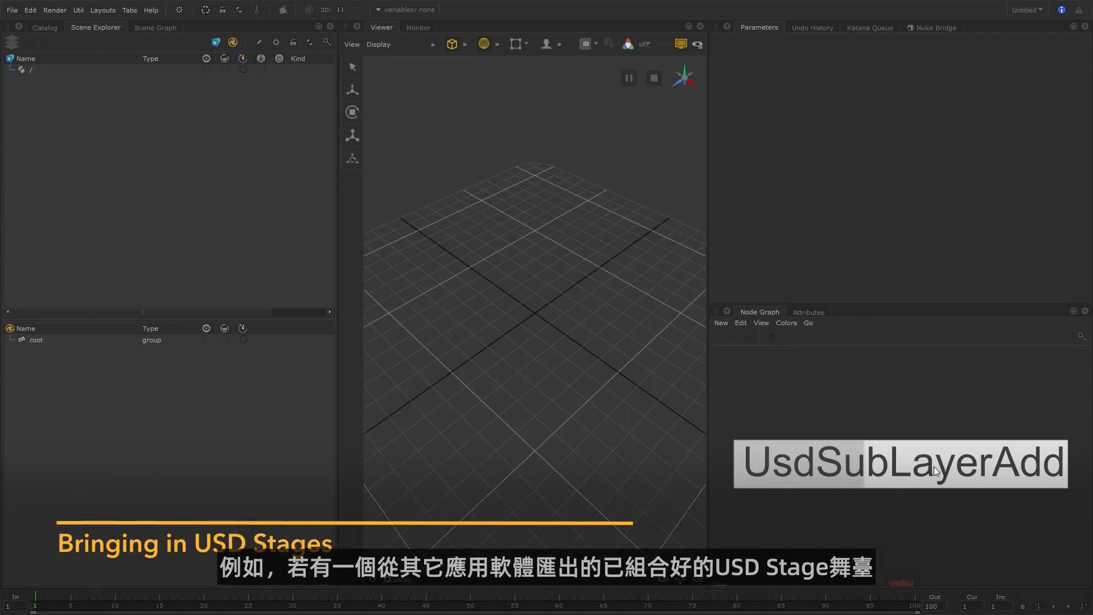
click(933, 466)
click(867, 410)
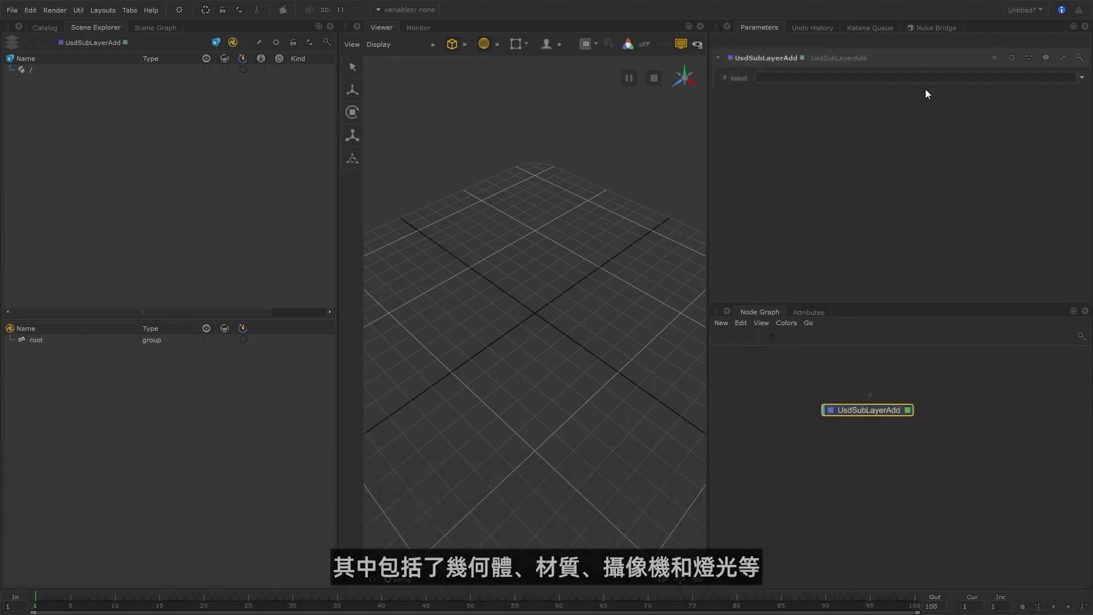
Set the UsdSubLayerAdd asset to shot_C008_S1010.usda from the NAPO_Full_Project folder show/sequences/SE008/USD/shot.
click(1081, 78)
click(1068, 88)
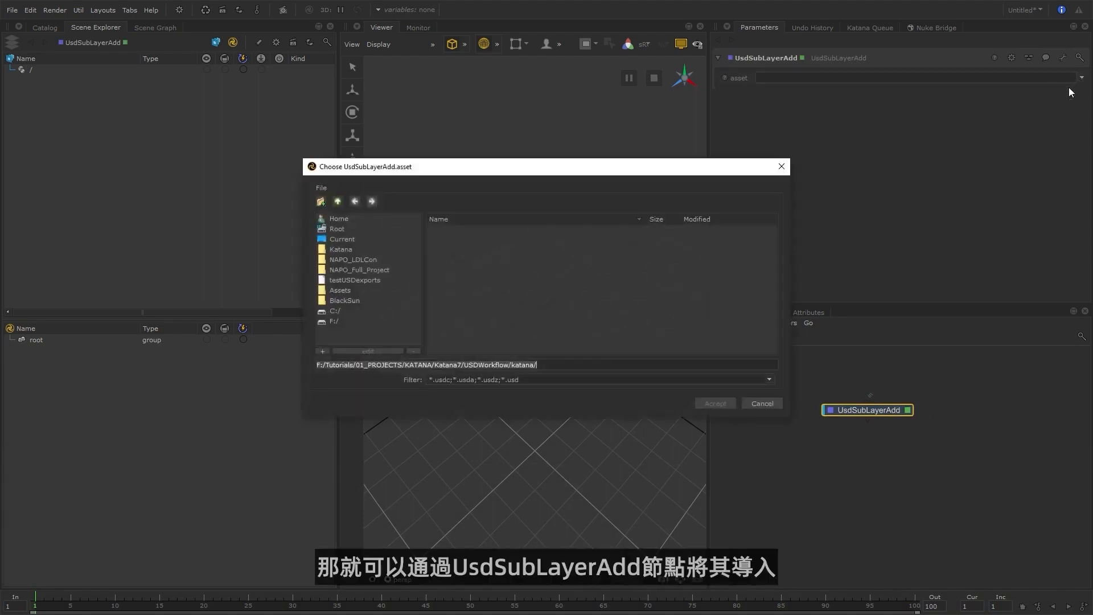
click(376, 269)
click(447, 238)
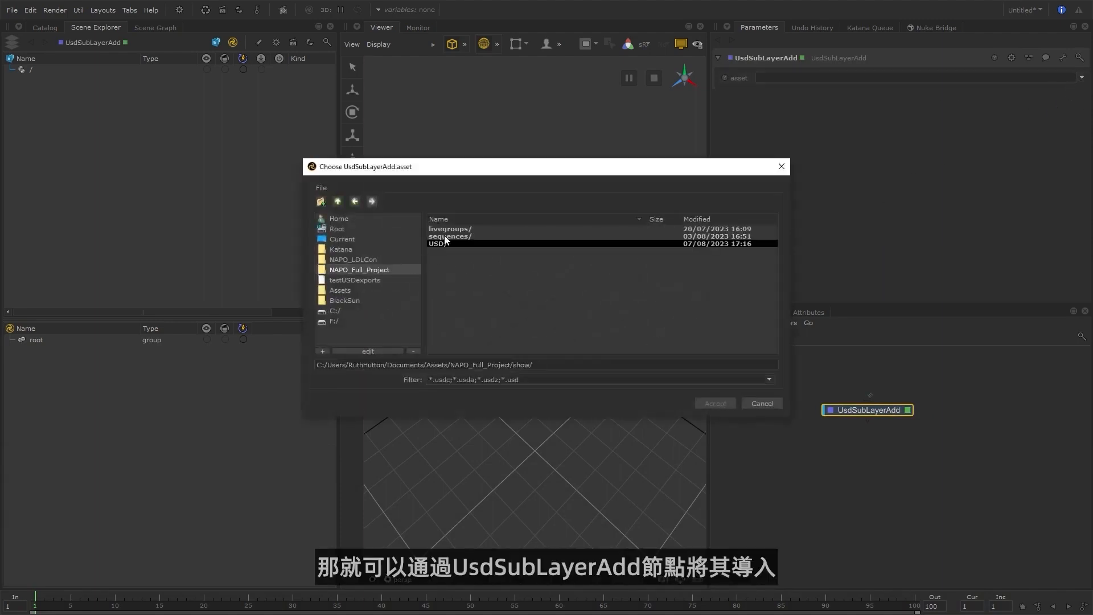
double_click(446, 237)
double_click(457, 230)
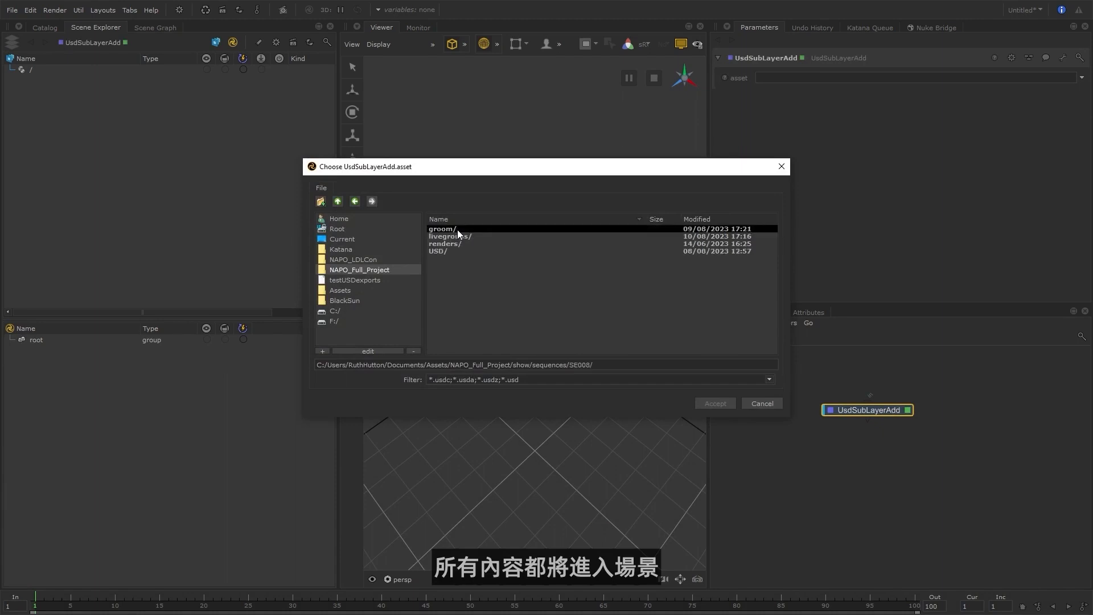
double_click(445, 252)
double_click(445, 251)
click(498, 230)
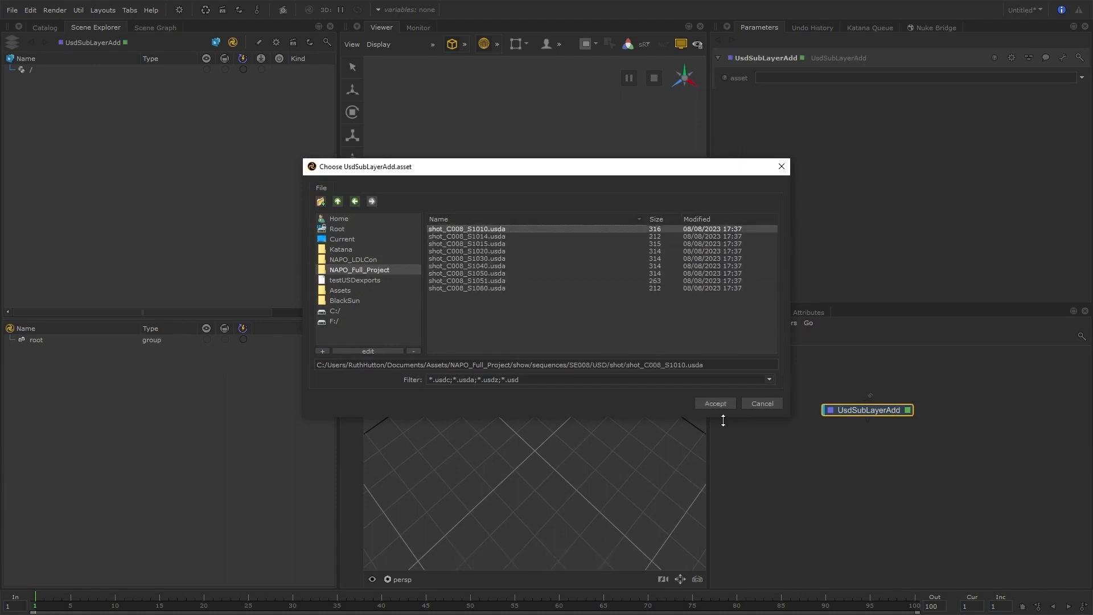
click(732, 406)
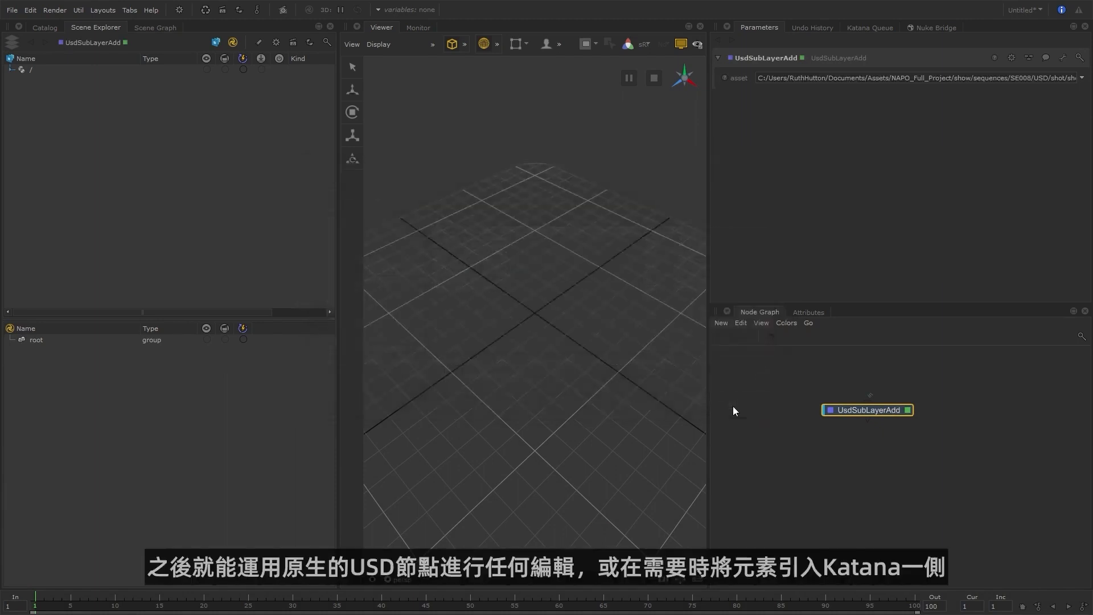
Expand the entire USD scene hierarchy from its root and set the current frame to 5.
right_click(46, 70)
click(106, 63)
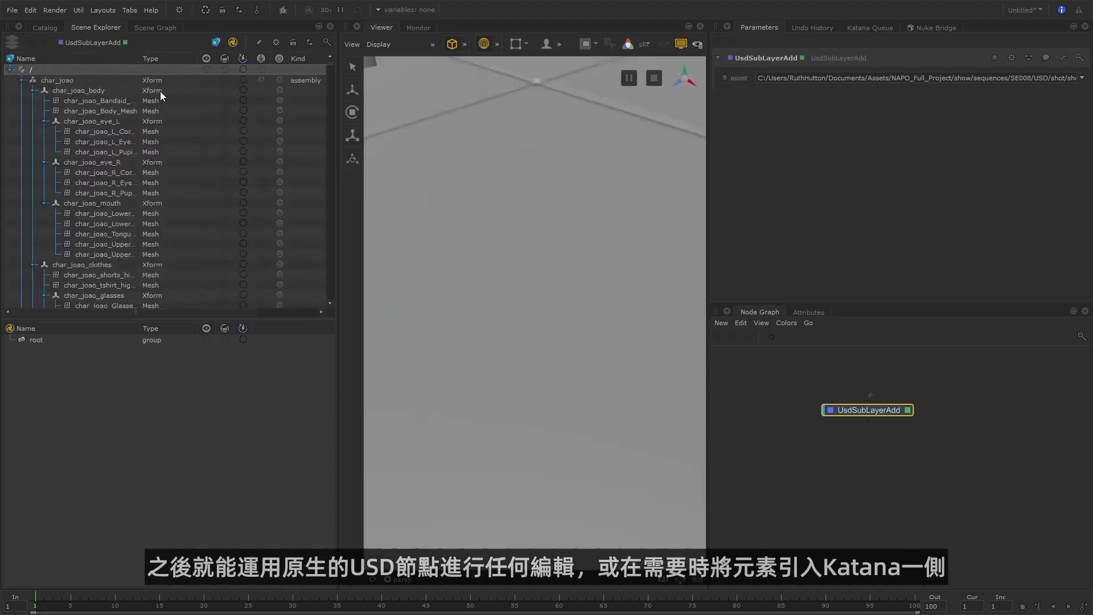
scroll(522, 330, down, 5)
alt+drag(522, 330, 559, 324)
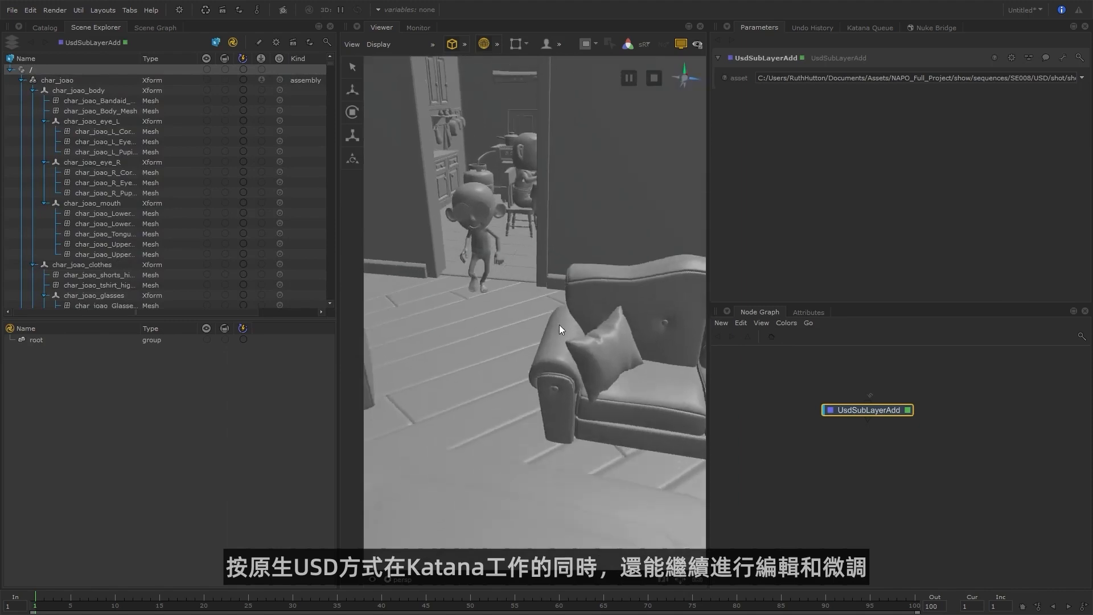
drag(126, 600, 71, 599)
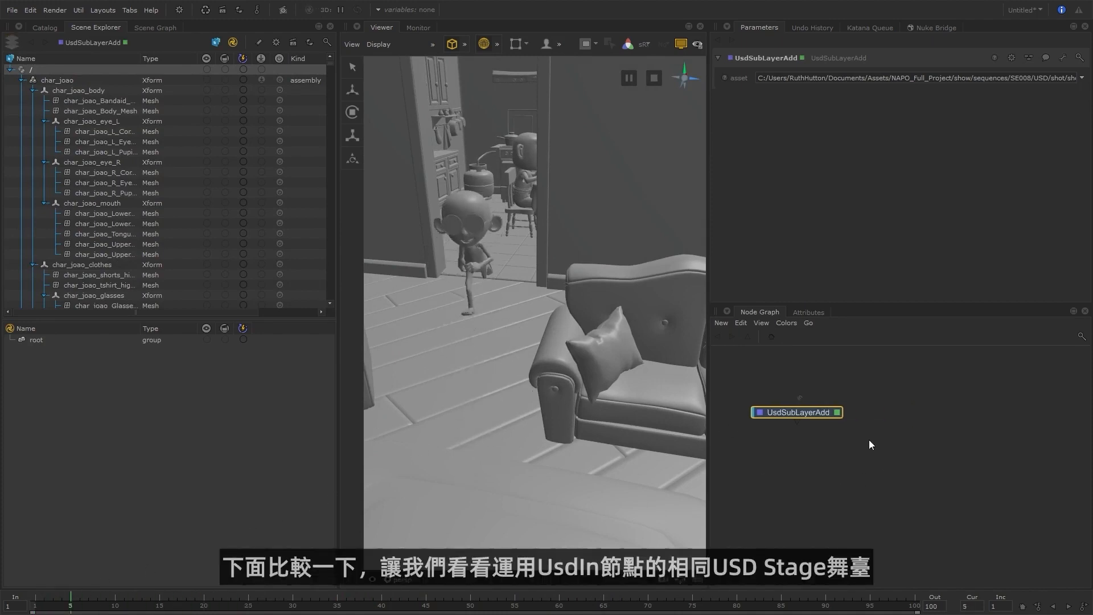
Add a UsdIn node beside the UsdSubLayerAdd node in the node graph.
key(Tab)
text(usdi)
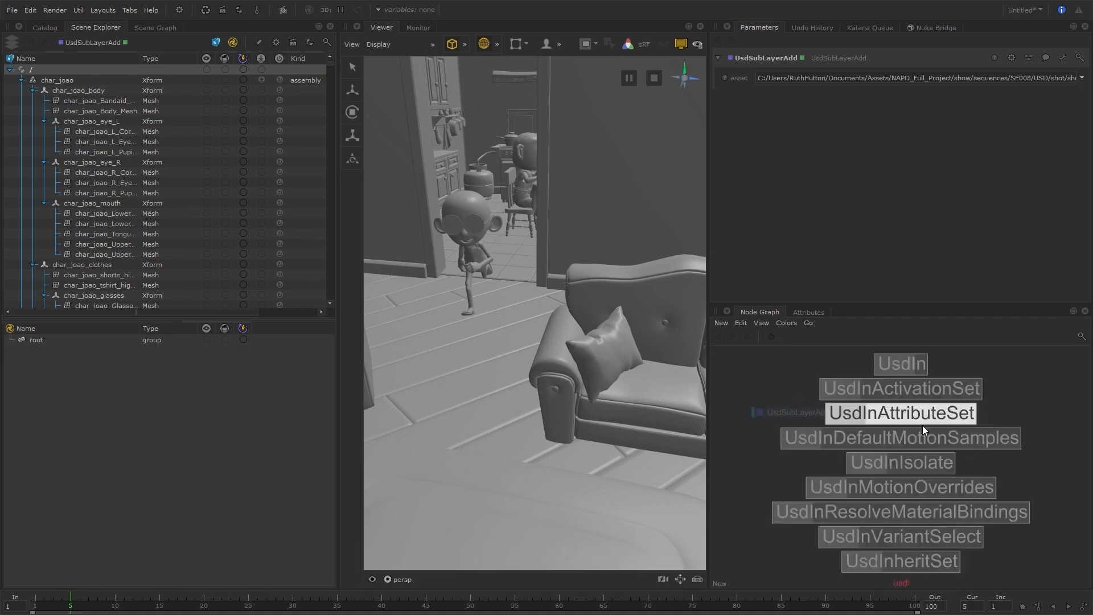
key(Up)
key(Up)
key(Return)
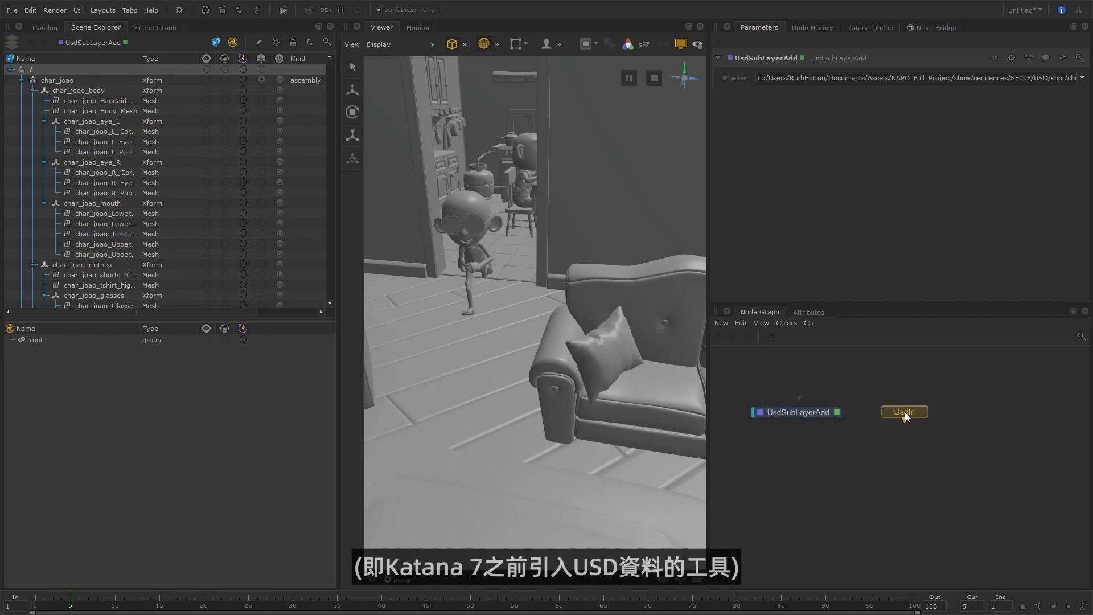
click(903, 412)
Load shot_C008_S1010.usda as the UsdIn node's file and expand the whole Katana scene hierarchy from root.
click(1069, 81)
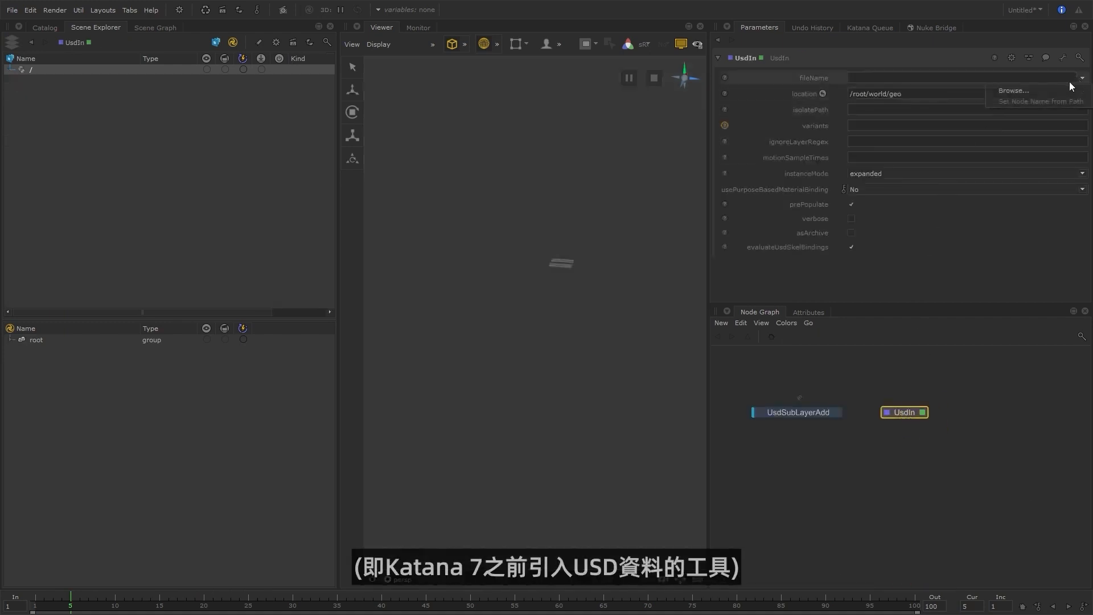
click(1056, 89)
double_click(482, 227)
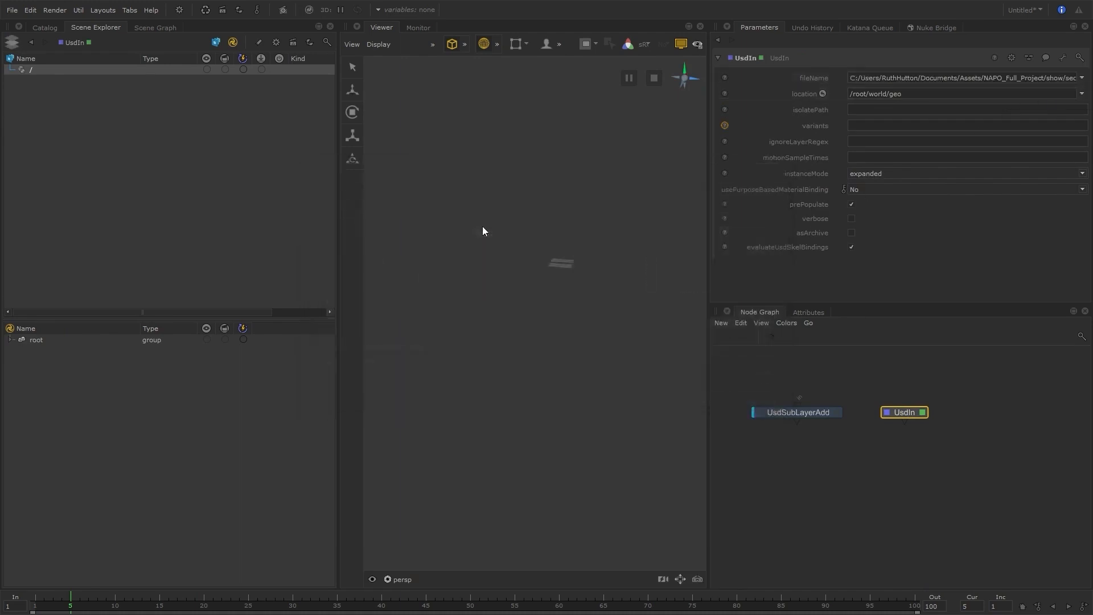
right_click(56, 339)
click(73, 339)
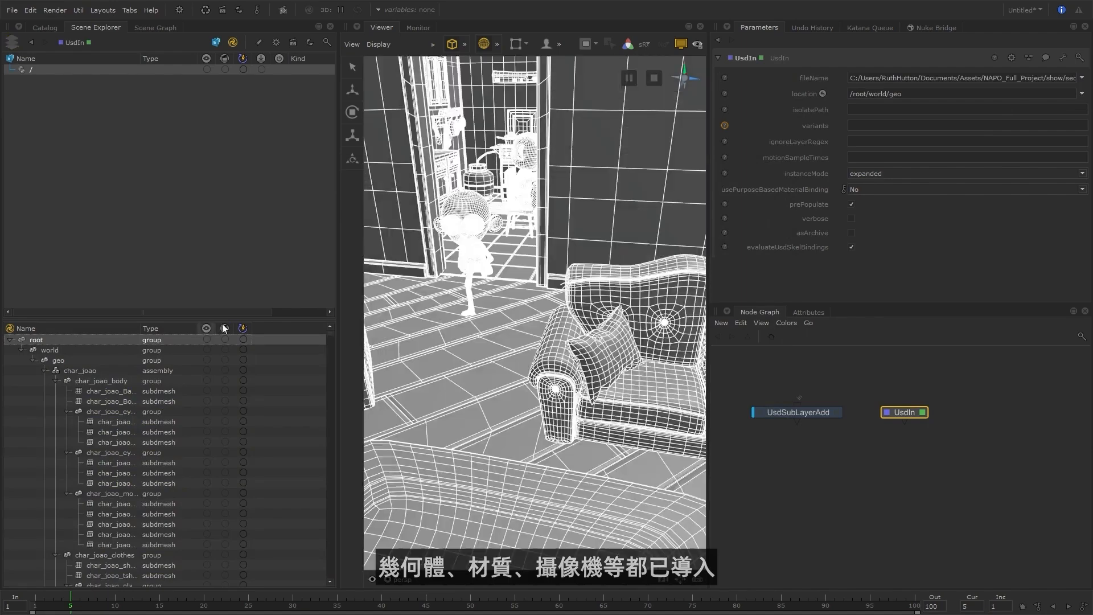
Clear the scene root selection in the viewer and set the current frame to 12.
click(432, 351)
click(432, 350)
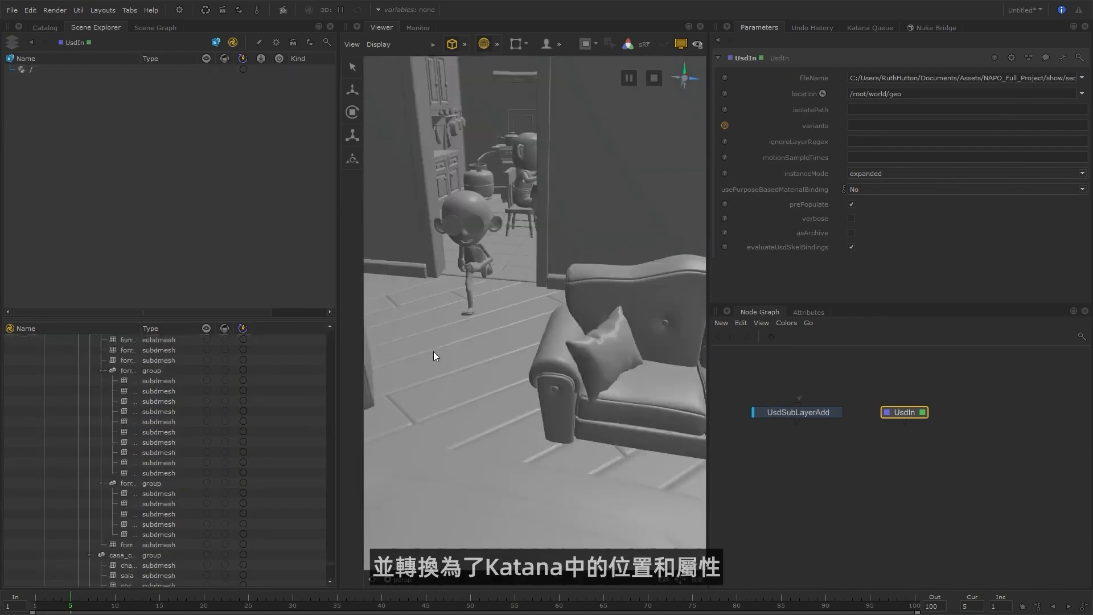
mouse_move(131, 605)
mouse_down()
mouse_move(372, 607)
mouse_move(132, 610)
mouse_up()
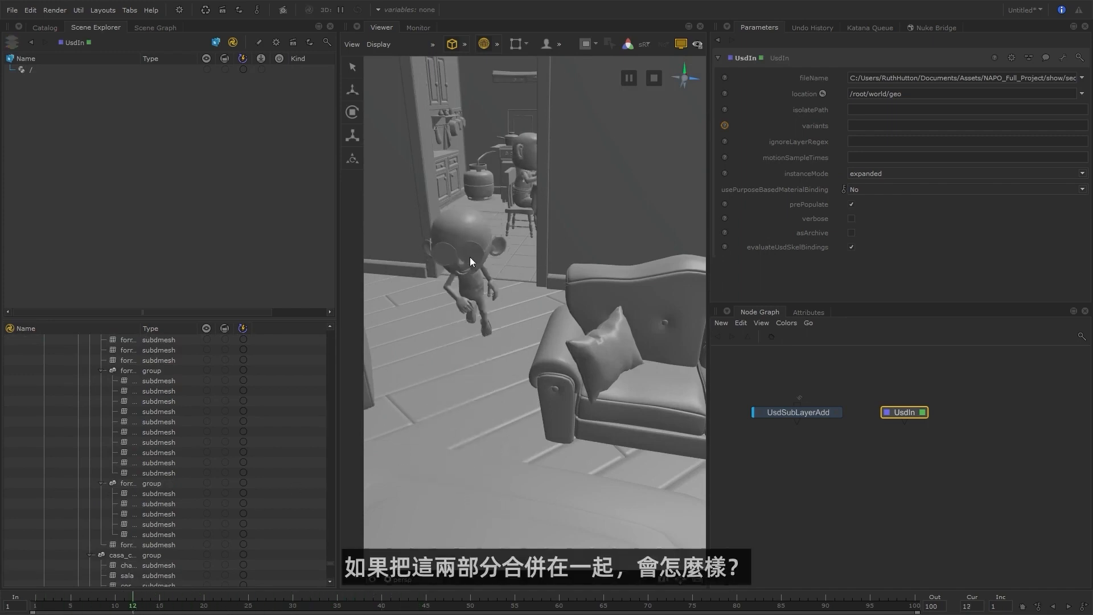
Combine the UsdSubLayerAdd and UsdIn nodes in a new viewed and edited Merge node, and set the current frame to 11.
drag(827, 378, 909, 442)
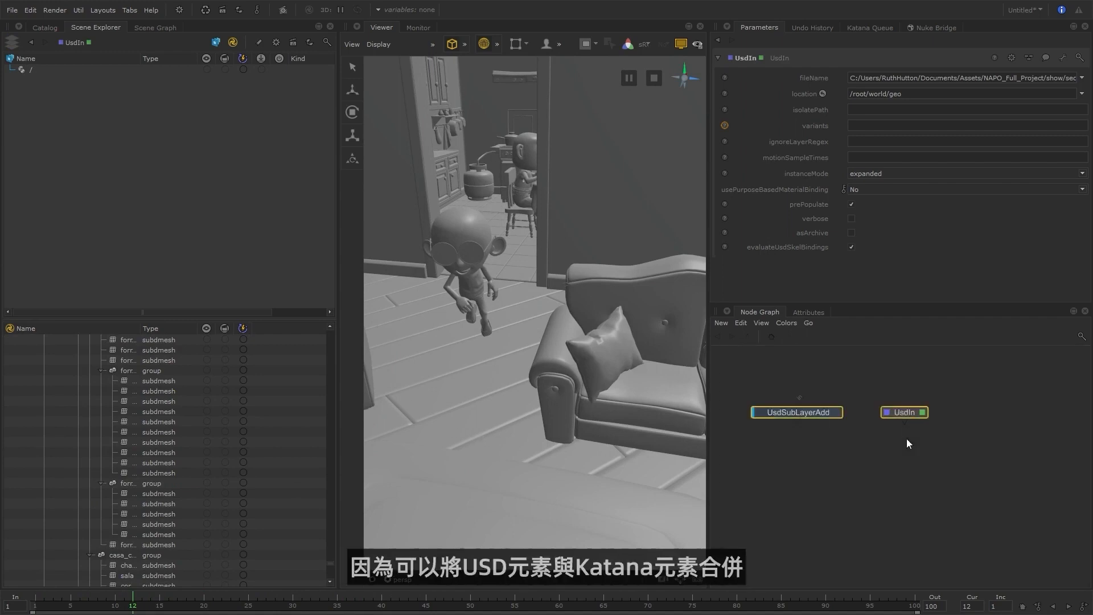
key(m)
key(v)
key(e)
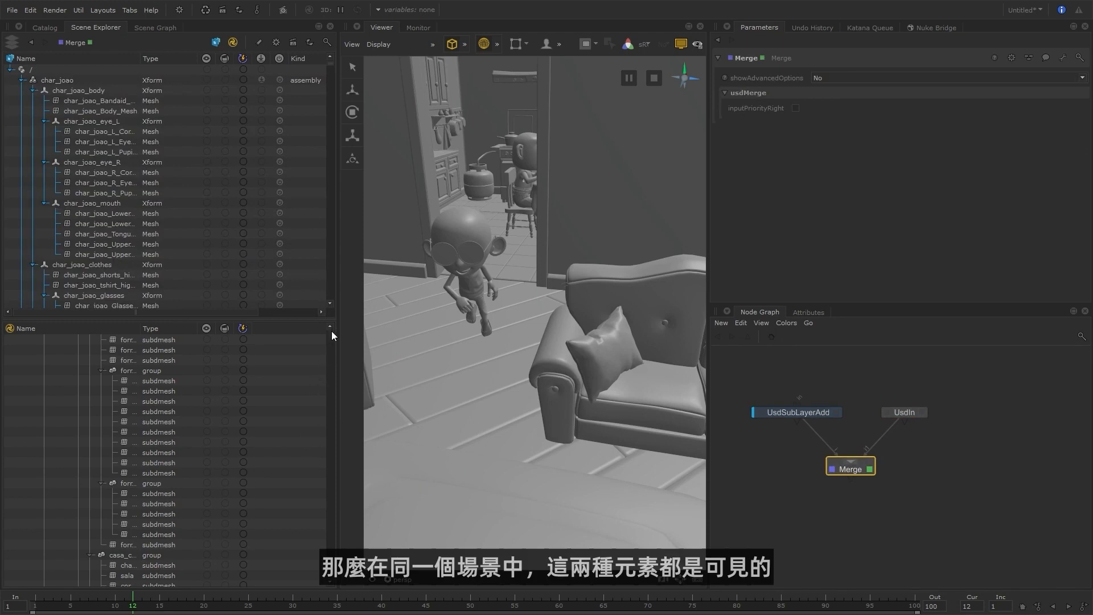
drag(348, 547, 330, 325)
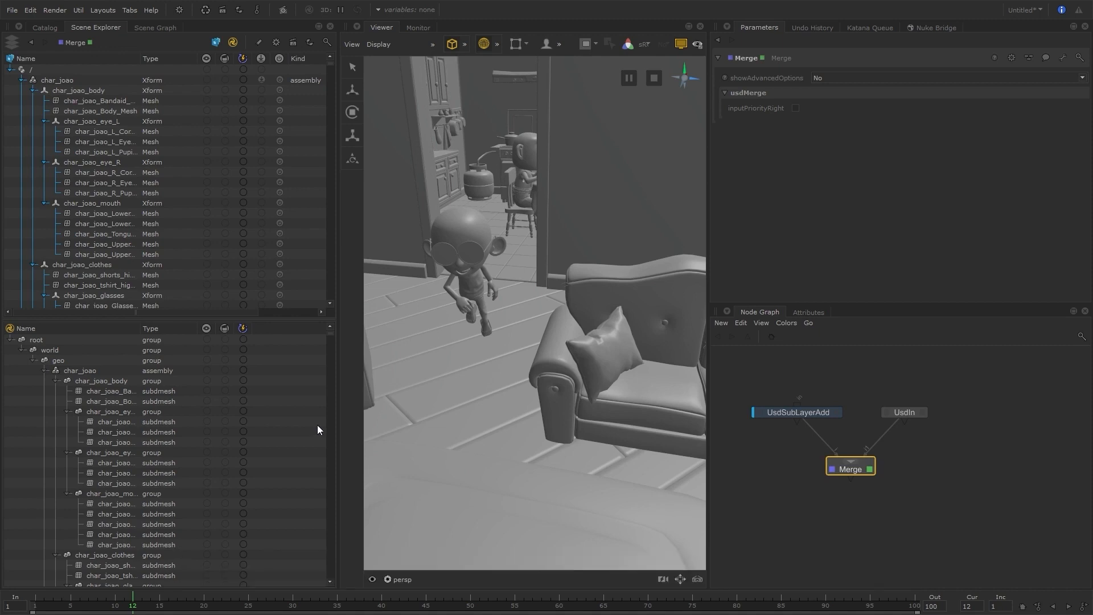
drag(170, 601, 125, 610)
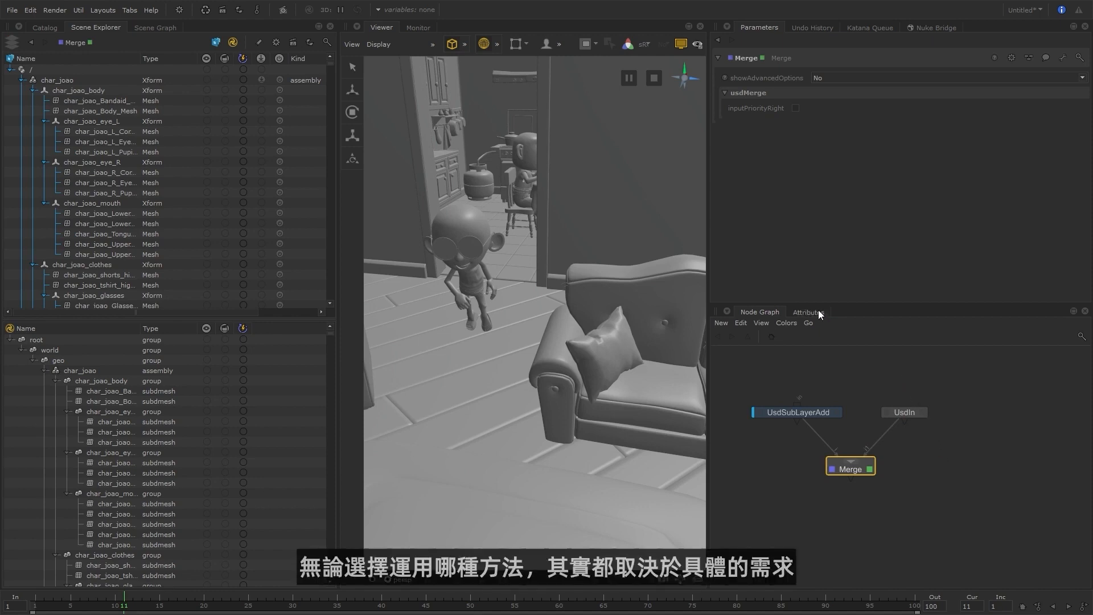
Enlarge the node graph pane and show the attributes of the USD prim char_joao_Body_Mesh.
drag(822, 304, 810, 202)
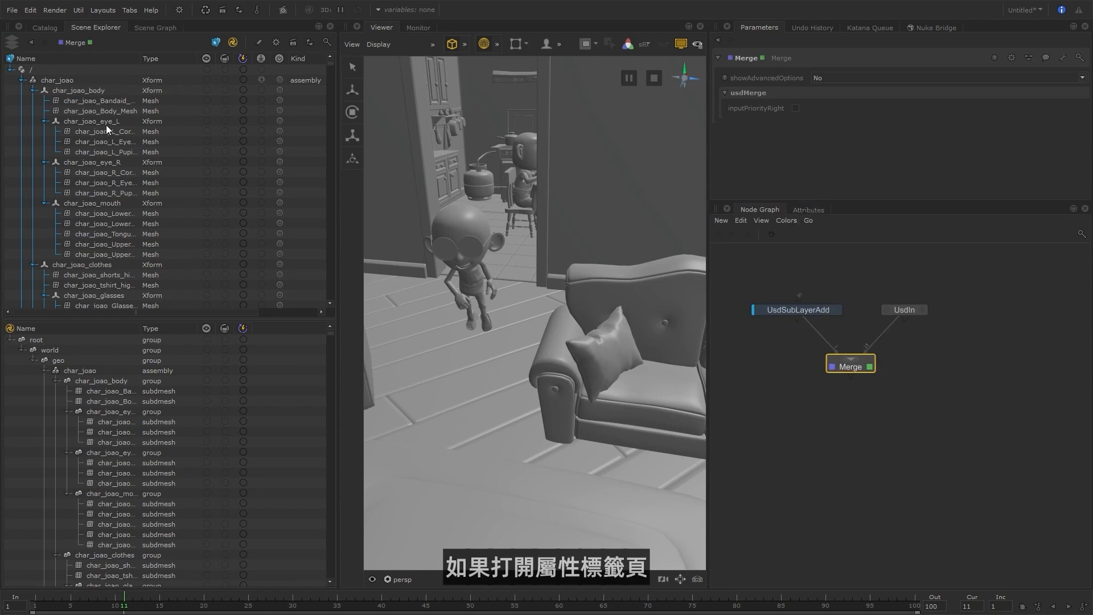
click(119, 111)
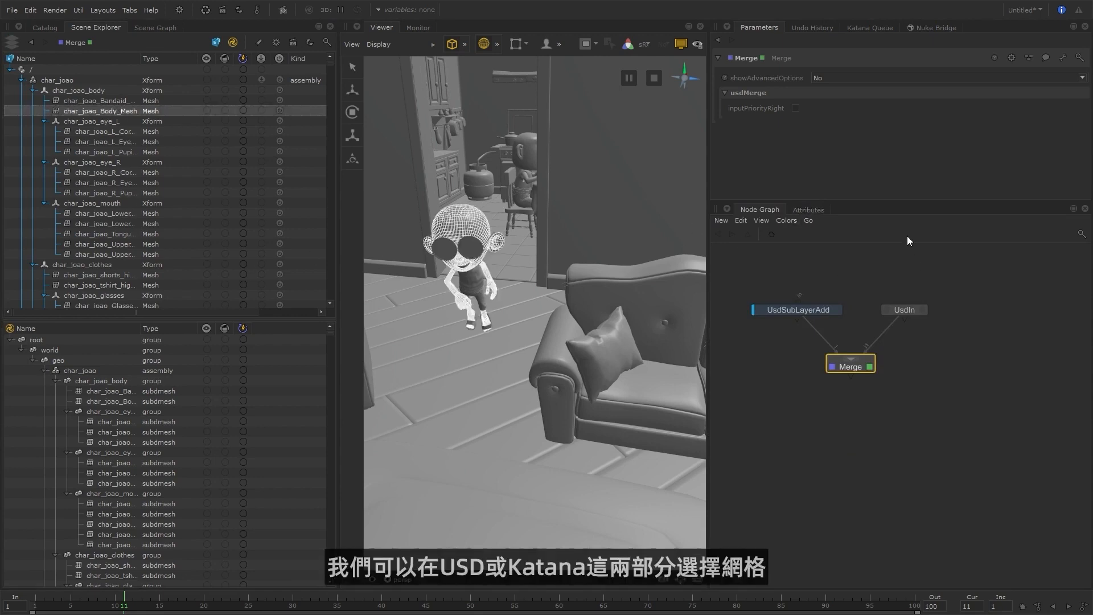
click(807, 210)
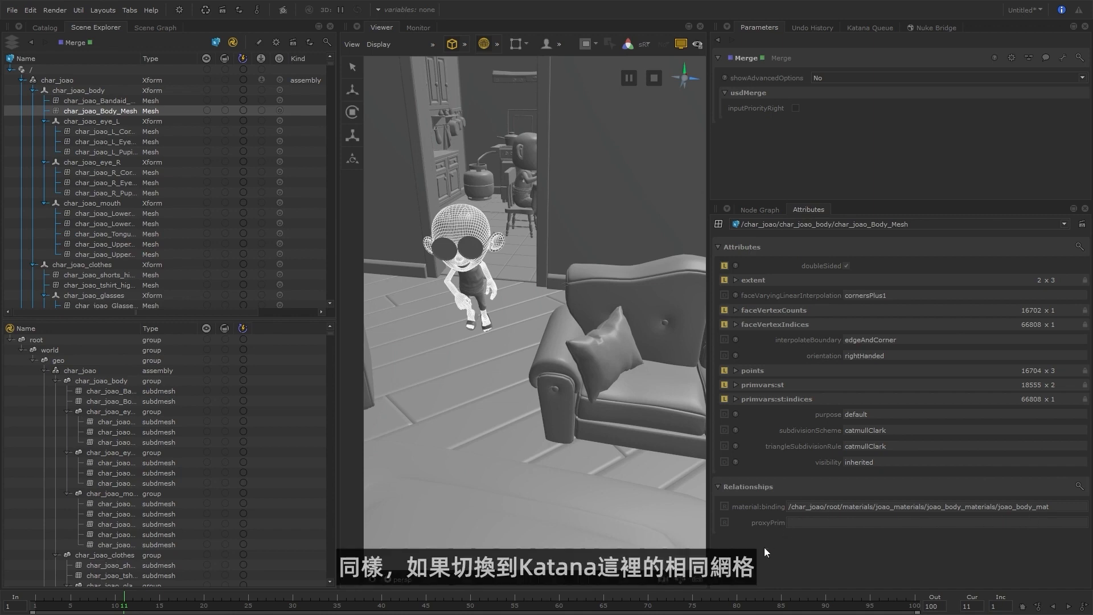
Inspect the attributes of Katana's char_joao_Body_Mesh location, and switch the attribute display back to the matching USD prim.
click(128, 401)
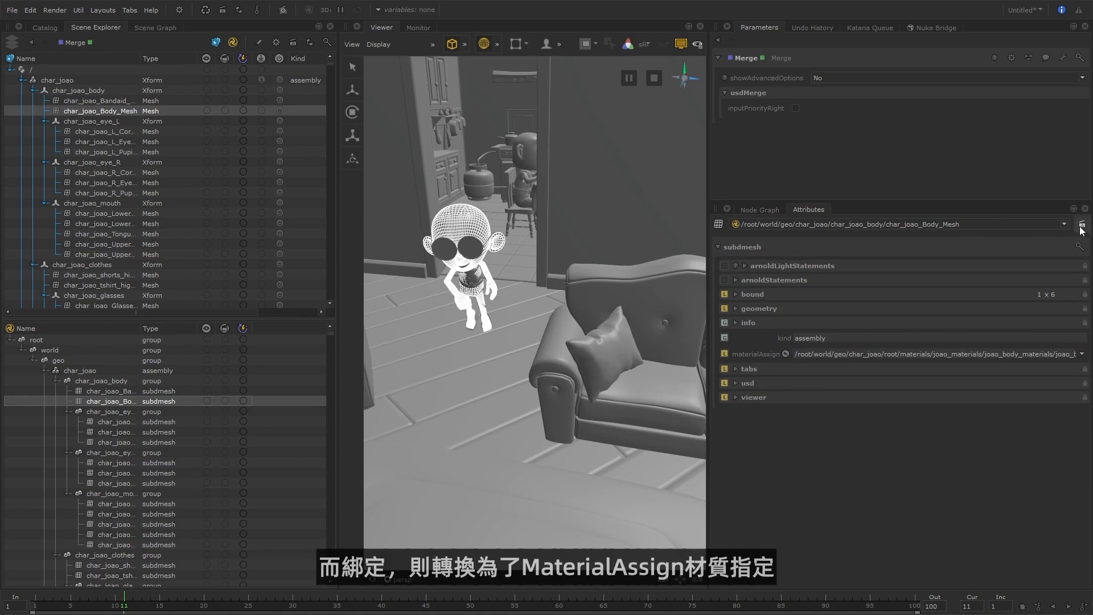
click(1062, 225)
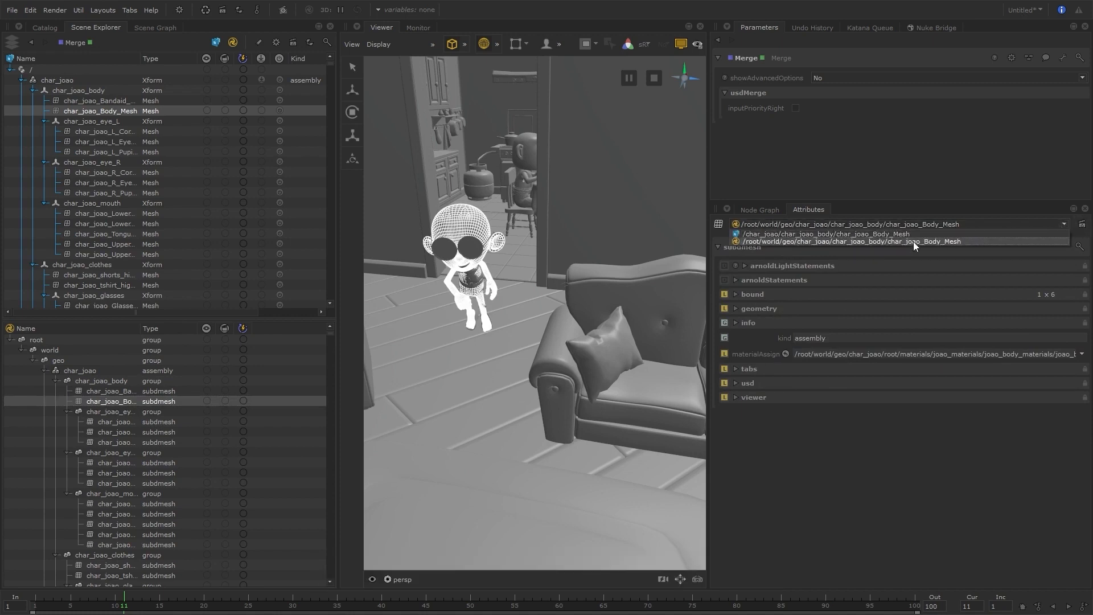
click(925, 234)
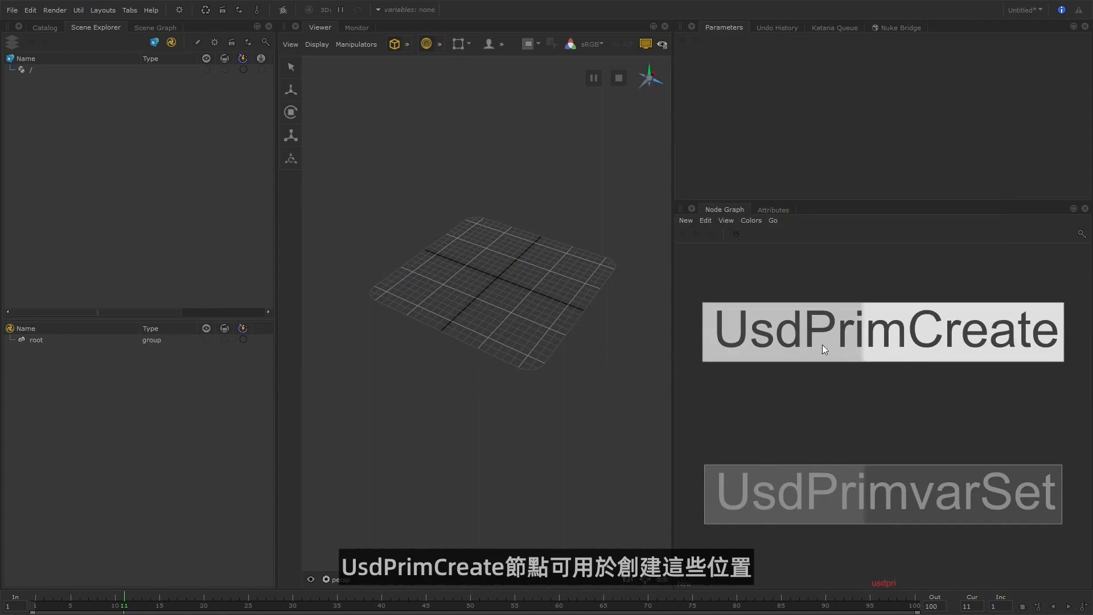
Add a UsdPrimCreate node to the node graph and review its available prim types, leaving the type blank.
click(819, 346)
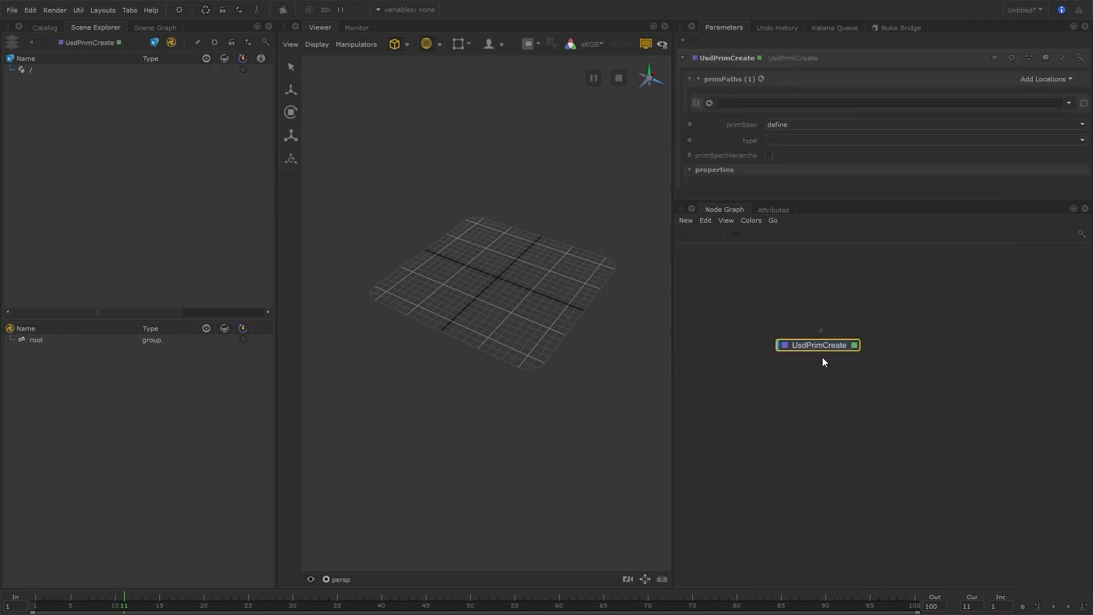
click(1083, 143)
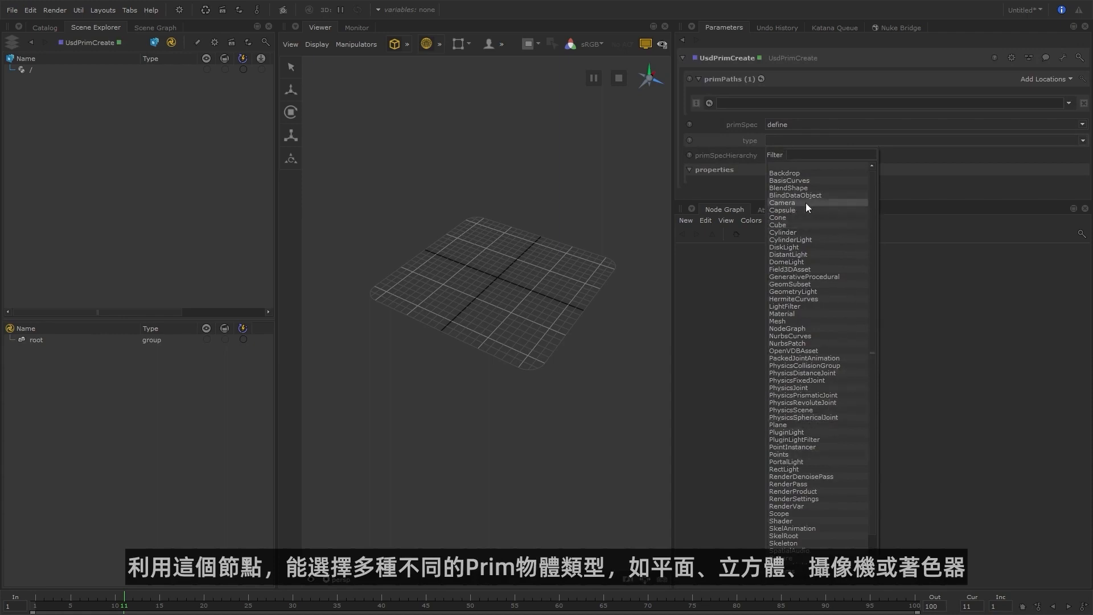
scroll(811, 203, down, 1)
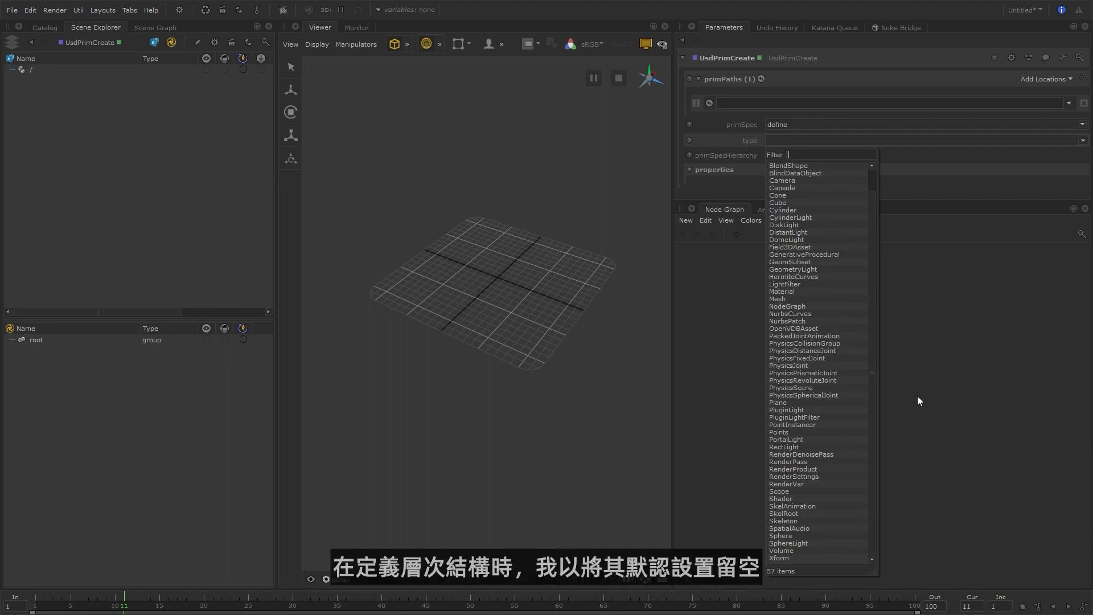
scroll(818, 196, up, 1)
key(Escape)
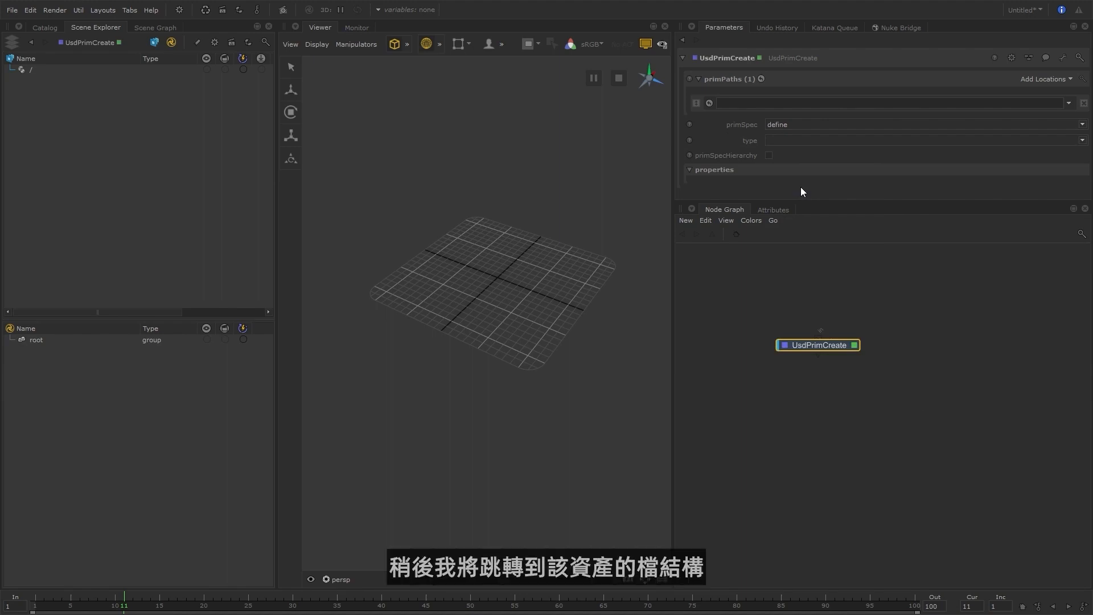
Switch to File Explorer and open the environment payload folder usd/env/payload inside S101.
key(alt+Tab)
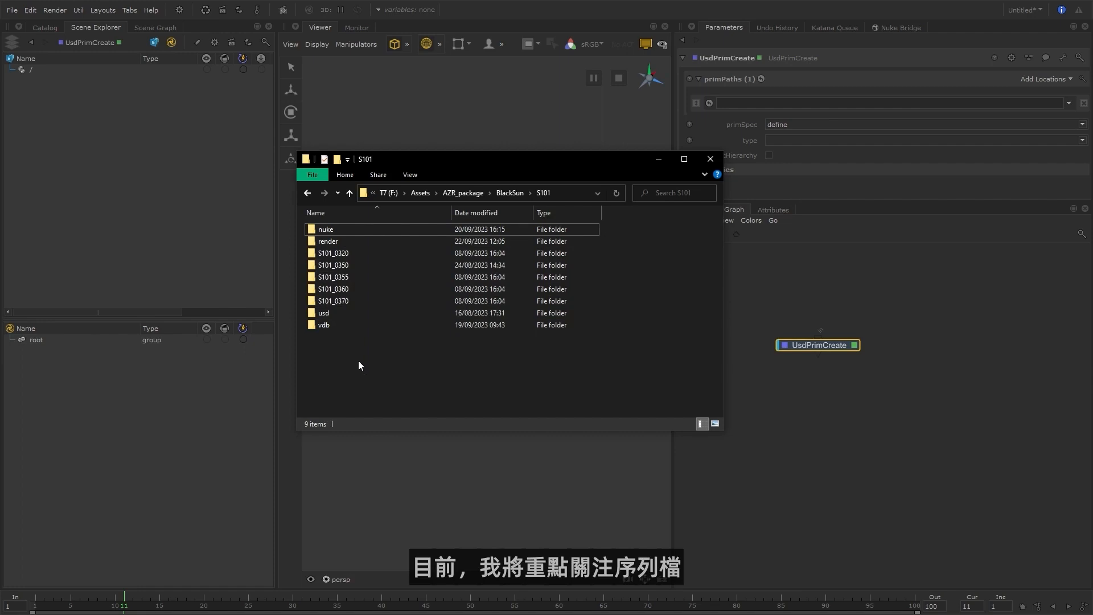
click(351, 314)
double_click(350, 313)
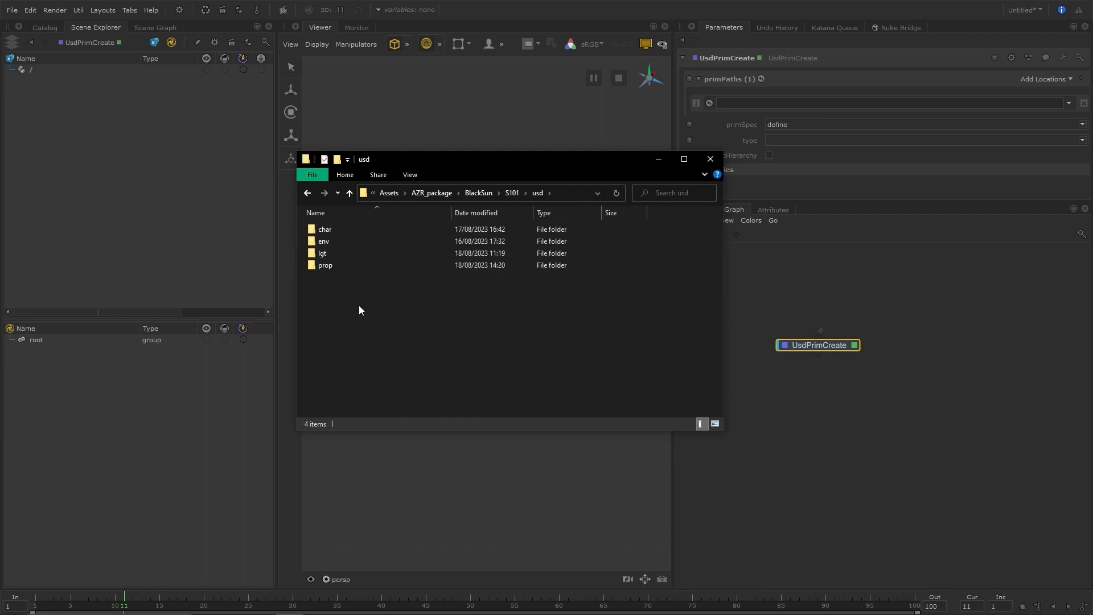
double_click(341, 241)
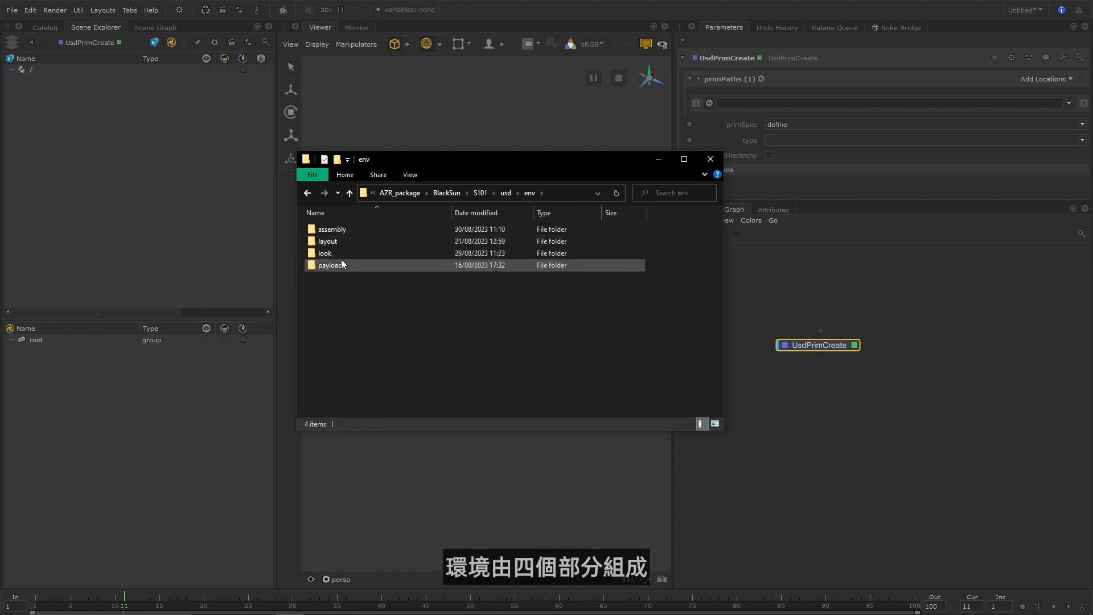
double_click(340, 264)
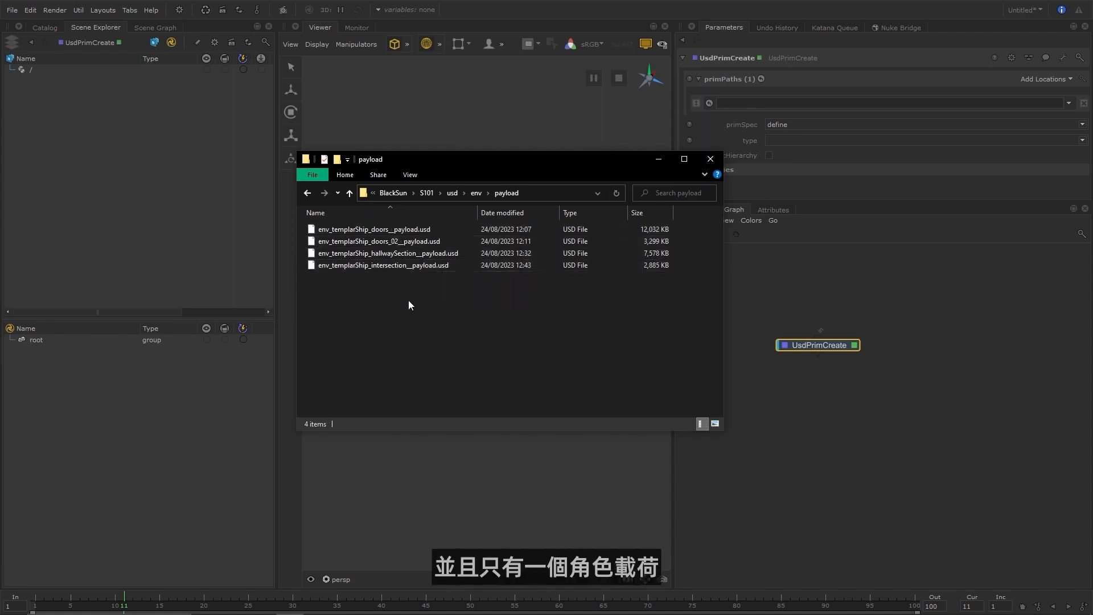
Examine the payload files in the char and prop folders of the S101 usd directory.
click(452, 193)
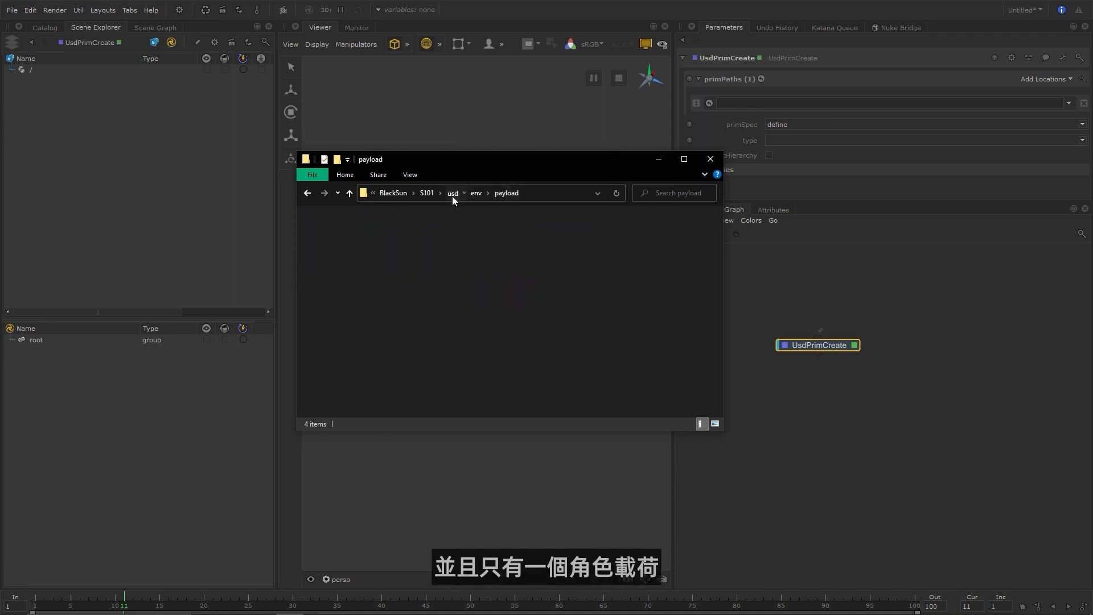
double_click(341, 230)
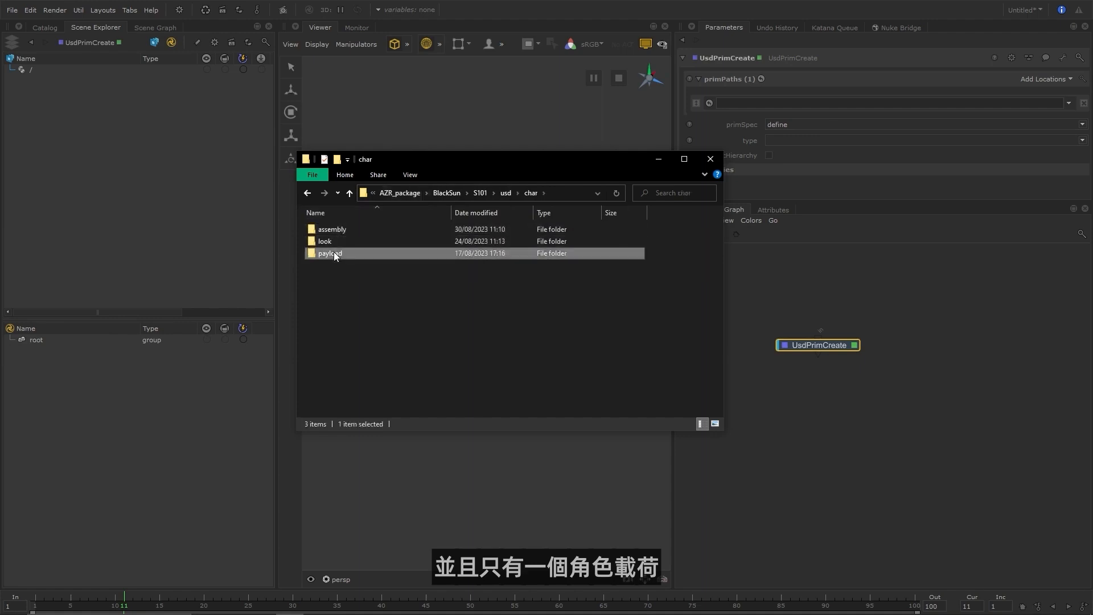
double_click(337, 253)
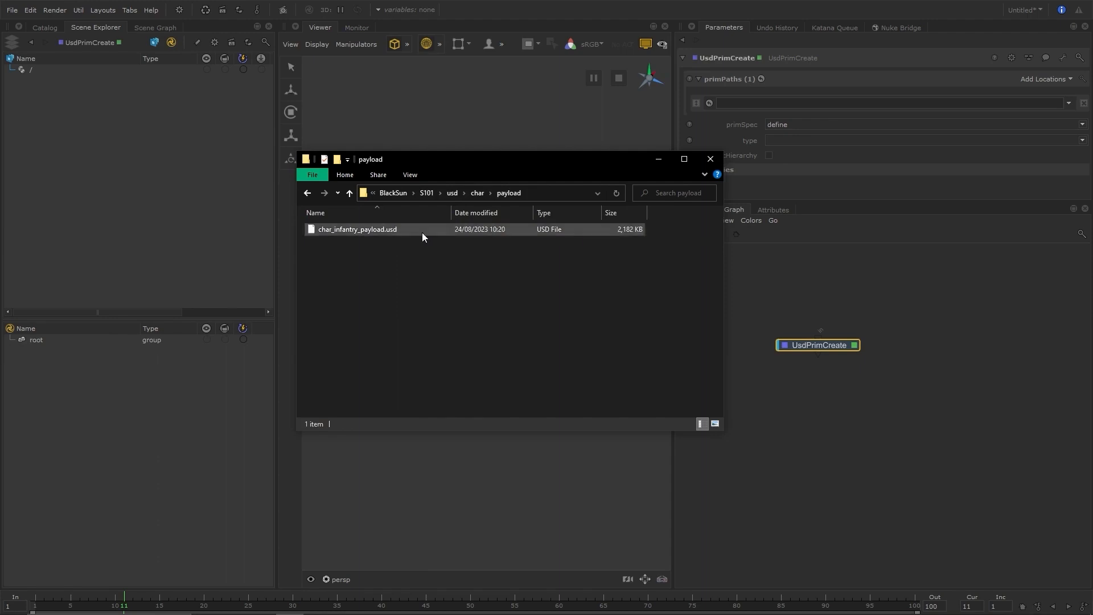
click(452, 193)
double_click(348, 266)
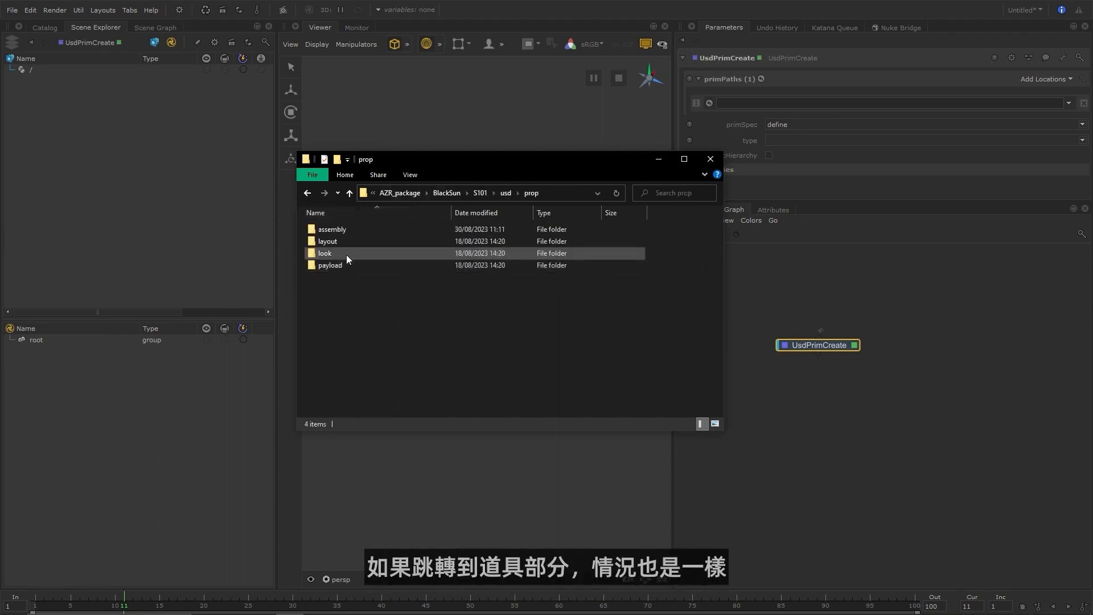
double_click(340, 264)
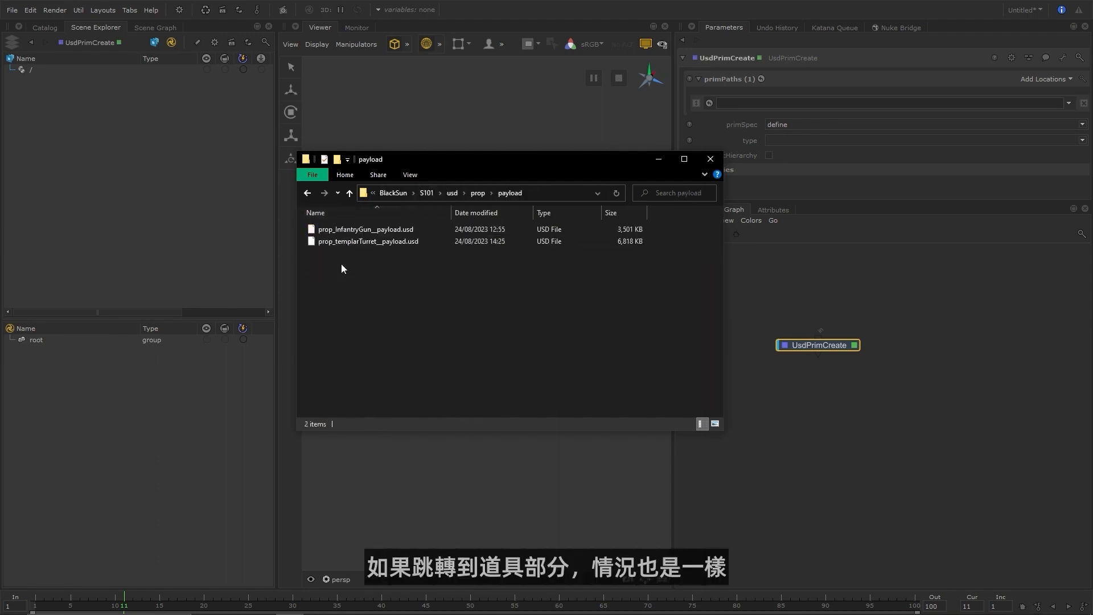
Examine the payload, look and layout folders of the env directory to review how each asset is structured.
click(477, 193)
click(503, 193)
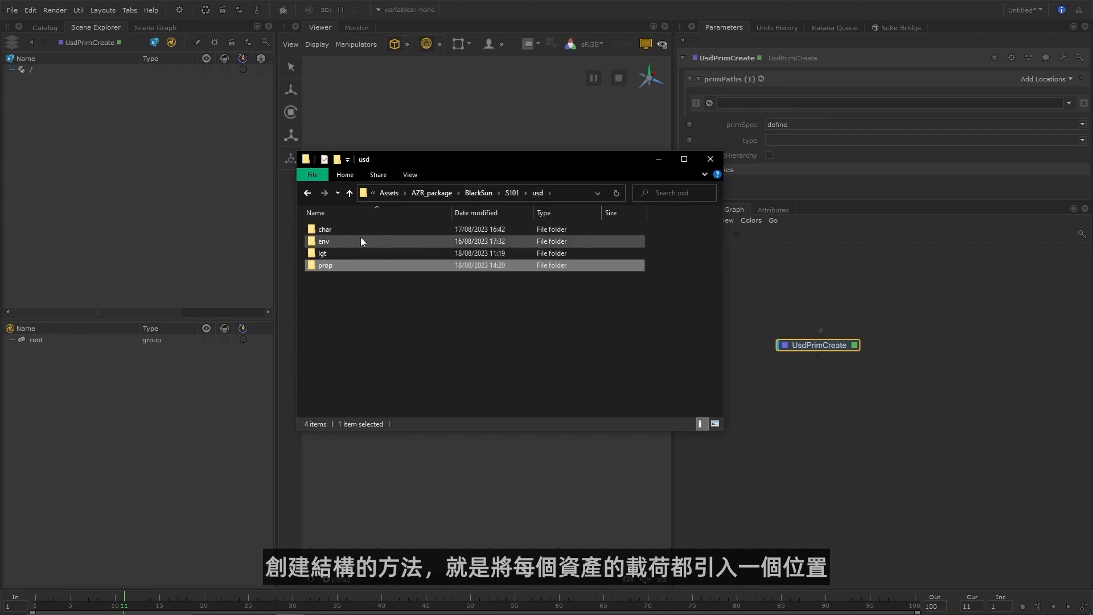
double_click(360, 238)
double_click(348, 265)
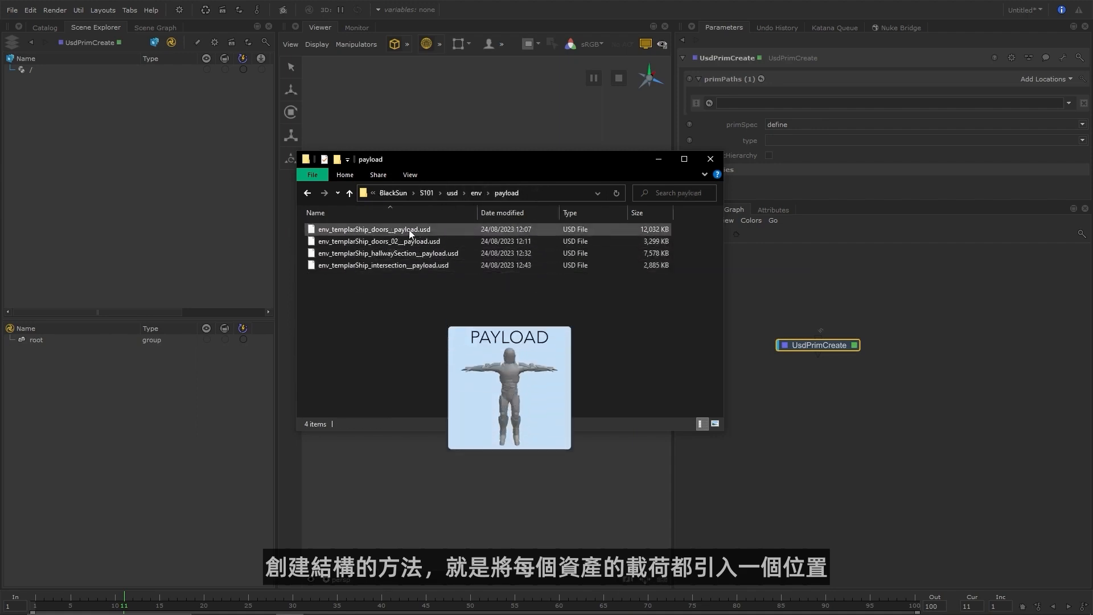
click(476, 193)
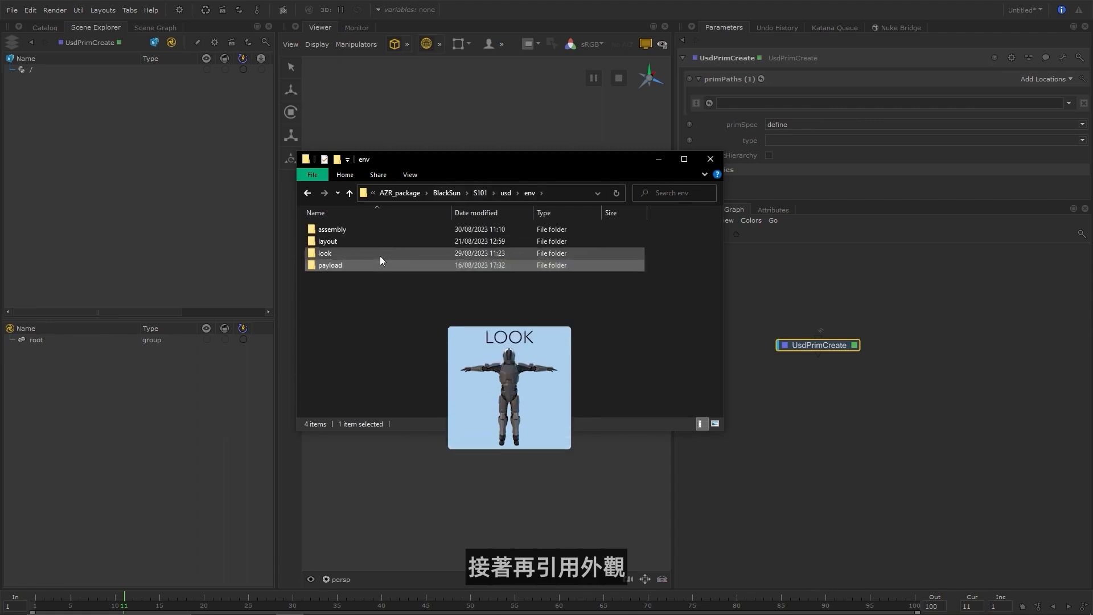
double_click(380, 255)
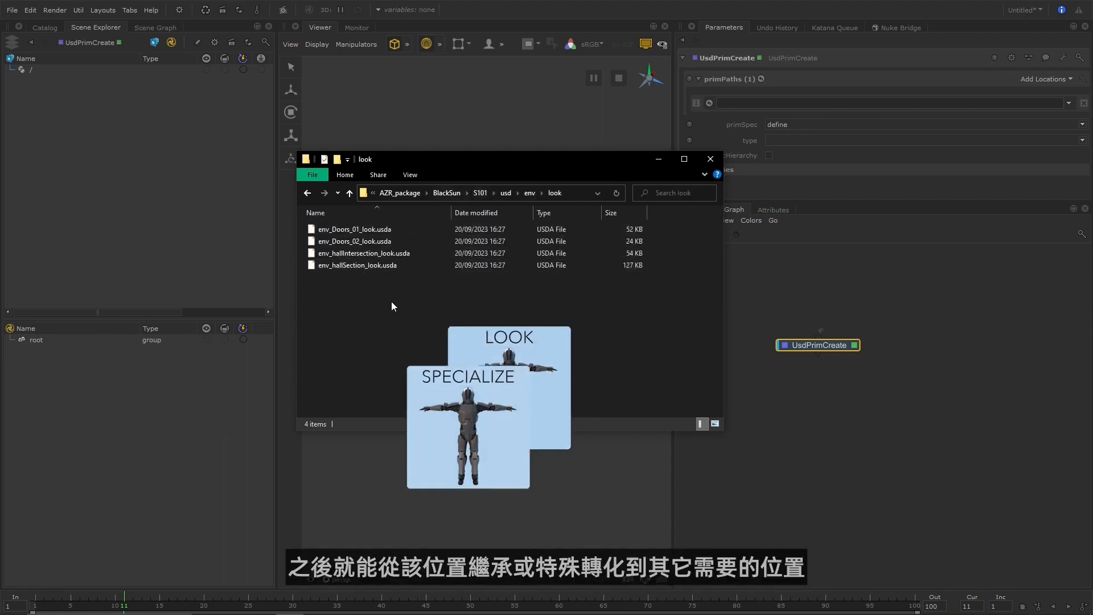
click(530, 193)
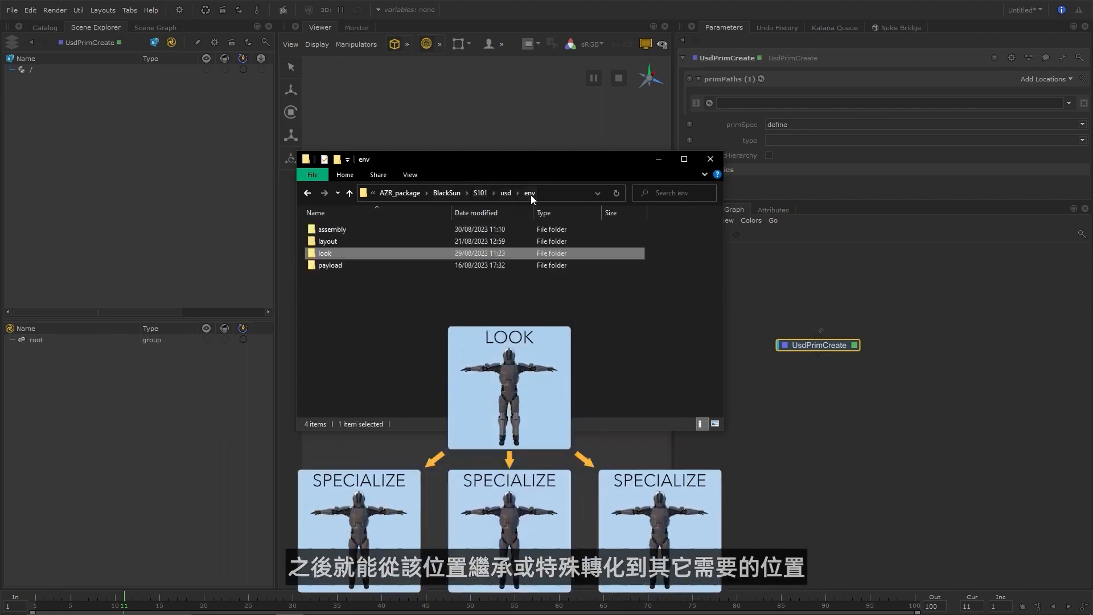
double_click(357, 240)
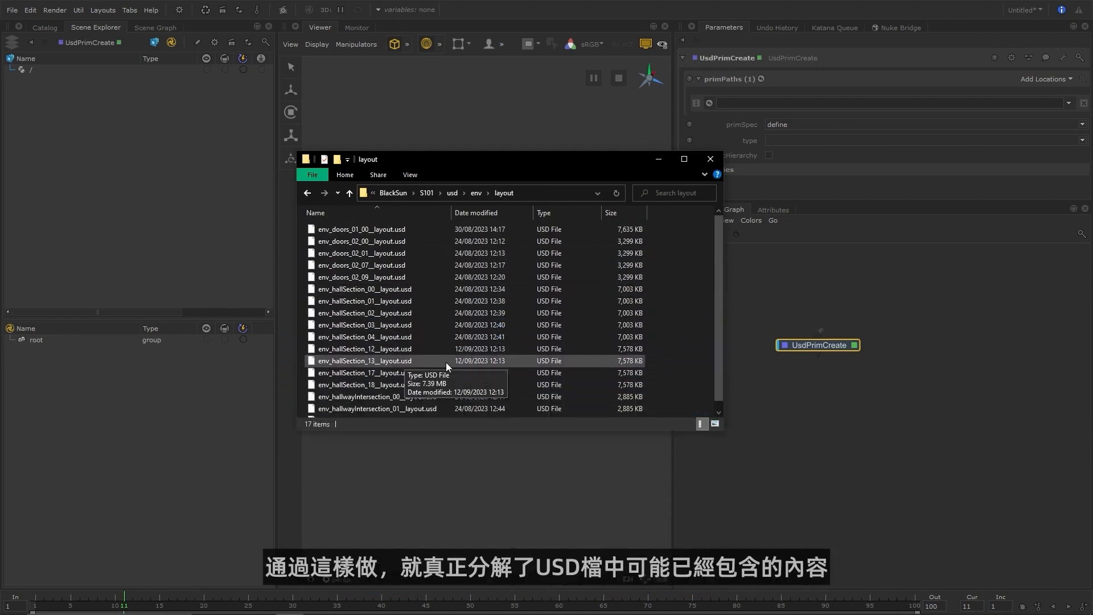
Minimise File Explorer at the usd folder to return to Katana, and move the UsdPrimCreate node slightly higher in the node graph.
click(455, 193)
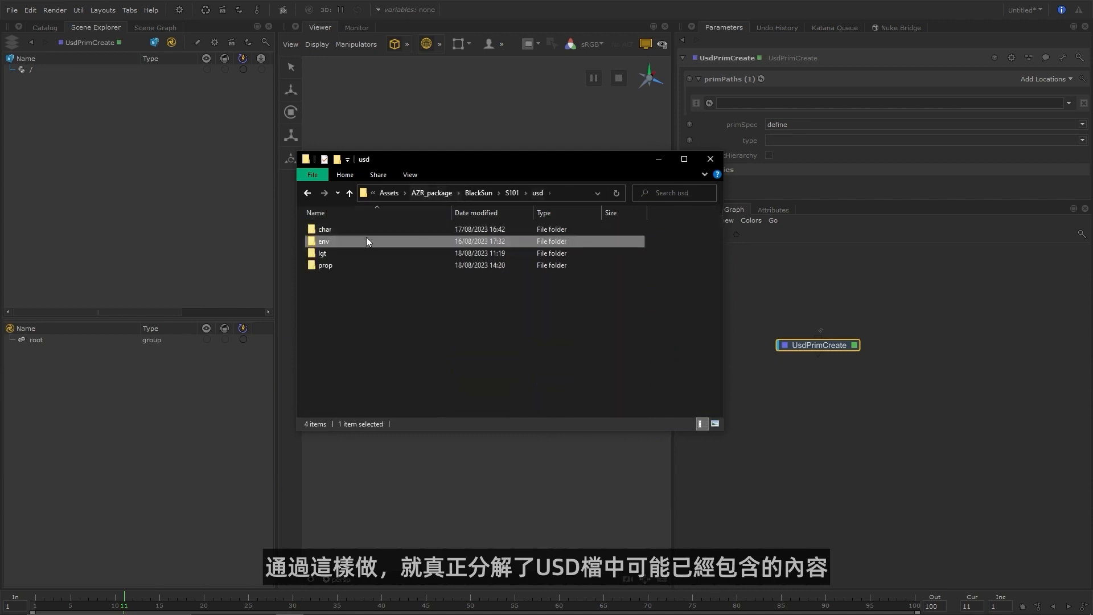
click(361, 313)
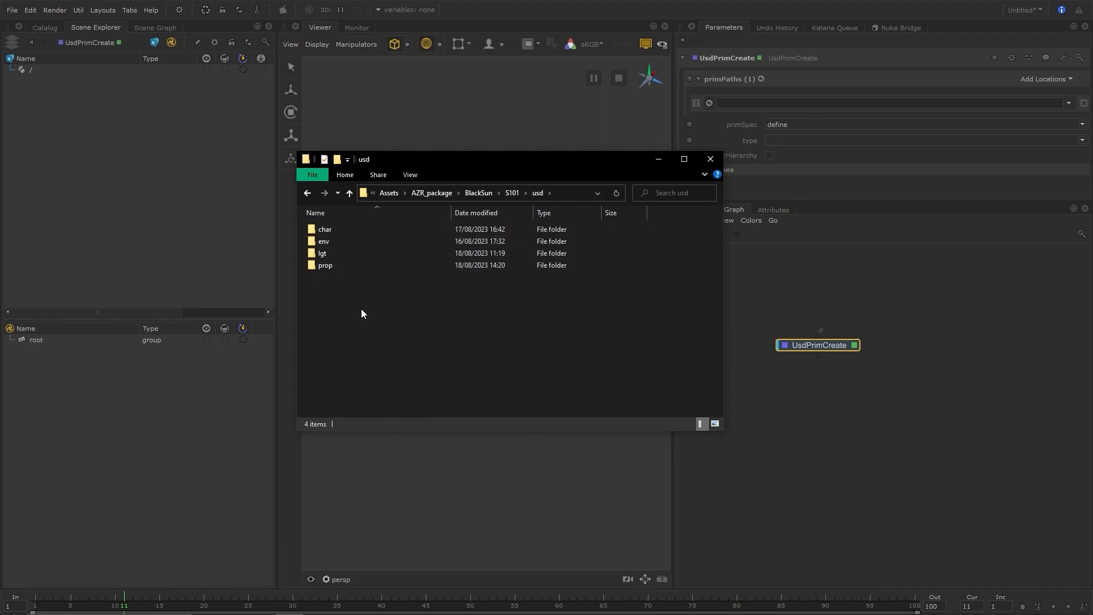
click(660, 159)
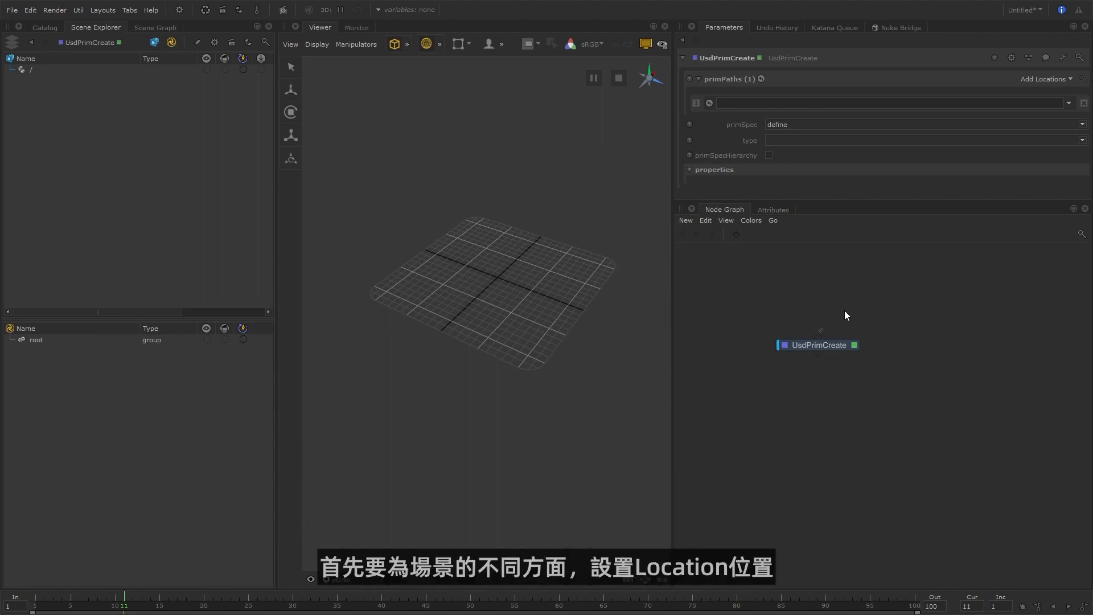
drag(818, 345, 823, 327)
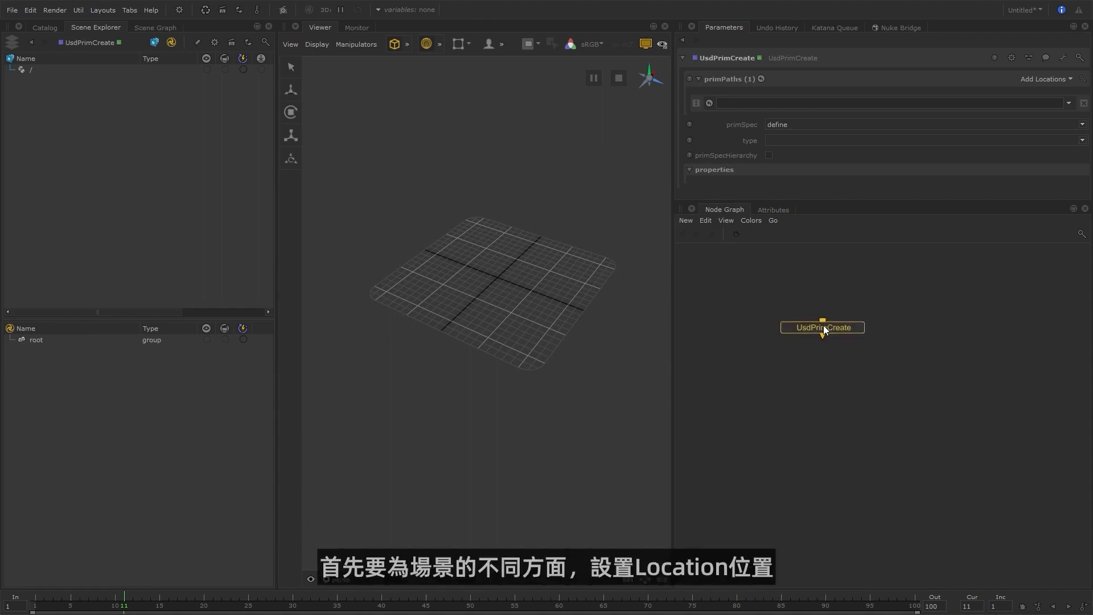
Set the UsdPrimCreate node's primSpec to class and enter _CLASS/_ENV as its first prim path.
scroll(823, 327, up, 3)
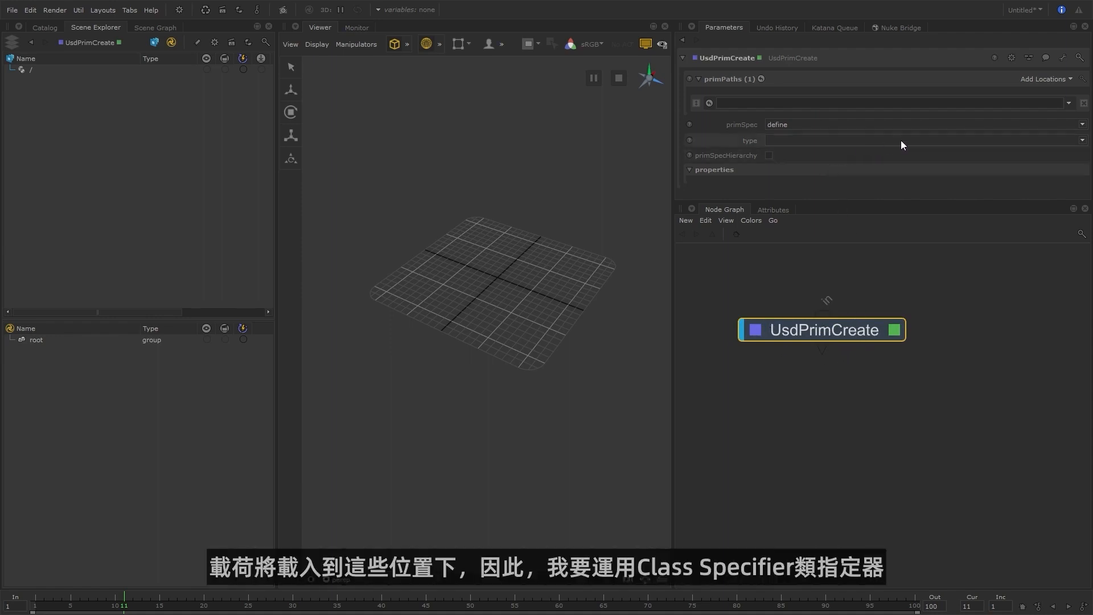
click(813, 124)
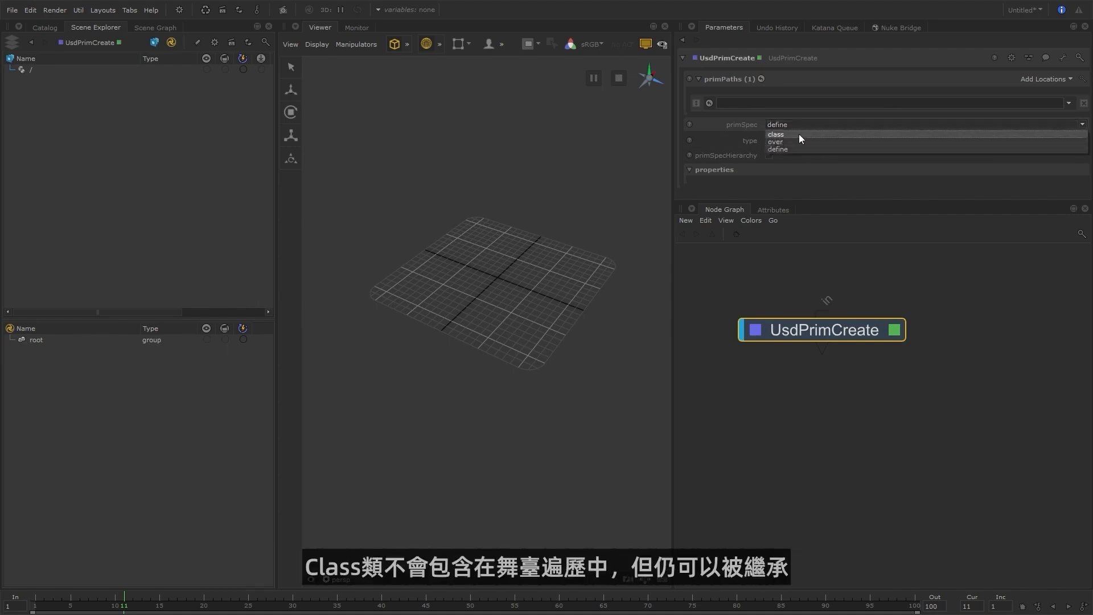
click(800, 134)
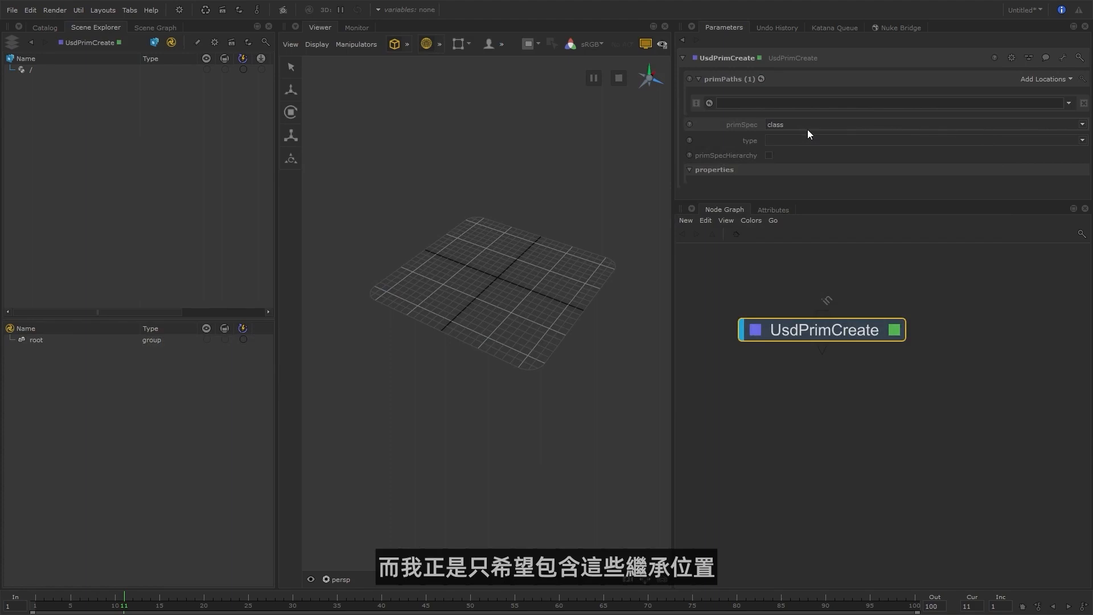
click(773, 103)
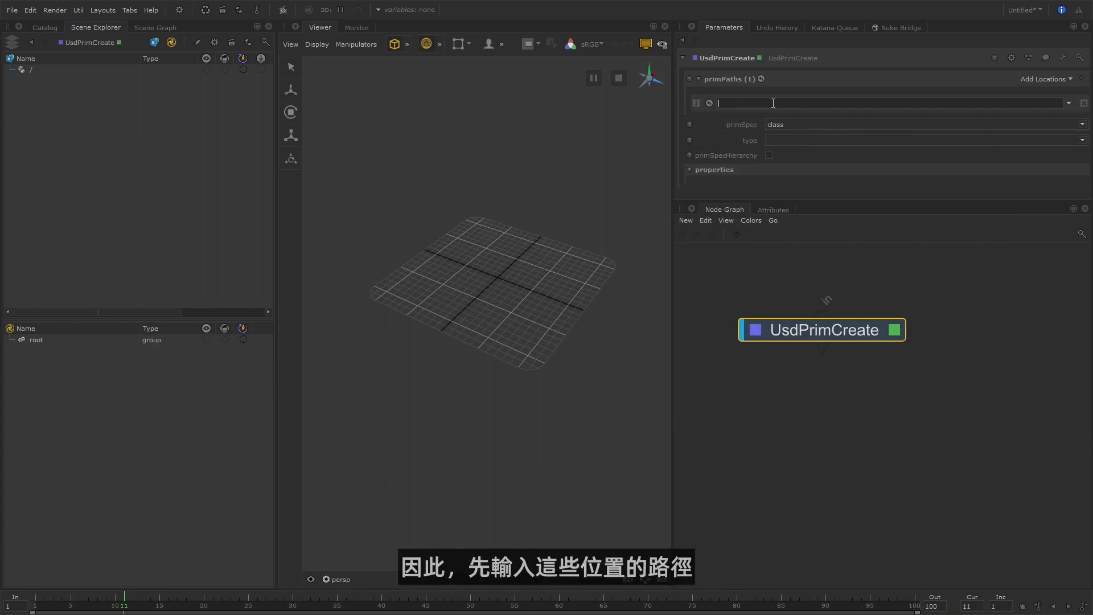
text(_CLASS)
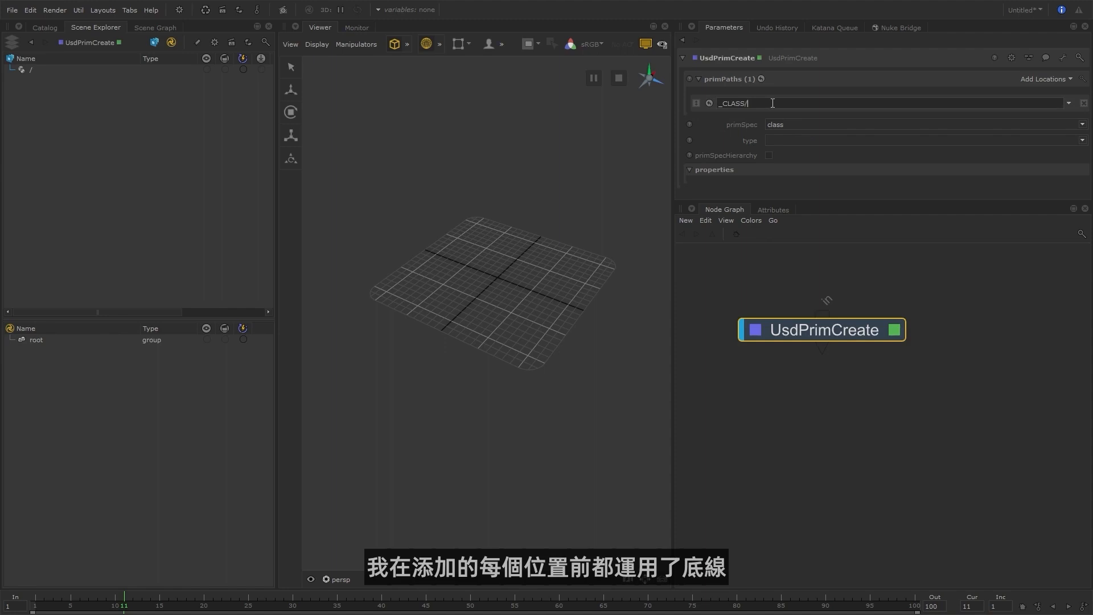
text(/_ENV)
Add two more path entries to the node, reusing the _CLASS/ prefix to set the second one to _CLASS/_PROP.
drag(748, 106, 712, 105)
key(ctrl+c)
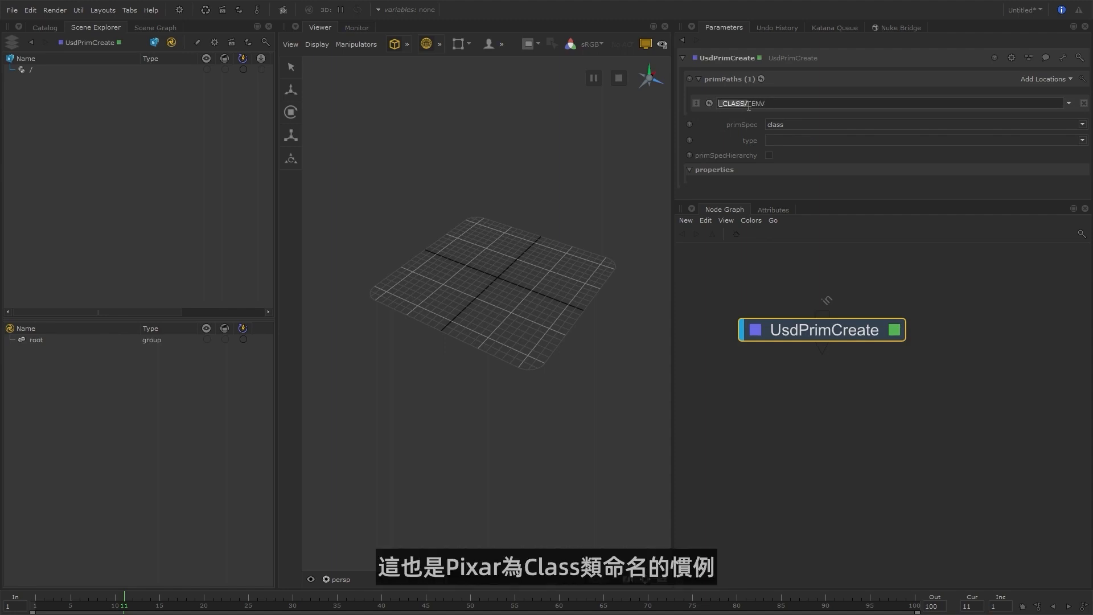
click(1046, 81)
click(1033, 90)
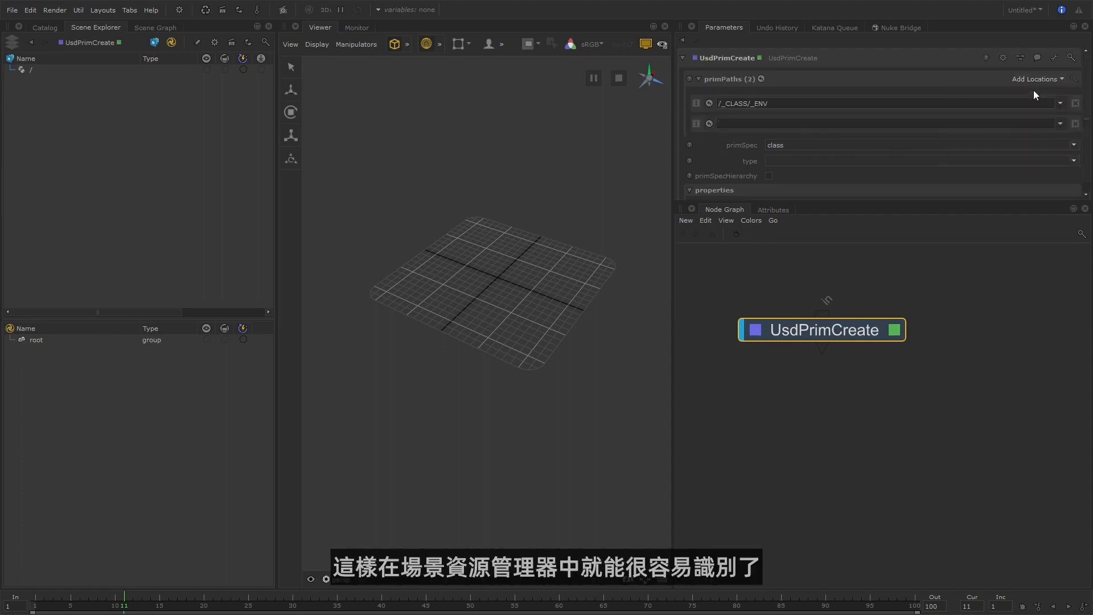
click(1038, 80)
click(1025, 91)
click(780, 126)
key(ctrl+v)
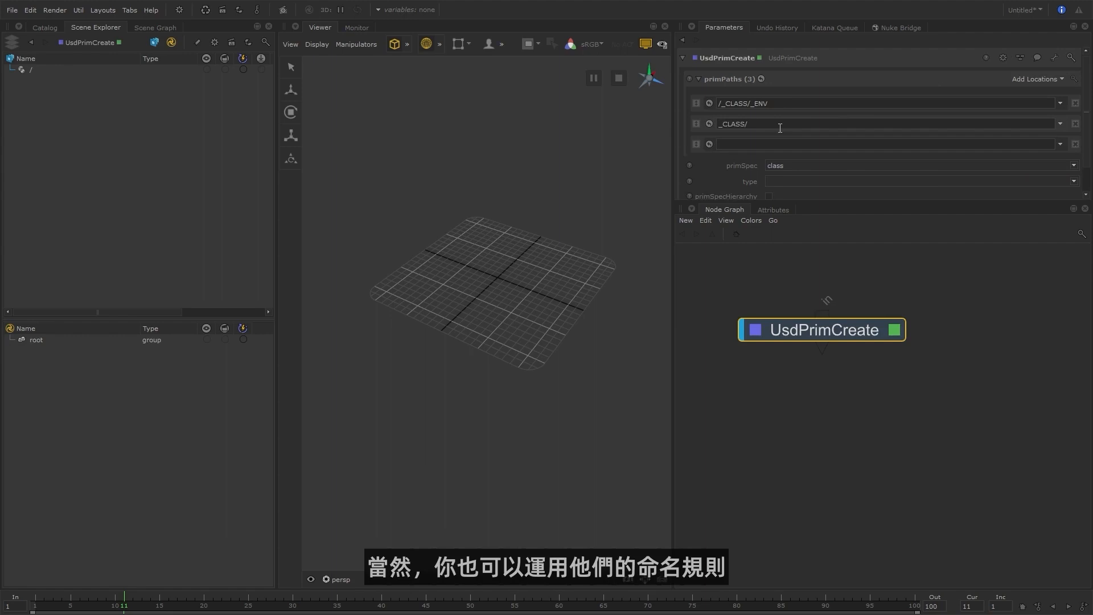
text(_PROP)
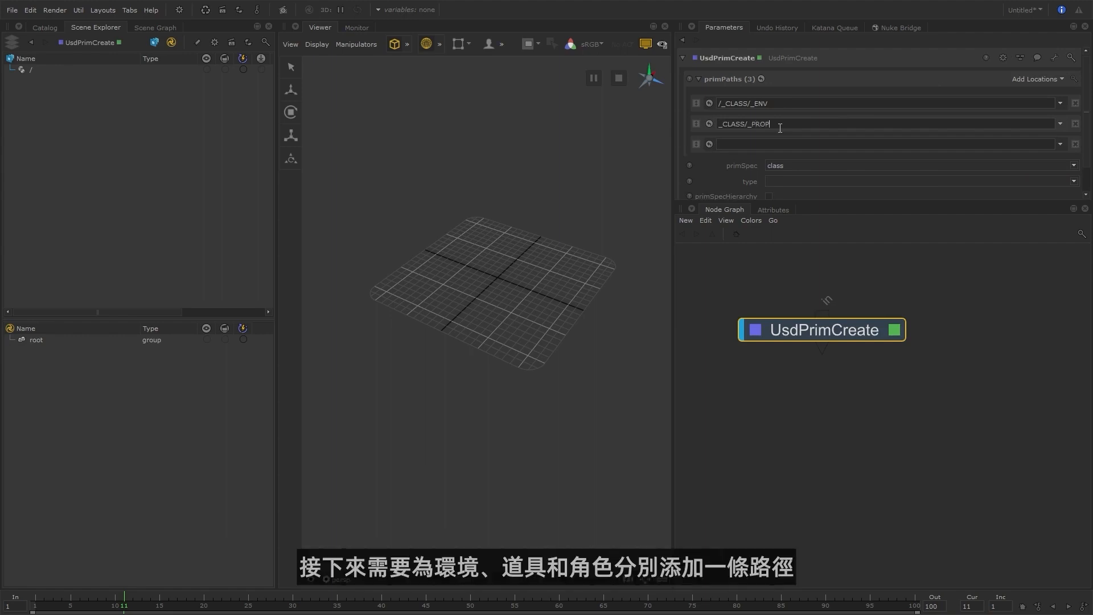
Set the third prim path to _CLASS/_CHAR.
click(780, 144)
key(ctrl+v)
text(_CHAR)
key(Return)
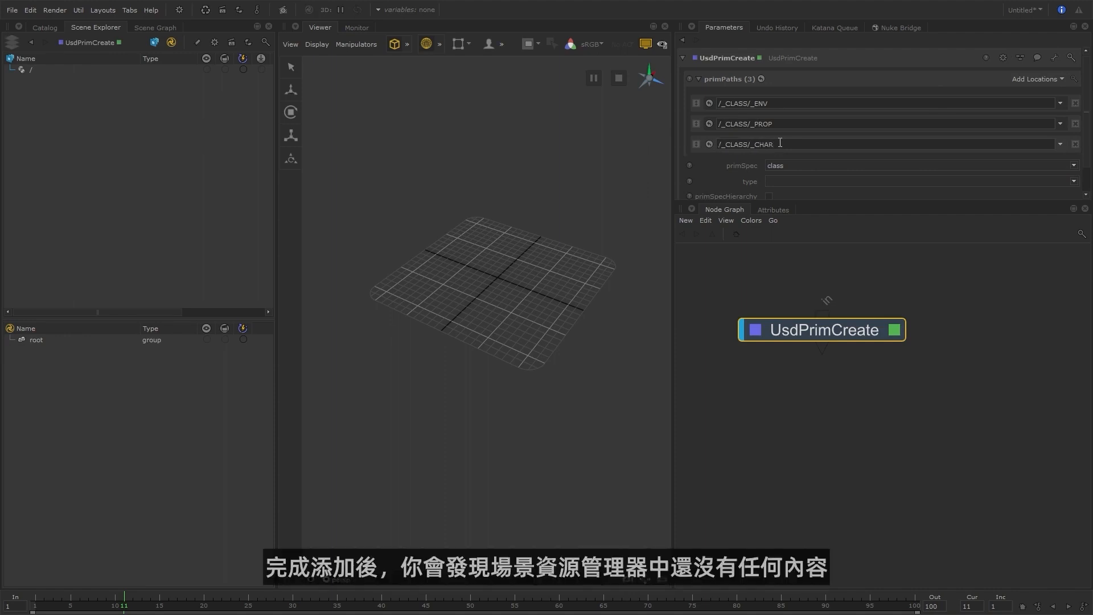
Enlarge the parameter area, enable primSpecHierarchy on the node and expand the _CLASS location in the scene hierarchy.
click(739, 256)
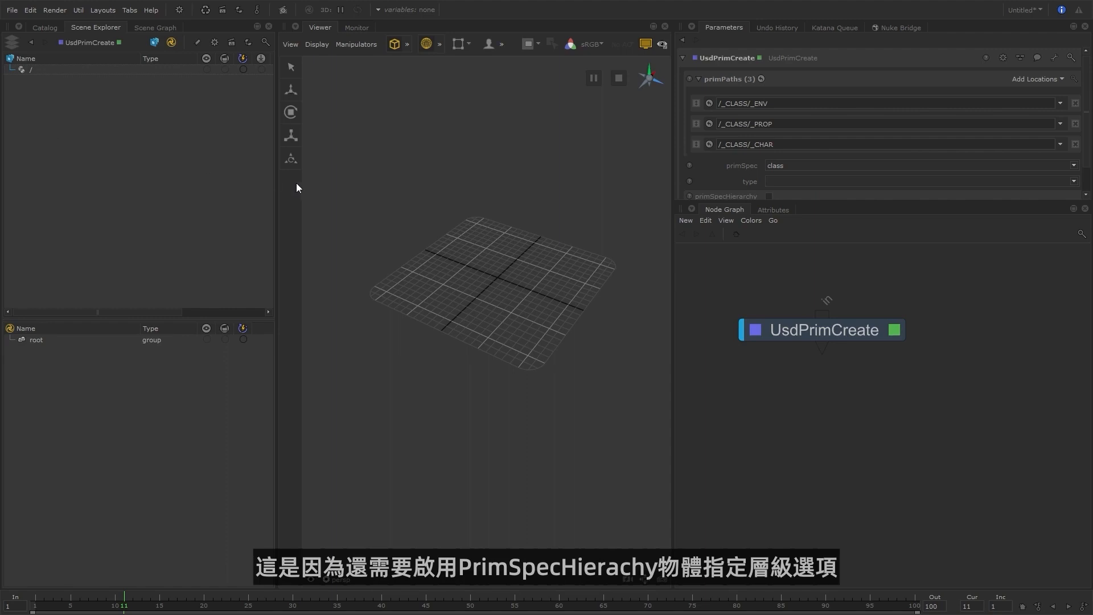
drag(837, 201, 838, 266)
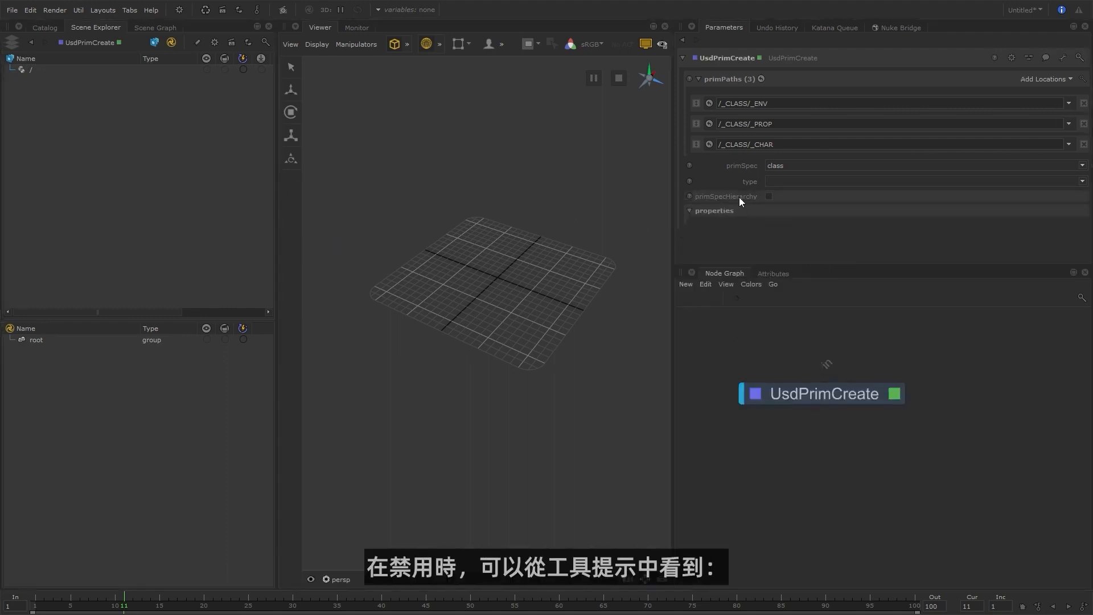
mouse_move(739, 197)
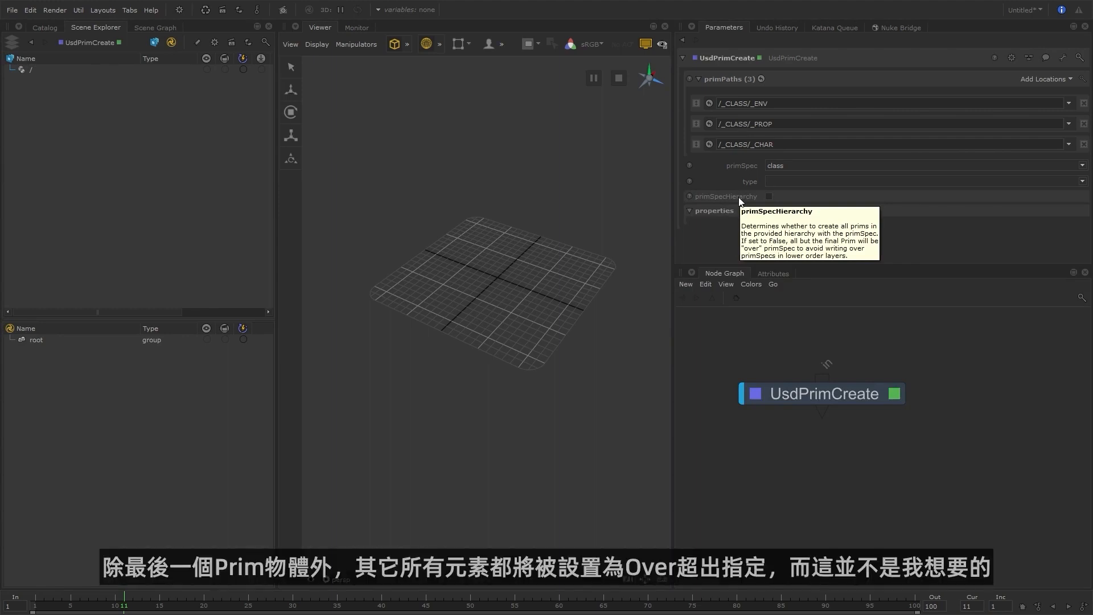
click(768, 196)
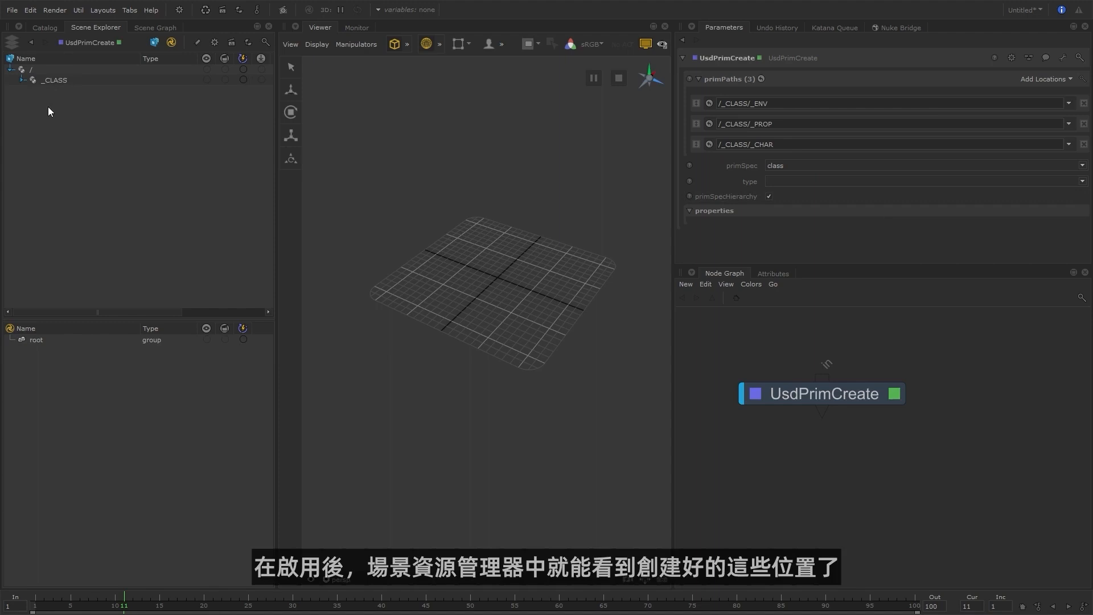
click(22, 80)
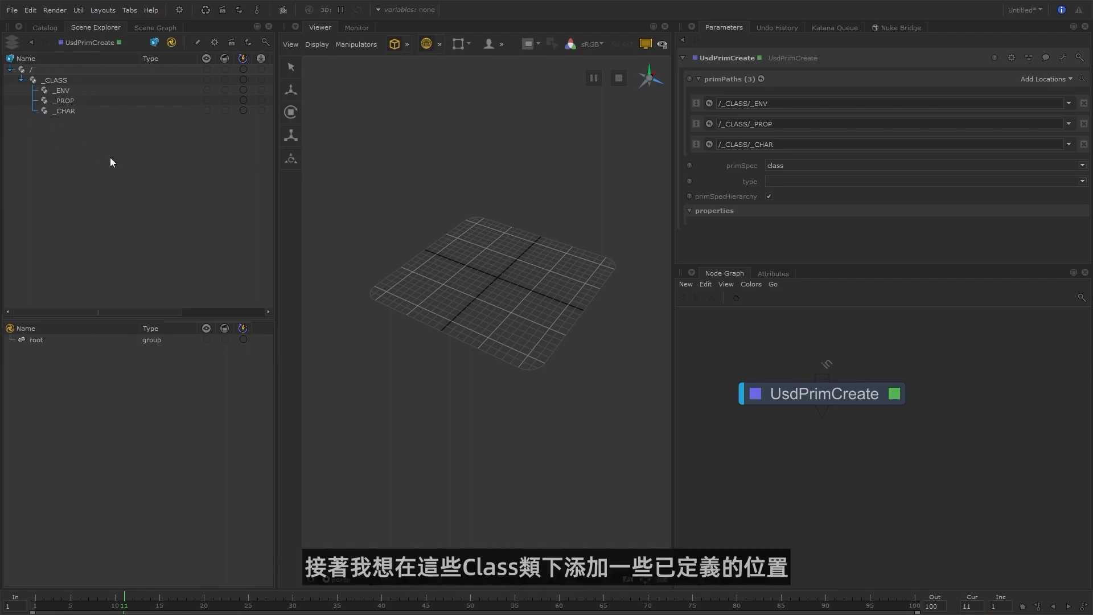
Rename the node UsdPrimCreate_CLASS.
double_click(834, 392)
text(_CLASS)
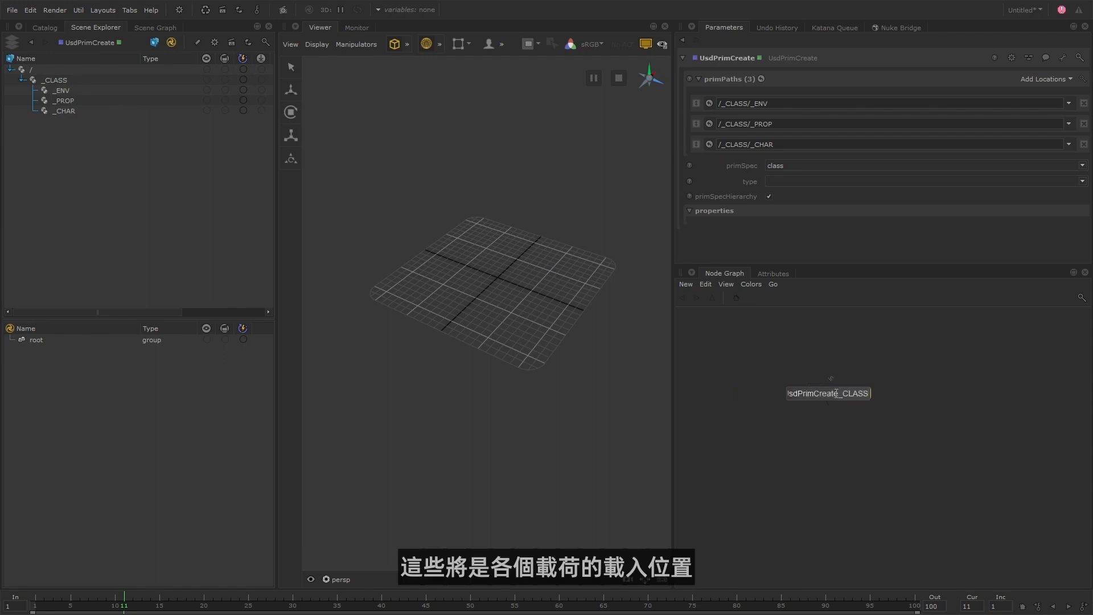
key(Return)
Add a second UsdPrimCreate node connected below the class node and name it UsdPrimCreate_ASSET_DEF.
text(u)
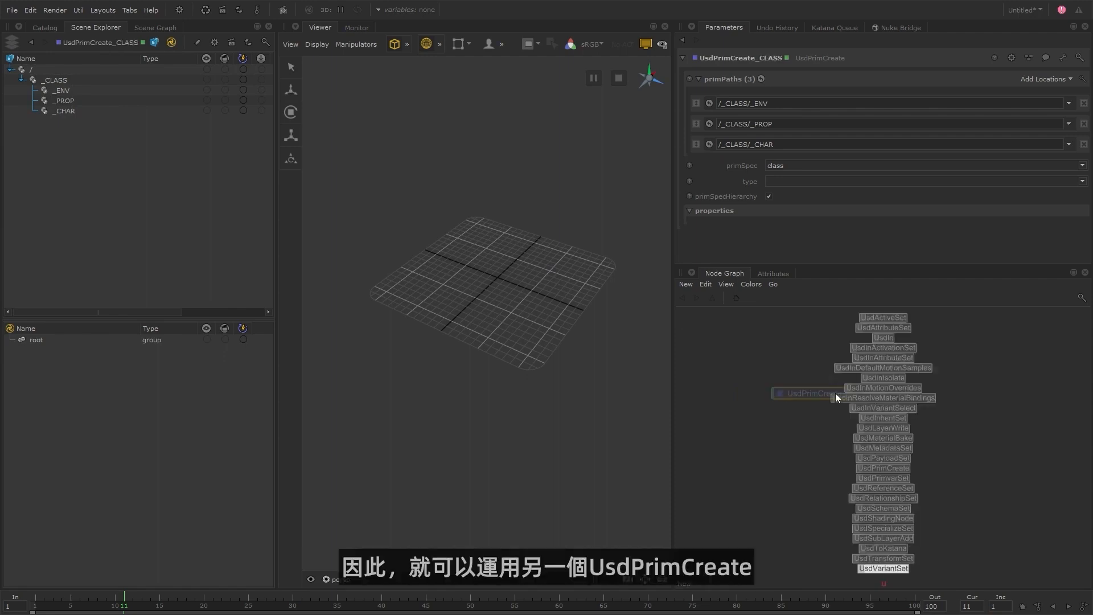
text(prim)
click(835, 393)
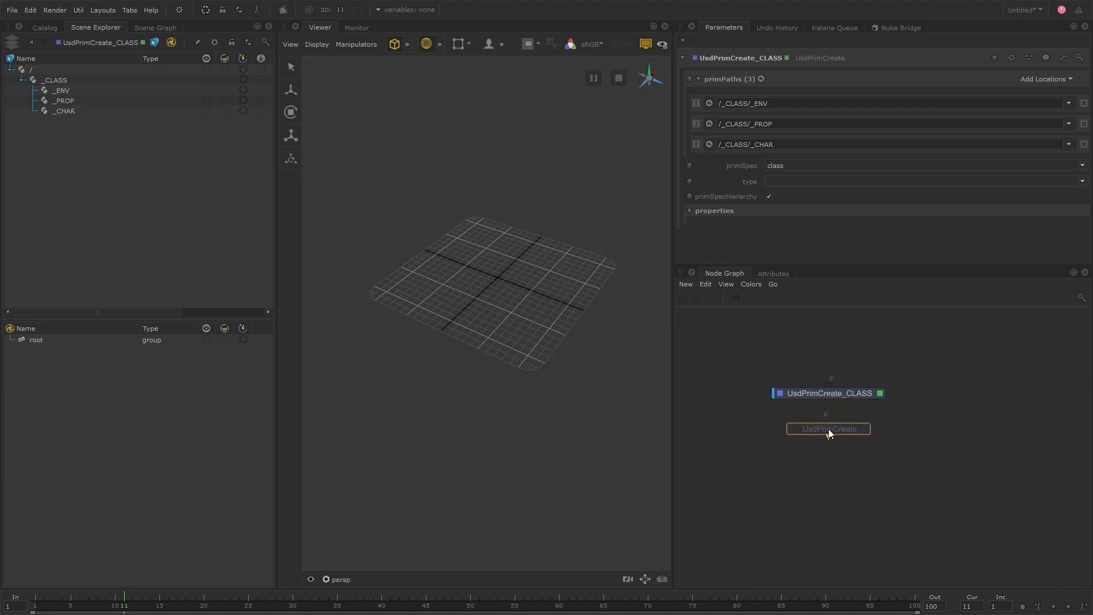
click(828, 429)
double_click(828, 429)
text(_ASSET_DEF)
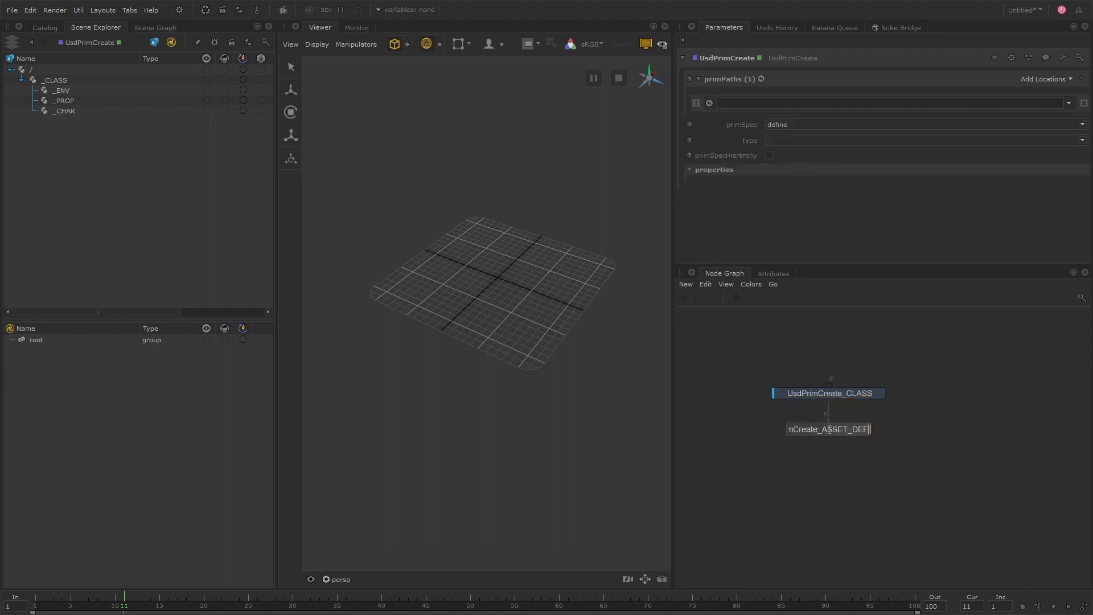
key(Return)
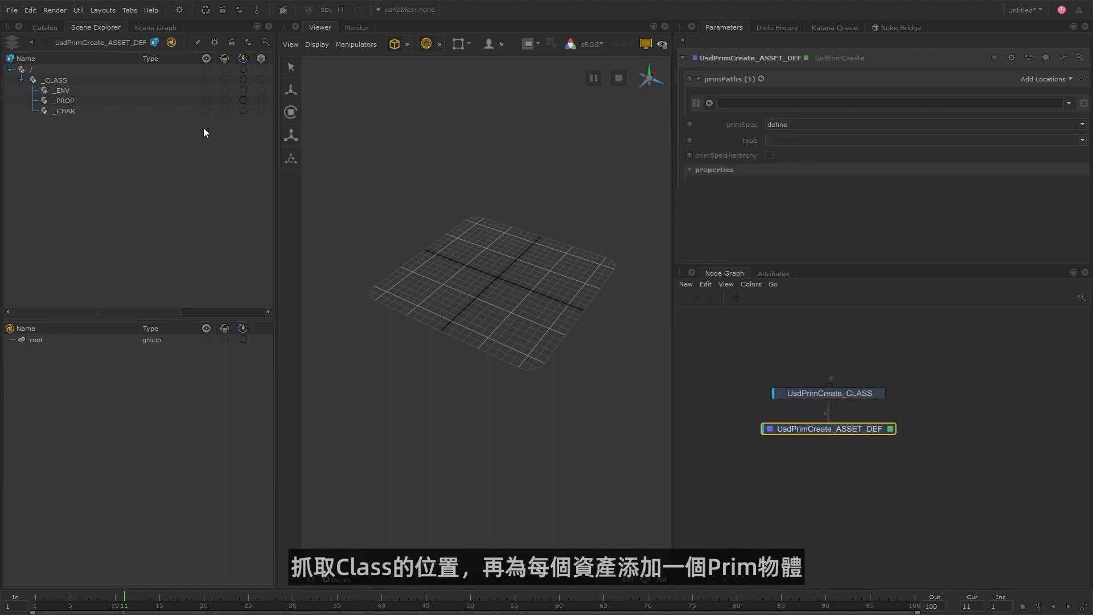
Add the _ENV, _PROP and _CHAR locations from the scene hierarchy as prim paths of UsdPrimCreate_ASSET_DEF, in that order.
drag(81, 94, 1039, 78)
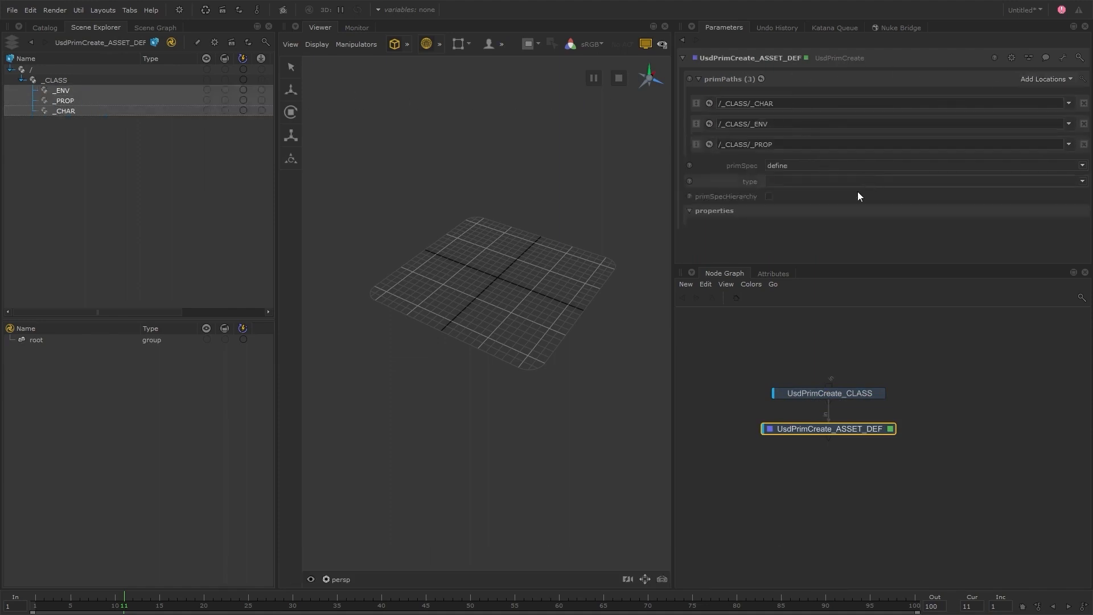
drag(696, 123, 699, 96)
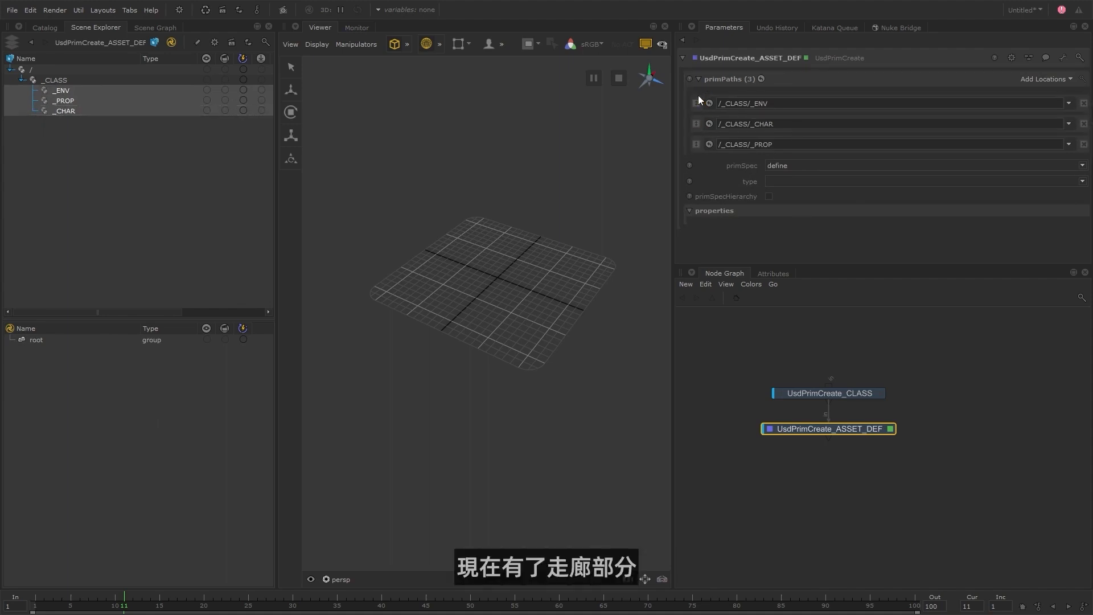
drag(698, 144, 711, 118)
Extend the _ENV prim path to /_CLASS/_ENV/env_hallwaySection.
click(783, 104)
text(/env_hallwaySection)
Insert three empty prim paths ahead of the _PROP and _CHAR paths and set the first to /_CLASS/_ENV/env_hallwayIntersection.
click(1046, 79)
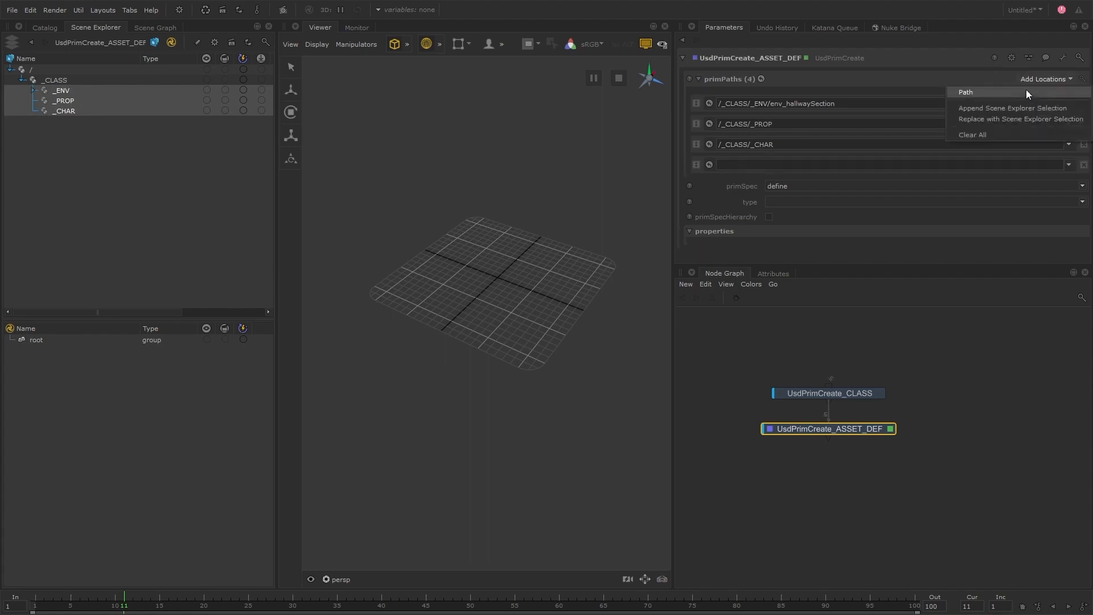
click(1025, 90)
drag(696, 145, 699, 215)
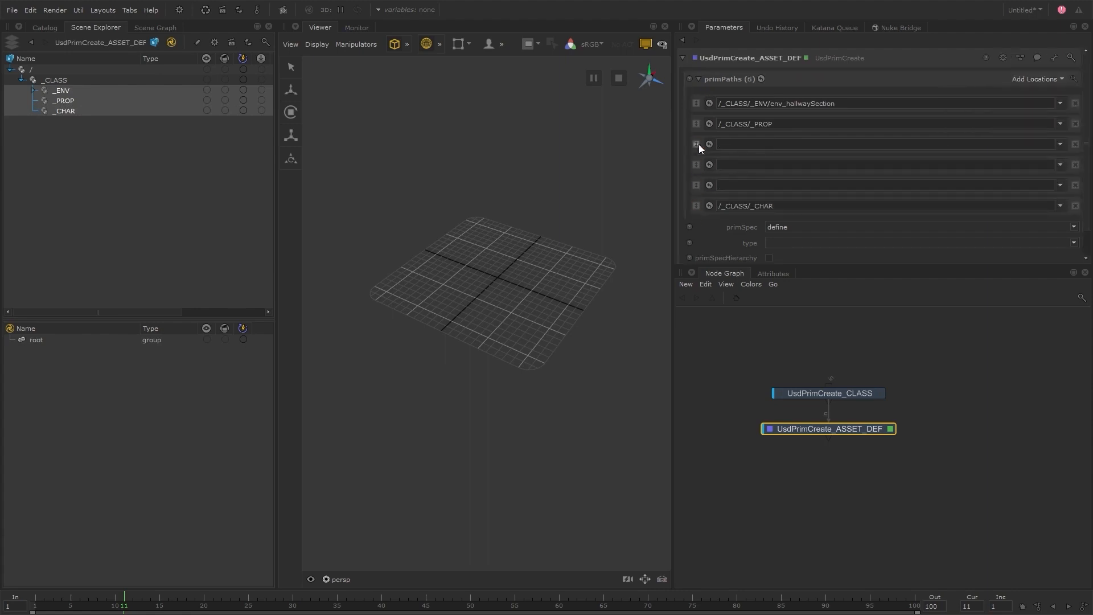
drag(697, 124, 701, 195)
click(740, 123)
text(/_CLASS/_ENV/env)
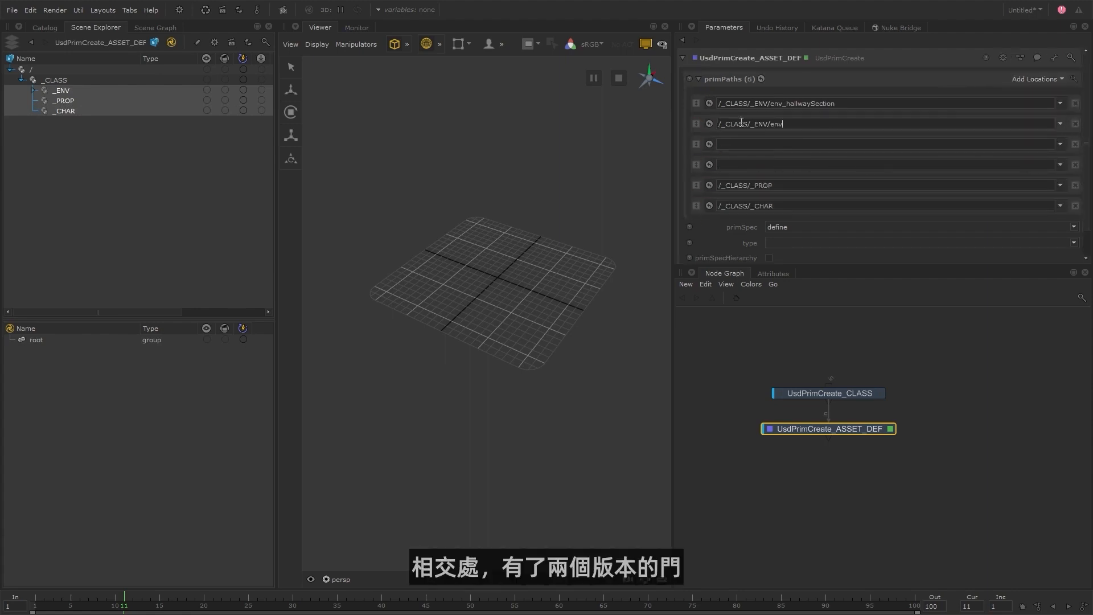
text(_hallwayIntersection)
Fill the remaining two empty prim paths with /_CLASS/_ENV/env_doors01 and /_CLASS/_ENV/env_doors02.
click(732, 145)
text(/_CLASS/_ENV/env_doors01)
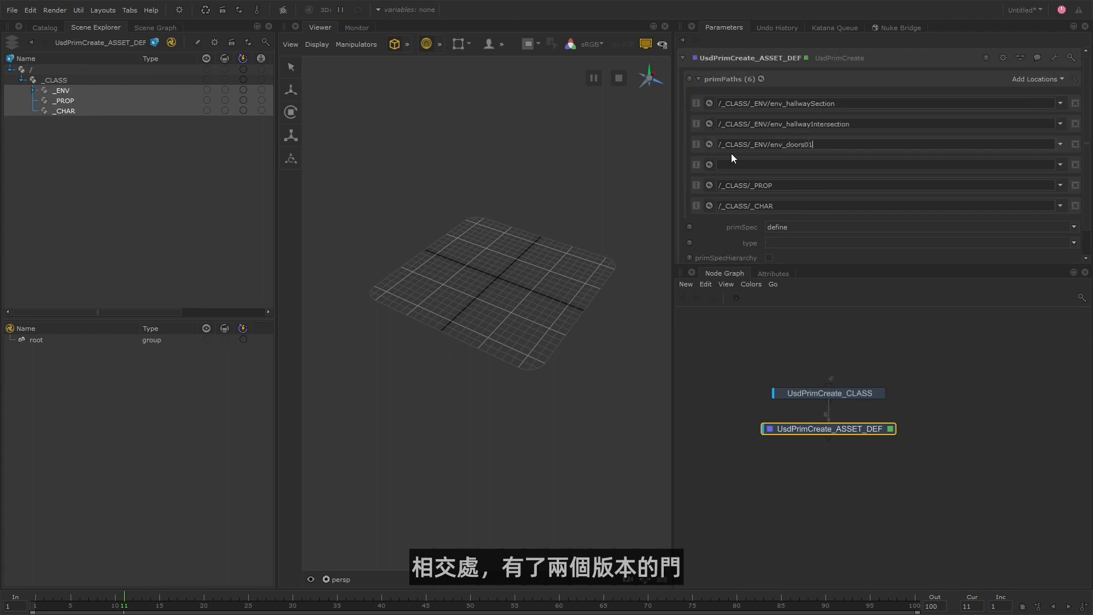
click(734, 164)
text(/_CLASS/_ENV/env_doors02)
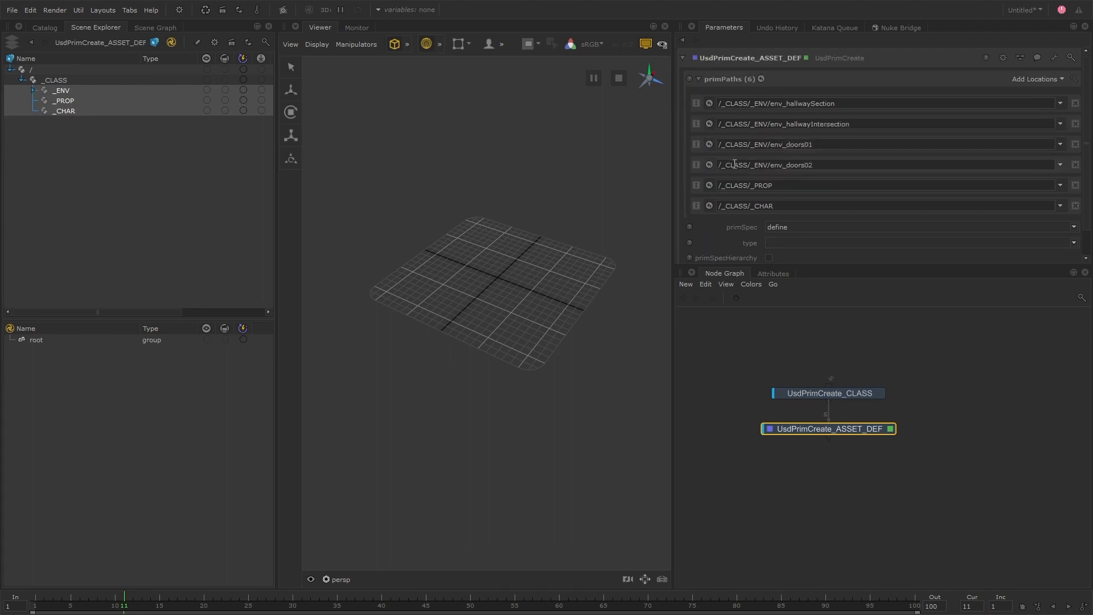
Extend the _PROP path to /_CLASS/_PROP/prop_gun and insert a new path /_CLASS/_PROP/prop_turret after it.
click(791, 186)
text(/prop_gun)
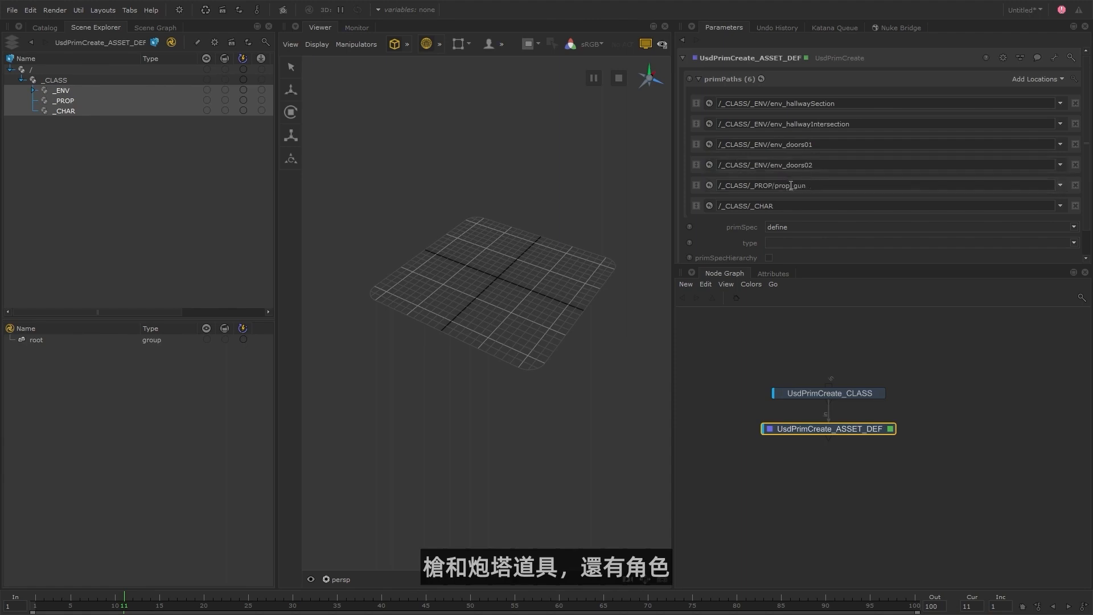
click(1036, 78)
drag(695, 226, 695, 196)
click(758, 207)
text(/_CLASS/_PROP/prop)
text(_turret)
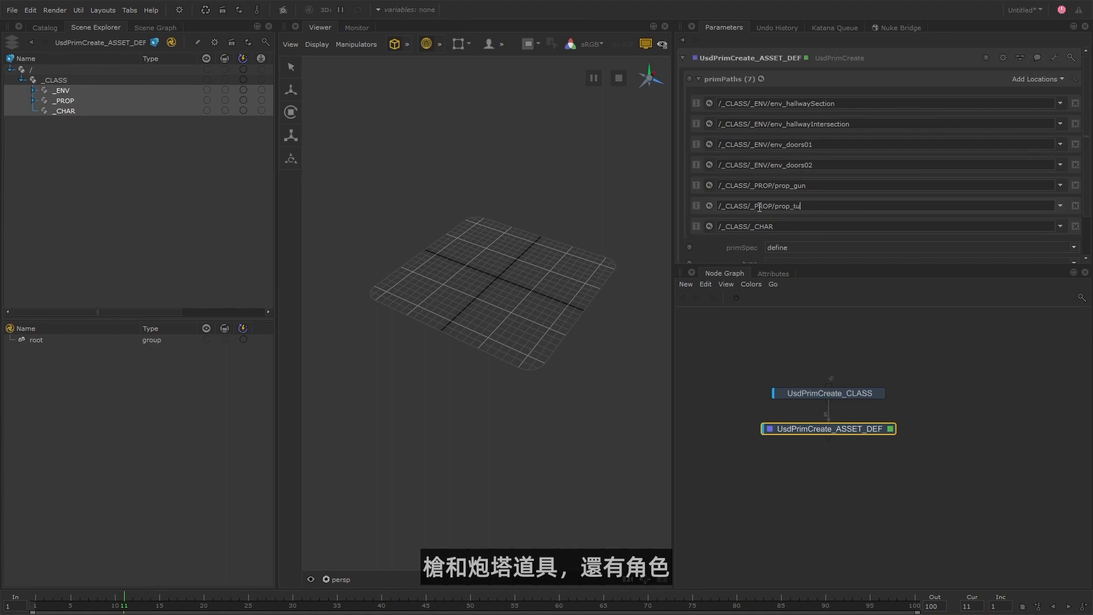
Extend the _CHAR prim path to /_CLASS/_CHAR/char_infantry.
click(783, 223)
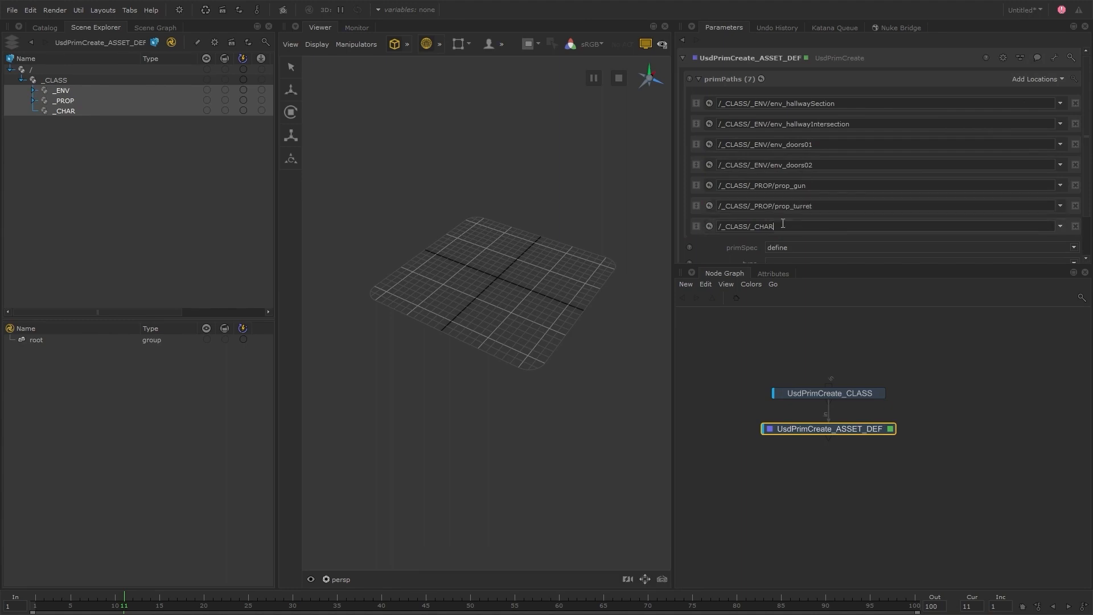
text(/char_infantry)
key(Return)
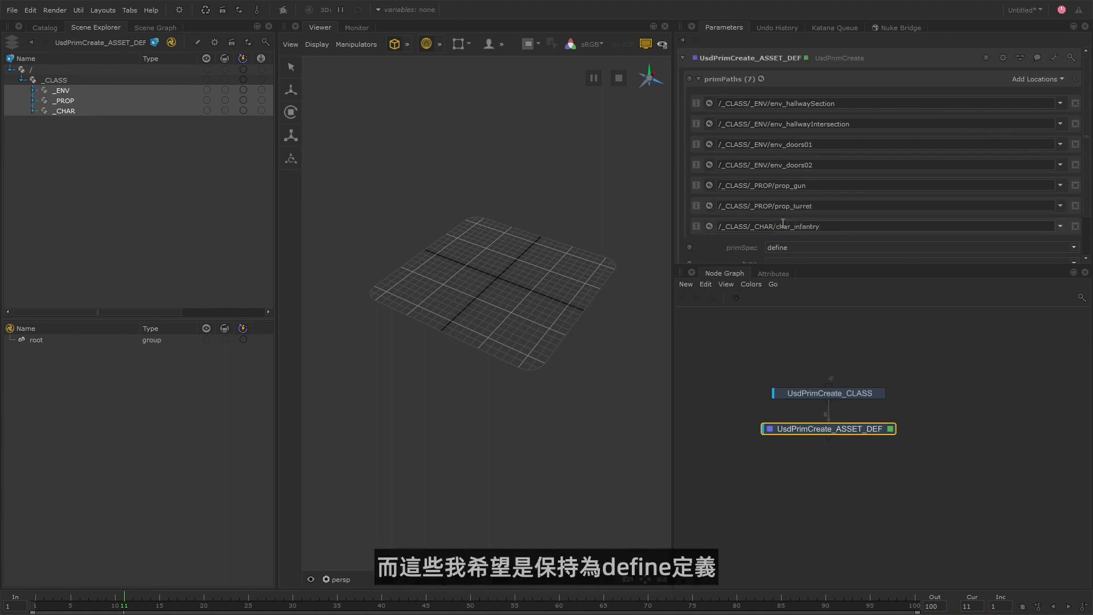
Review the primSpec settings and class part of the paths, and expand the whole _CLASS branch to inspect the asset prims.
scroll(739, 246, down, 3)
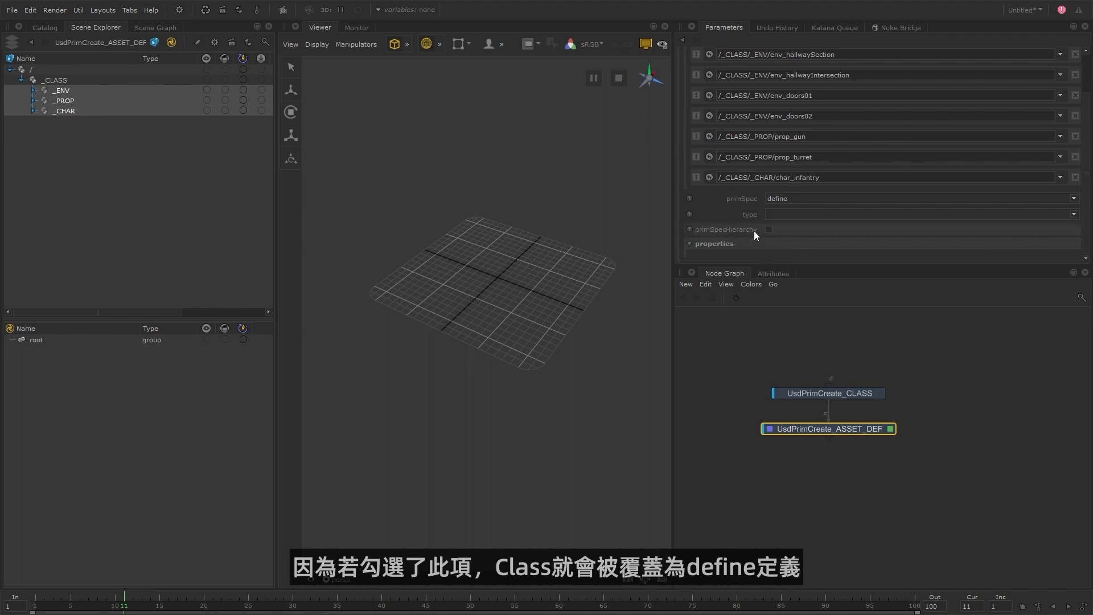
drag(720, 177, 777, 179)
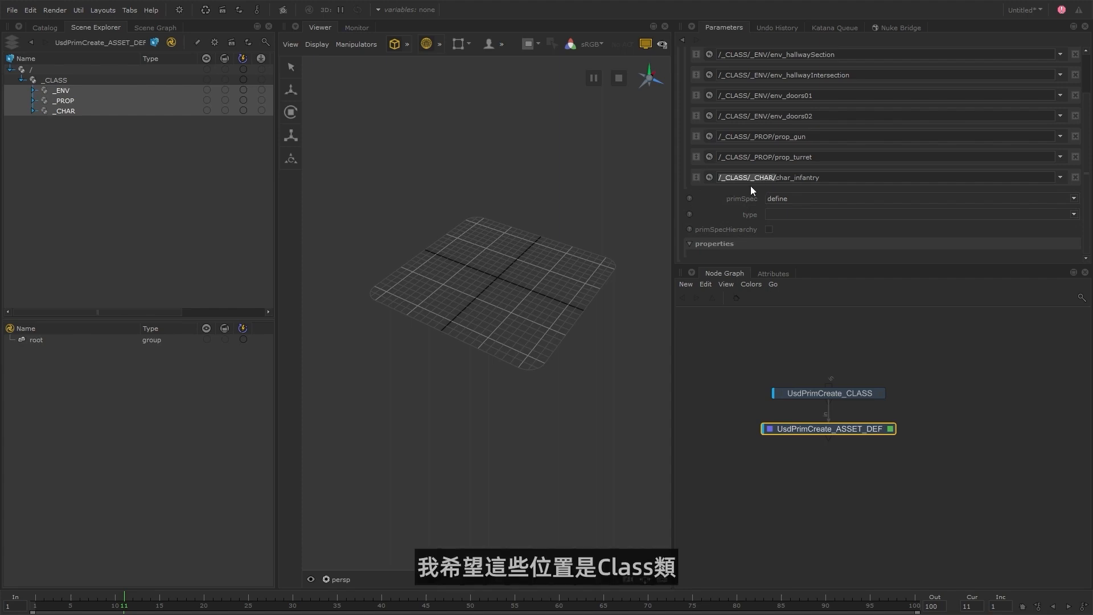
right_click(70, 80)
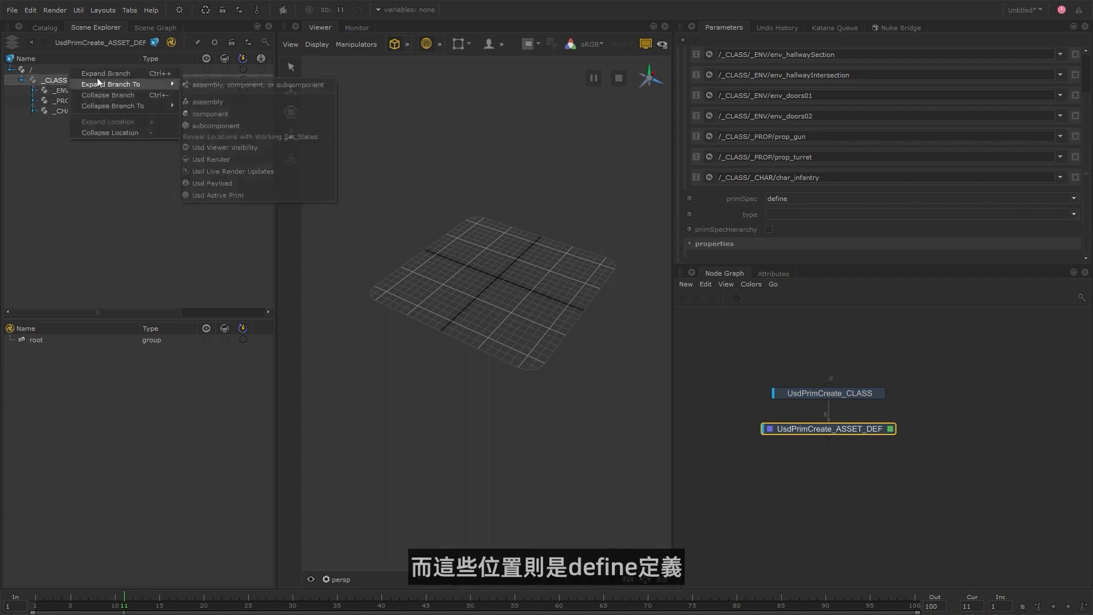
click(96, 78)
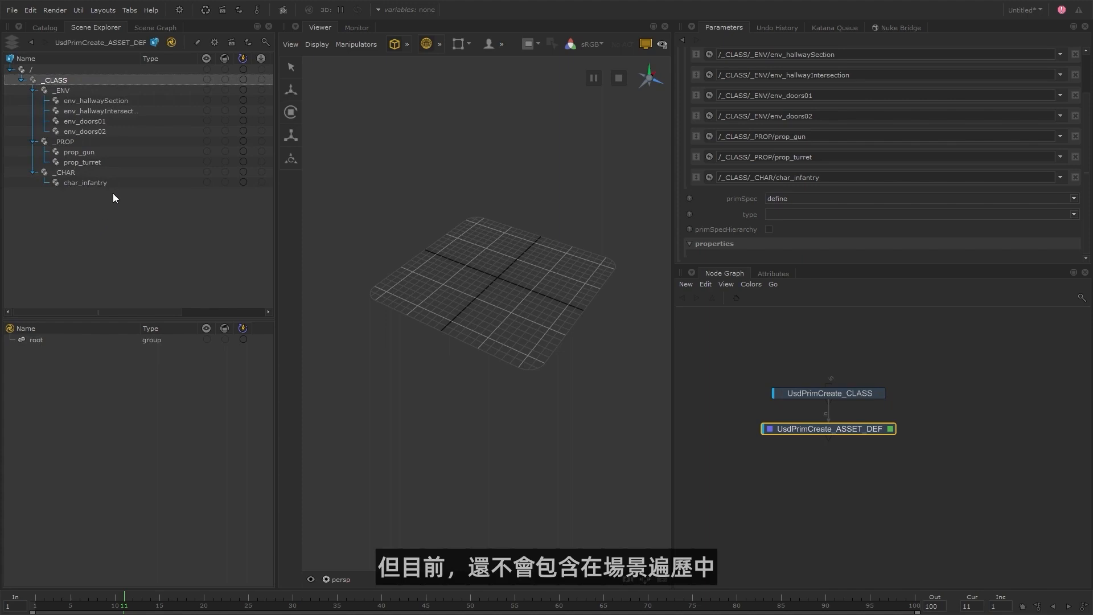
Select the env_hallwaySection prim under _ENV, switch to File Explorer and examine the env folder's payload, look and assembly subfolders.
click(63, 88)
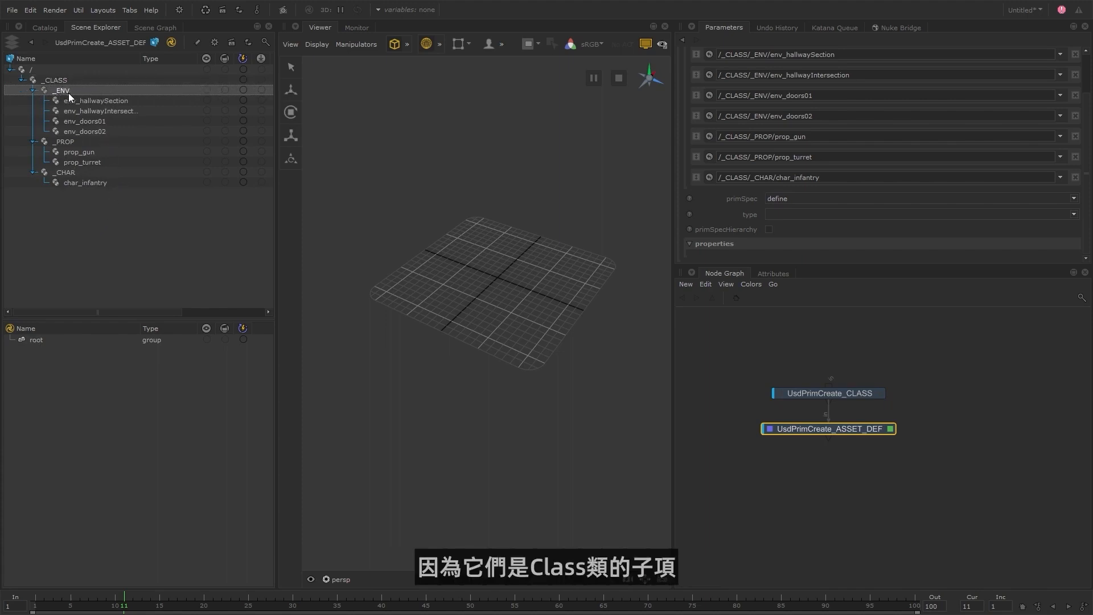
click(82, 99)
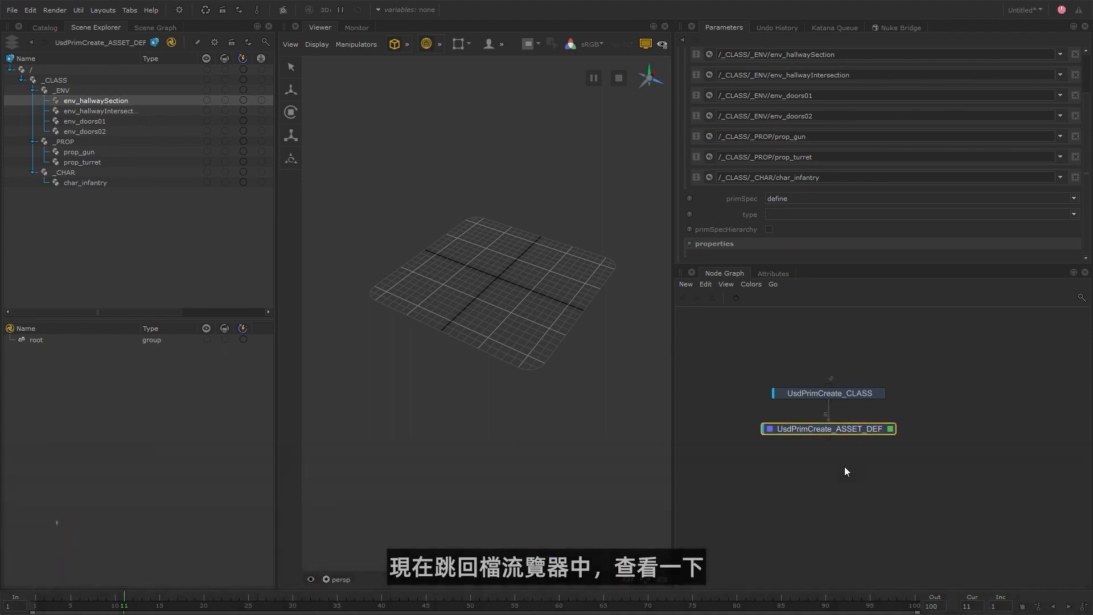
key(alt+Tab)
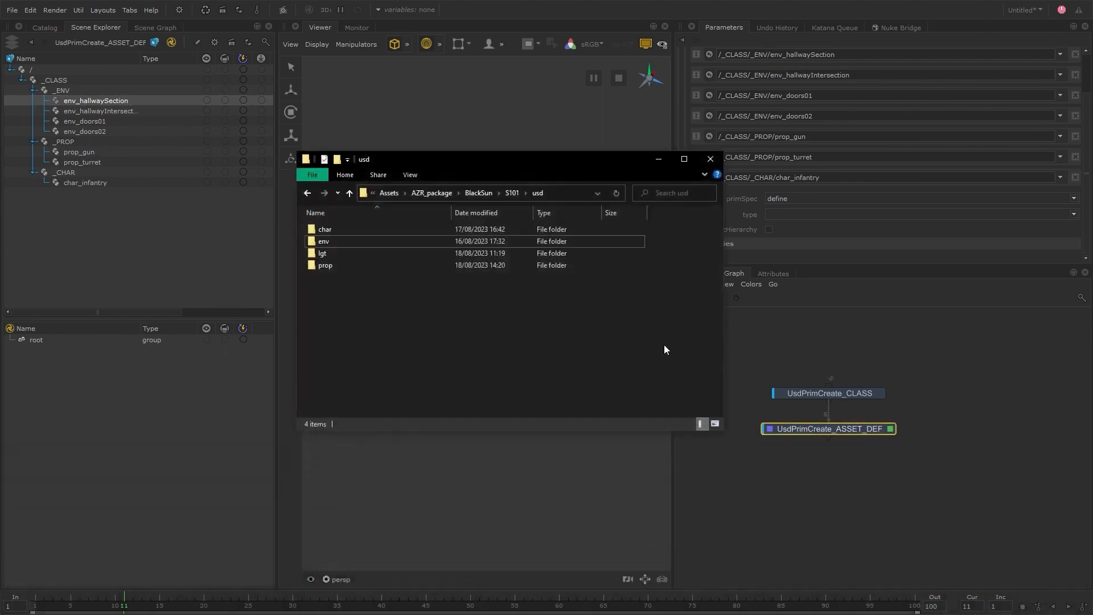
double_click(344, 241)
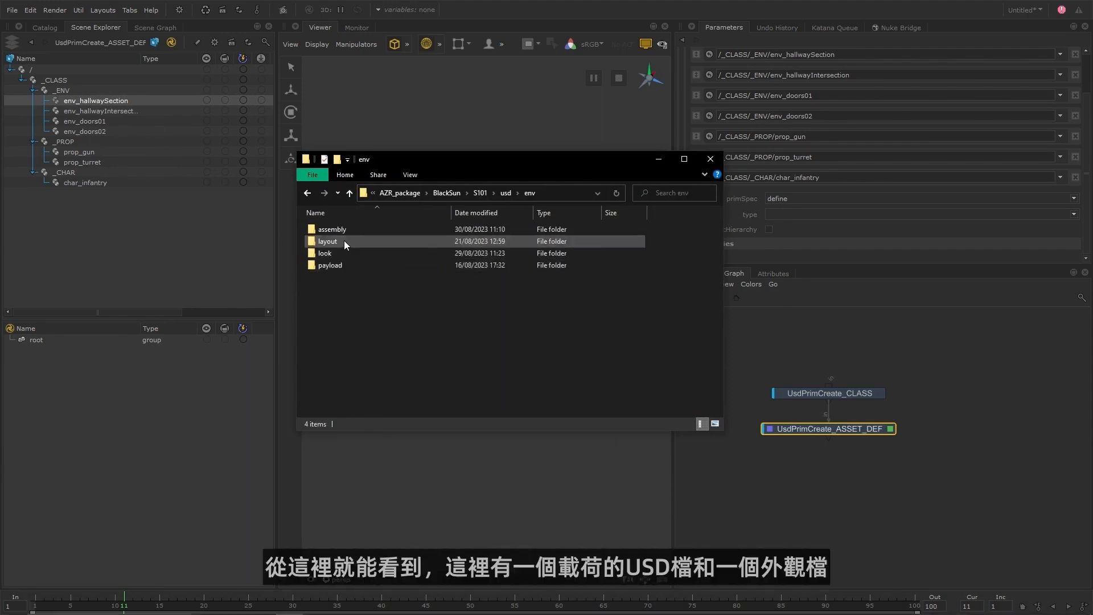
double_click(339, 264)
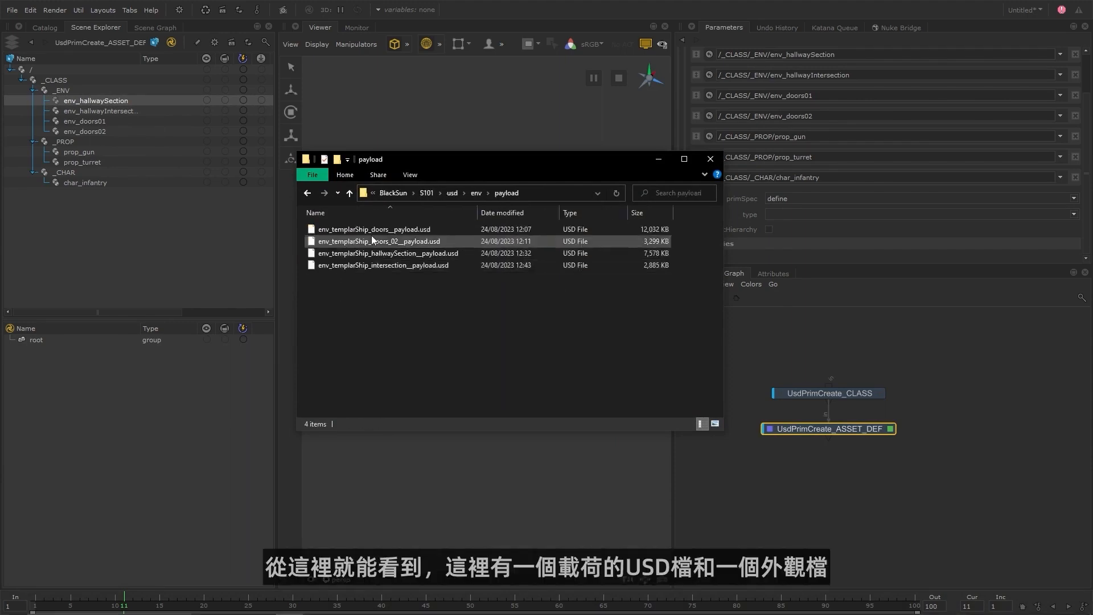
click(476, 193)
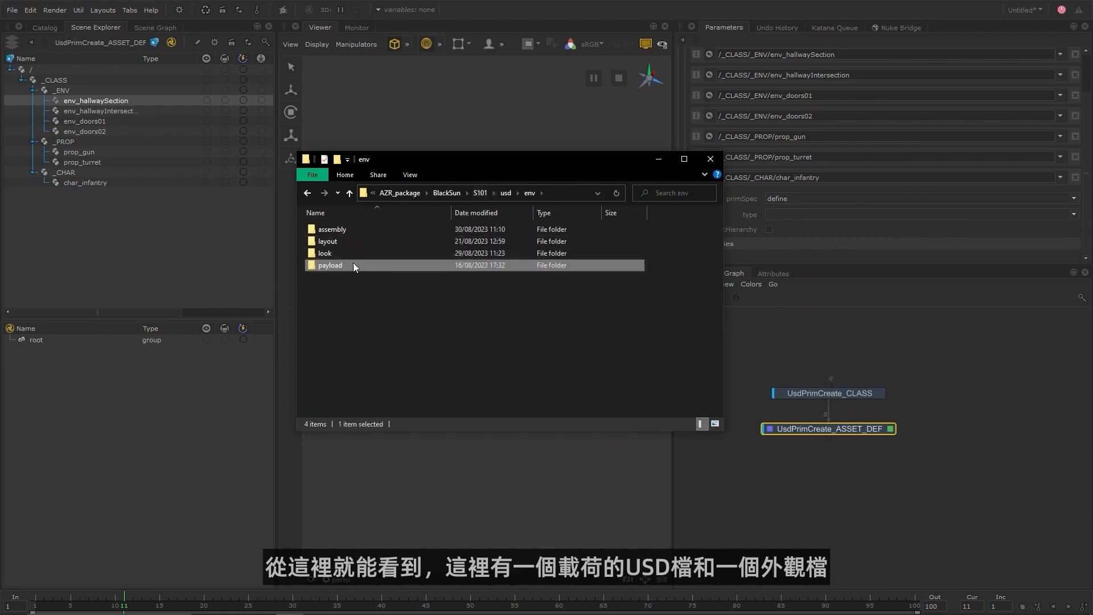
double_click(341, 256)
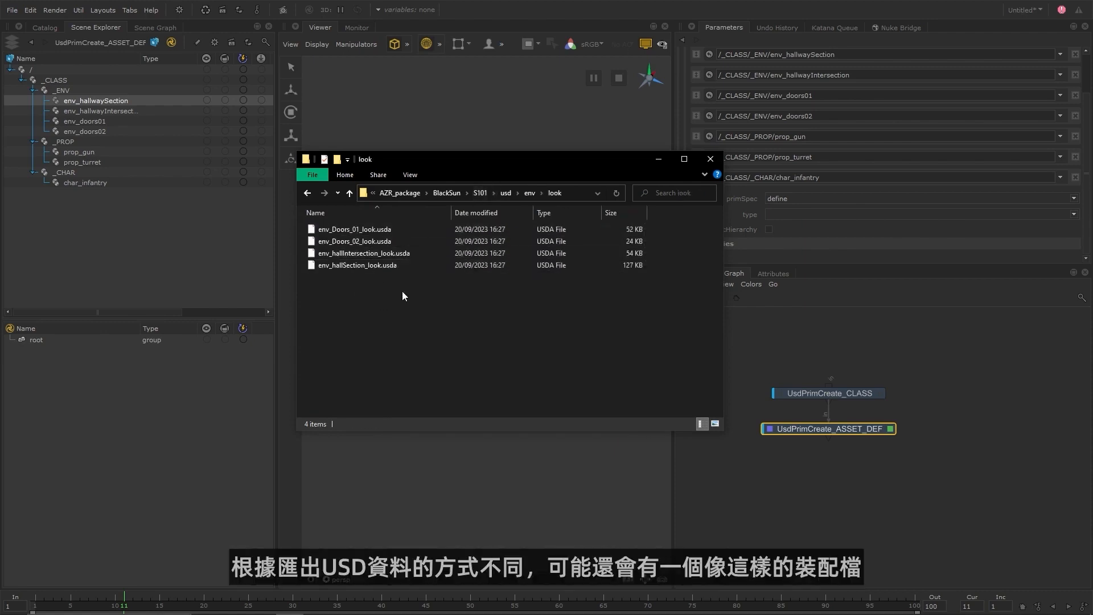
click(527, 195)
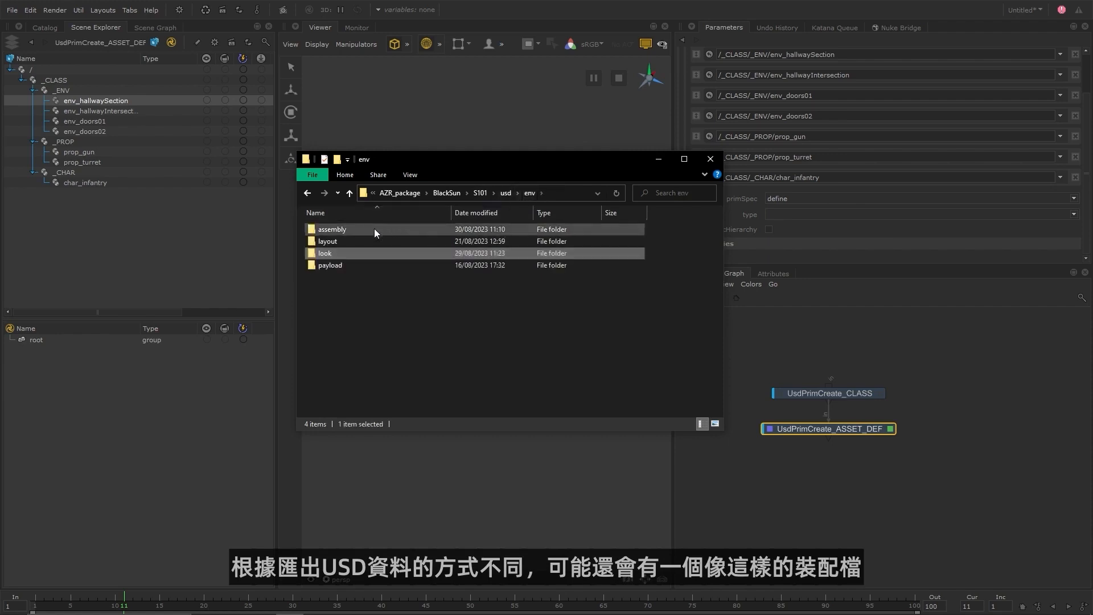
double_click(374, 228)
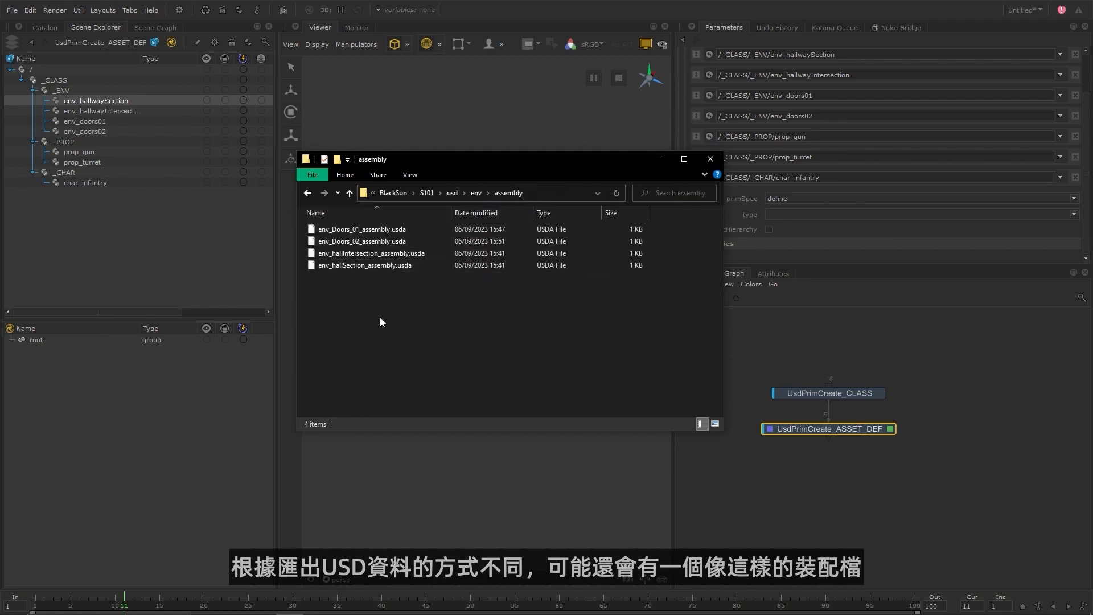
Open env_Doors_01_assembly.usda in Brackets, review its payload and look reference lines, and return to Katana.
right_click(385, 229)
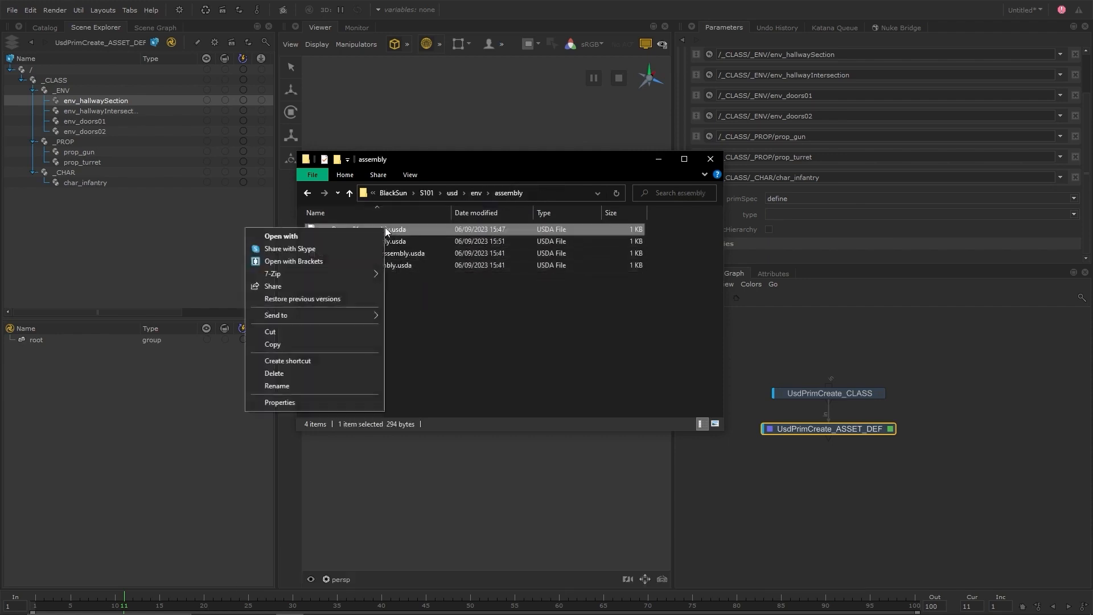
click(332, 261)
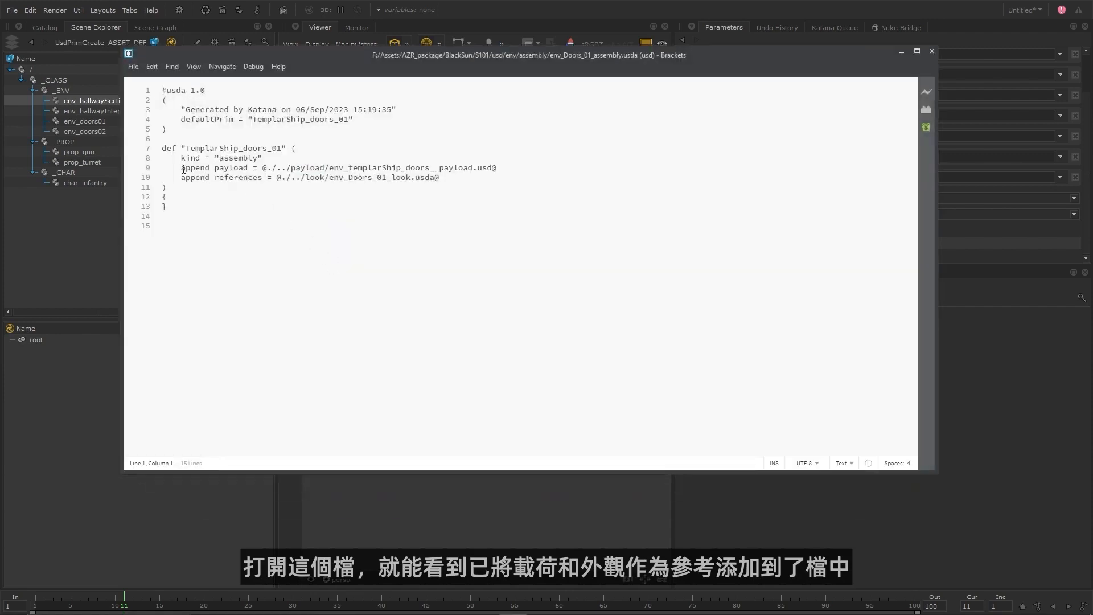
drag(181, 169, 500, 168)
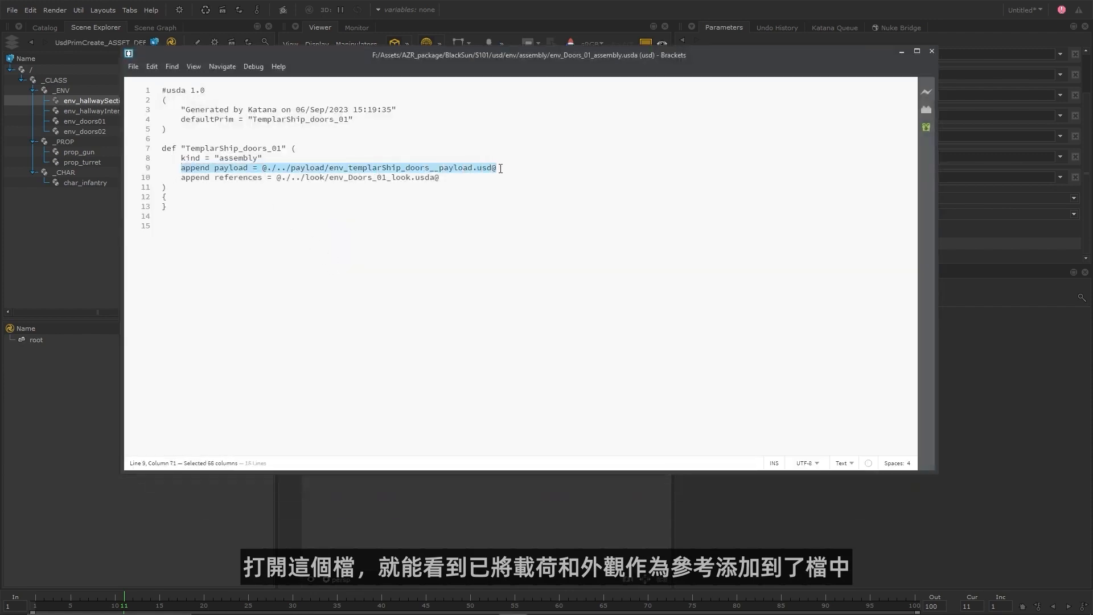
drag(180, 179, 439, 180)
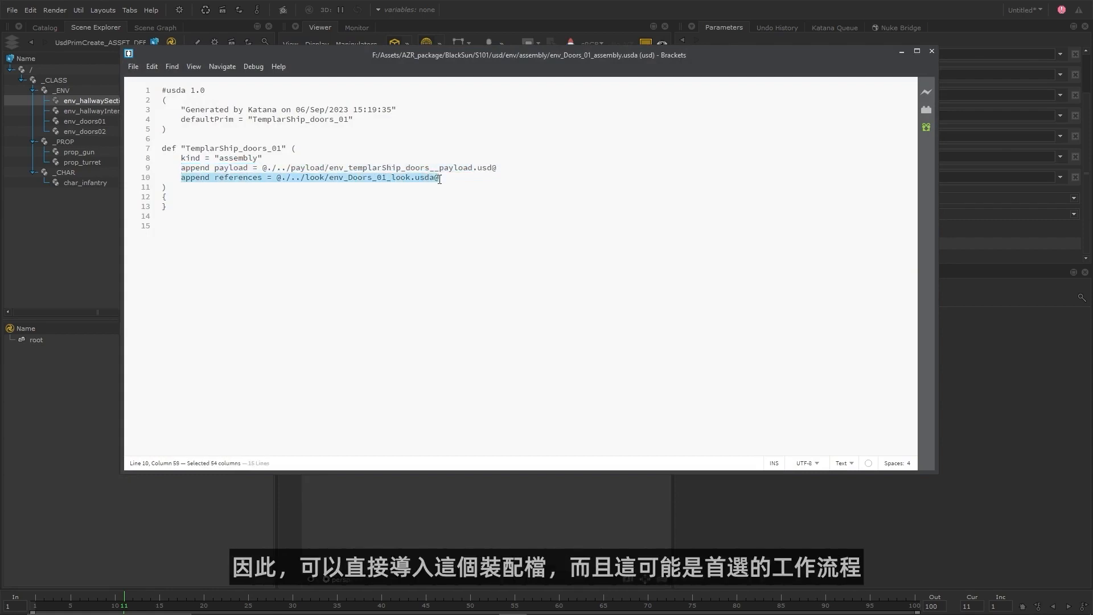
click(380, 214)
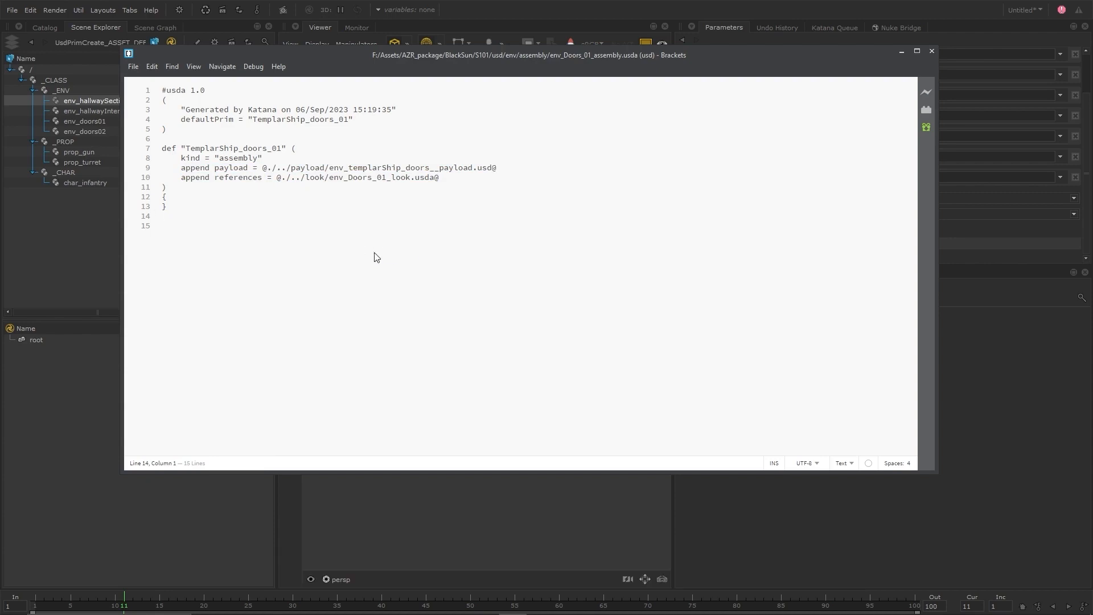
click(905, 52)
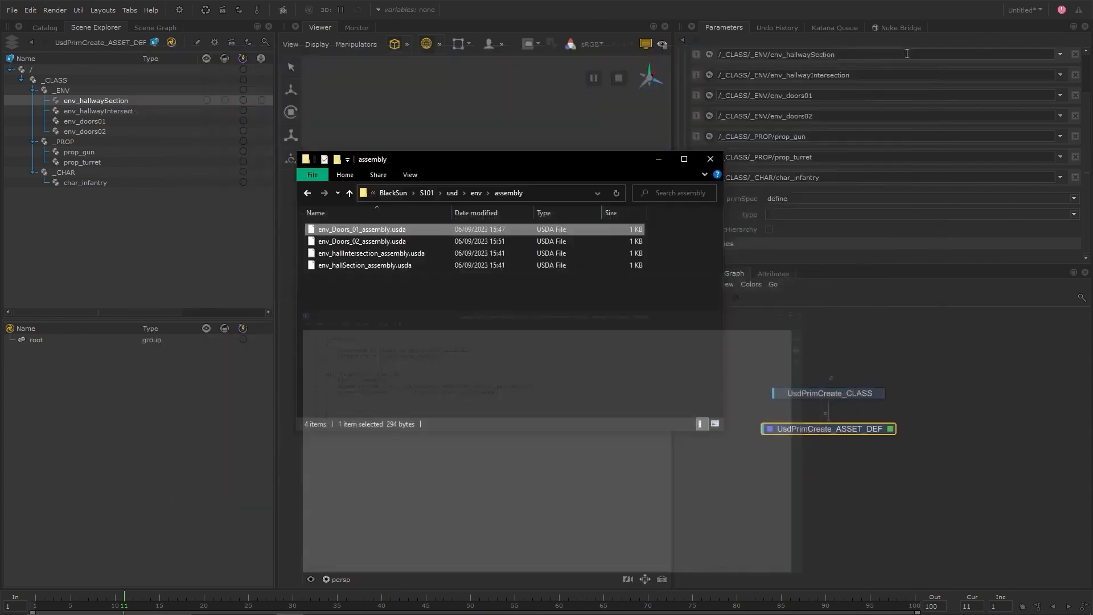
click(658, 162)
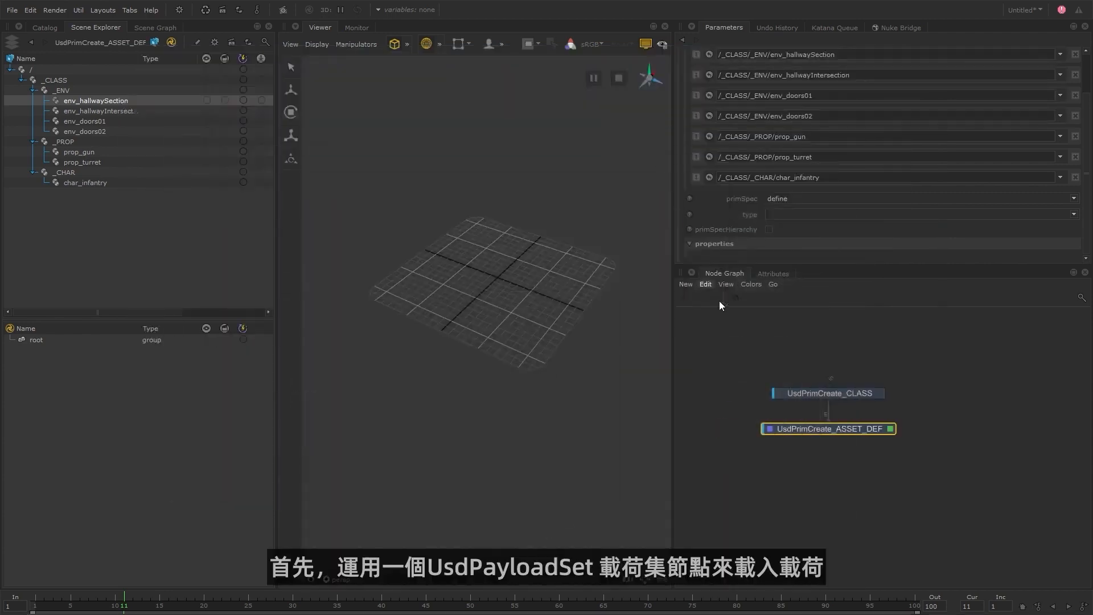
Add a UsdPayloadSet node below UsdPrimCreate_ASSET_DEF, show its parameters and widen the Scene Explorer to reveal the Kind column.
key(Tab)
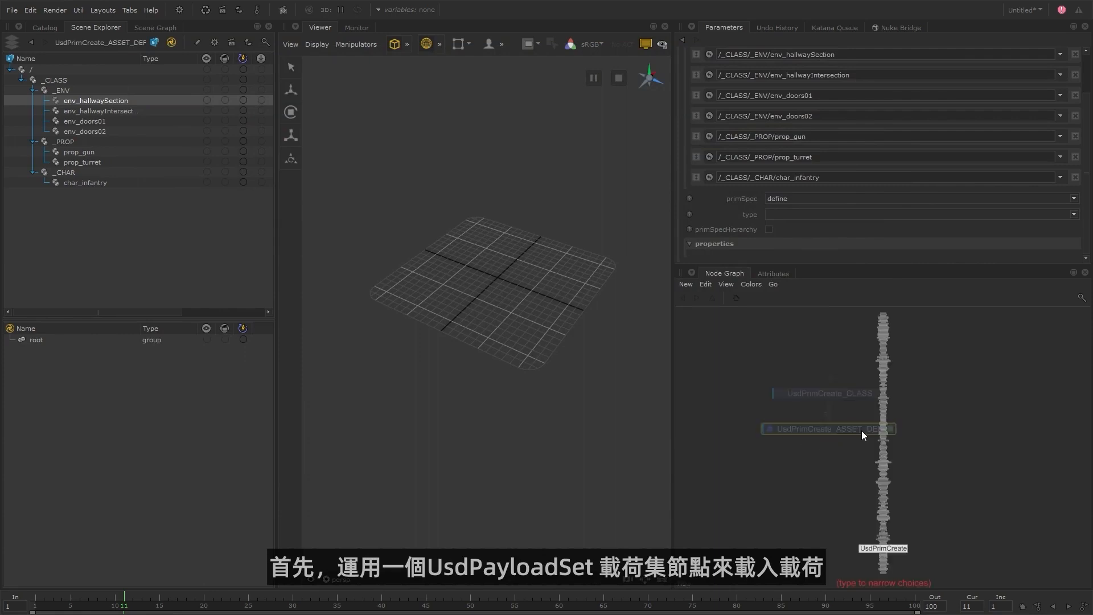
text(usdpa)
key(Return)
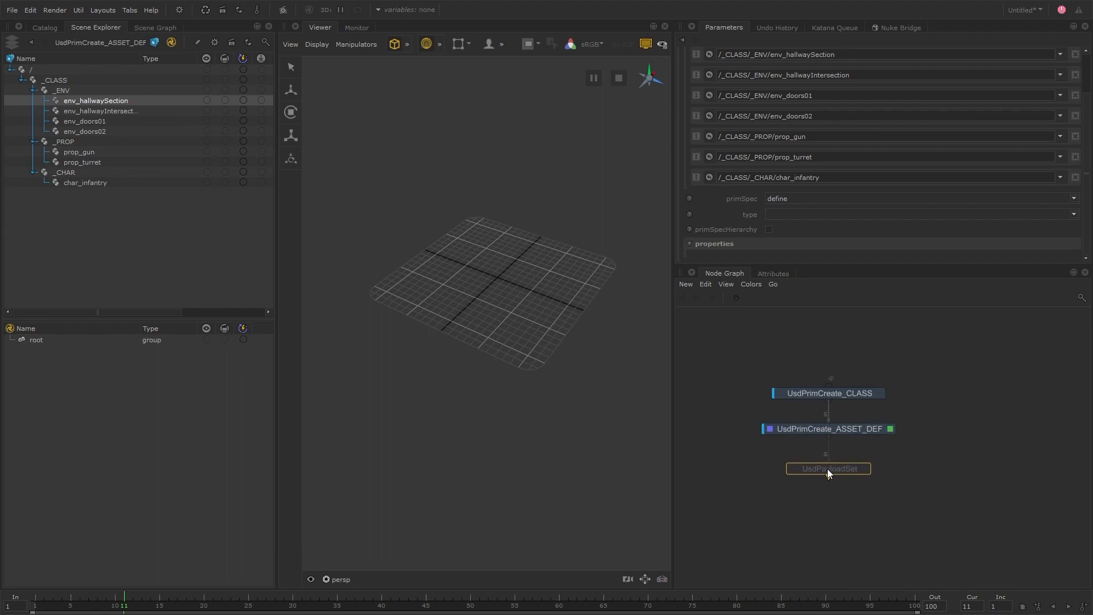
click(827, 468)
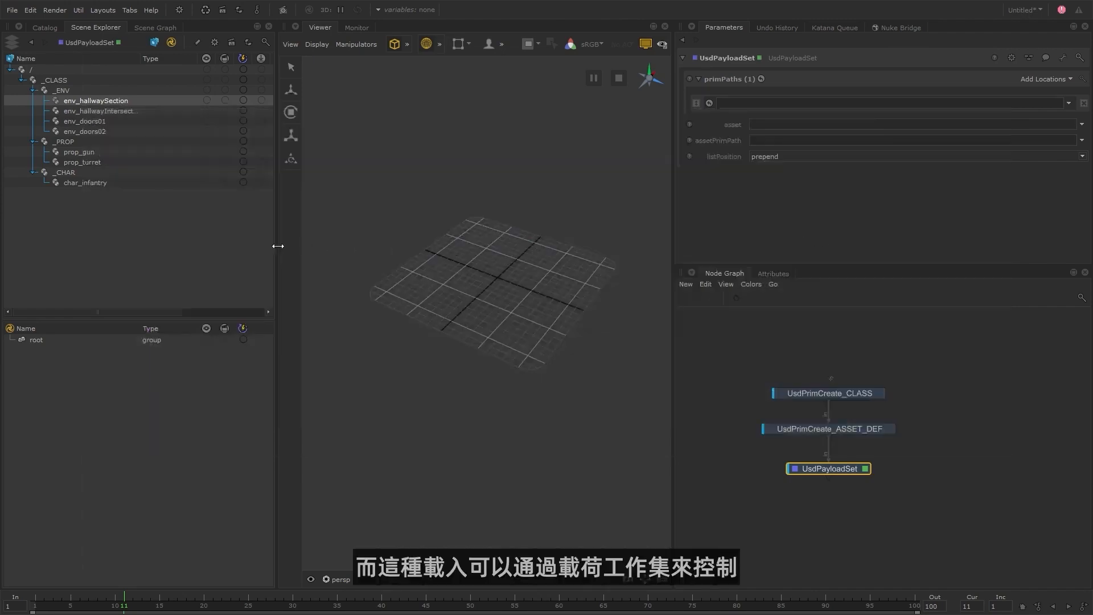
drag(276, 244, 318, 245)
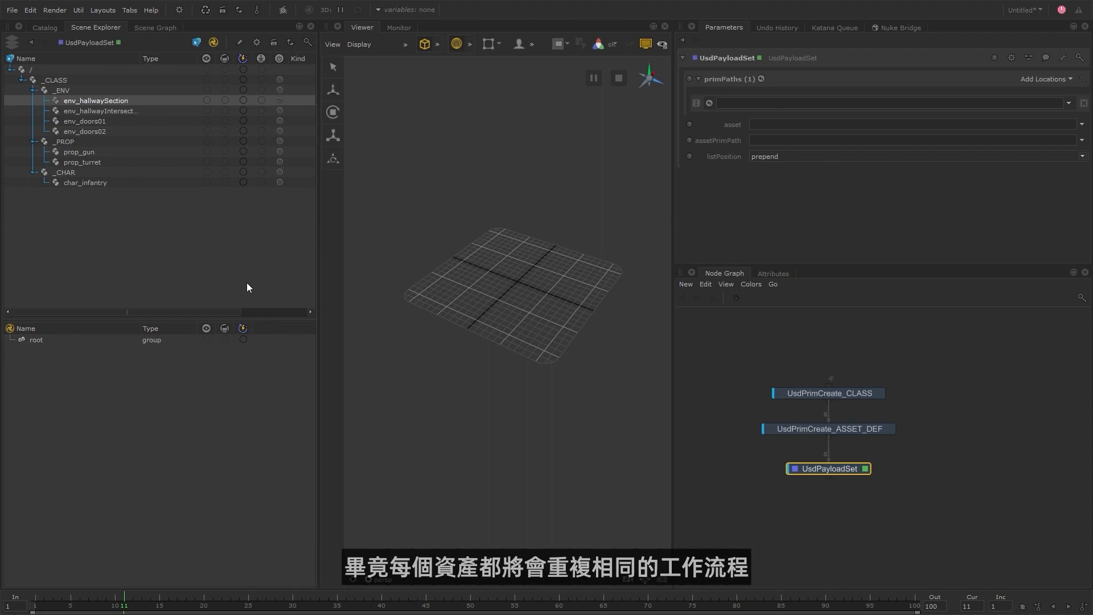
Set the payload node's prim path to /_CLASS/_CHAR/char_infantry and its asset to S101/usd/char/payload/char_infantry_payload.usd in the BlackSun folder.
middle_drag(109, 183, 825, 104)
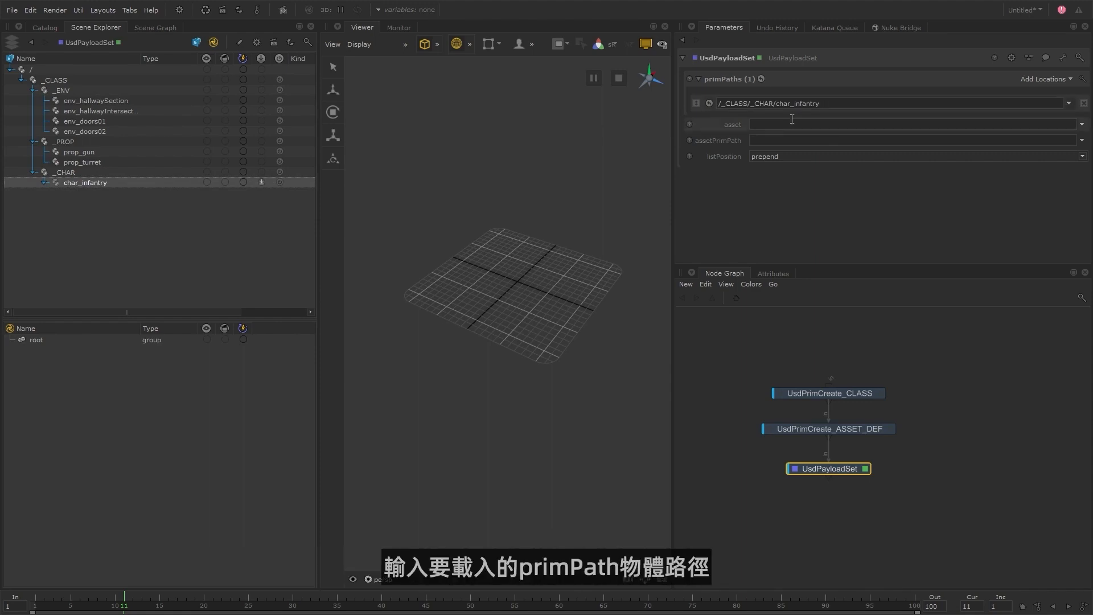
click(1082, 124)
click(1016, 148)
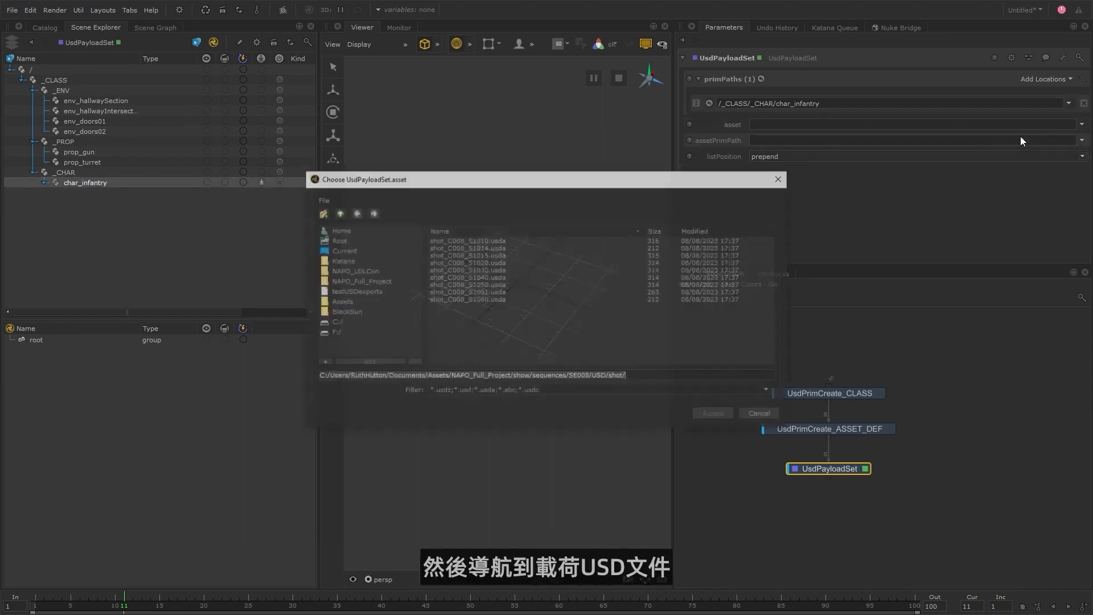
click(373, 310)
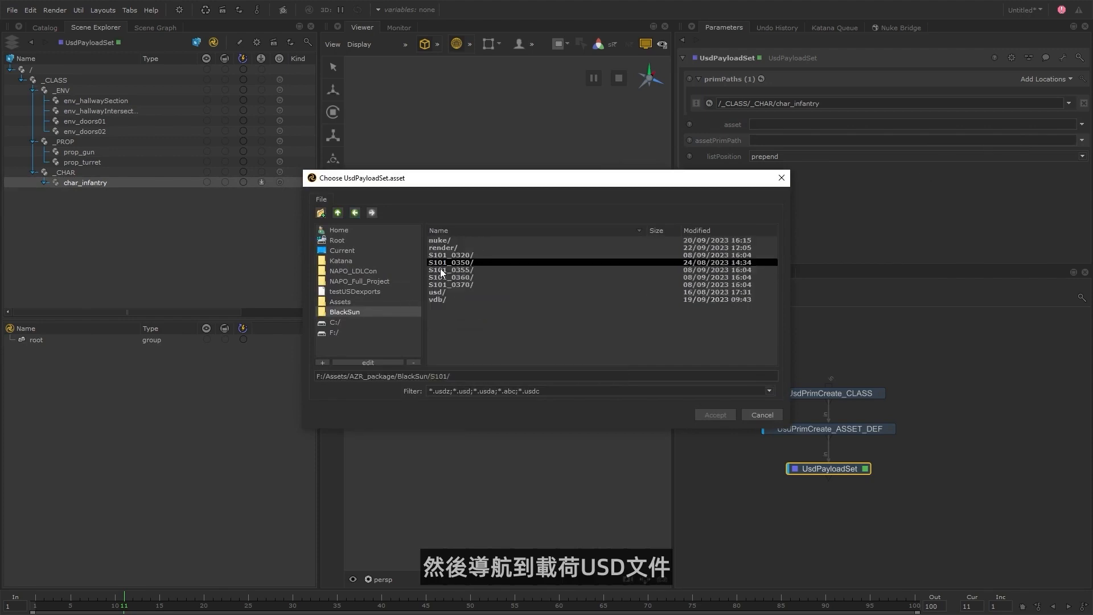
double_click(448, 291)
double_click(452, 262)
double_click(457, 250)
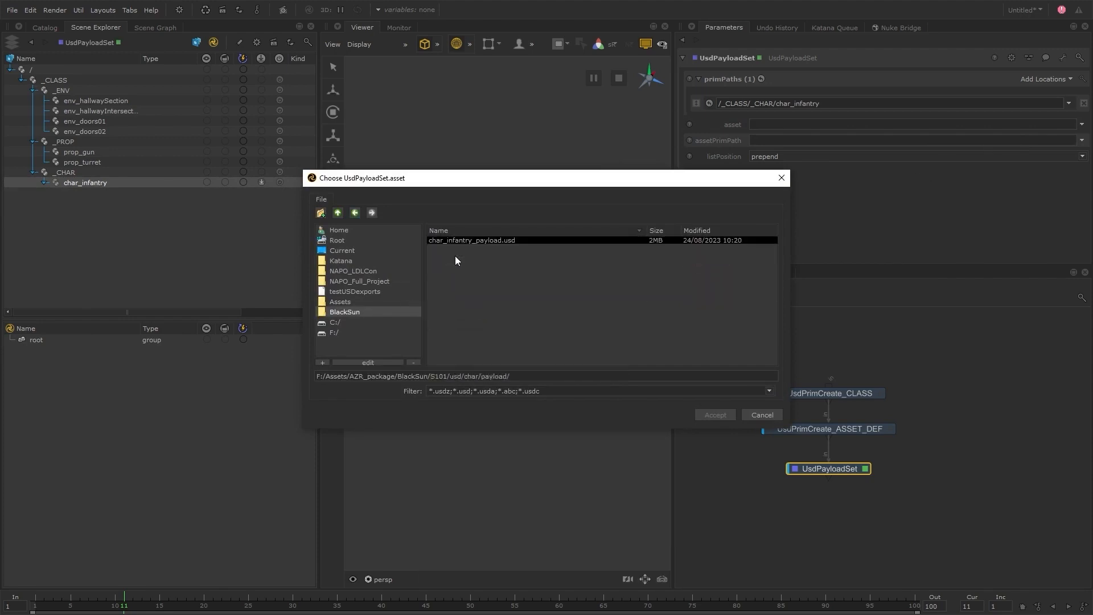
click(496, 240)
click(715, 414)
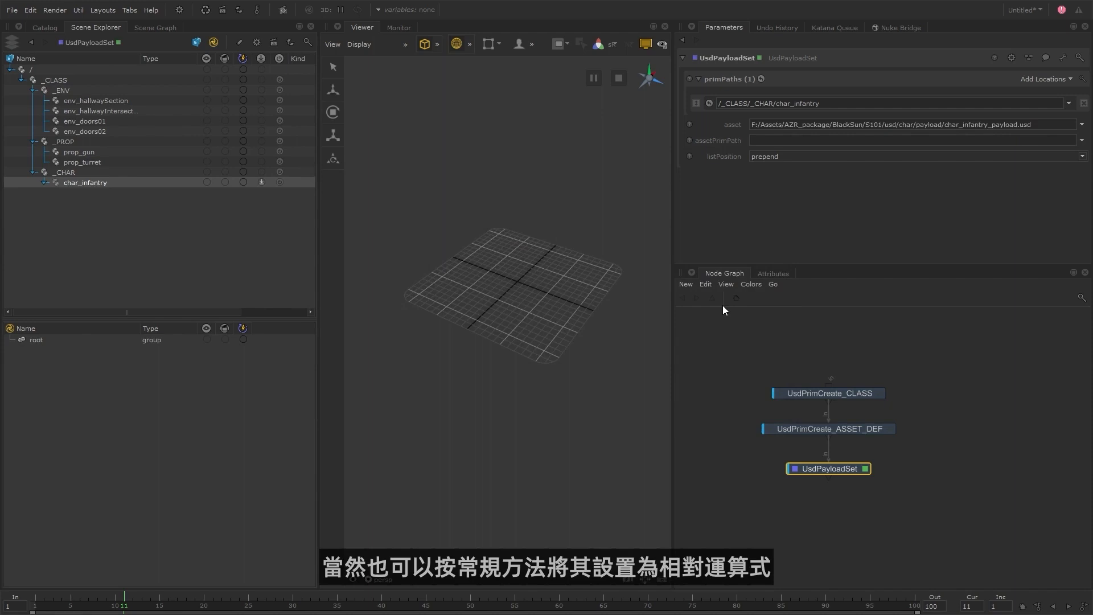
right_click(779, 126)
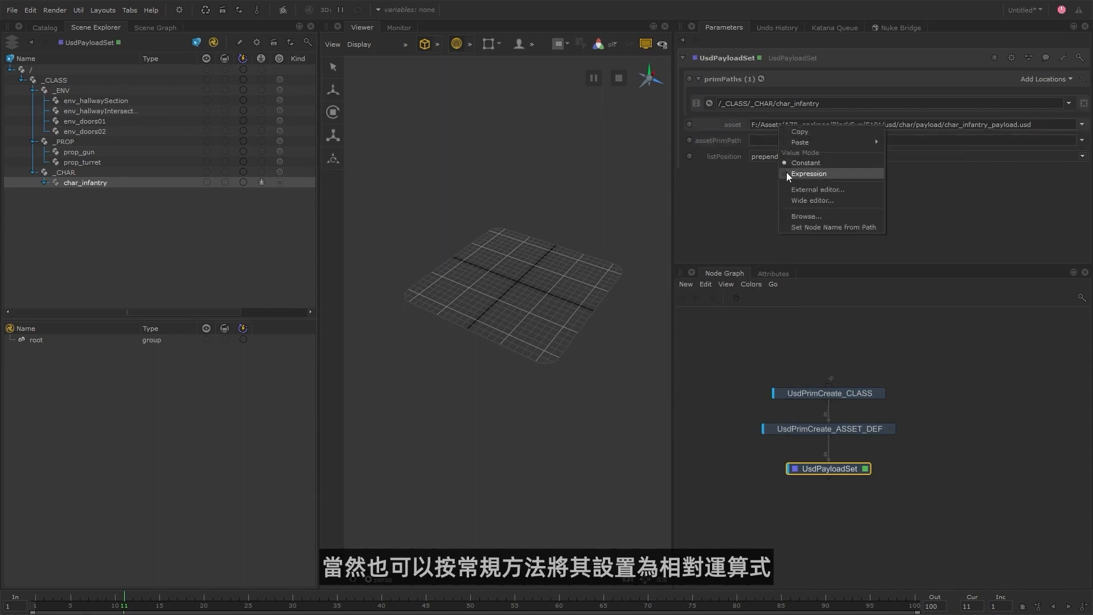
key(Escape)
Save the scene as blackSun_s101 in the F:/Assets/AZR_package/BlackSun/katana folder.
click(12, 11)
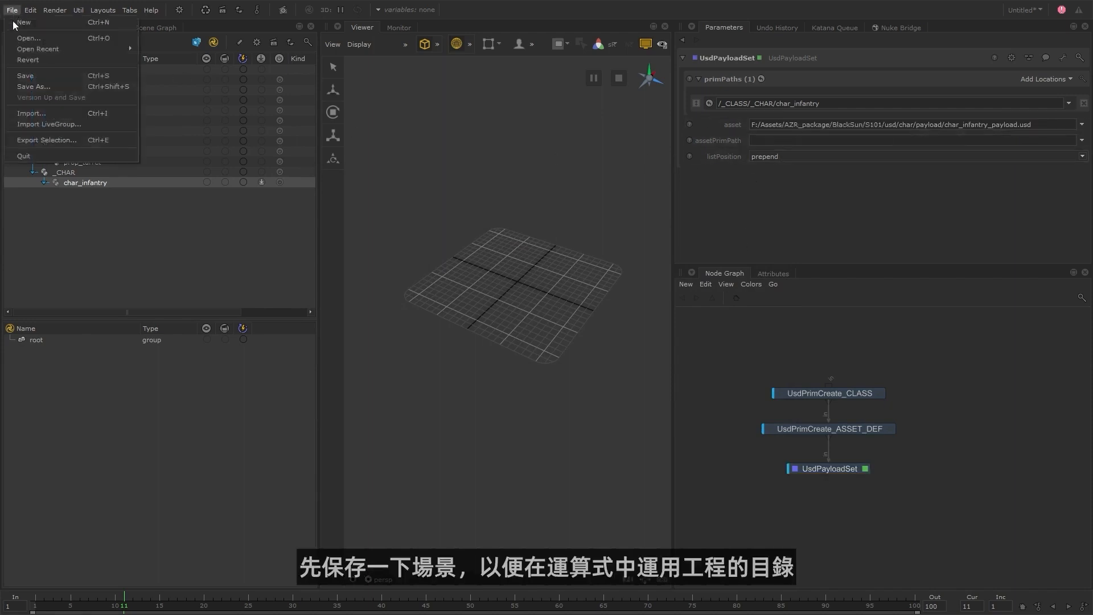
click(53, 85)
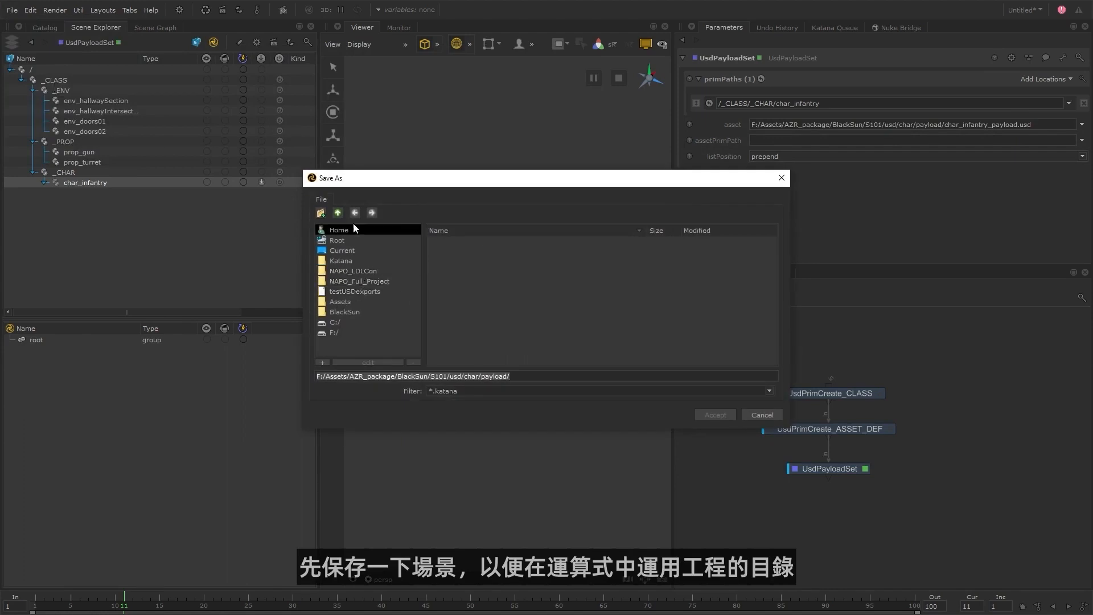
click(337, 213)
click(337, 212)
click(337, 212)
click(338, 213)
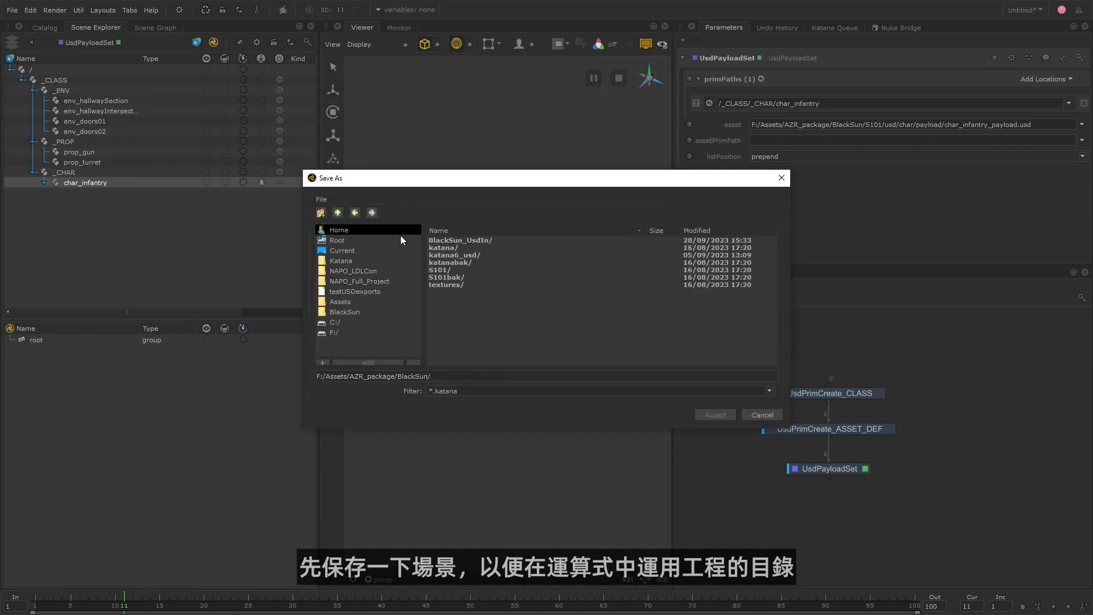
double_click(442, 247)
click(469, 376)
text(black)
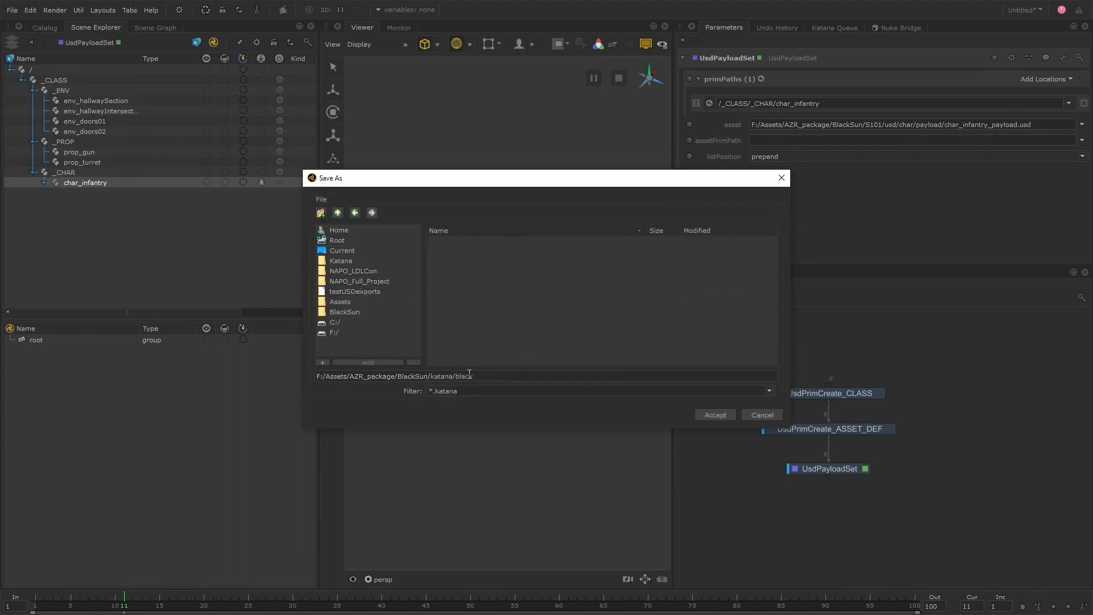
text(Sun)
text(_s101)
key(Return)
Convert the asset path to the expression project.dir+'/../S101/usd/char/payload/char_infantry_payload.usd'.
right_click(762, 124)
click(778, 172)
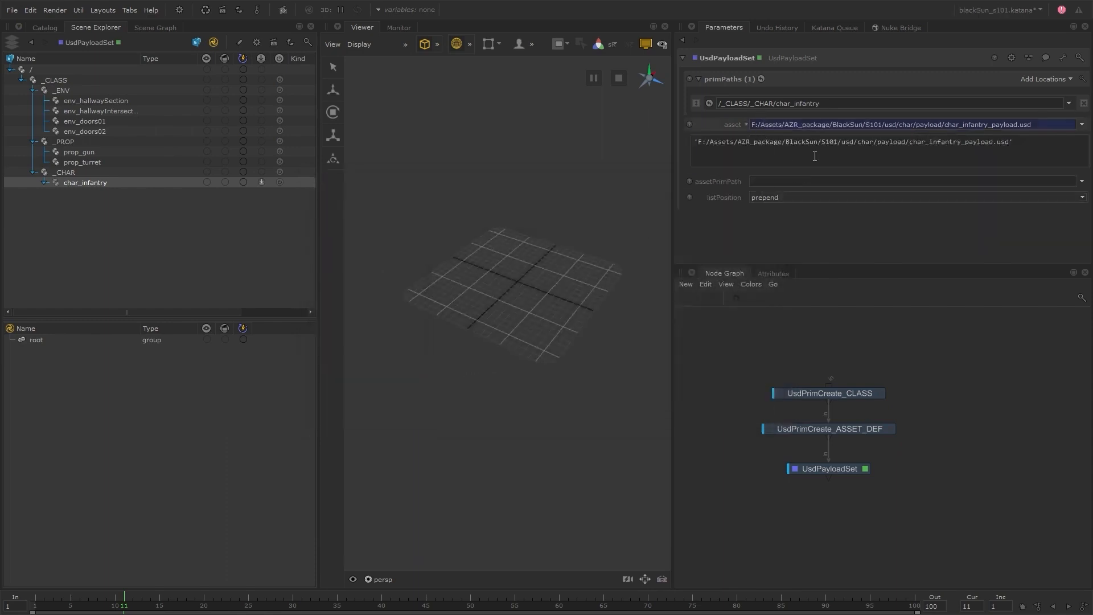
drag(818, 143, 694, 142)
text(project.dir+'/..)
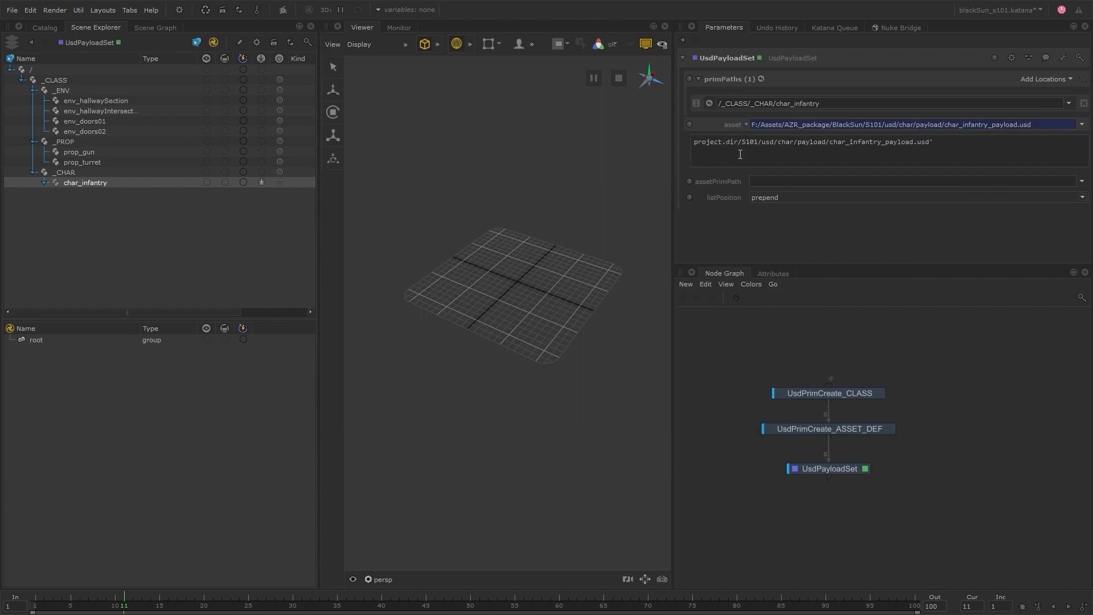
click(765, 331)
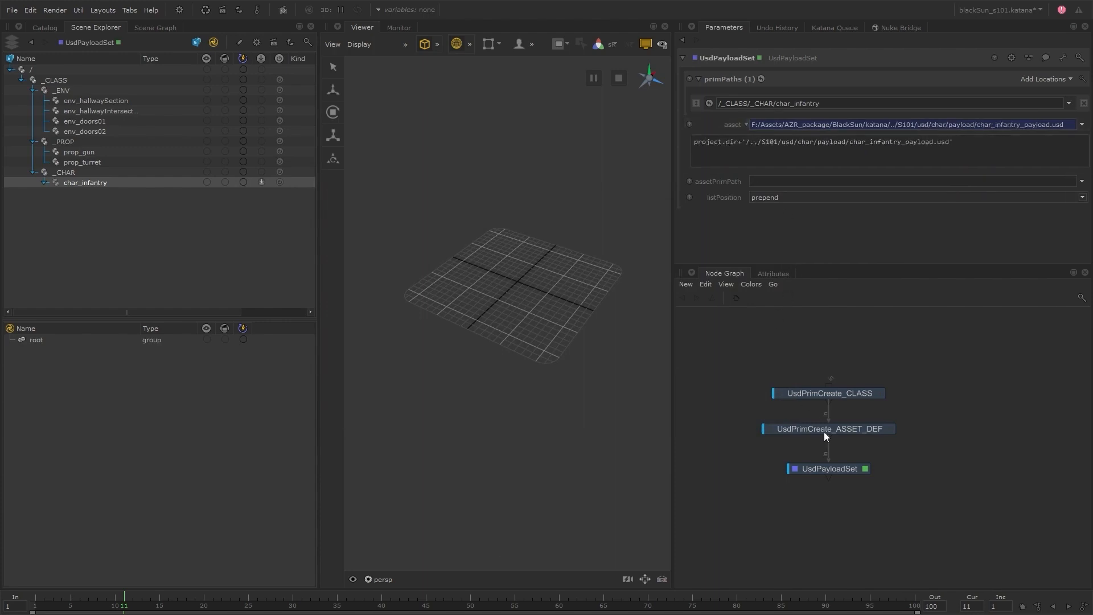
Rename the UsdPayloadSet node as CHAR_PAYLOAD.
click(837, 472)
key(Return)
text(CHAR_PAYLOAD)
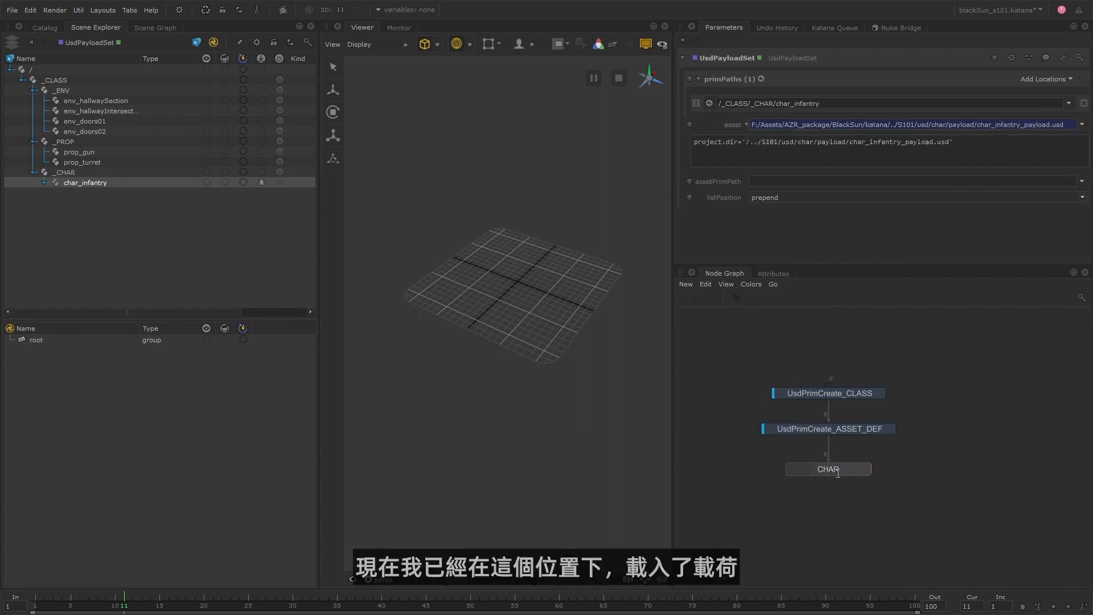
key(Return)
click(847, 486)
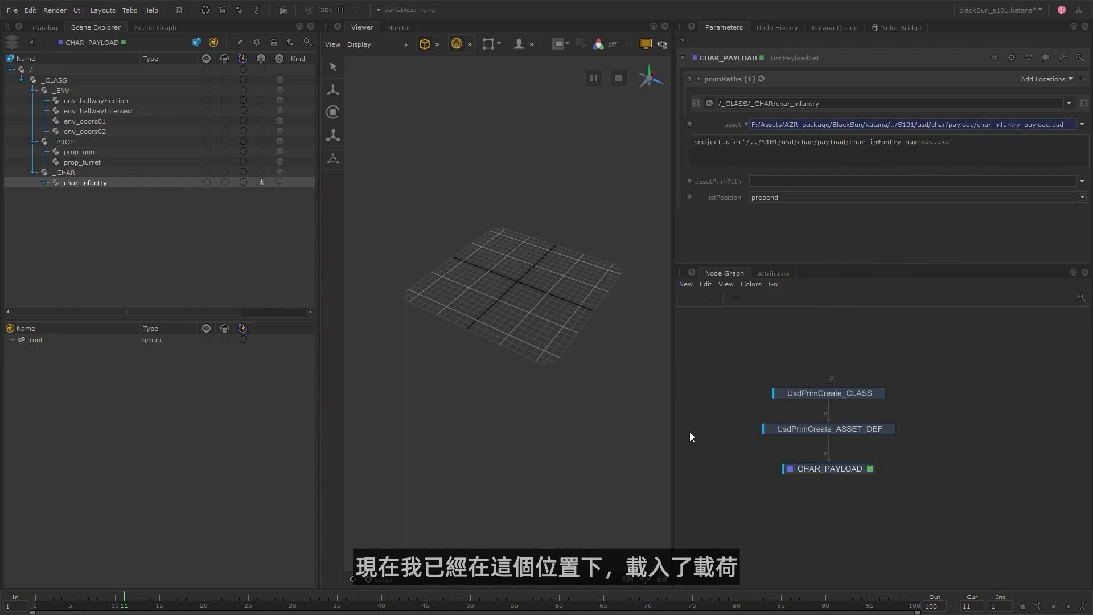
Expand the full char_infantry hierarchy in the Scene Explorer and check the viewer for its geometry.
click(44, 183)
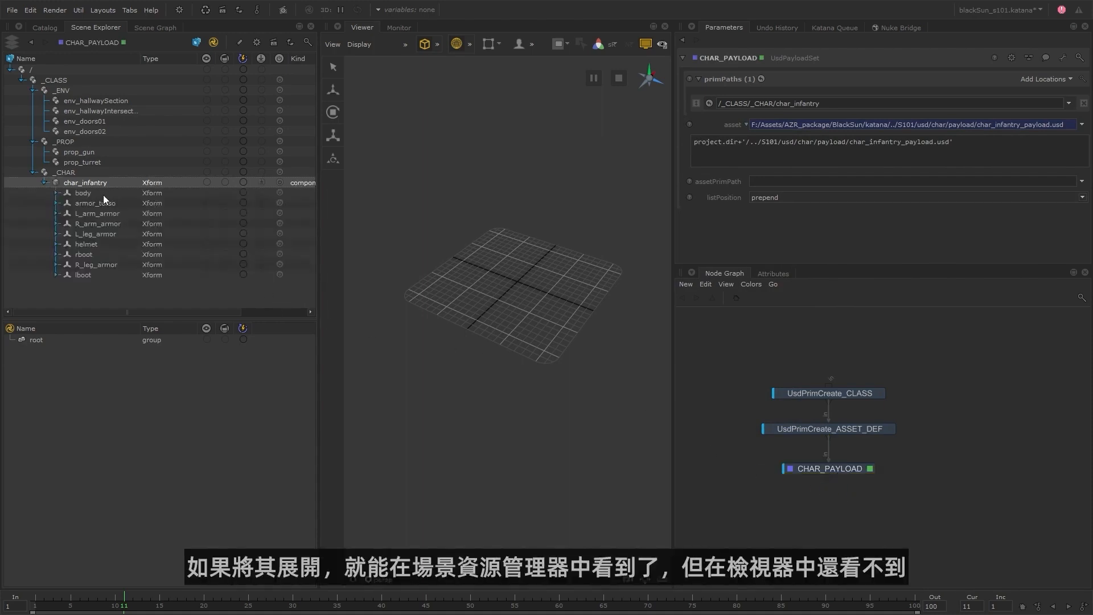
right_click(88, 182)
click(113, 175)
scroll(610, 243, down, 1)
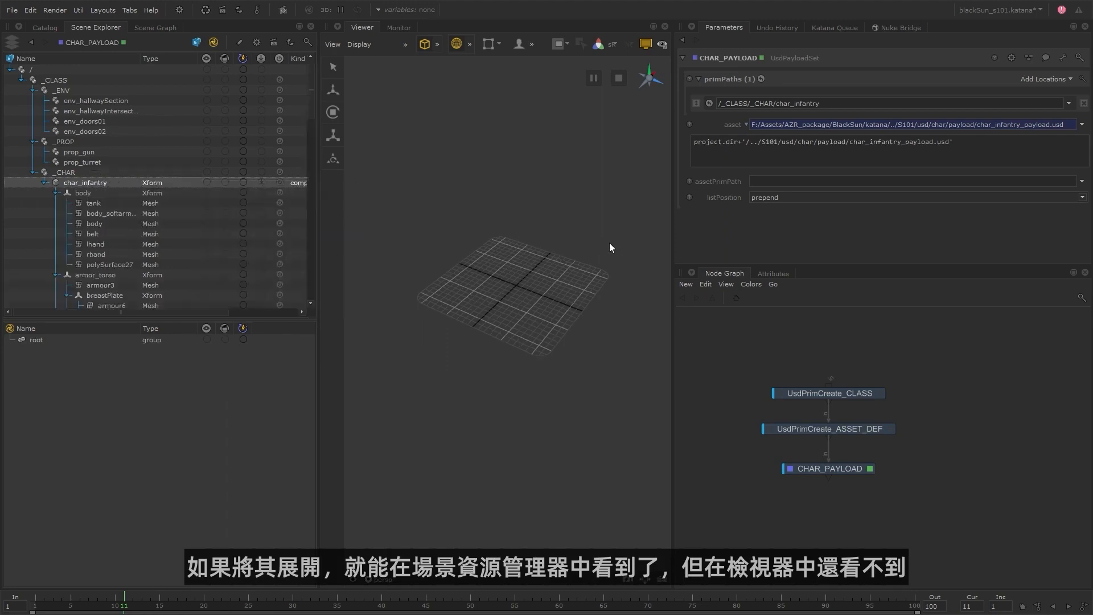
scroll(610, 247, down, 10)
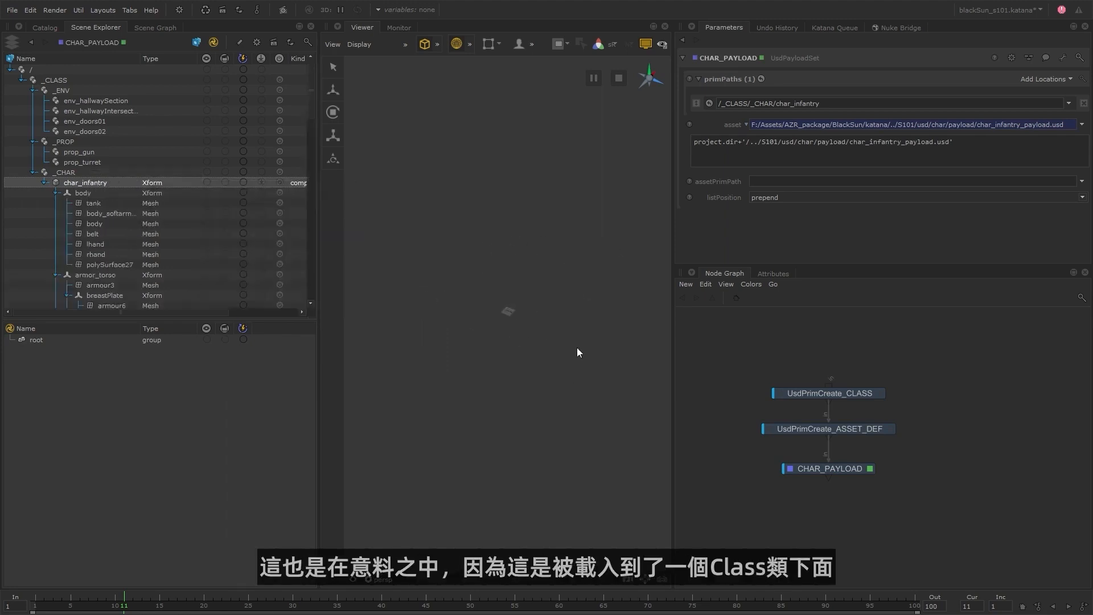
click(85, 171)
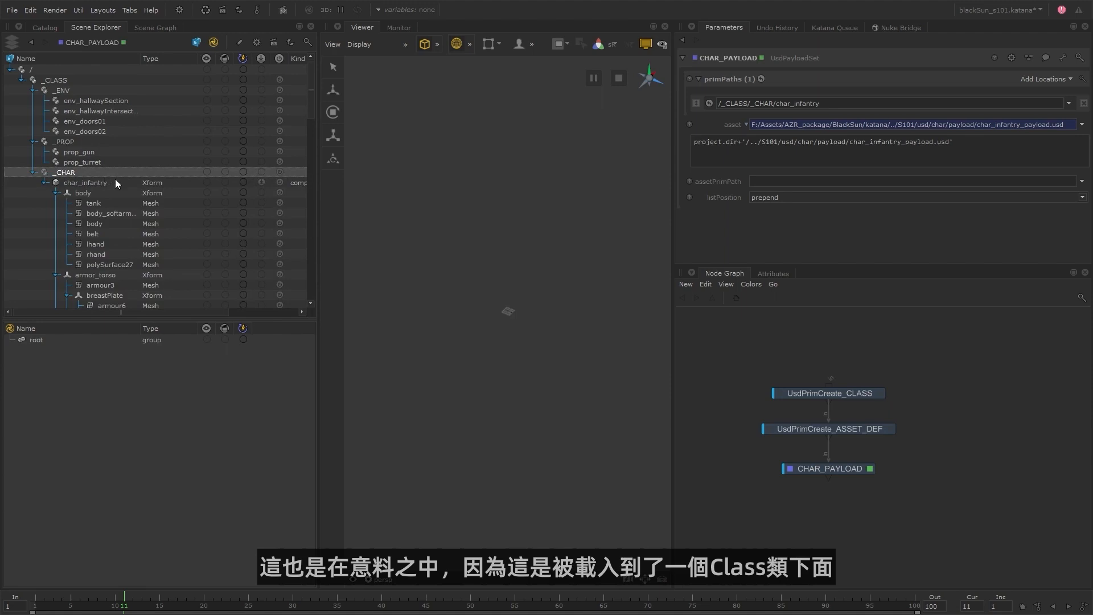
Enable primSpecHierarchy on UsdPrimCreate_ASSET_DEF and inspect the infantry geometry in the viewer.
click(890, 428)
scroll(716, 240, down, 3)
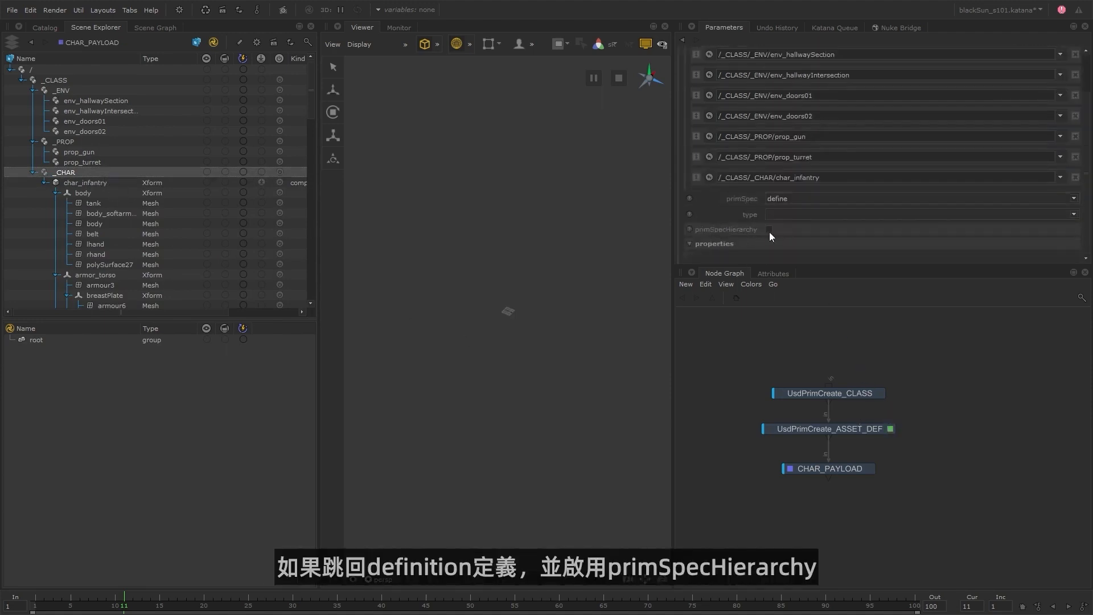
click(768, 230)
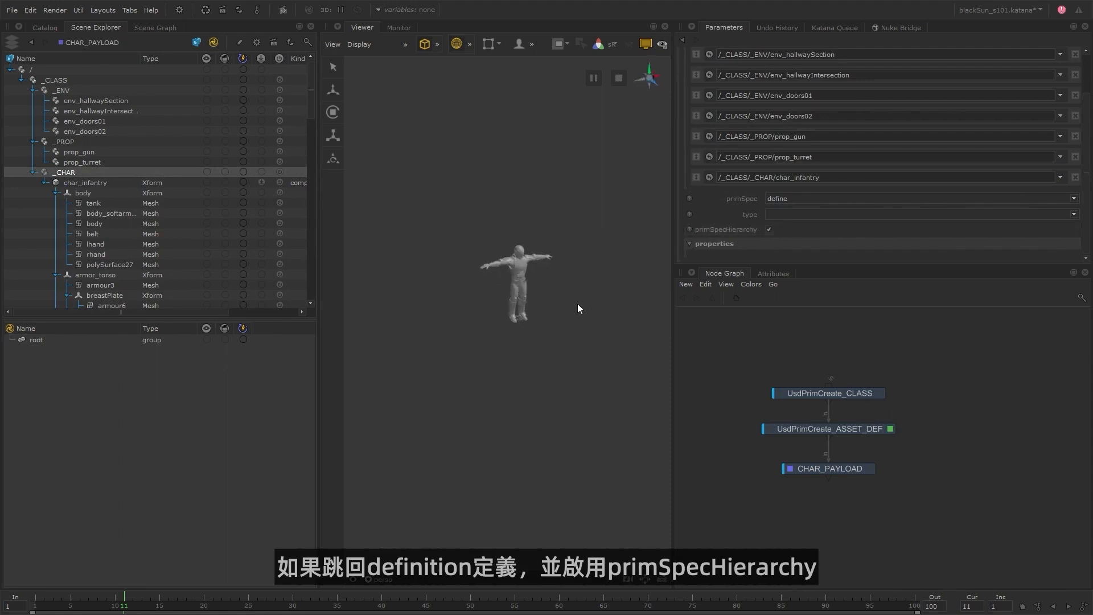
alt+middle_drag(624, 267, 588, 337)
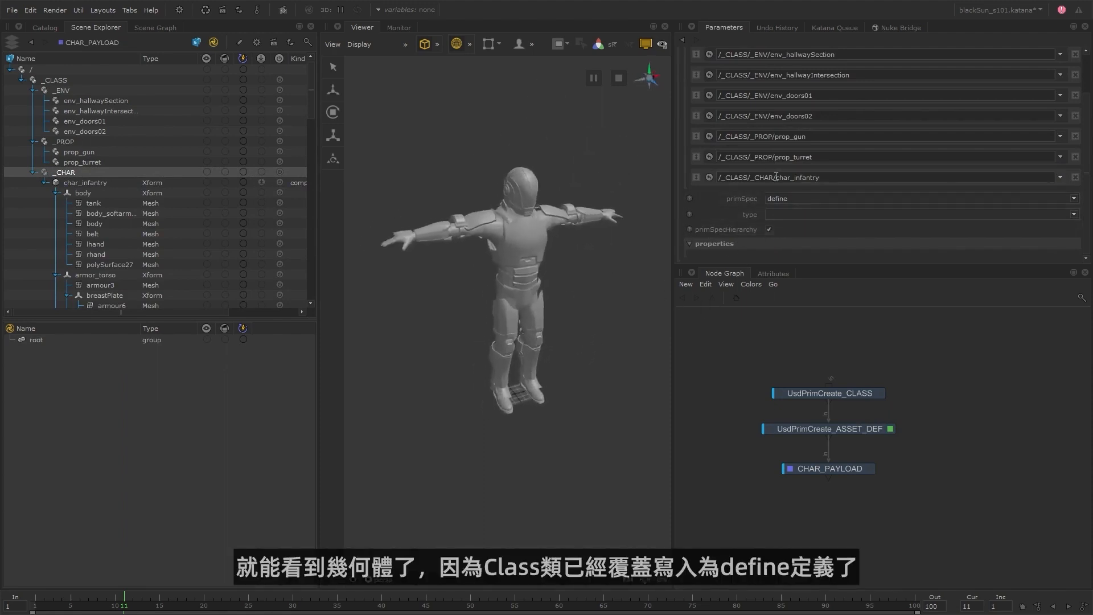
drag(776, 177, 718, 177)
click(721, 189)
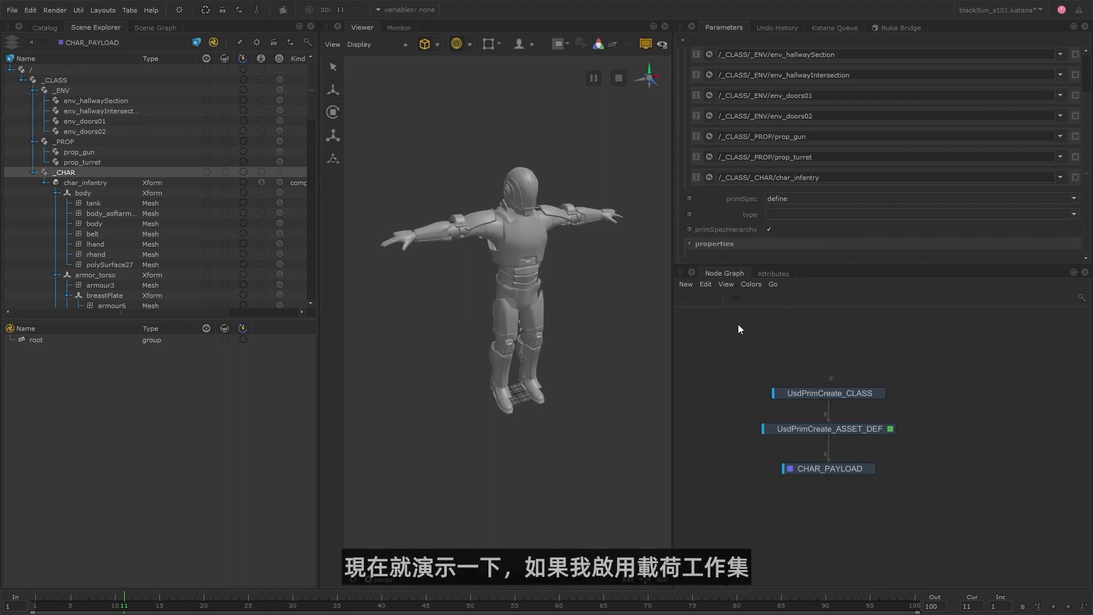
Widen the Scene Explorer, enable the payload working set, and add char_infantry to it to load its payload.
drag(319, 196, 341, 196)
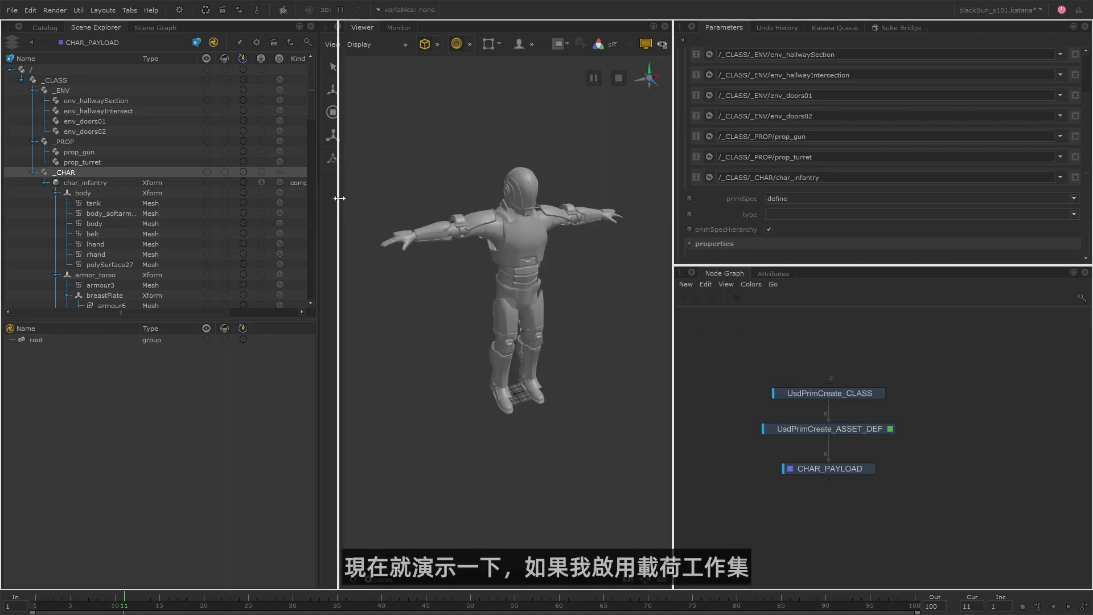
click(264, 59)
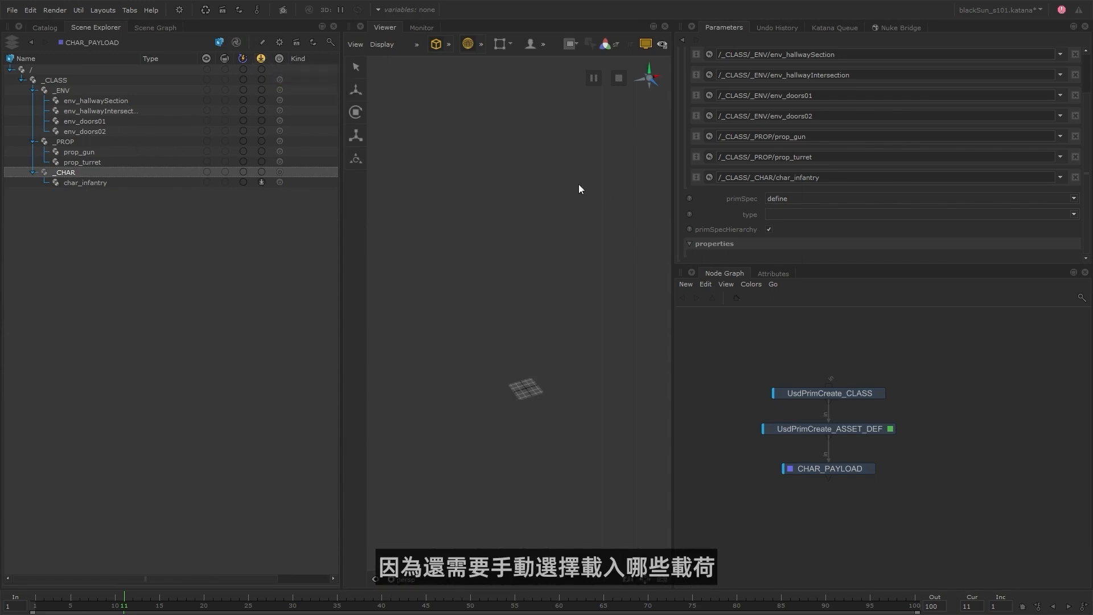
click(66, 184)
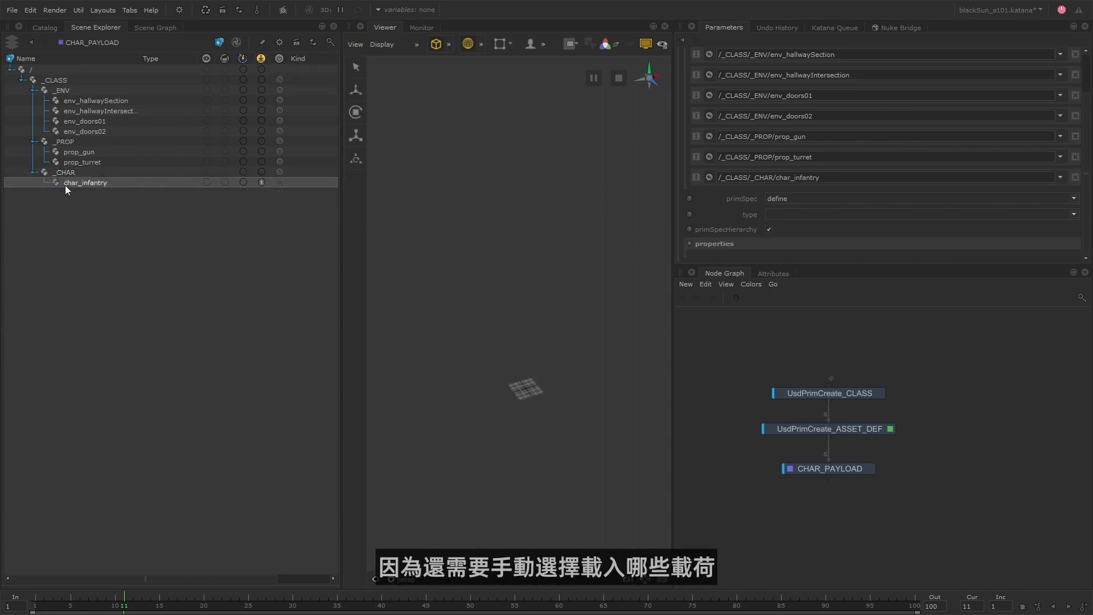
click(262, 182)
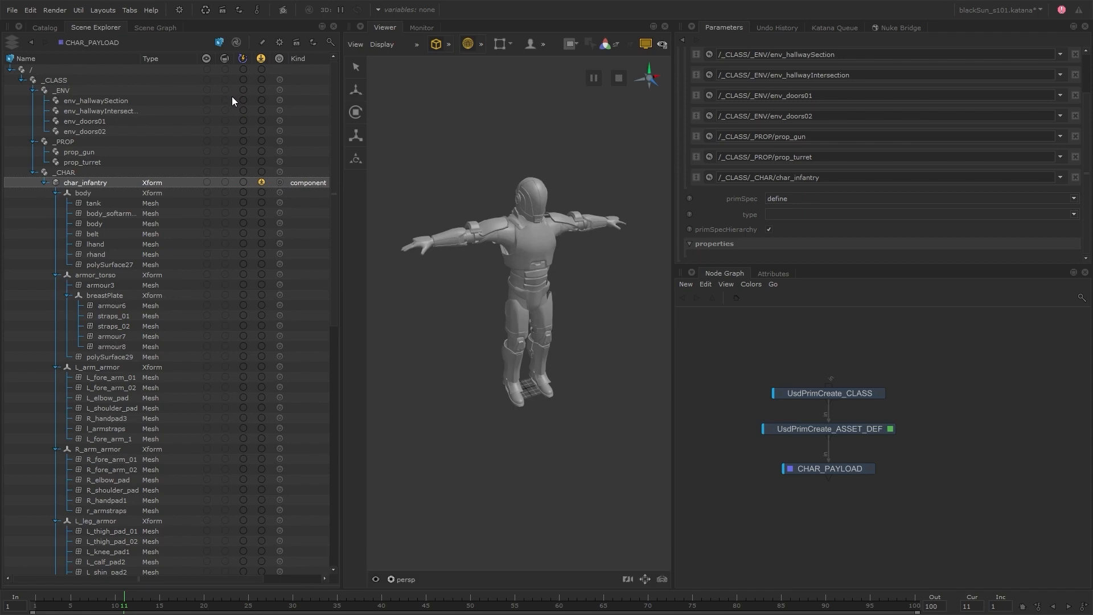
Disable the payload working set and primSpecHierarchy on UsdPrimCreate_ASSET_DEF, and make CHAR_PAYLOAD the viewed and edited node.
click(261, 58)
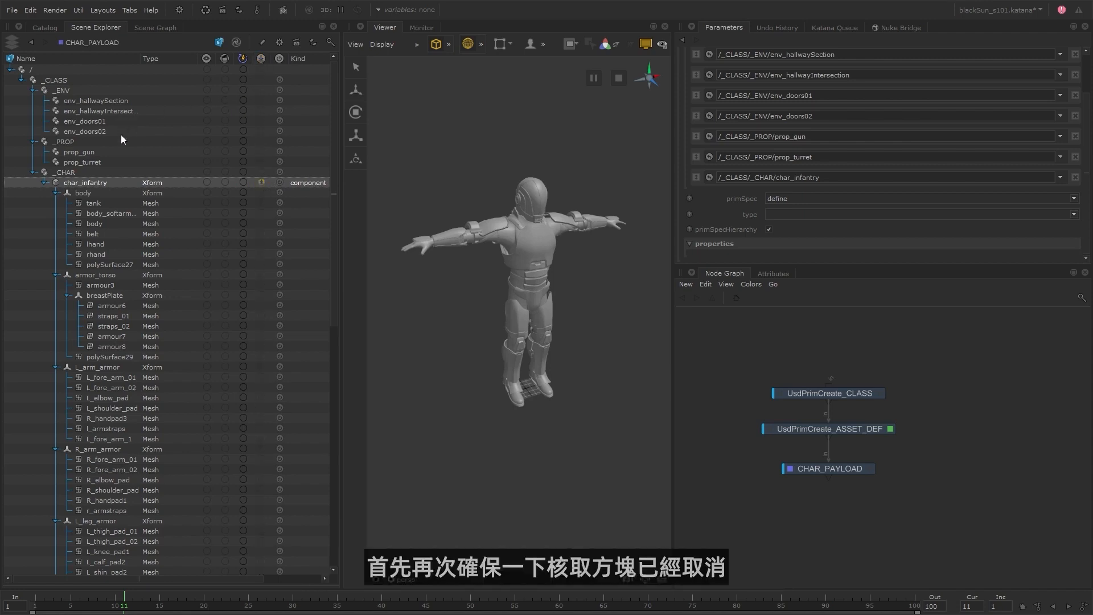
click(769, 229)
click(869, 471)
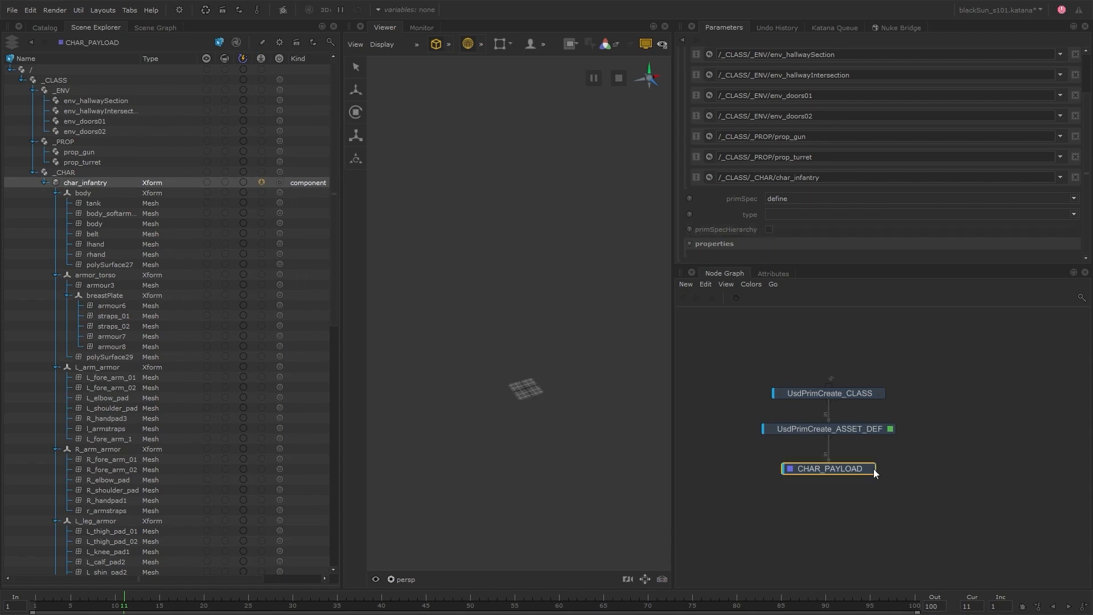
click(870, 469)
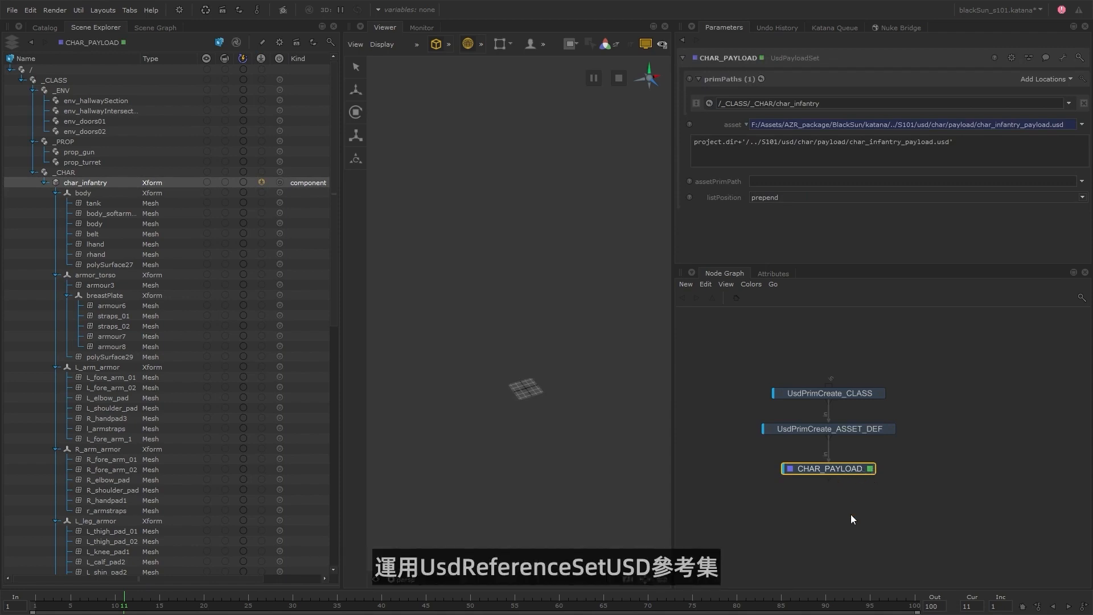
Add a UsdReferenceSet node below CHAR_PAYLOAD, rename it CHAR_LOOK, and make it the viewed and edited node.
key(Tab)
text(usdre)
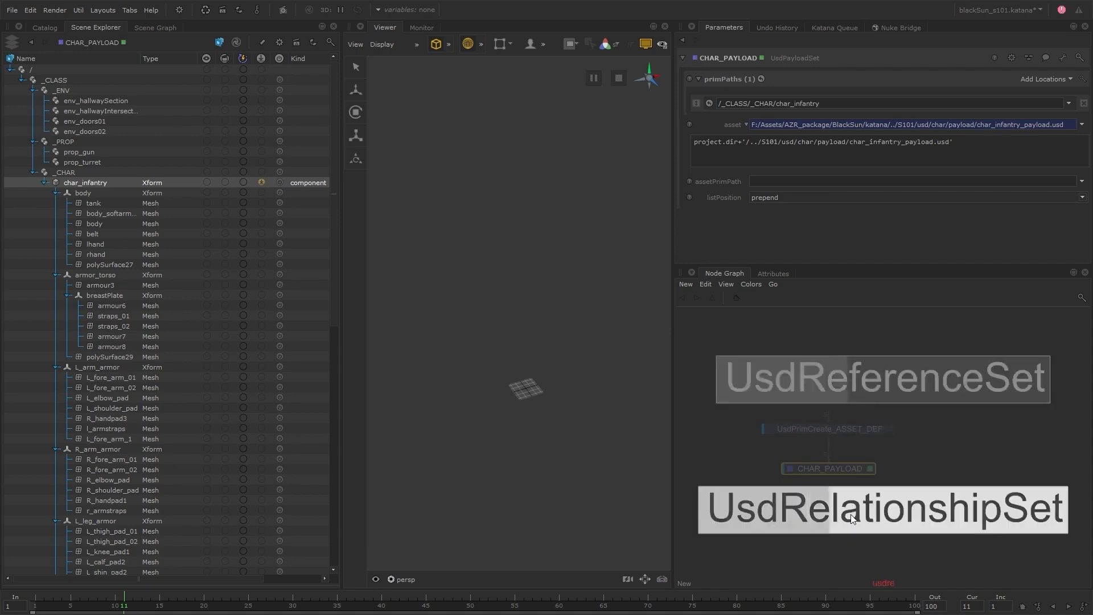
key(Return)
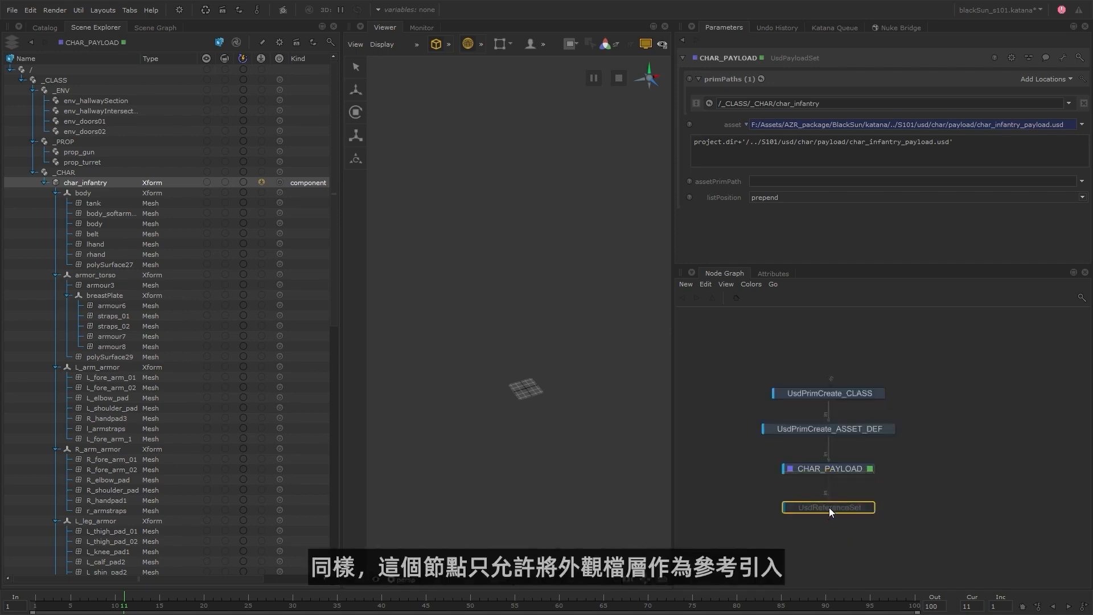
text(nCHAR_LOOK)
key(Return)
click(831, 506)
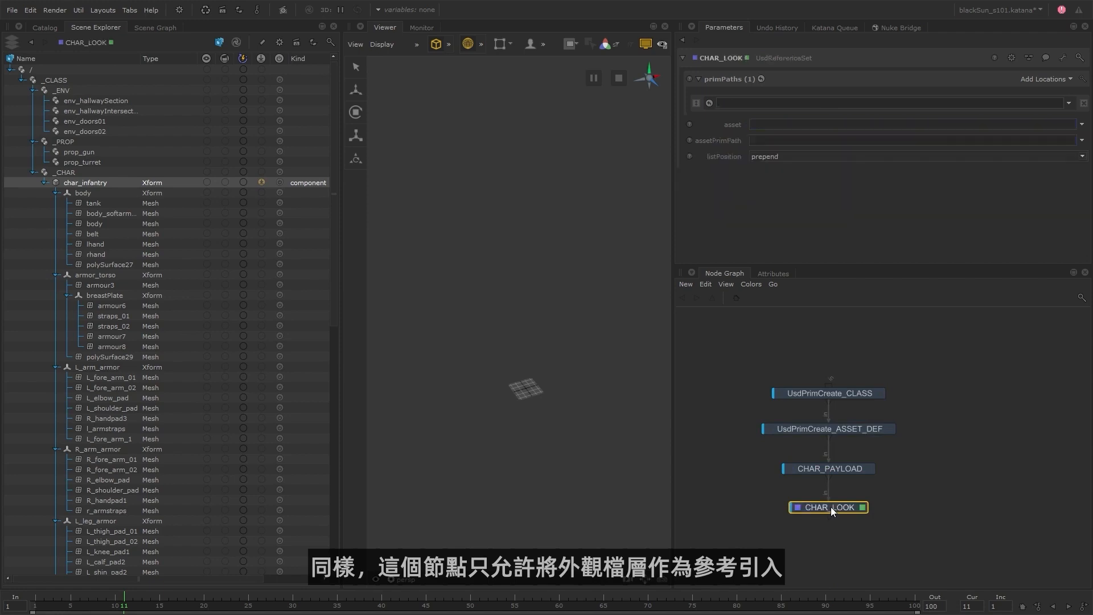
Set CHAR_LOOK's prim path to /_CLASS/_CHAR/char_infantry and its asset to S101/usd/char/look/char_infantry_look.usda in the BlackSun folder.
drag(106, 185, 751, 104)
click(1059, 137)
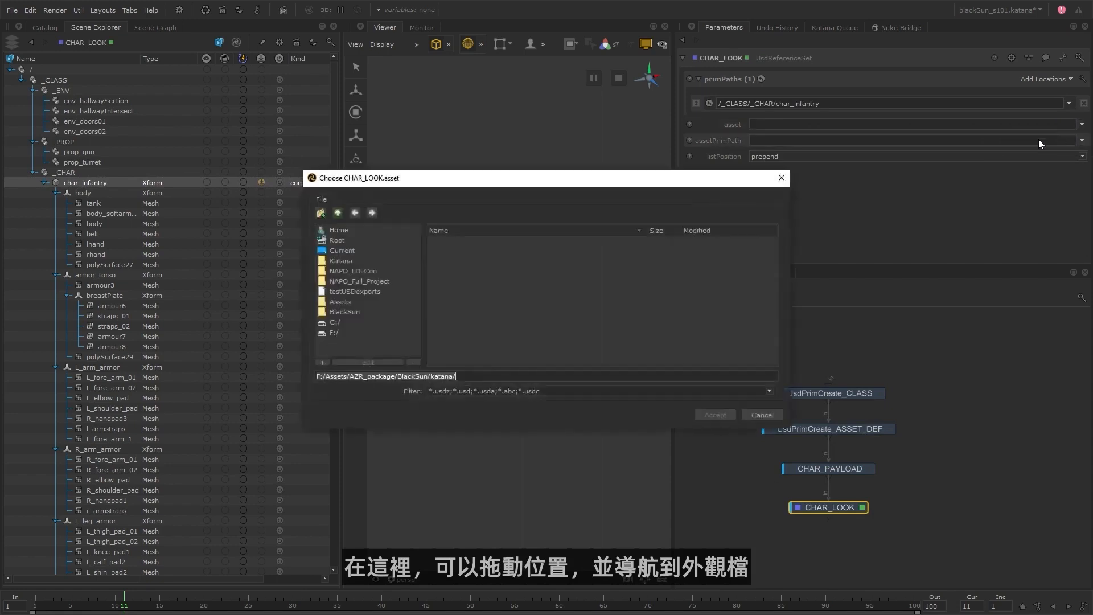
click(338, 213)
click(461, 272)
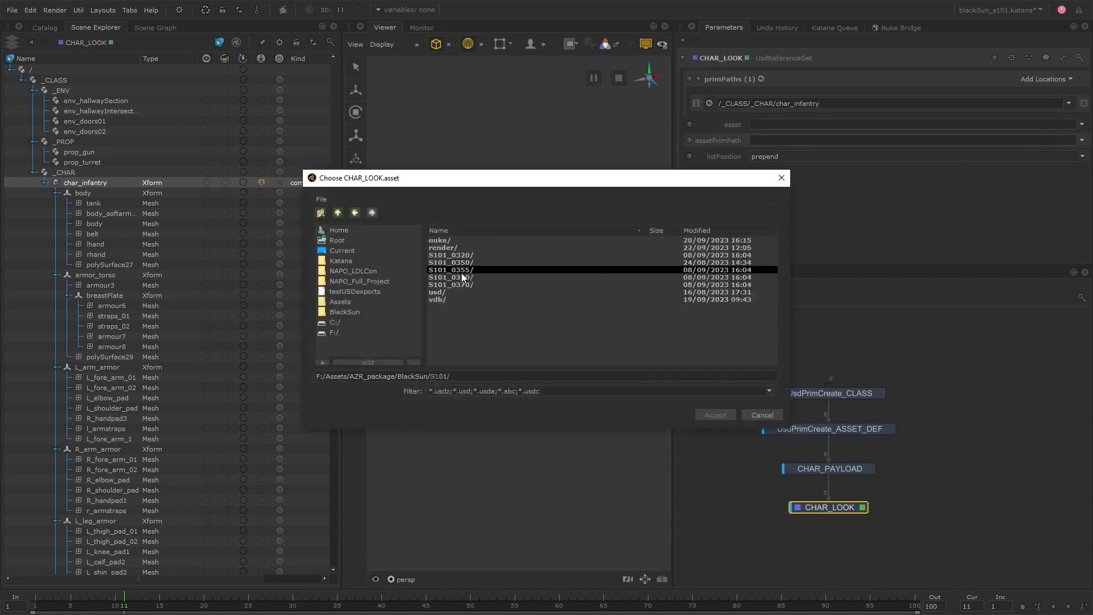
click(457, 292)
click(453, 247)
click(456, 246)
click(464, 240)
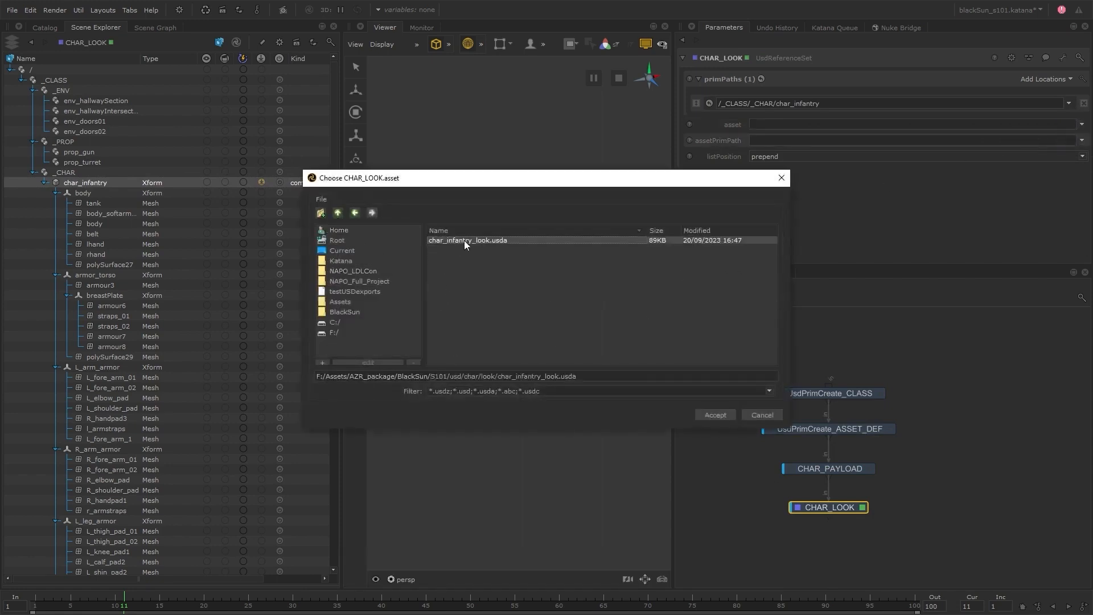
click(715, 415)
Convert CHAR_LOOK's asset path to the expression project.dir+'/../S101/usd/char/look/char_infantry_look.usda'.
right_click(761, 128)
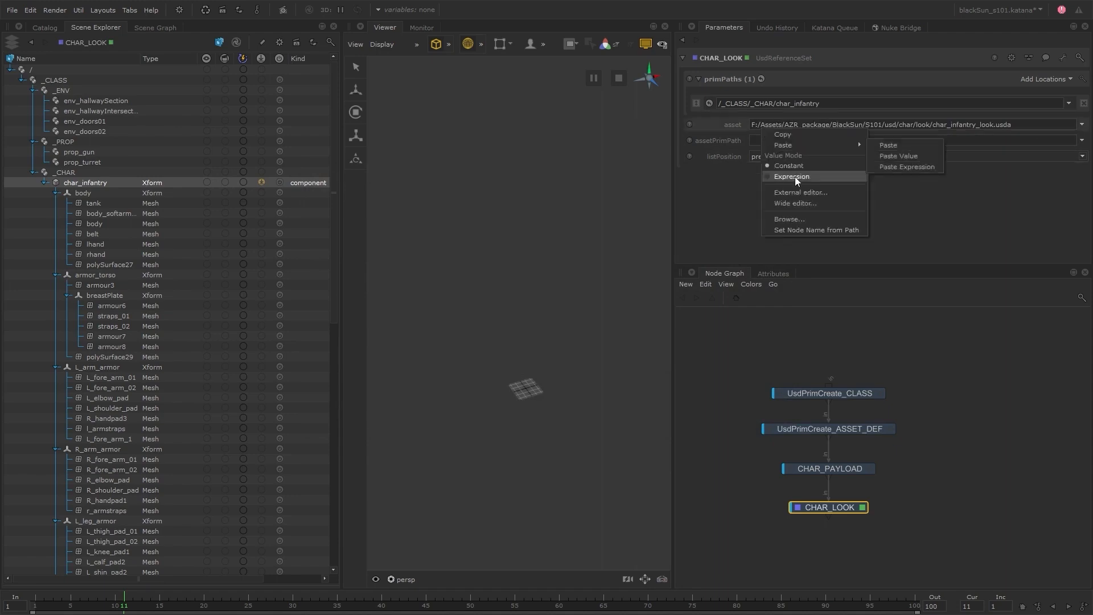
click(795, 176)
click(745, 124)
drag(817, 143, 693, 142)
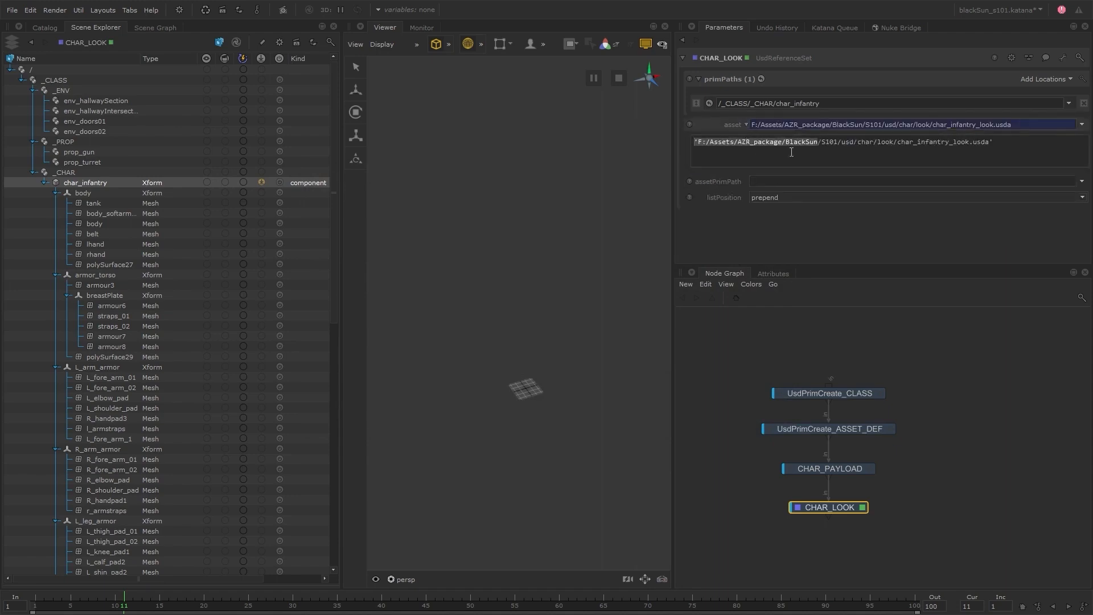
text(project.dir+'/..)
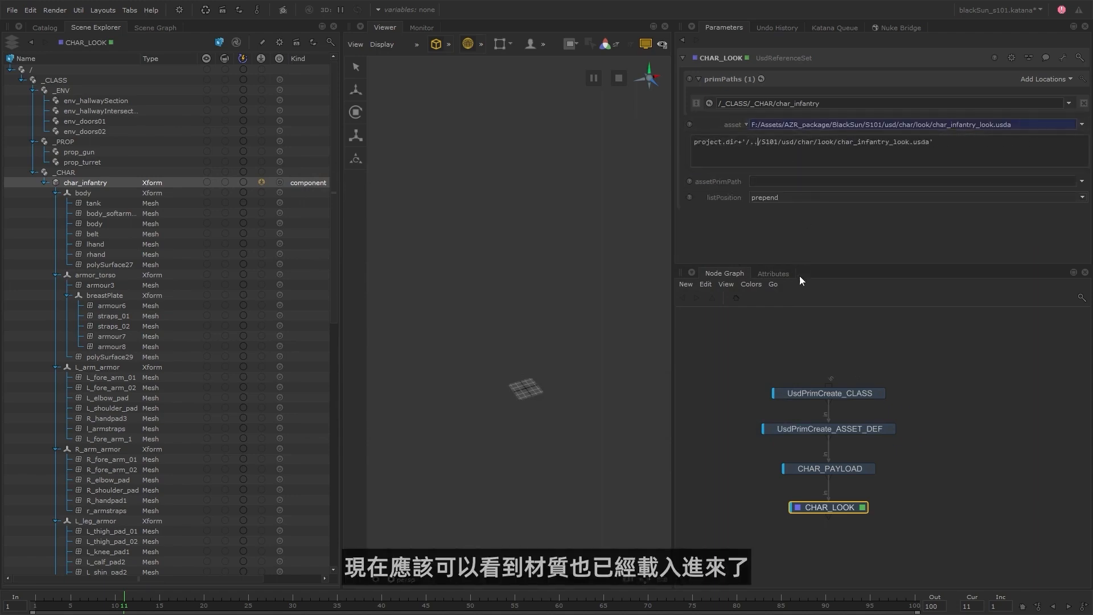
click(794, 346)
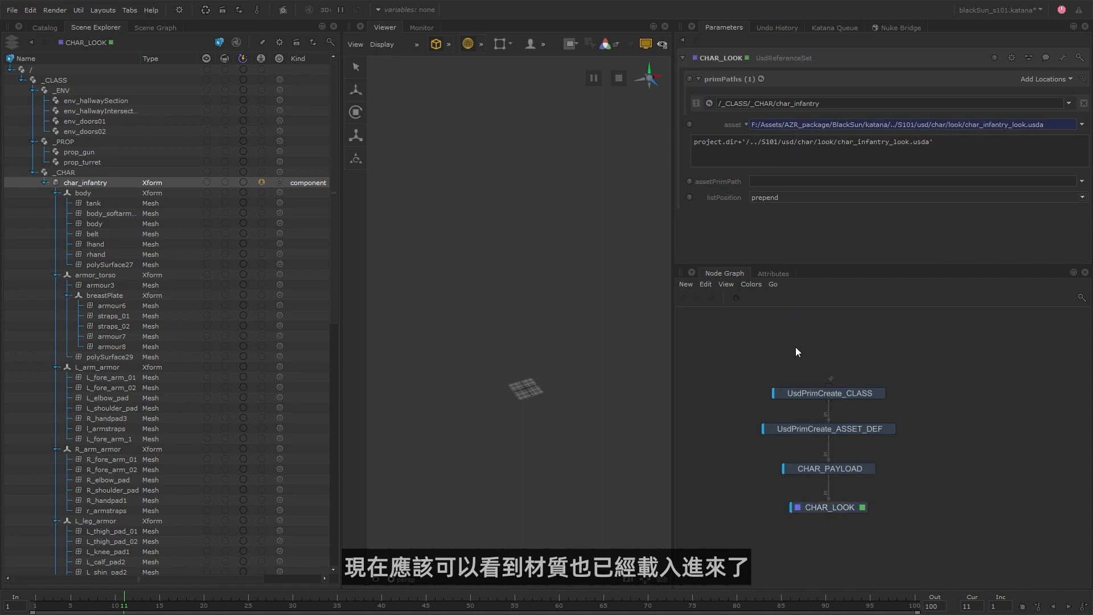
Collapse the char_infantry hierarchy, expand root/materials/Infantry, and widen the Name column to examine the referenced materials.
right_click(71, 181)
click(101, 194)
click(43, 183)
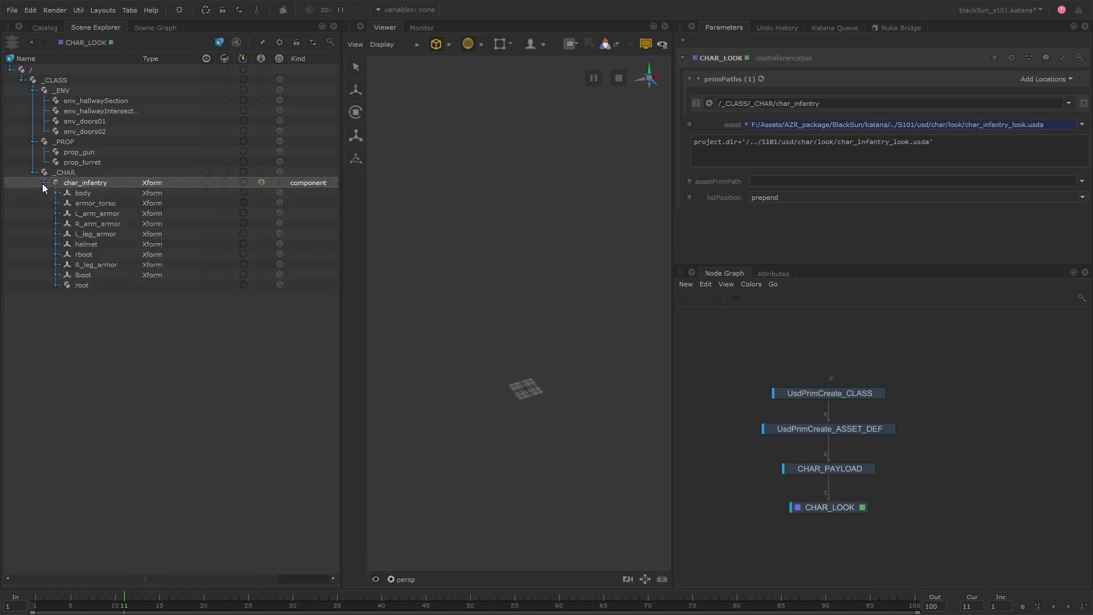
click(55, 284)
click(67, 295)
click(79, 306)
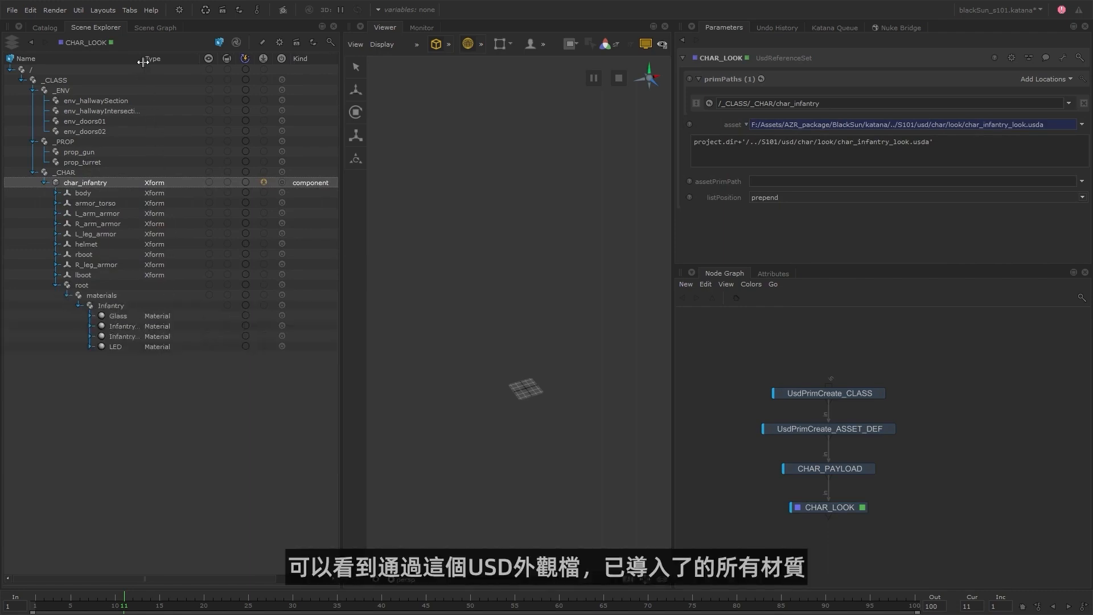
drag(140, 59, 169, 60)
drag(132, 353, 134, 316)
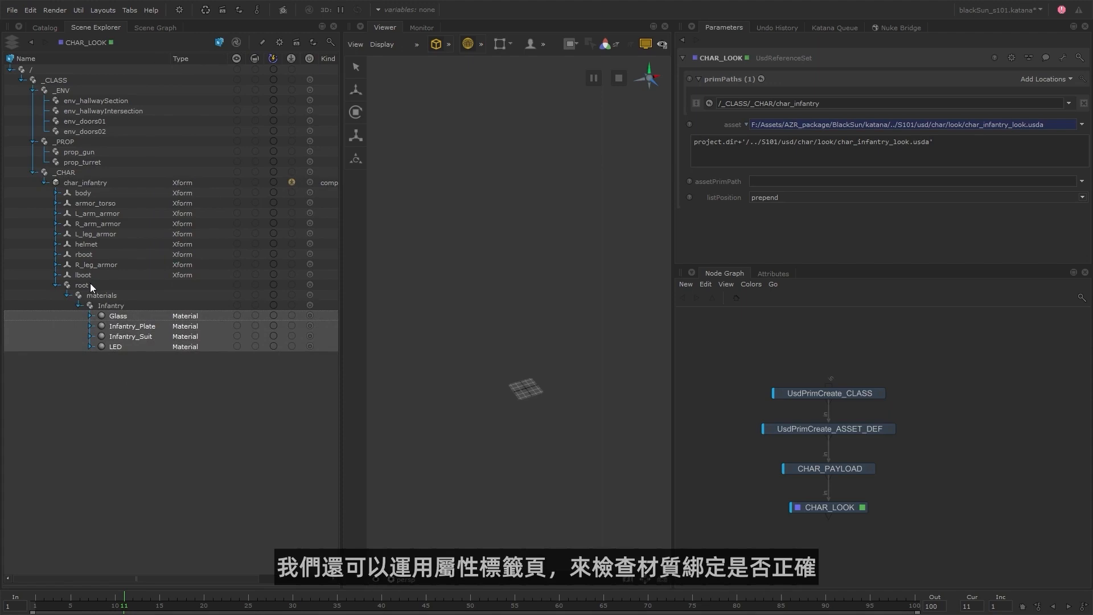
Inspect the attributes of the tank mesh under body to check its material binding.
click(58, 193)
click(95, 203)
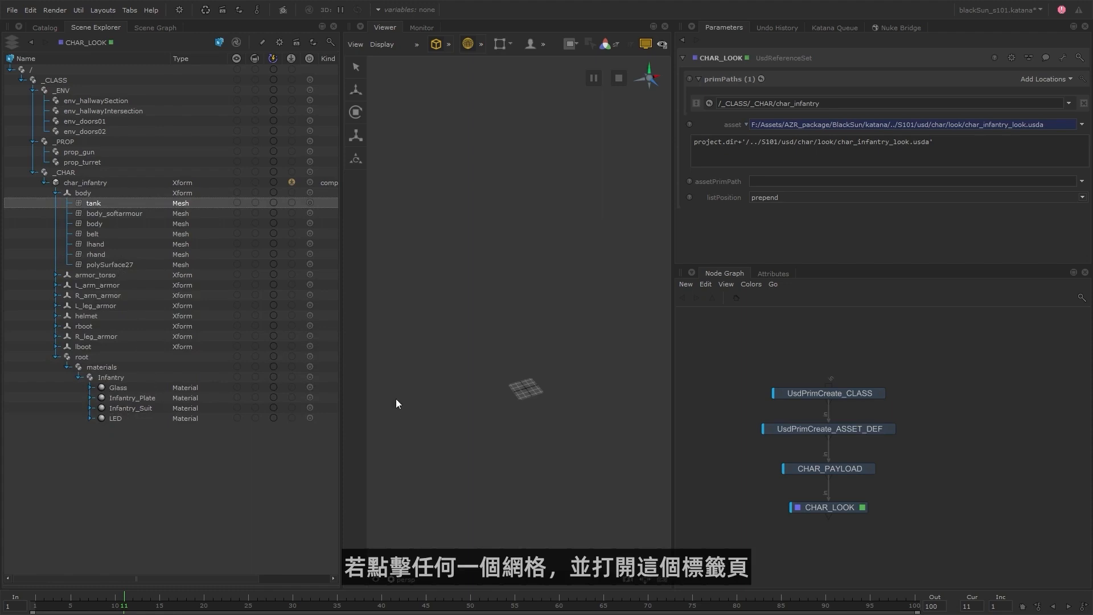
click(780, 273)
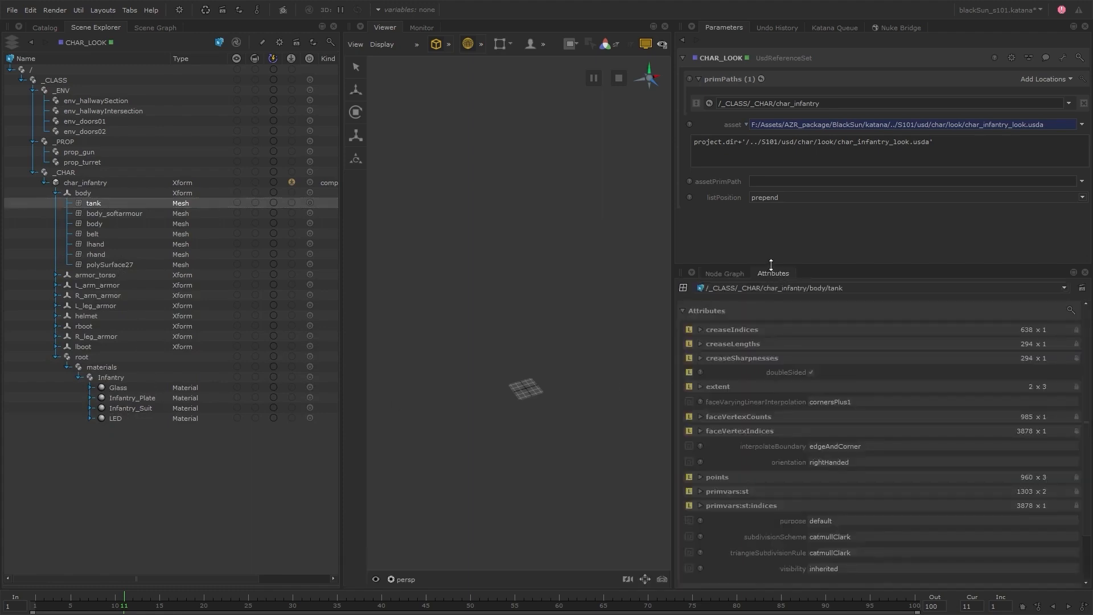
drag(771, 264, 771, 216)
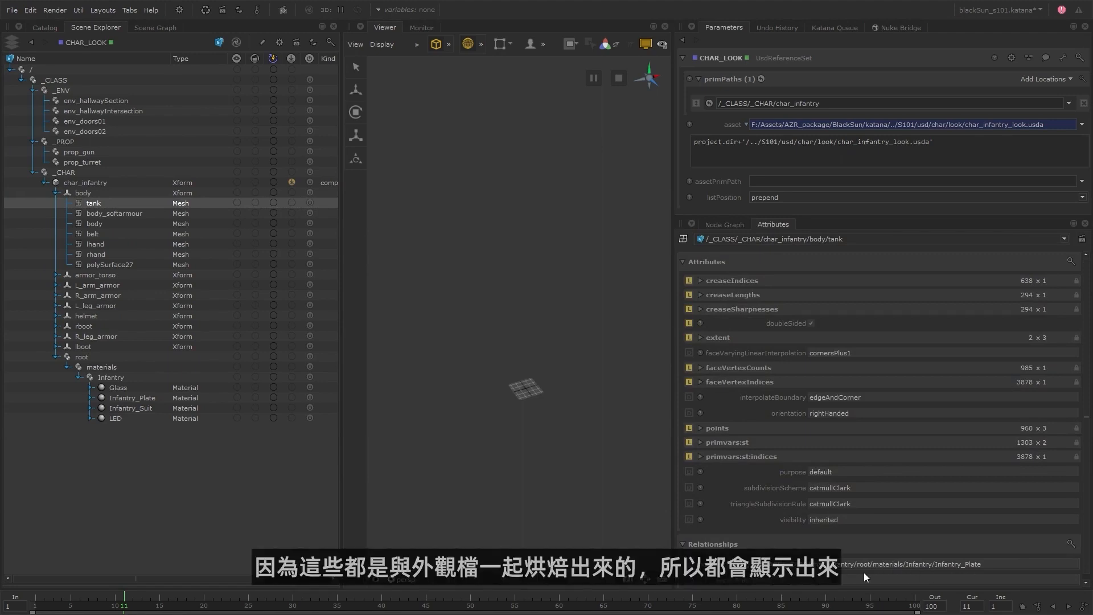
Switch to File Explorer and open char_infantry_look.usda from S101/usd/char/look in Brackets to examine its material bindings.
key(alt+Tab)
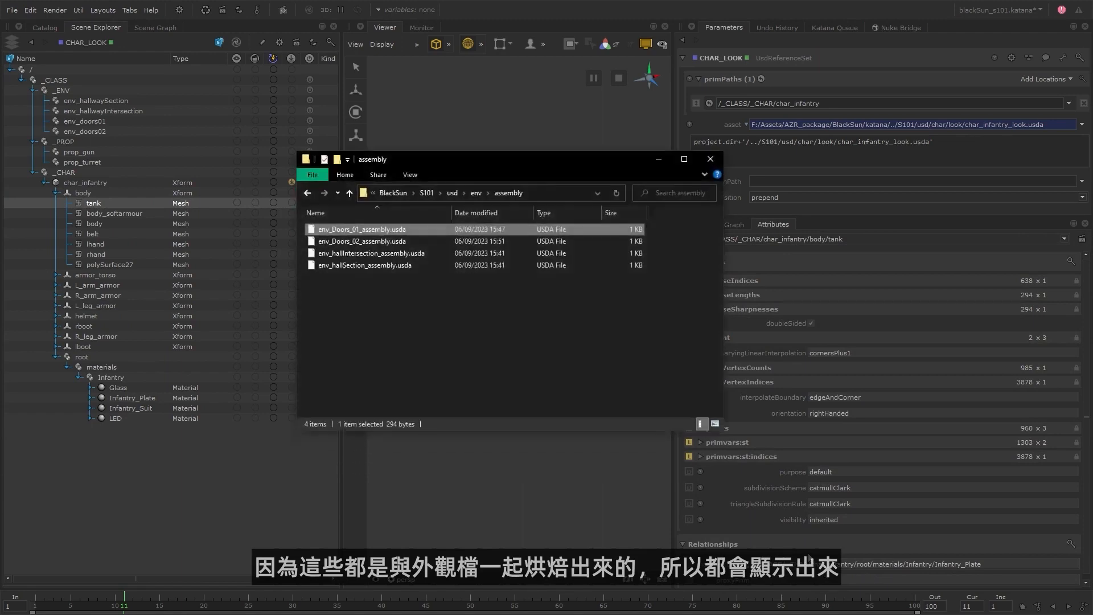
click(452, 193)
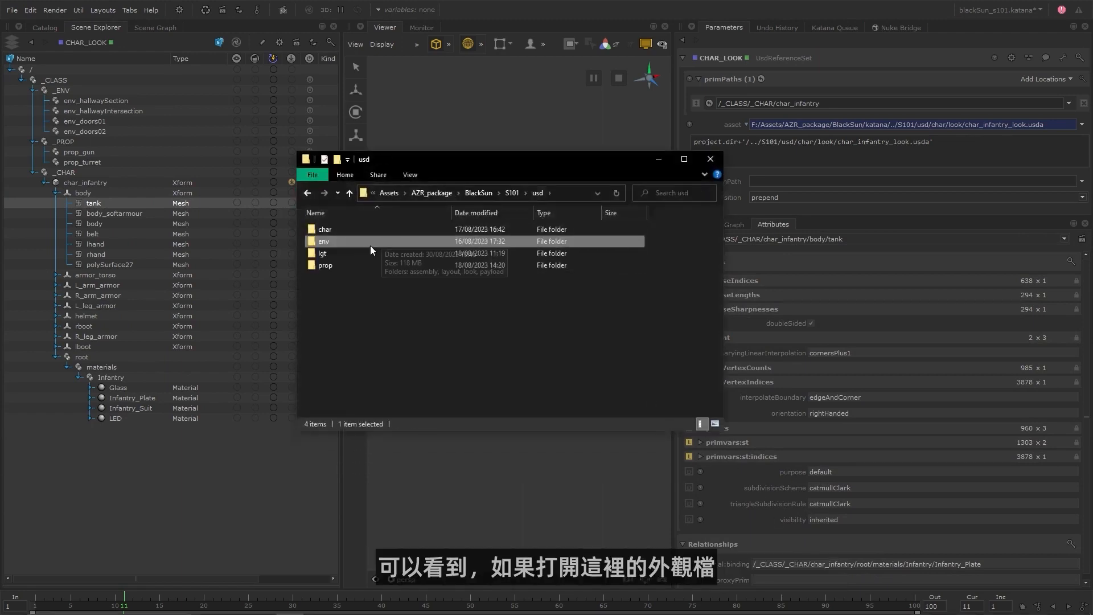
double_click(351, 230)
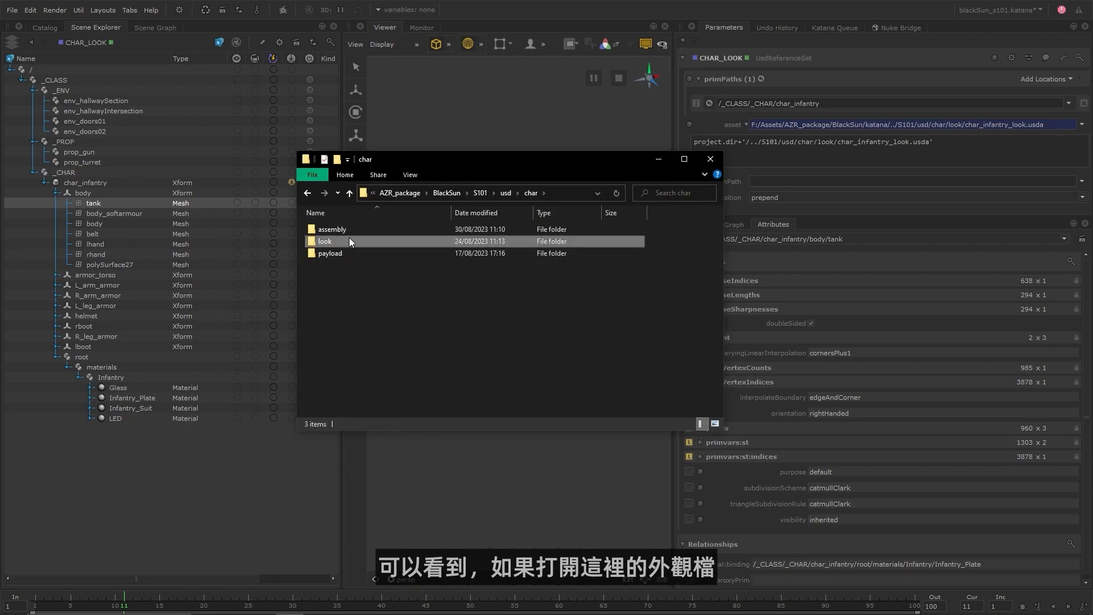
double_click(349, 240)
right_click(365, 231)
click(319, 264)
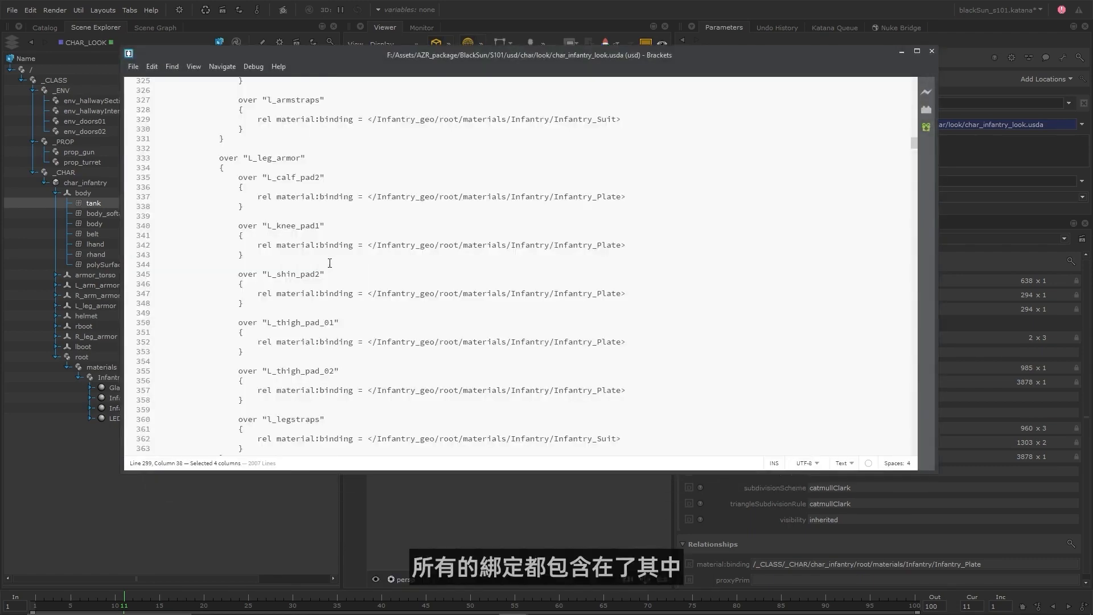
Review the L_arm_armor material bindings in char_infantry_look.usda, and return to Katana by minimizing Brackets and File Explorer.
scroll(318, 262, up, 4)
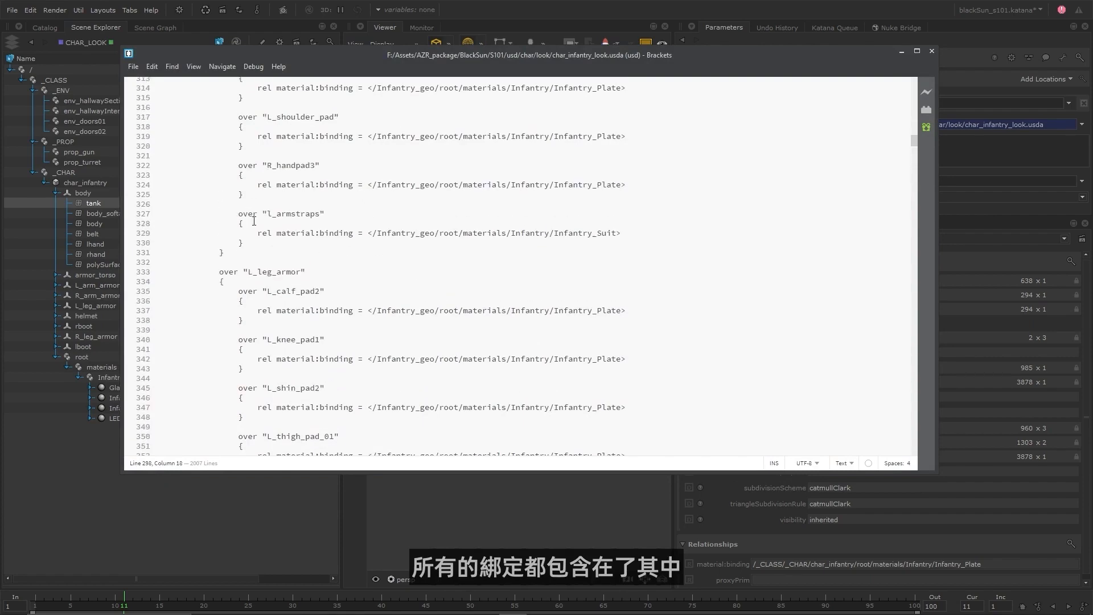
scroll(522, 252, up, 12)
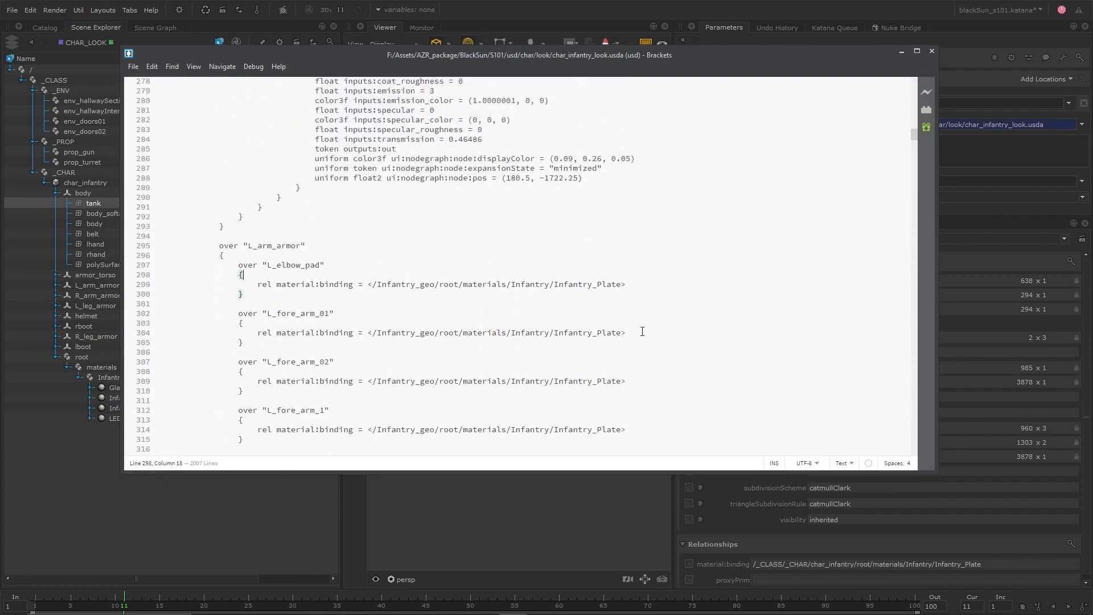
click(901, 50)
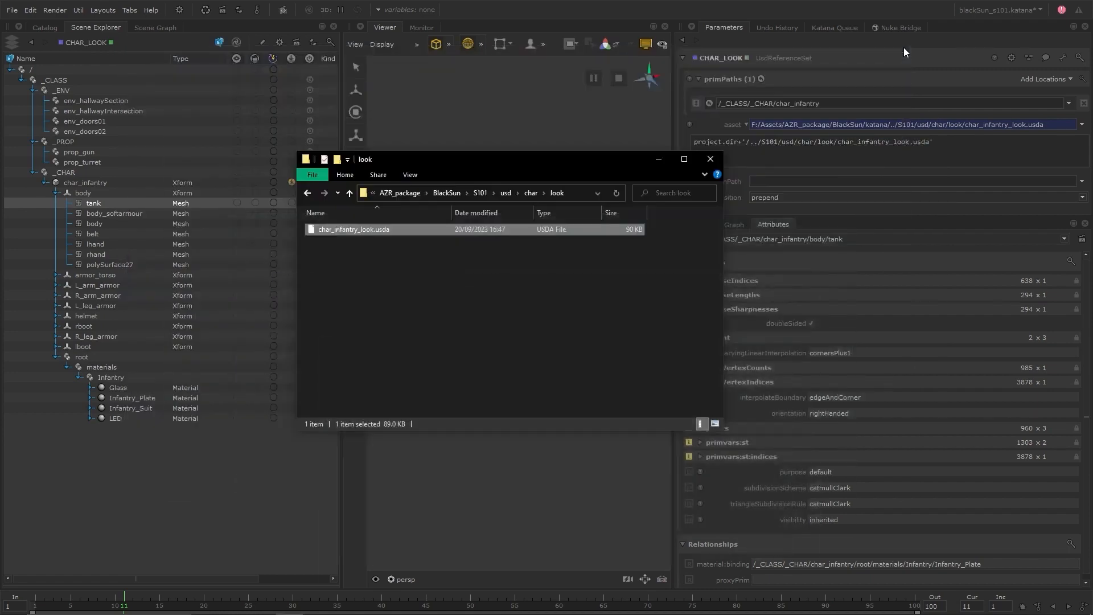
click(658, 162)
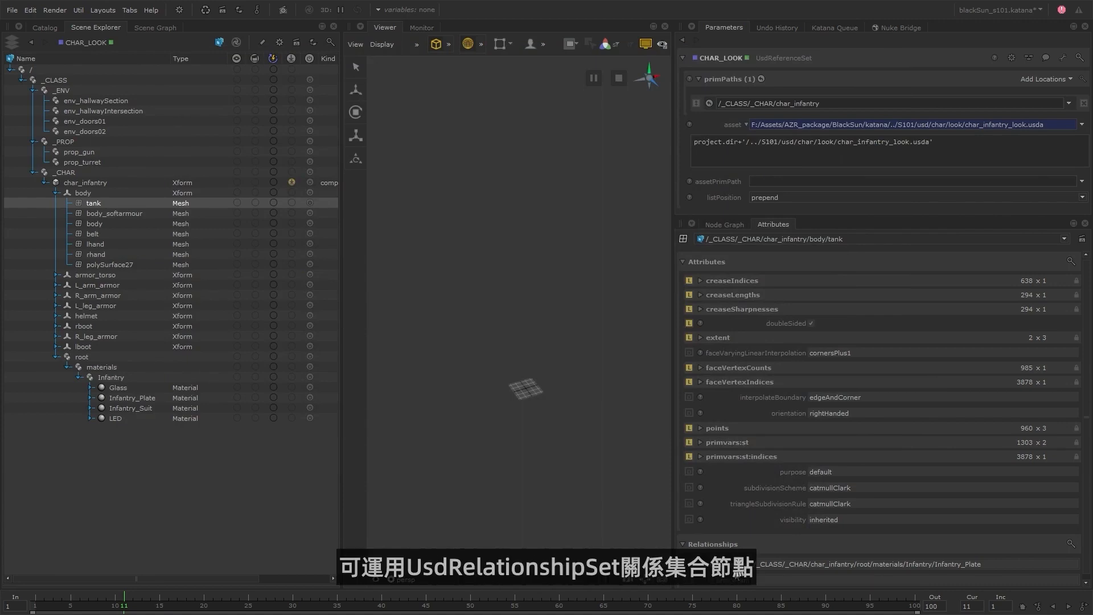
Add a UsdRelationshipSet node below CHAR_LOOK, followed by a UsdAttributeSet node at the end of the chain.
click(724, 224)
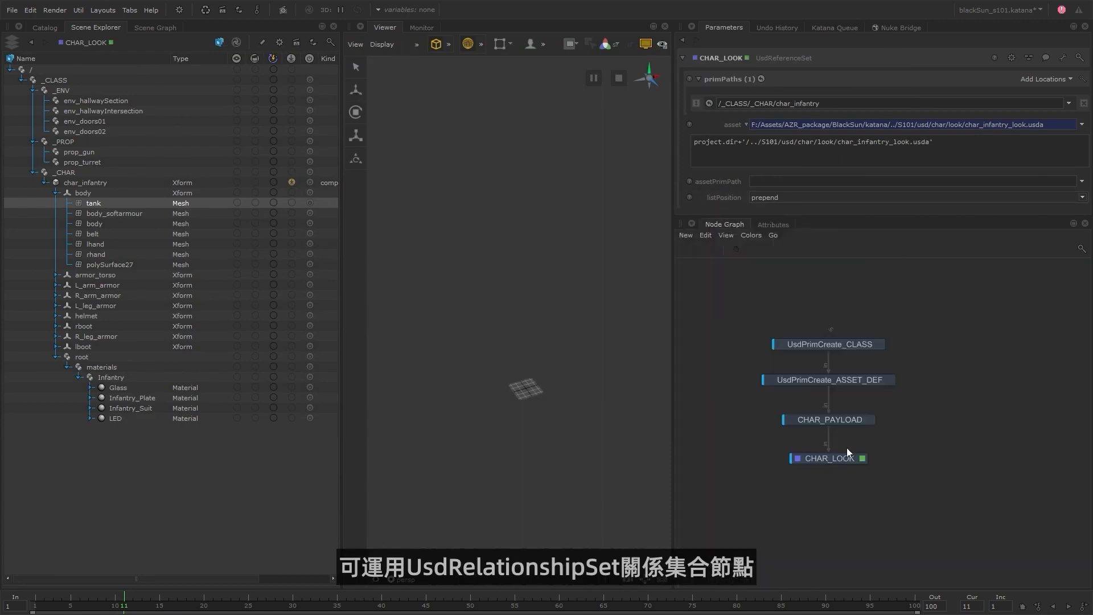
key(Tab)
text(usd)
key(Down)
key(Down)
key(Return)
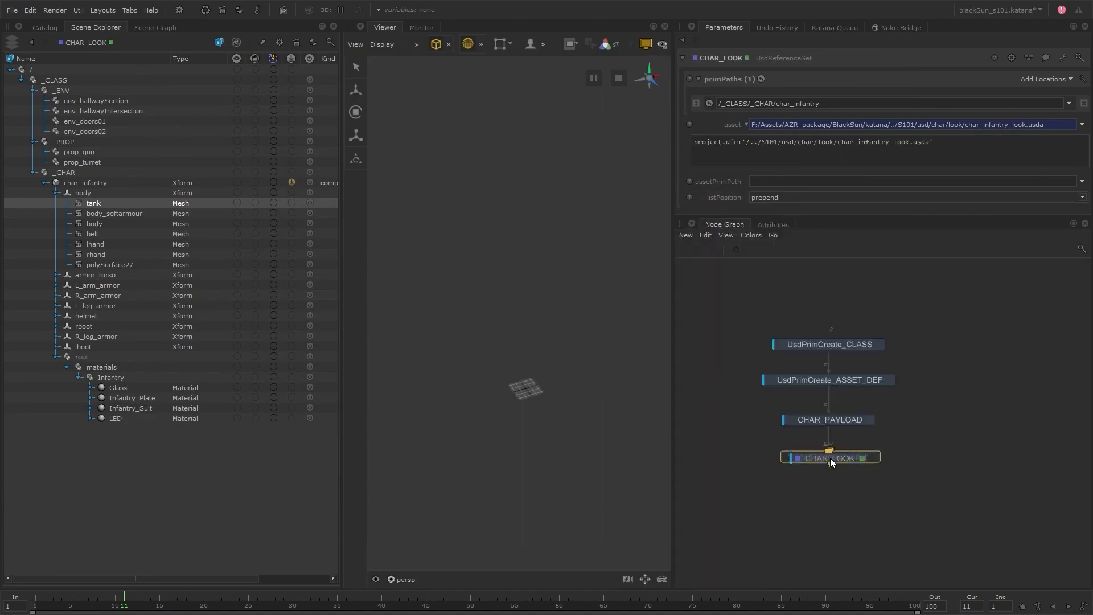
click(833, 493)
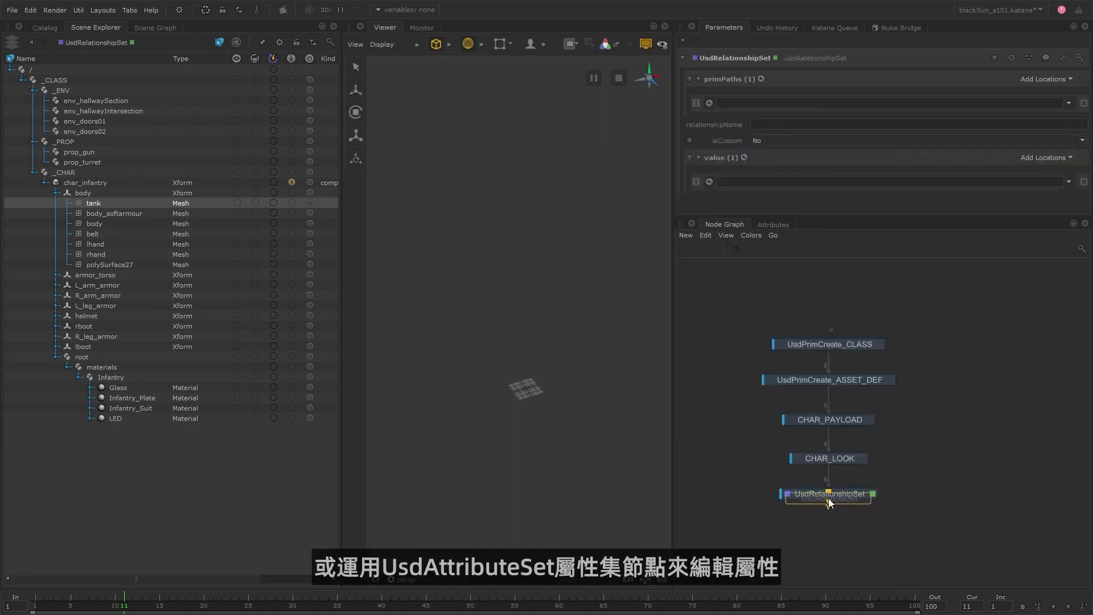
click(829, 525)
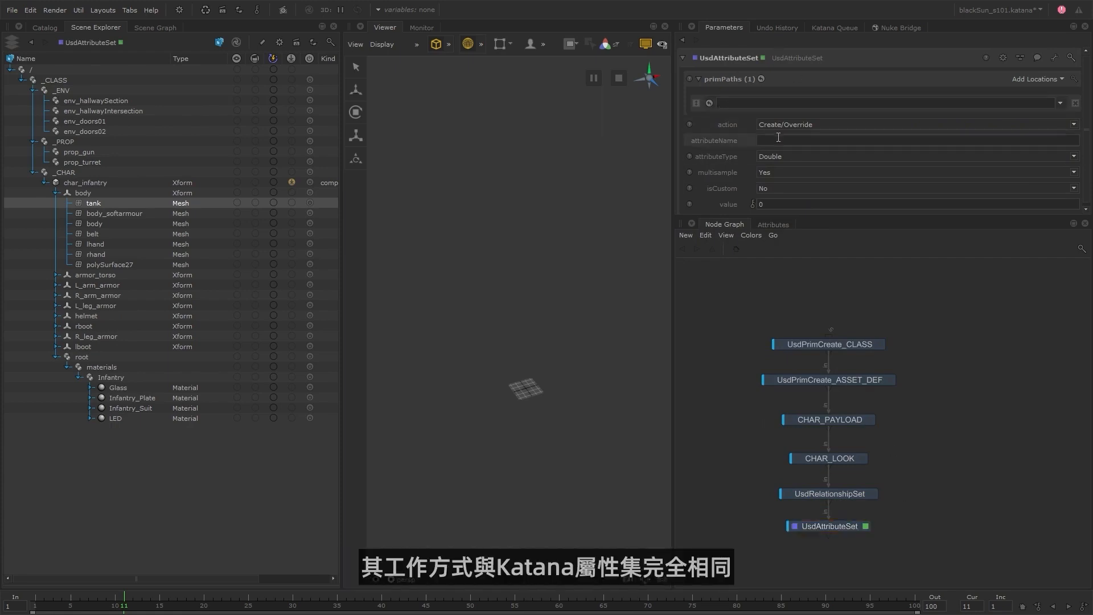
Configure UsdRelationshipSet to set material:binding on /_CLASS/_CHAR/char_infantry/body/tank to the Glass material under root/materials/Infantry.
click(872, 494)
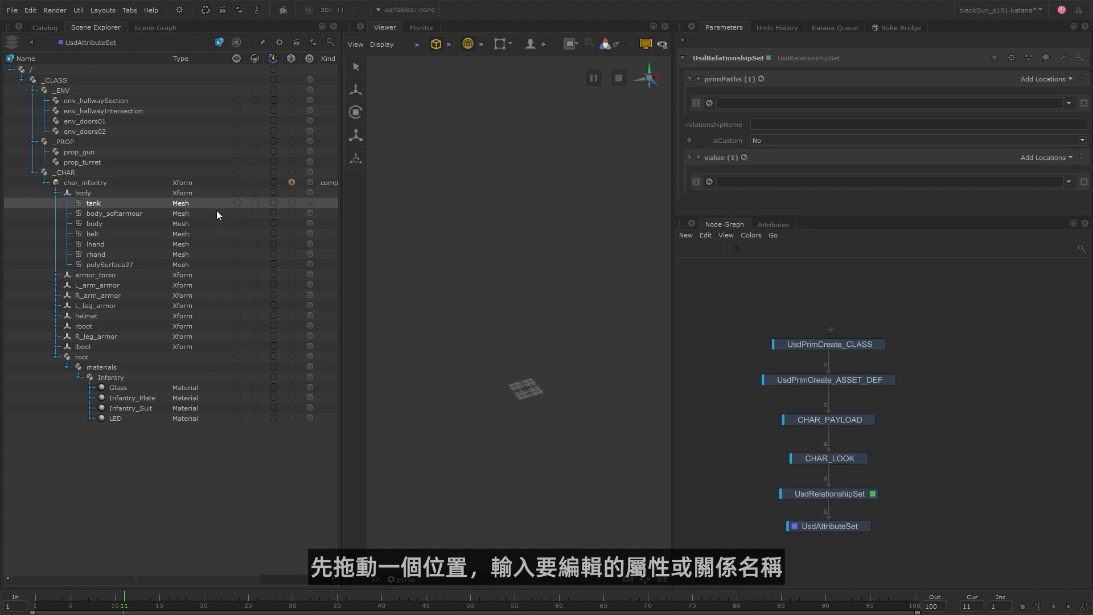
drag(131, 203, 743, 104)
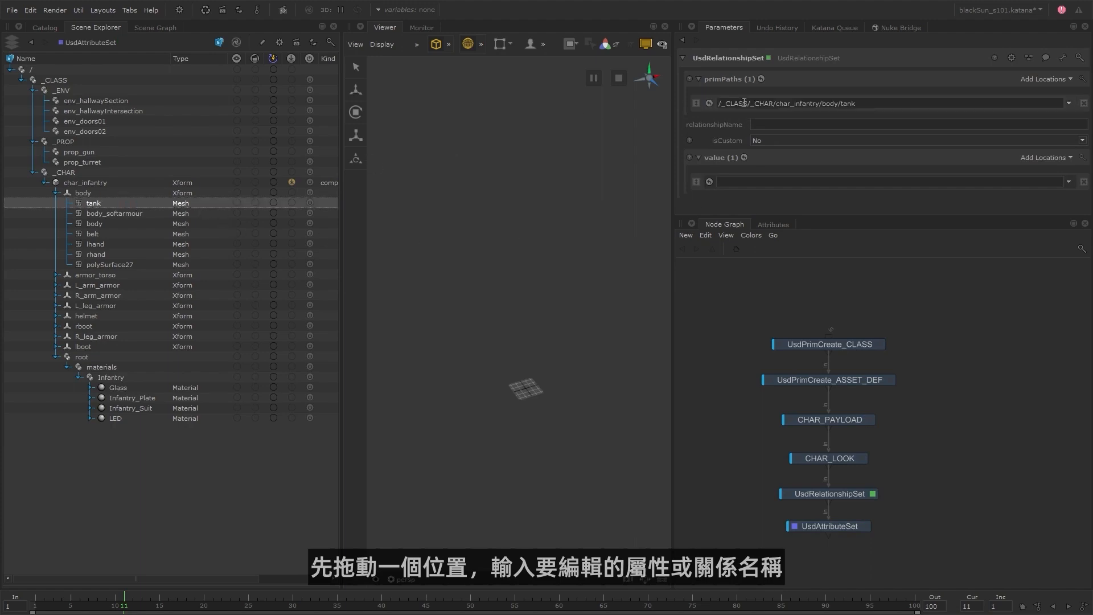
click(766, 122)
text(material:binding)
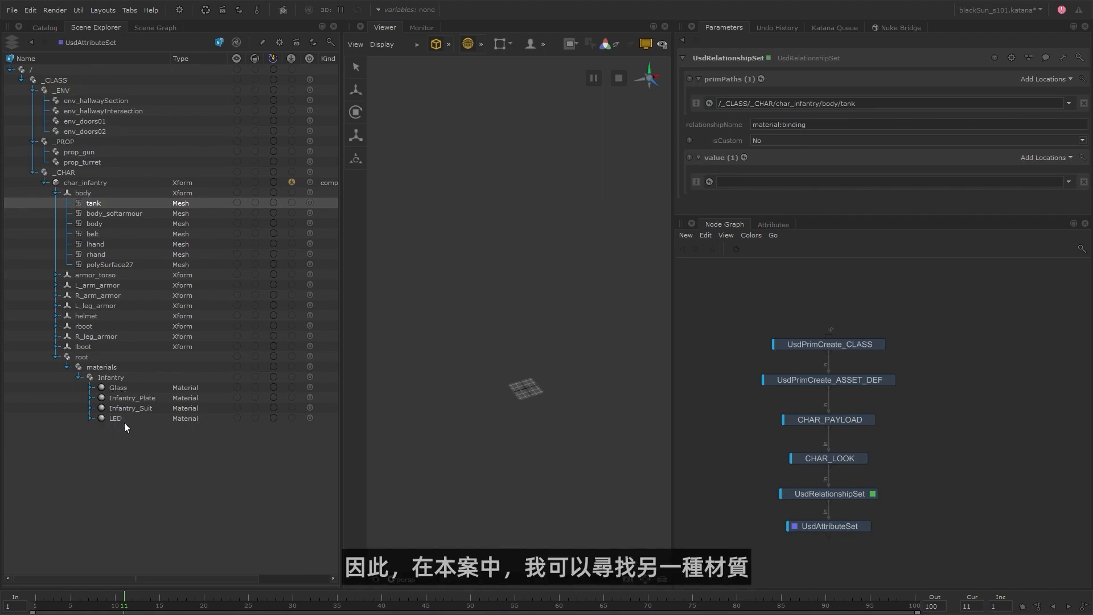
click(132, 386)
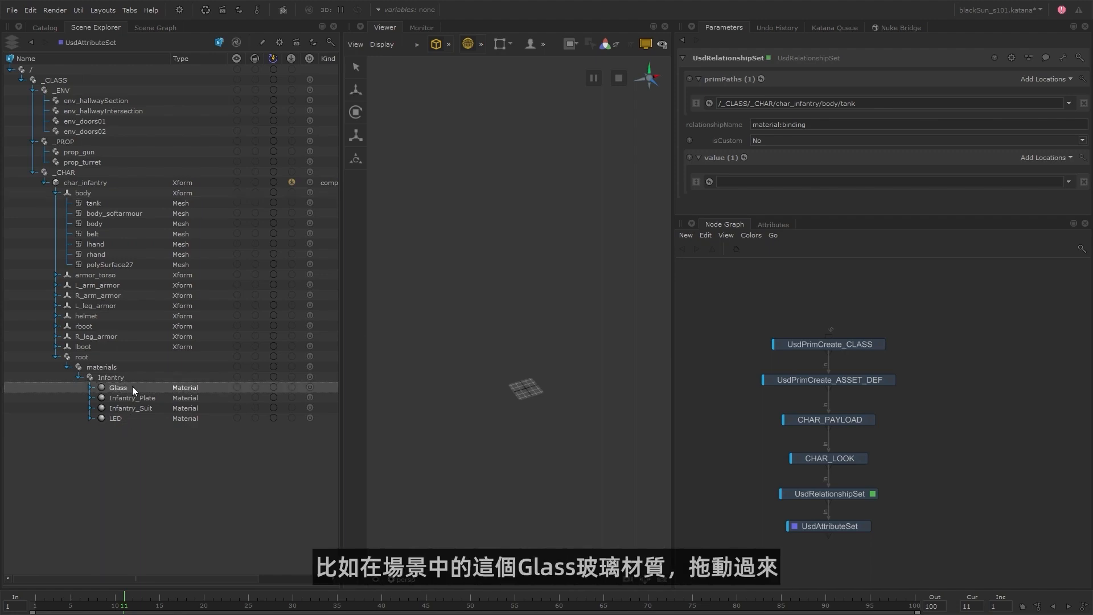
drag(132, 386, 798, 183)
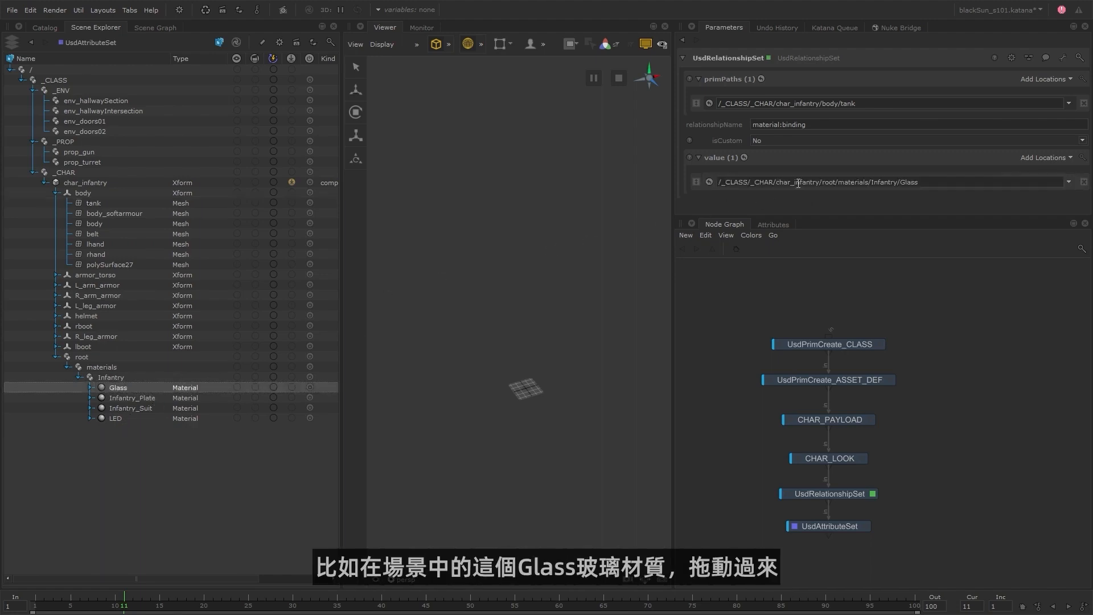
Inspect the tank mesh's attributes and dock the Attributes panel alongside the Viewer and Monitor.
click(775, 224)
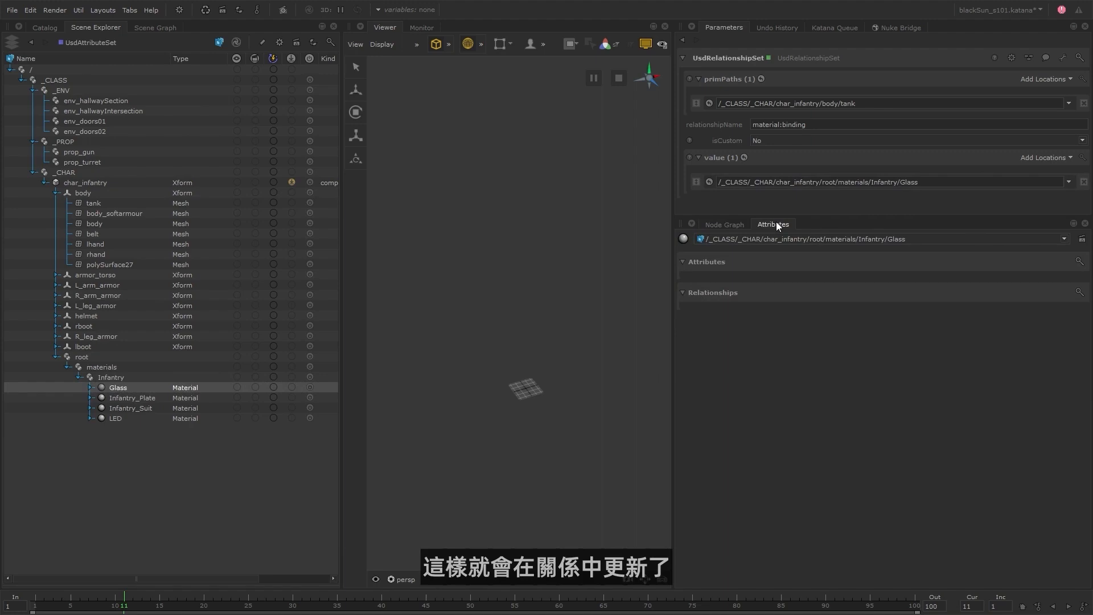
click(137, 203)
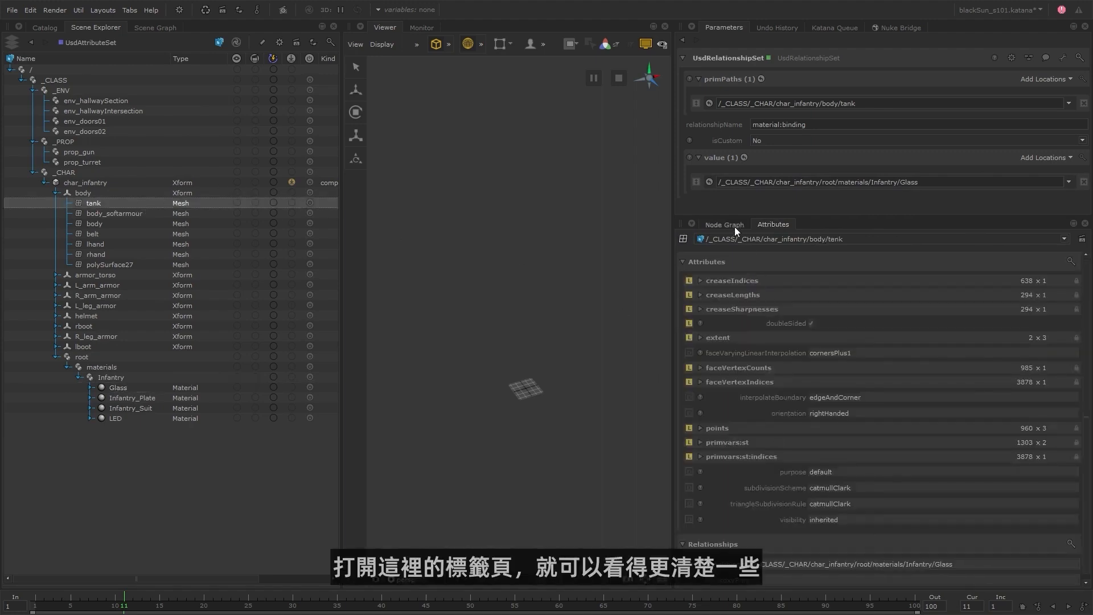
drag(786, 226, 449, 24)
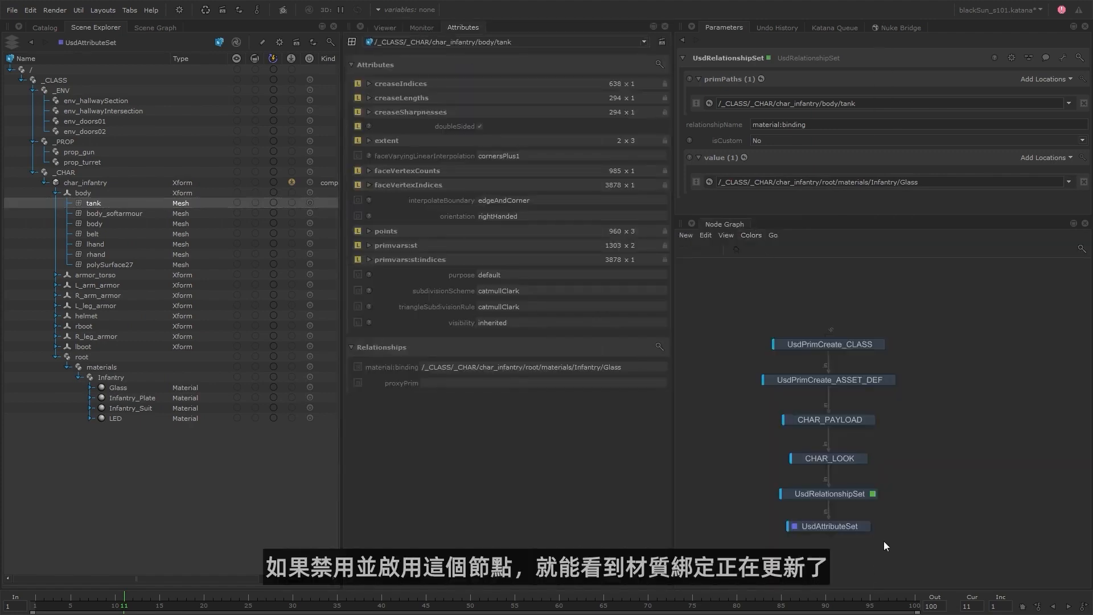
Disable and re-enable the UsdRelationshipSet node to compare the tank's material:binding, leaving the node enabled.
click(832, 497)
key(d)
key(d)
key(d)
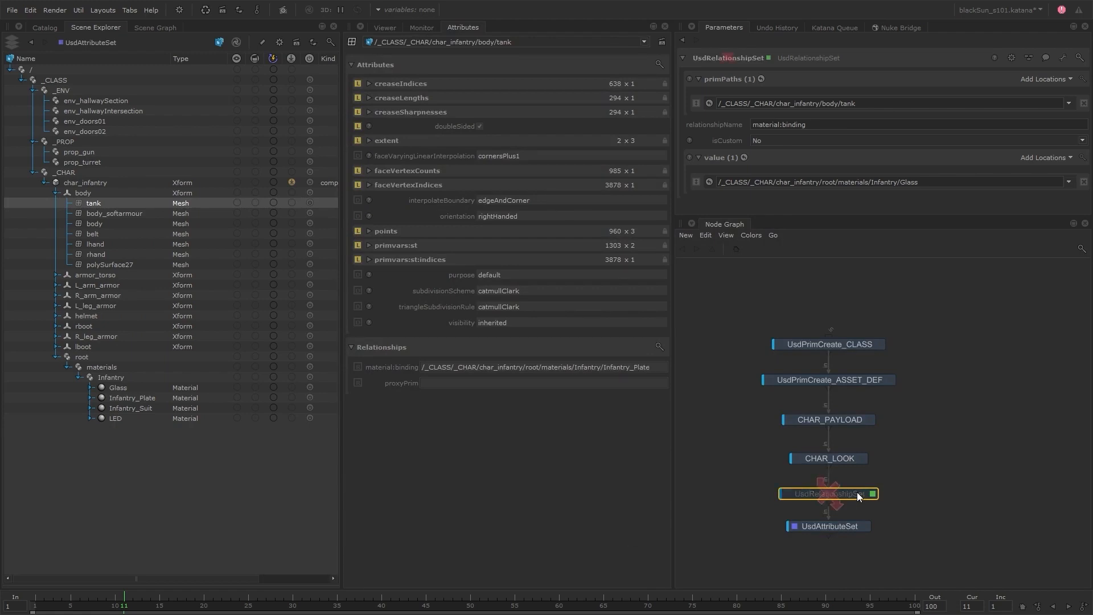
key(d)
Open UsdAttributeSet's parameters, enlarge their area, and examine the available action and attributeType options.
click(865, 525)
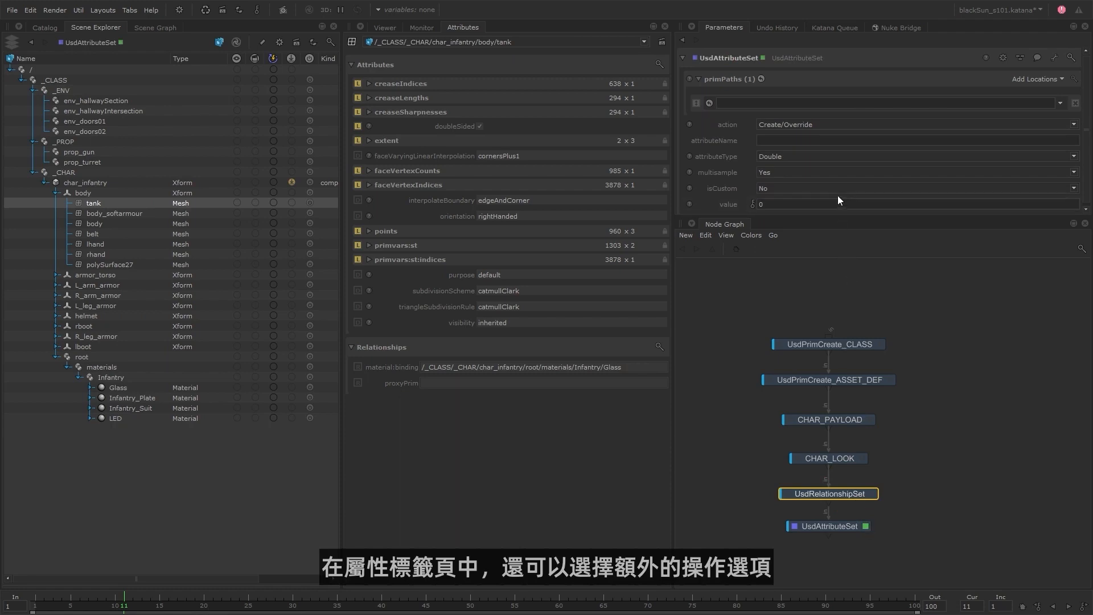
drag(802, 217, 799, 282)
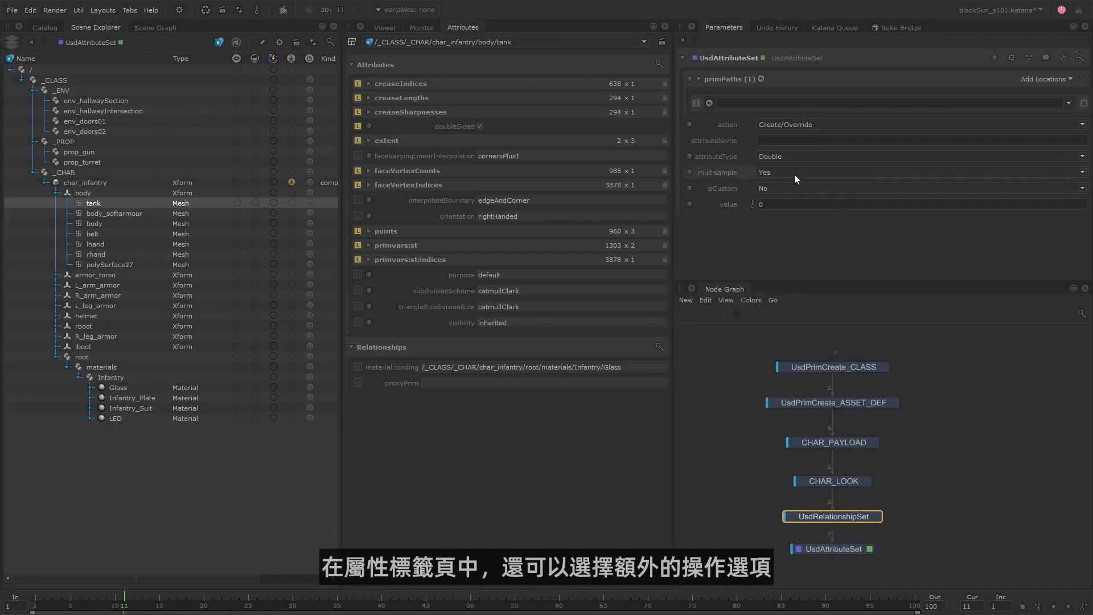
click(837, 127)
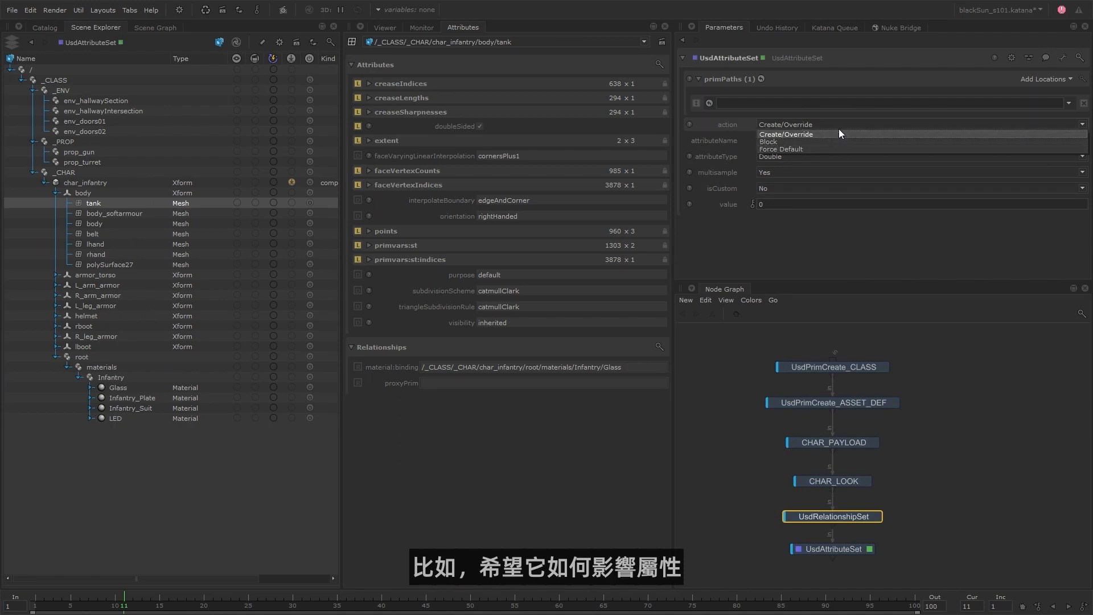
click(841, 120)
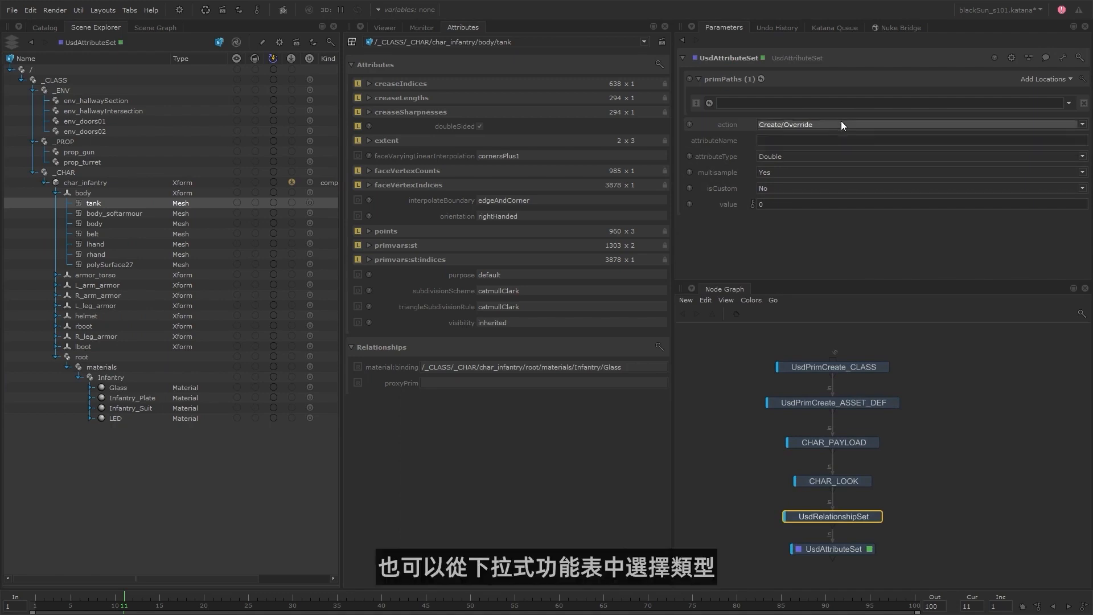
click(814, 153)
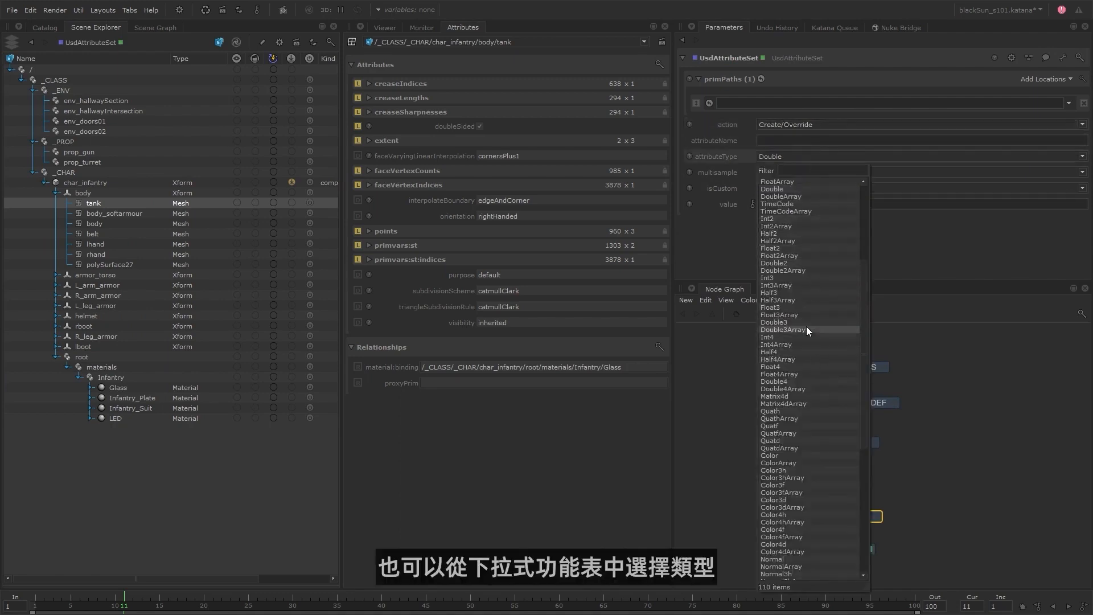
click(958, 334)
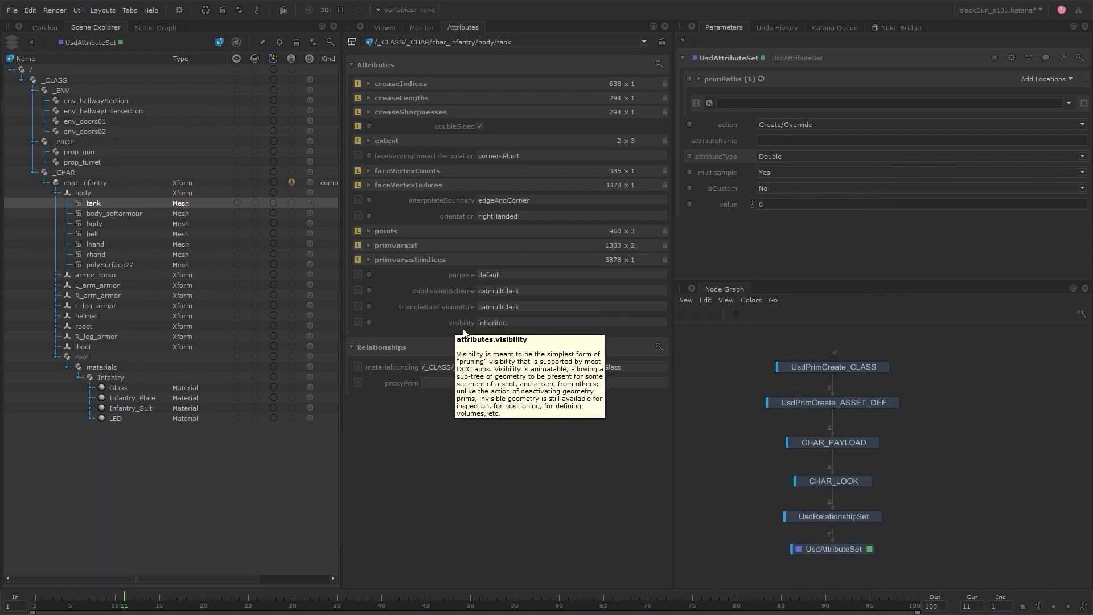
Enable primSpecHierarchy on the UsdPrimCreate_ASSET_DEF node.
click(894, 403)
scroll(708, 258, down, 1)
click(769, 246)
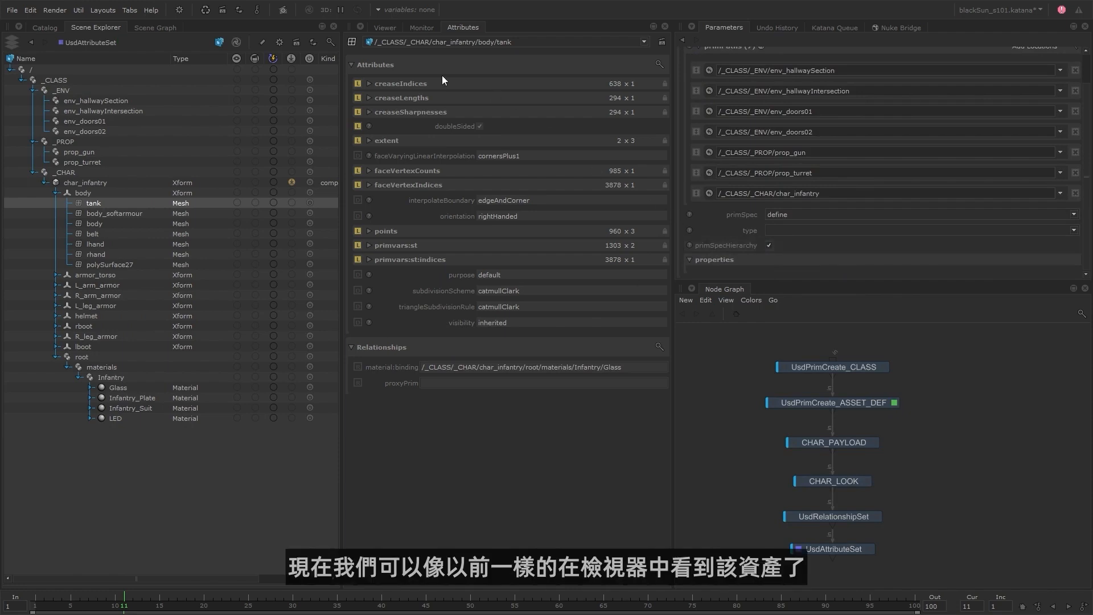
Dock the Attributes panel back beside the Node Graph and expand the whole char_infantry branch to display it in the Viewer.
drag(469, 26, 763, 289)
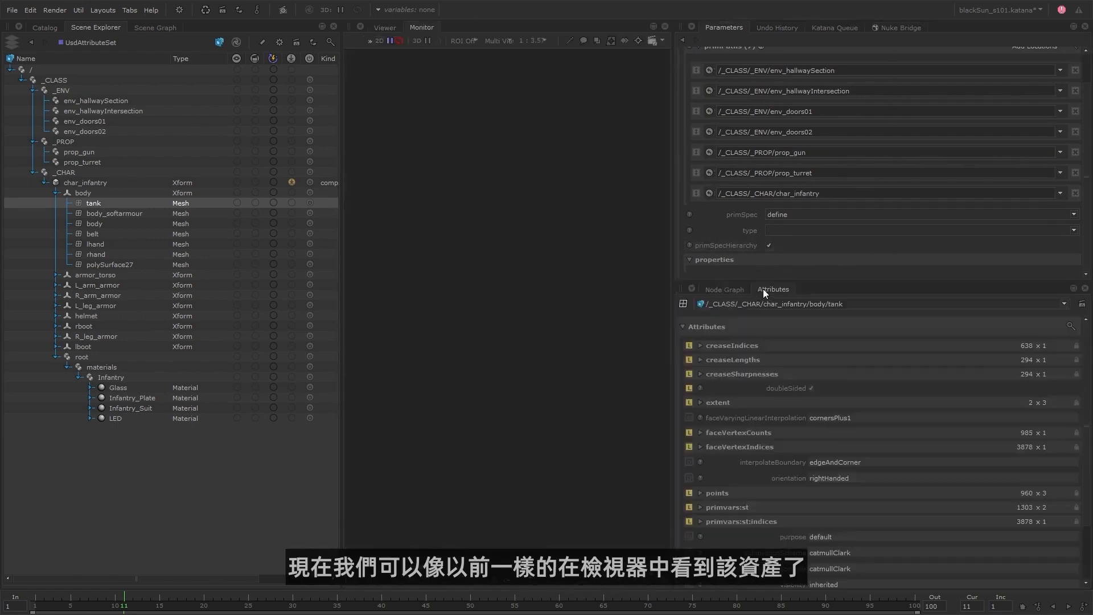
click(385, 28)
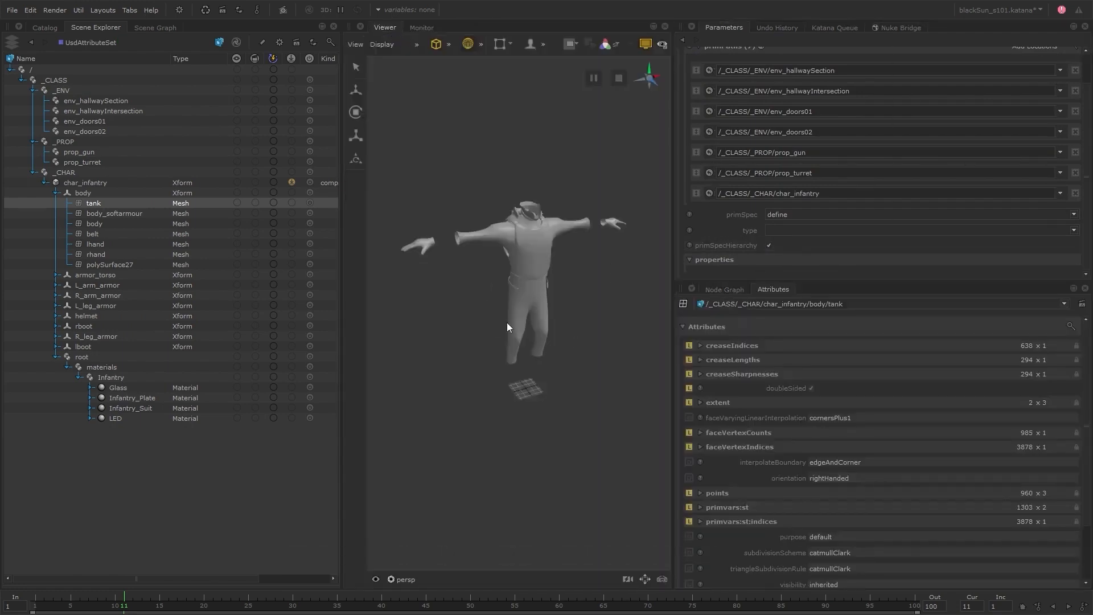
right_click(105, 182)
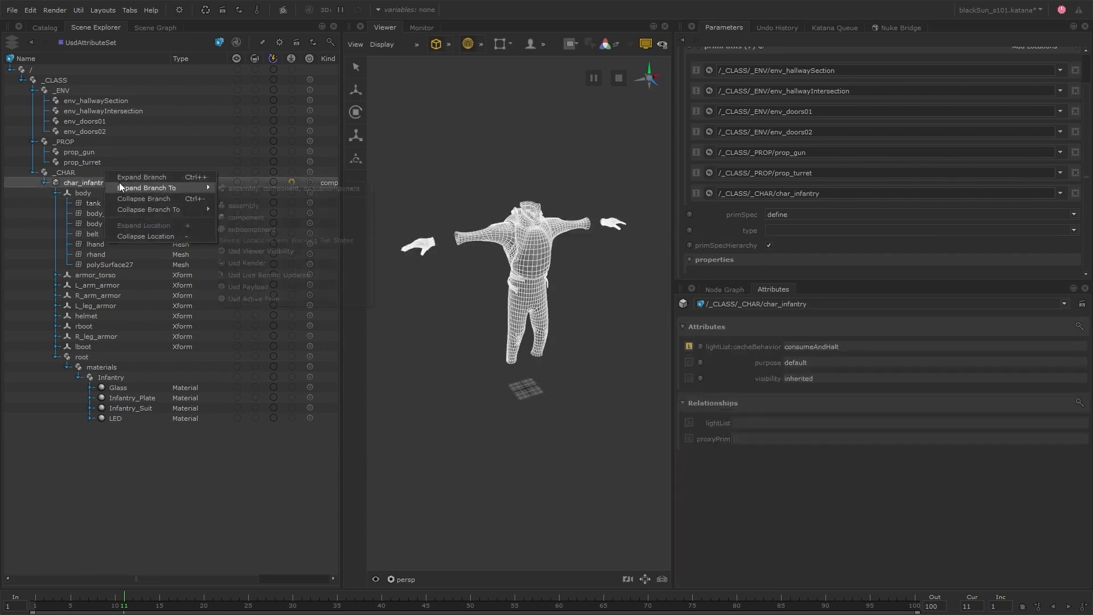
click(168, 176)
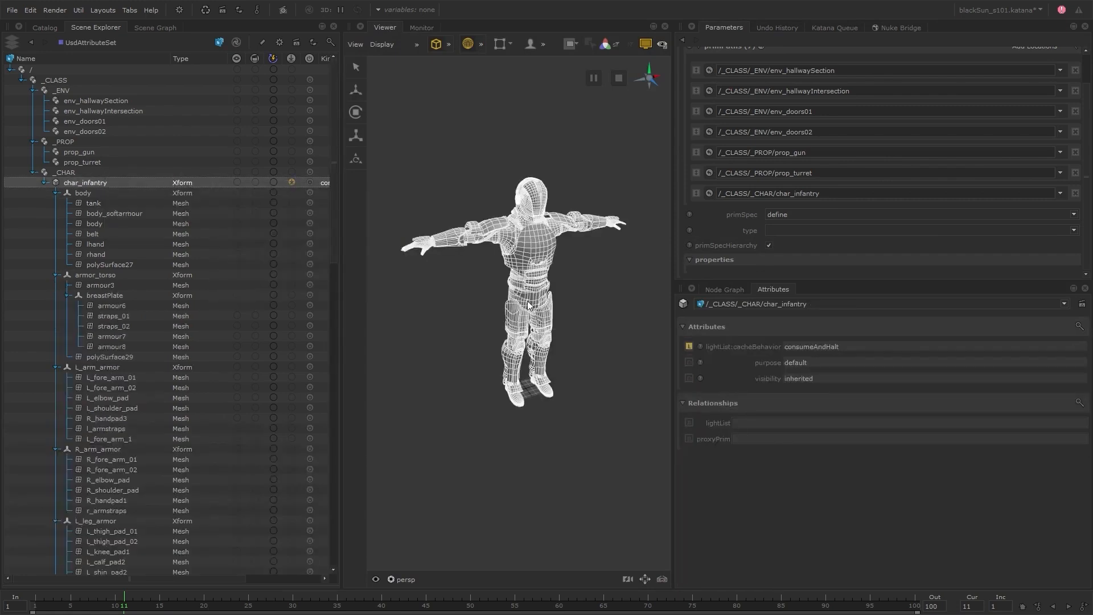
click(570, 317)
Target /_CLASS/_CHAR/char_infantry in UsdAttributeSet and set the attributeName to visibility.
click(724, 289)
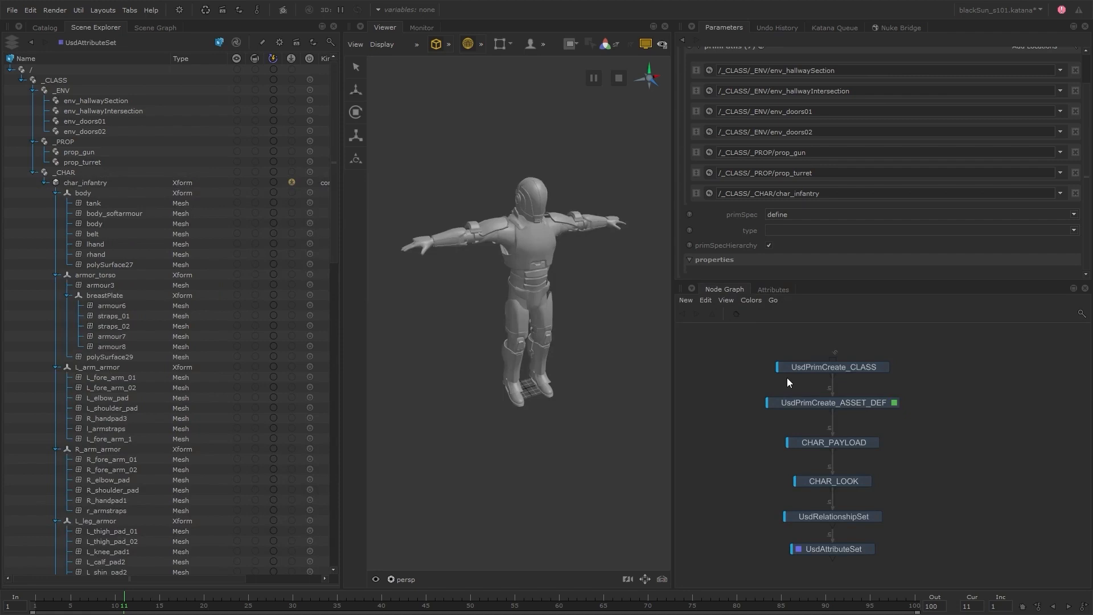
double_click(871, 547)
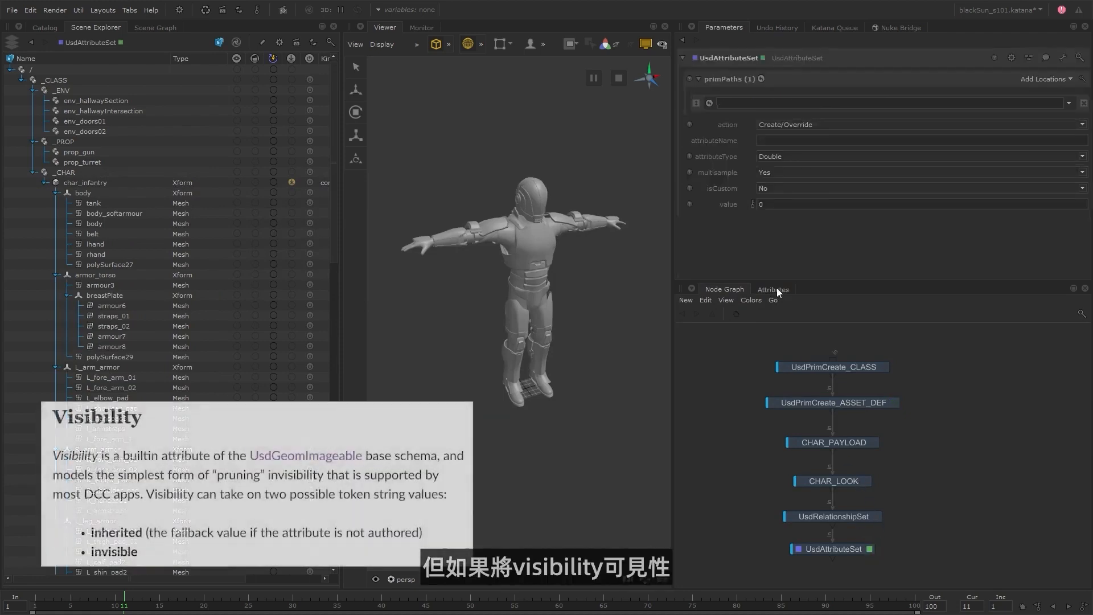
click(774, 289)
drag(112, 183, 740, 106)
click(774, 141)
text(visibility)
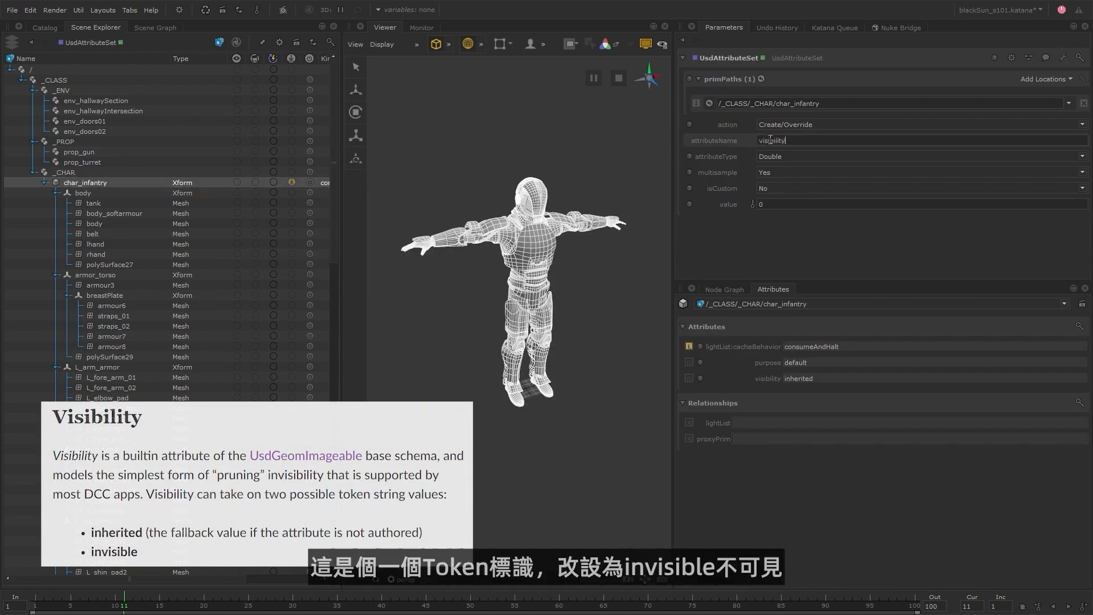
Set UsdAttributeSet's attributeType to Token and its value to invisible, and return to the node graph.
click(781, 157)
scroll(797, 234, up, 7)
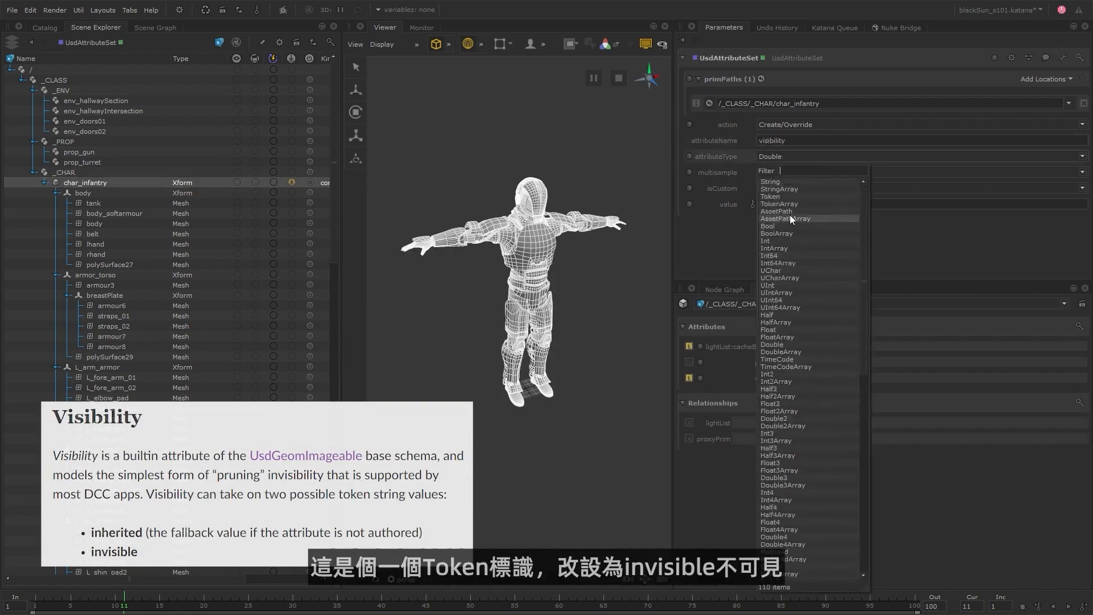
click(793, 196)
click(780, 205)
text(invisible)
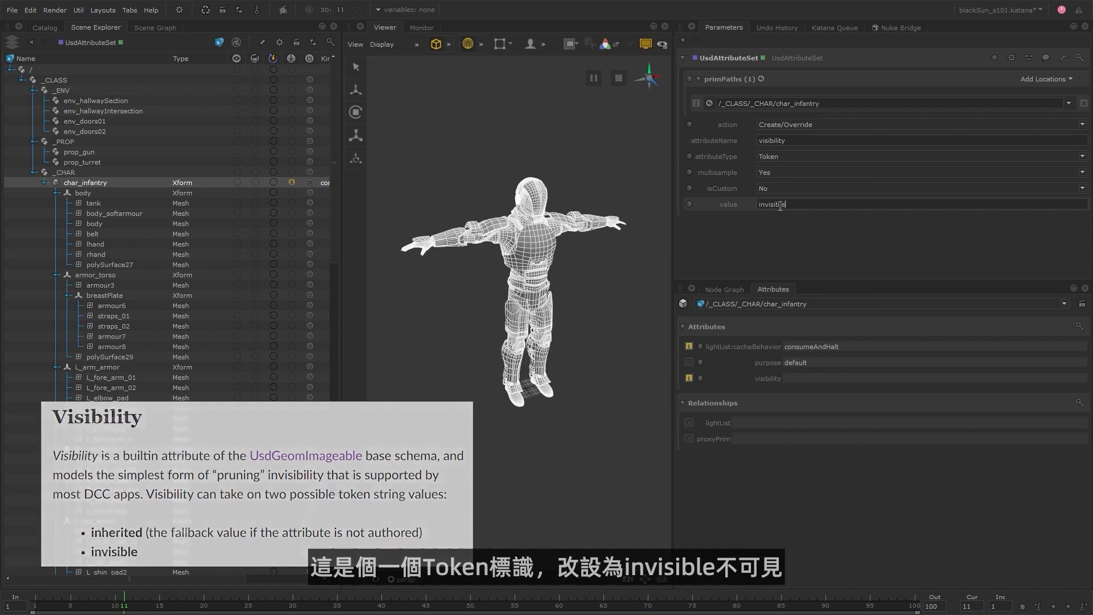
key(Return)
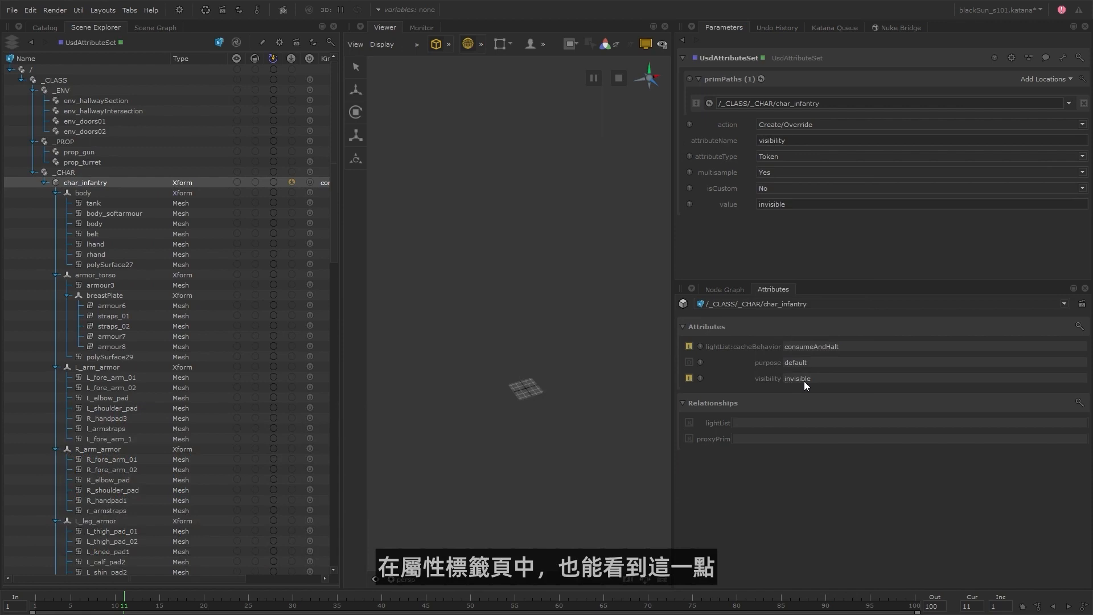
click(724, 289)
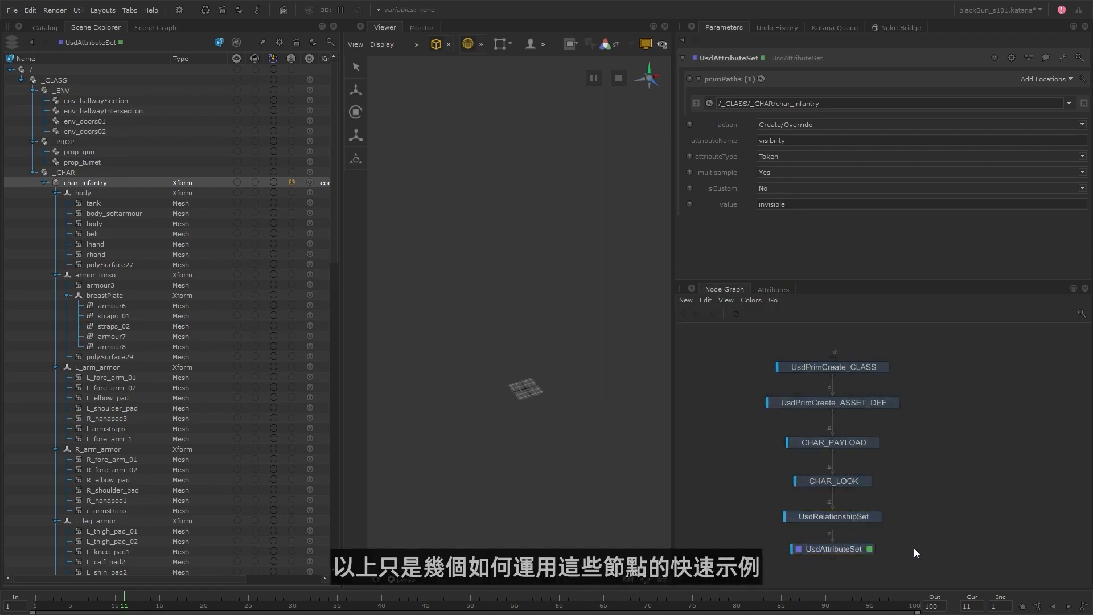
Delete the UsdRelationshipSet and UsdAttributeSet nodes, and view and edit CHAR_LOOK.
drag(897, 521, 849, 551)
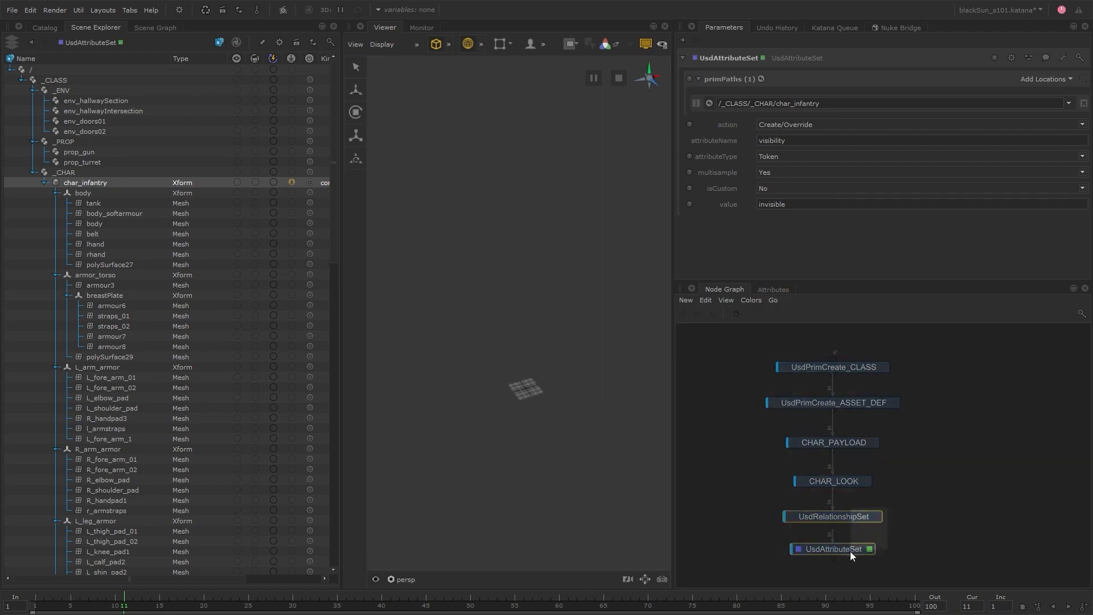
key(Delete)
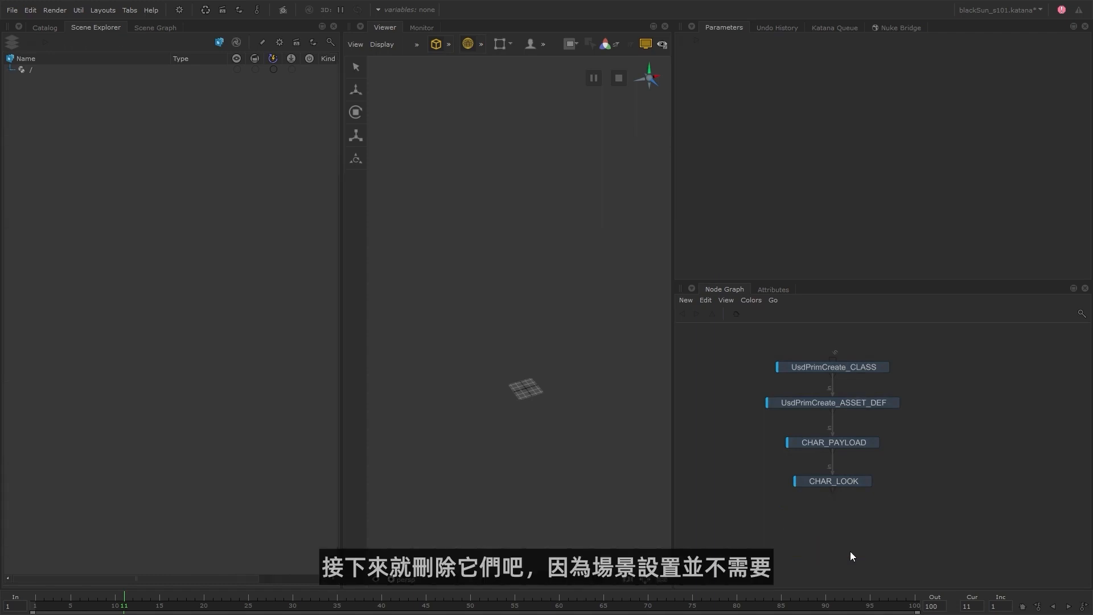
double_click(851, 483)
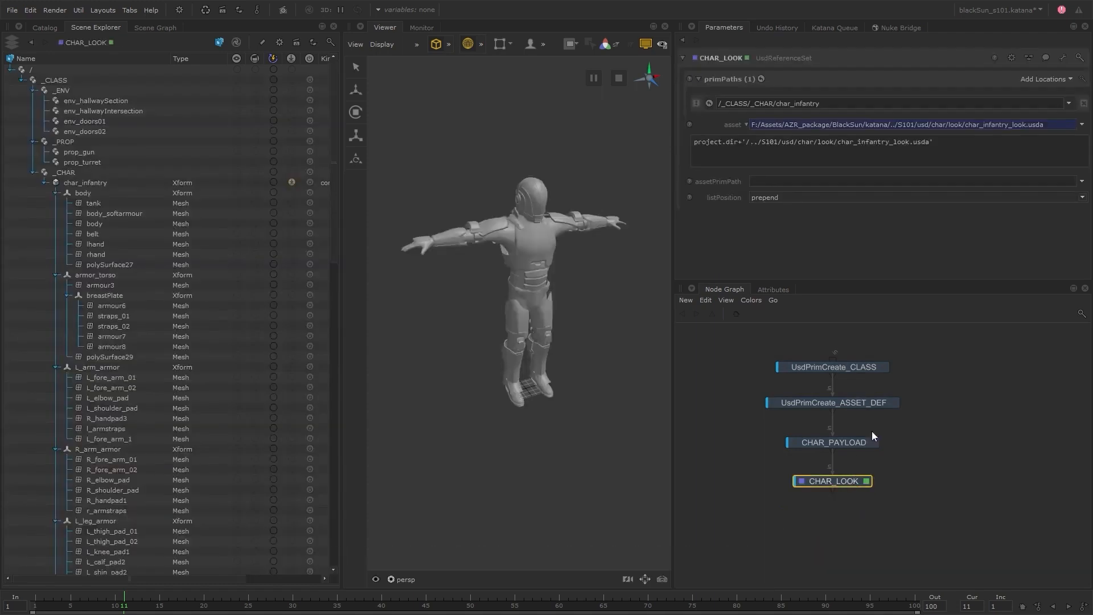
Disable primSpecHierarchy on the UsdPrimCreate_ASSET_DEF node and return to viewing CHAR_LOOK.
click(894, 403)
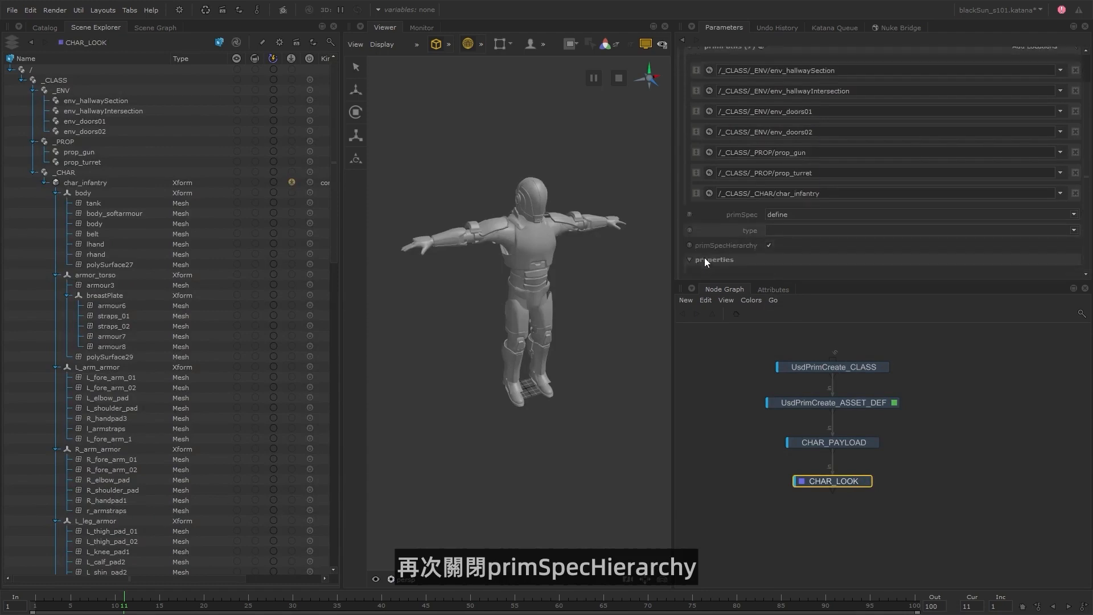
click(769, 245)
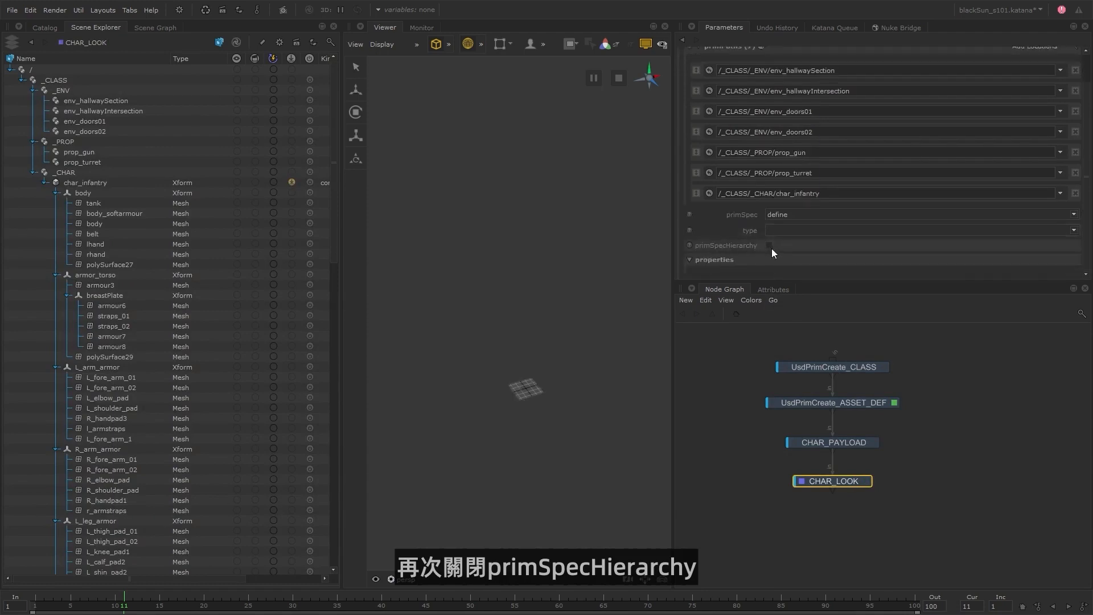
click(867, 482)
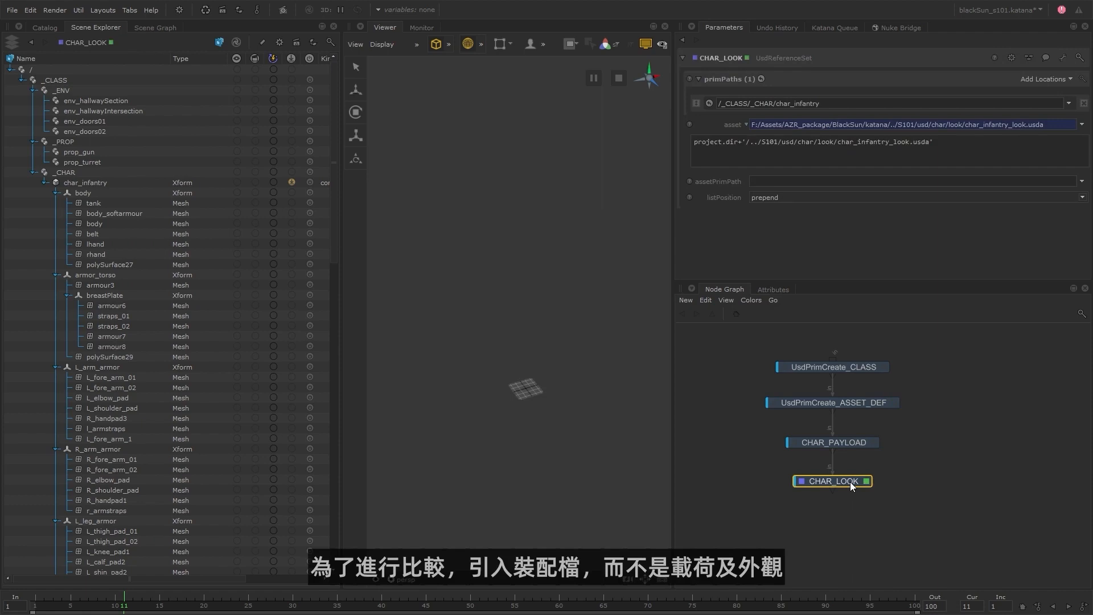
Shift CHAR_PAYLOAD and CHAR_LOOK aside and branch a new UsdReferenceSet node off UsdPrimCreate_ASSET_DEF, opened for viewing and editing.
drag(903, 432, 808, 493)
drag(842, 441, 784, 446)
click(879, 445)
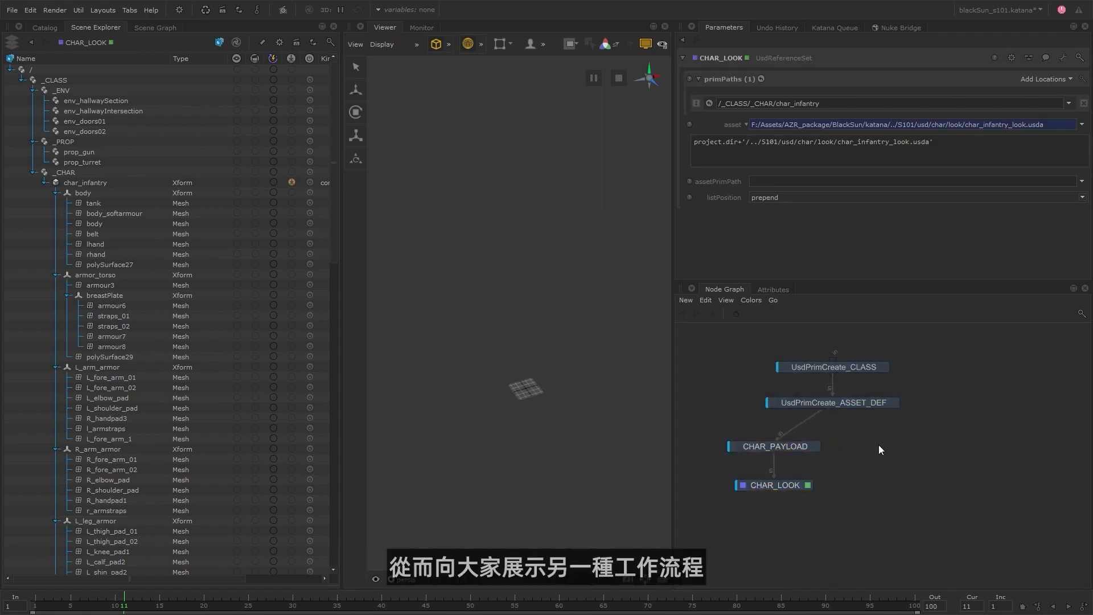
key(Tab)
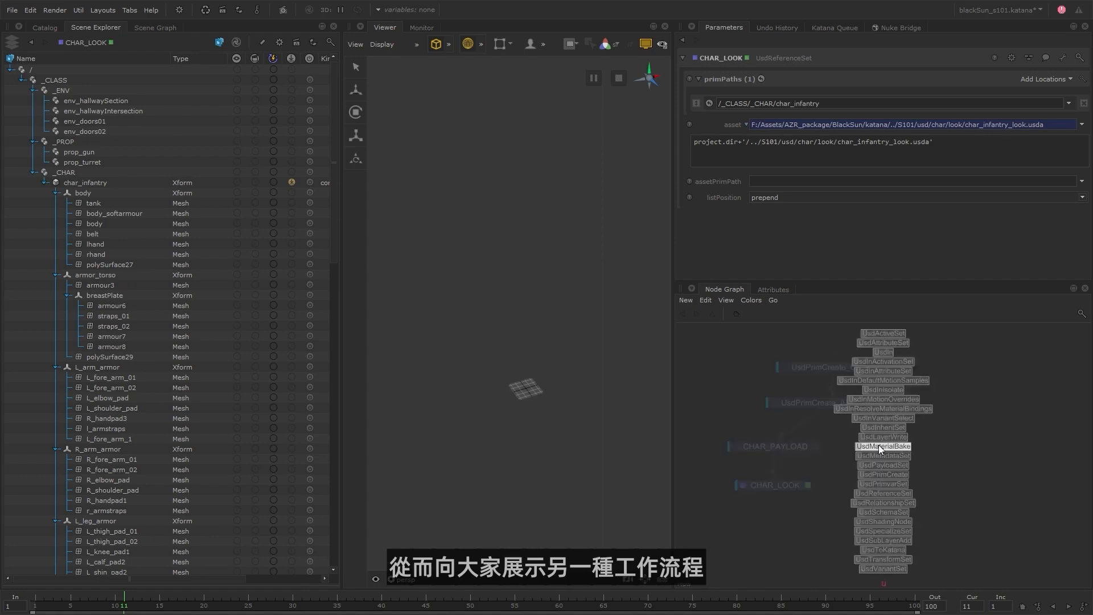
text(usdre)
key(Return)
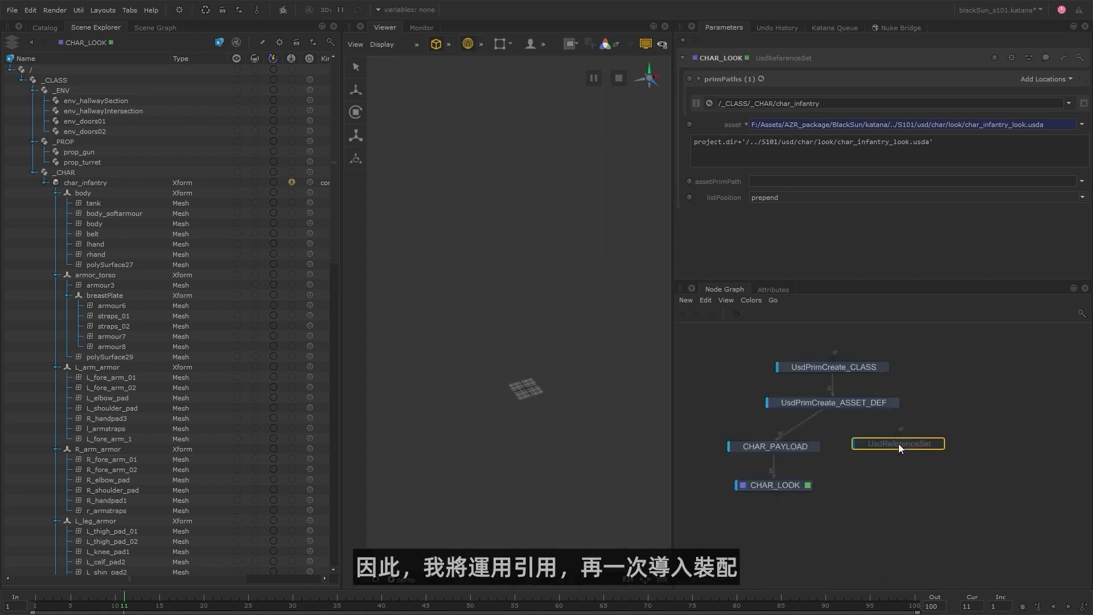
click(888, 446)
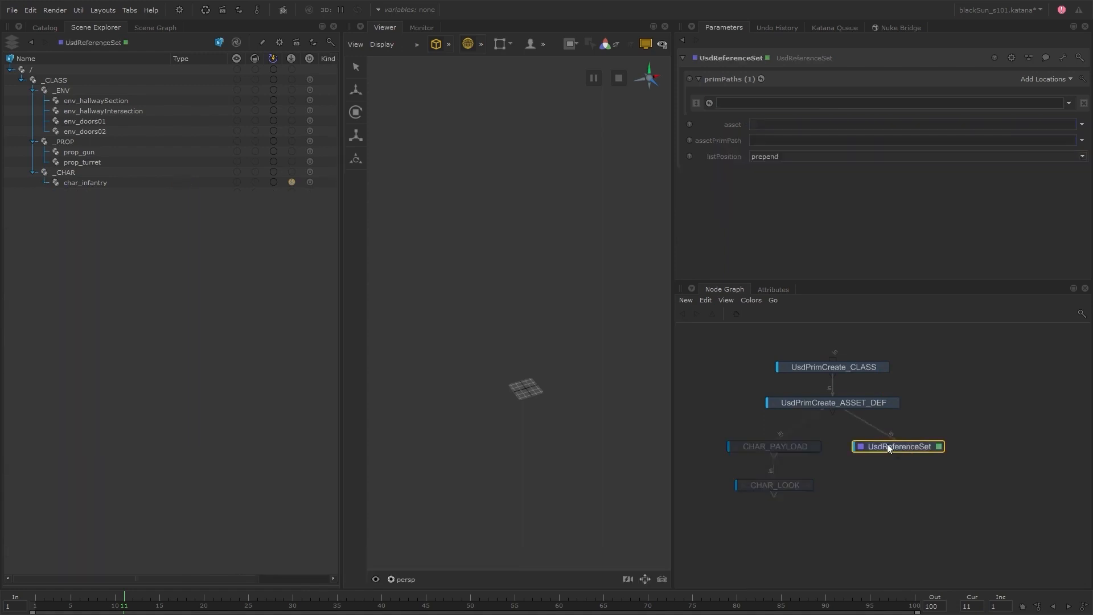
Target /_CLASS/_CHAR/char_infantry in UsdReferenceSet and choose char_infantry_assembly.usda from the char/assembly folder as its asset.
drag(128, 183, 770, 104)
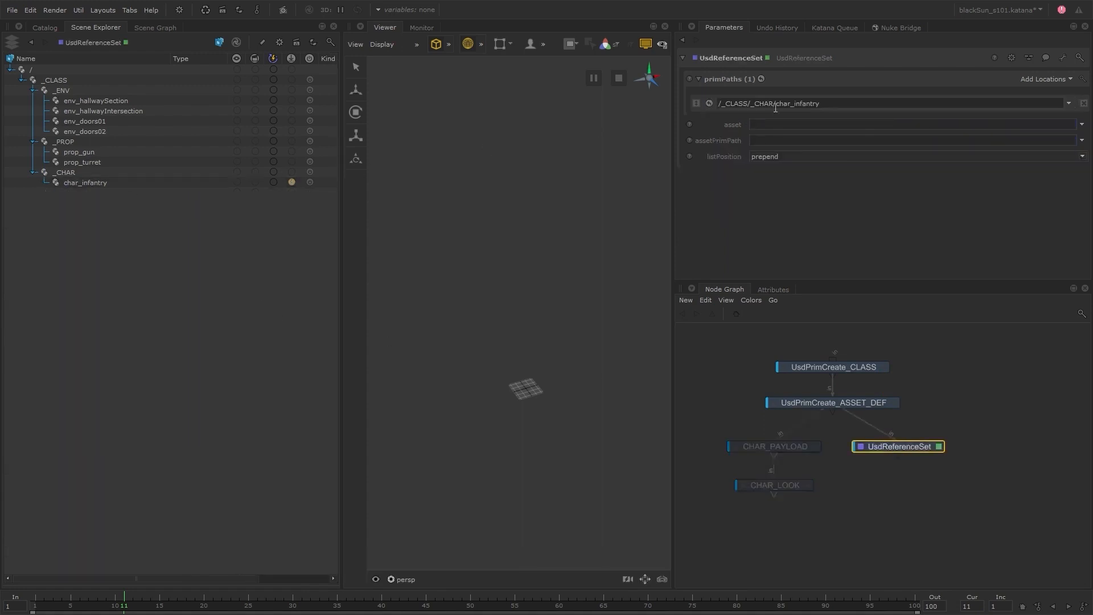
click(1081, 124)
click(1031, 139)
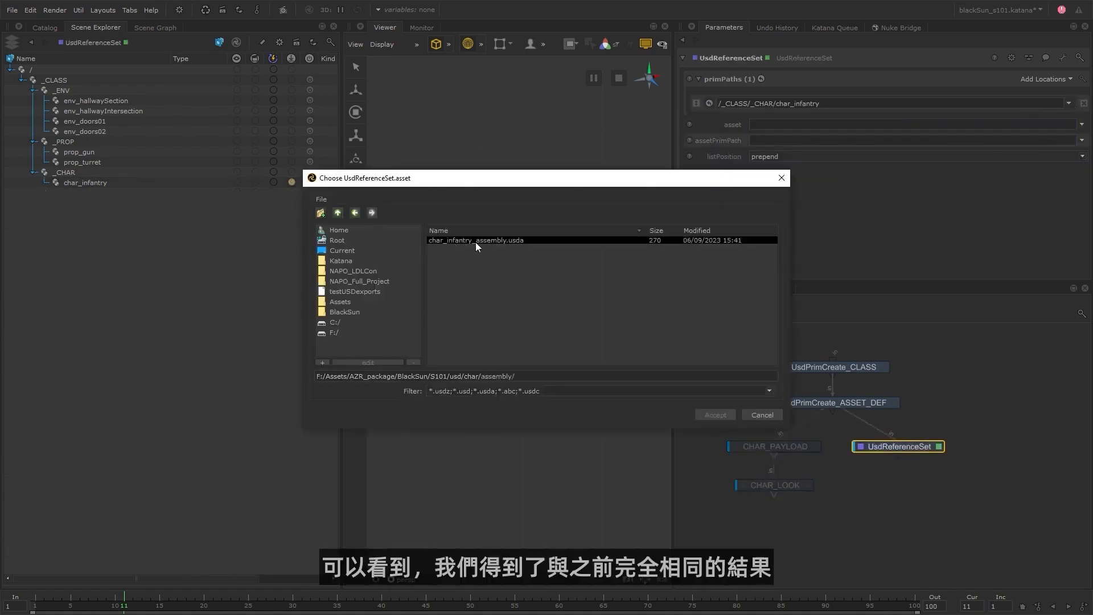
double_click(479, 240)
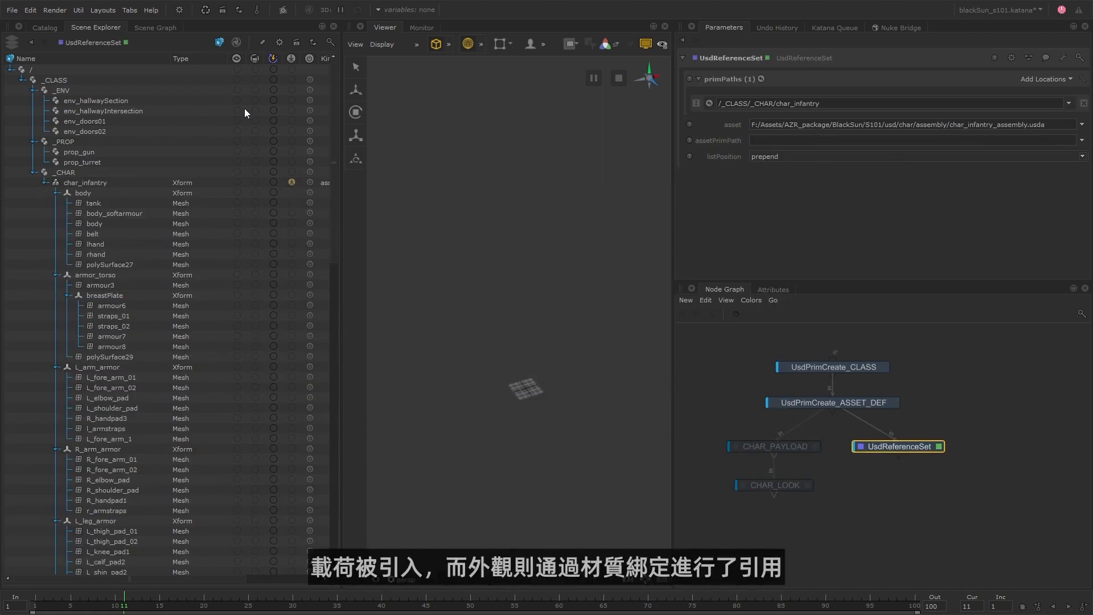
Examine the referenced materials under char_infantry and the material binding of the Guard01_RShin5 mesh under lboot.
drag(334, 189, 348, 506)
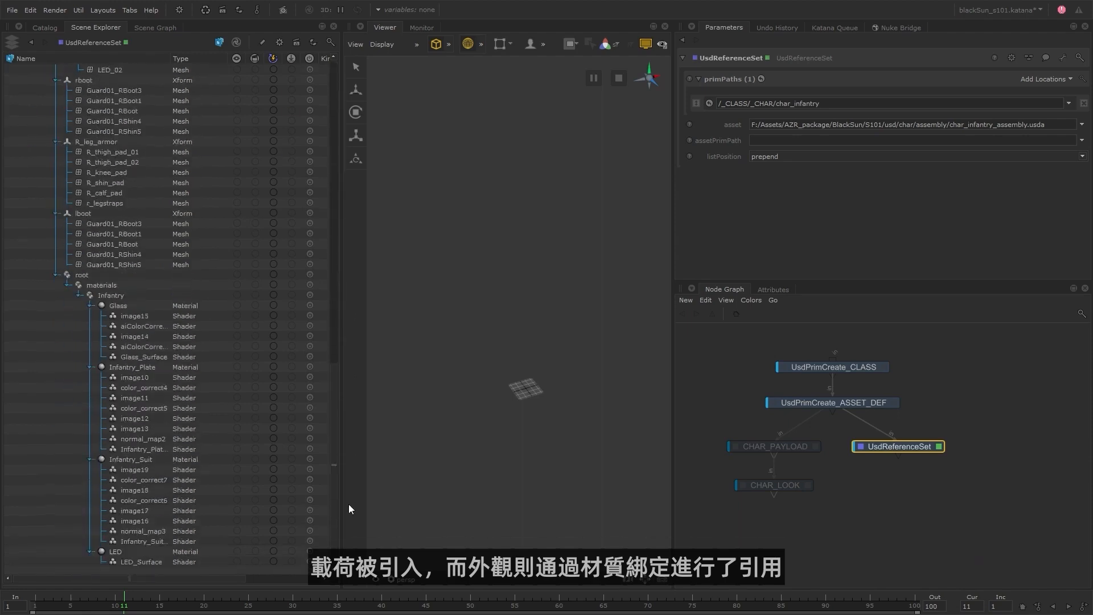
click(133, 265)
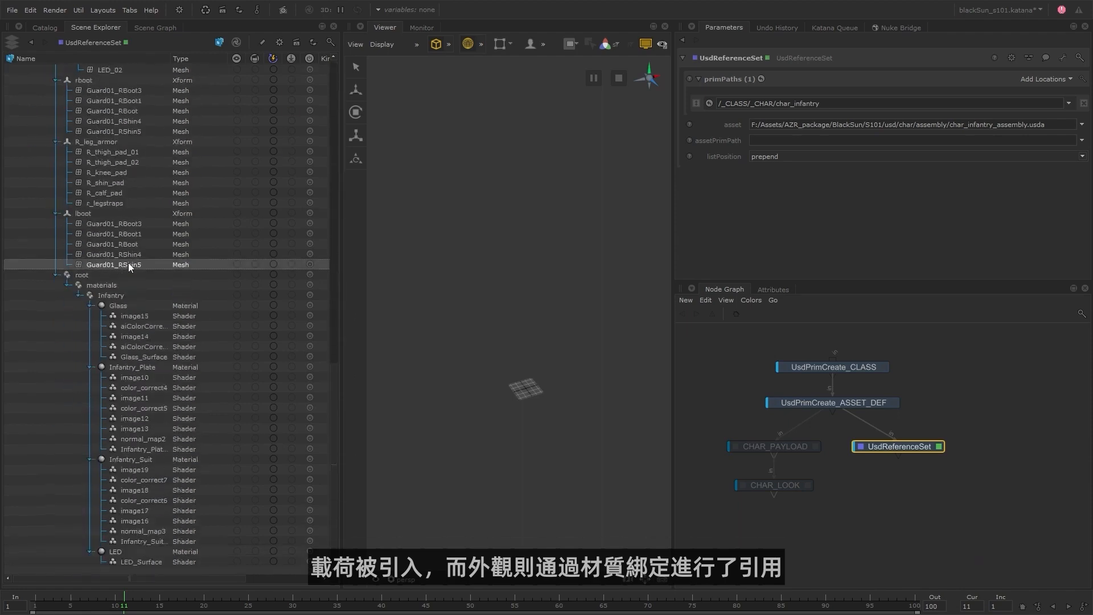
click(775, 289)
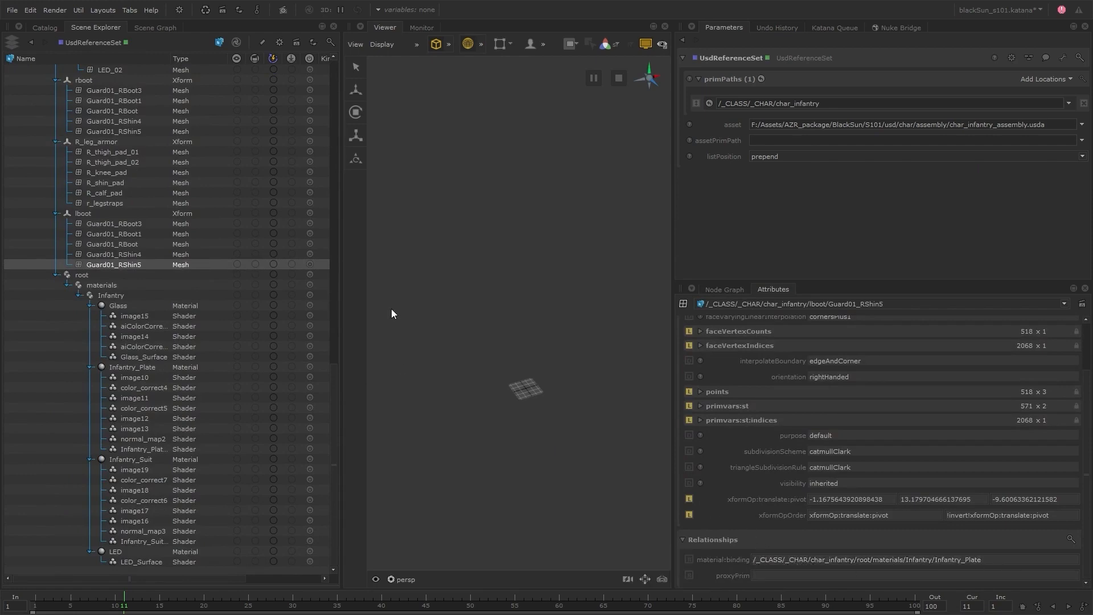
drag(333, 395, 379, 82)
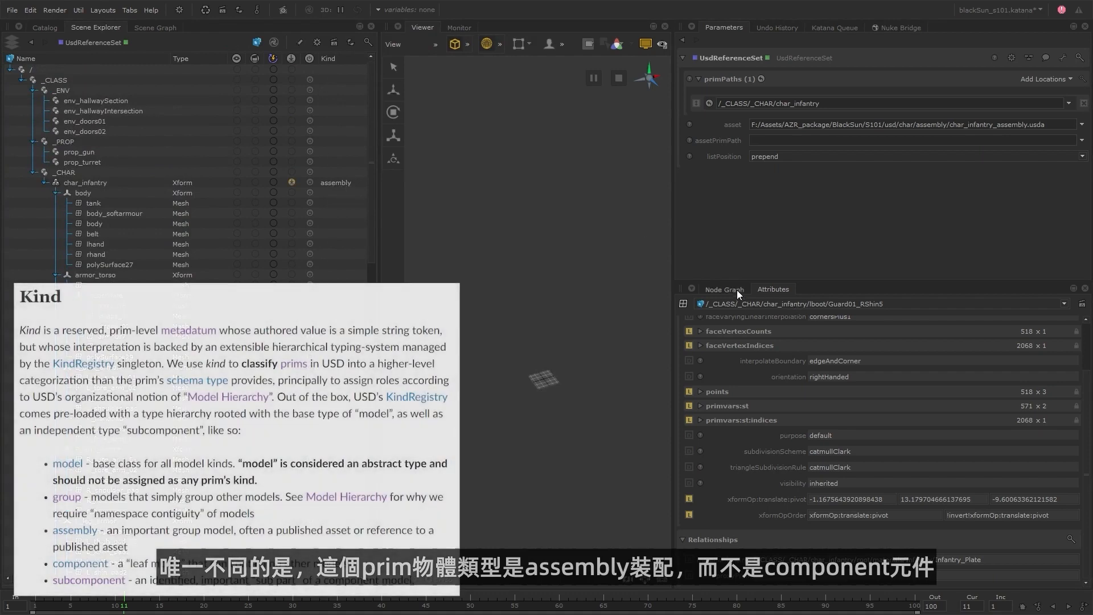
Compare the kind of char_infantry at the CHAR_LOOK and UsdReferenceSet nodes in the node graph.
click(737, 289)
click(776, 482)
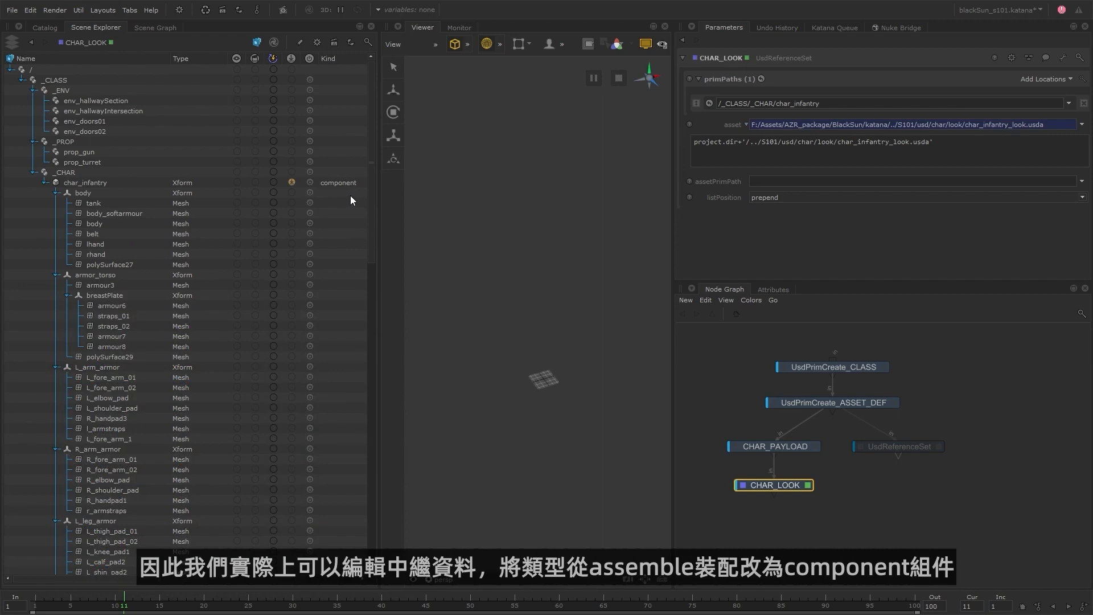
double_click(907, 447)
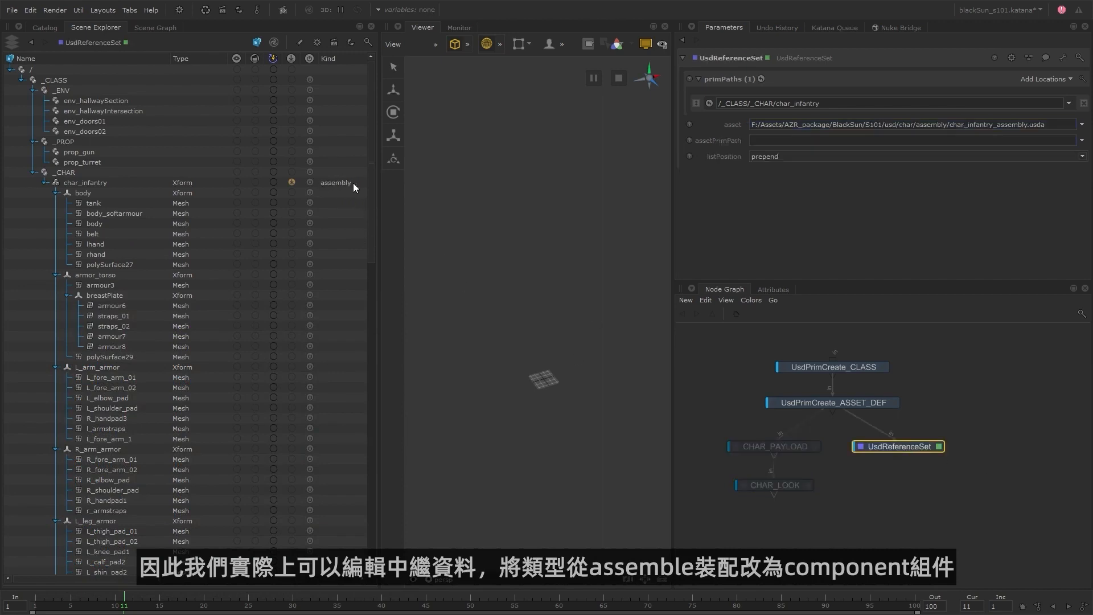
click(794, 485)
click(907, 447)
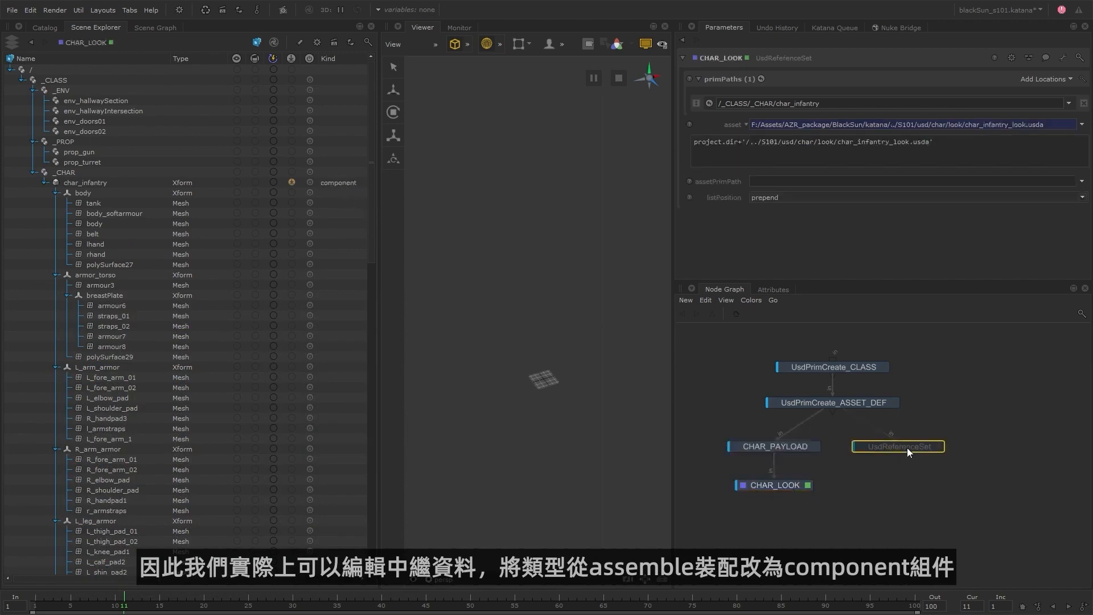
Add a UsdMetadataSet node below UsdReferenceSet and make it the viewed and edited node.
key(Tab)
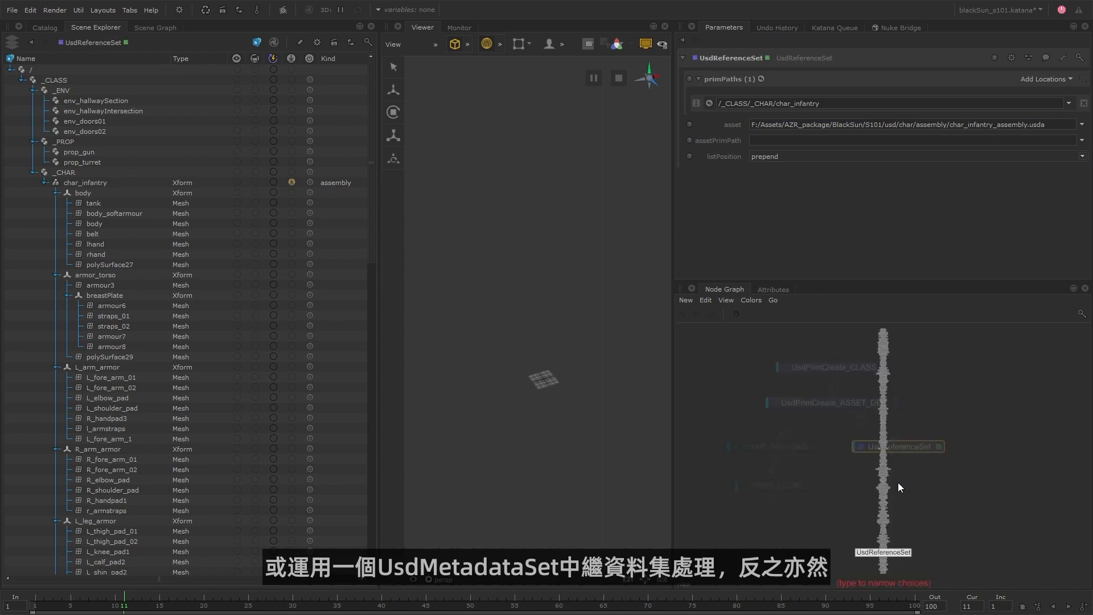
text(usdm)
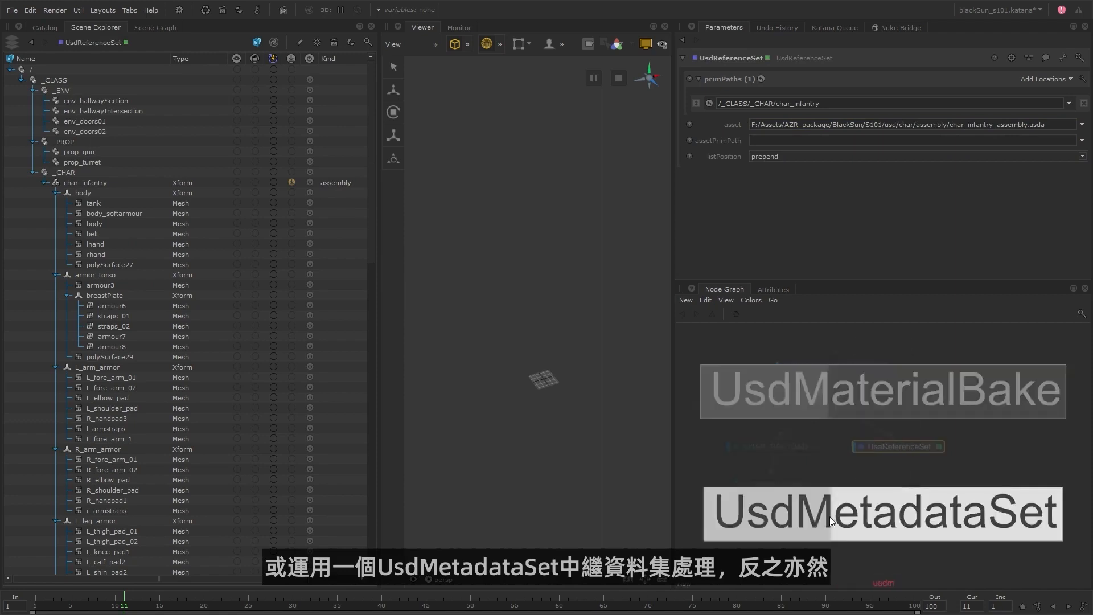
click(900, 487)
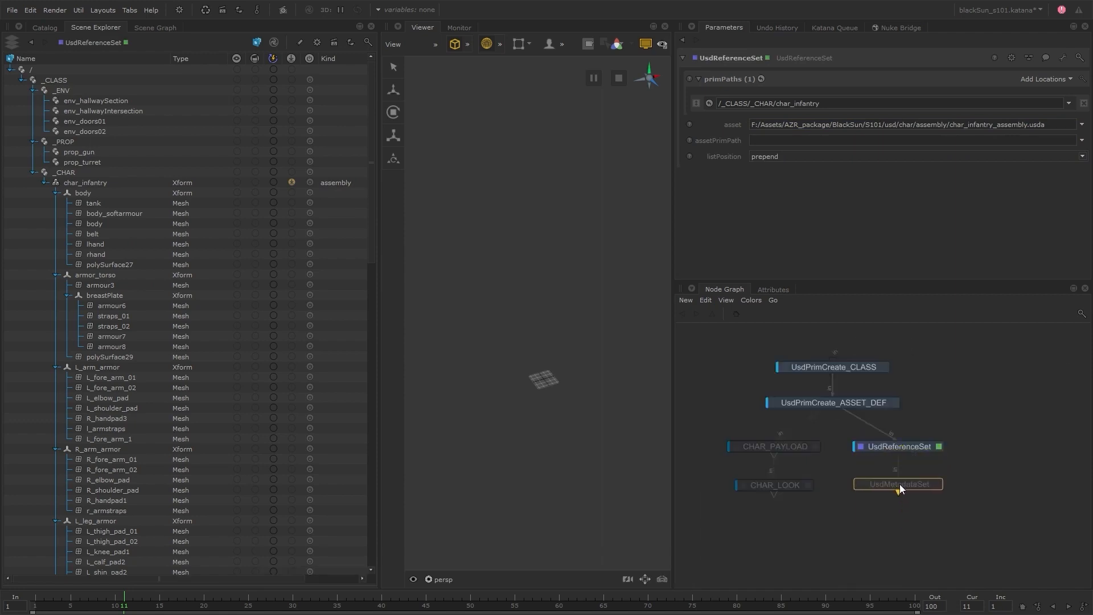
click(899, 483)
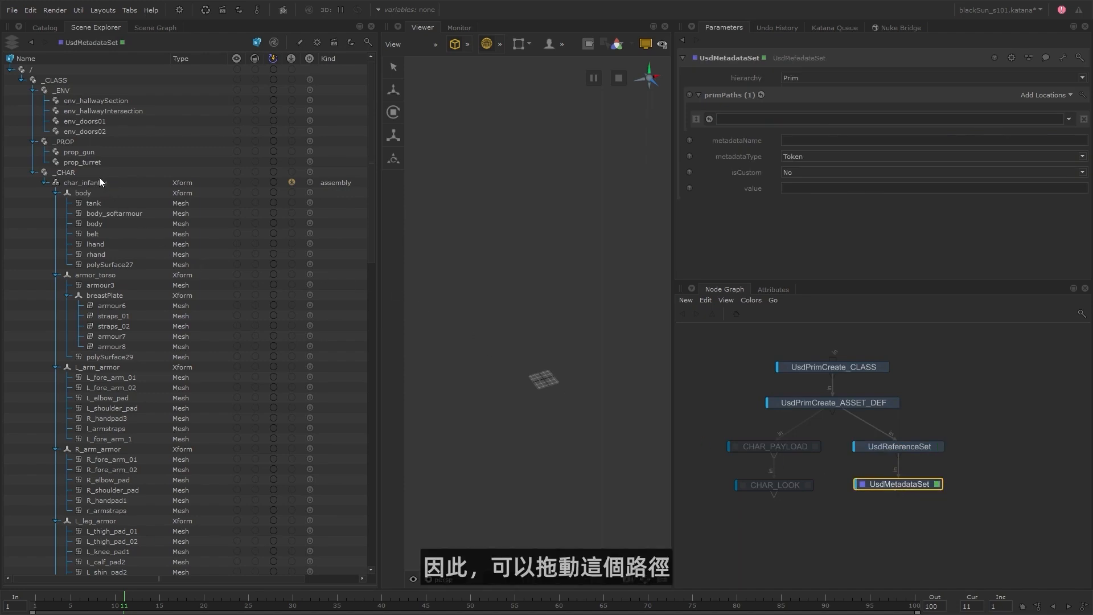
Target /_CLASS/_CHAR/char_infantry in UsdMetadataSet and set its metadataName to kind.
drag(101, 179, 753, 117)
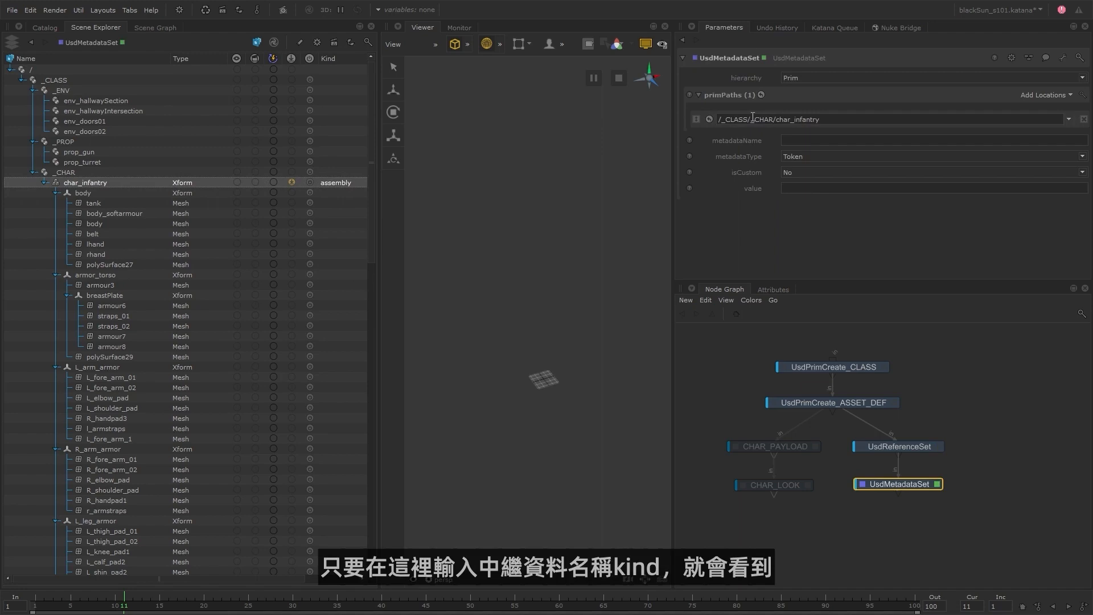
click(794, 140)
text(kind)
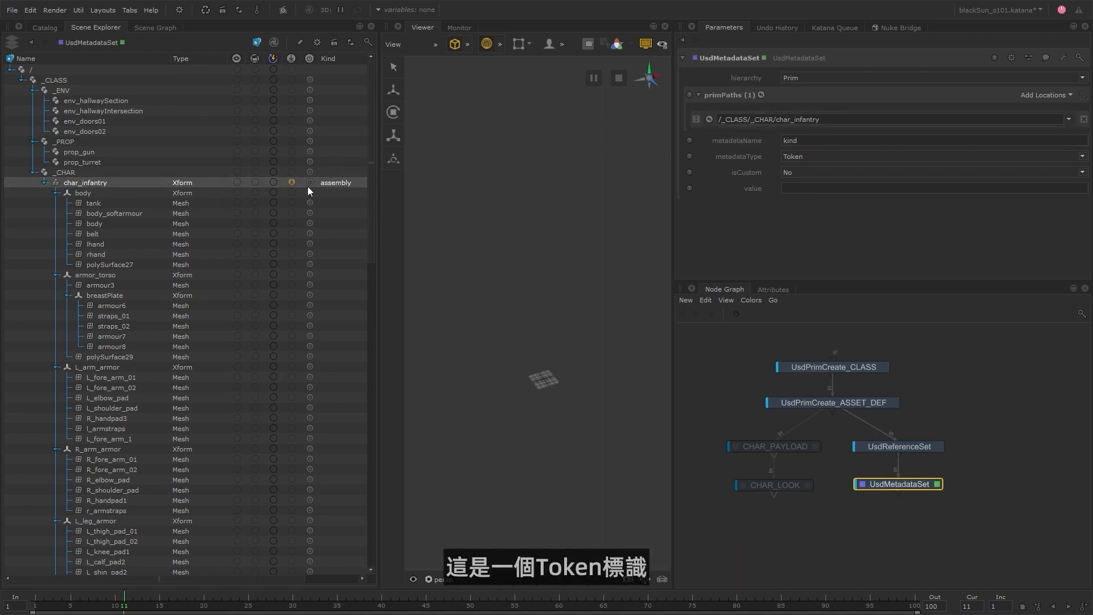
key(Return)
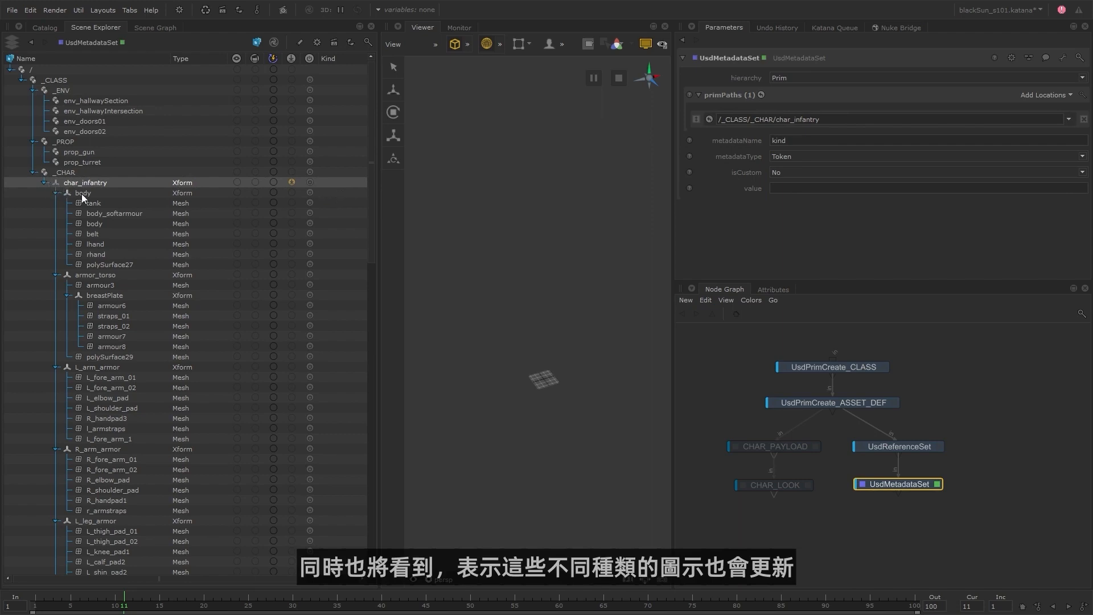
Try component and group in turn as the kind value of char_infantry in UsdMetadataSet.
click(781, 188)
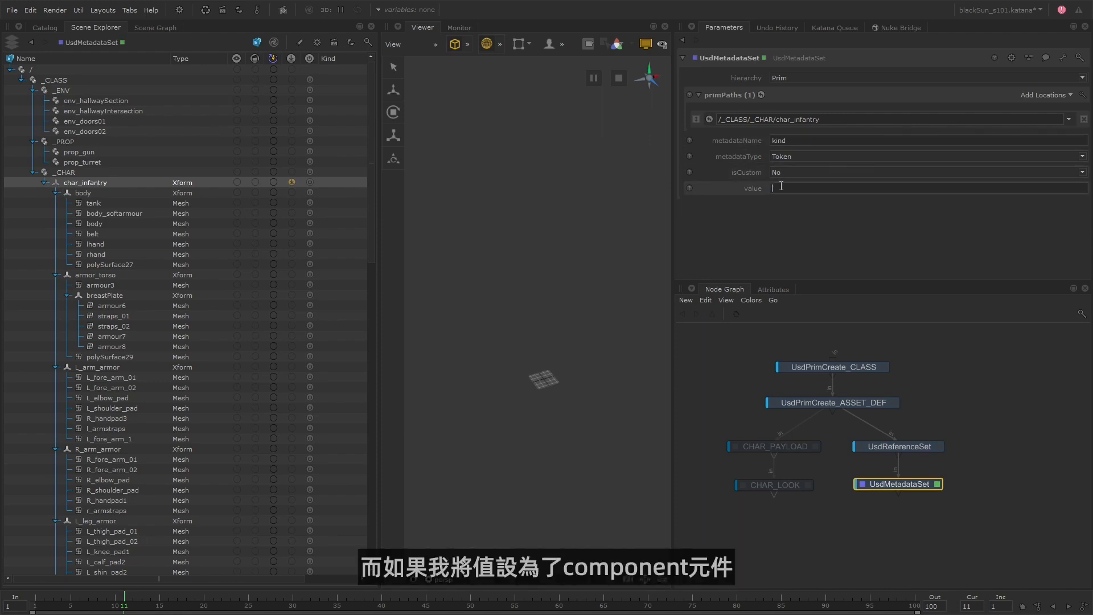
text(component)
key(Return)
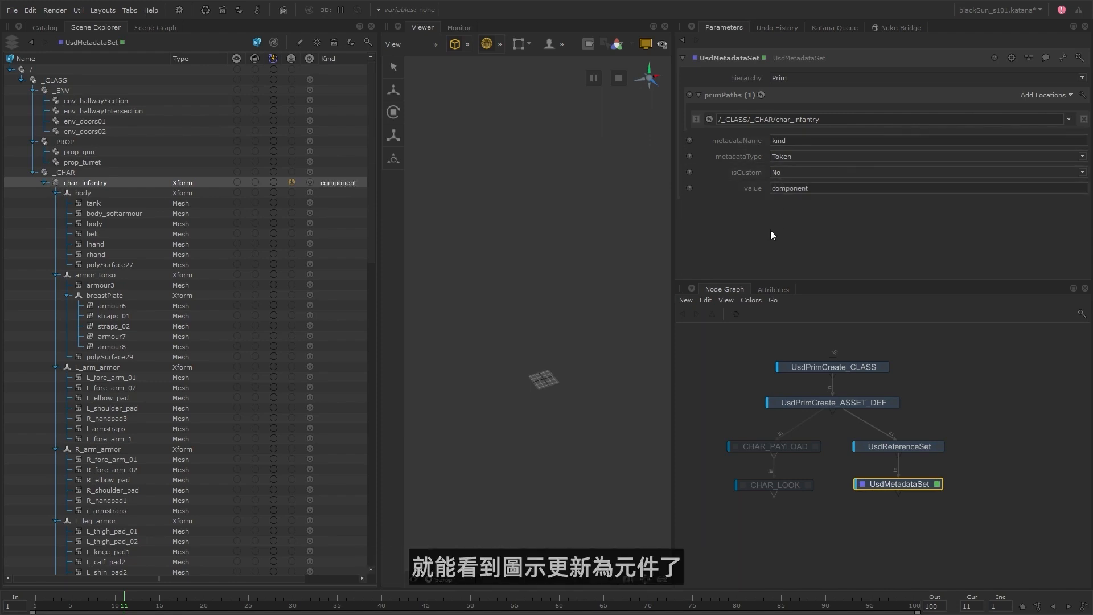
double_click(825, 188)
text(group)
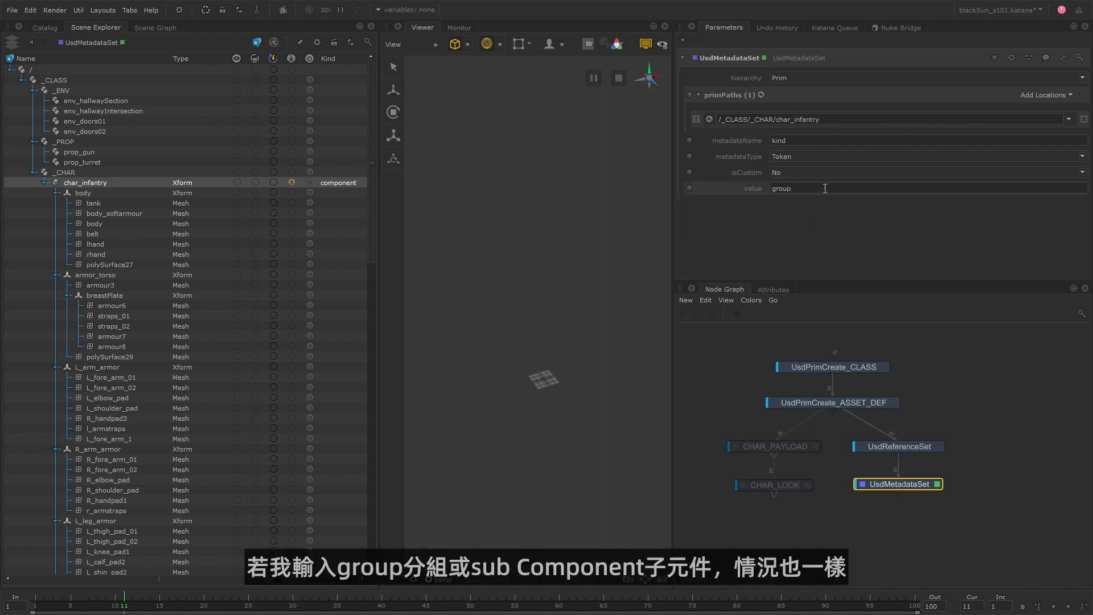
key(Return)
Set the kind value of char_infantry to subcomponent in UsdMetadataSet.
double_click(825, 188)
text(subcomponent)
key(Return)
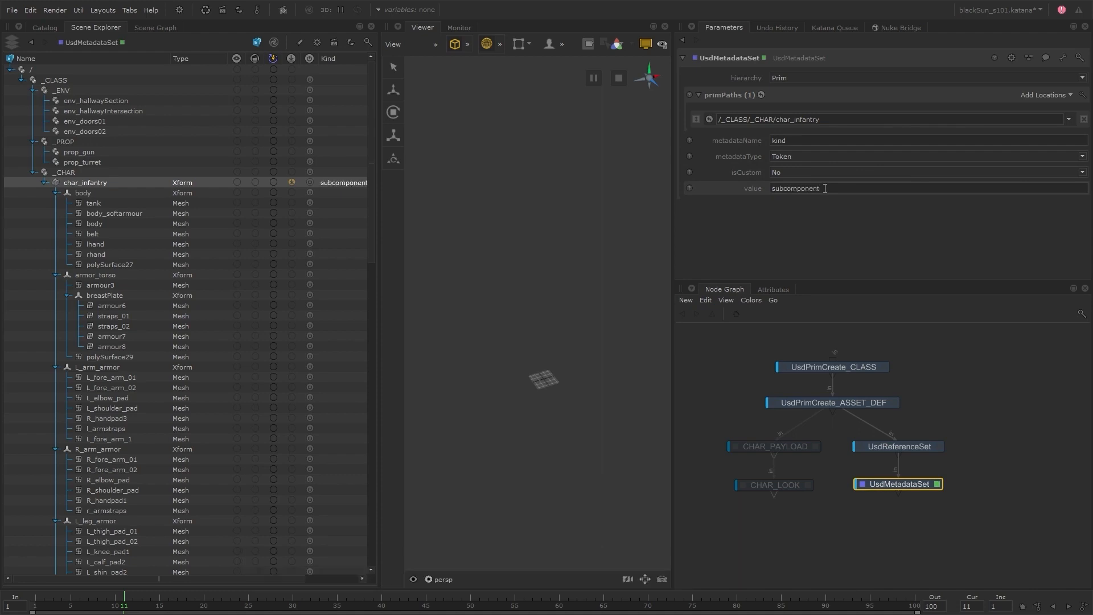
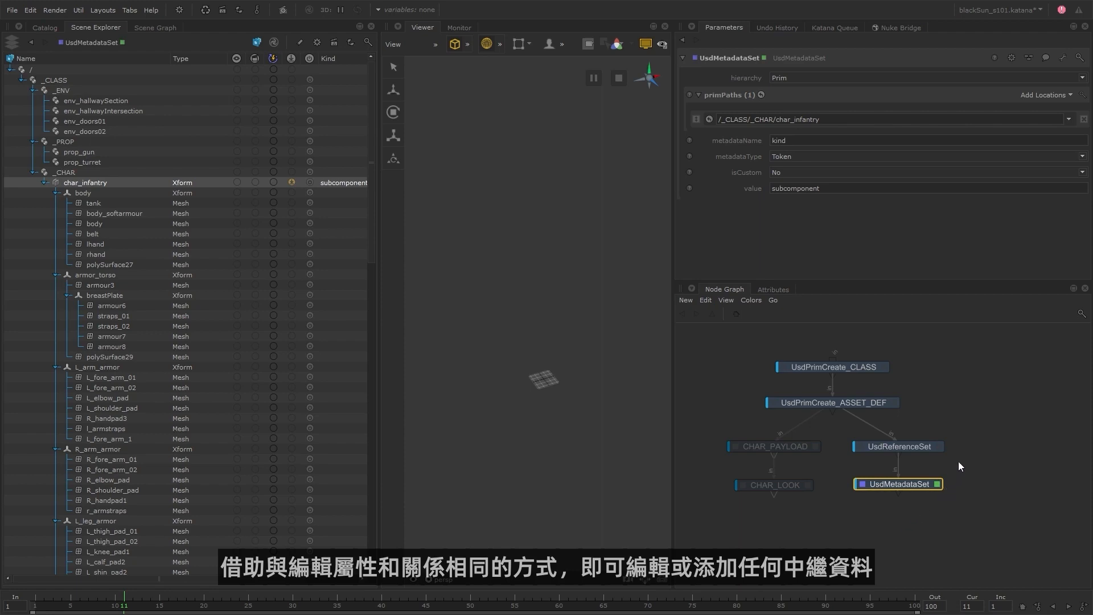
Delete the UsdReferenceSet and UsdMetadataSet nodes and re-enable CHAR_PAYLOAD and CHAR_LOOK, aligned directly below UsdPrimCreate_ASSET_DEF.
drag(958, 445, 923, 498)
key(Delete)
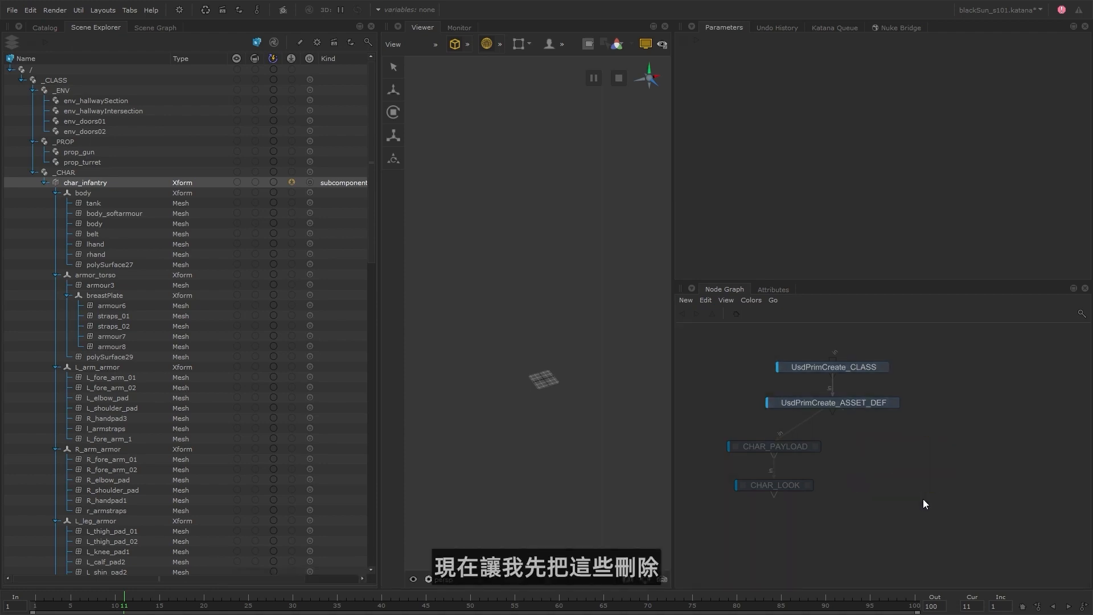
double_click(782, 485)
shift+click(801, 444)
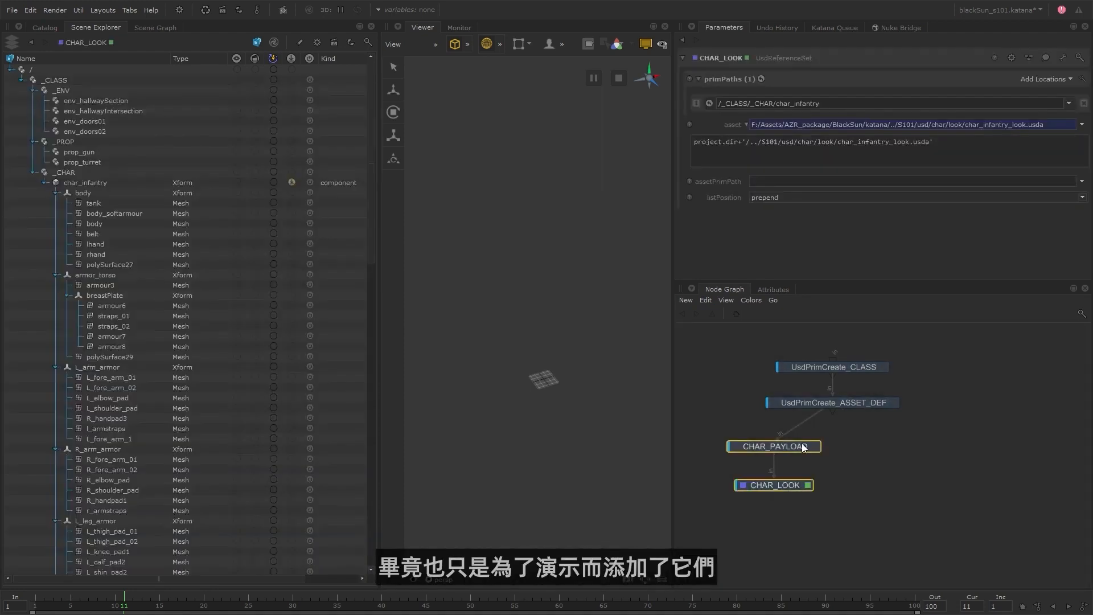
drag(803, 448, 864, 443)
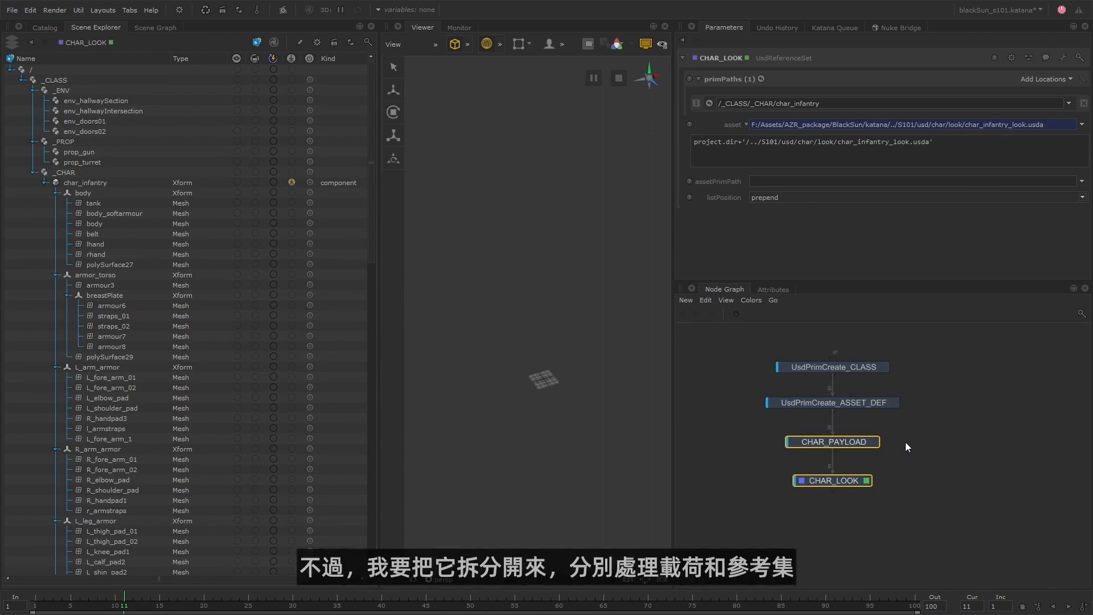
click(894, 440)
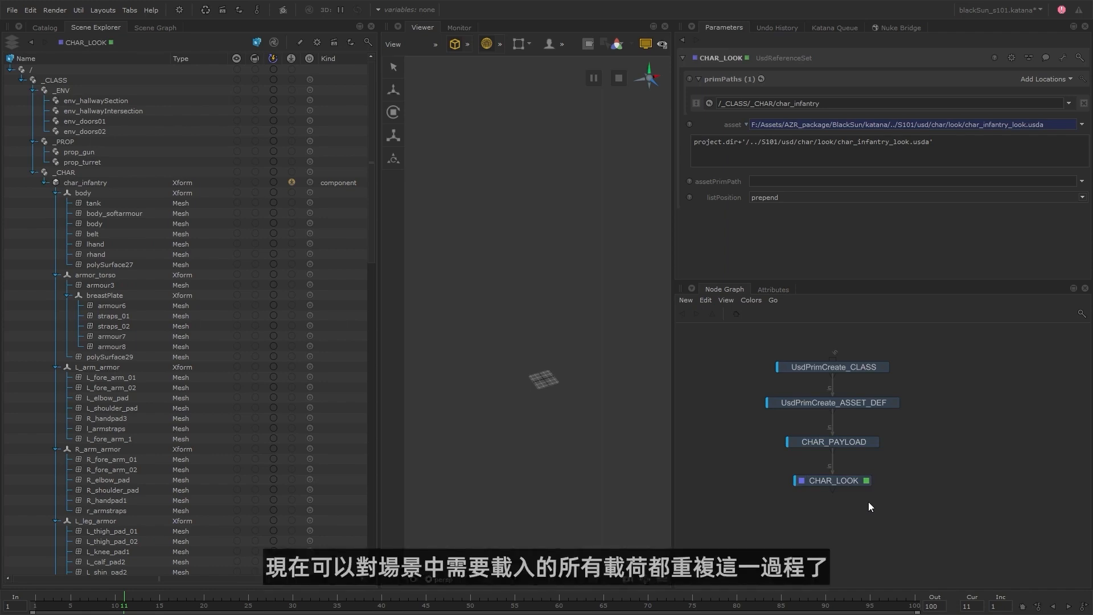
Insert a UsdPayloadSet node between CHAR_PAYLOAD and CHAR_LOOK and rename it PROP_Gun_PAYLOAD.
drag(850, 485, 850, 498)
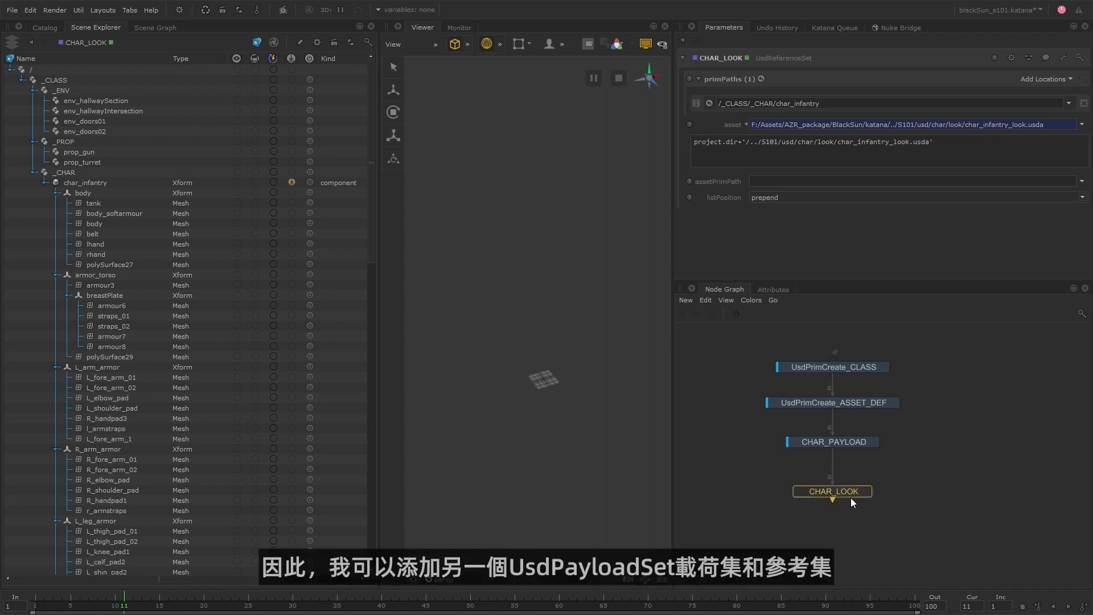
click(852, 444)
key(Tab)
text(usdpay)
key(Return)
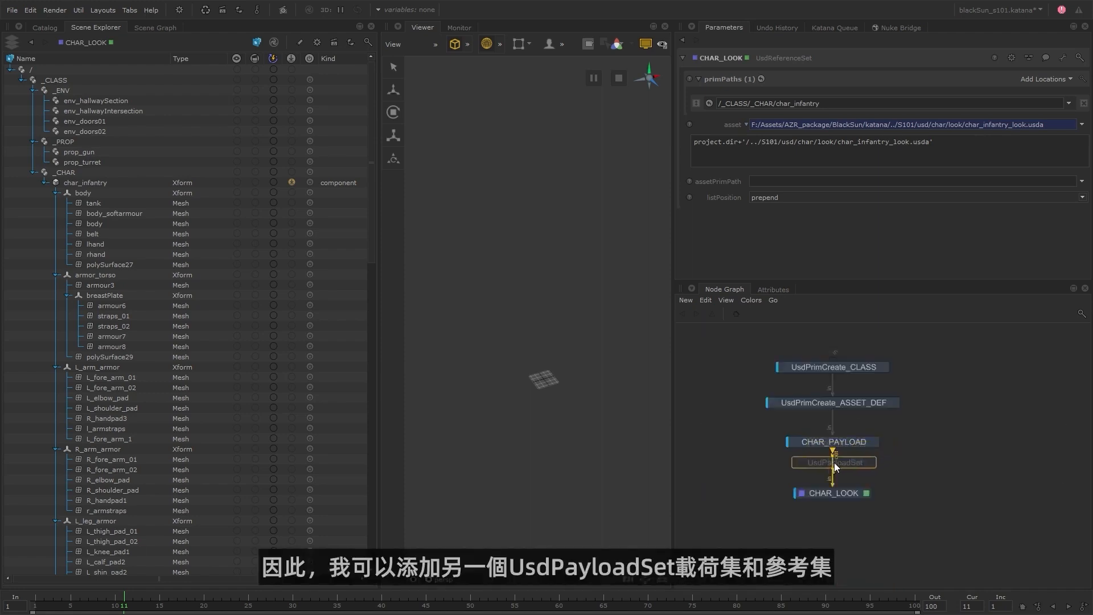
click(831, 464)
click(47, 184)
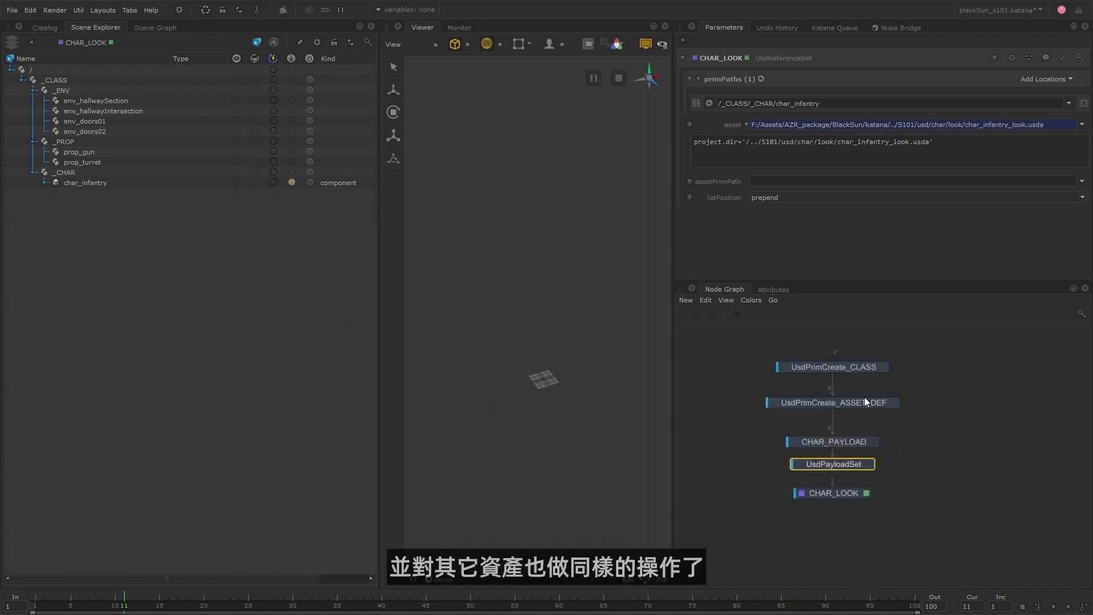
double_click(857, 464)
text(PROP_Gun_PAYLOAD)
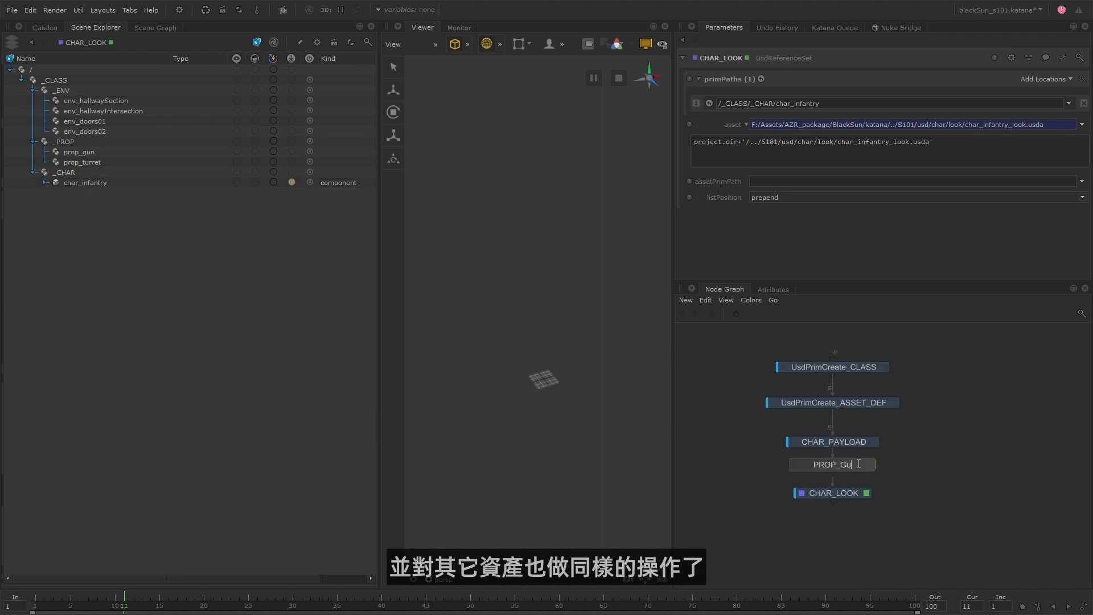
key(Return)
drag(858, 490, 857, 500)
Target /_CLASS/_PROP/prop_gun in PROP_Gun_PAYLOAD and load prop_InfantryGun__payload.usd as its asset.
click(881, 465)
middle_drag(79, 152, 763, 105)
click(1081, 125)
click(1043, 141)
click(341, 213)
click(340, 214)
double_click(435, 254)
double_click(436, 255)
click(505, 241)
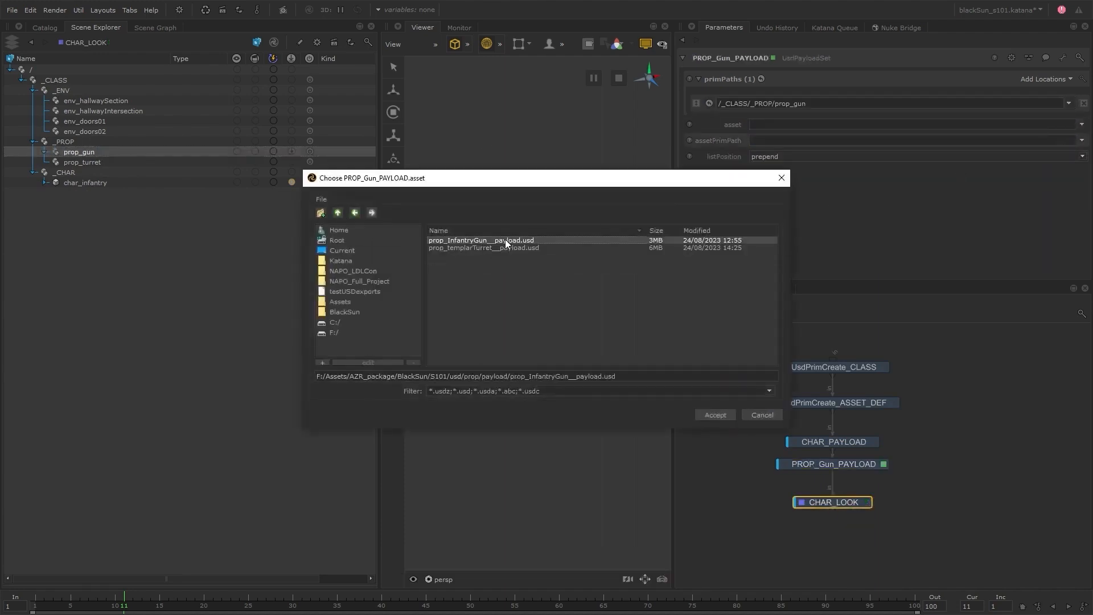
click(712, 415)
Make the PROP_Gun_PAYLOAD asset path a relative expression: project.dir+'/../S101/usd/prop/payload/prop_InfantryGun__payload.usd'.
right_click(795, 125)
click(825, 172)
click(818, 143)
key(shift+Home)
text(project.dir+/..)
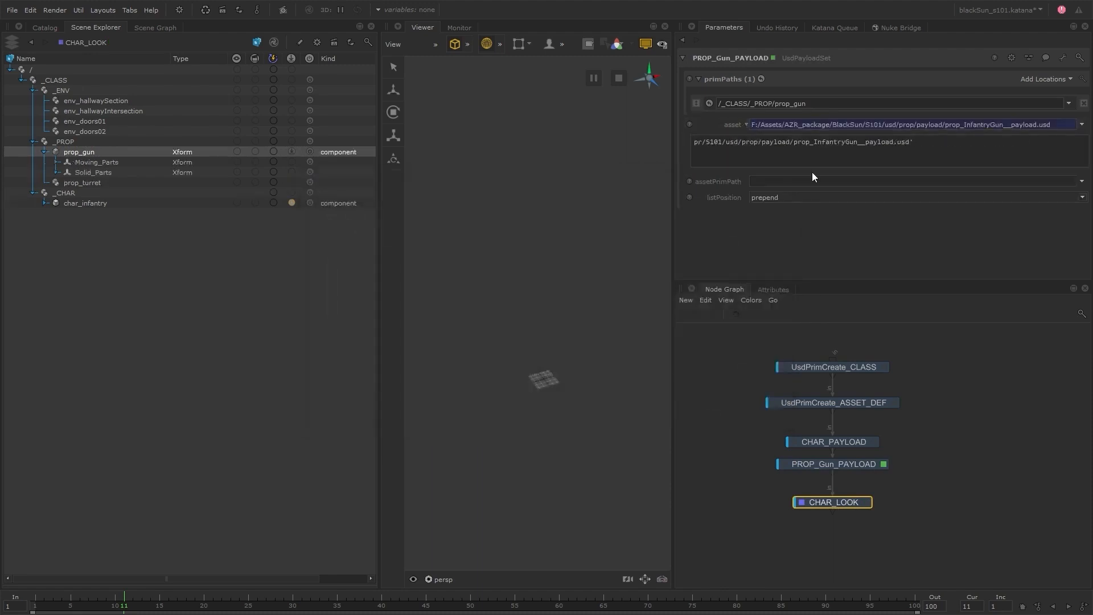
Add a UsdReferenceSet node below CHAR_LOOK and make it the viewed and edited node.
key(Tab)
text(usdref)
key(Return)
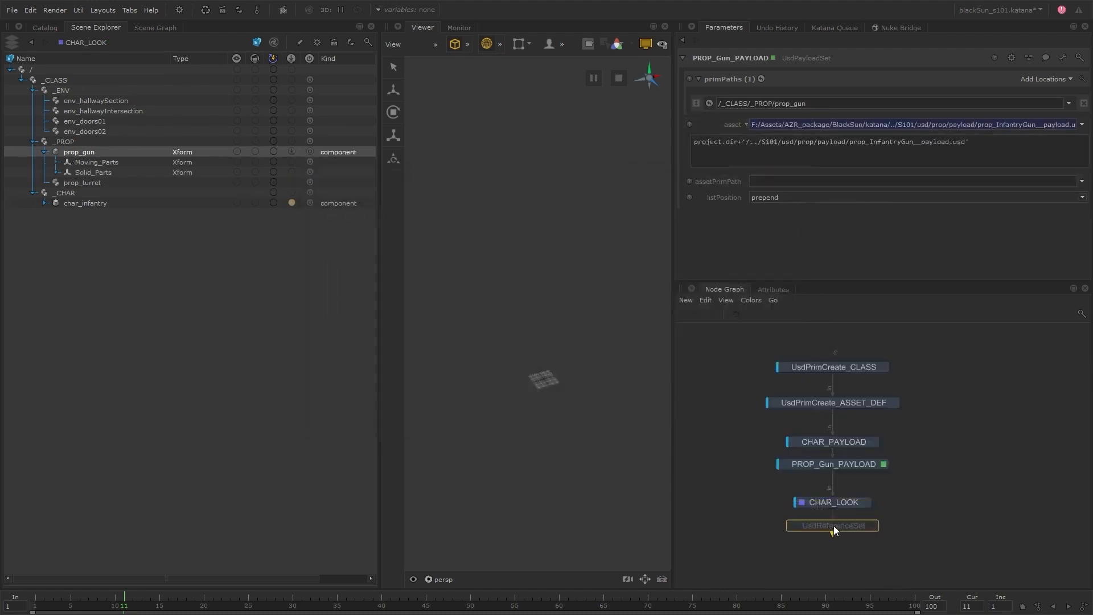
click(833, 525)
key(e)
key(v)
Target /_CLASS/_PROP/prop_gun in UsdReferenceSet and load prop_InfantryGun_look.usda as its asset.
middle_drag(124, 155, 711, 107)
click(1081, 125)
click(1058, 135)
click(340, 214)
double_click(441, 247)
click(490, 240)
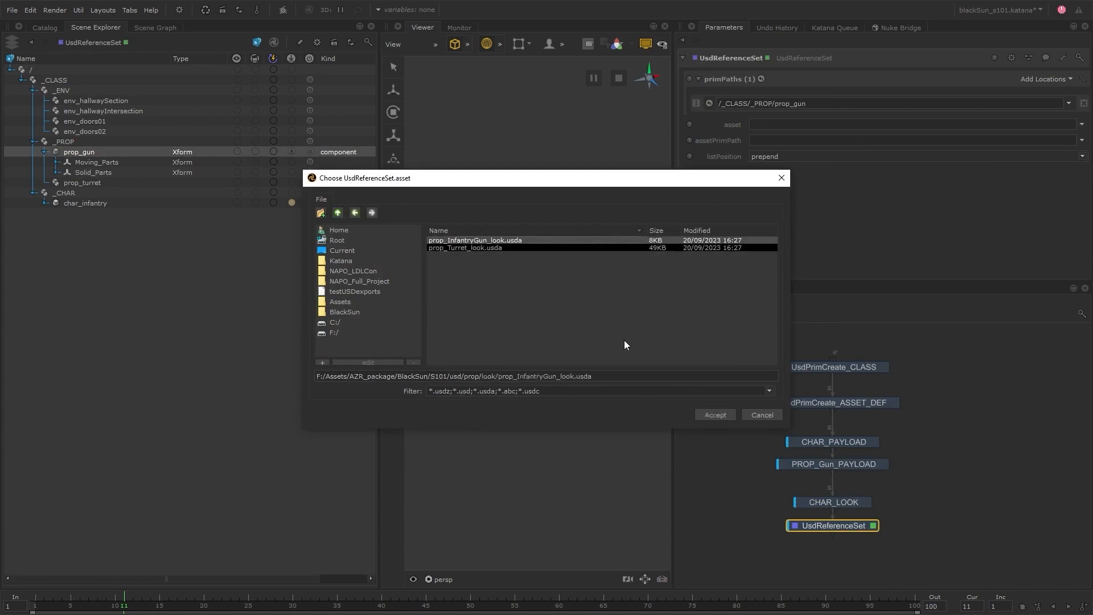
click(713, 415)
Make the UsdReferenceSet asset path a relative expression: project.dir+'/../S101/usd/prop/look/prop_InfantryGun_look.usda'.
right_click(790, 126)
click(803, 174)
drag(820, 142, 626, 141)
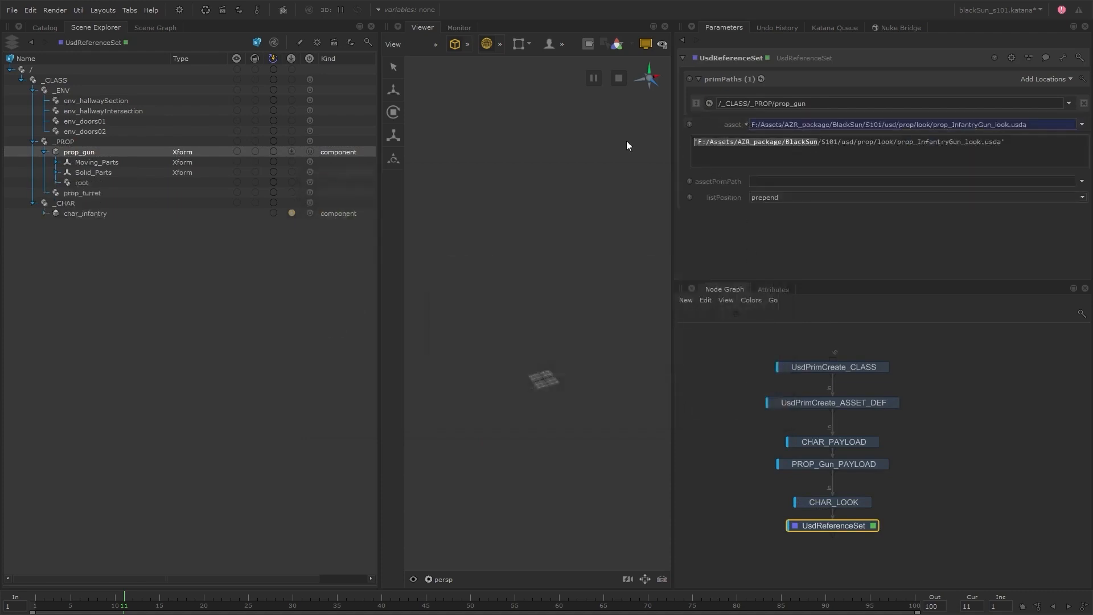
text(project.dir)
text(+'/../)
key(Return)
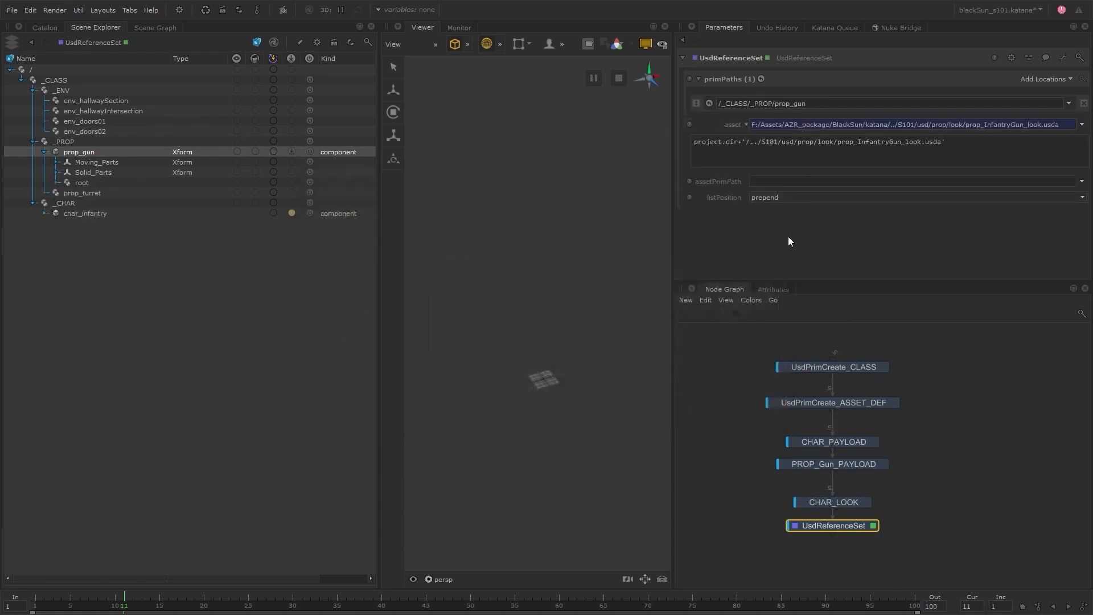
Expand root, materials and Gun under prop_gun to examine the referenced gun materials.
click(57, 183)
click(67, 192)
click(80, 203)
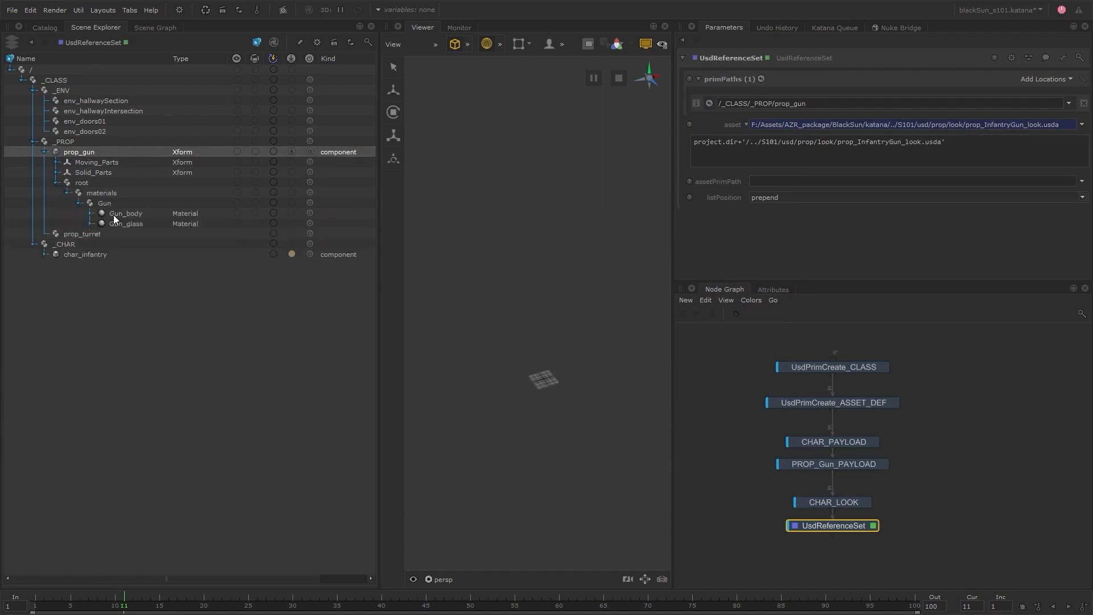
Rename the UsdReferenceSet node as PROP_Gun_LOOK.
double_click(848, 524)
text(PROP_Gun_LOOK)
key(Return)
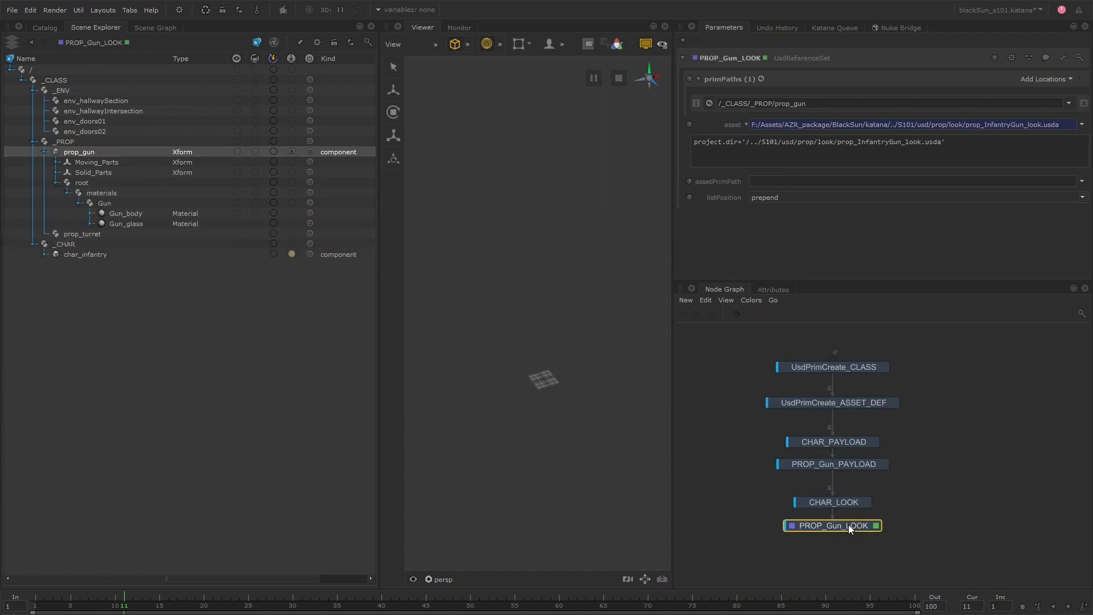
Add a GroupStack node below PROP_Gun_LOOK and rename it Payload_STACK.
click(903, 521)
key(Tab)
text(groupstack)
key(Return)
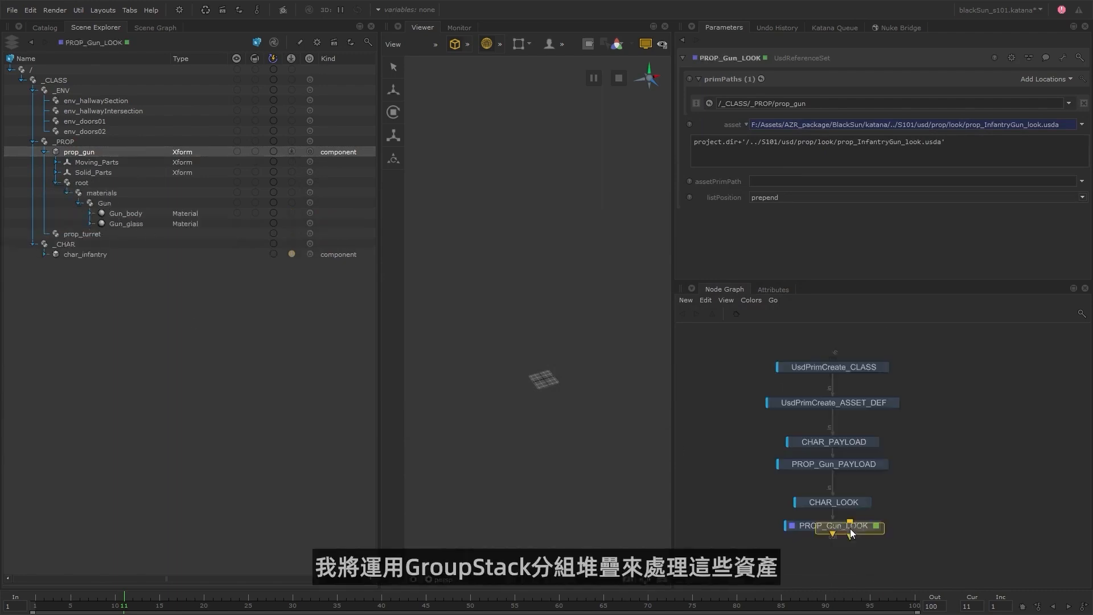
click(831, 554)
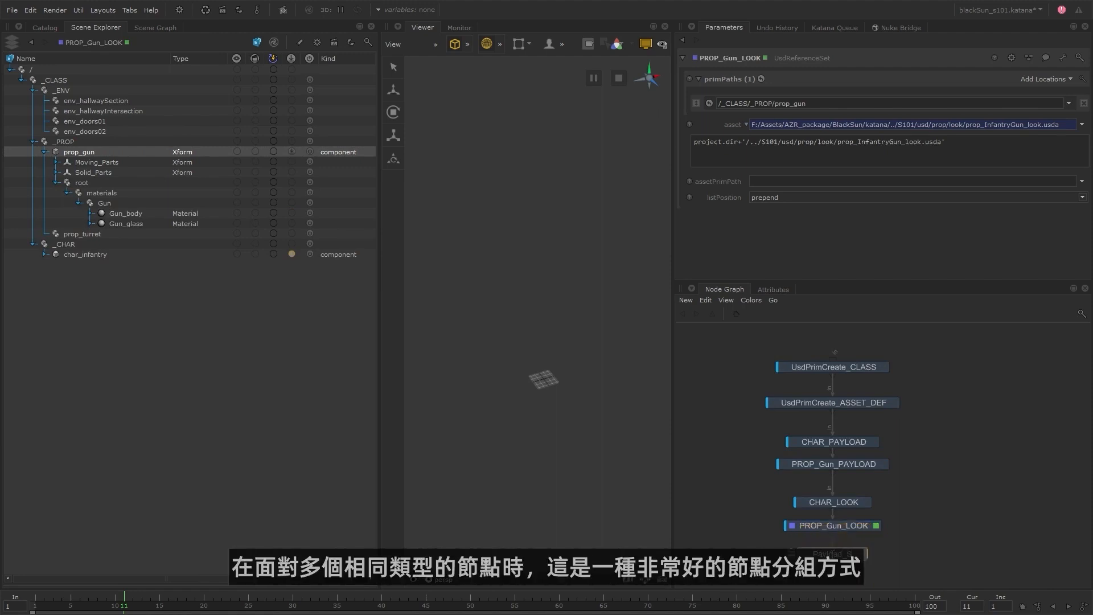
double_click(832, 555)
text(Payload_STACK)
key(Return)
Move the CHAR_PAYLOAD and PROP_Gun_PAYLOAD nodes together into Payload_STACK.
click(854, 443)
click(856, 461)
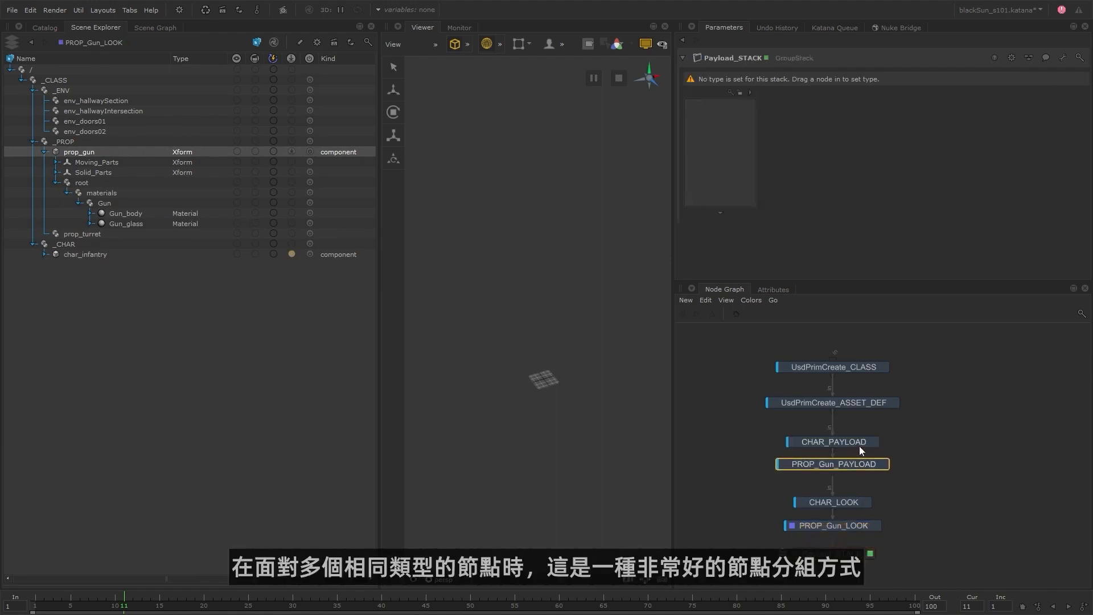
shift+click(856, 444)
drag(856, 442, 712, 119)
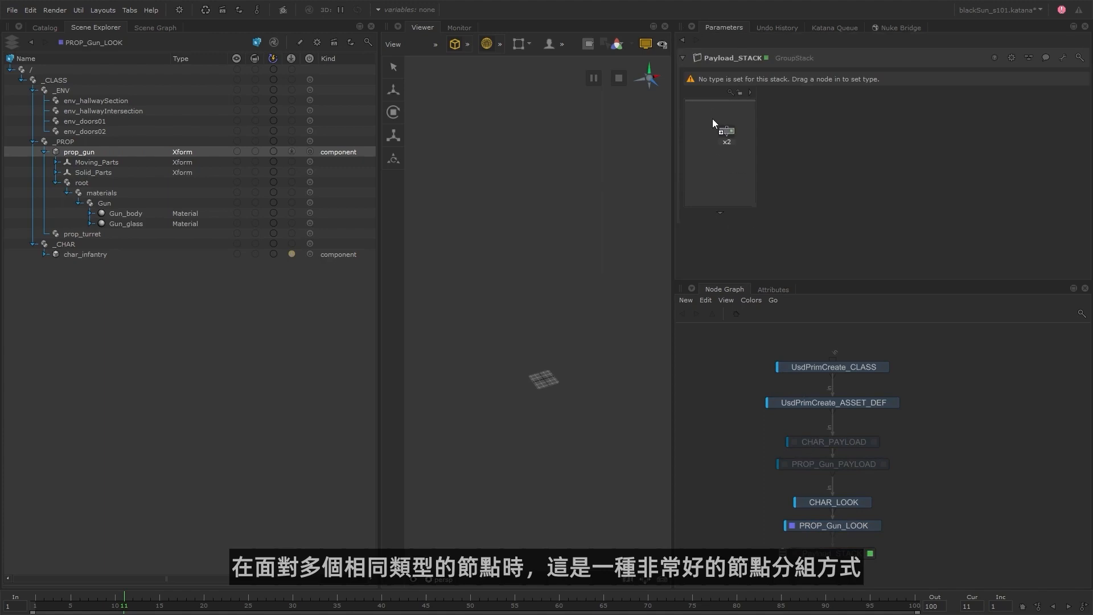
click(833, 414)
View the scene from Payload_STACK and add a new UsdPayloadSet entry to the stack.
click(846, 505)
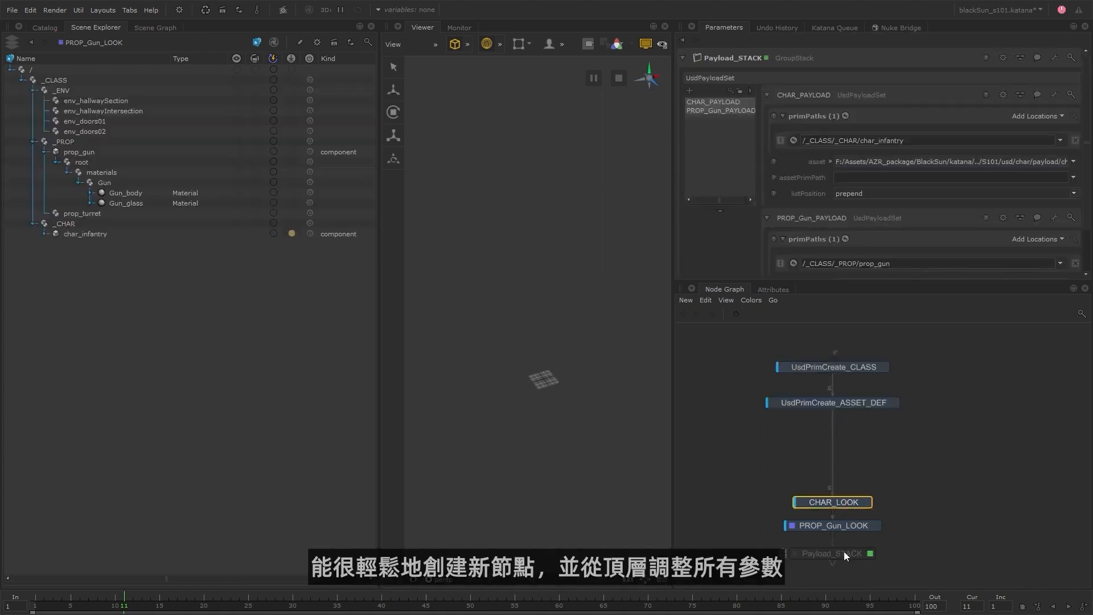
key(v)
click(718, 169)
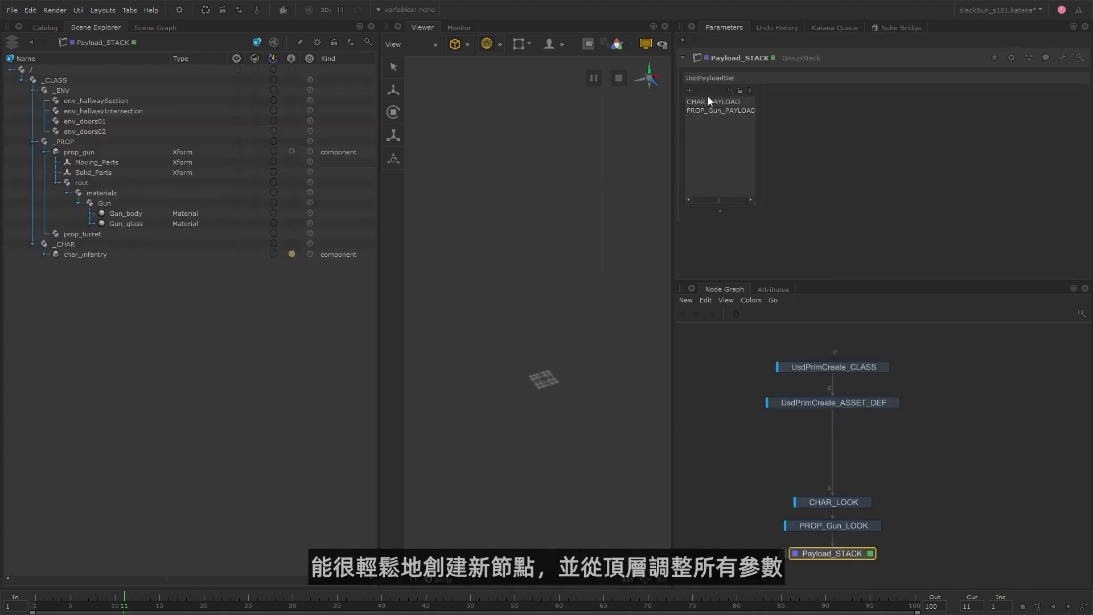
click(689, 91)
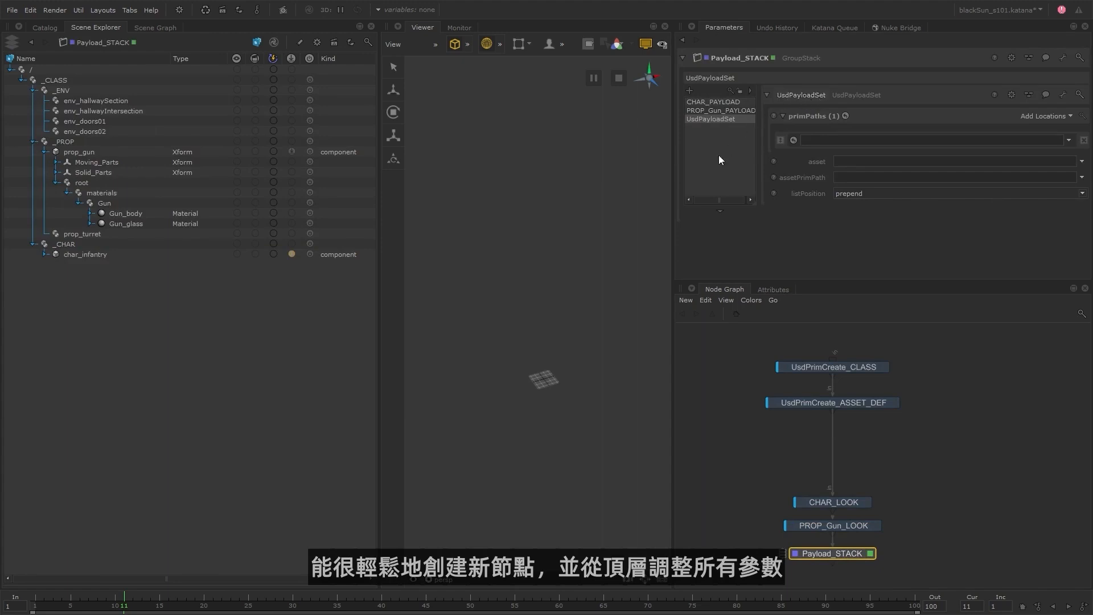
Reposition Payload_STACK between UsdPrimCreate_ASSET_DEF and CHAR_LOOK, and make PROP_Gun_LOOK the viewed and edited node.
click(851, 405)
drag(832, 554, 832, 460)
click(836, 526)
key(e)
key(v)
Add a second GroupStack node below PROP_Gun_LOOK, name it Look_STACK and open its parameters.
key(Tab)
text(g)
key(Return)
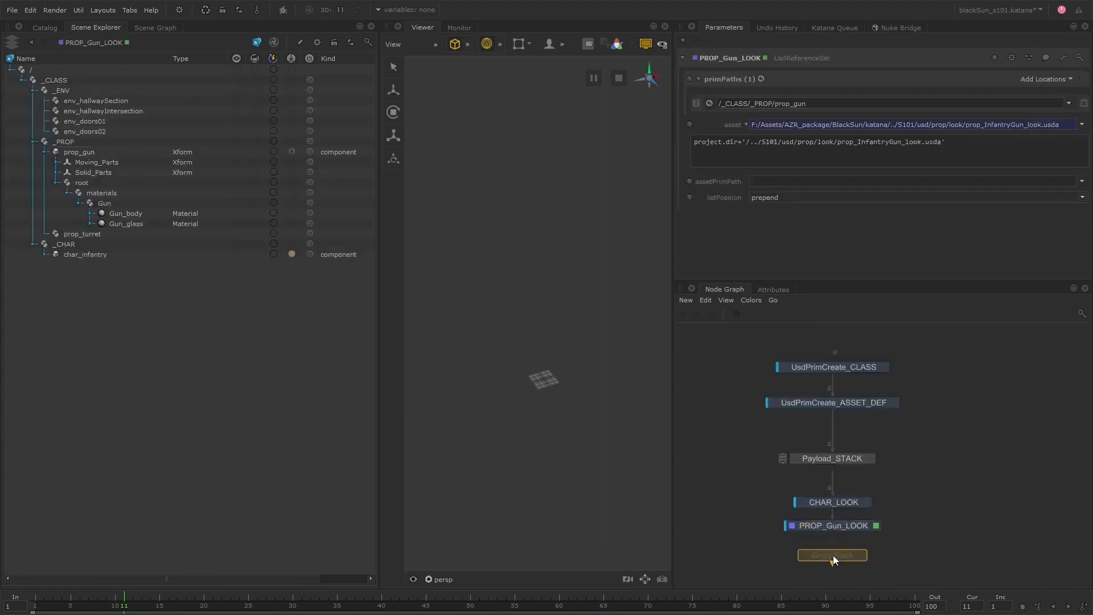
click(833, 556)
key(e)
key(v)
Move CHAR_LOOK and PROP_Gun_LOOK into Look_STACK and place that stack directly below Payload_STACK.
drag(768, 488, 843, 534)
shift+middle_drag(843, 529, 722, 123)
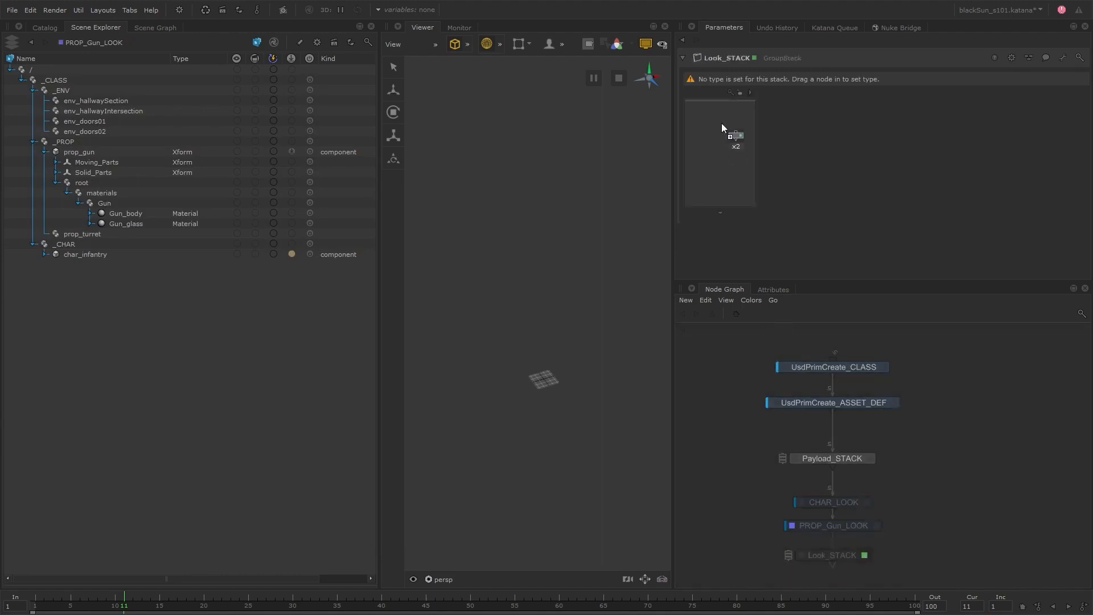
click(832, 465)
click(832, 550)
drag(858, 551, 857, 478)
Open Payload_STACK for editing and widen the parameter area.
click(870, 459)
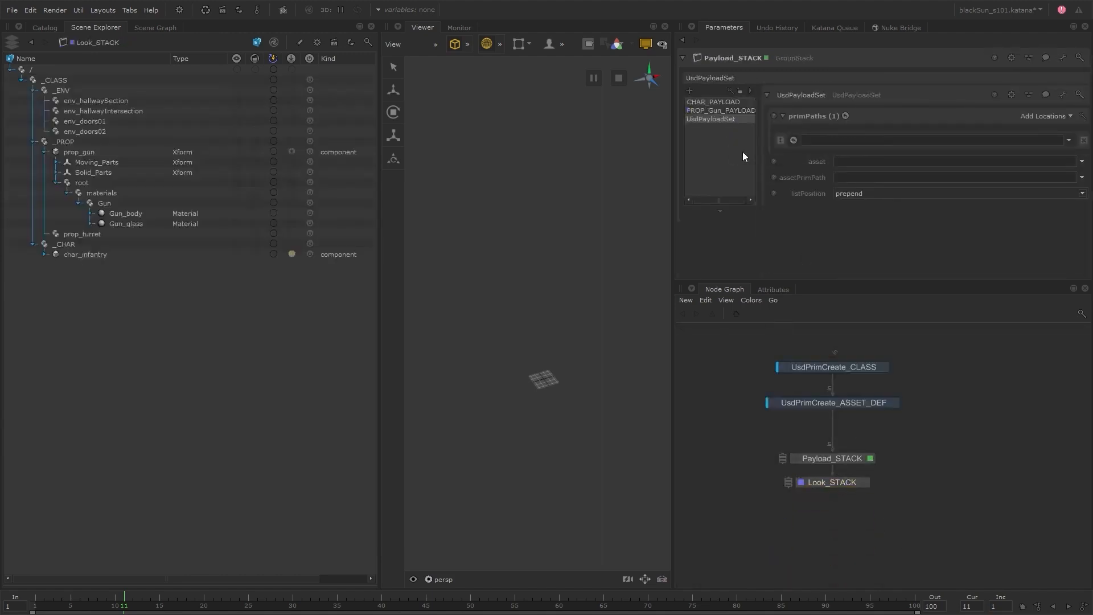
drag(678, 160, 615, 172)
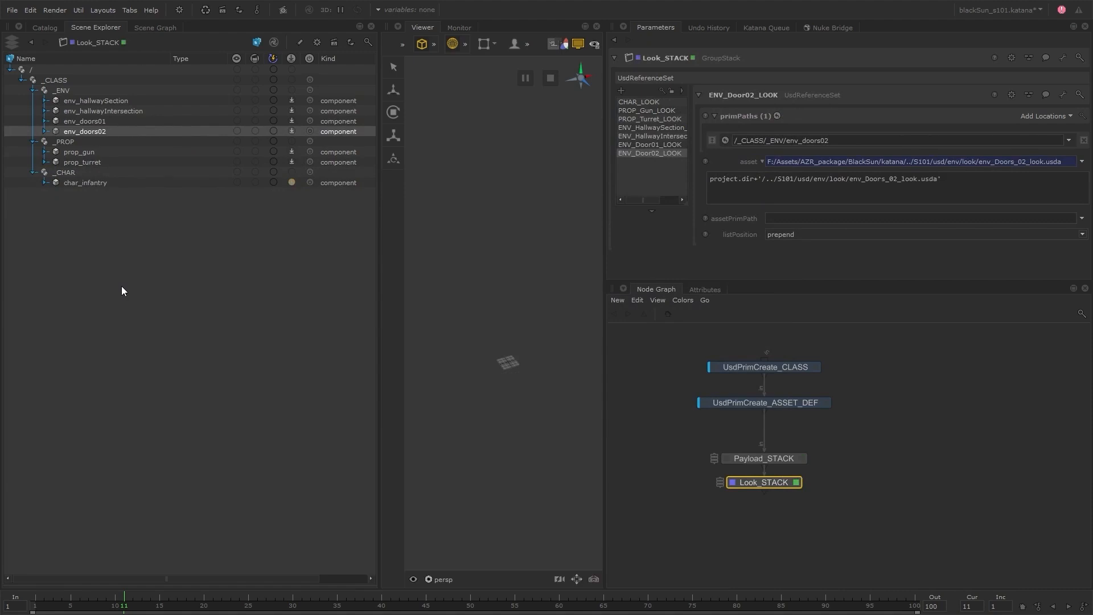
click(90, 183)
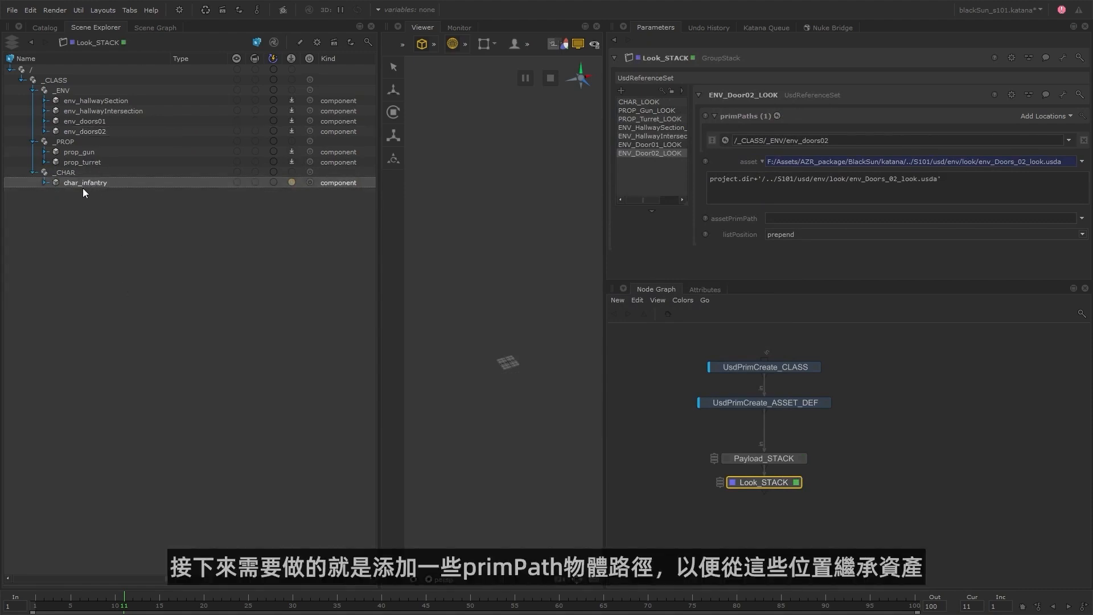
click(122, 218)
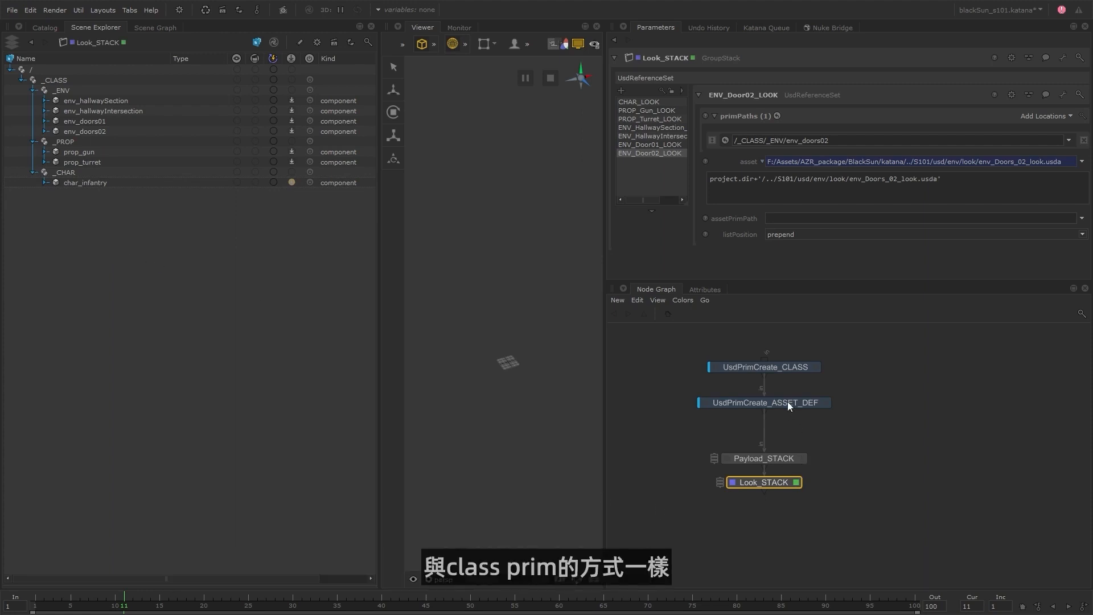
Insert a UsdPrimCreate node between UsdPrimCreate_ASSET_DEF and Payload_STACK and name it UsdPrimCreate_GEO_DEF.
click(813, 367)
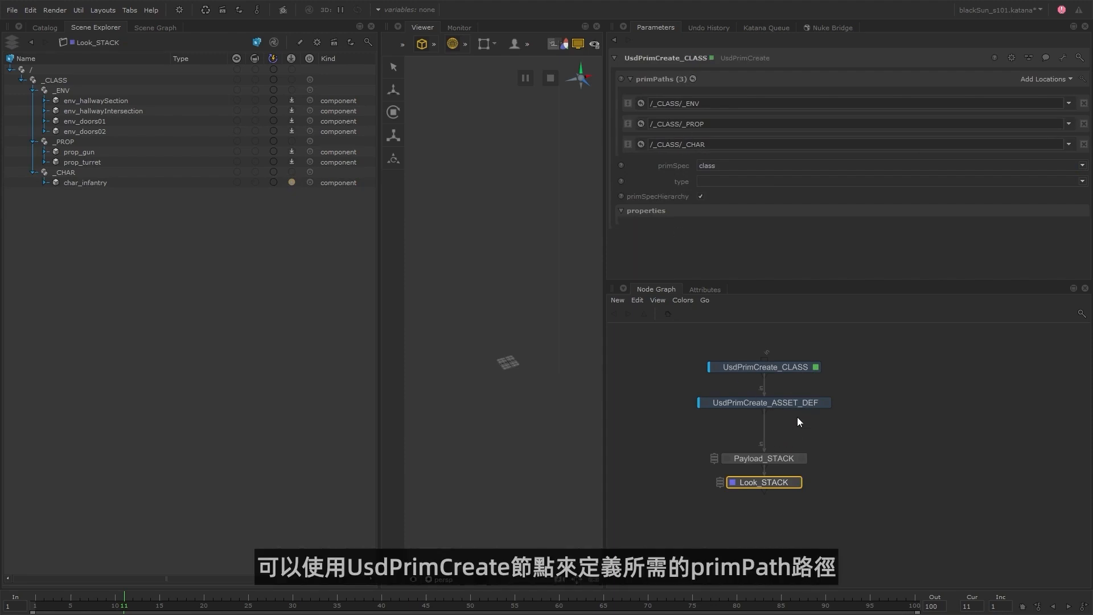
drag(787, 404, 787, 394)
key(u)
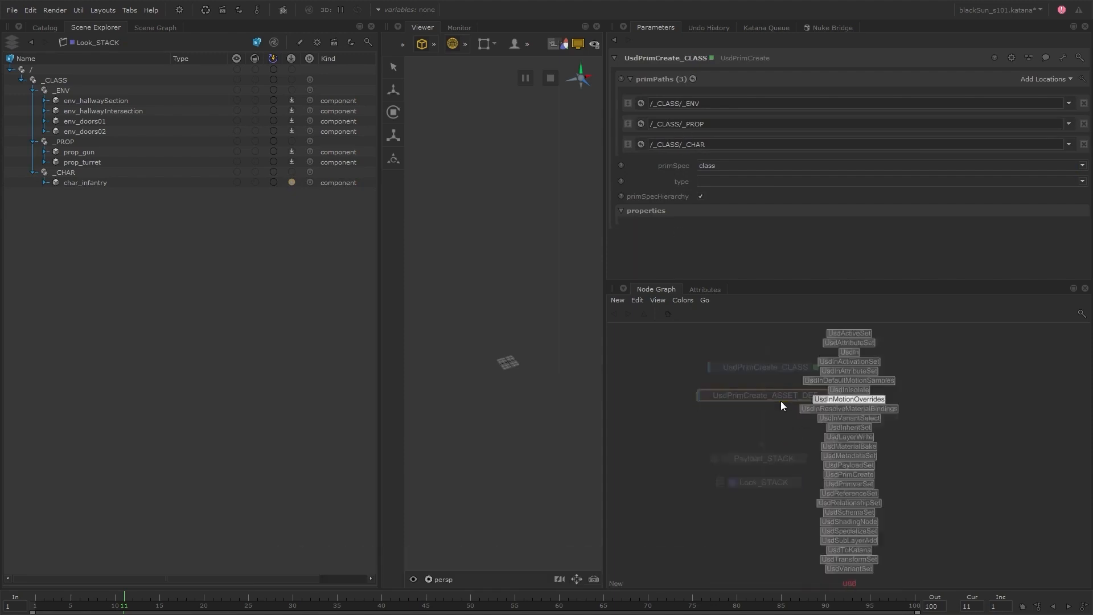
click(780, 401)
click(764, 422)
key(n)
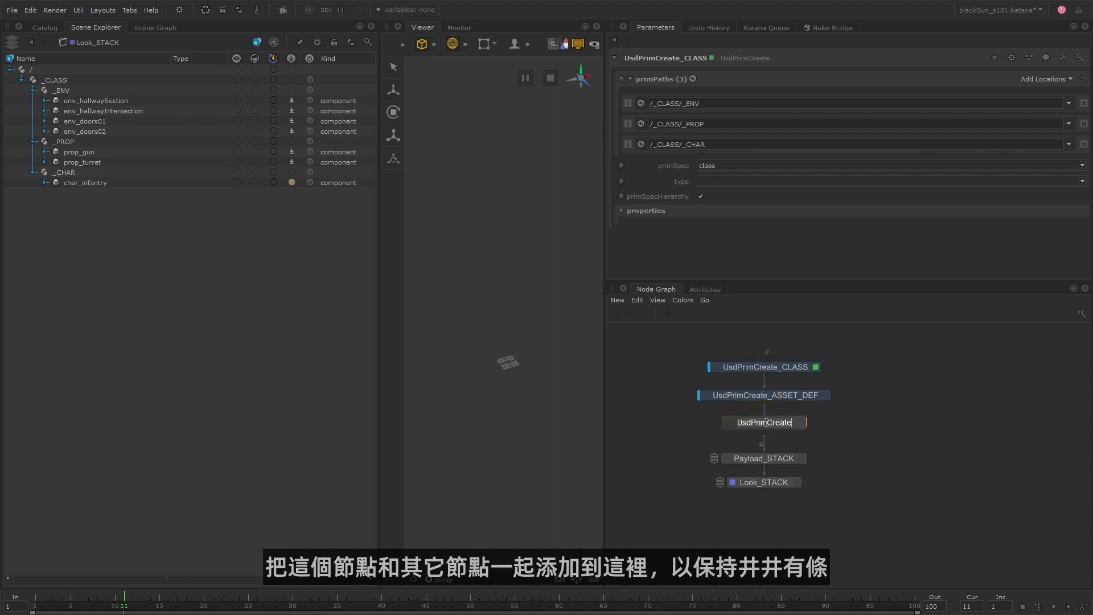
key(Right)
text(_GEO_DEF)
key(Return)
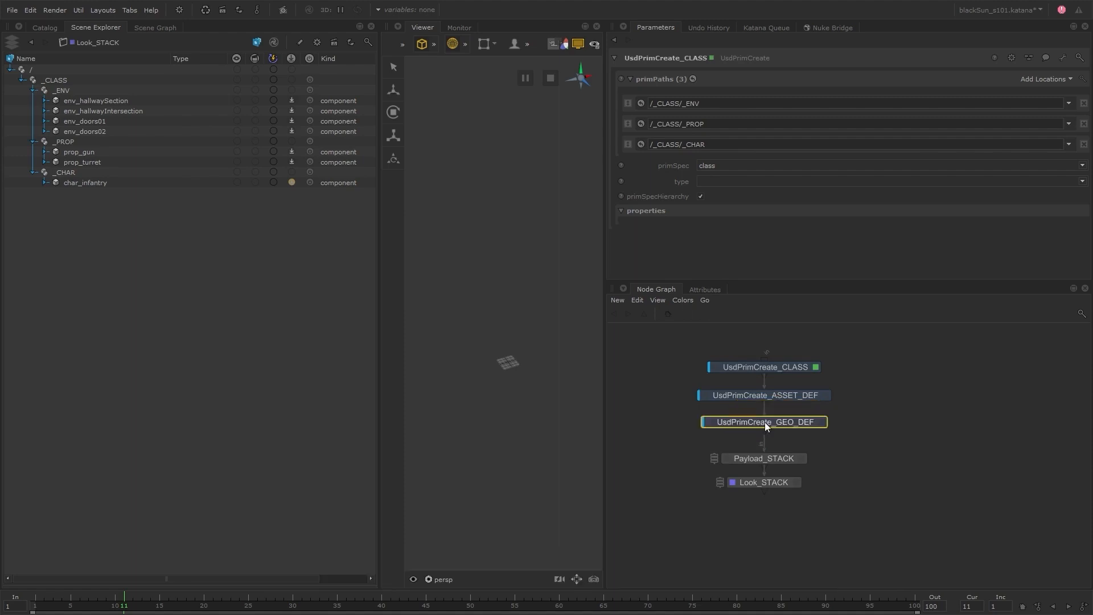
Edit UsdPrimCreate_GEO_DEF to define the prim paths /GEO/ENV, /GEO/PROP and /GEO/CHAR.
click(821, 422)
click(690, 101)
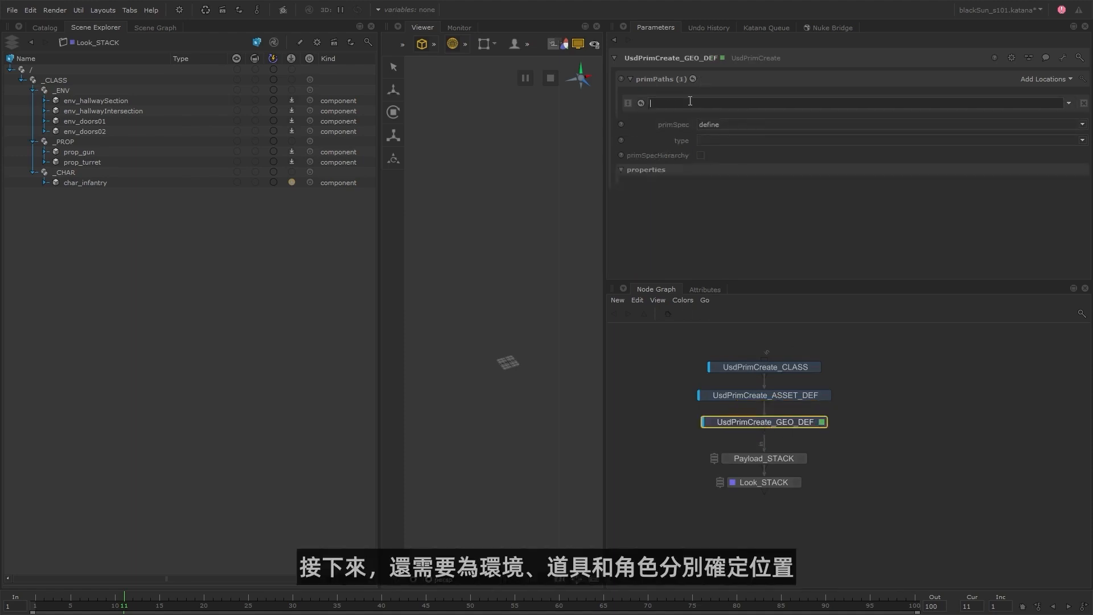
text(/GEO/ENV)
click(1031, 80)
click(1034, 79)
click(661, 121)
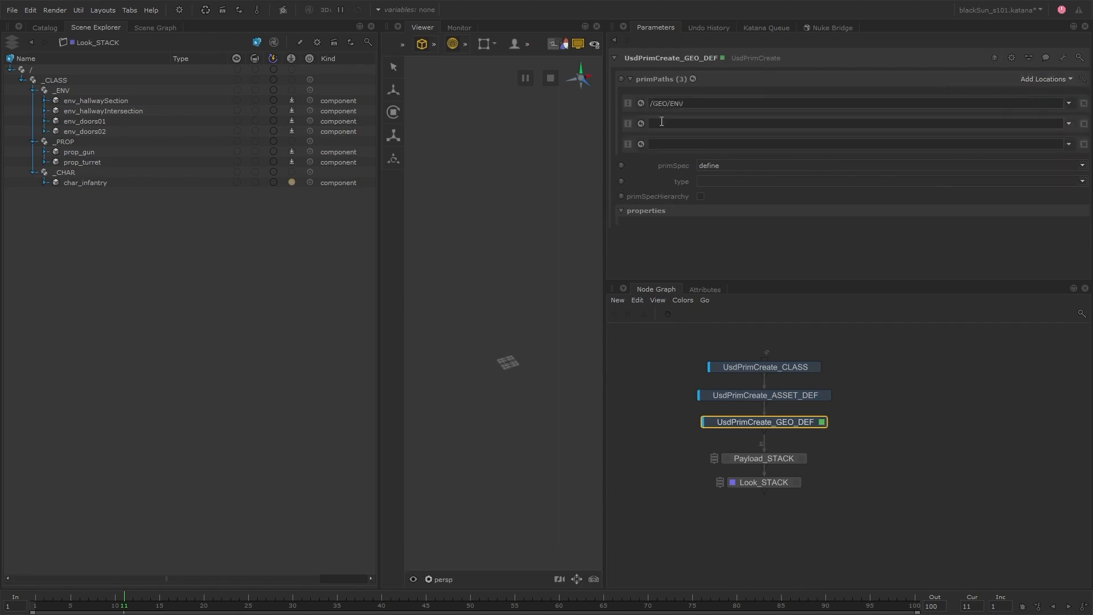
text(/GEO/PROP)
click(660, 143)
text(/GEO/CHAR)
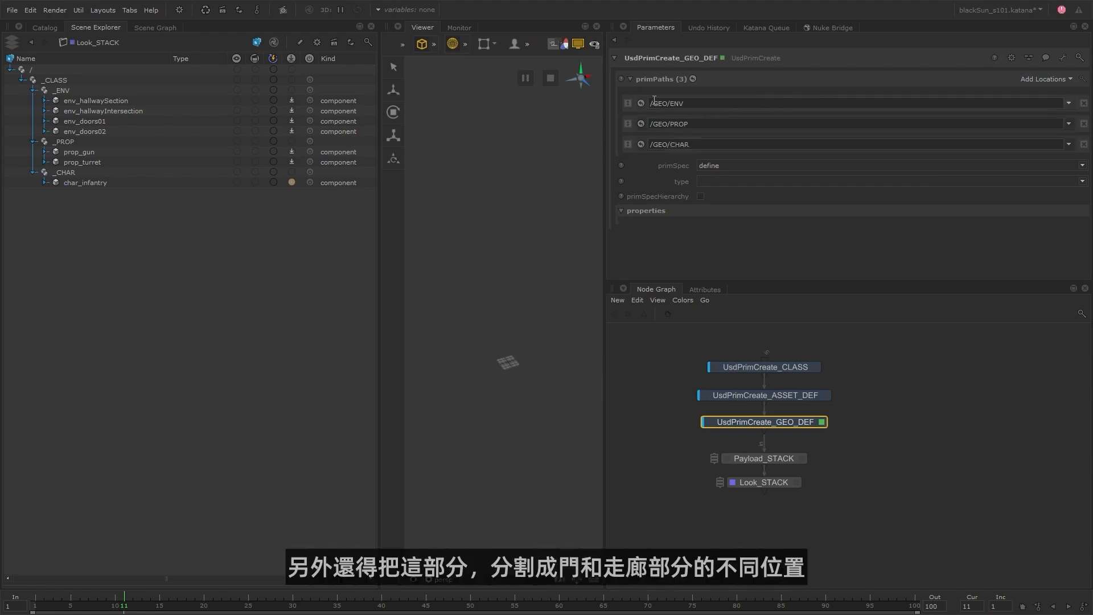
Split the environment path into /GEO/ENV/DOORS and /GEO/ENV/HALLWAY, with DOORS first in the prim path list.
click(1046, 80)
click(1022, 95)
double_click(676, 105)
key(ctrl+c)
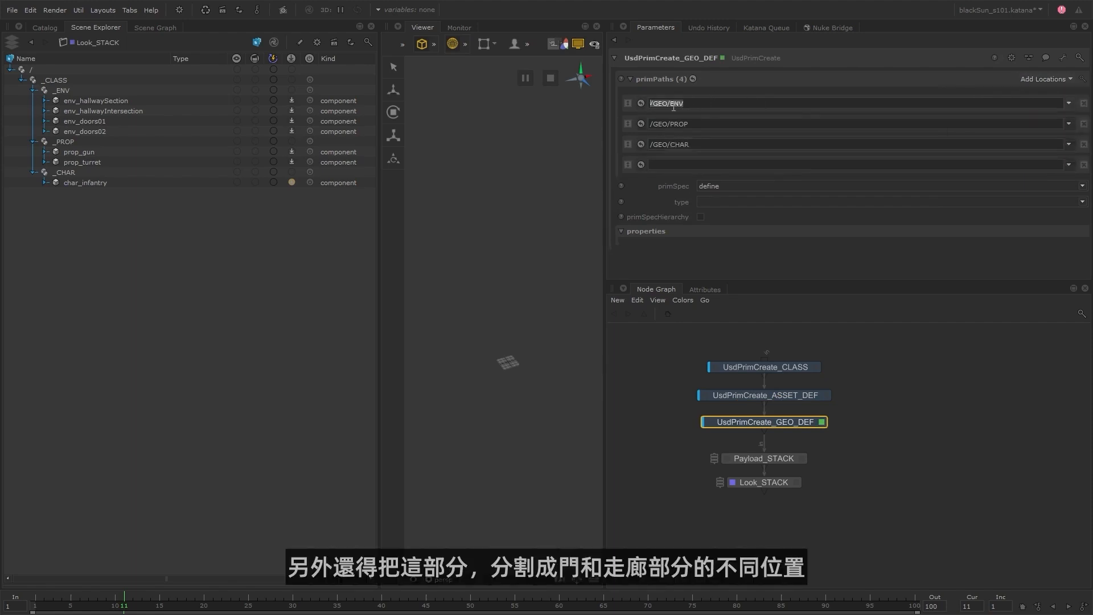
click(683, 165)
key(ctrl+v)
text(/DOORS)
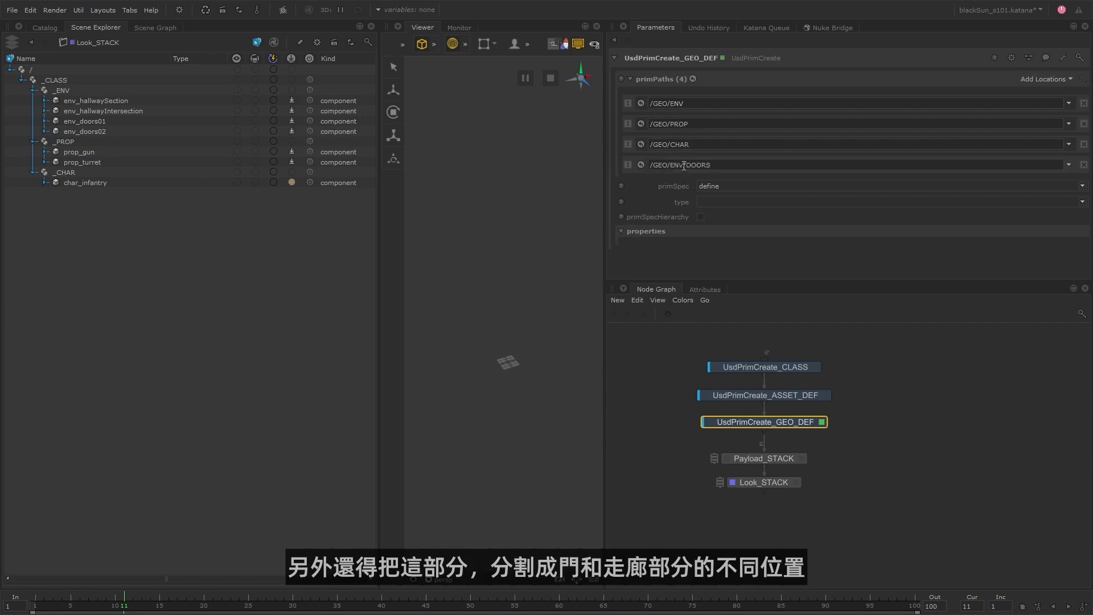
click(692, 103)
text(/HALLWAY)
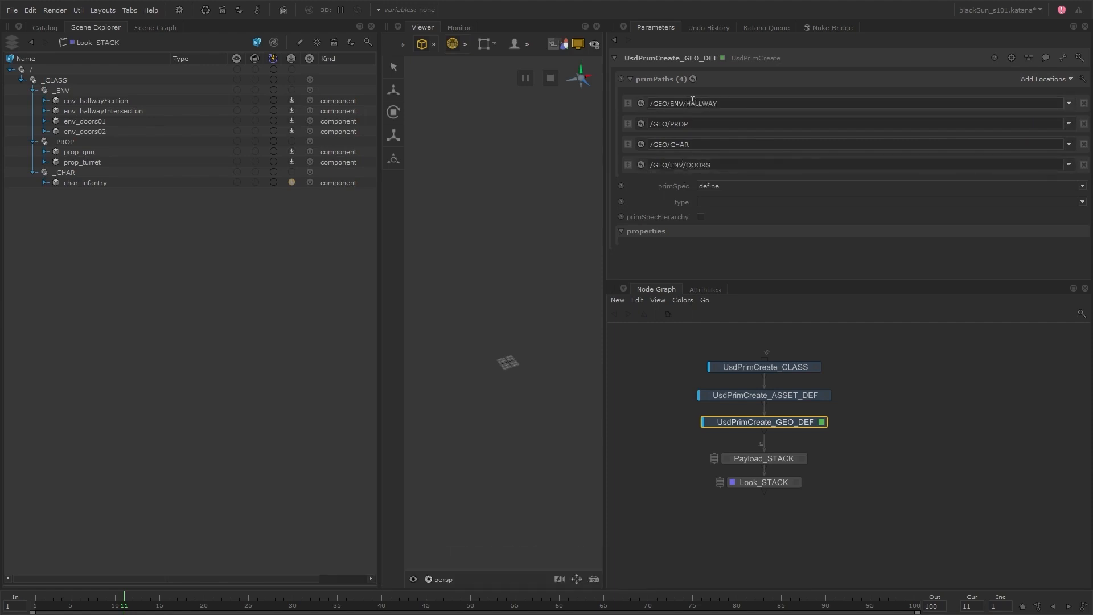
drag(628, 165, 629, 95)
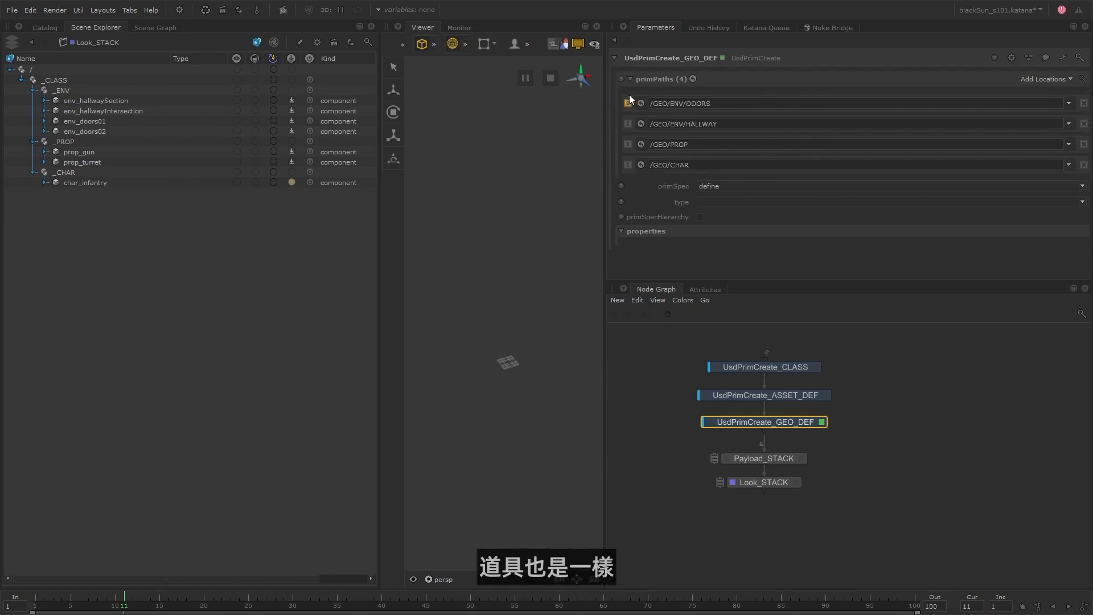
Split the prop path into /GEO/PROP/TURRET and /GEO/PROP/GUN, placing GUN directly below TURRET in the list.
click(697, 144)
click(1043, 79)
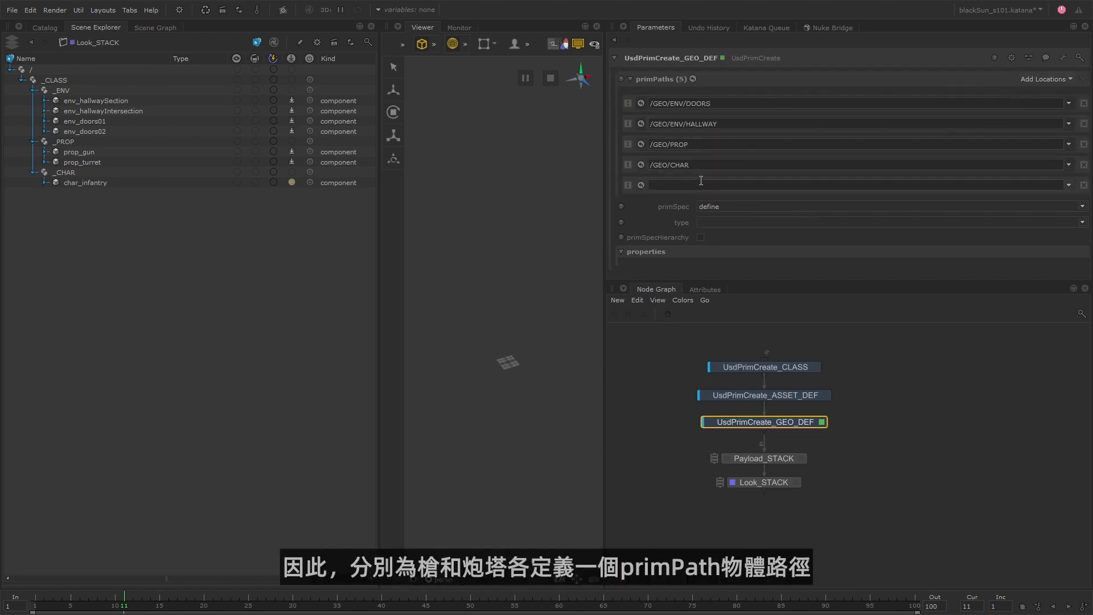
triple_click(700, 144)
text(/GUN)
click(700, 145)
text(/TURRET)
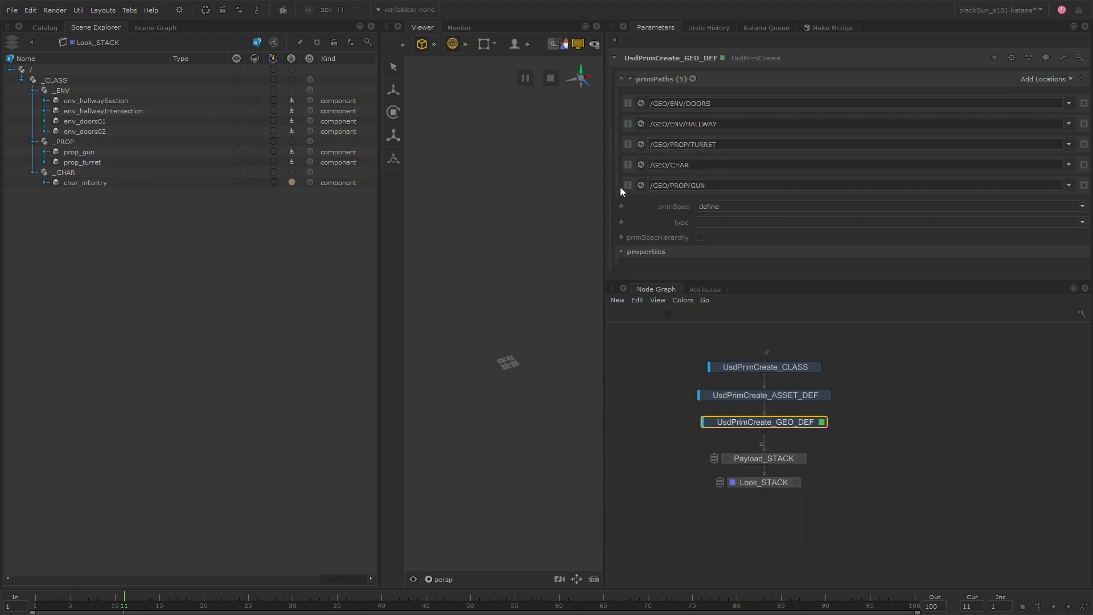
drag(626, 185, 630, 155)
Enable primSpecHierarchy for the geometry definitions and fully expand the GEO location in the scene hierarchy.
click(700, 238)
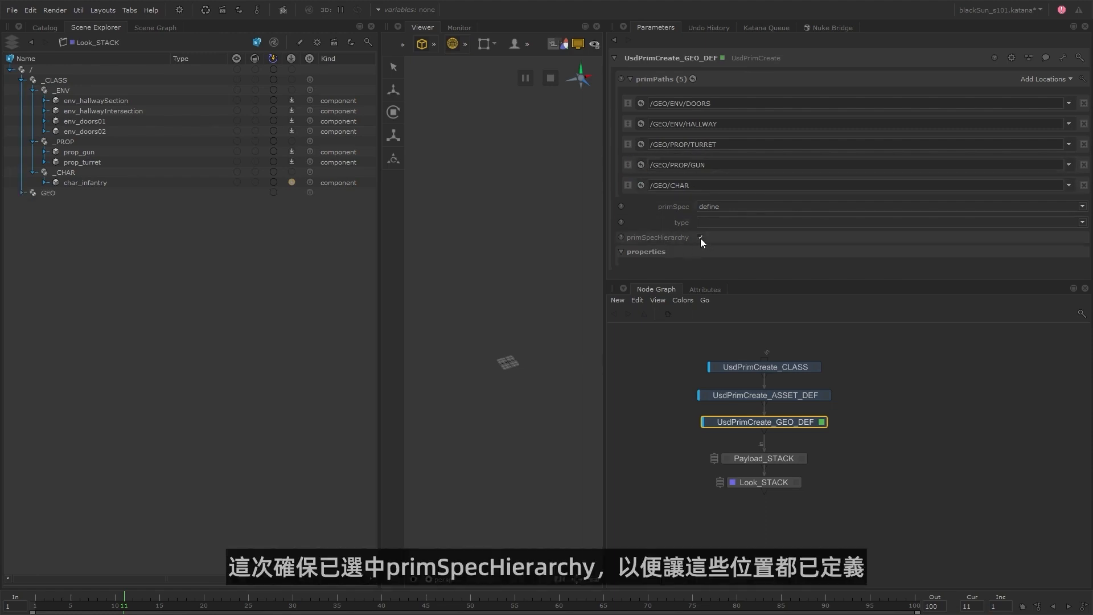
right_click(51, 193)
click(81, 199)
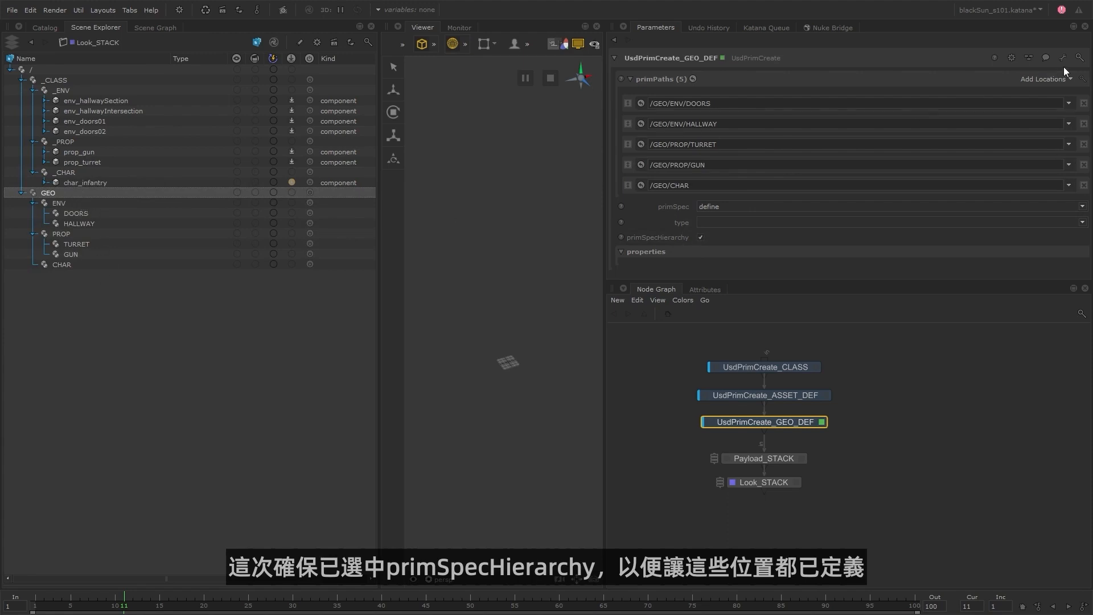
Add a /CAM prim path to UsdPrimCreate_GEO_DEF for the camera.
click(1046, 80)
click(1006, 91)
text(/)
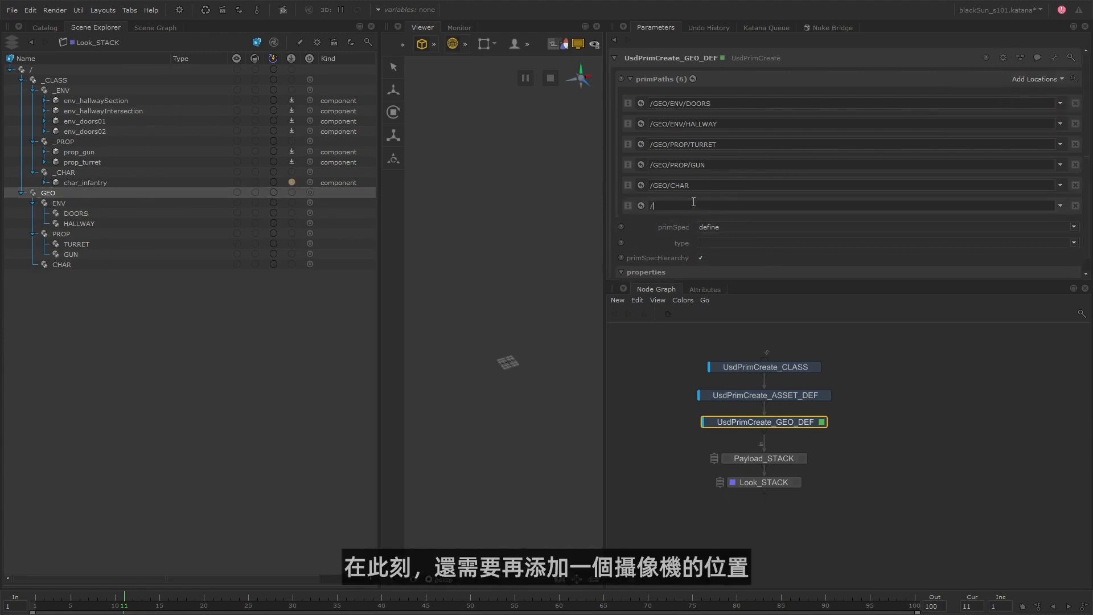
text(CAM)
key(Return)
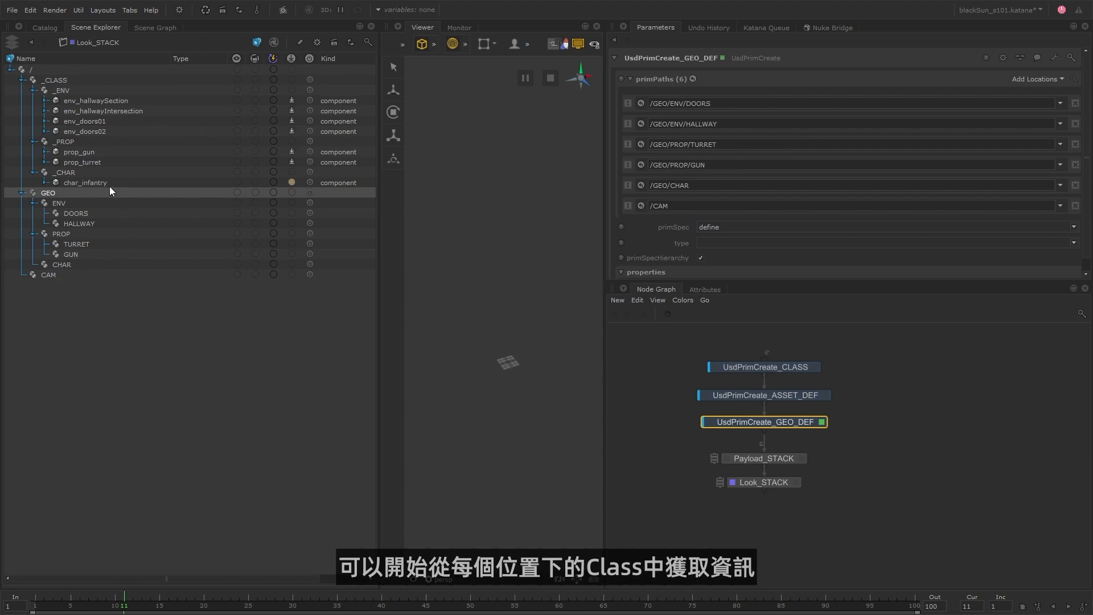
click(80, 264)
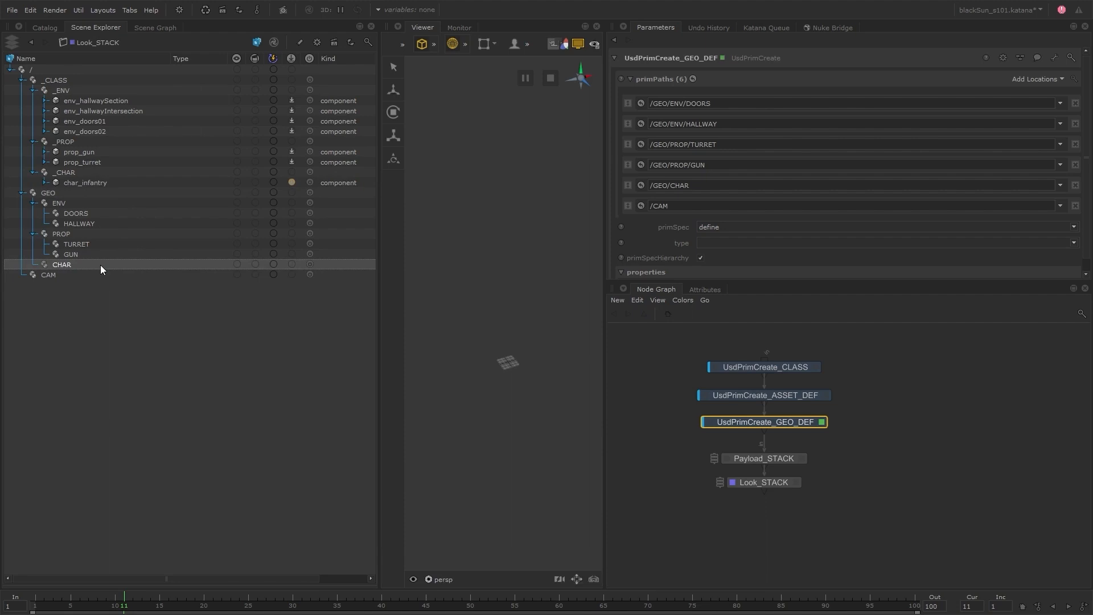
click(91, 295)
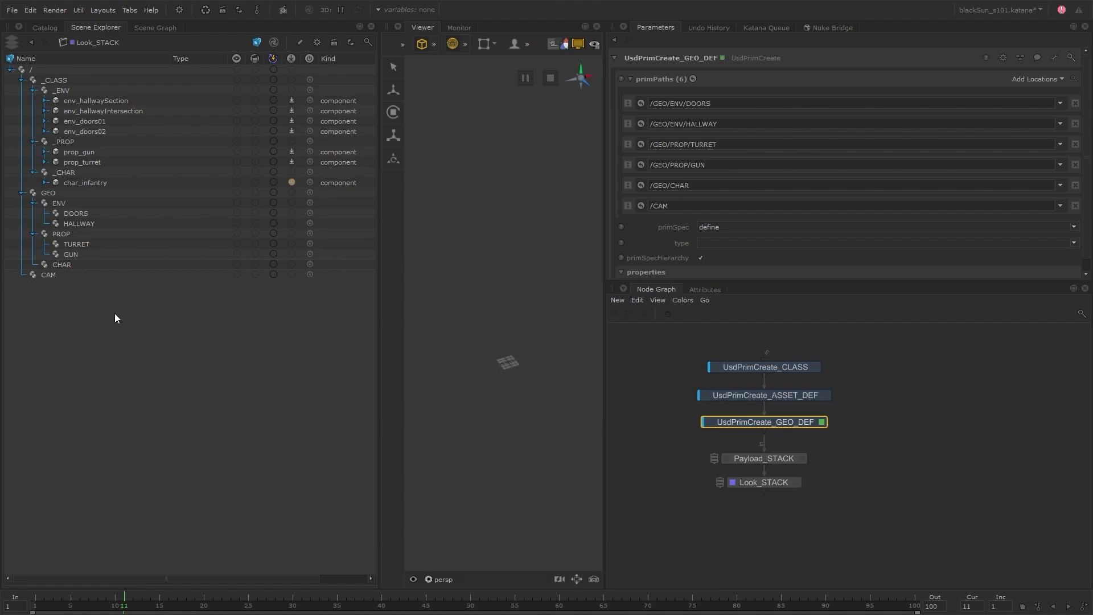
Switch to the browser, read the LIVRPS Strength Ordering entry in the USD glossary, and return to Katana.
key(alt+Tab)
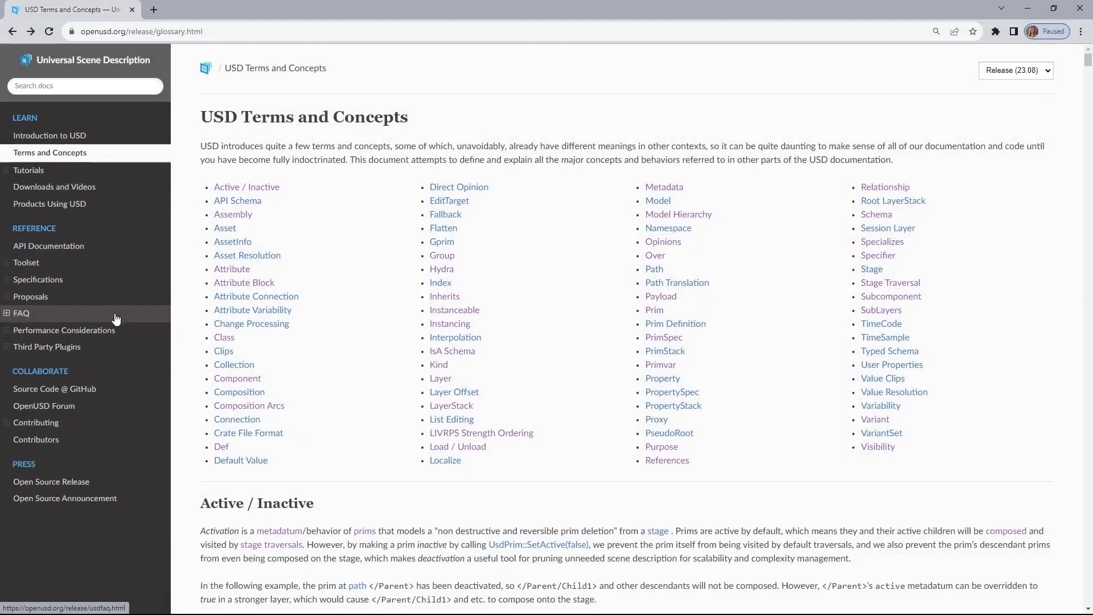
click(516, 437)
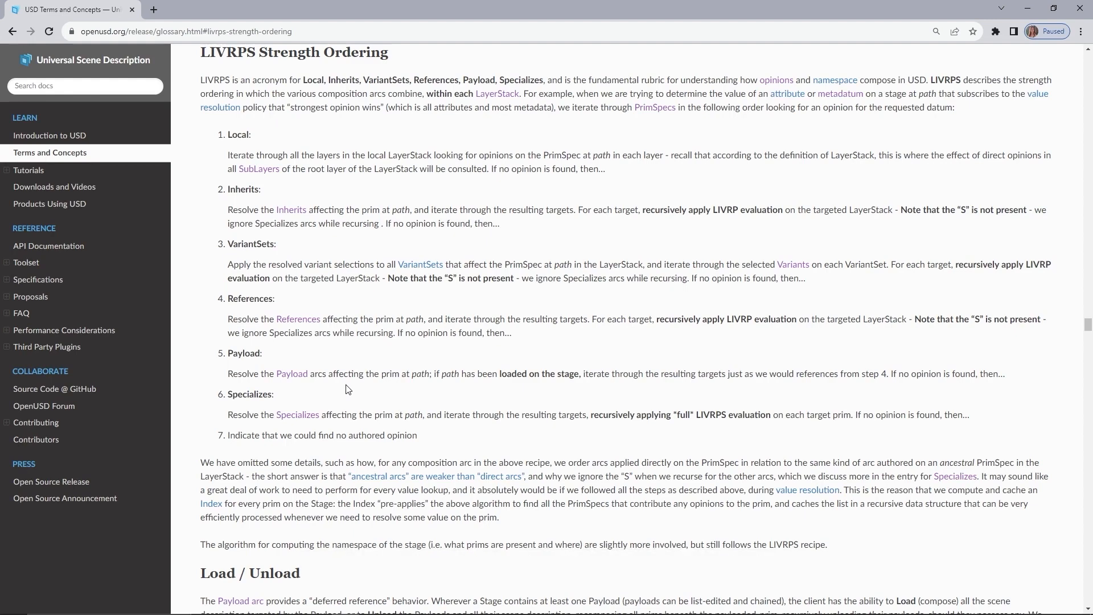
key(alt+Tab)
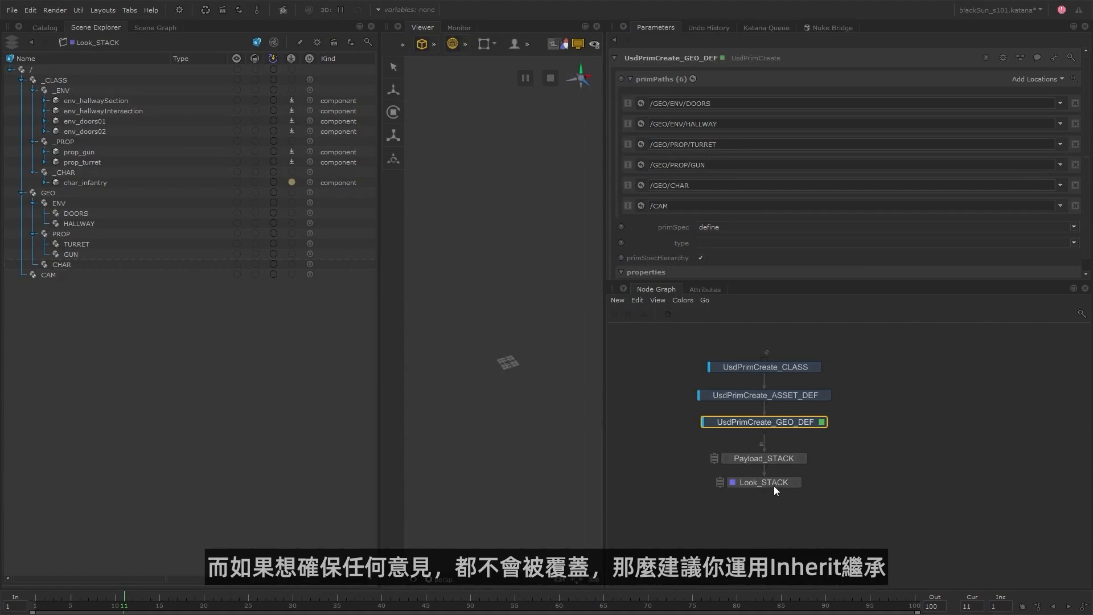
Add a UsdSpecializeSet node directly below Look_STACK and open its parameters.
click(774, 484)
middle_drag(780, 510, 798, 498)
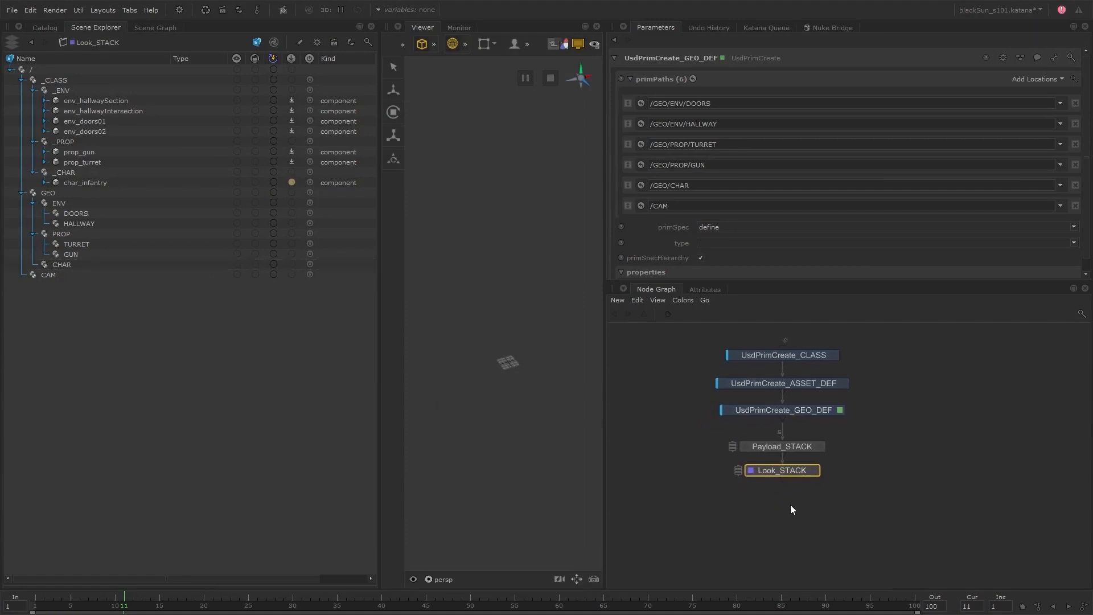
key(Tab)
text(usd)
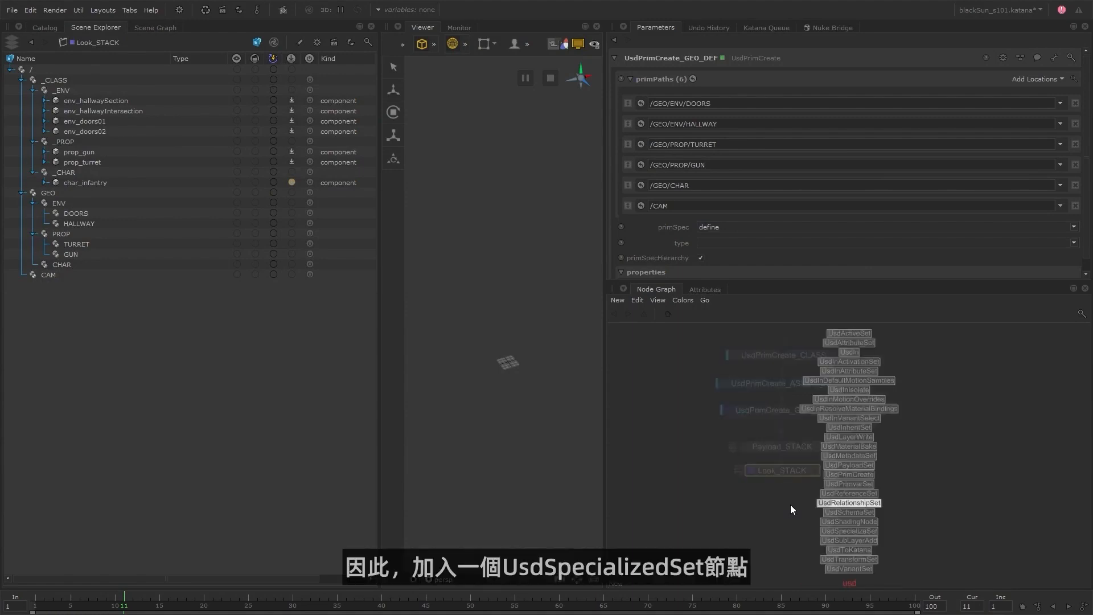
text(s)
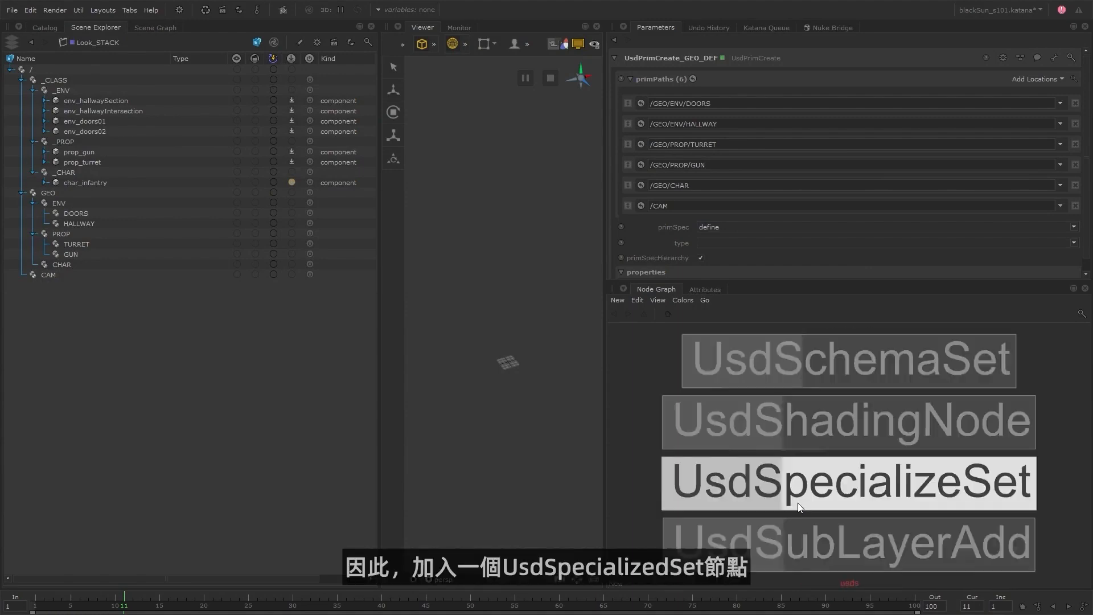
click(857, 470)
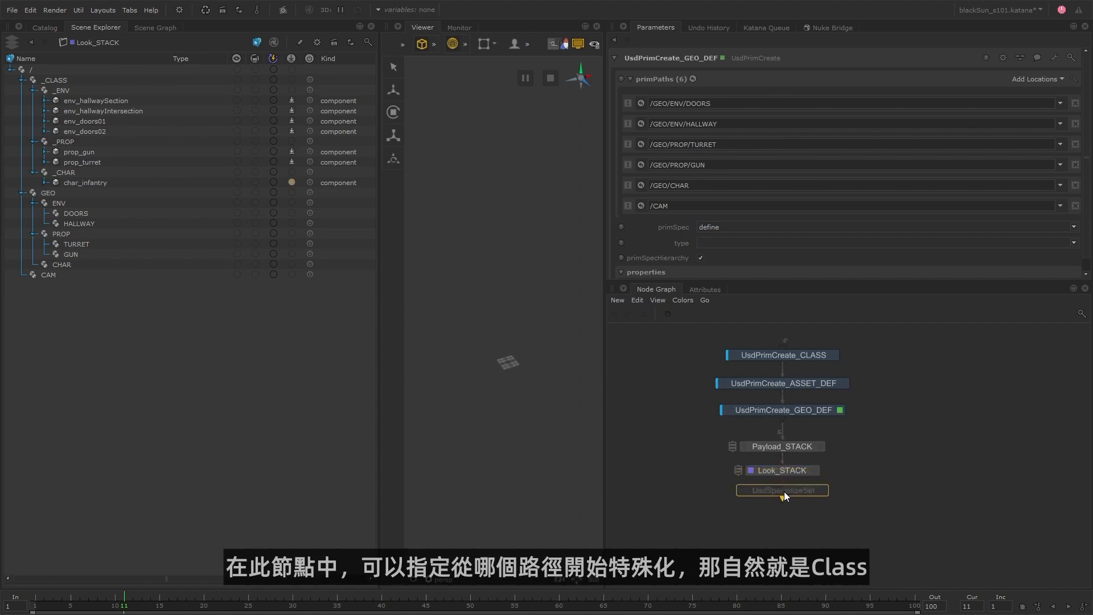
click(784, 497)
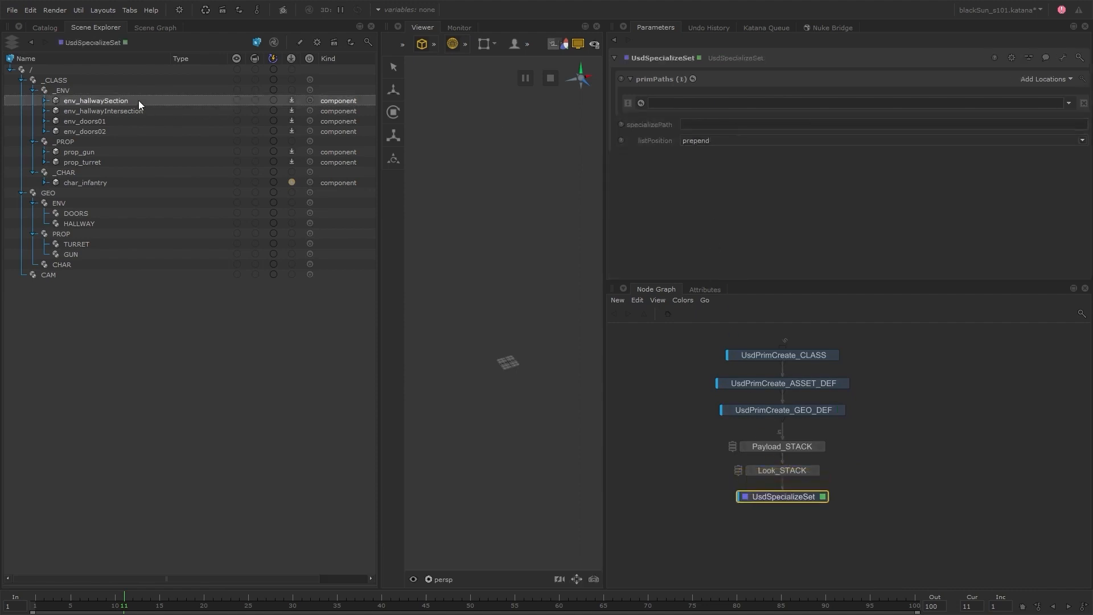
Set the specializePath to /_CLASS/_ENV/env_hallwaySection and start the target prim path with /GEO/ENV/HALLWAY/.
drag(138, 100, 710, 127)
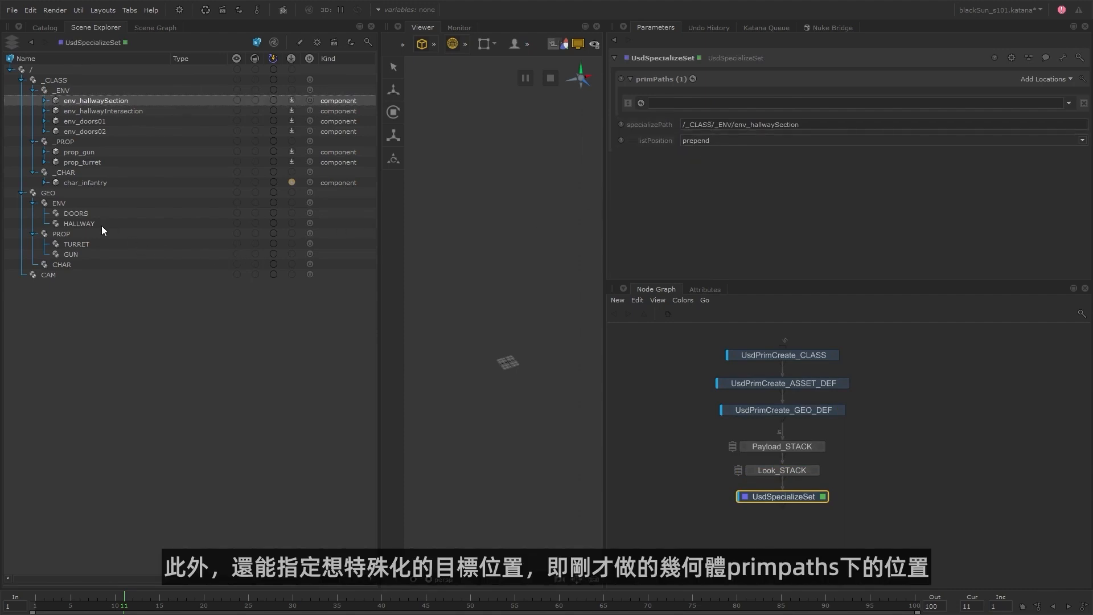
drag(102, 226, 728, 101)
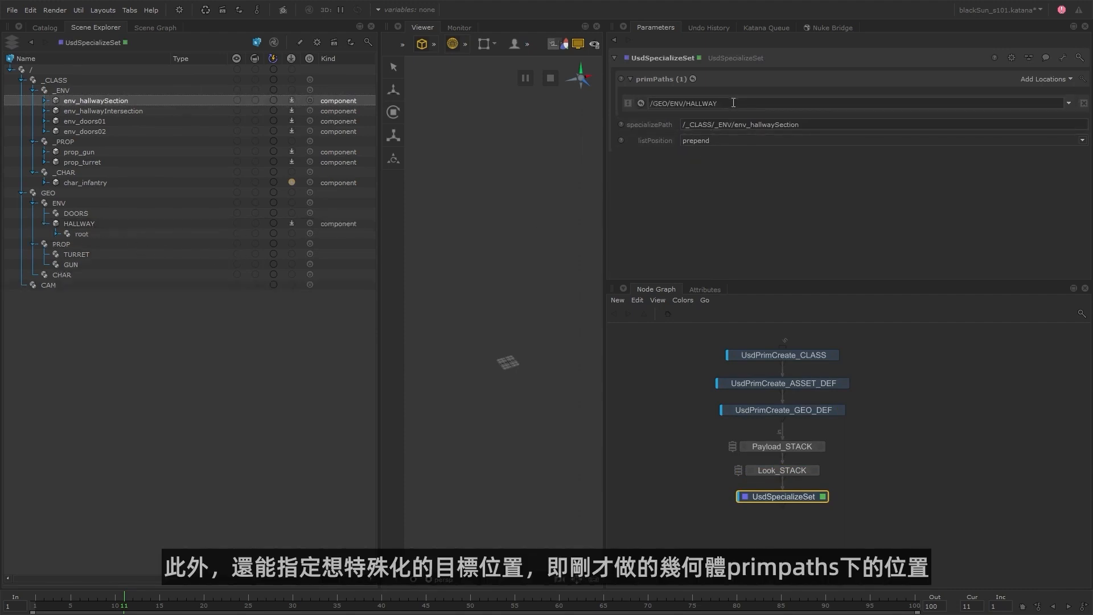
text(/)
Switch to the file browser and examine the env_hallSection layout files in the usd/env/layout folder.
key(alt+Tab)
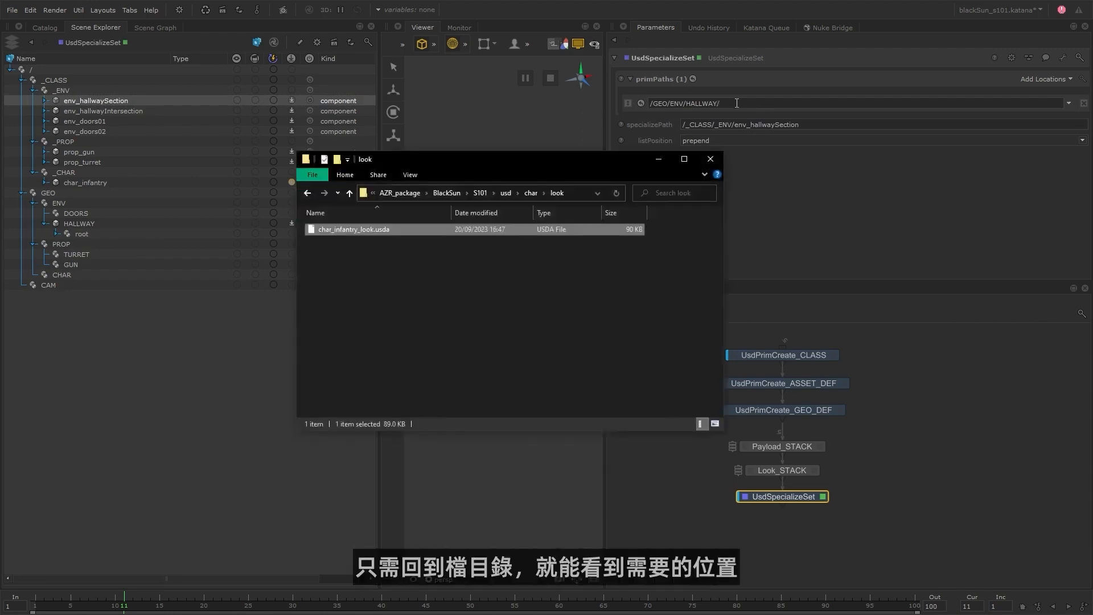
click(501, 193)
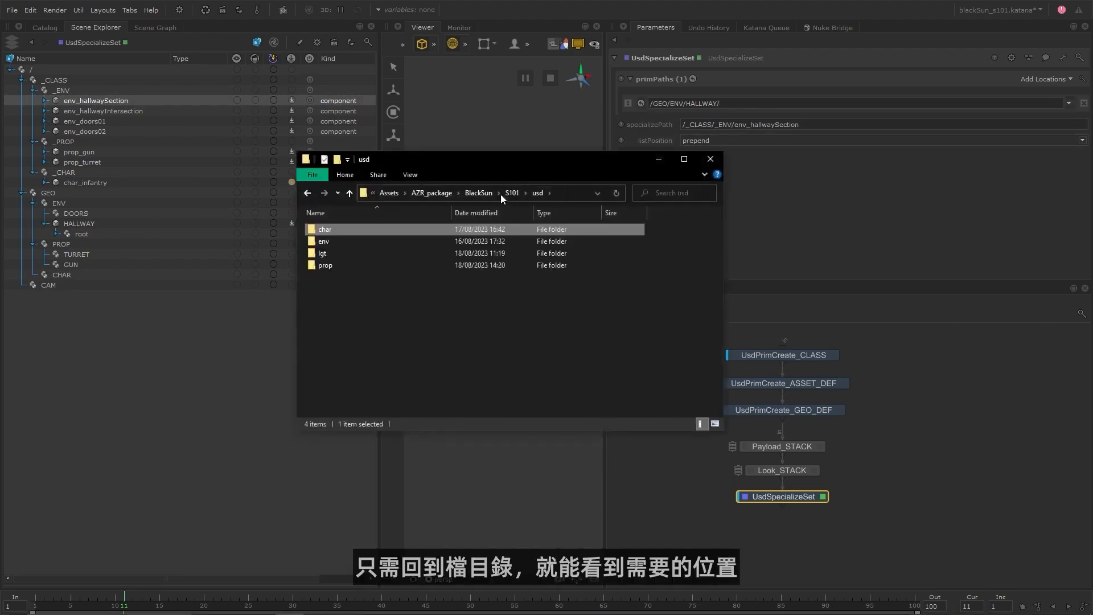
double_click(364, 243)
double_click(344, 241)
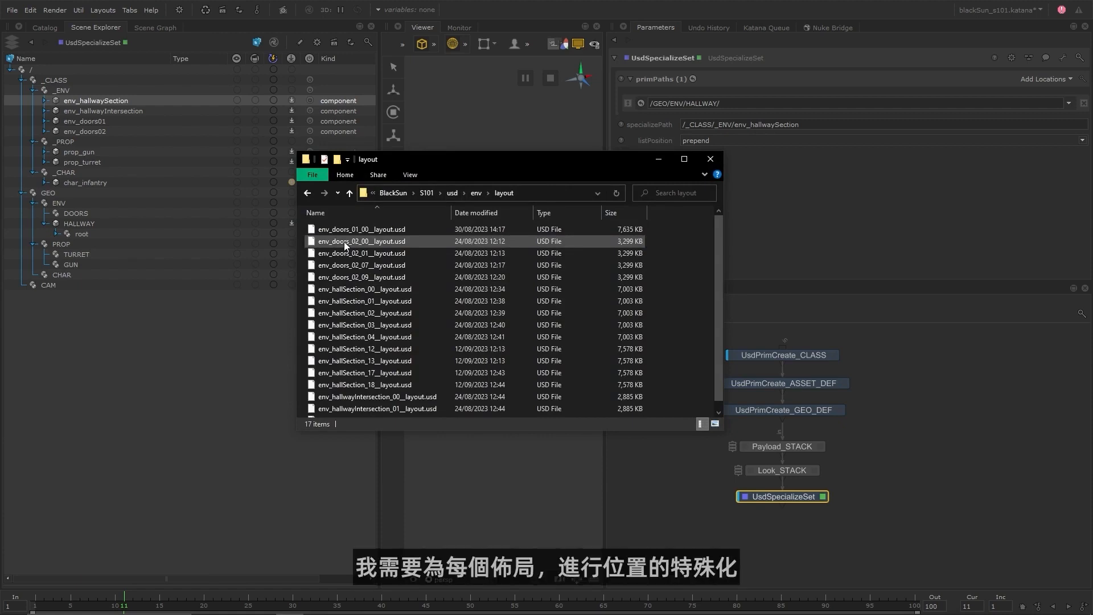
click(395, 289)
shift+click(384, 385)
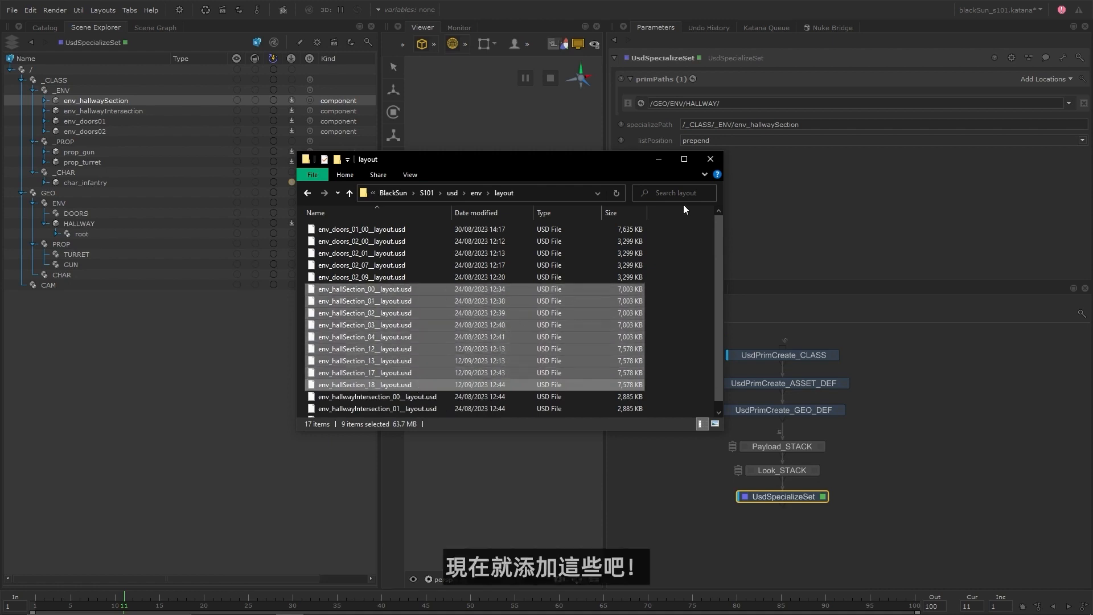
Target env_hallwaySection_00 to _04, _12, _13, _17 and _18 under /GEO/ENV/HALLWAY, and rename the specialize node ENV_HallwaySection_SPECIALIZE.
click(733, 106)
text(env_hallwaySection_18)
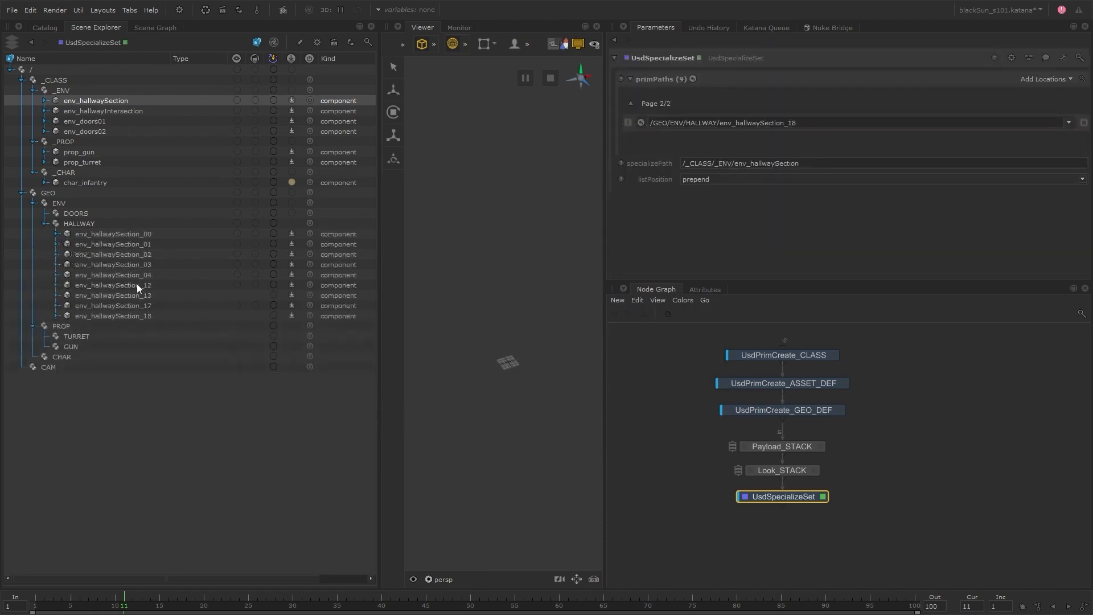
double_click(797, 495)
text(ENV_HallwaySection_SPECIALIZE)
key(Return)
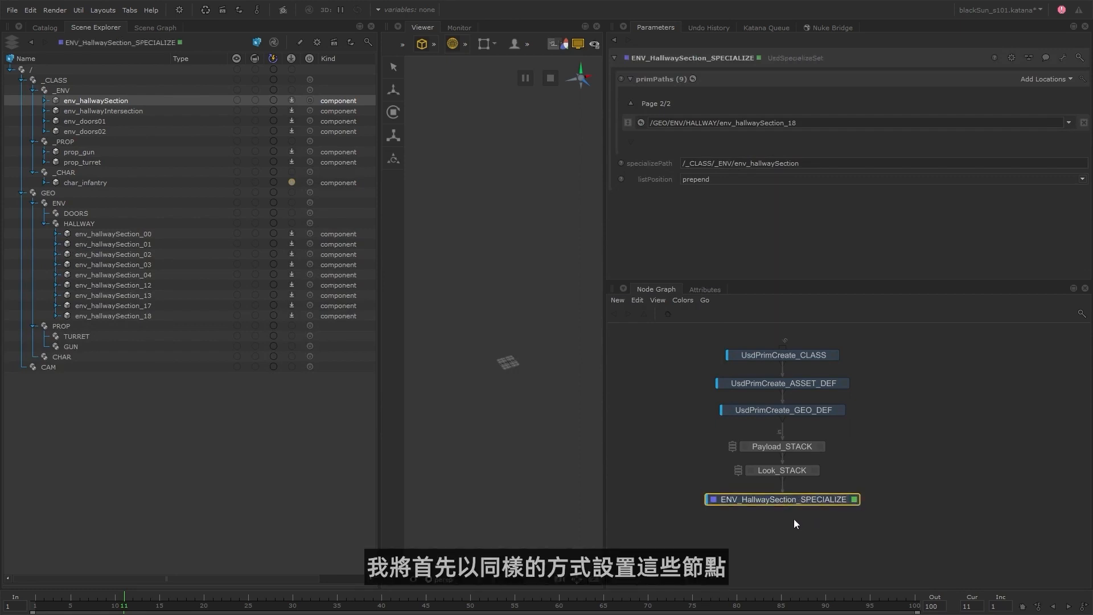
Add a UsdSpecializeSet node named ENV_HallwayIntersection_SPECIALIZE below ENV_HallwaySection_SPECIALIZE, then view it and open its parameters.
key(Tab)
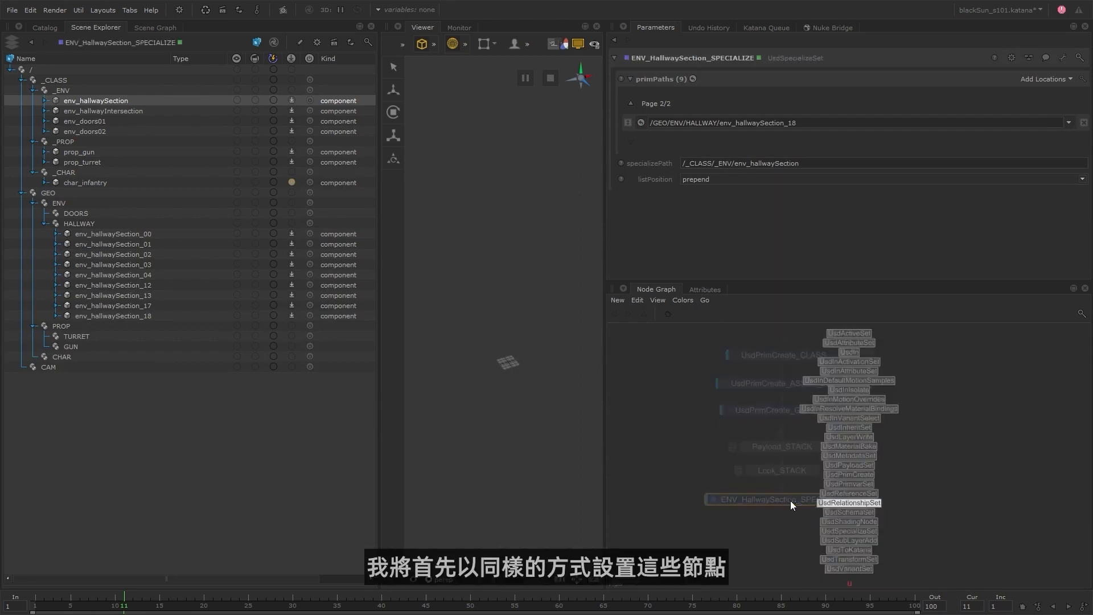
key(Return)
click(779, 533)
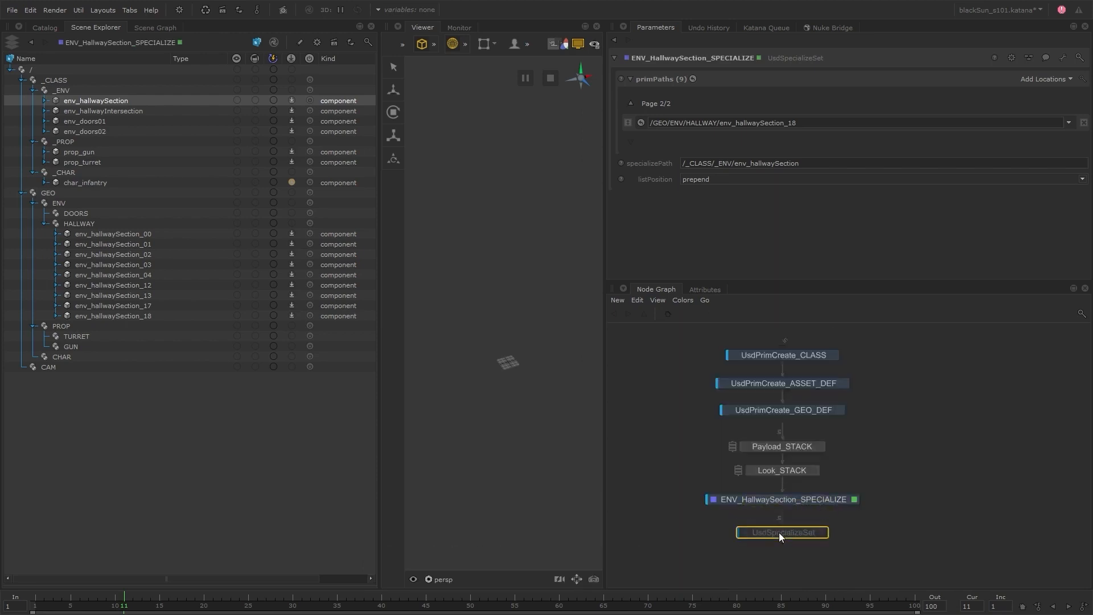
text(nENV_HallwayIntersection_SPECIALIZE)
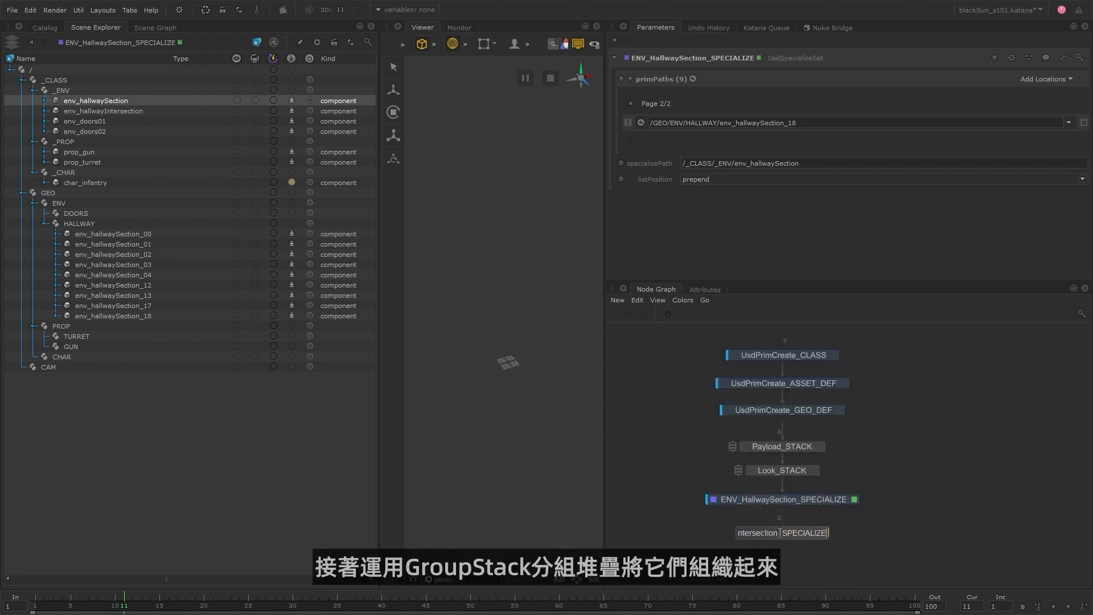
key(Return)
key(e)
key(v)
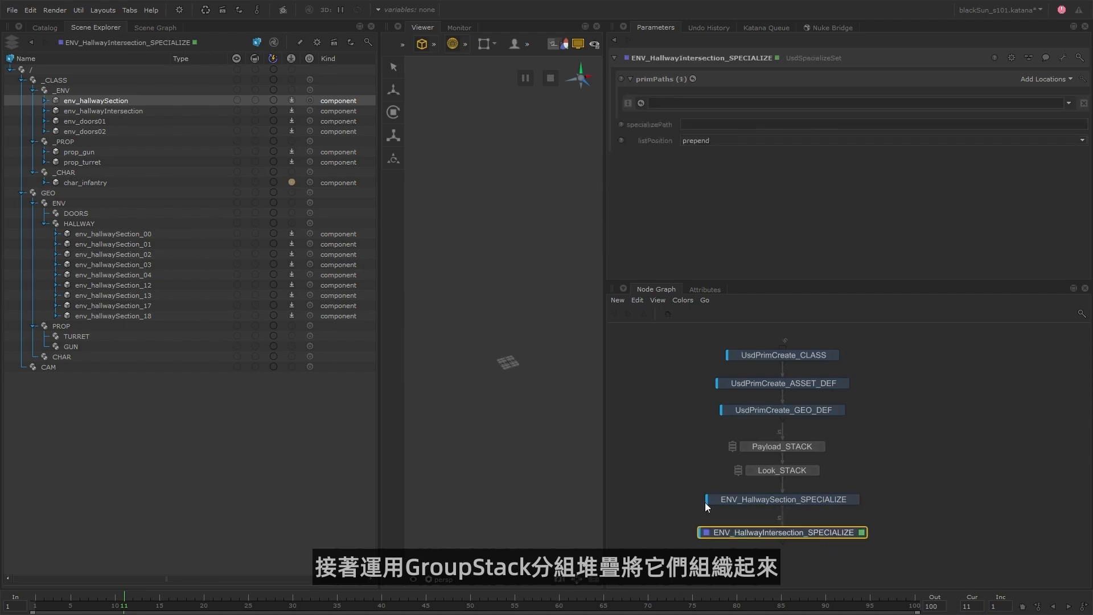
Set the specializePath to /_CLASS/_ENV/env_hallwayIntersection and the target prim path to /GEO/ENV/HALLWAY/env_hallwayIntersection_00.
drag(158, 111, 695, 125)
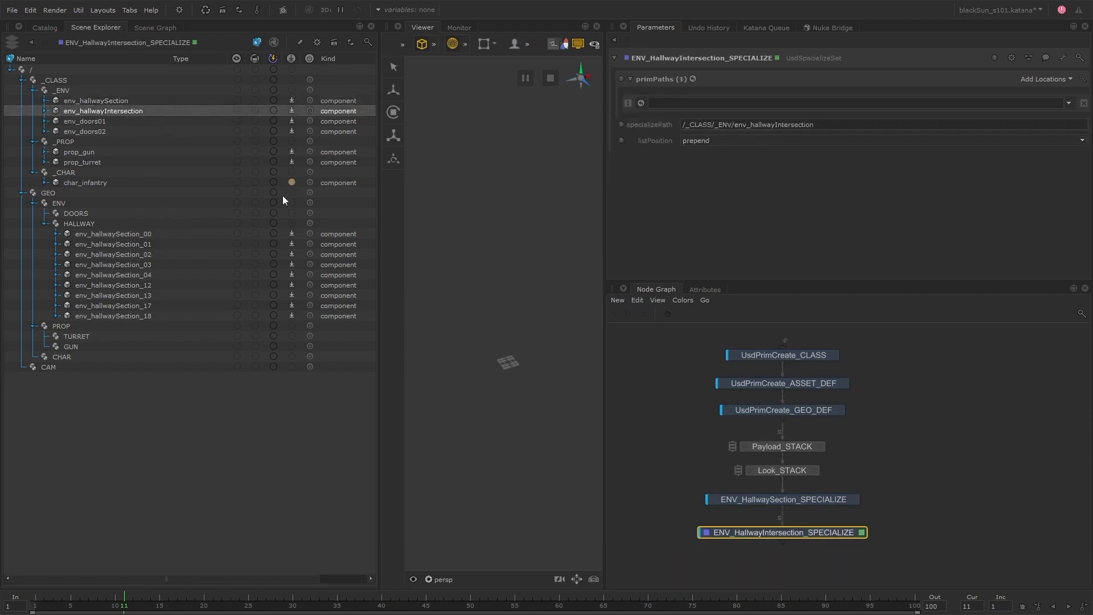
click(79, 223)
drag(79, 223, 712, 103)
text(/env_hallwayIntersection_00)
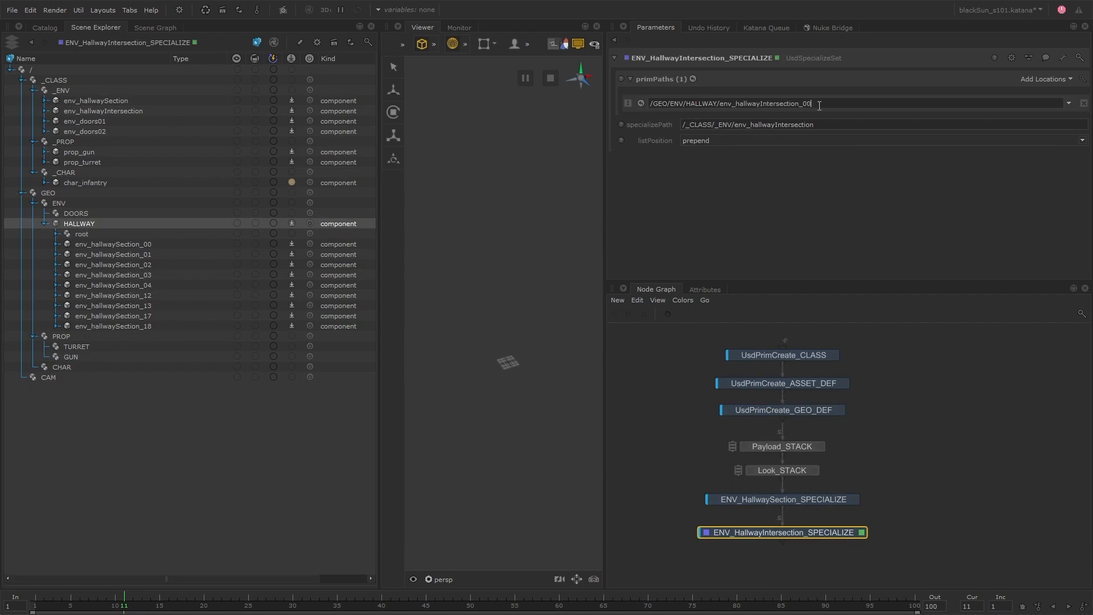
Add two more target prim paths to the intersection node: /GEO/ENV/HALLWAY/env_hallwayIntersection_01 and env_hallwayIntersection_06.
drag(803, 104, 686, 98)
key(ctrl+c)
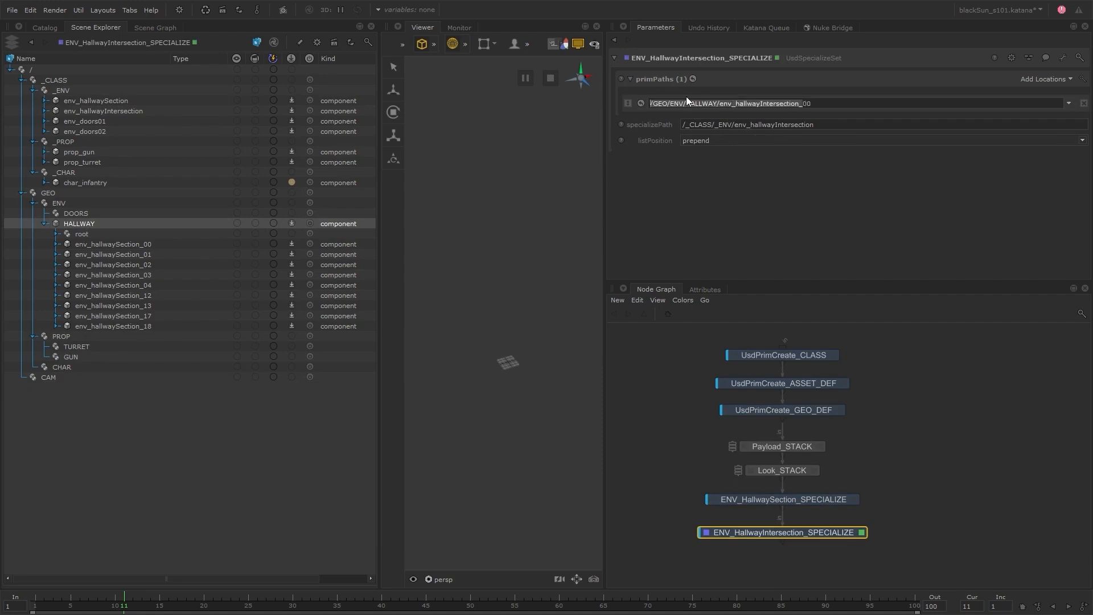
click(1034, 81)
click(1034, 81)
click(779, 124)
key(ctrl+v)
text(01)
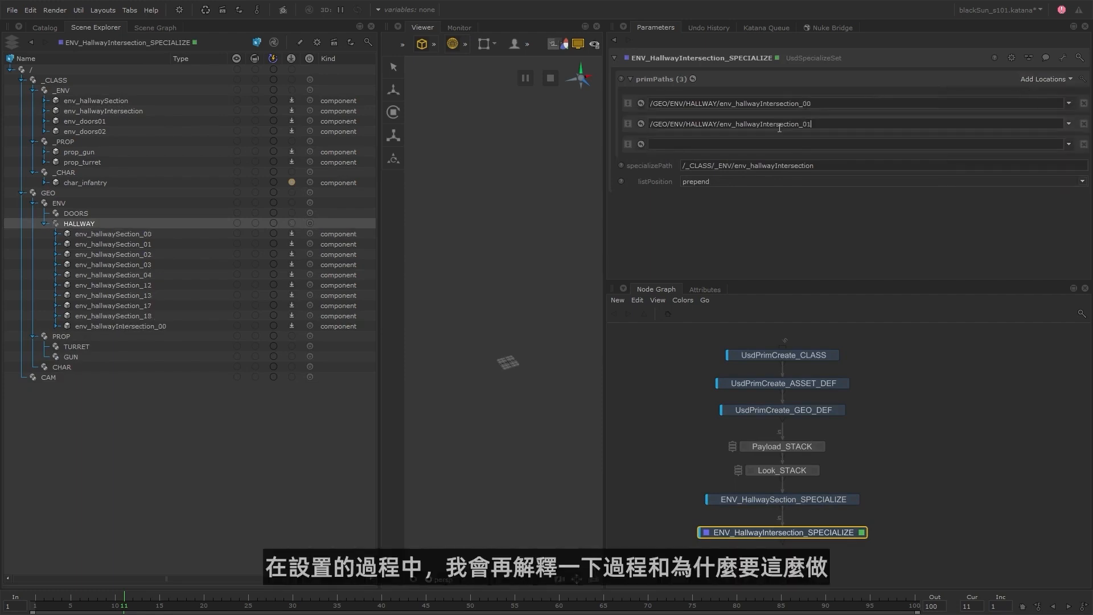
click(779, 142)
key(ctrl+v)
text(06)
key(Return)
Add a UsdSpecializeSet node named ENV_Doors01_SPECIALIZE below ENV_HallwayIntersection_SPECIALIZE.
key(Tab)
text(usdsp)
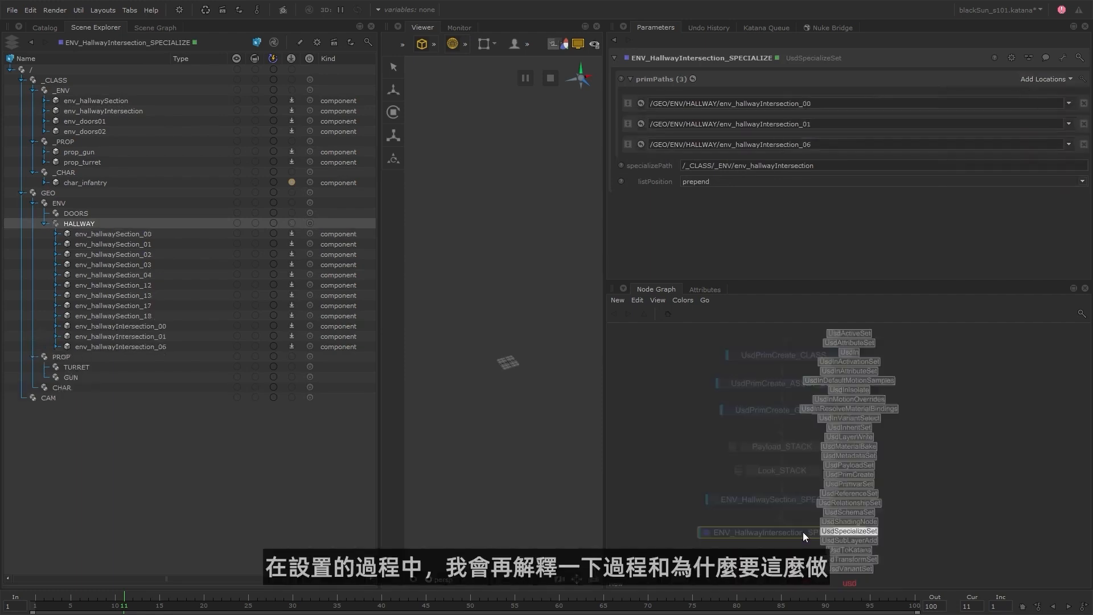
key(Return)
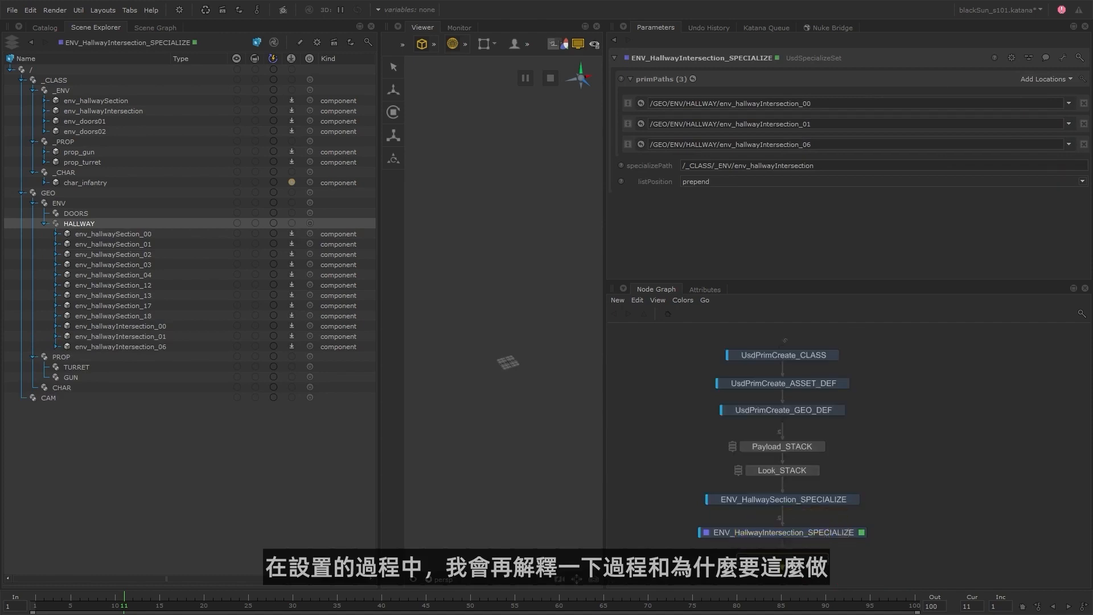
click(781, 556)
text(ENV_D)
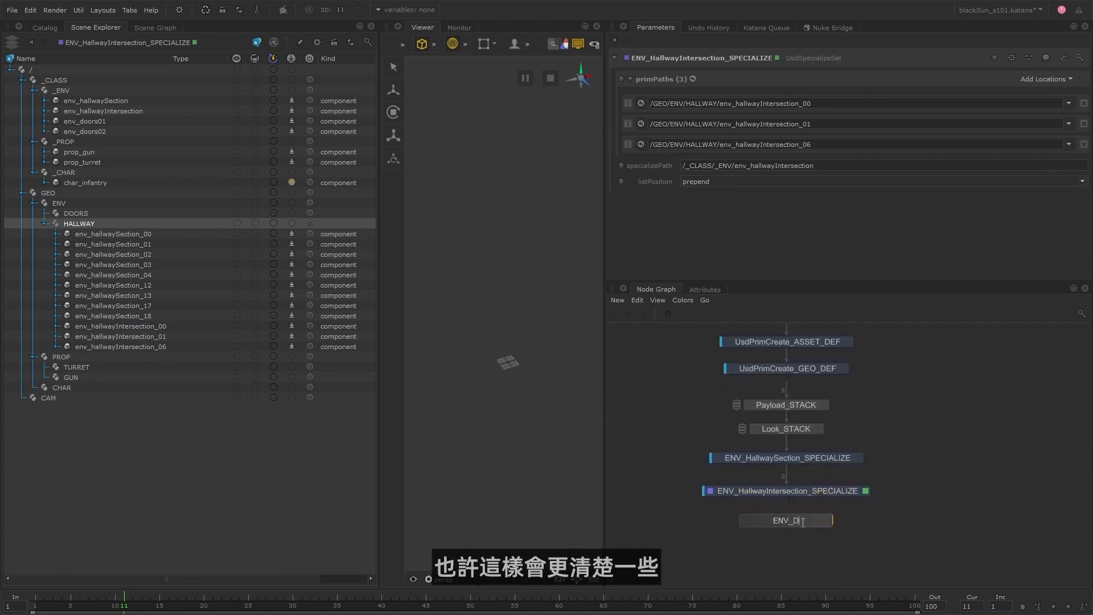
text(oors01_SPECIALIZE)
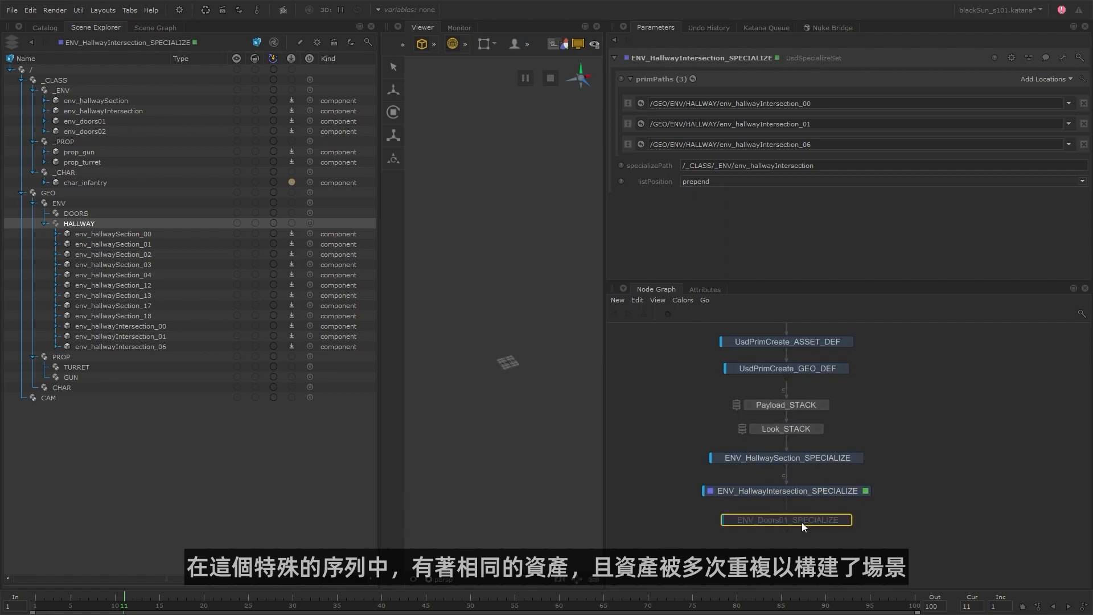
key(Return)
Make the prim /GEO/ENV/DOORS/env_doors01_00 specialize the class /_CLASS/_ENV/env_doors01.
drag(109, 214, 765, 101)
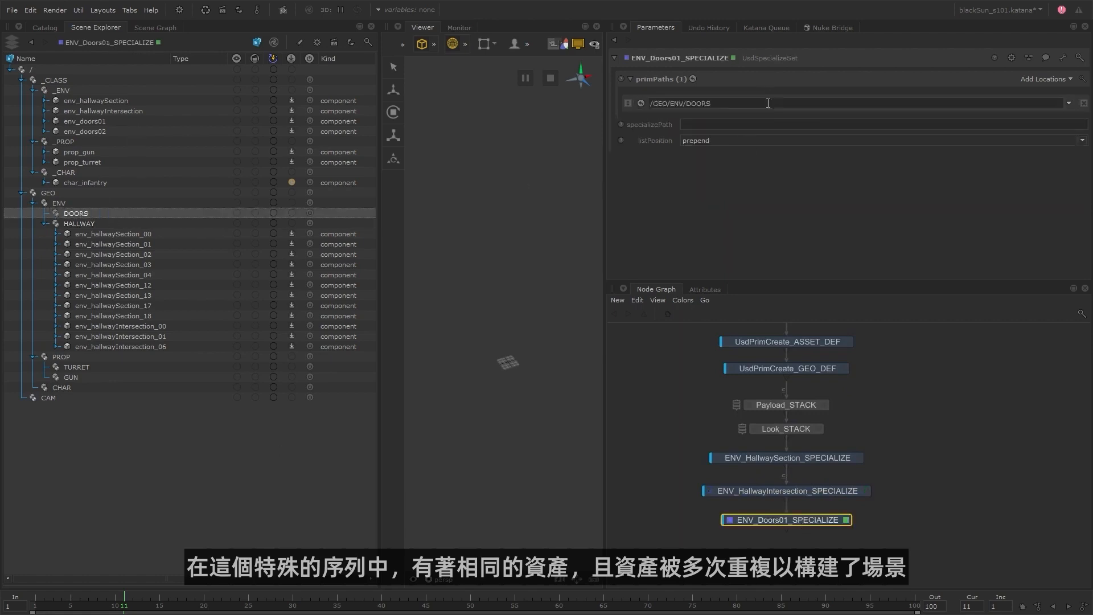
drag(179, 121, 706, 125)
click(717, 104)
text(/env_doors01_00)
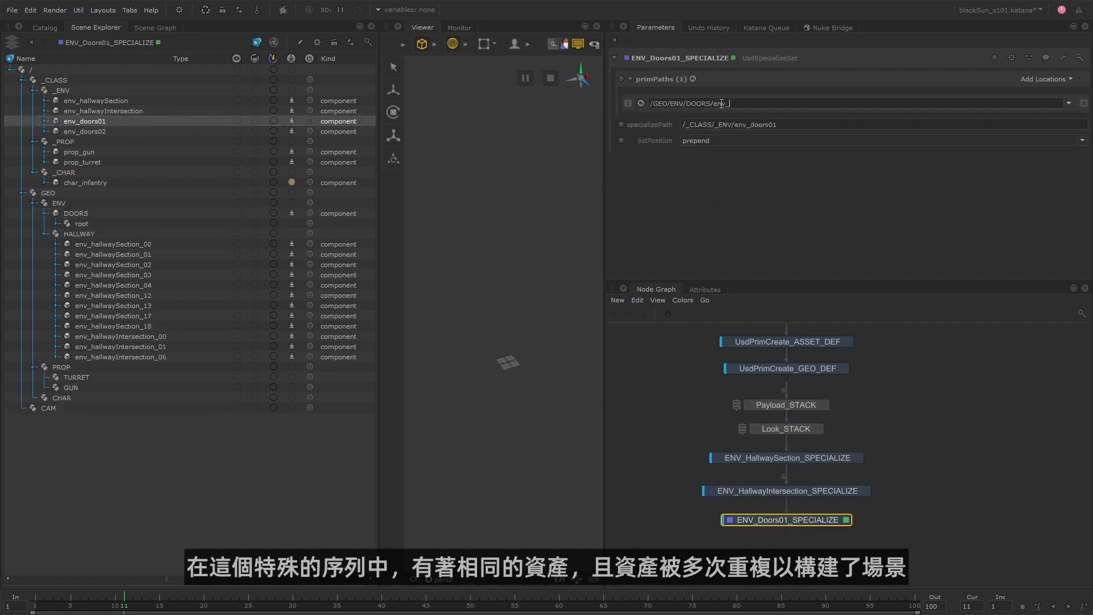
key(Return)
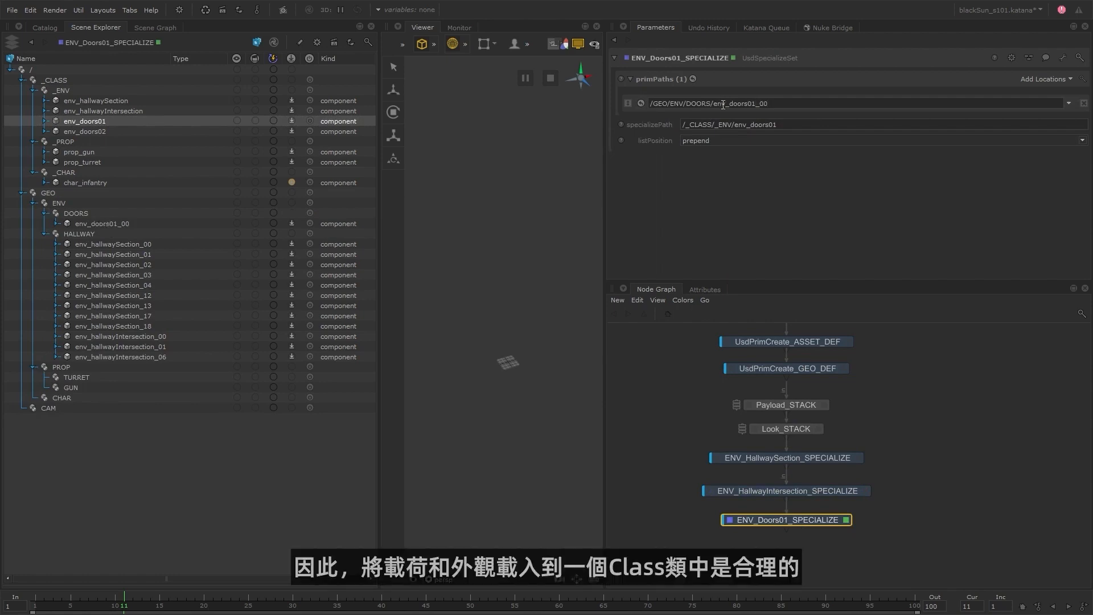
Duplicate ENV_Doors01_SPECIALIZE below itself, setting the copy's specializePath to /_CLASS/_ENV/env_doors02 and its prim path to /GEO/ENV/DOORS/env_doors02_00.
key(ctrl+c)
key(ctrl+v)
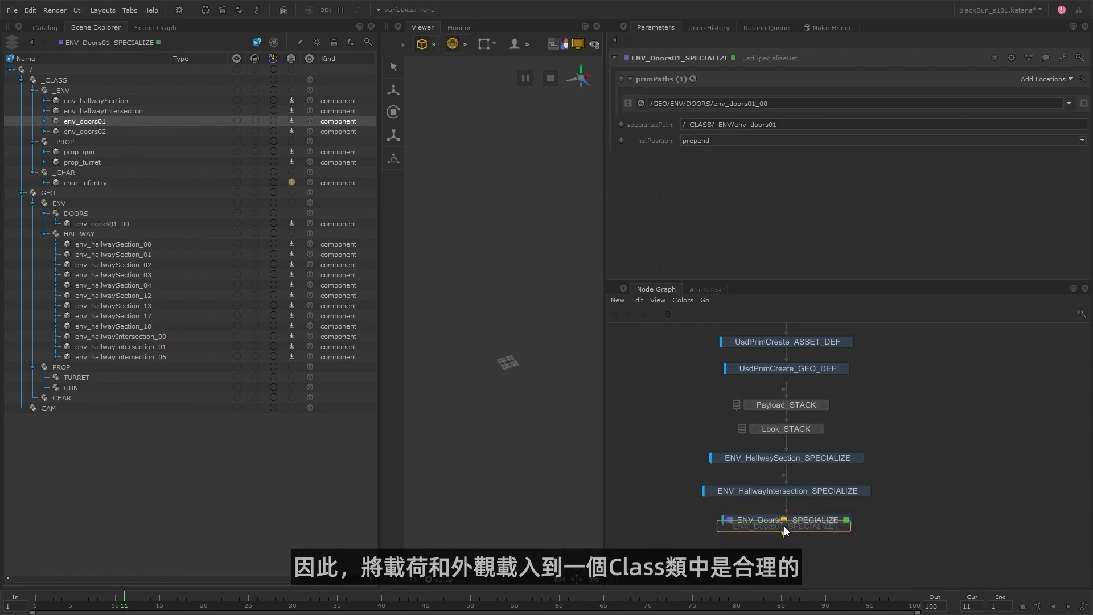
click(845, 553)
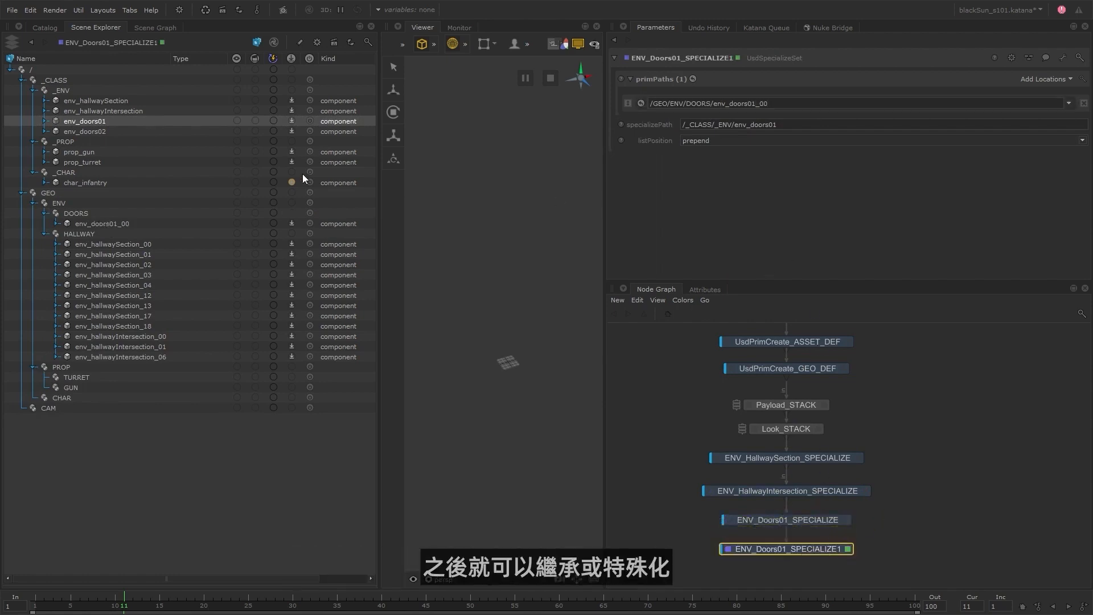
drag(121, 132, 622, 104)
text(2)
Add three more target prim paths under /GEO/ENV/DOORS: env_doors02_01, env_doors02_07 and env_doors02_09.
click(1044, 82)
click(1037, 92)
click(1043, 80)
click(1037, 92)
click(1044, 80)
click(1037, 92)
key(ctrl+c)
click(789, 122)
text(01)
click(780, 140)
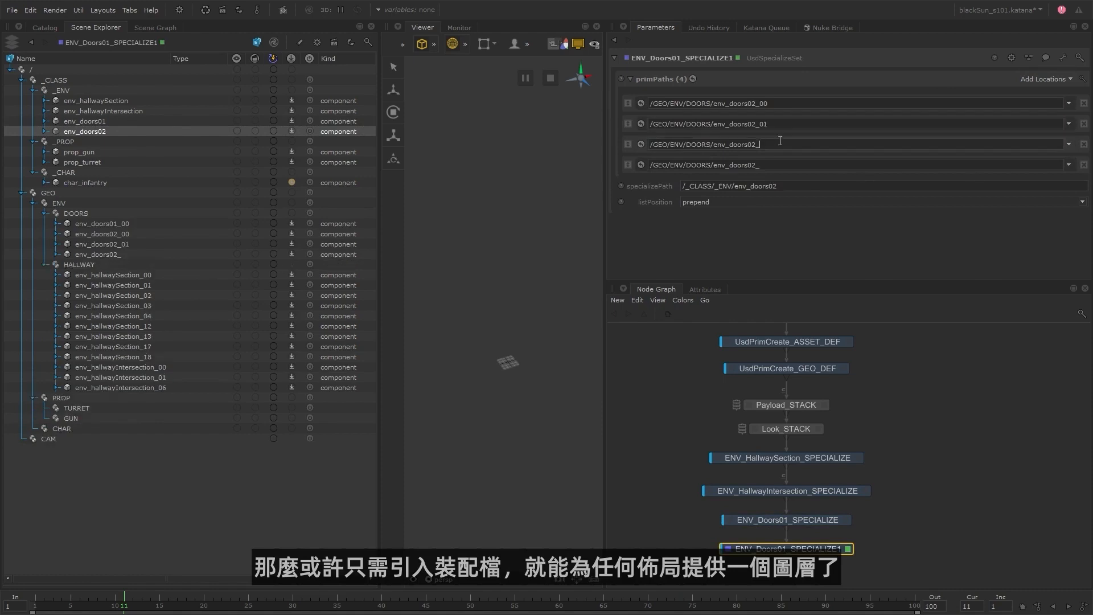
text(07)
click(785, 165)
text(09)
key(Return)
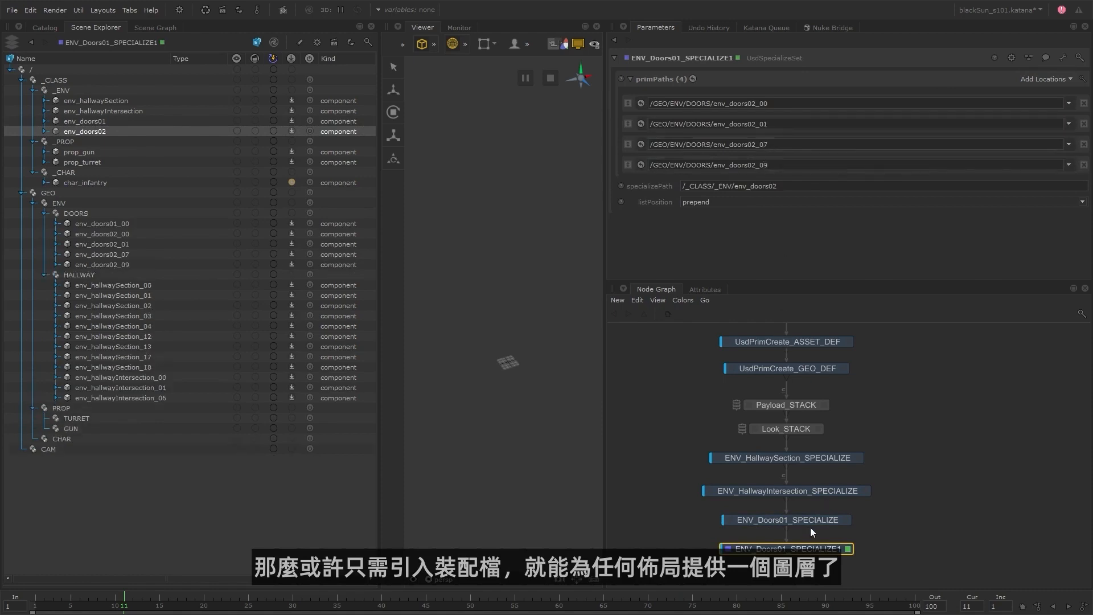
Rename the duplicated doors node ENV_Doors02_SPECIALIZE.
double_click(810, 549)
text(ENV_Doors02_SPECIALIZE)
key(Return)
Collect the four ENV specialize nodes into a GroupStack below Look_STACK and rename it SEQUENCE_SPECIALIZE_STACK.
key(shift+g)
key(shift+g)
key(shift+g)
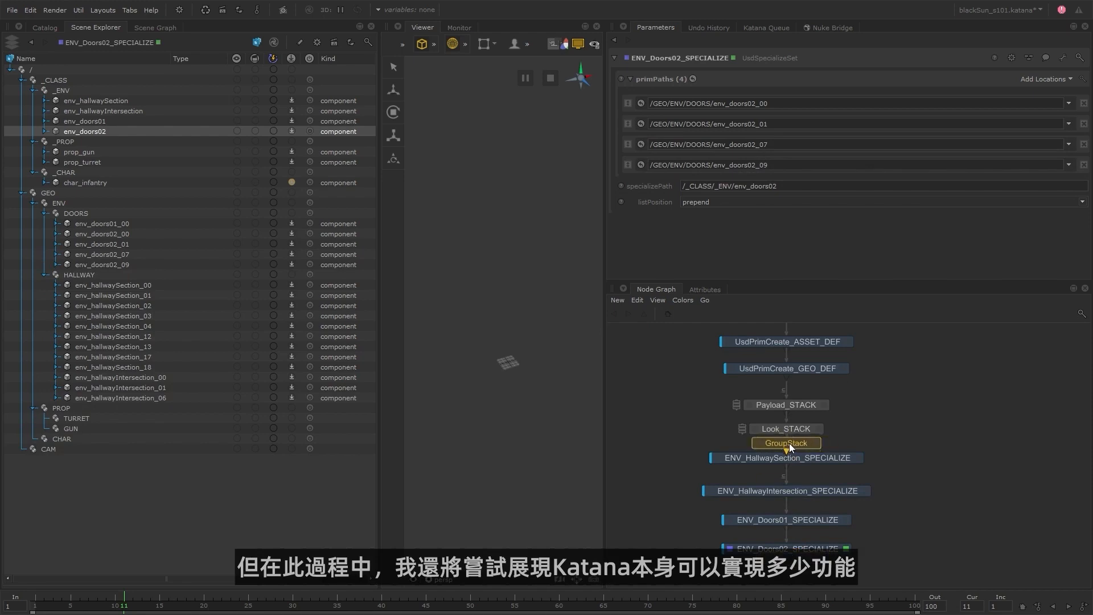
click(800, 443)
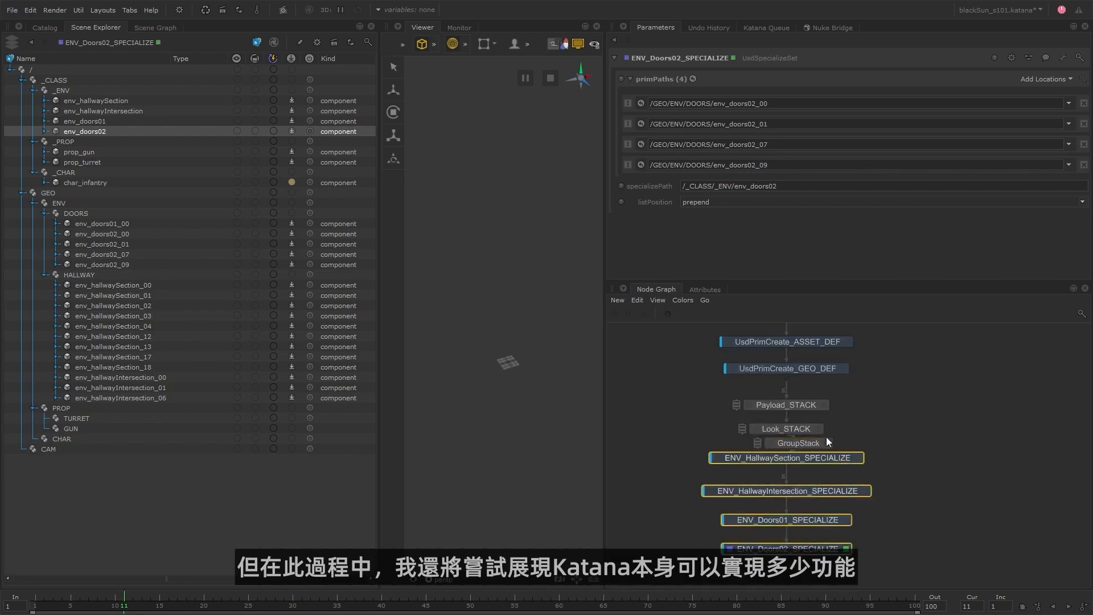
double_click(815, 443)
key(v)
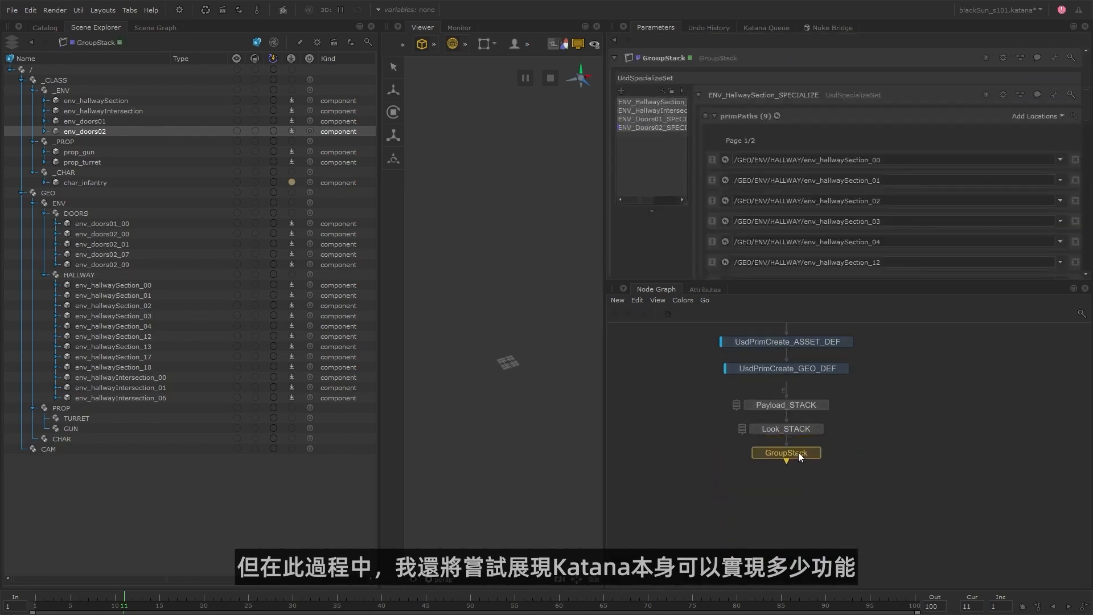
drag(797, 452, 795, 475)
text(nSEQUENCE_SPECIALIZE_STACK)
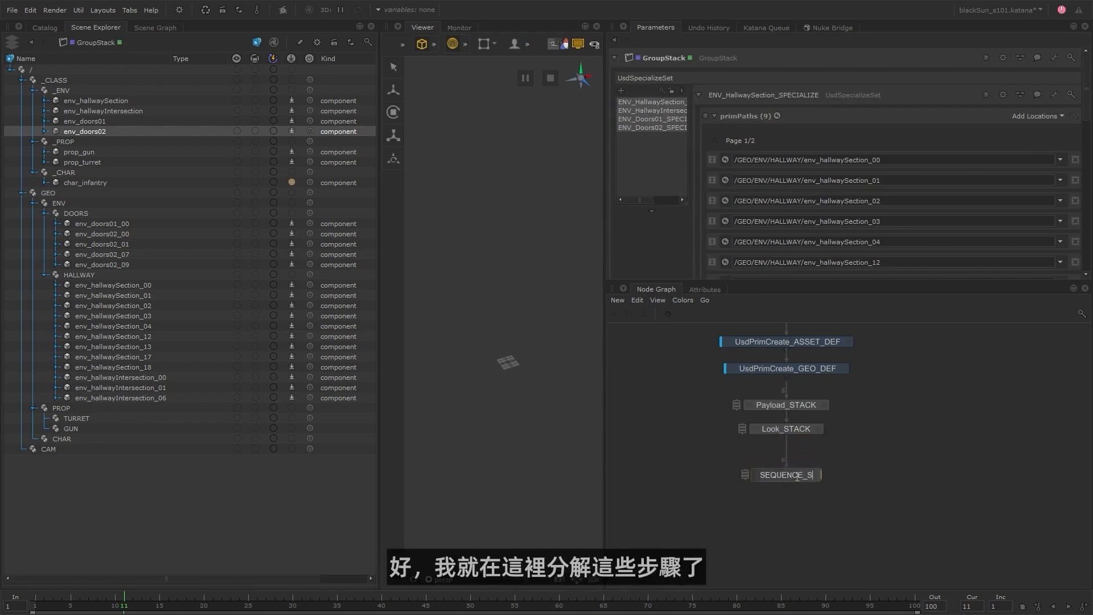
key(Return)
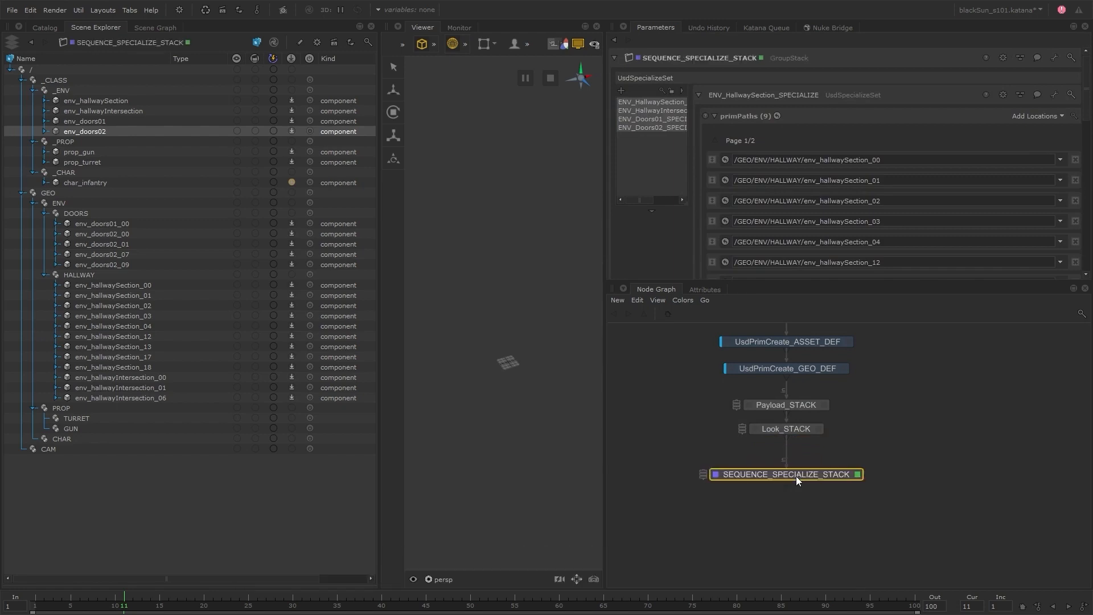
click(683, 443)
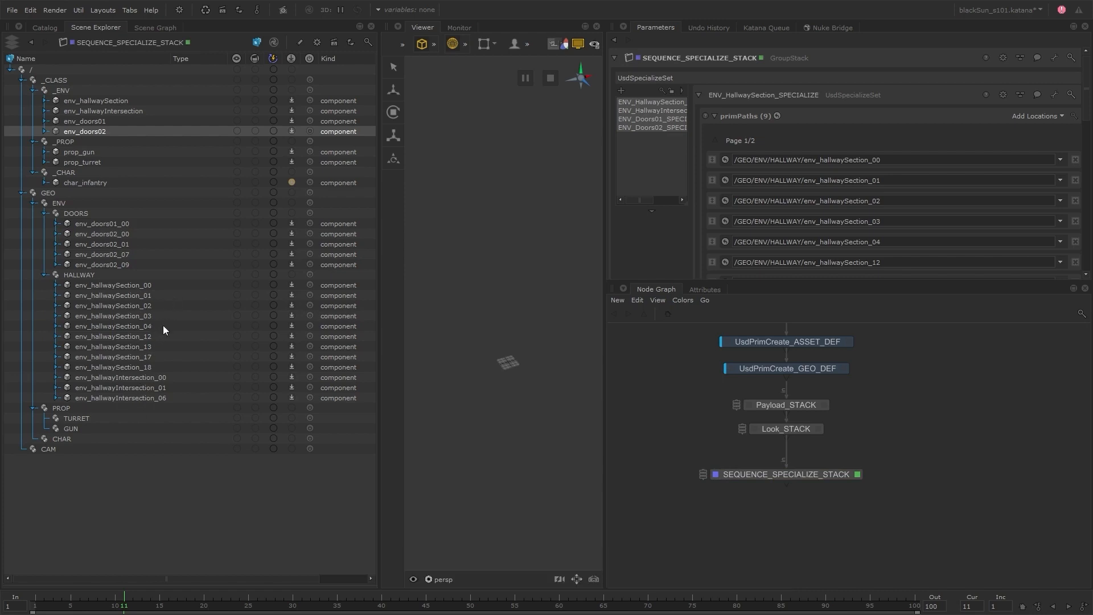
Expand the whole GEO branch to load its assets and widen the Viewer to inspect them.
right_click(66, 190)
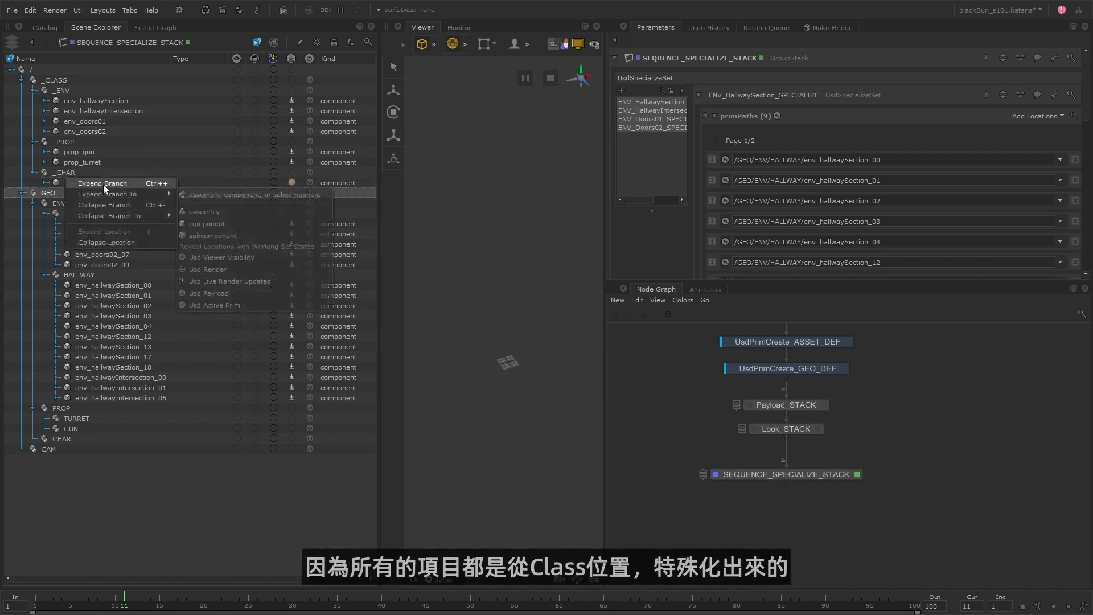
click(131, 182)
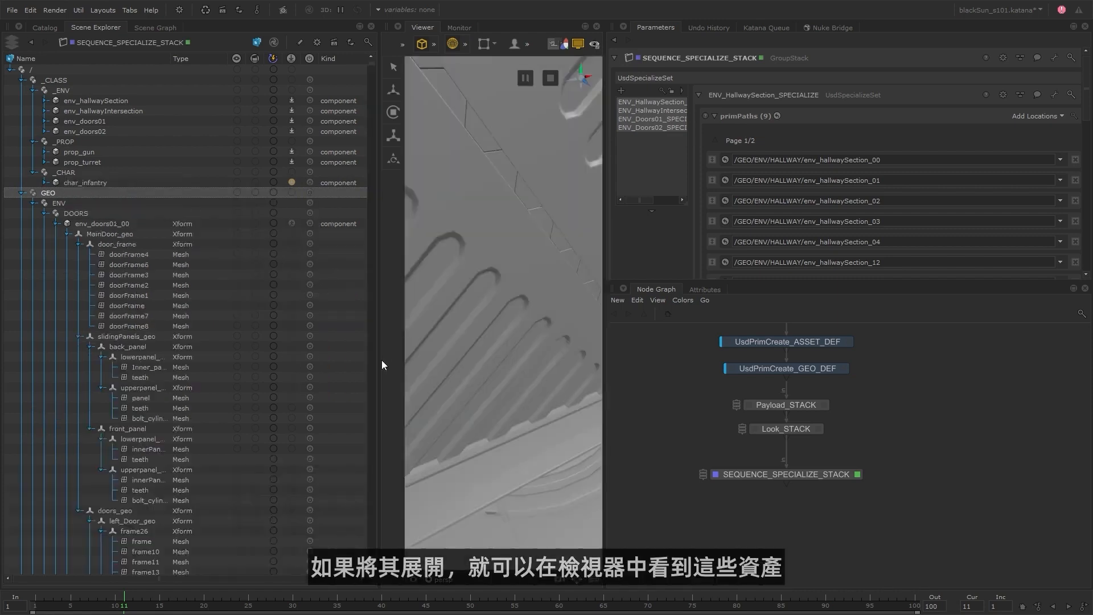
drag(383, 364, 234, 373)
drag(604, 362, 703, 366)
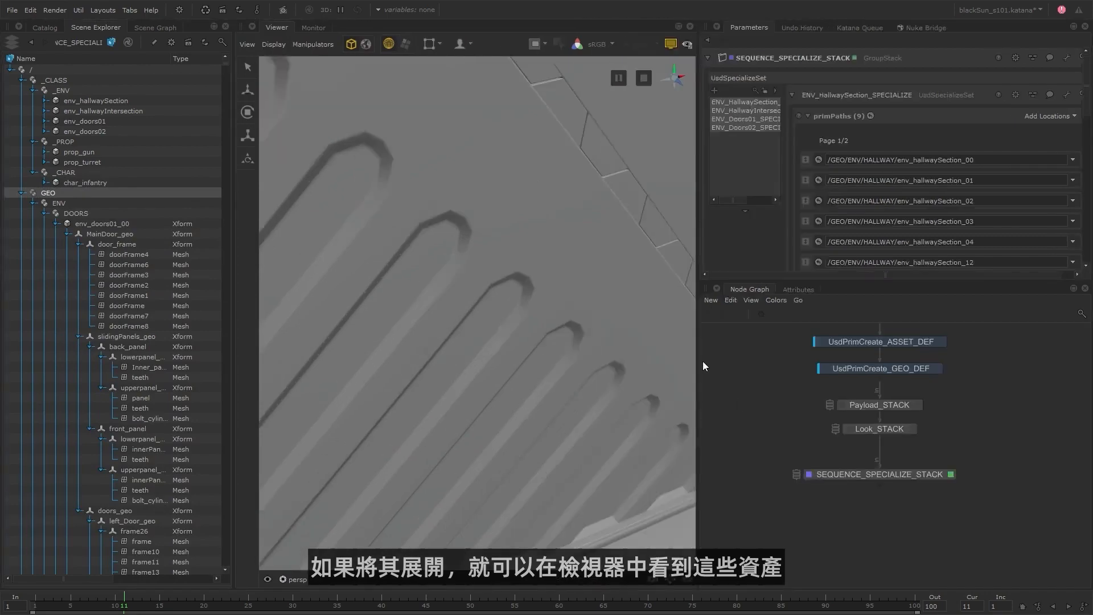
scroll(449, 336, down, 10)
alt+drag(589, 358, 482, 351)
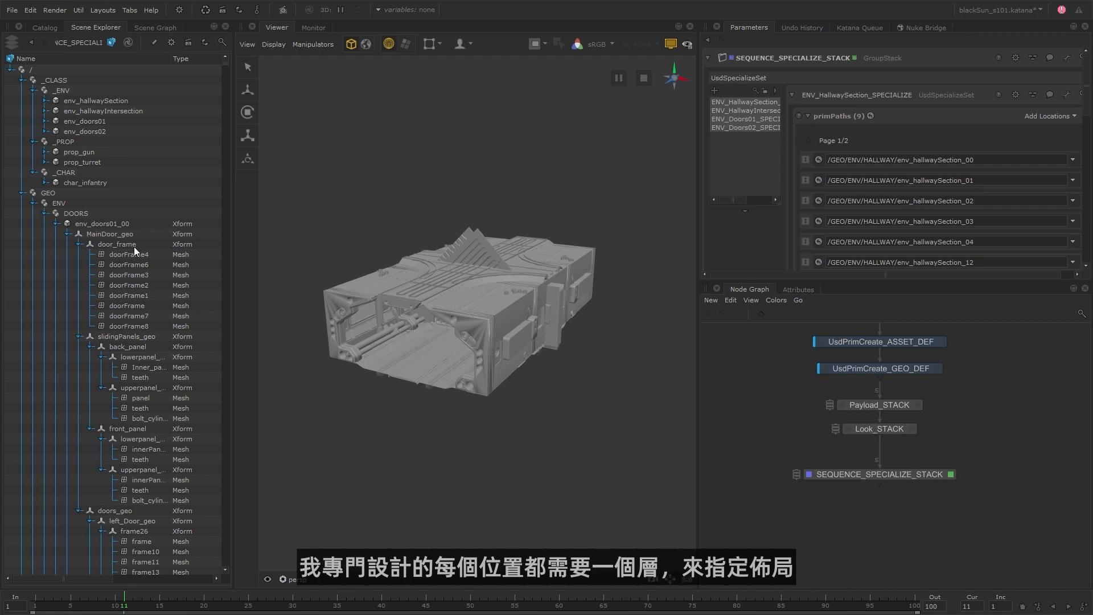
Add a UsdReferenceSet node named ENV_HallwaySection_00_layout below SEQUENCE_SPECIALIZE_STACK, then view it and open its parameters.
middle_drag(915, 503, 908, 490)
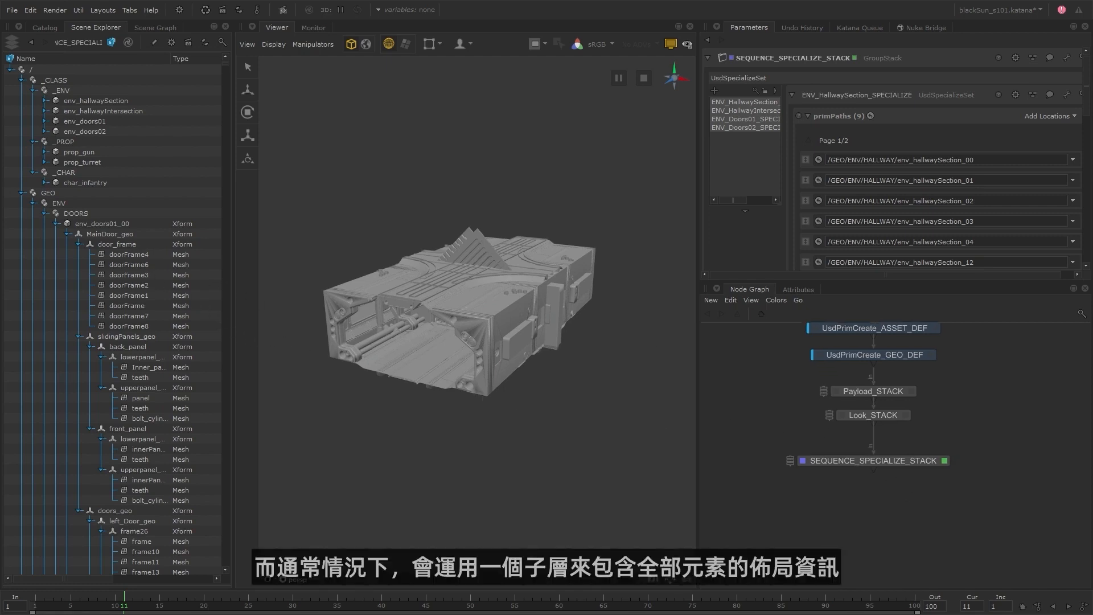
click(895, 462)
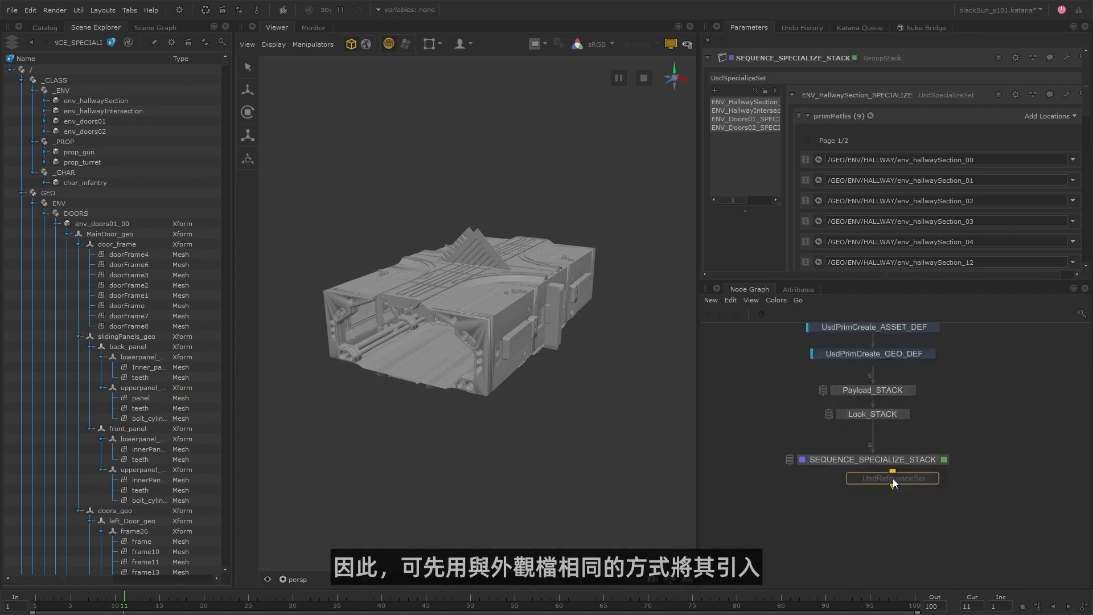
click(876, 507)
key(F2)
text(ENV_Hallwa)
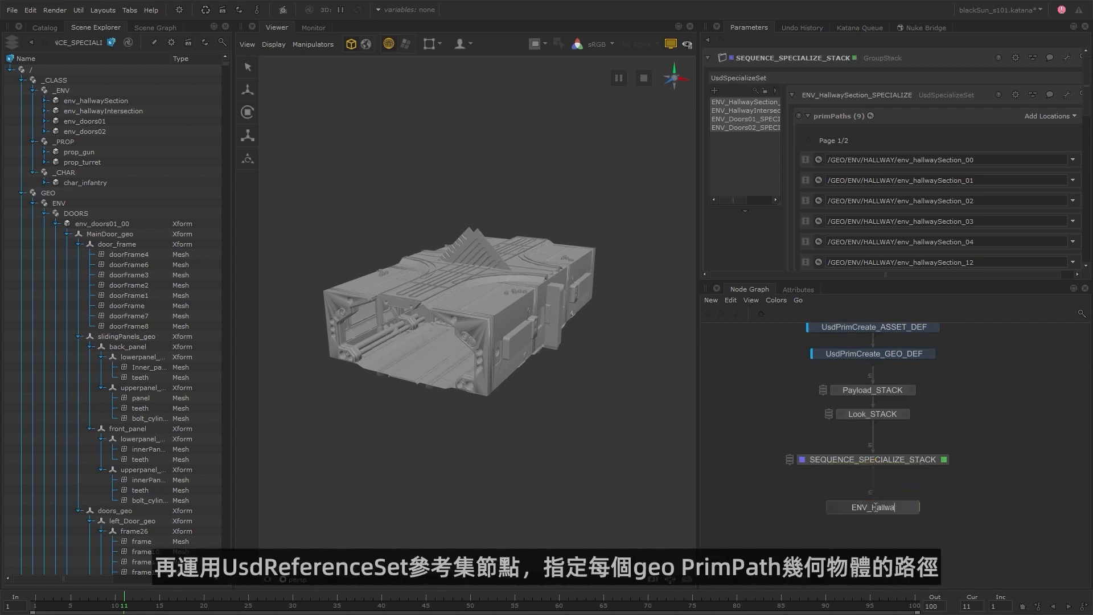
text(ySection_00_layout)
key(Return)
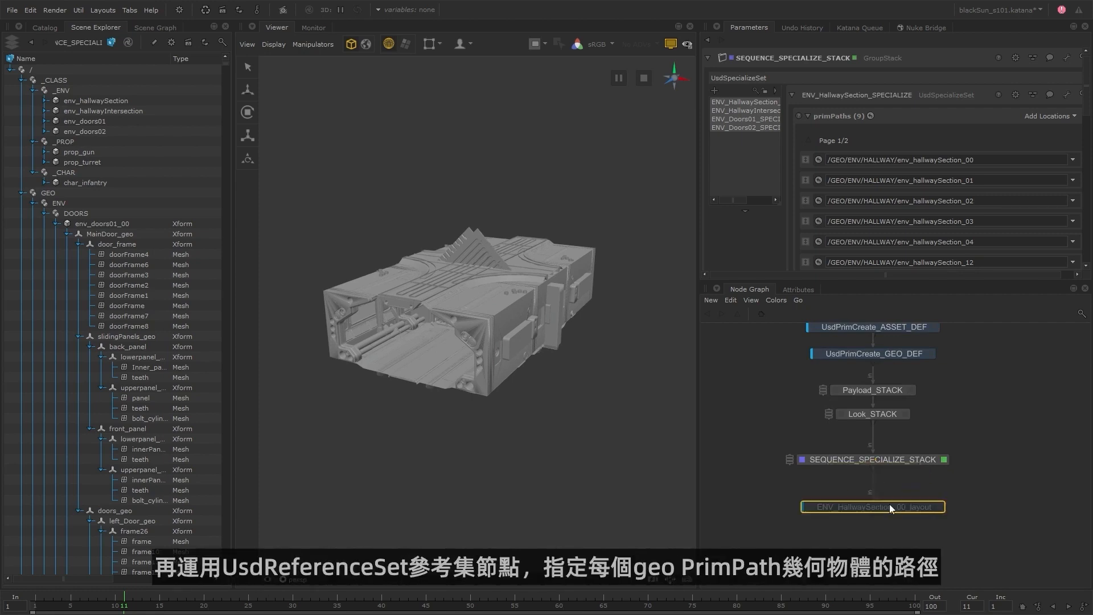
key(e)
key(v)
Collapse the DOORS branch and set the layout node's prim path to /GEO/ENV/HALLWAY/env_hallwaySection_00.
click(45, 213)
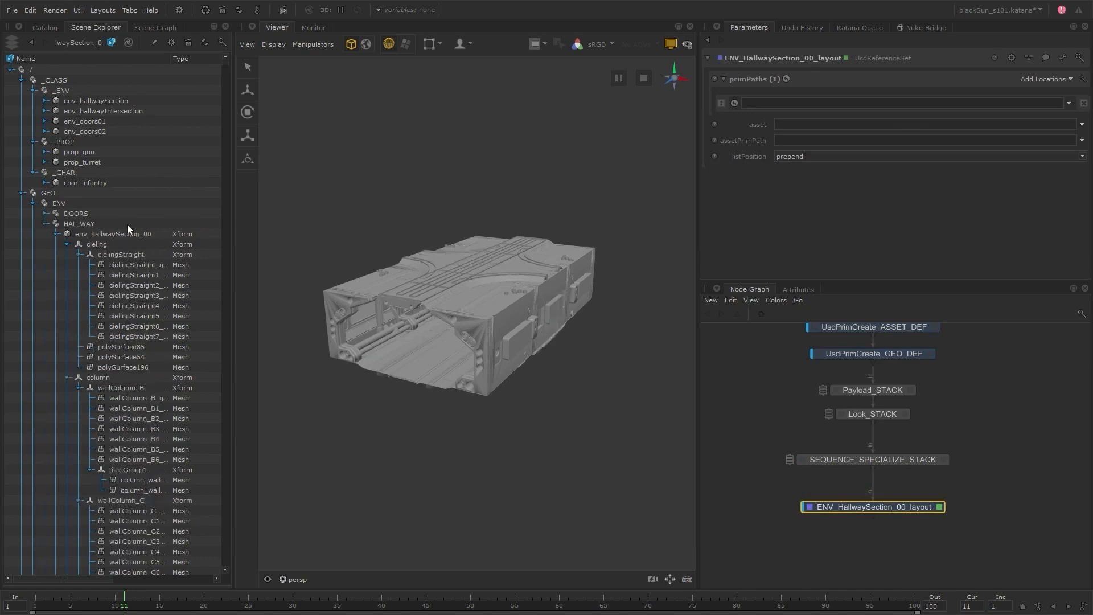
drag(130, 232, 787, 124)
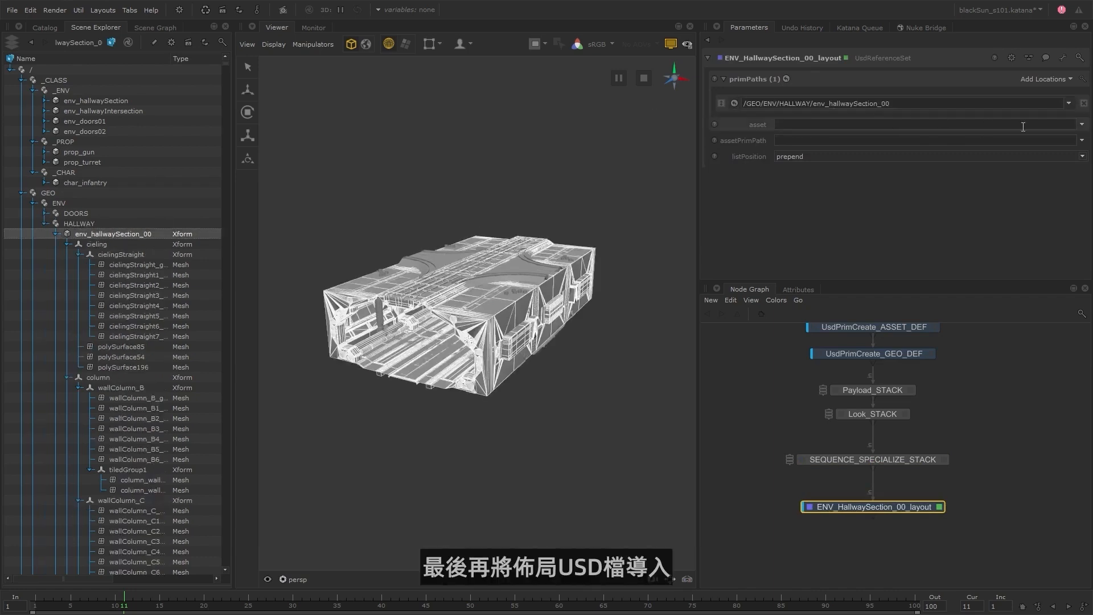
Set the layout node's asset to env_hallSection_00__layout.usd from the usd/env/layout folder.
click(1081, 124)
click(1066, 136)
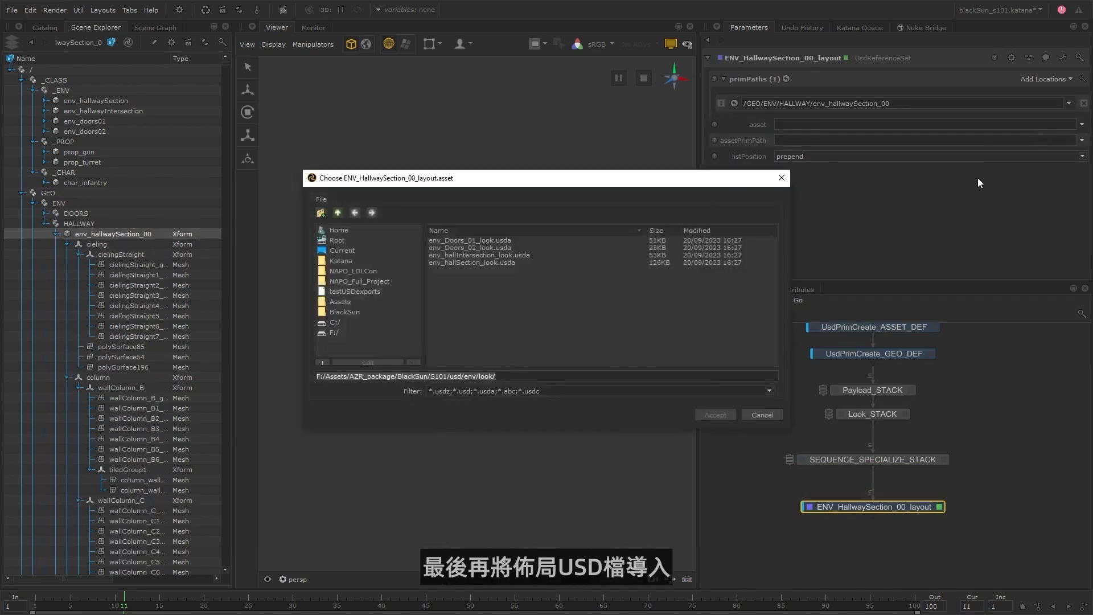
click(337, 212)
double_click(449, 246)
click(481, 277)
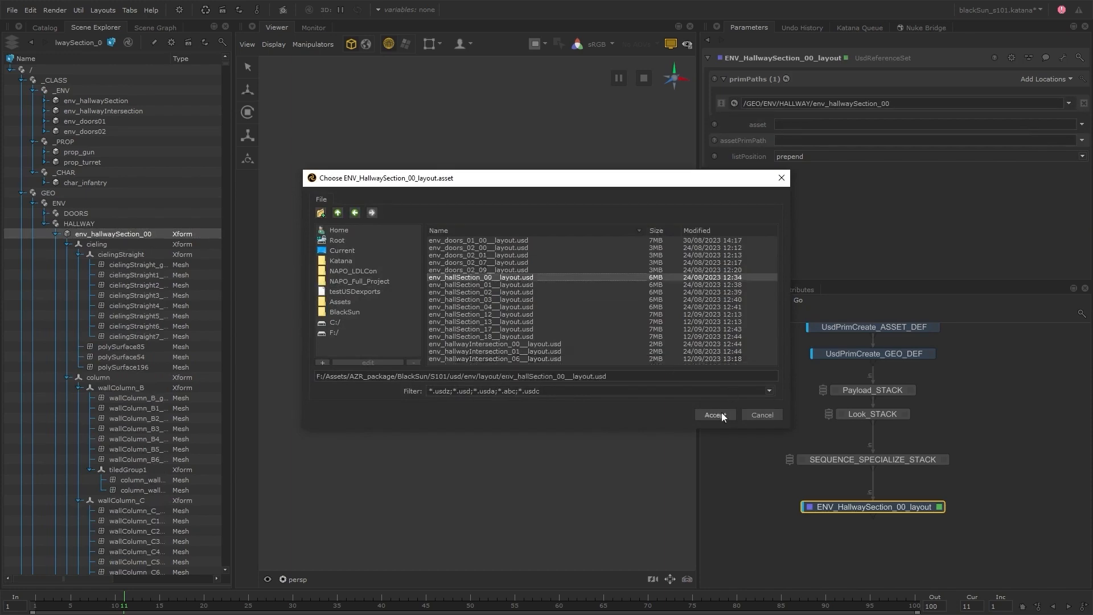
click(718, 413)
alt+drag(615, 356, 601, 400)
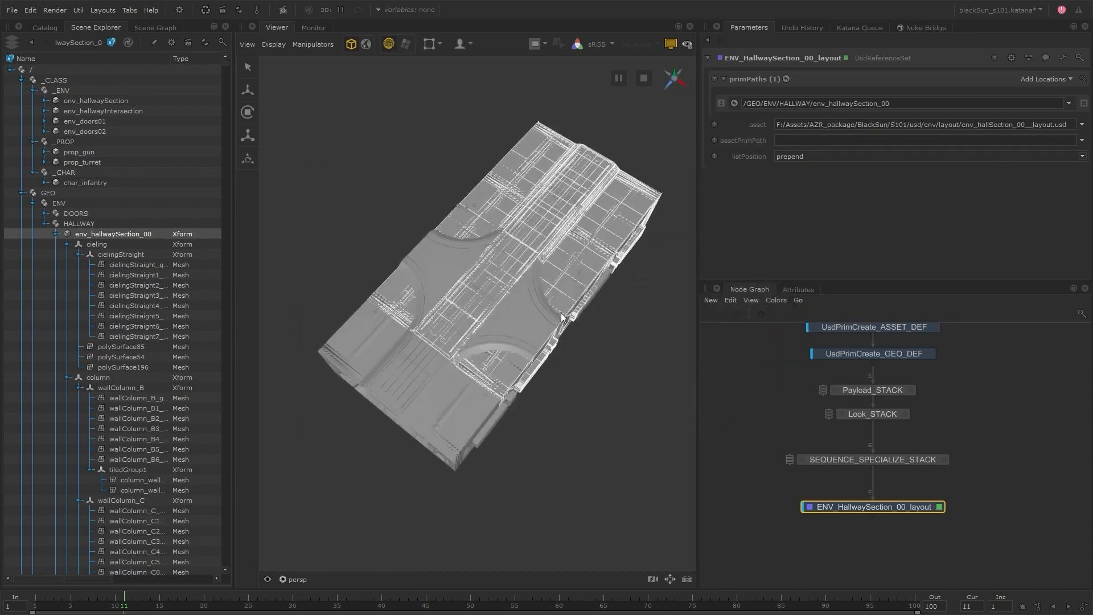
Make the asset path project-relative with the expression project.dir+'/../S101/usd/env/layout/env_hallSection_00__layout.usd'.
click(771, 125)
drag(842, 143, 719, 143)
text(project.dir+'/../S101/usd/env/layout/env_hallSection_00__layout.usd)
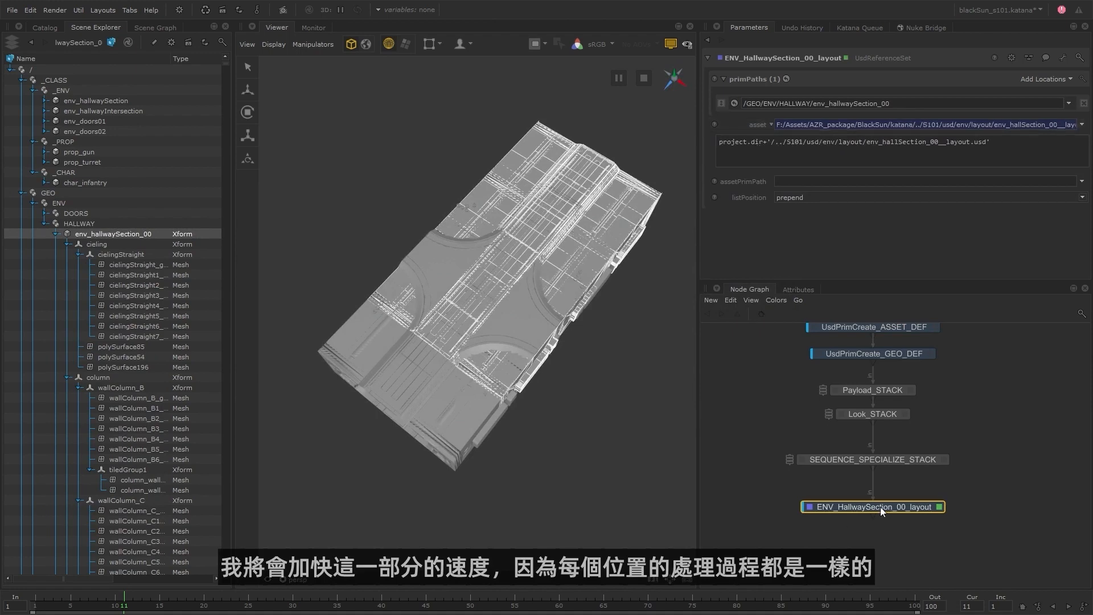
Add a GroupStack named HallwaySection_LAYOUT below SEQUENCE_SPECIALIZE_STACK and move the ENV_HallwaySection_00_layout node into it.
key(Tab)
key(Return)
click(873, 483)
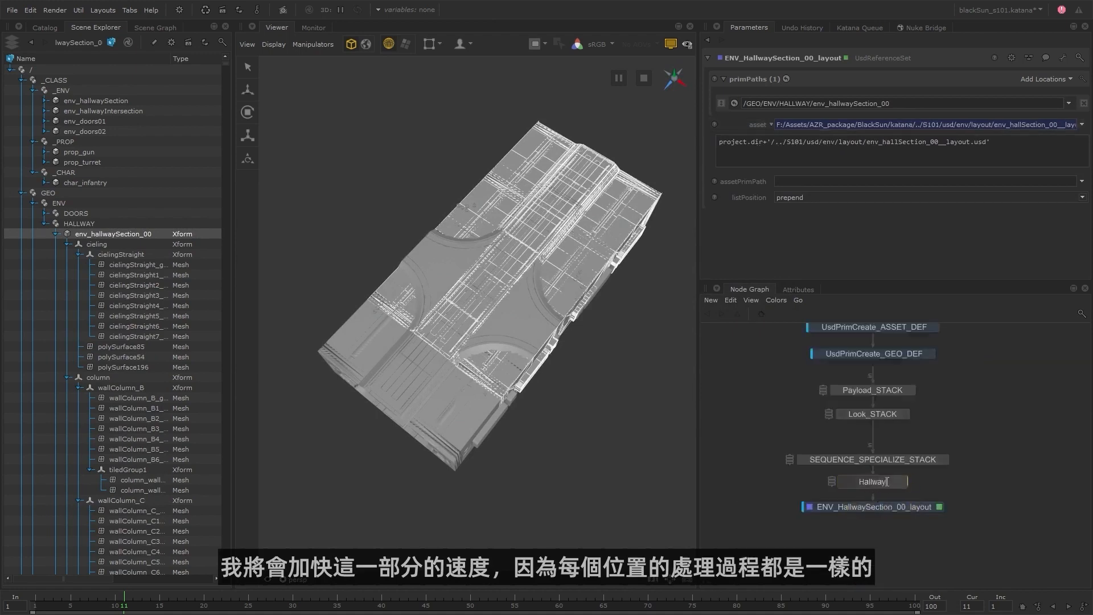
key(e)
shift+middle_drag(882, 506, 760, 162)
drag(887, 484, 888, 502)
Duplicate the section 00 layout entry as ENV_HallwaySection_01_layout, pointing its prim path and asset expression to hallway section 01.
drag(698, 245, 673, 245)
drag(760, 206, 794, 205)
right_click(753, 104)
click(775, 186)
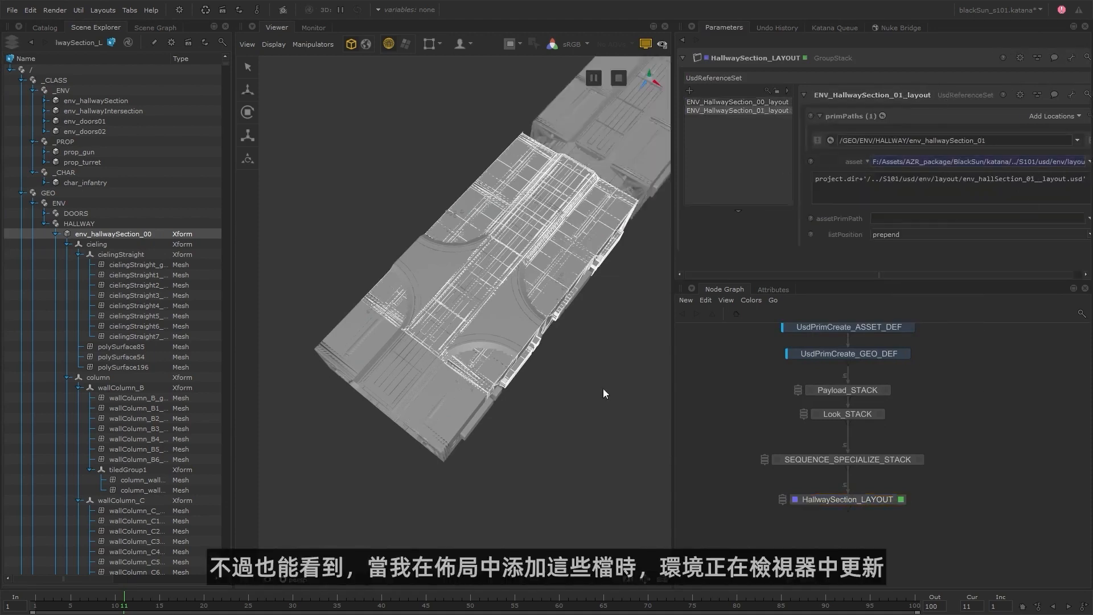
Duplicate further layout entries in the stack and repoint the copies to hallway sections 02, 03, 04, 12, 13 and 17.
scroll(535, 380, down, 3)
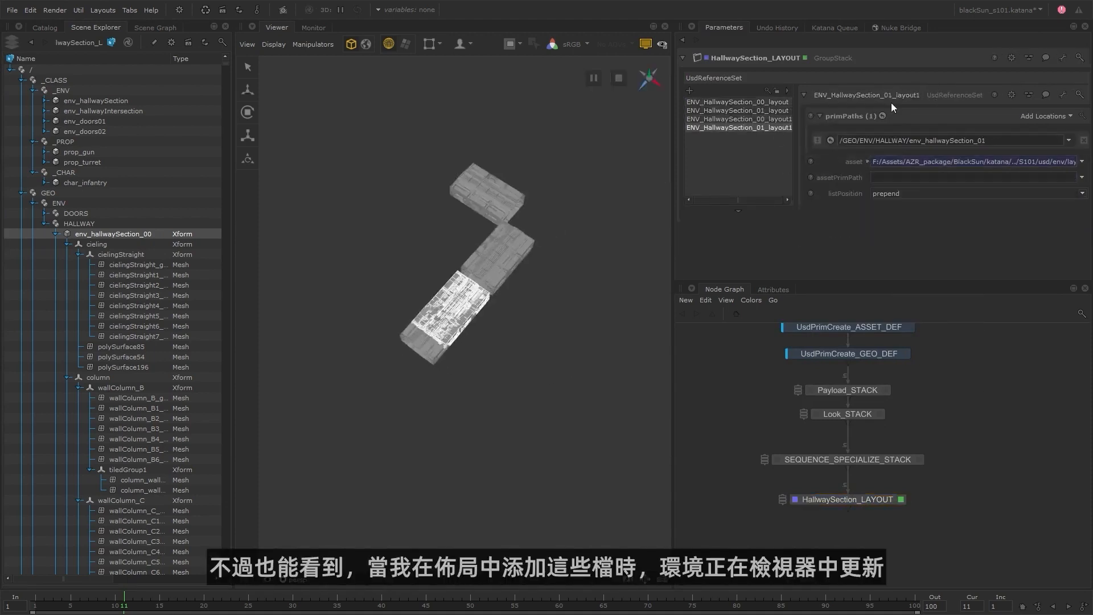
click(867, 161)
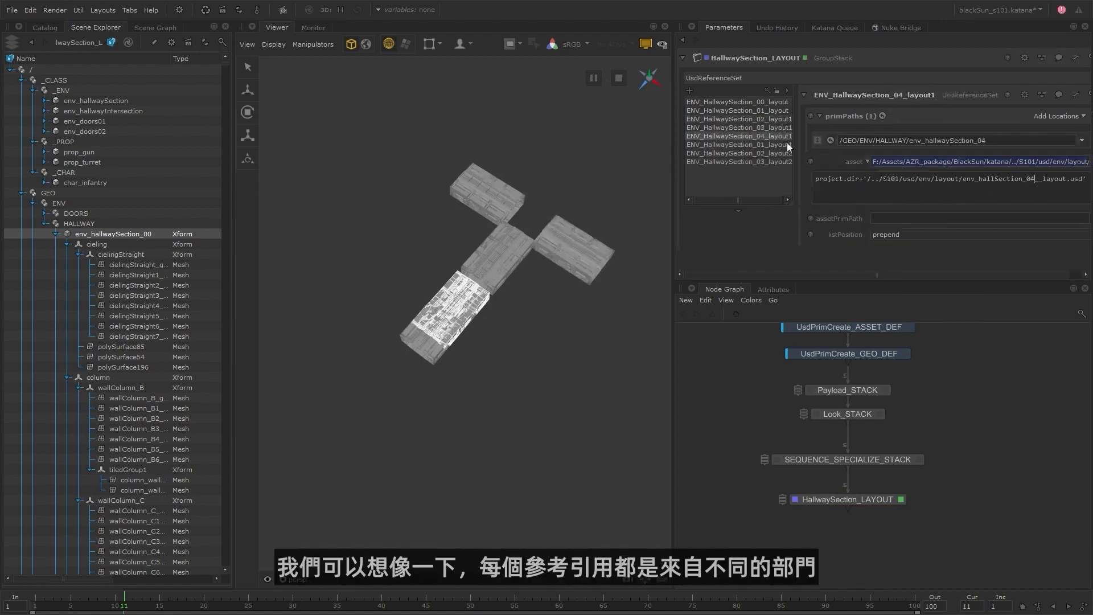
click(787, 145)
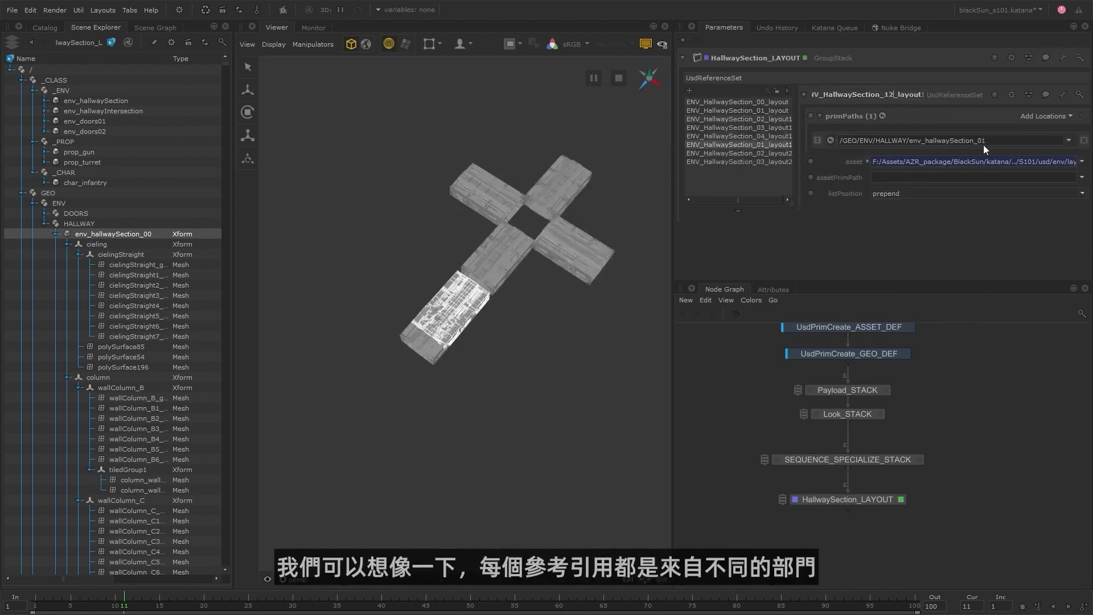
click(867, 162)
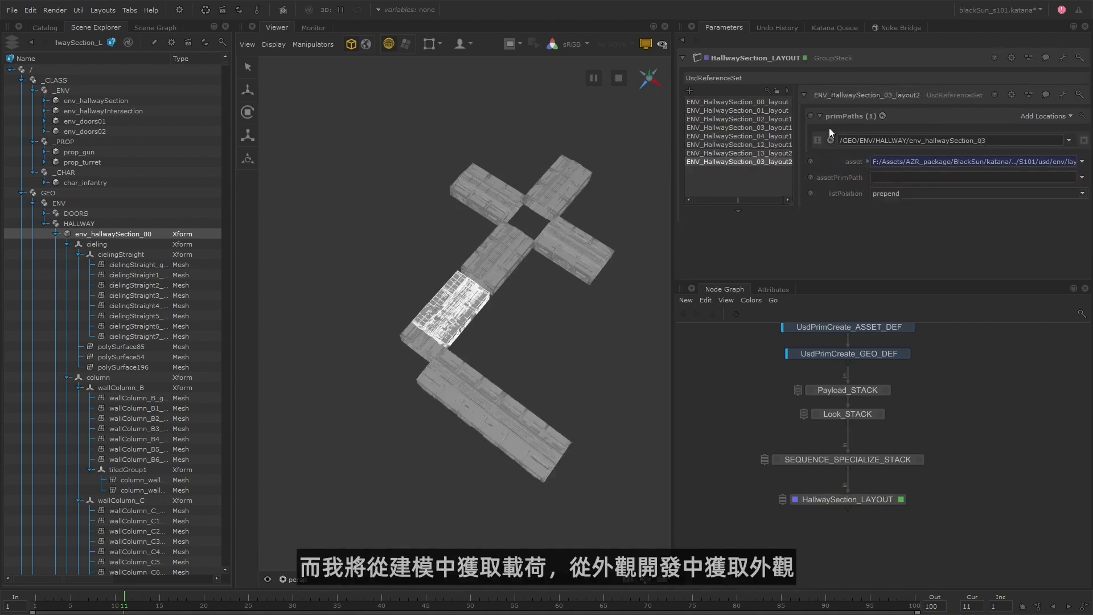
text(7)
Duplicate the section 17 layout entry and change the copy's name, prim path and asset expression to section 18.
right_click(763, 162)
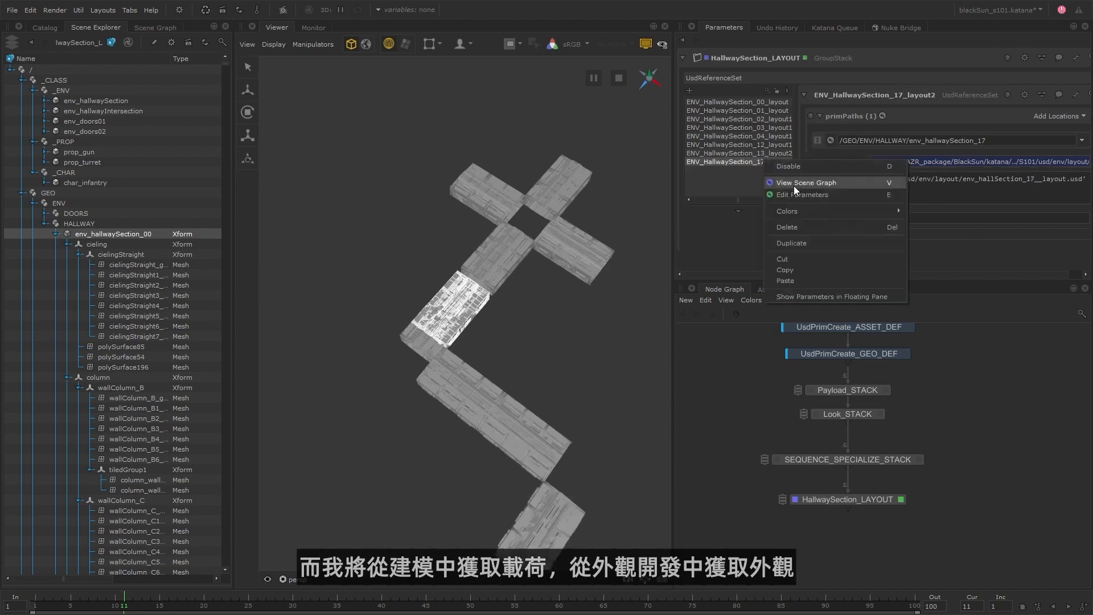
click(795, 244)
click(901, 95)
drag(901, 95, 895, 95)
text(8)
drag(981, 141, 988, 141)
text(8)
key(Return)
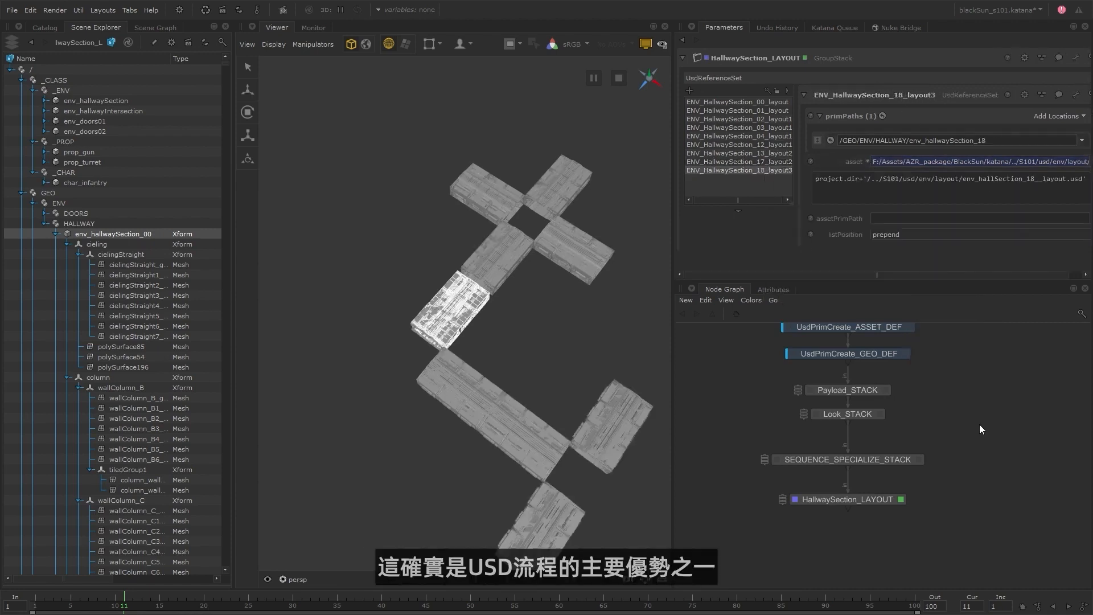
Add a GroupStack named HallwayIntersection_LAYOUT below HallwaySection_LAYOUT.
click(869, 499)
key(Tab)
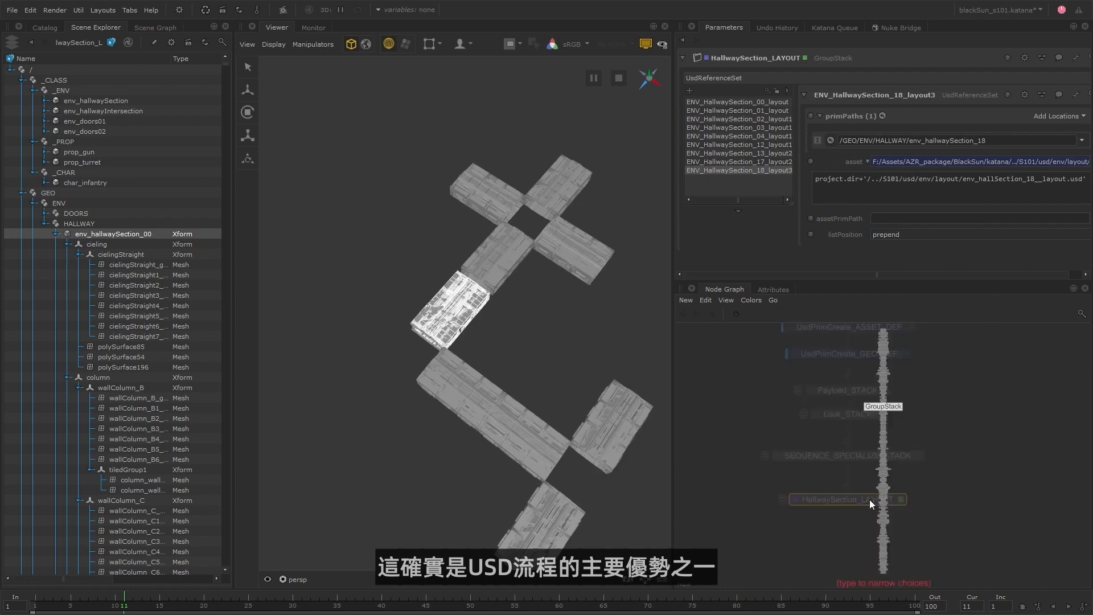
key(Return)
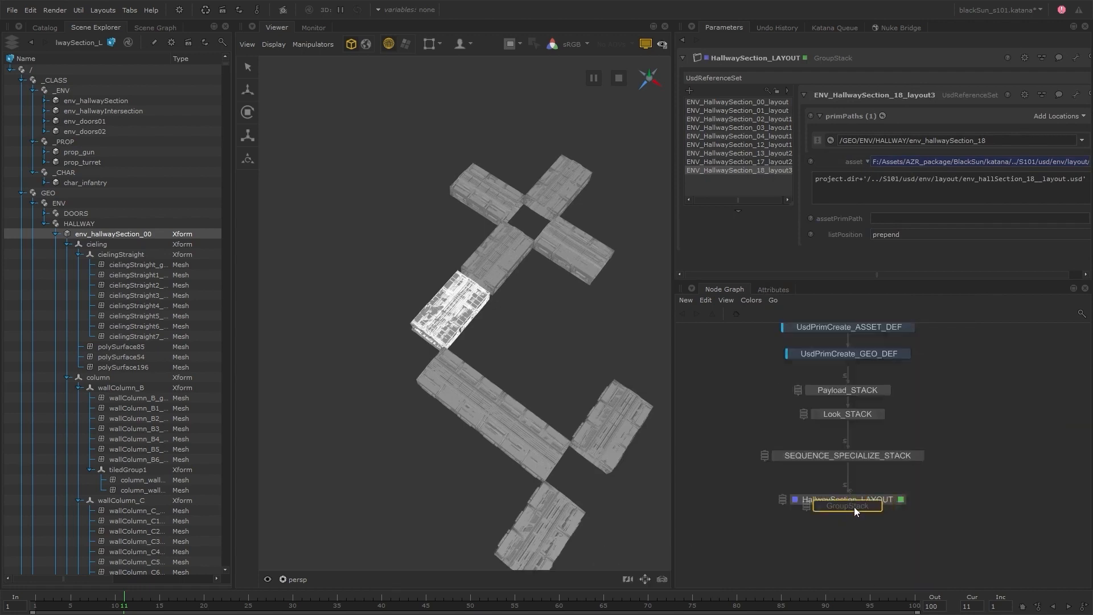
click(851, 525)
text(Hall)
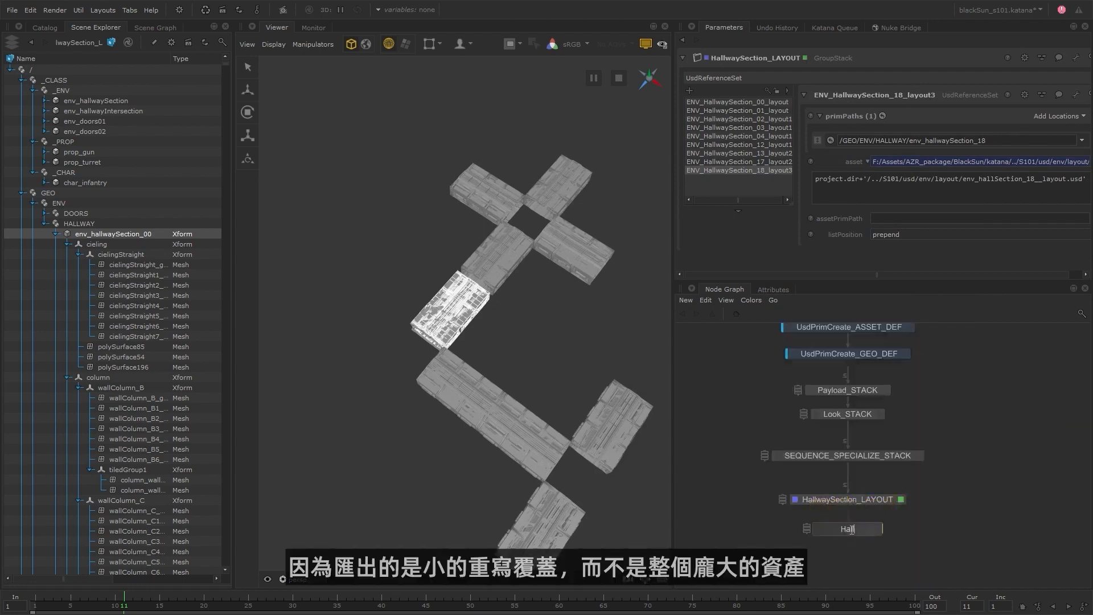
text(wayIntersection_LAYOUT)
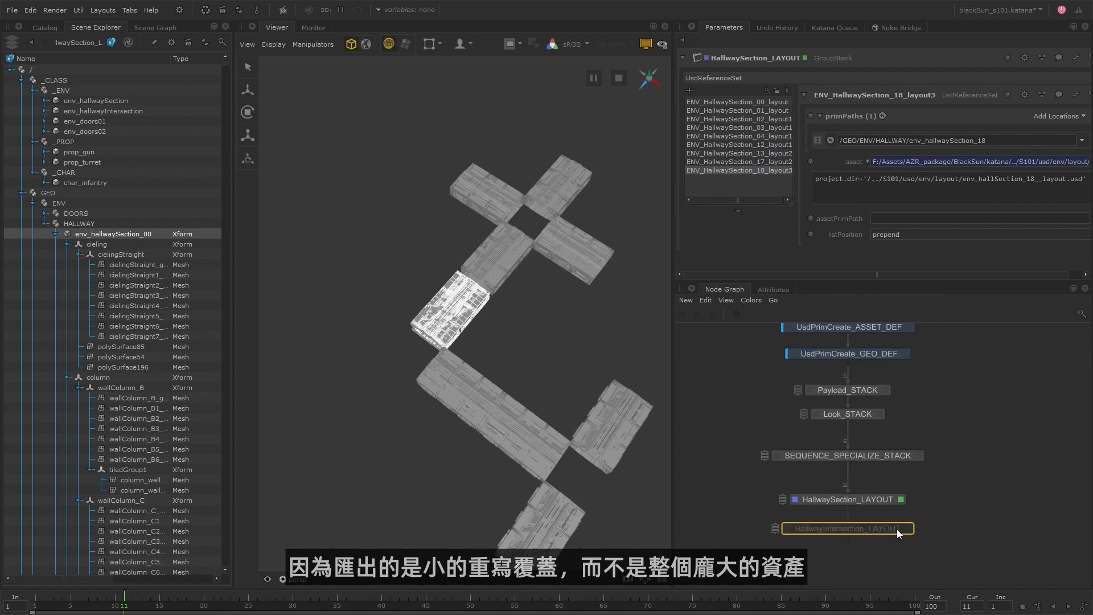
key(Return)
Add env_HallwayIntersection_00_Layout to the stack, targeting /GEO/ENV/HALLWAY/env_hallwayIntersection_00 with env_hallwayIntersection_00__layout.usd as its asset.
drag(152, 493, 881, 152)
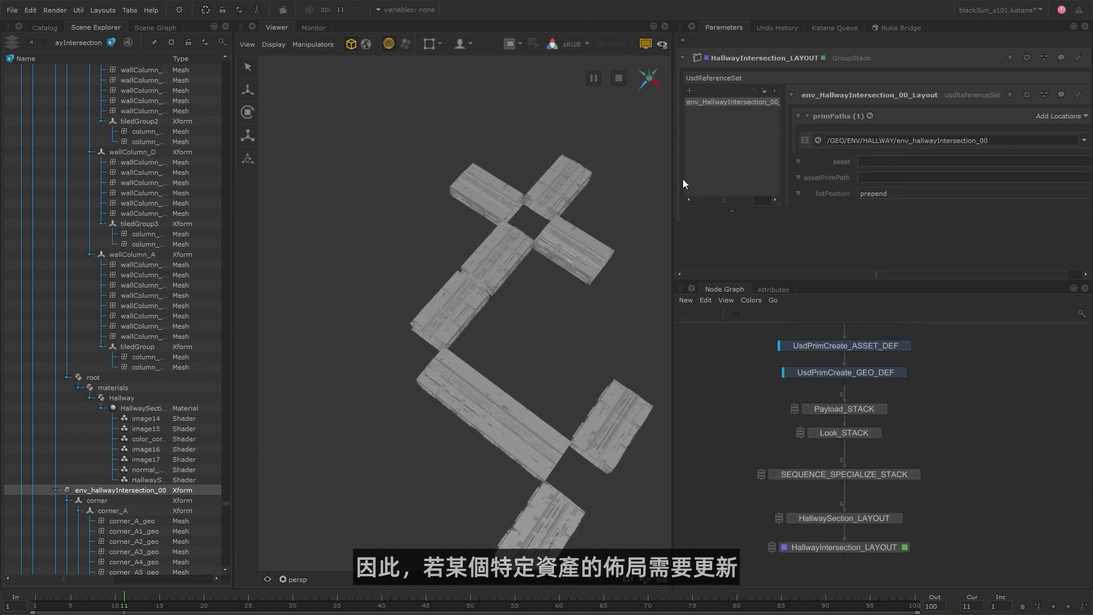
drag(674, 183, 637, 184)
click(1081, 162)
click(1065, 173)
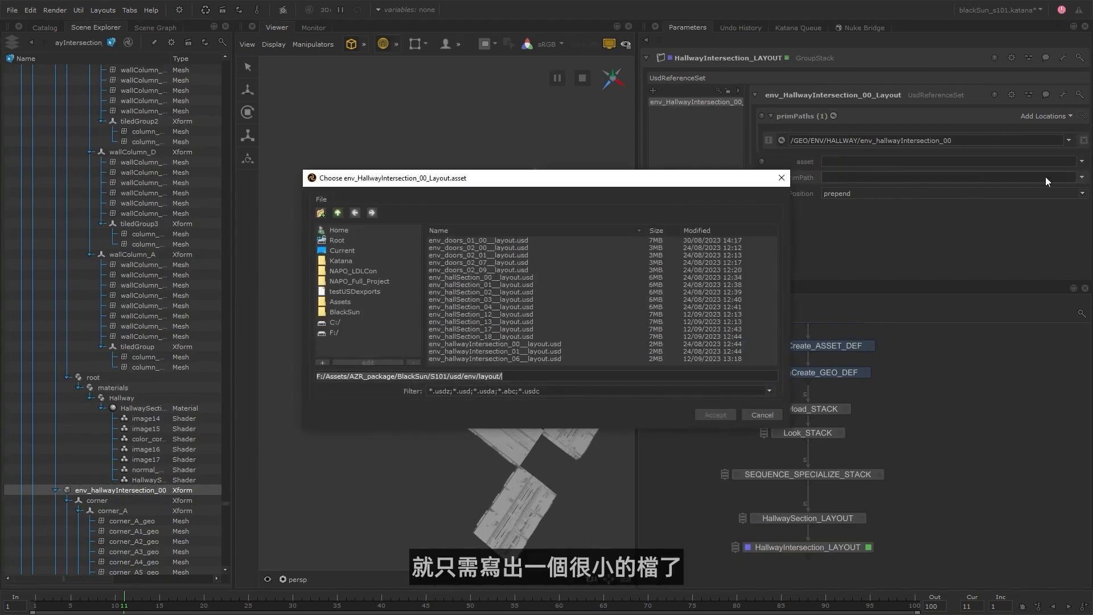
double_click(539, 345)
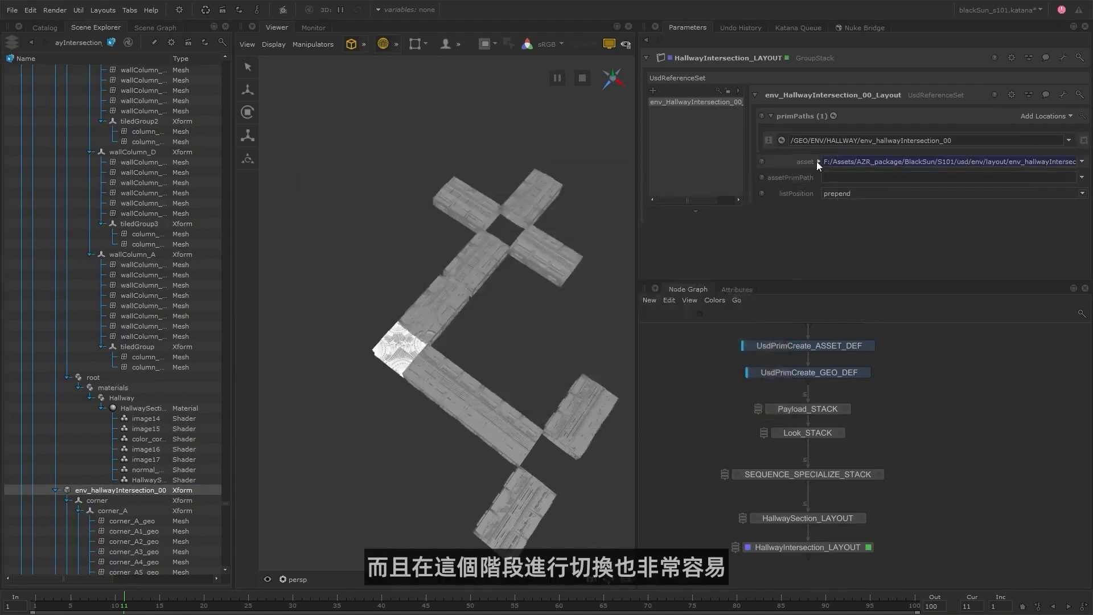
Make the intersection asset path project-relative, then duplicate the entry and repoint the copy to env_hallwayIntersection_01 and its layout file.
right_click(724, 101)
click(747, 134)
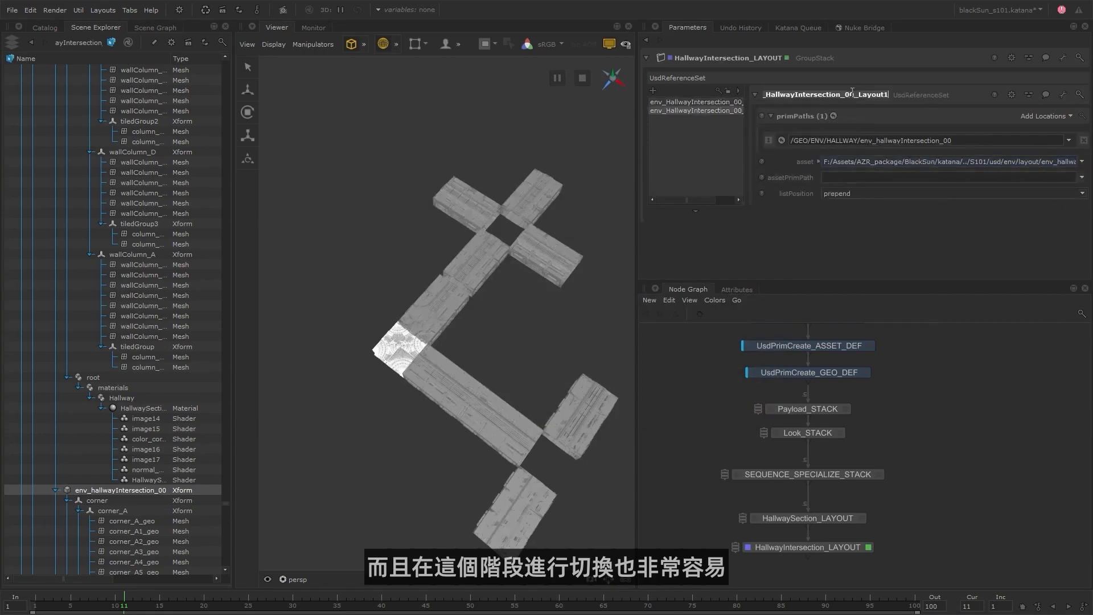
double_click(951, 141)
key(Right)
key(BackSpace)
text(1)
click(819, 162)
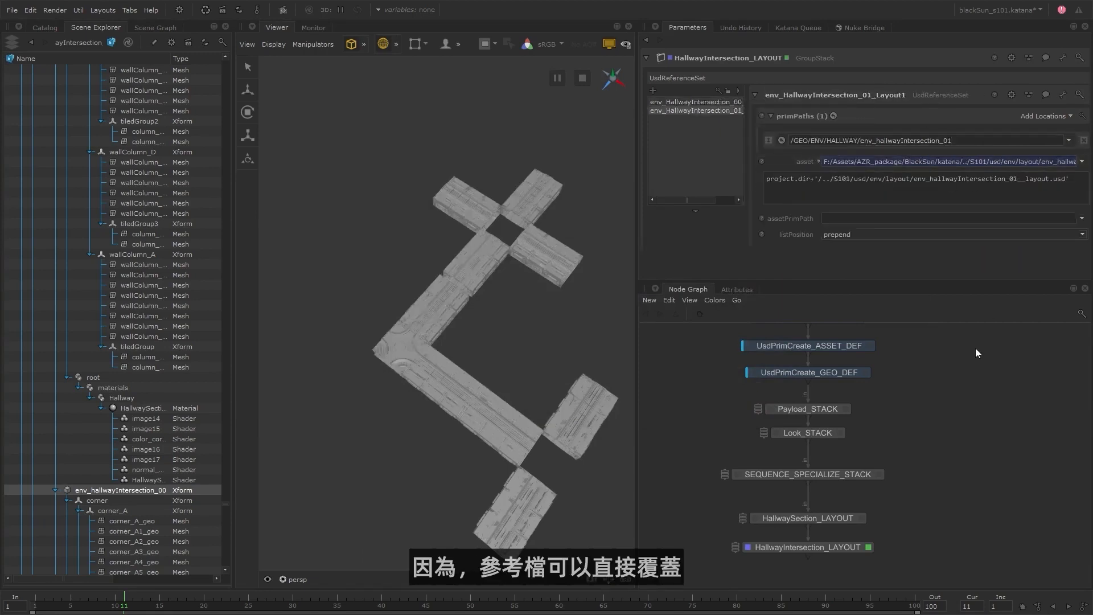
Duplicate the intersection 01 entry and change the copy's name, prim path and asset expression to intersection 06.
right_click(734, 114)
click(758, 146)
click(854, 96)
key(BackSpace)
text(6)
key(Return)
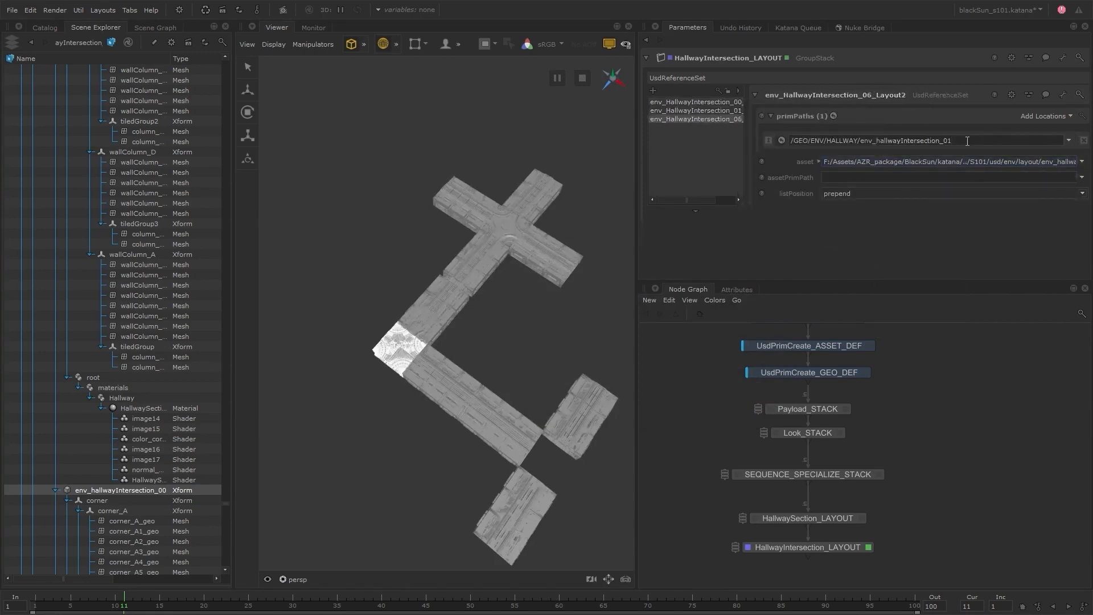
click(818, 161)
key(Return)
Add a GroupStack named Doors_LAYOUT below HallwayIntersection_LAYOUT.
middle_drag(886, 533, 888, 446)
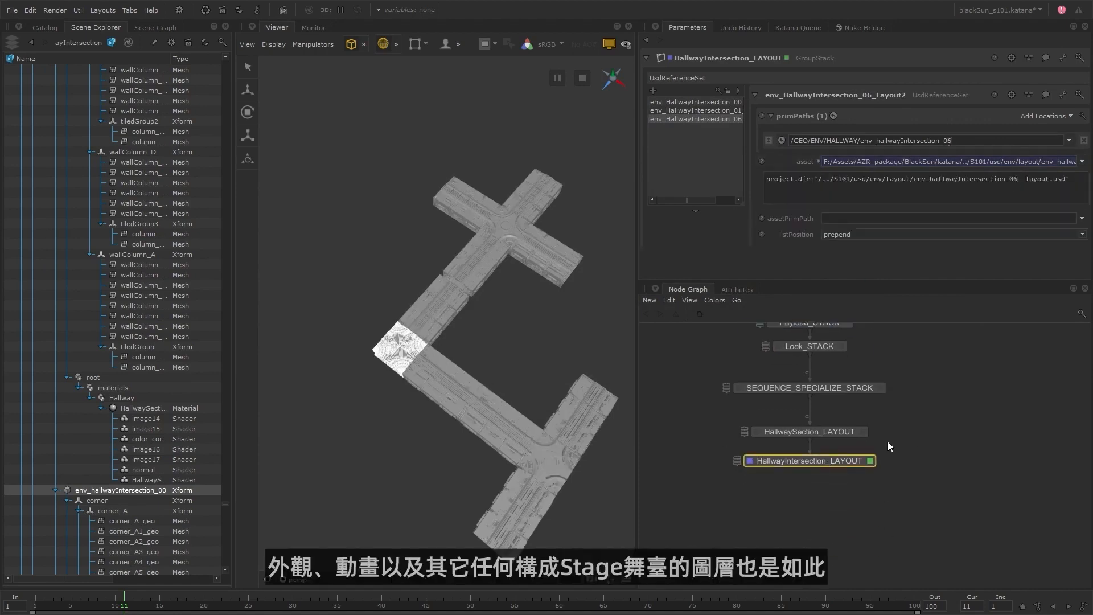
key(g)
key(g)
key(g)
click(812, 494)
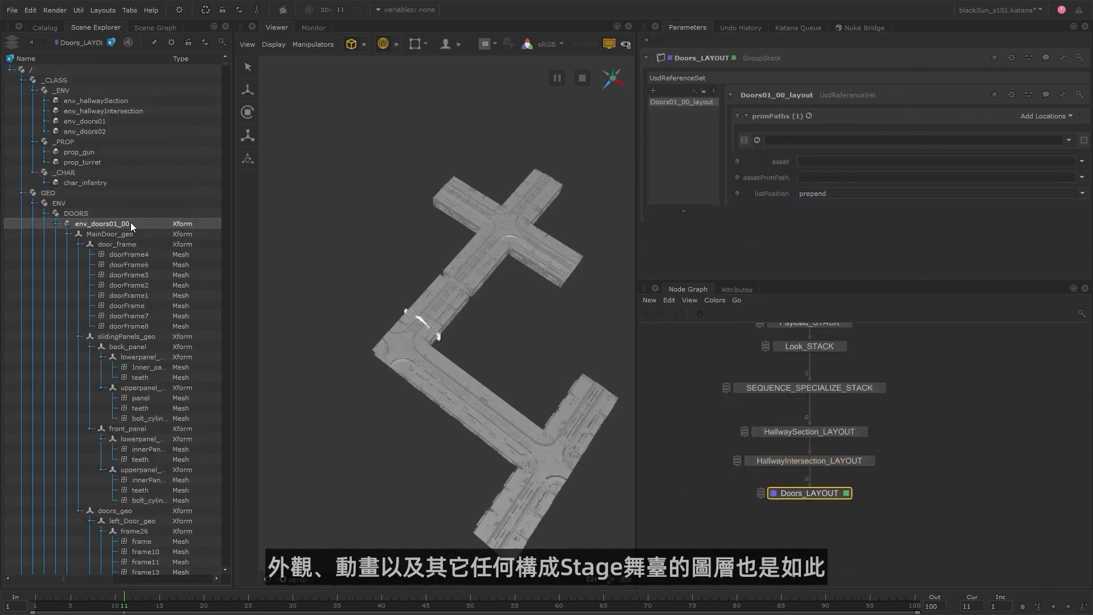
Reference env_doors_01_00__layout.usd onto env_doors01_00 in Doors_LAYOUT, and add matching entries for doors 02_00, 02_01, 02_07 and 02_09.
drag(131, 226, 837, 143)
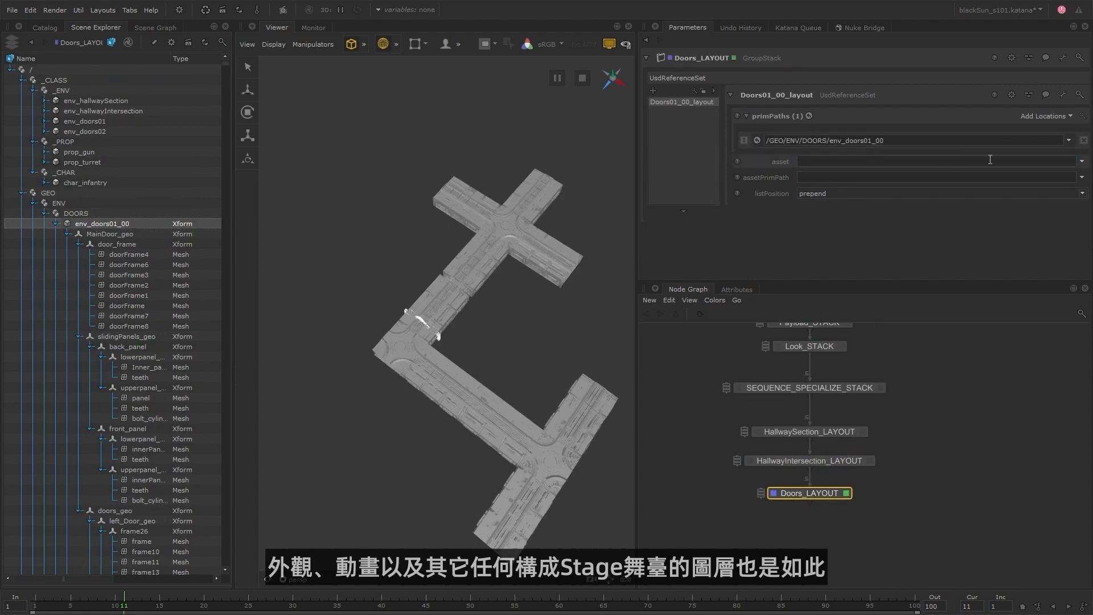
click(1082, 161)
click(1024, 176)
click(504, 241)
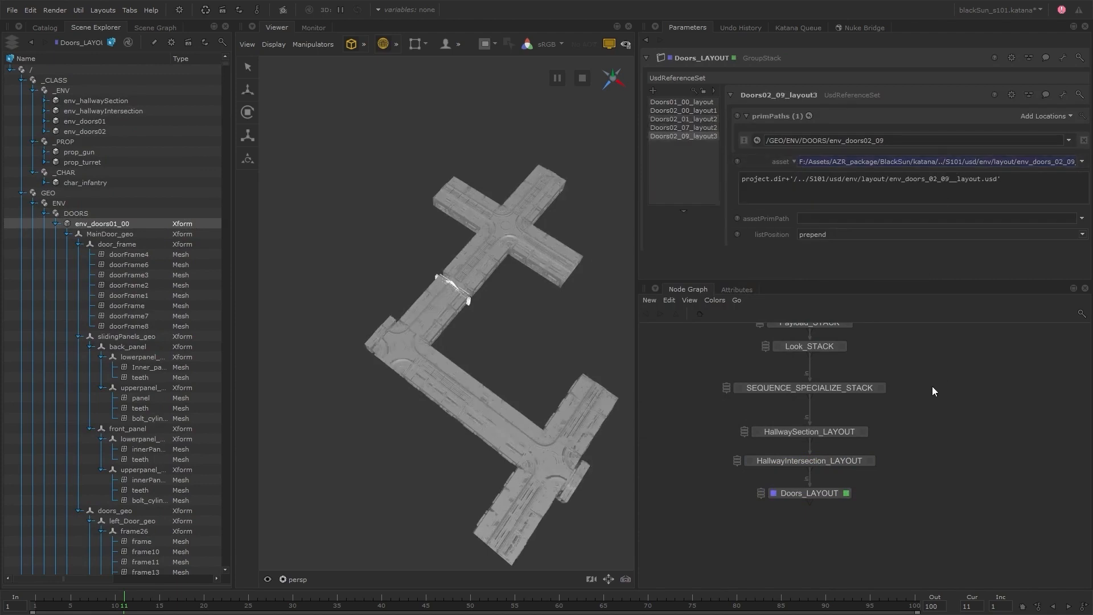
click(500, 346)
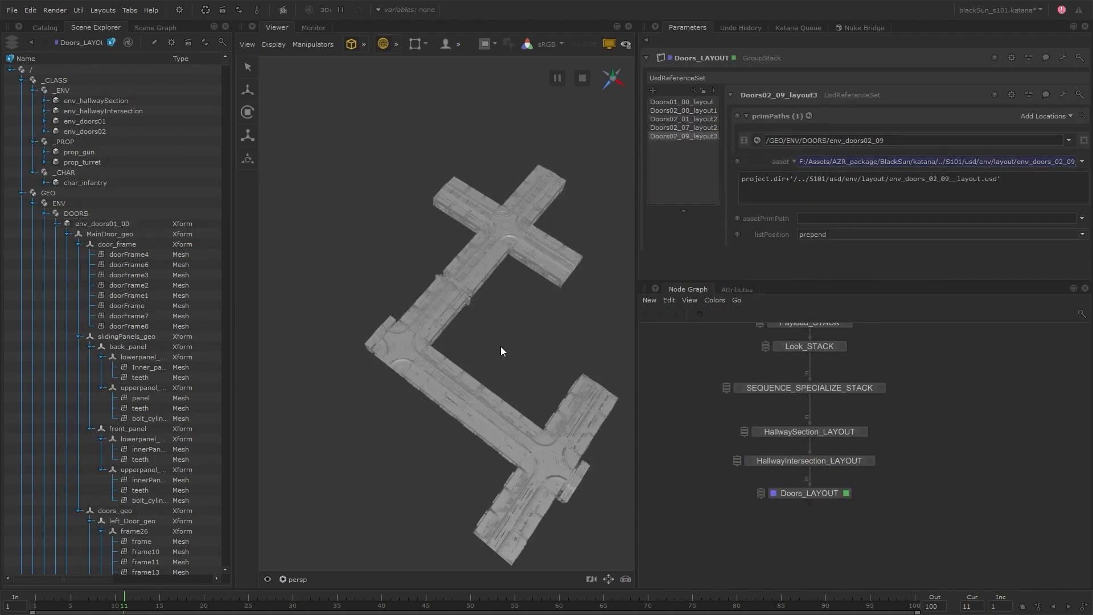
alt+drag(500, 346, 534, 323)
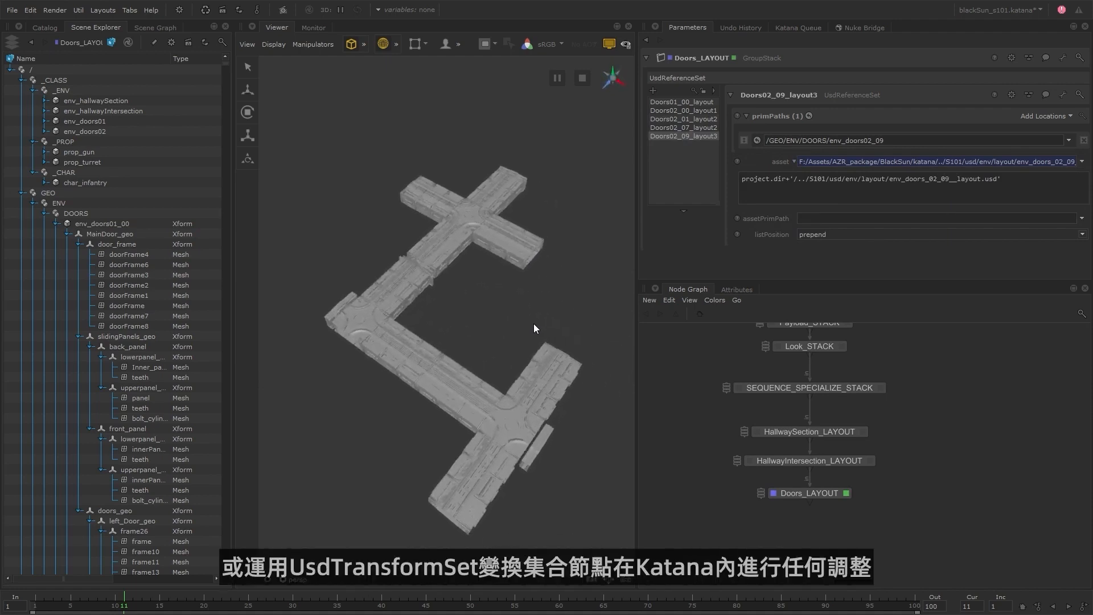
Create a UsdTransformSet node, view and edit it, and connect its input to SEQUENCE_SPECIALIZE_STACK.
key(Tab)
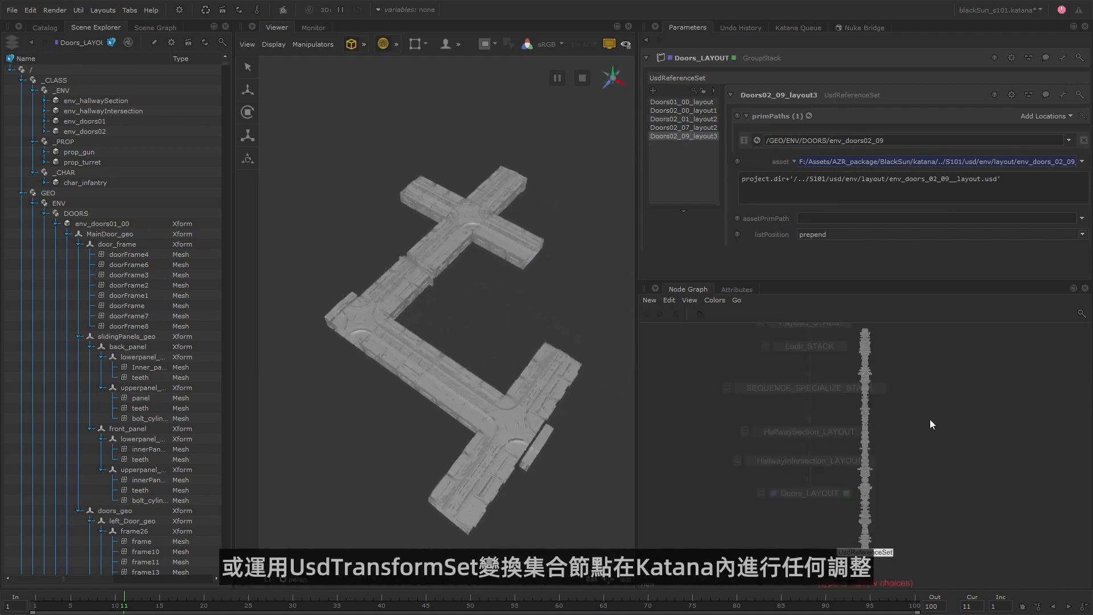
text(usdtr)
key(Return)
click(946, 424)
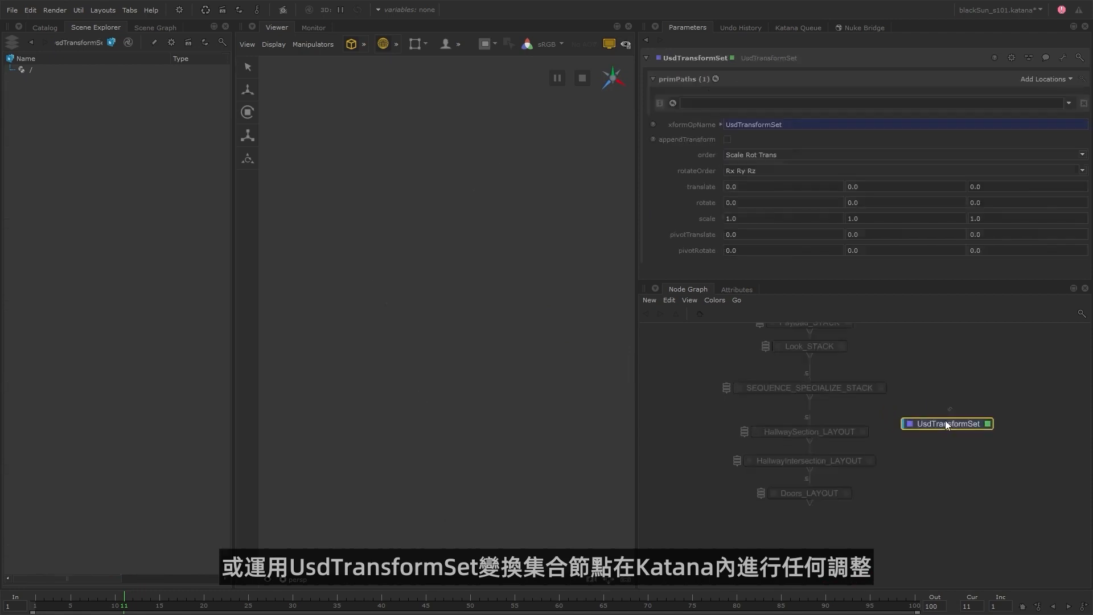
click(859, 388)
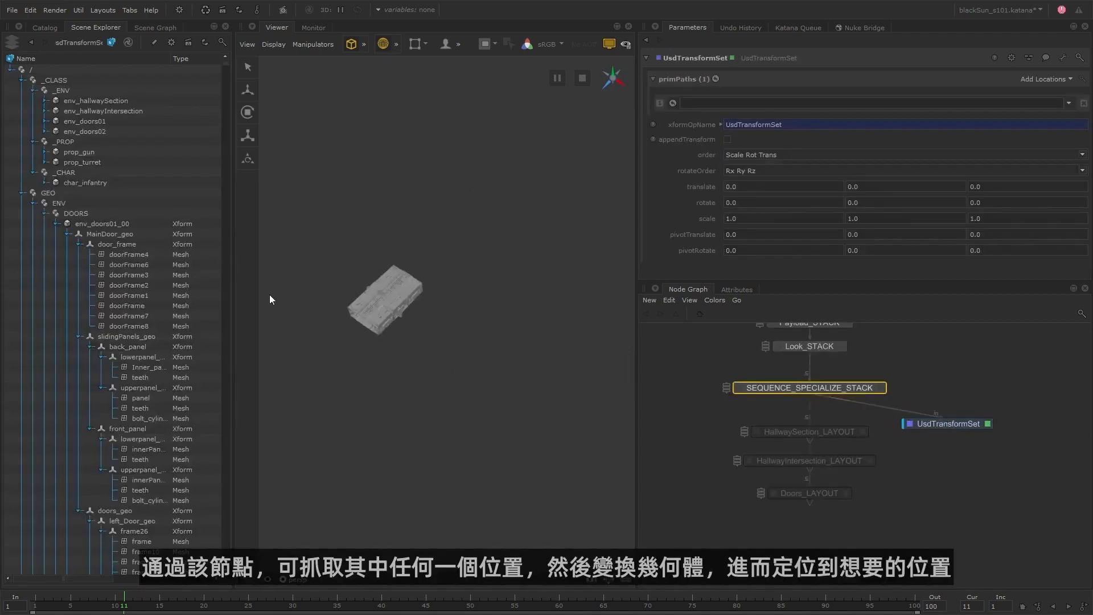
Collapse the DOORS branch and set the transform node's prim path to /GEO/ENV/HALLWAY/env_hallwaySection_00.
click(46, 213)
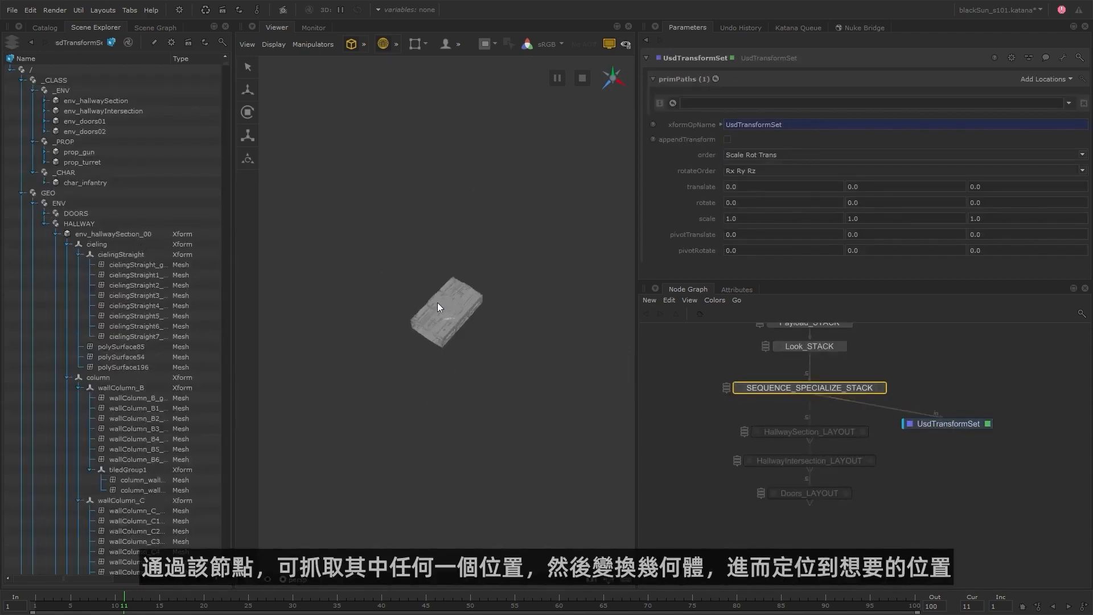
click(114, 233)
drag(113, 233, 751, 103)
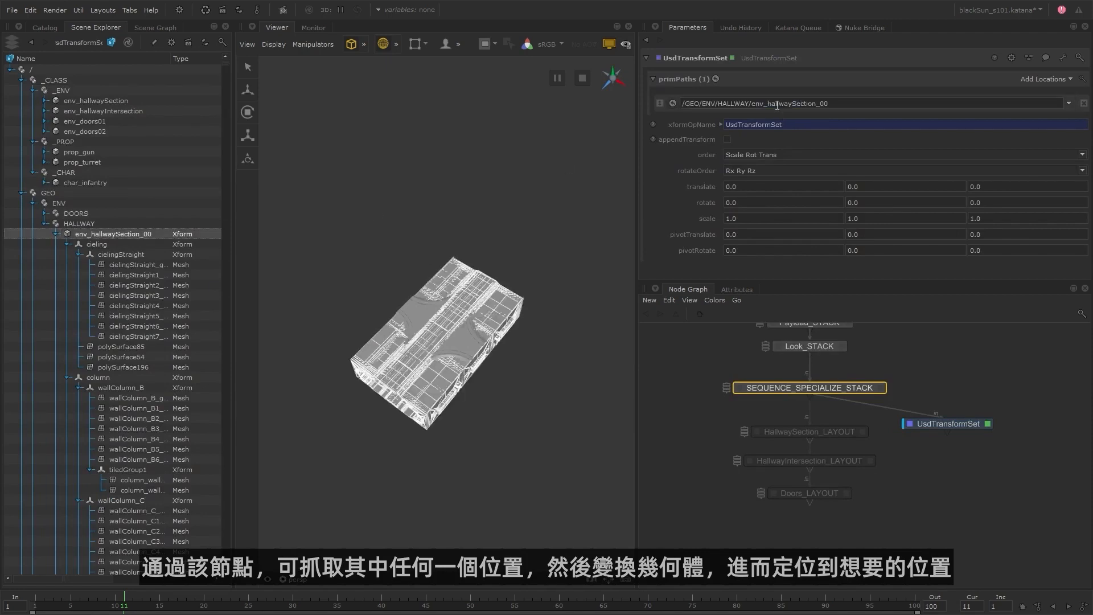
Set the hallway section's Z translation to 2750 and inspect its new position.
click(973, 187)
text(2750)
key(Return)
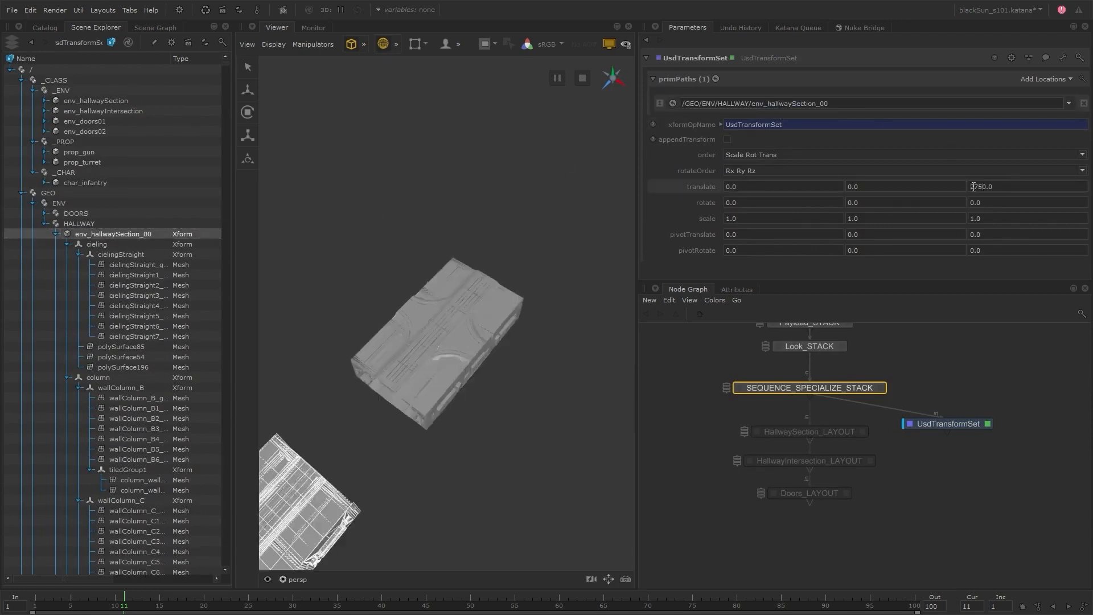
alt+middle_drag(464, 401, 567, 280)
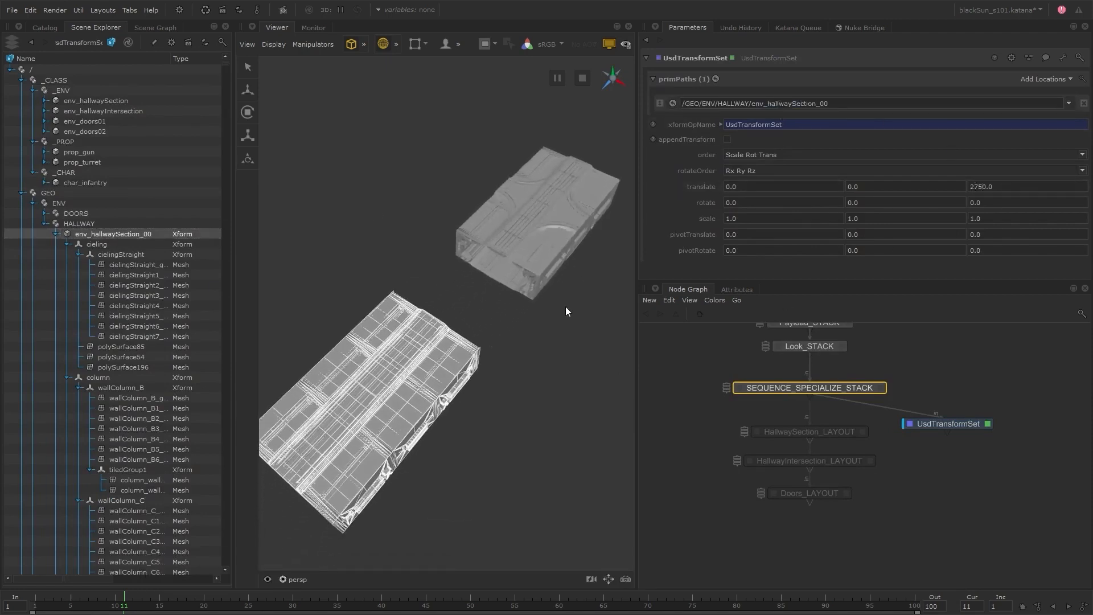
Reconnect the UsdTransformSet node's input to Doors_LAYOUT, place it at the end of the layout chain, and inspect the shifted hallway section.
alt+right_drag(565, 306, 519, 328)
click(924, 461)
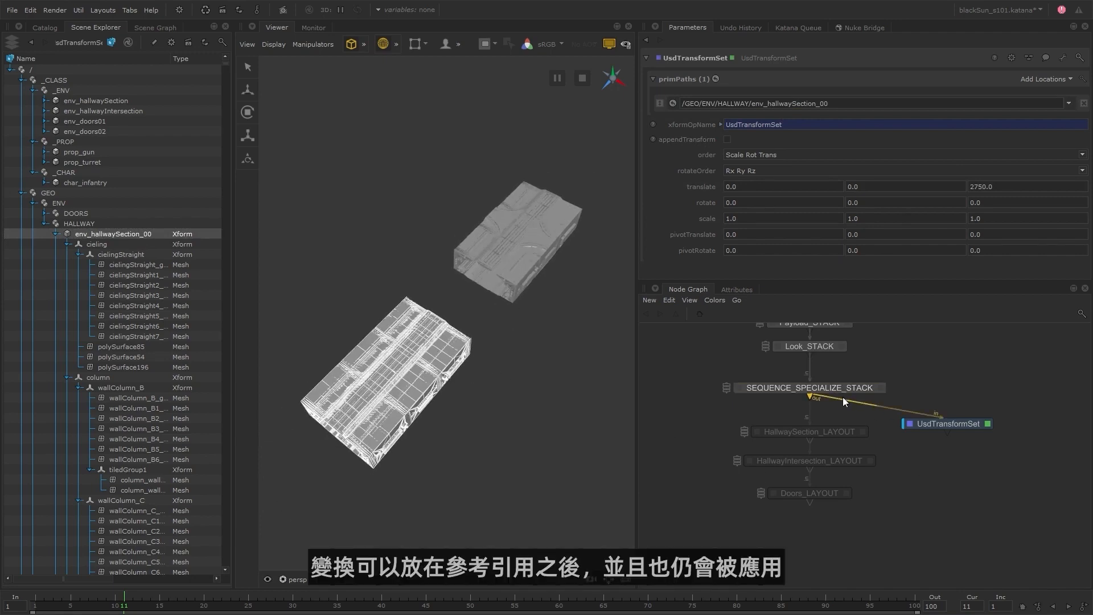
drag(842, 397, 827, 493)
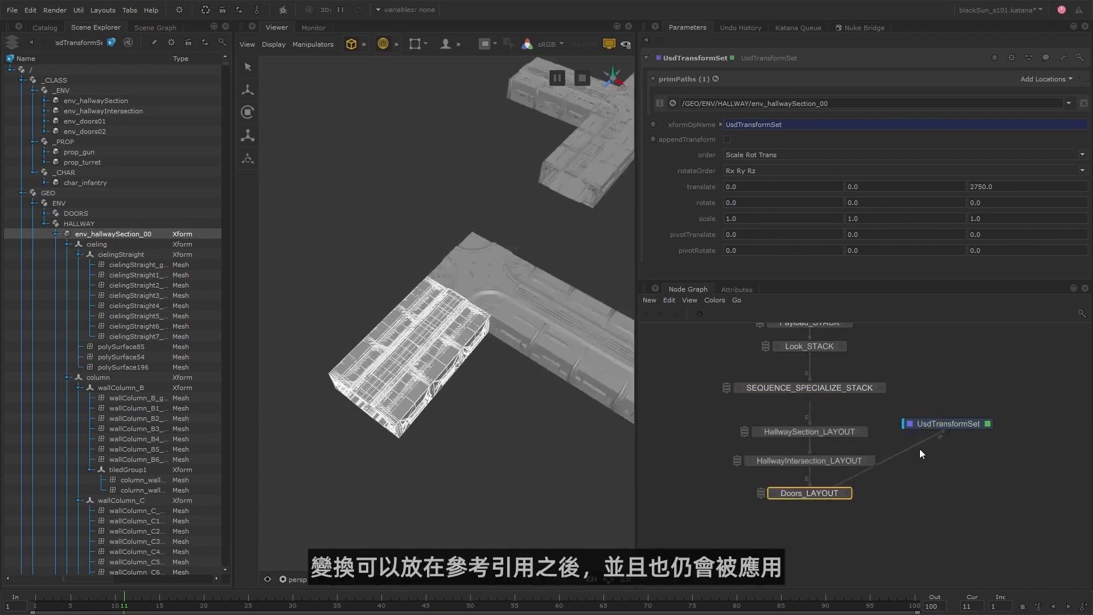
drag(962, 421, 825, 535)
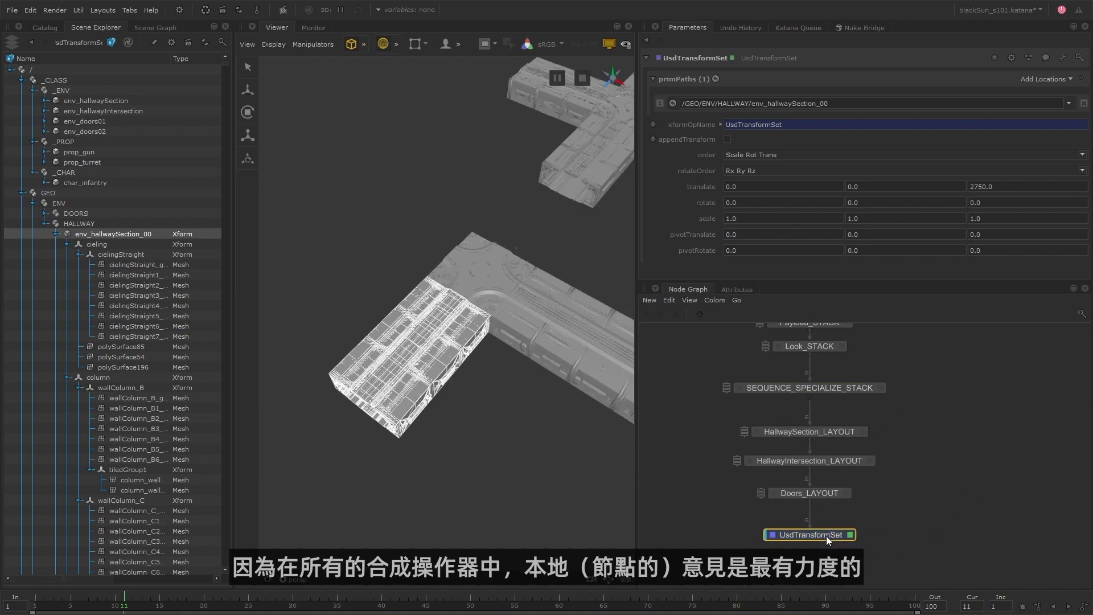
alt+middle_drag(586, 278, 508, 286)
alt+right_drag(508, 286, 406, 295)
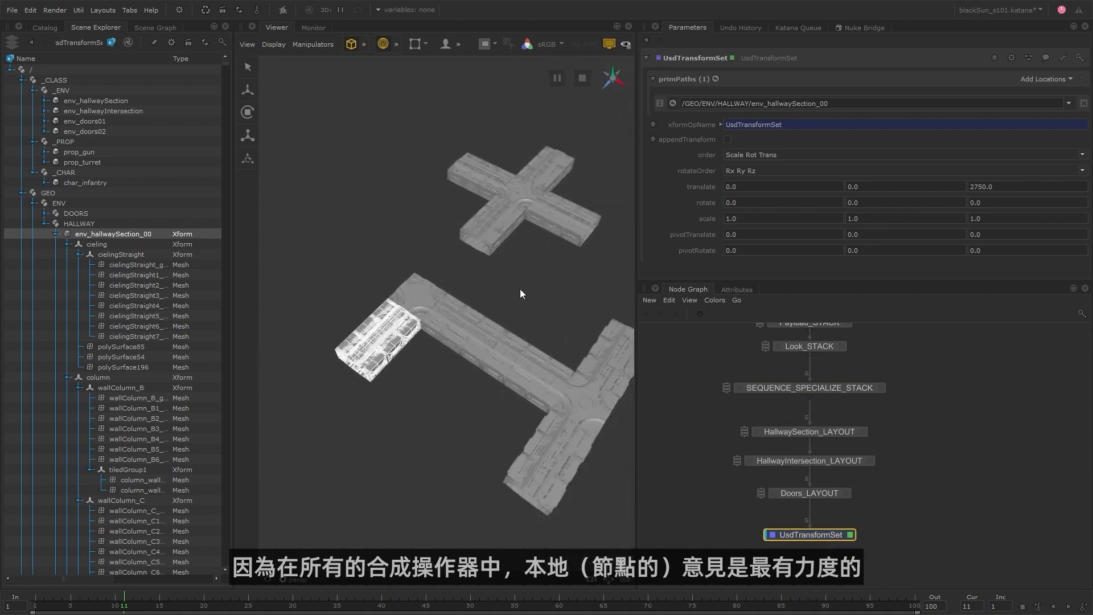
alt+middle_drag(508, 290, 462, 296)
click(505, 295)
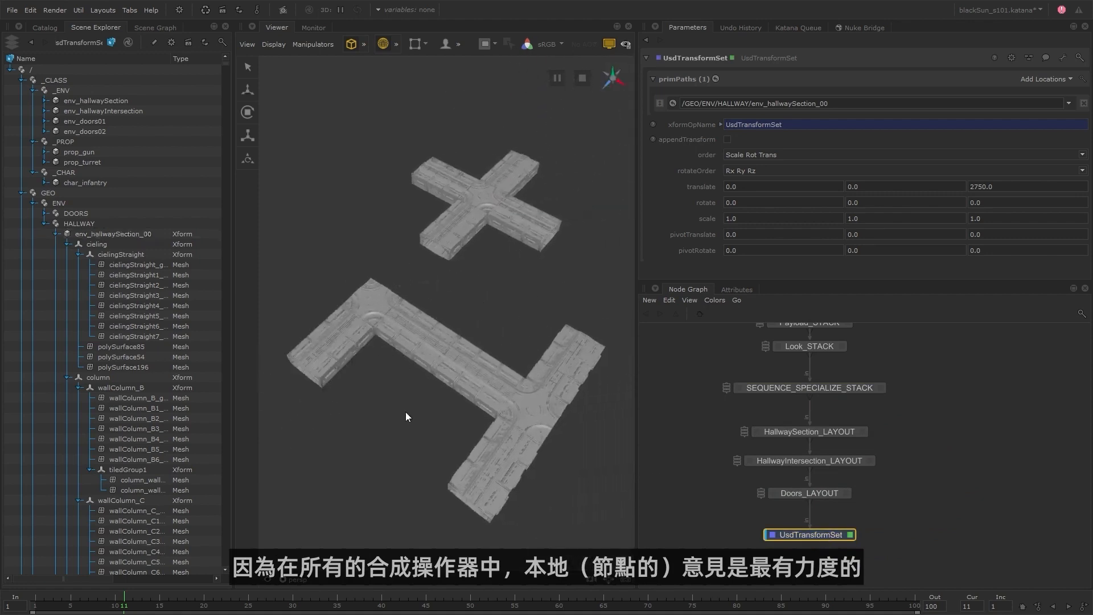
Toggle the UsdTransformSet node off and on to compare the hallway layout with and without the transform.
key(d)
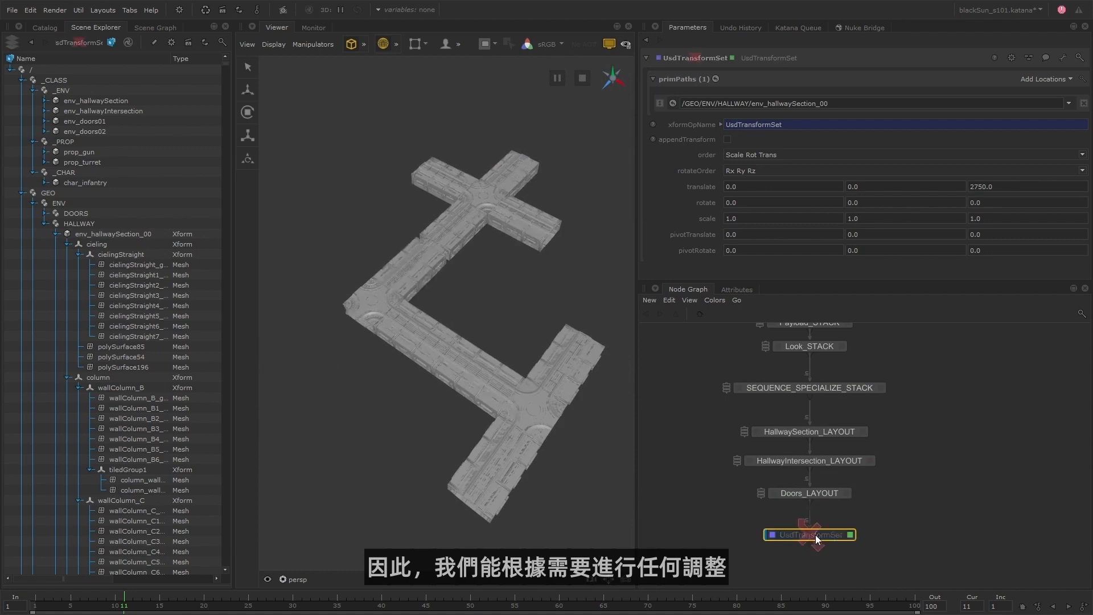
key(d)
key(d)
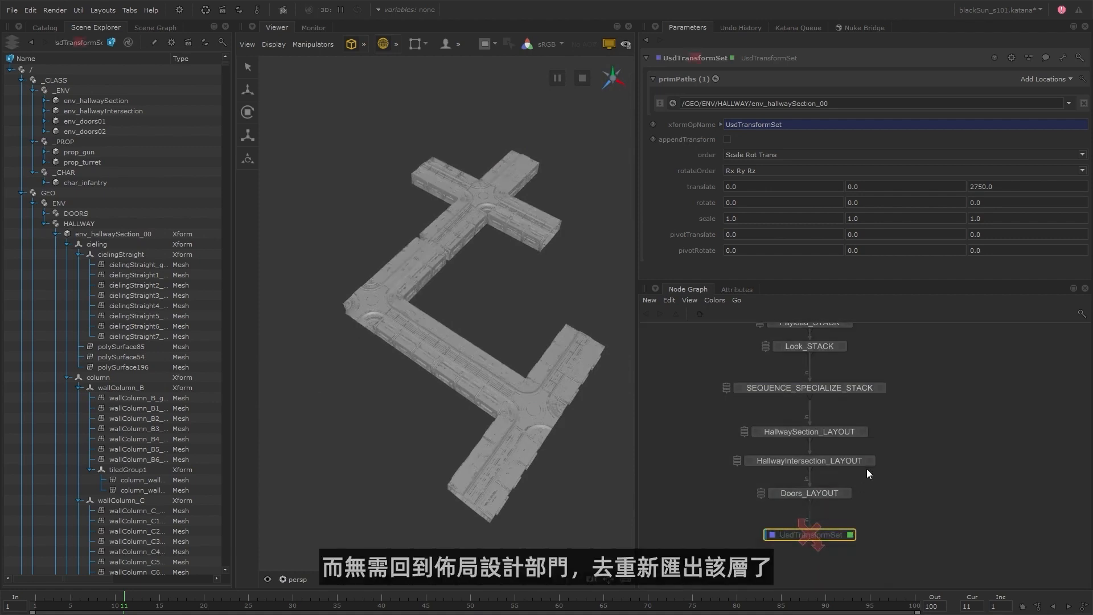
Examine the asset expression of the env_hallwaySection_00 layout reference in HallwaySection_LAYOUT.
click(863, 432)
click(742, 103)
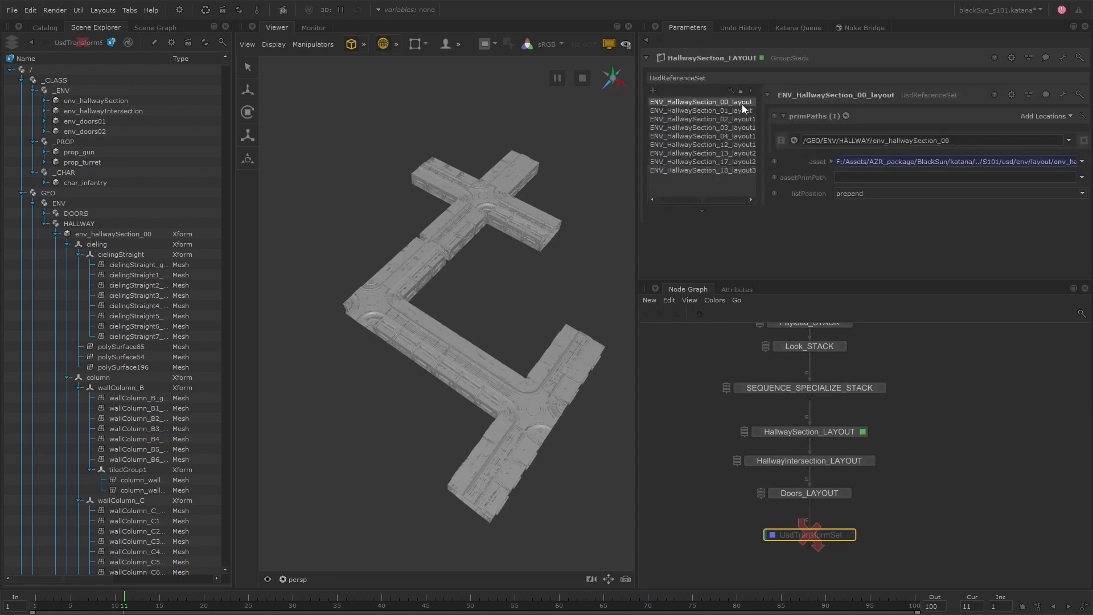
click(830, 162)
drag(1054, 180, 779, 180)
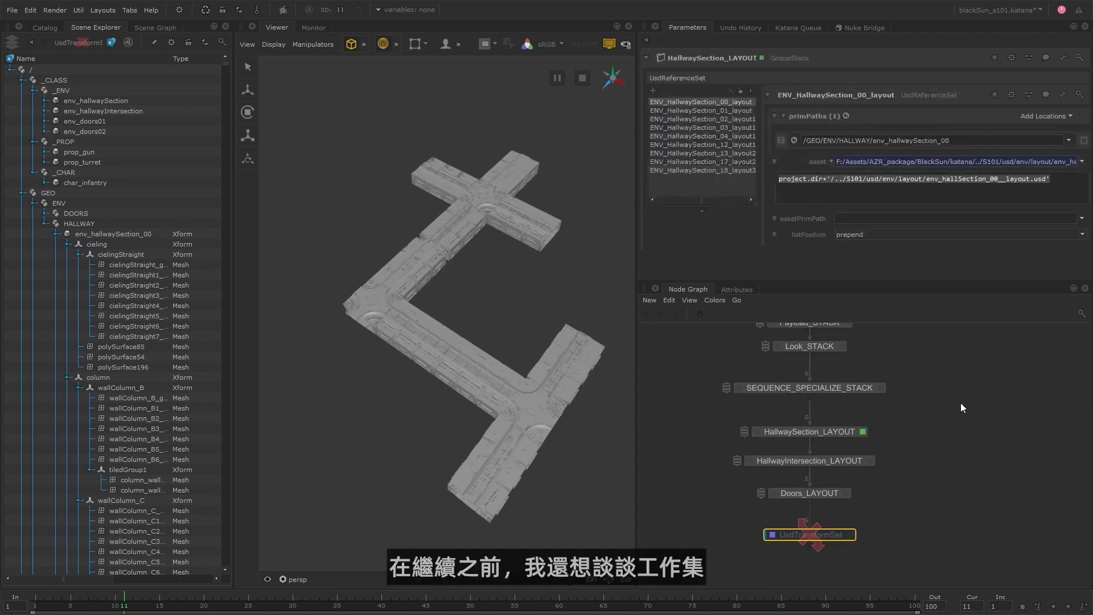
Delete the UsdTransformSet node and set Doors_LAYOUT as the viewed and edited node.
click(794, 537)
key(Delete)
double_click(824, 491)
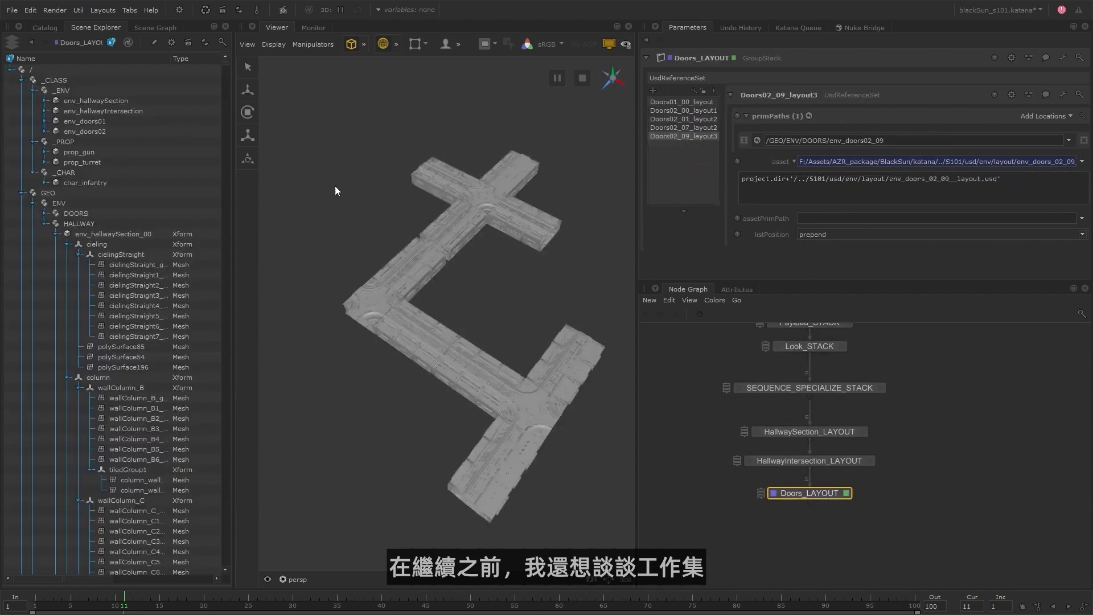
Widen the Scene Explorer to expose its working set columns, and activate the payload working set.
drag(234, 241, 363, 242)
drag(638, 244, 785, 240)
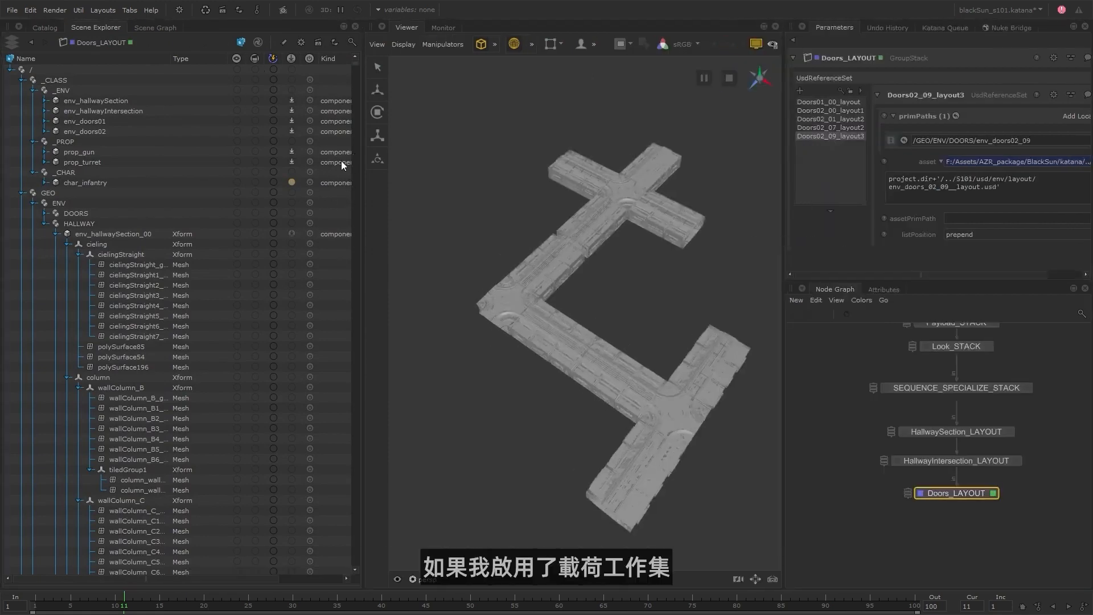
click(291, 58)
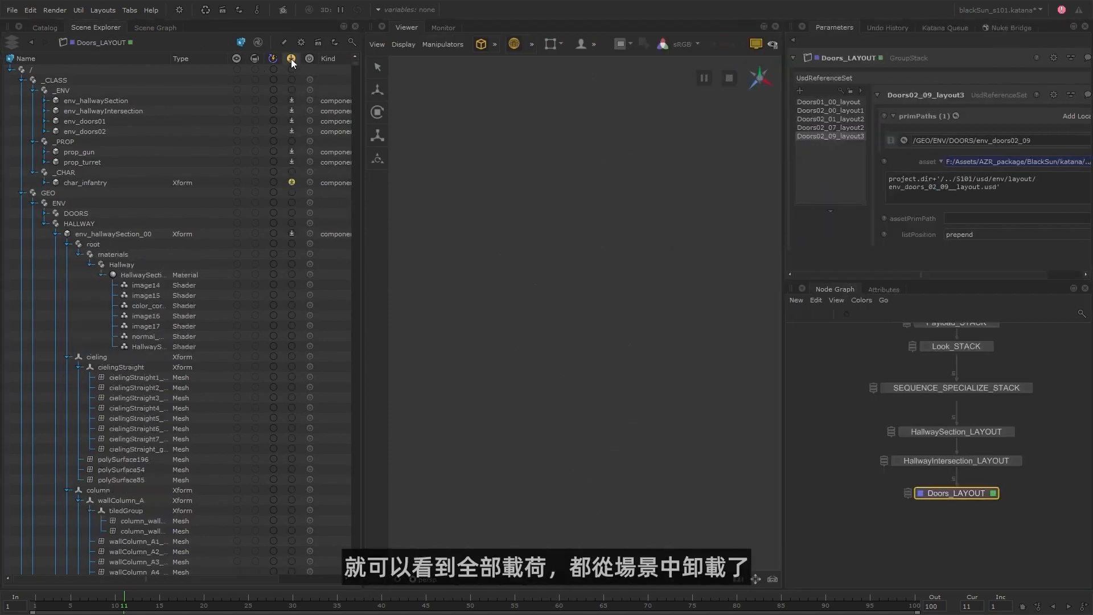
Clear the payload load state of char_infantry and collapse the _CLASS branch.
right_click(291, 183)
click(308, 176)
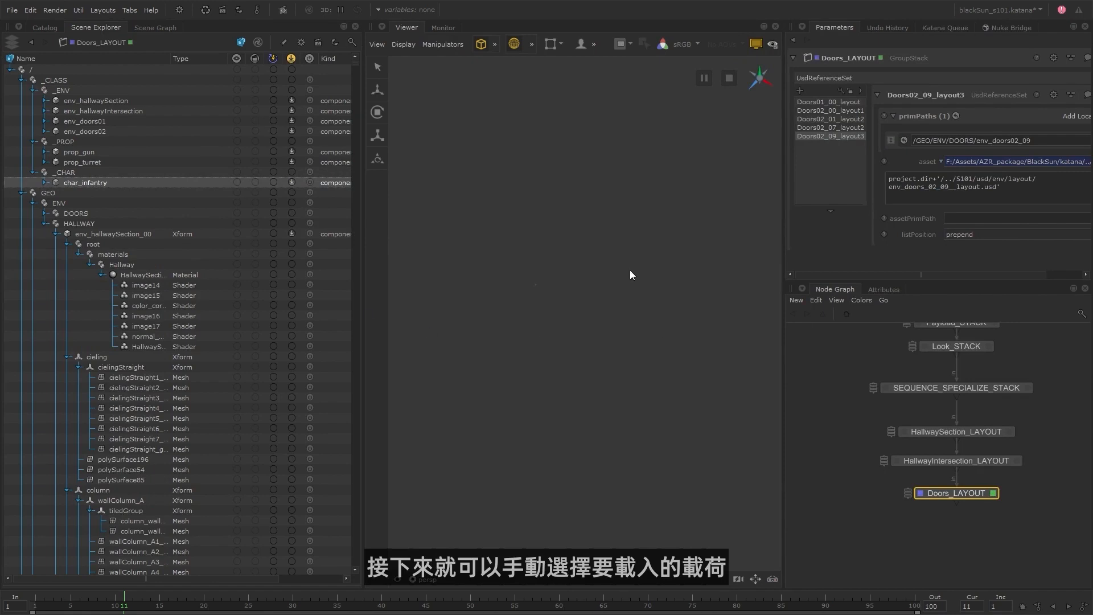
click(23, 80)
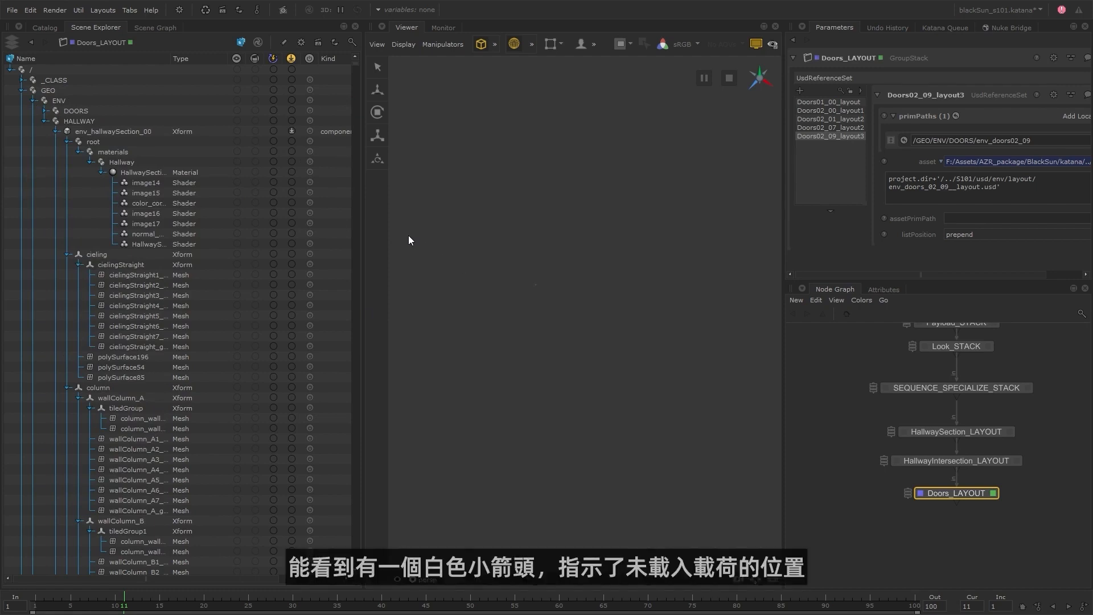
Load the payloads of env_hallwaySection_00 and env_hallwaySection_01.
click(290, 130)
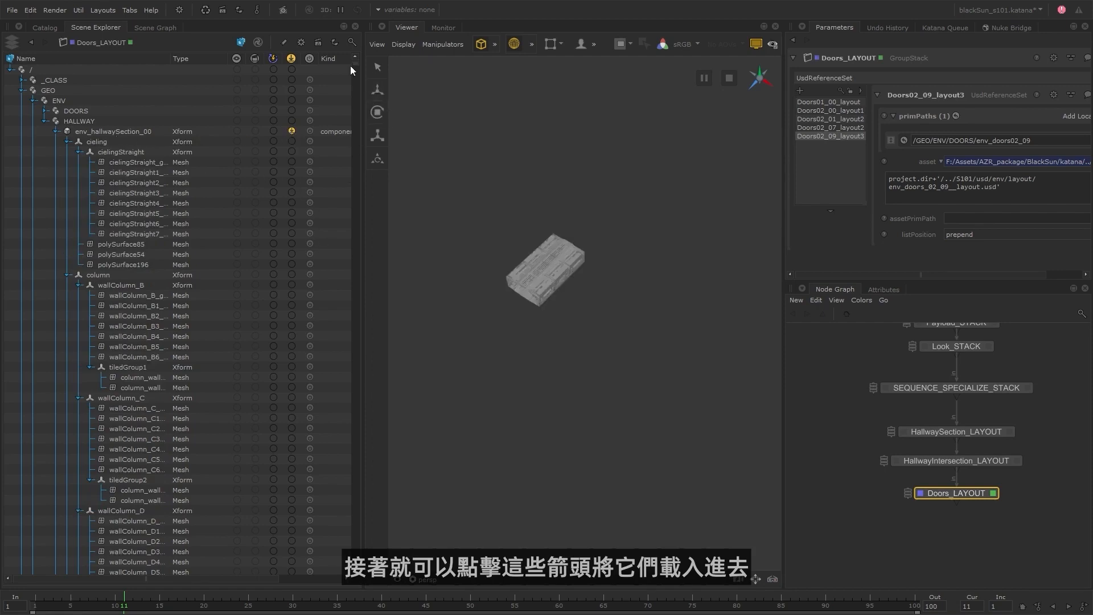
drag(350, 66, 360, 110)
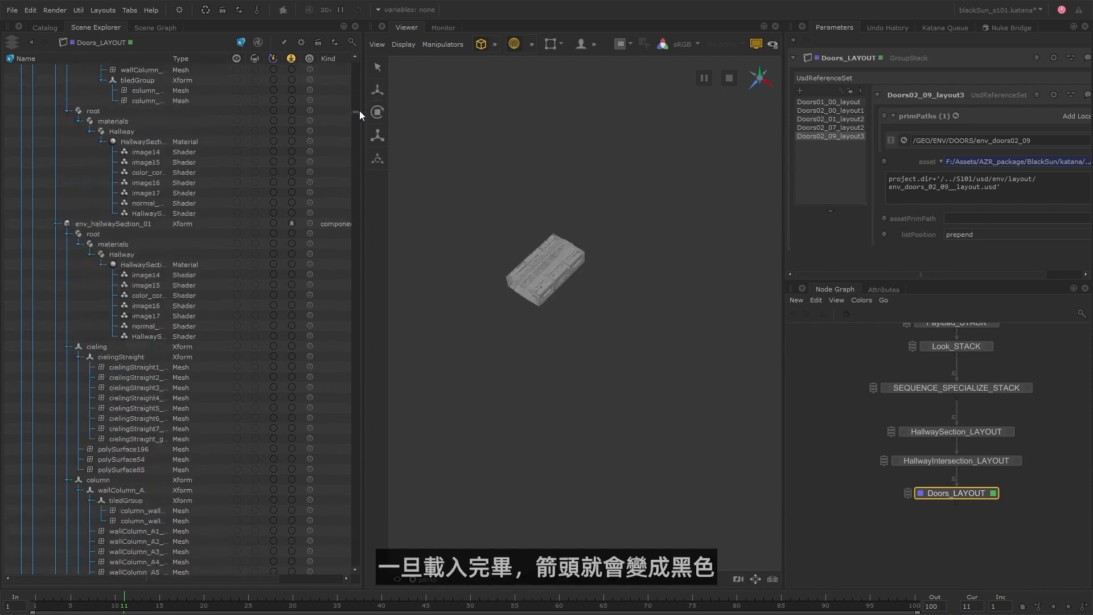
click(291, 223)
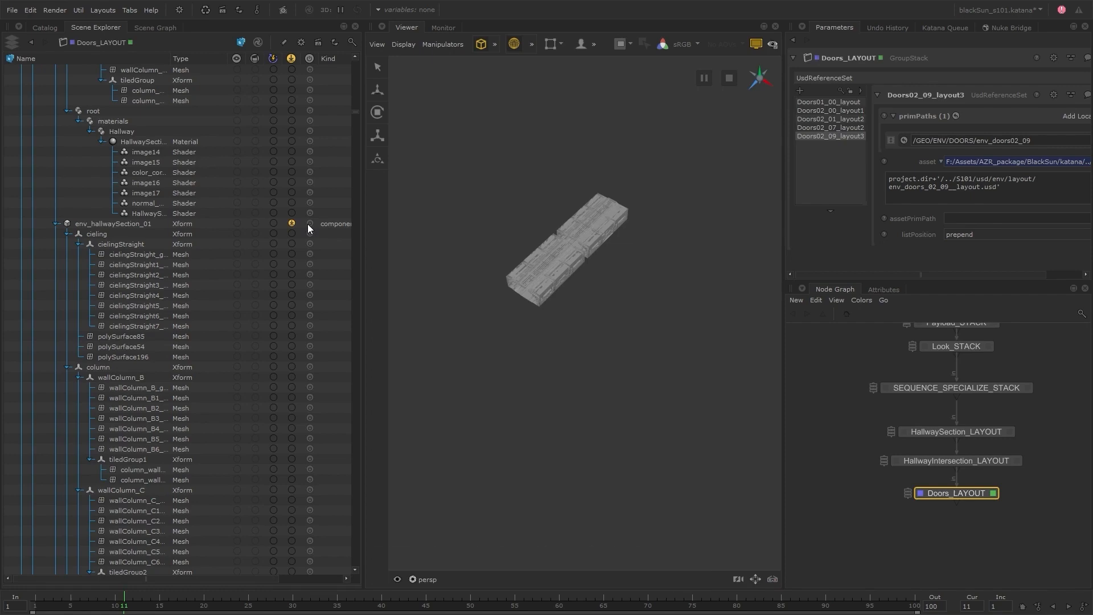
Collapse env_hallwaySection_00 and env_hallwaySection_01 to check how hierarchy expansion affects viewer visibility.
click(356, 118)
drag(359, 117, 358, 64)
click(57, 131)
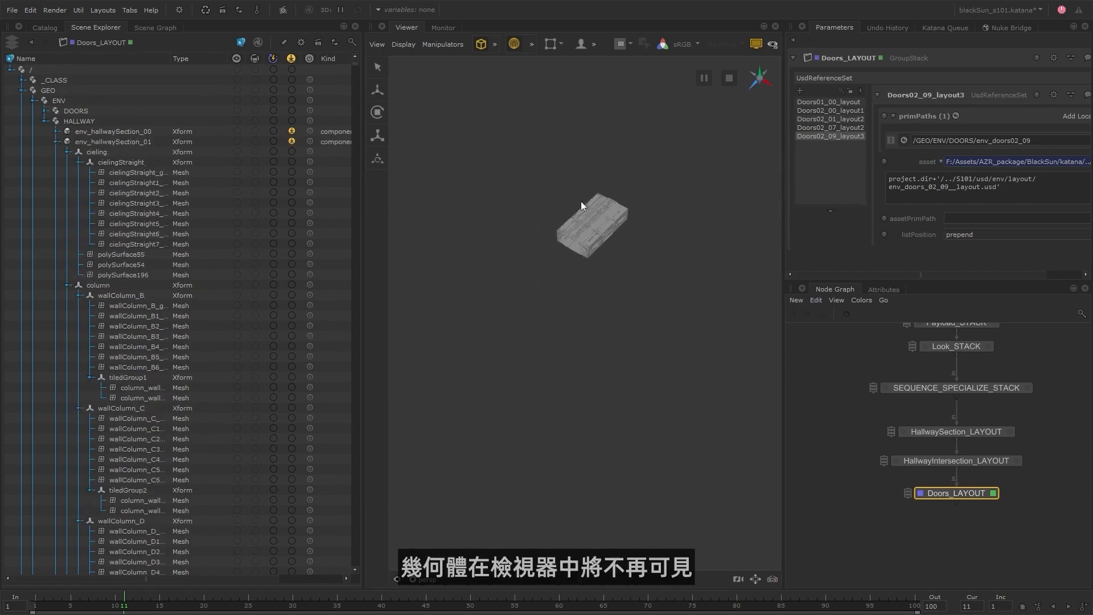
click(57, 142)
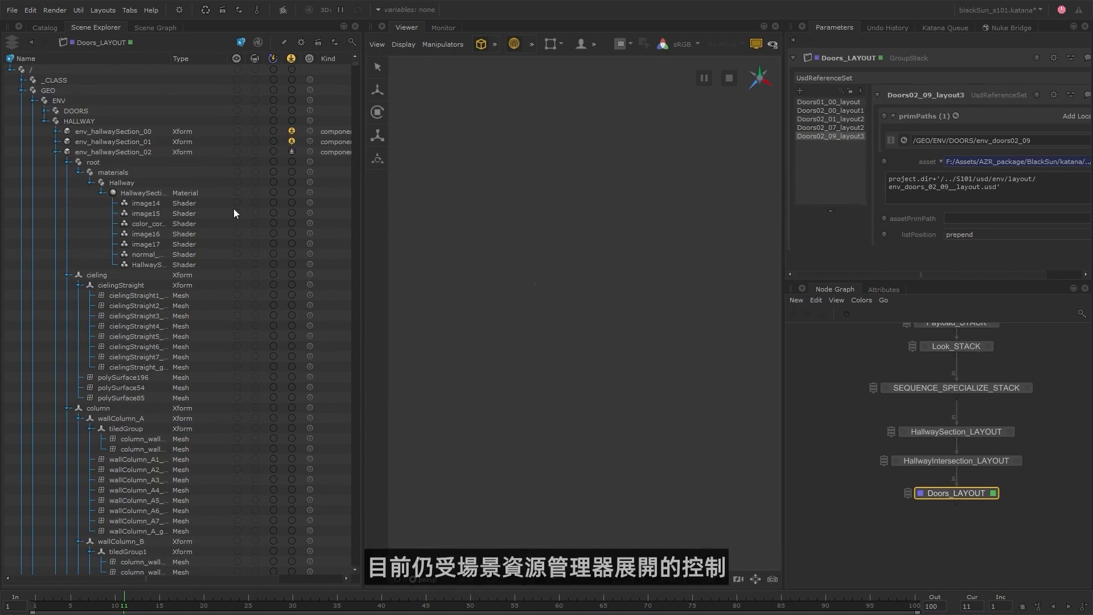
click(56, 143)
click(56, 142)
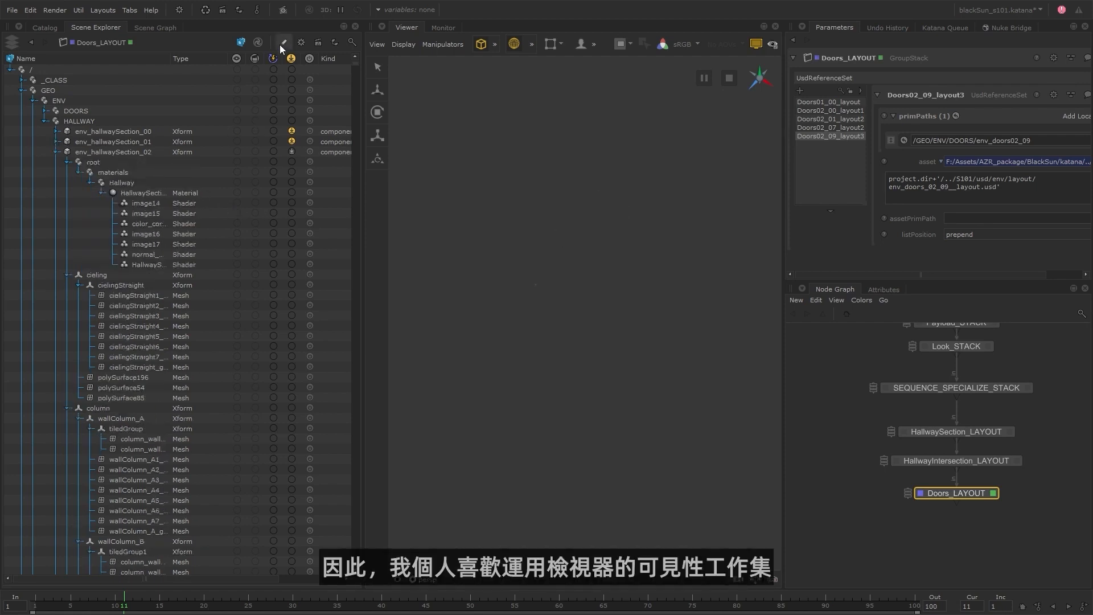
Activate the viewer visibility working set and include env_hallwaySection_00 and env_hallwaySection_01 in it.
click(237, 58)
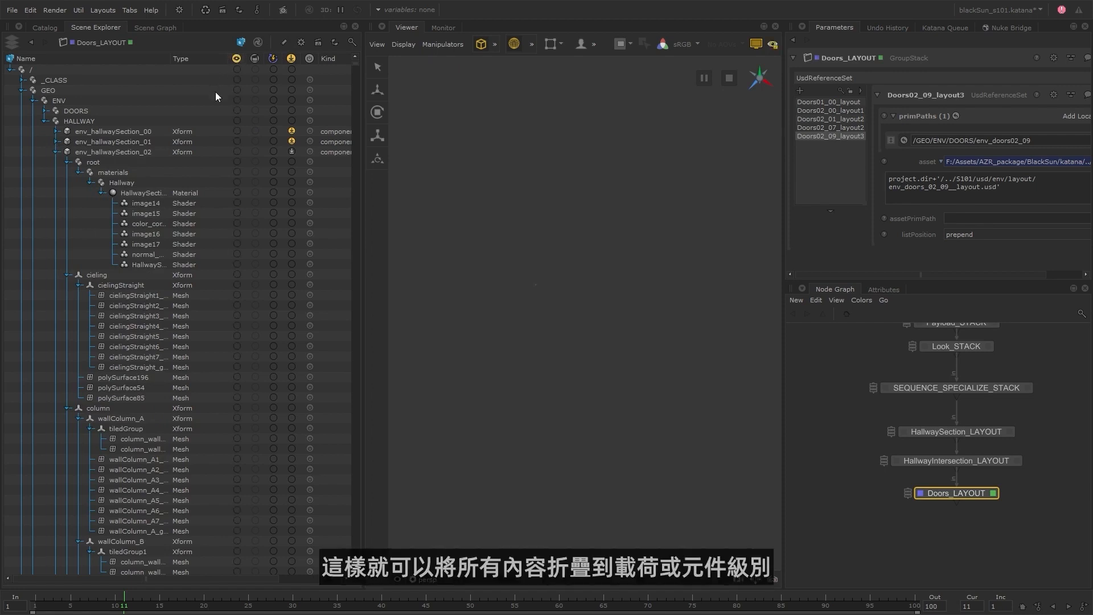
click(237, 131)
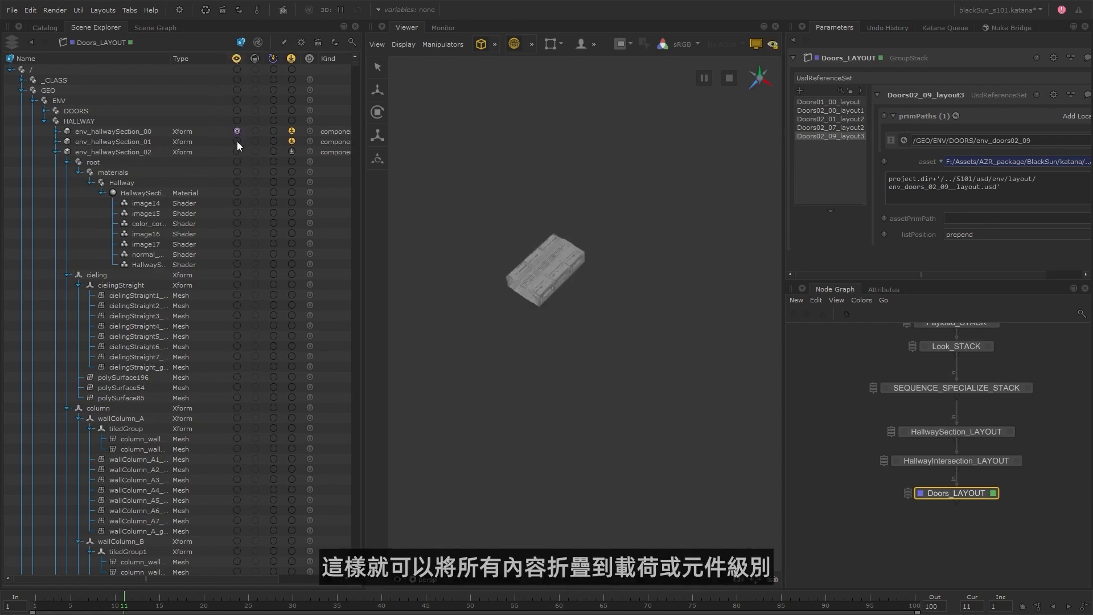
click(237, 141)
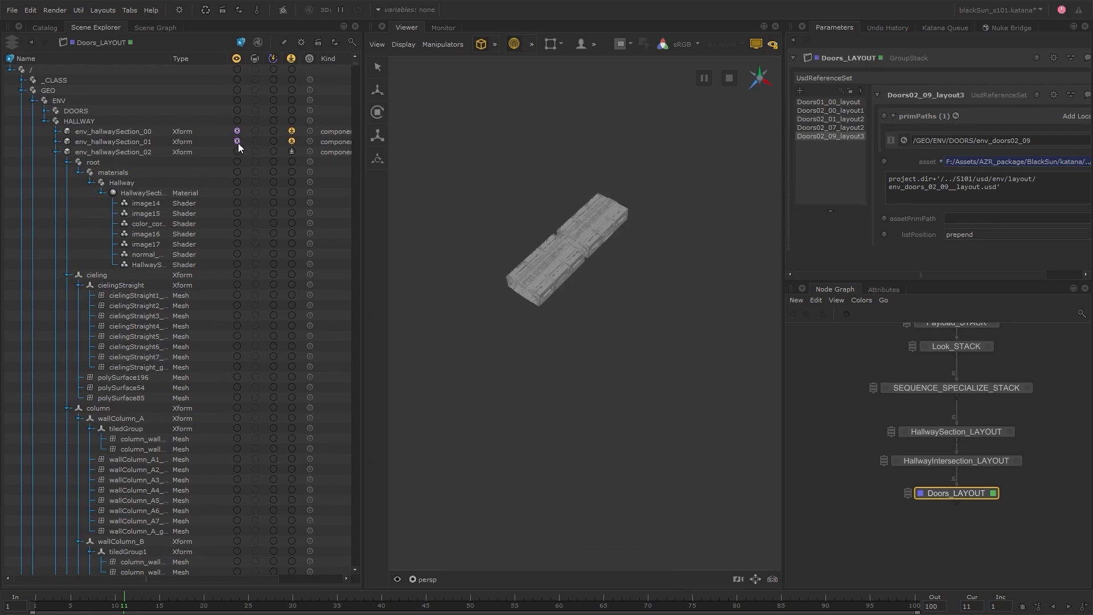
Load all payloads and show all geometry under HALLWAY, and collapse env_hallwaySection_02 through env_hallwaySection_18.
shift+click(291, 121)
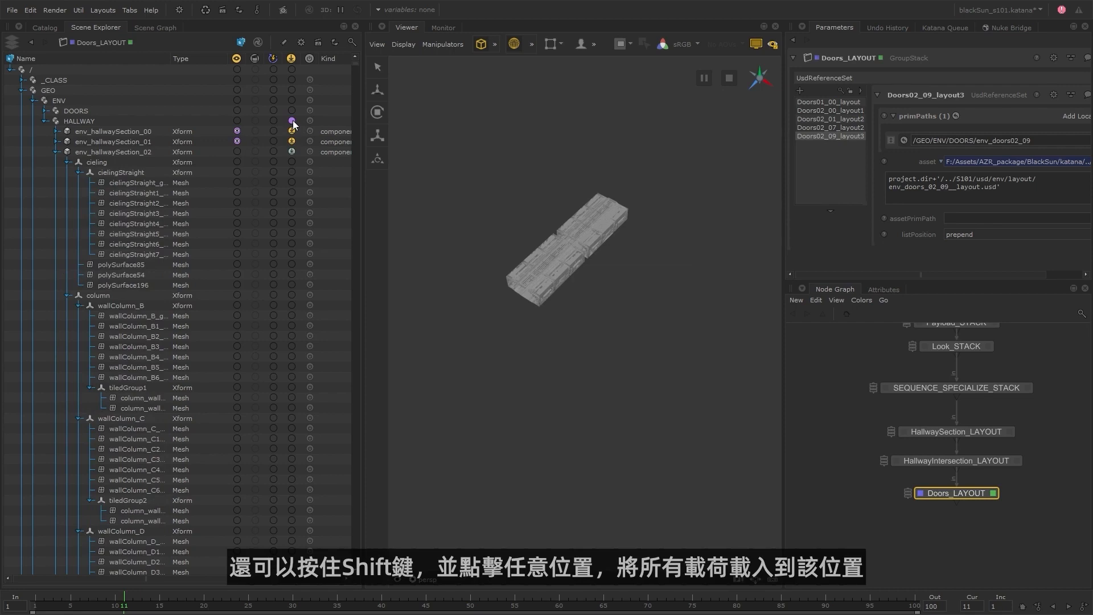
click(57, 152)
click(57, 162)
click(57, 172)
click(56, 182)
click(56, 192)
click(56, 203)
click(56, 213)
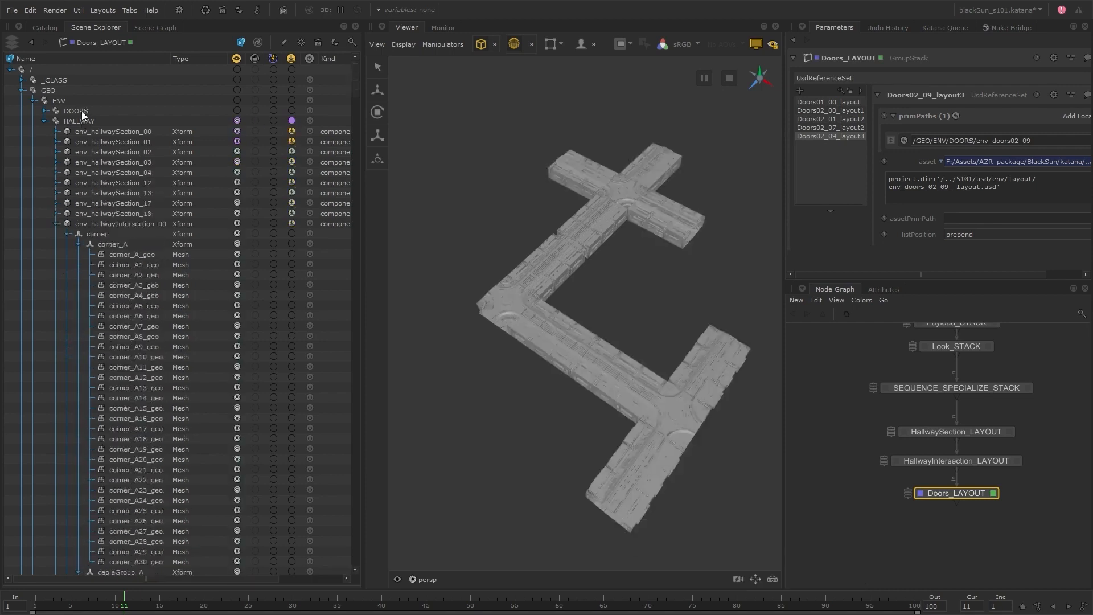
Collapse the ENV branch to component level, and load and show every door under DOORS.
right_click(68, 100)
click(102, 118)
click(33, 101)
click(45, 121)
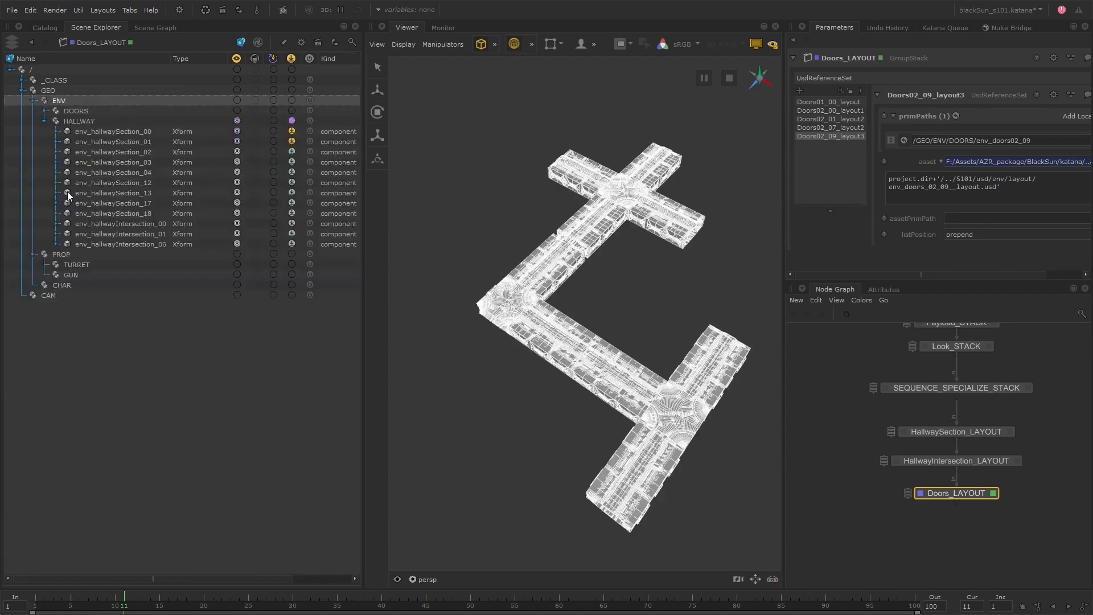
click(46, 111)
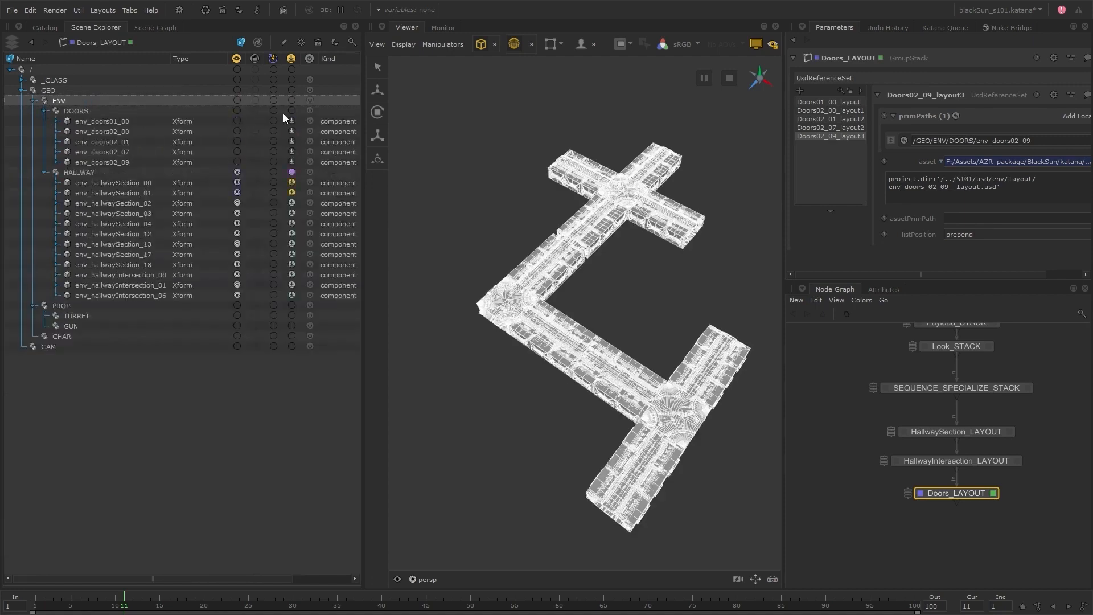
click(236, 110)
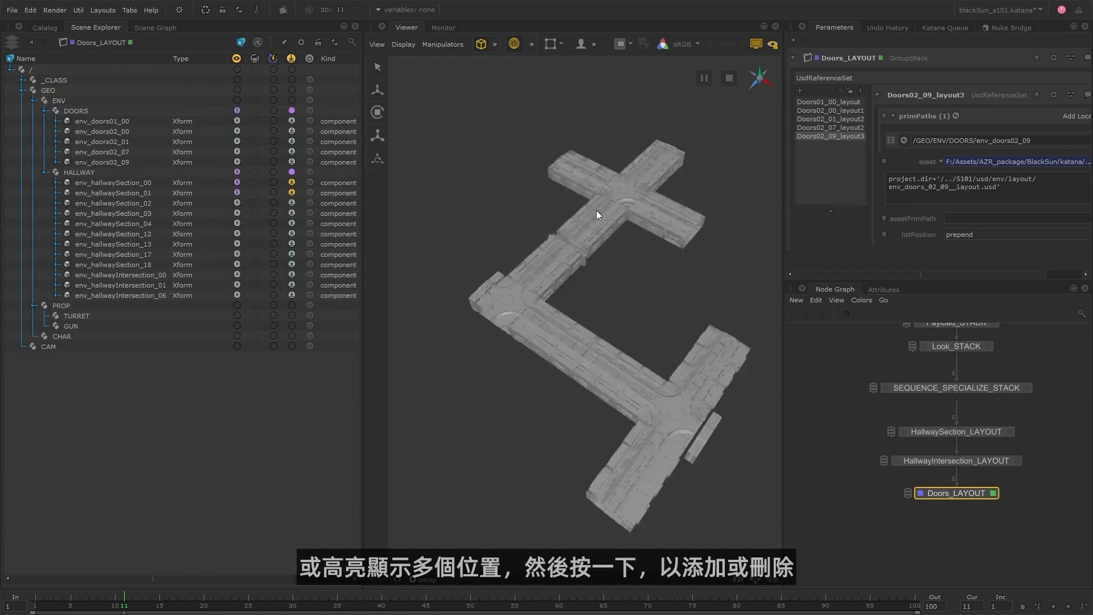
Set HALLWAY's payload state to Load One, and apply Load All to env_hallwaySection_02 through env_hallwayIntersection_06.
drag(148, 121, 141, 162)
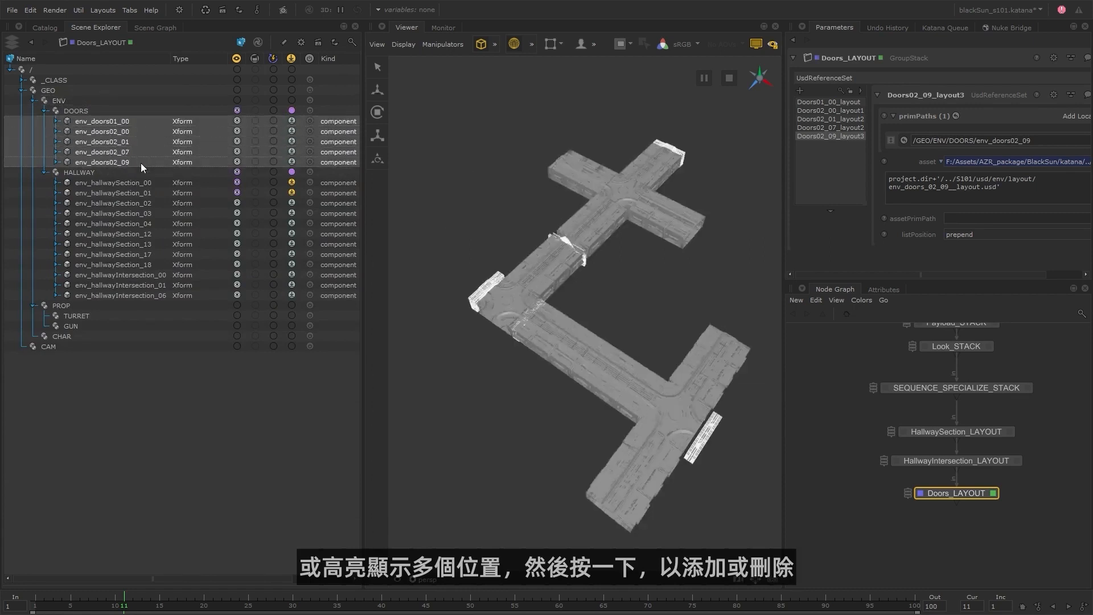
click(291, 171)
drag(185, 204, 183, 295)
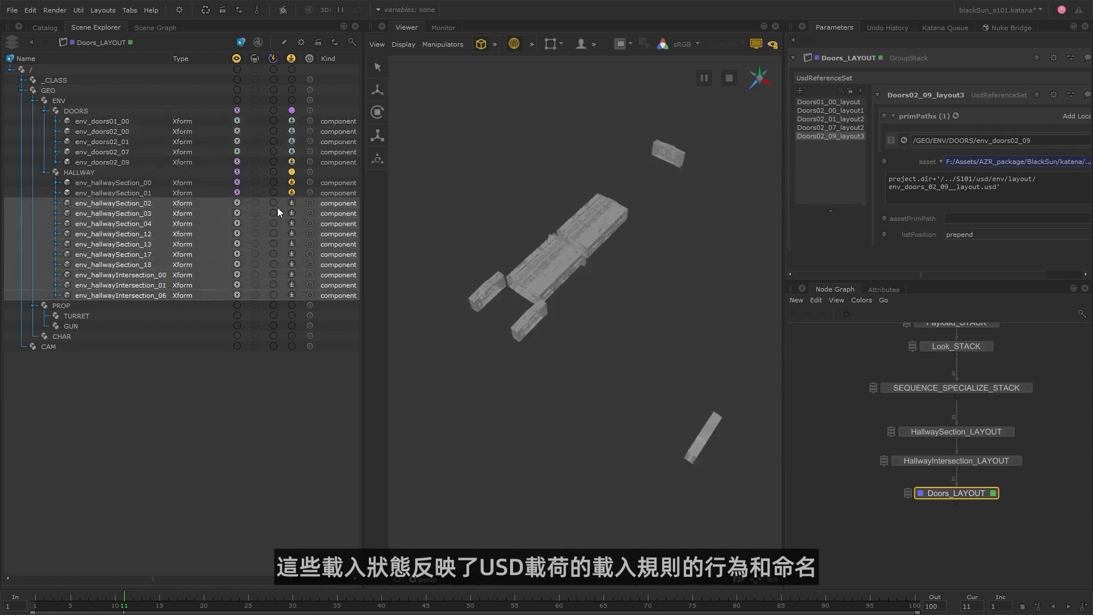
click(291, 201)
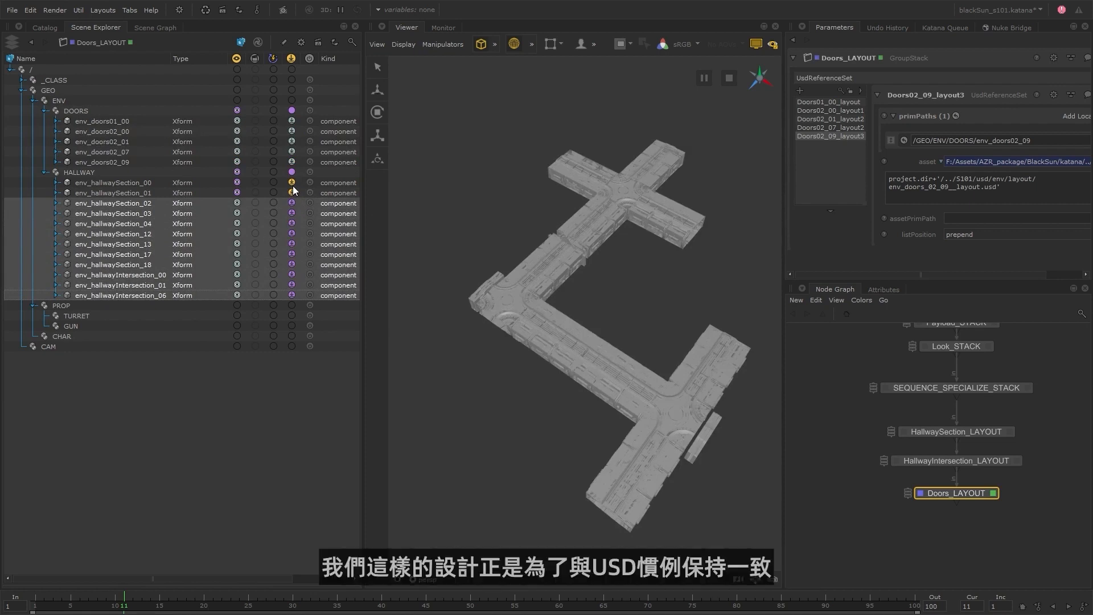
Set the selected hallway payloads to Load None, and switch them back to Load All.
right_click(292, 201)
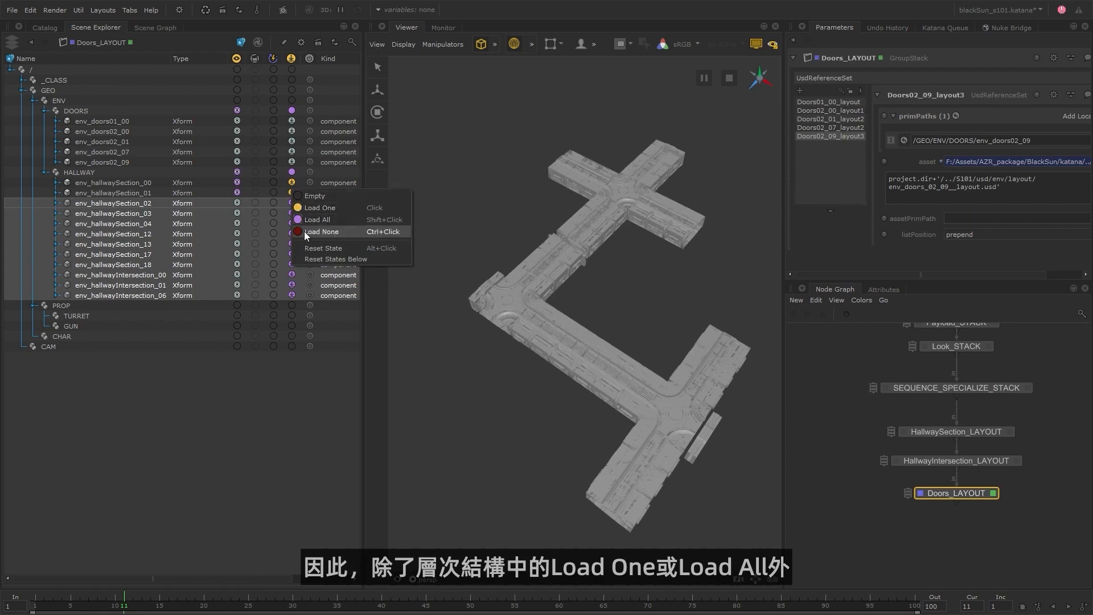
click(344, 234)
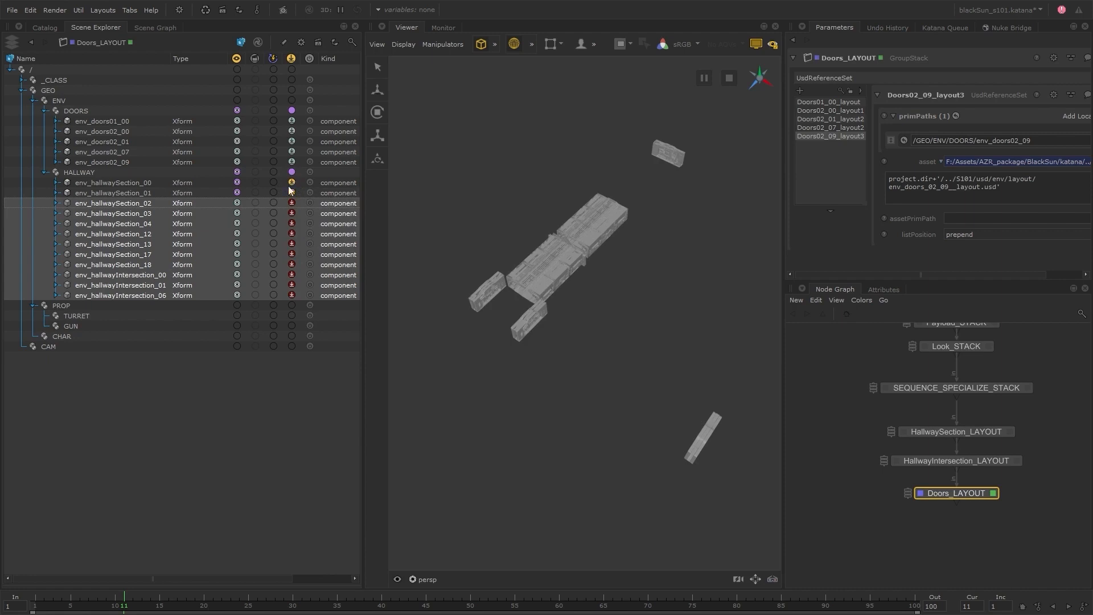
right_click(295, 203)
click(326, 222)
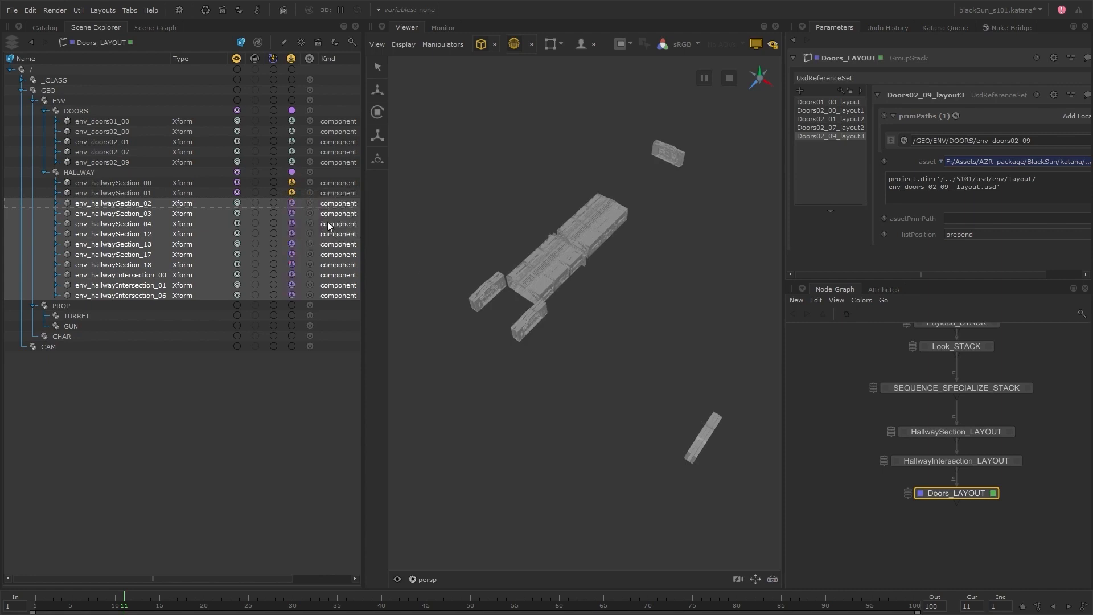
Reset the payload state of env_hallwaySection_02 and env_hallwaySection_03, and check their available viewer visibility states.
click(167, 203)
ctrl+click(162, 213)
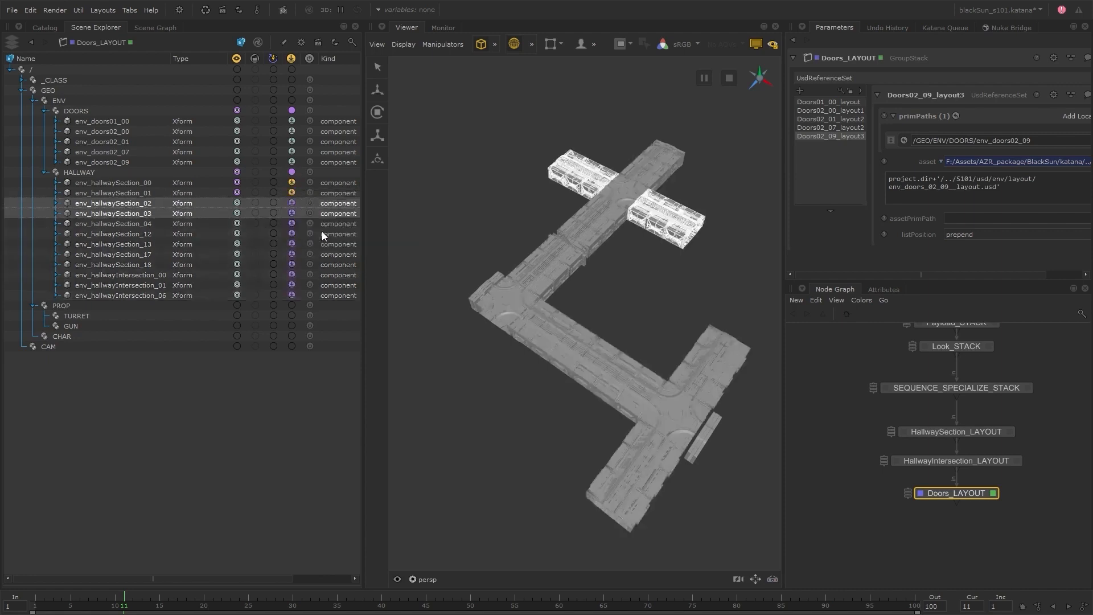
right_click(292, 192)
click(312, 195)
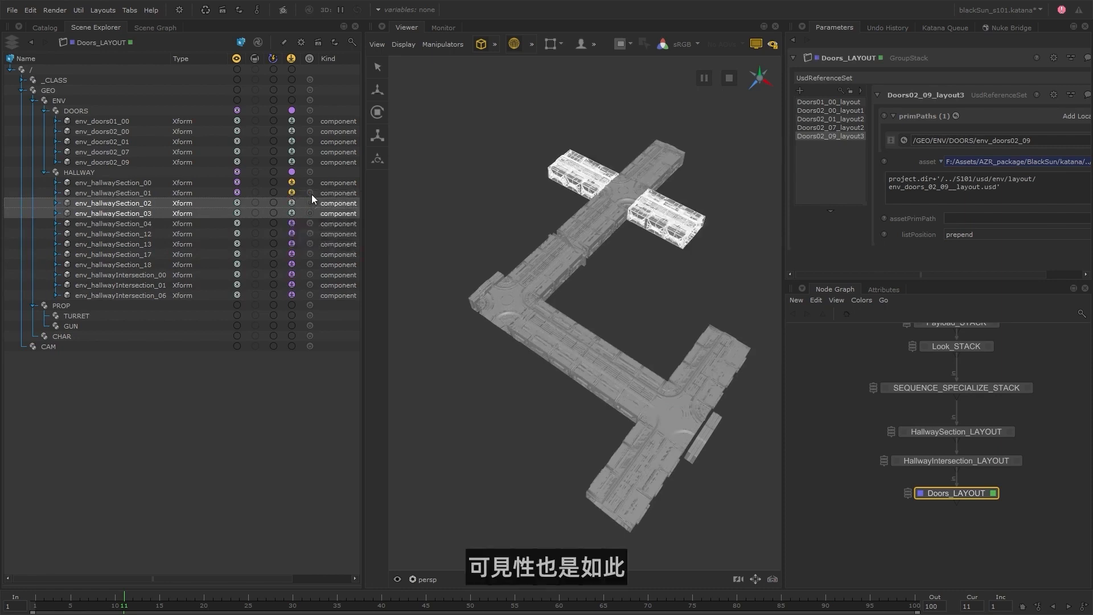
right_click(238, 202)
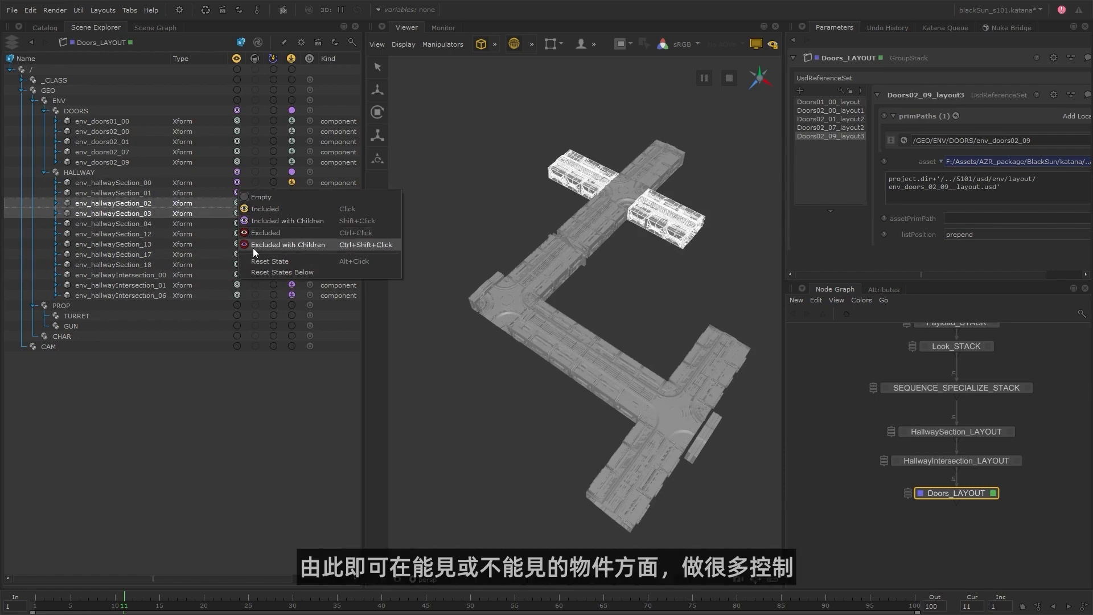
click(203, 203)
click(203, 203)
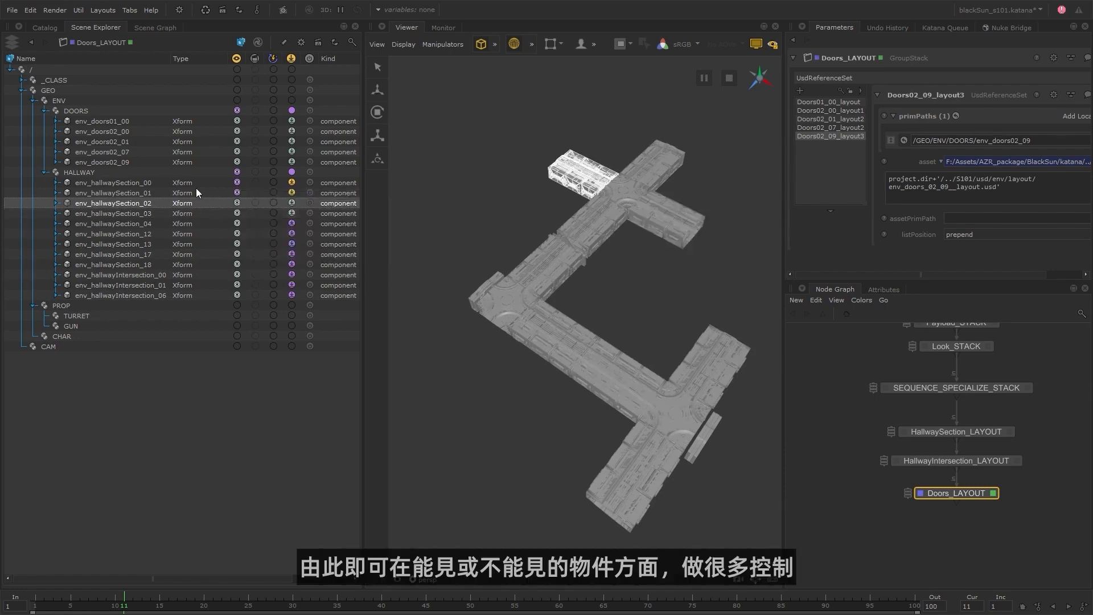
Reset the payload and viewer visibility states of every hallway section and intersection under HALLWAY, and clear the selection.
drag(197, 184, 196, 292)
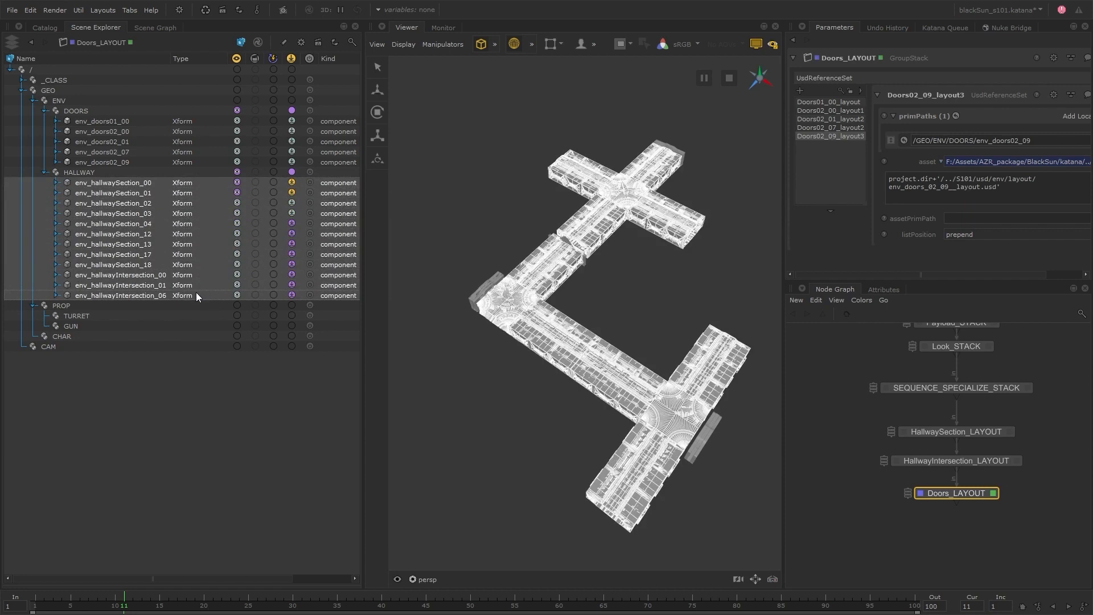
right_click(292, 293)
click(312, 290)
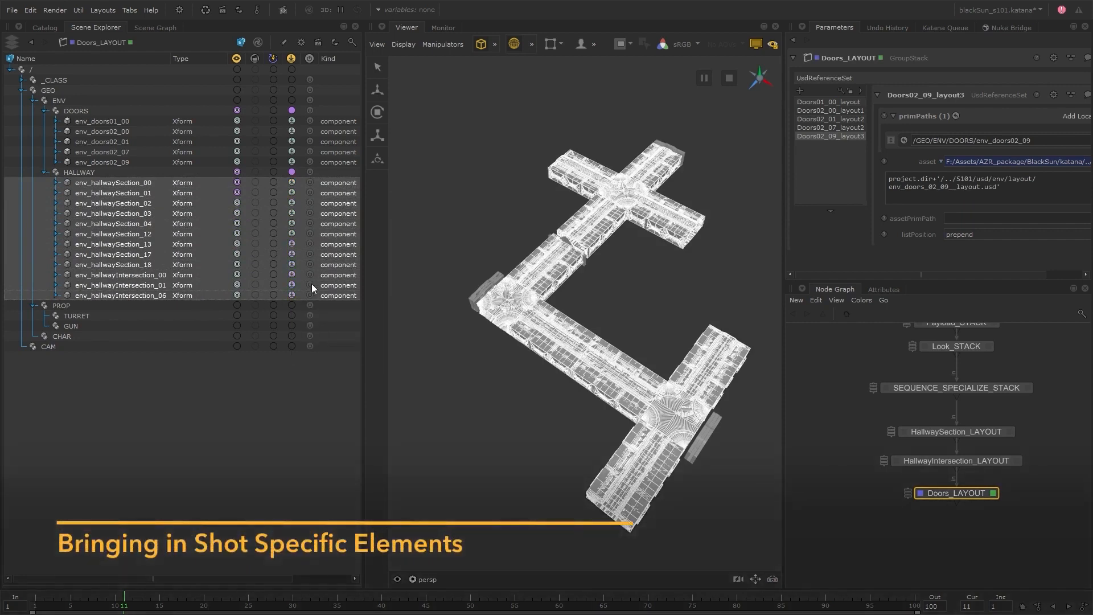
right_click(238, 180)
click(261, 175)
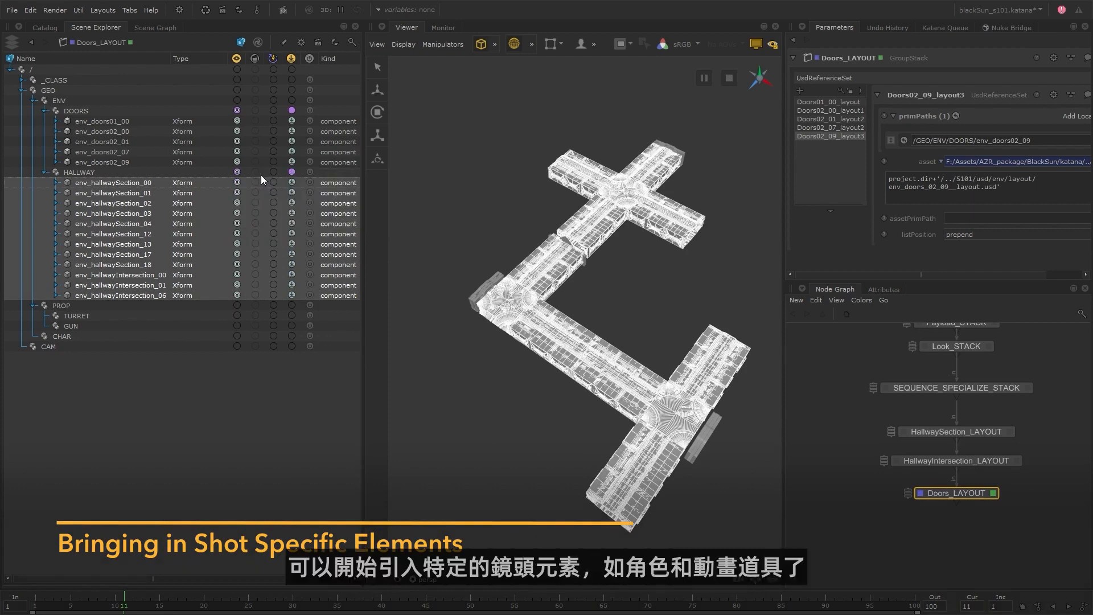
click(439, 203)
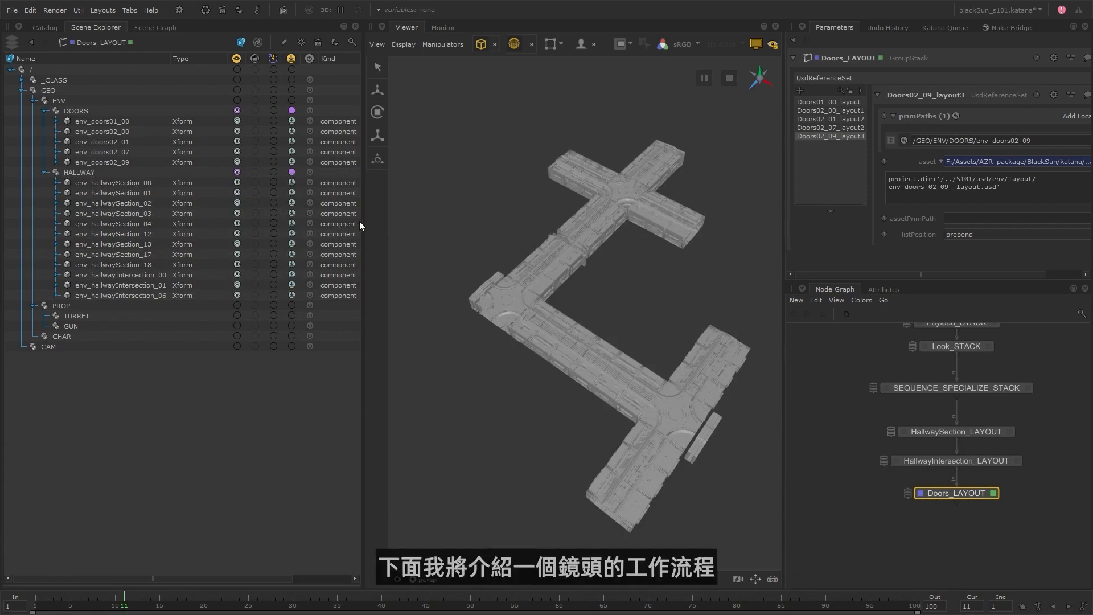
Enlarge the Node Graph pane in width and height so the whole node tree fits in it.
drag(362, 219, 310, 220)
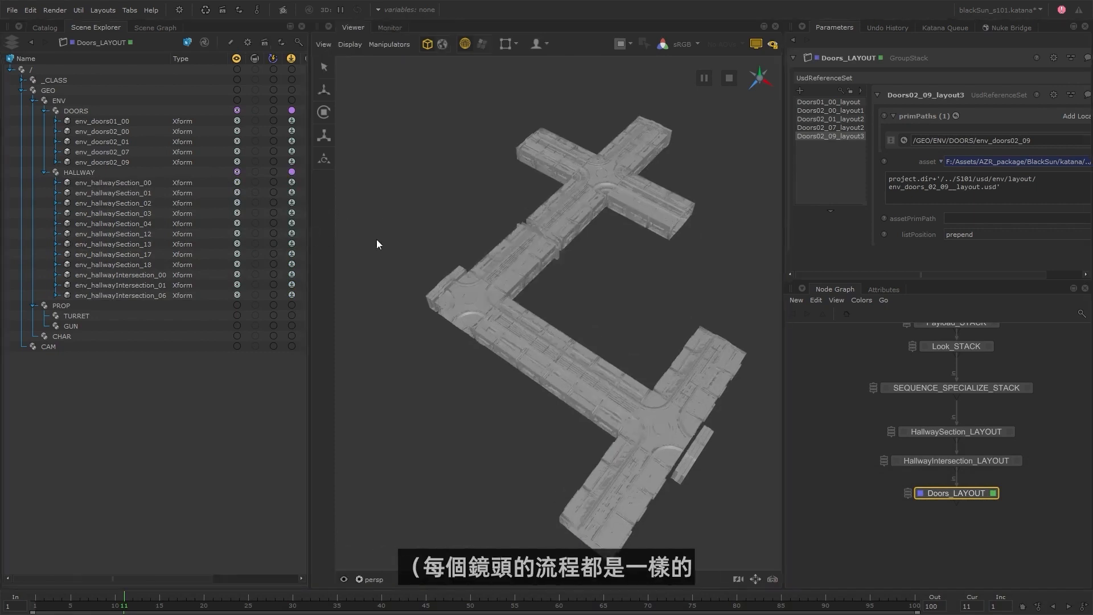
drag(783, 270, 709, 268)
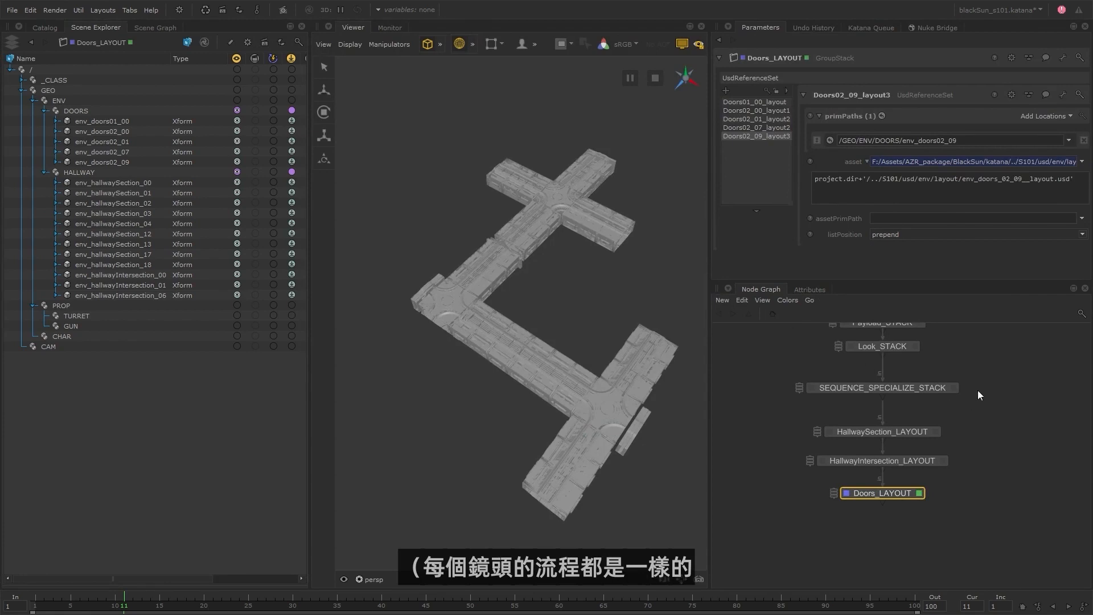
middle_drag(980, 395, 1002, 458)
drag(959, 280, 941, 194)
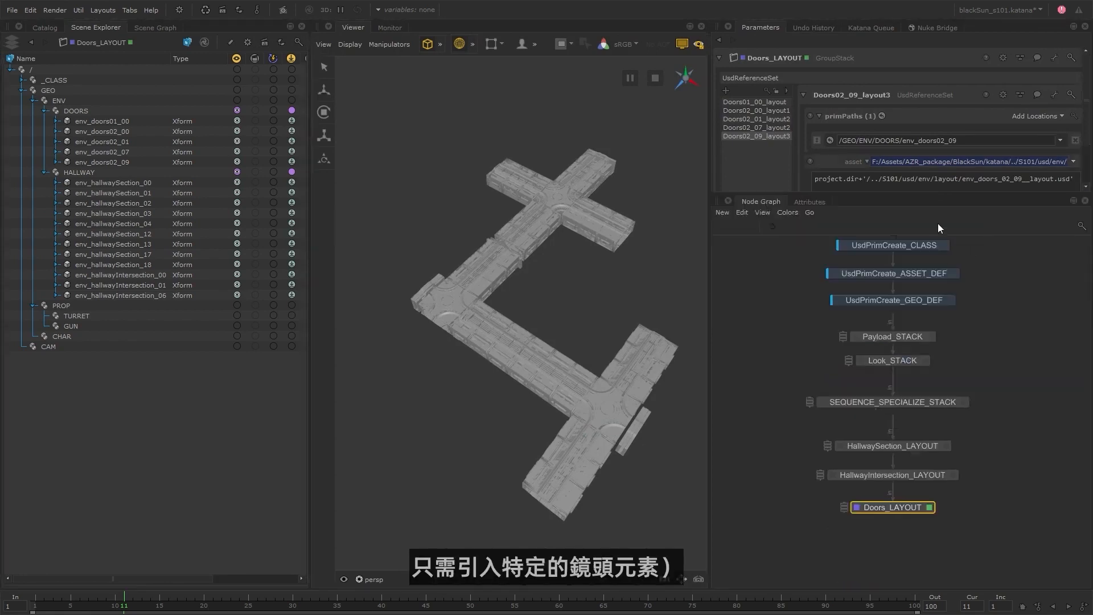
scroll(996, 370, down, 3)
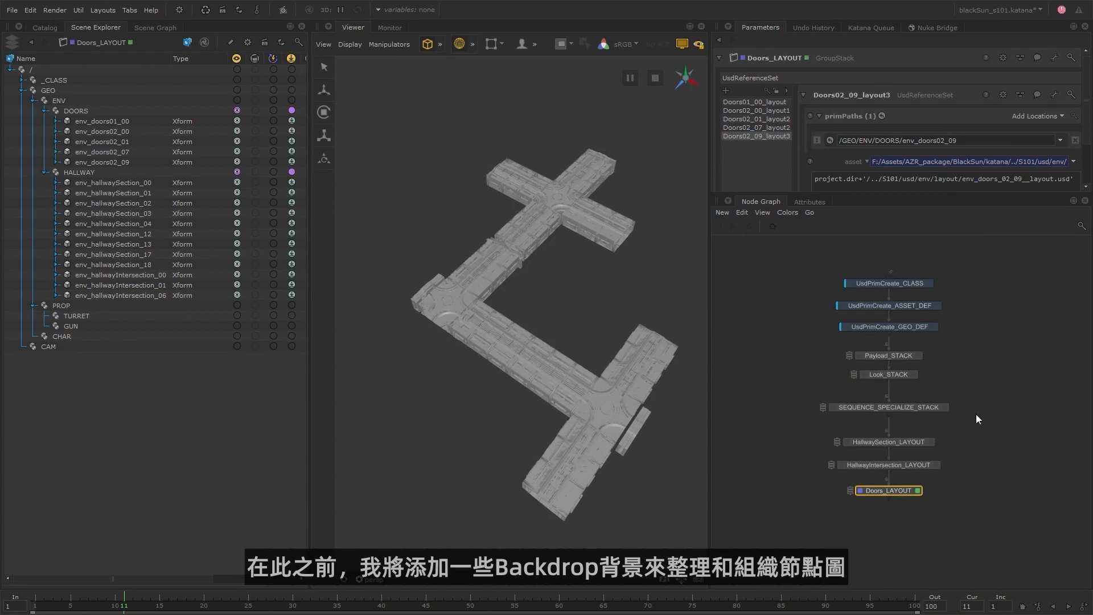
Group the three UsdPrimCreate nodes in an orange-brown backdrop titled Hierarchy Setup with font scale 2, and move it up.
key(Tab)
text(b)
key(Return)
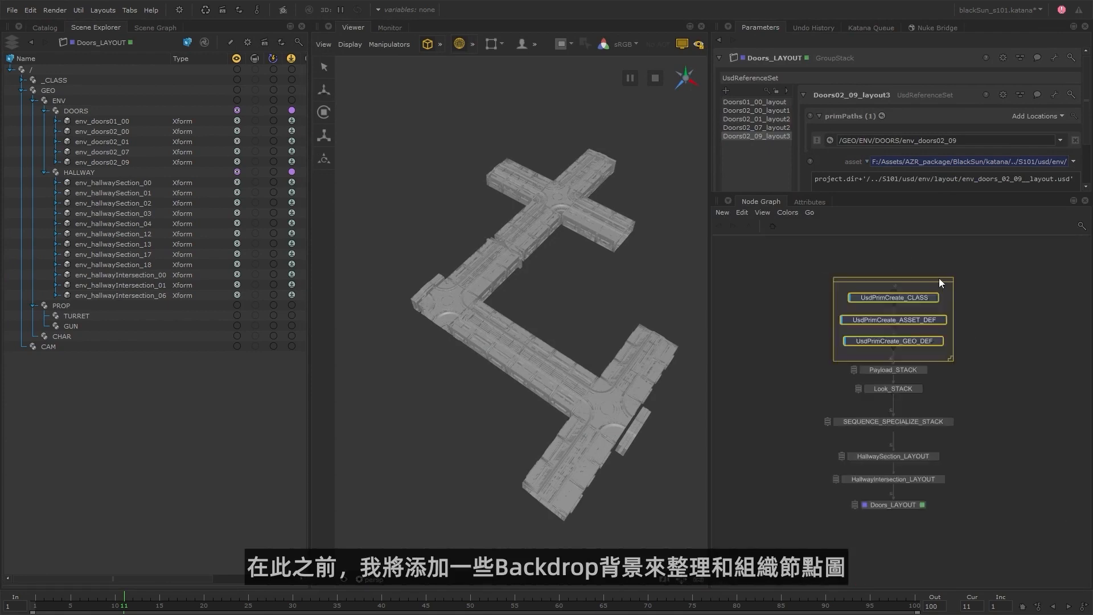
double_click(937, 279)
text(Hierarchy Setup)
double_click(506, 322)
text(2)
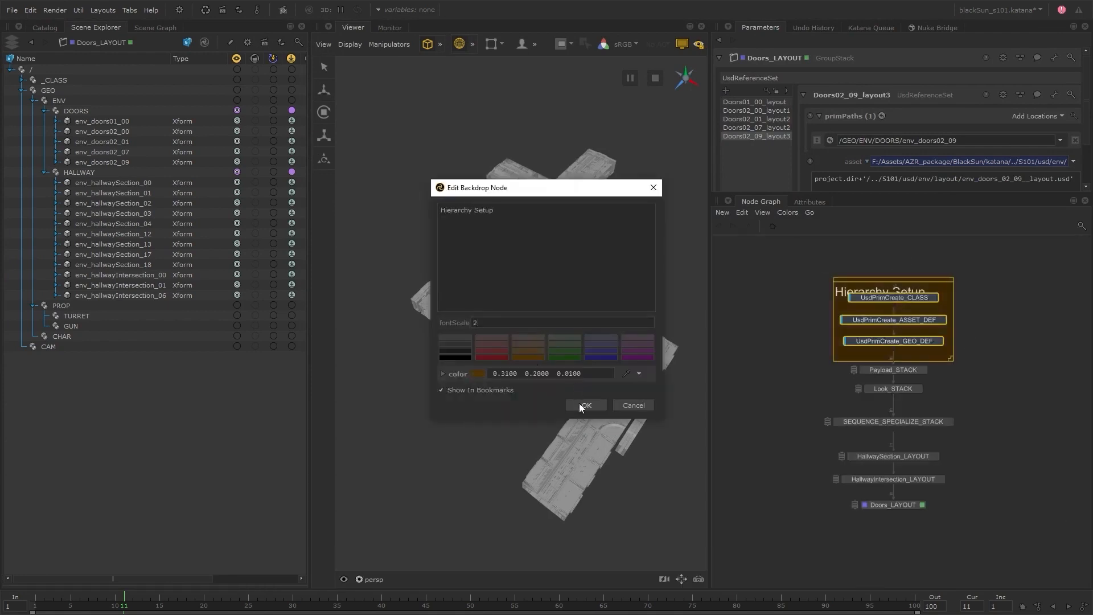
click(585, 404)
drag(935, 268, 935, 216)
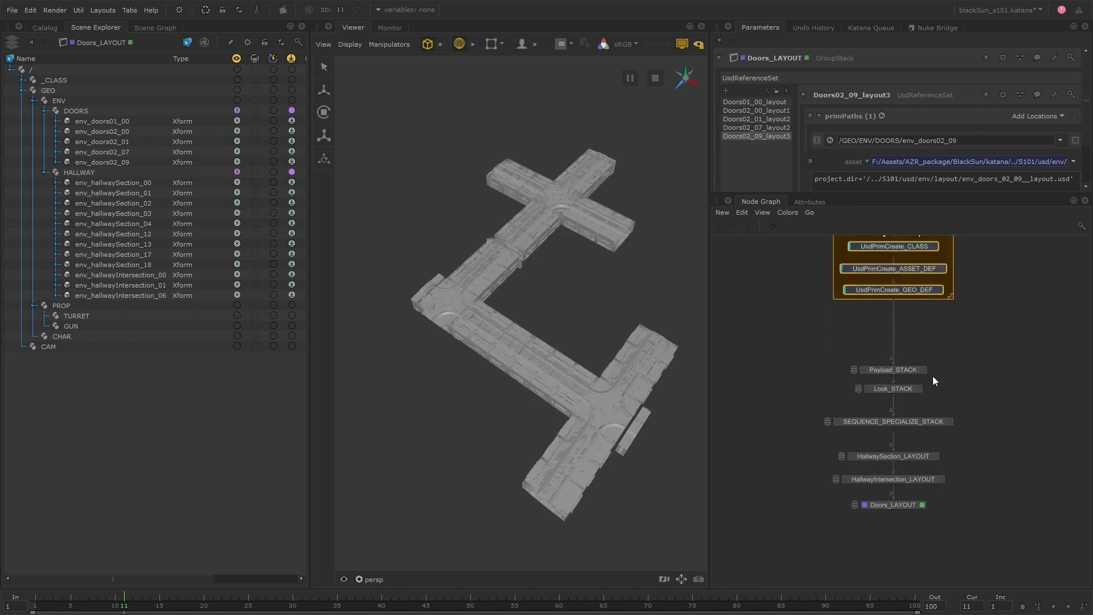
Group the payload, look and sequence specialize stacks in a brown backdrop titled Assets In with font scale 2, and move it up.
drag(934, 421, 934, 407)
drag(841, 357, 958, 436)
key(Tab)
text(b)
key(Return)
double_click(935, 353)
text(Assets In)
click(528, 351)
double_click(529, 323)
text(2)
click(586, 405)
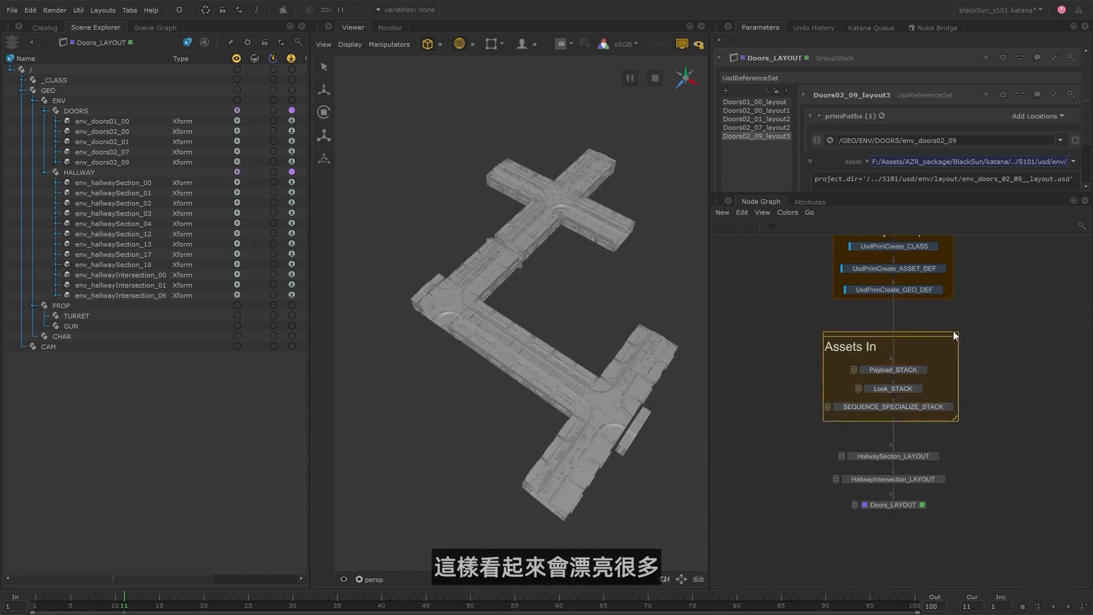
drag(911, 380, 910, 344)
Group the HallwaySection, HallwayIntersection and Doors layout nodes in a brown backdrop titled Layout with font scale 2.
key(Tab)
drag(957, 446, 940, 419)
text(b)
key(Return)
double_click(939, 443)
text(Layout)
click(522, 344)
double_click(506, 322)
text(2)
click(586, 404)
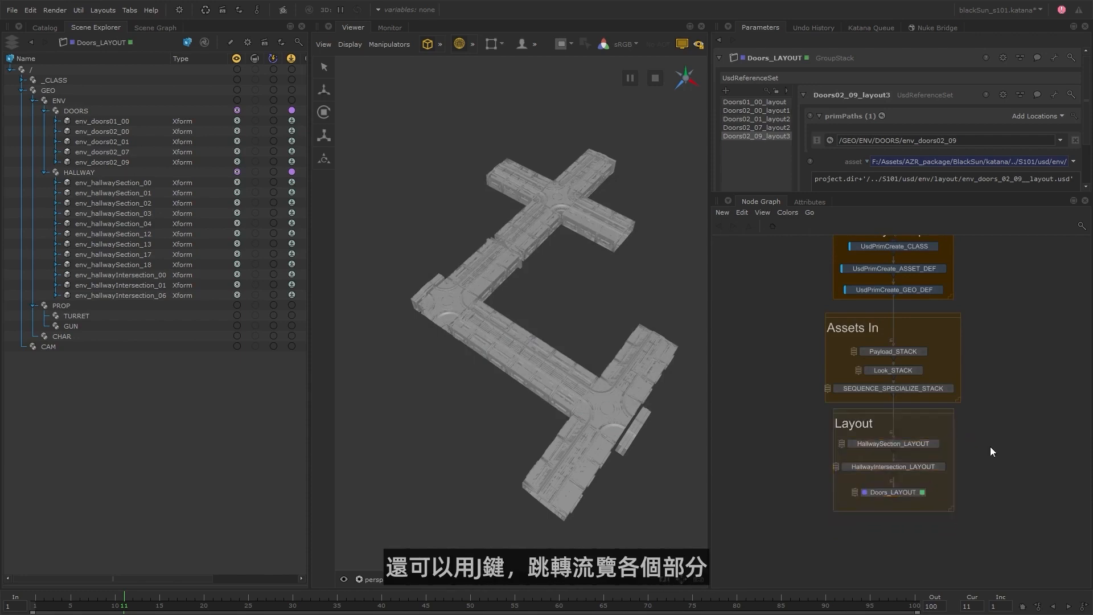
Adjust the spacing between the Hierarchy Setup, Assets In and Layout backdrops in the node graph.
middle_drag(990, 448, 978, 489)
drag(904, 390, 904, 383)
drag(922, 454, 921, 448)
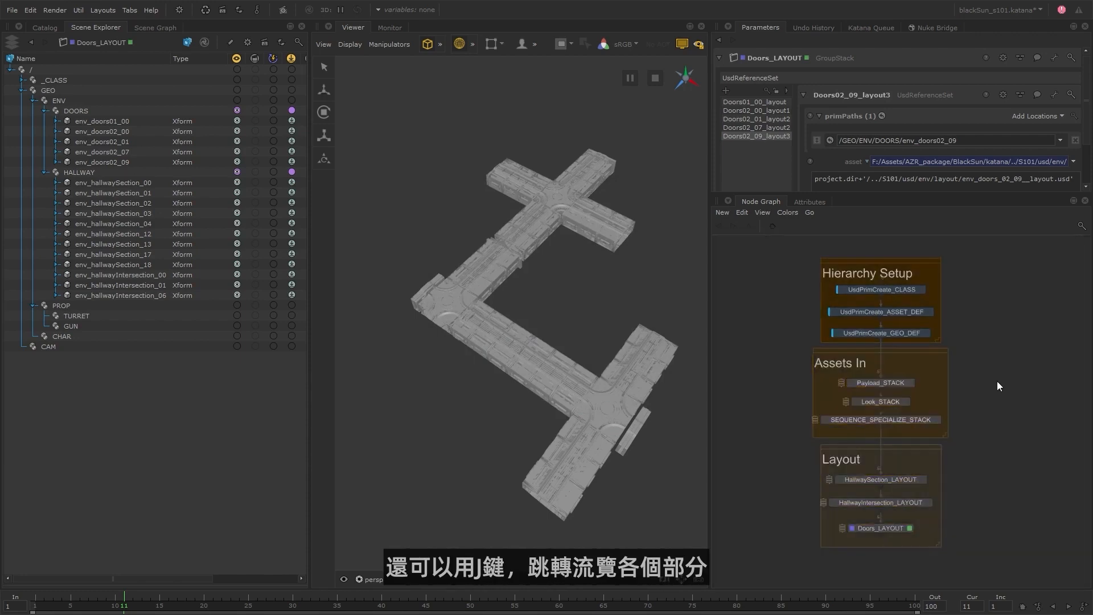
Jump to the Layout backdrop and to the Assets In backdrop using the node graph bookmarks.
key(j)
click(923, 527)
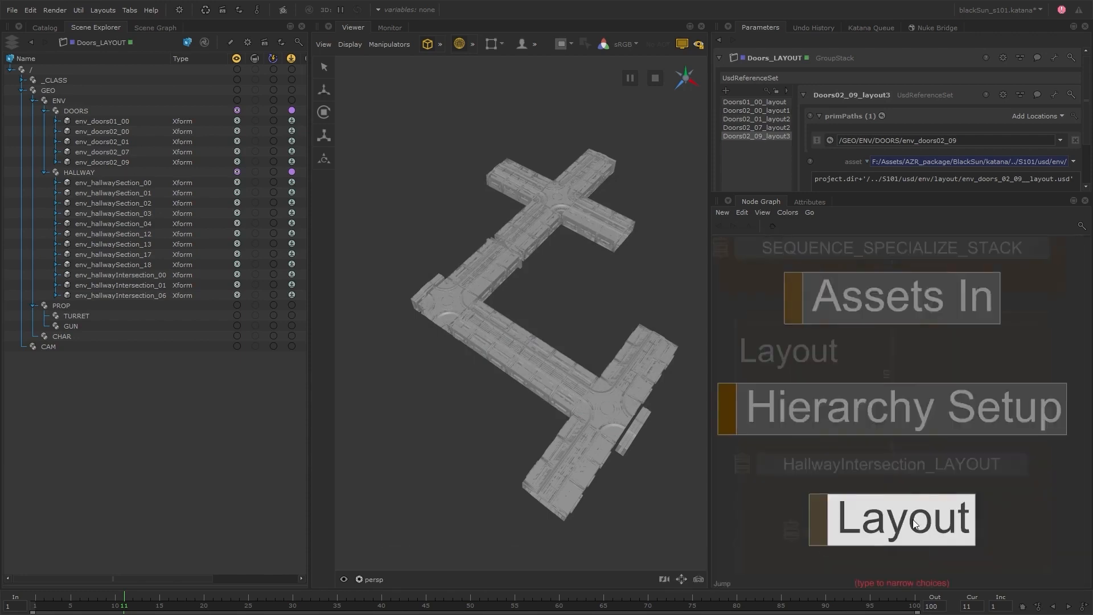
key(j)
click(916, 313)
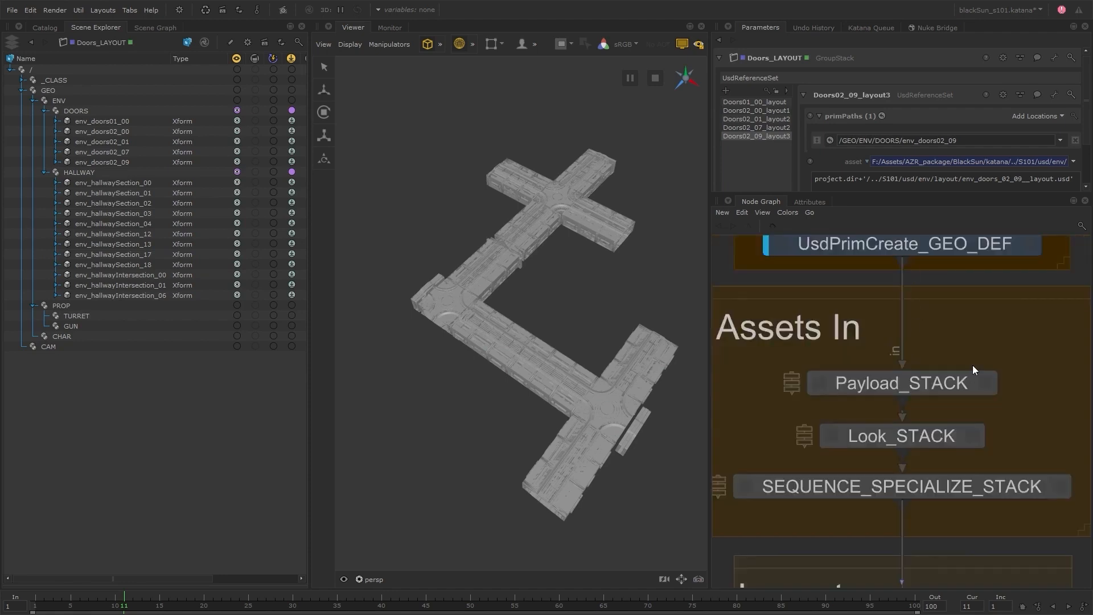
Narrow the Scene Explorer and widen the Node Graph pane, leaving free space around the backdrops.
scroll(972, 373, down, 5)
middle_drag(1010, 470, 939, 448)
drag(311, 392, 206, 393)
drag(706, 395, 556, 395)
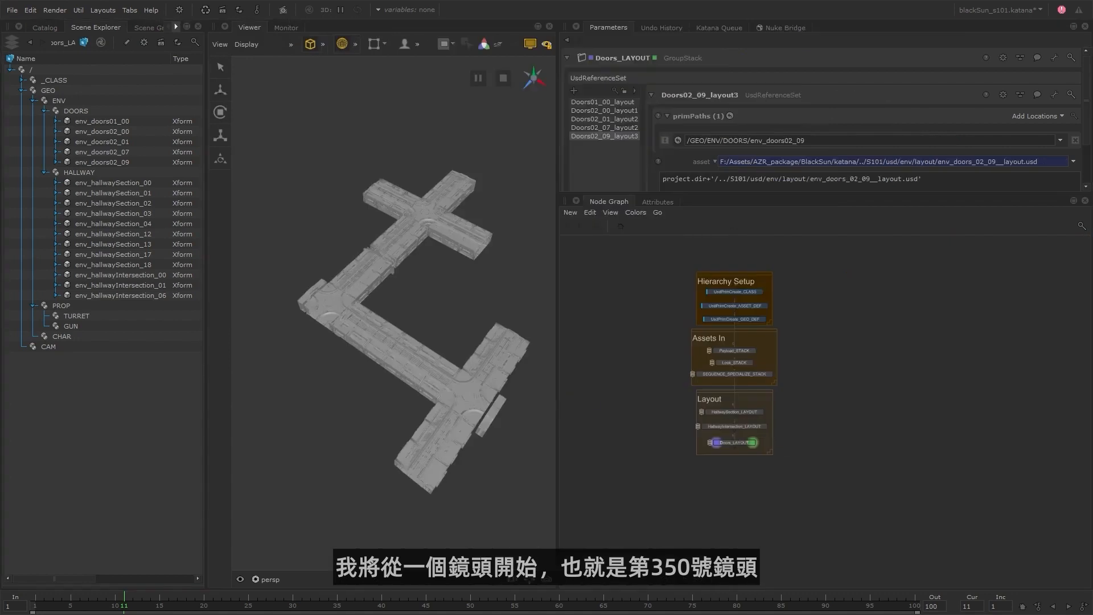
Add an empty backdrop titled 0350 with font scale 2 below the Layout backdrop, and enlarge it to hold shot nodes.
key(Tab)
text(bac)
key(Return)
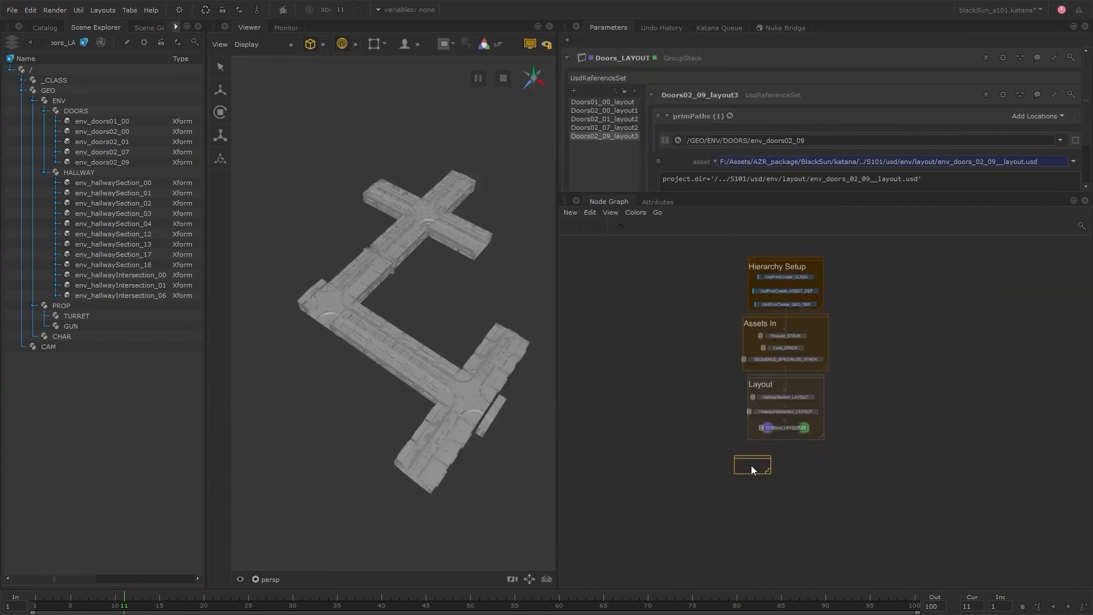
double_click(718, 472)
text(0350)
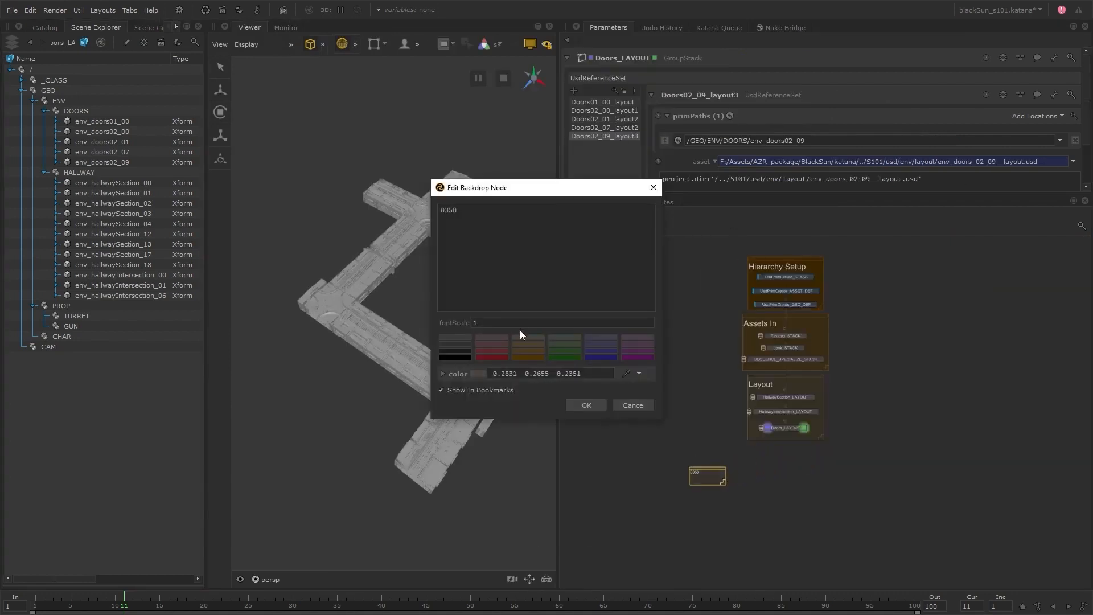
click(524, 323)
text(2)
click(629, 404)
drag(723, 483, 763, 551)
Add a UsdReferenceSet node inside the 0350 backdrop, connect it to Doors_LAYOUT, and make it the edited and viewed node.
key(Tab)
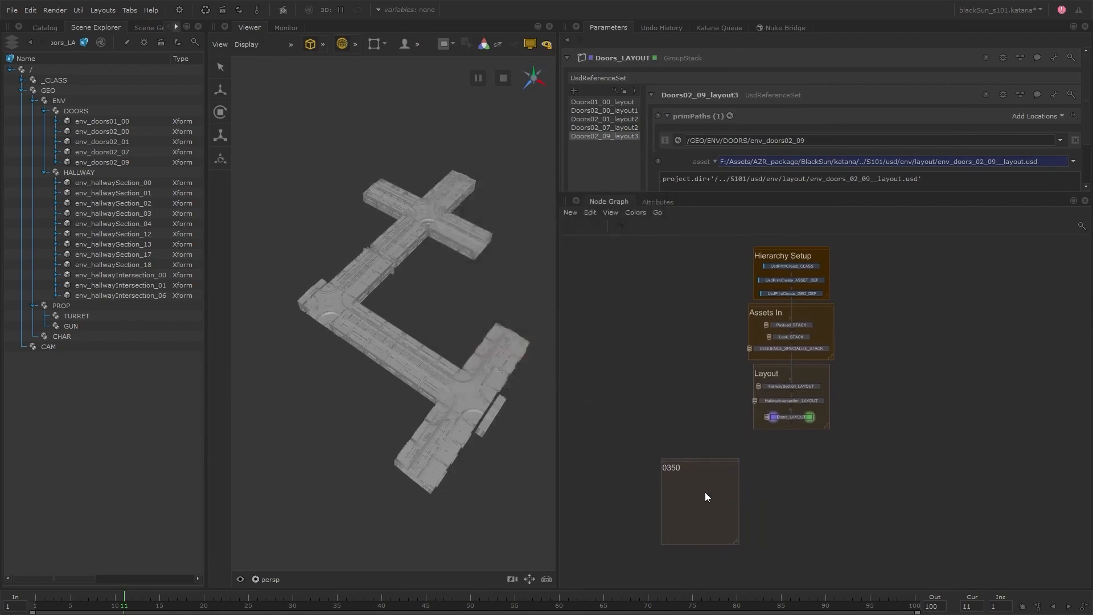
text(usdre)
key(Return)
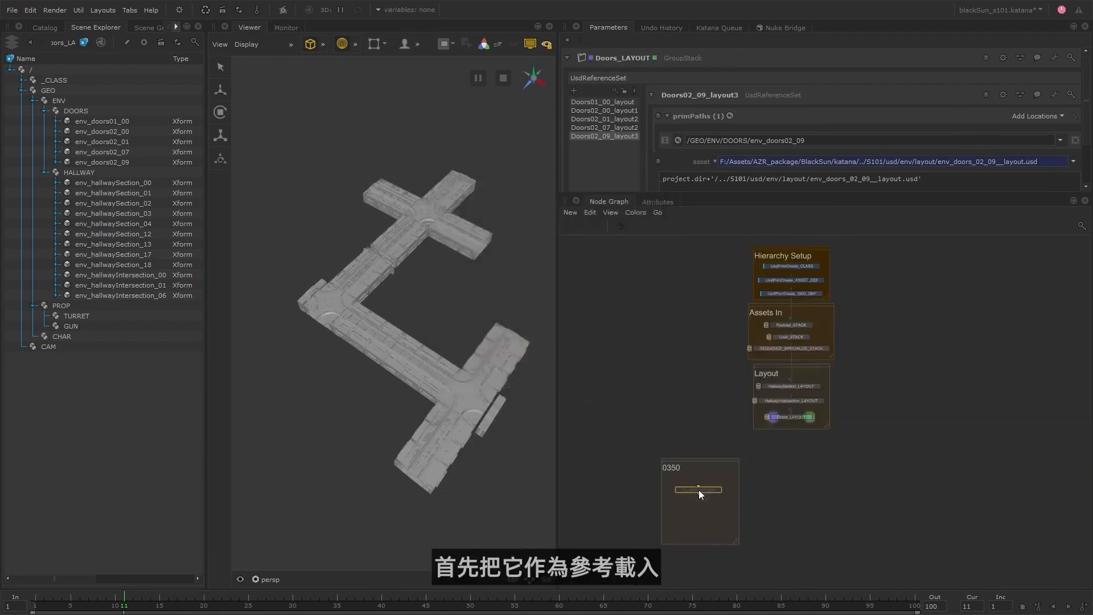
click(698, 483)
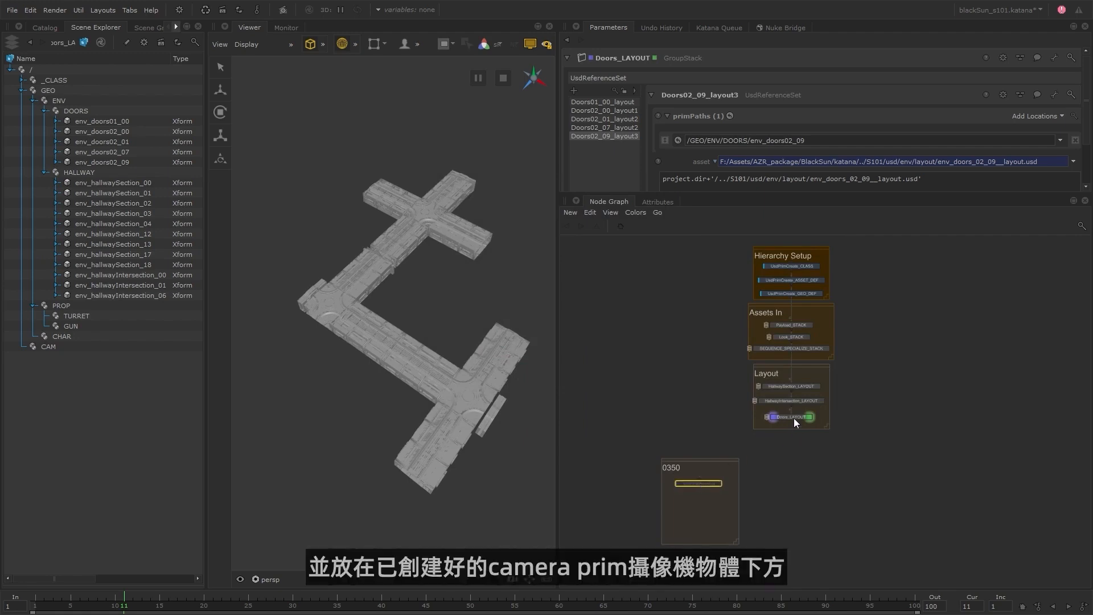
click(791, 420)
click(708, 483)
key(e)
key(v)
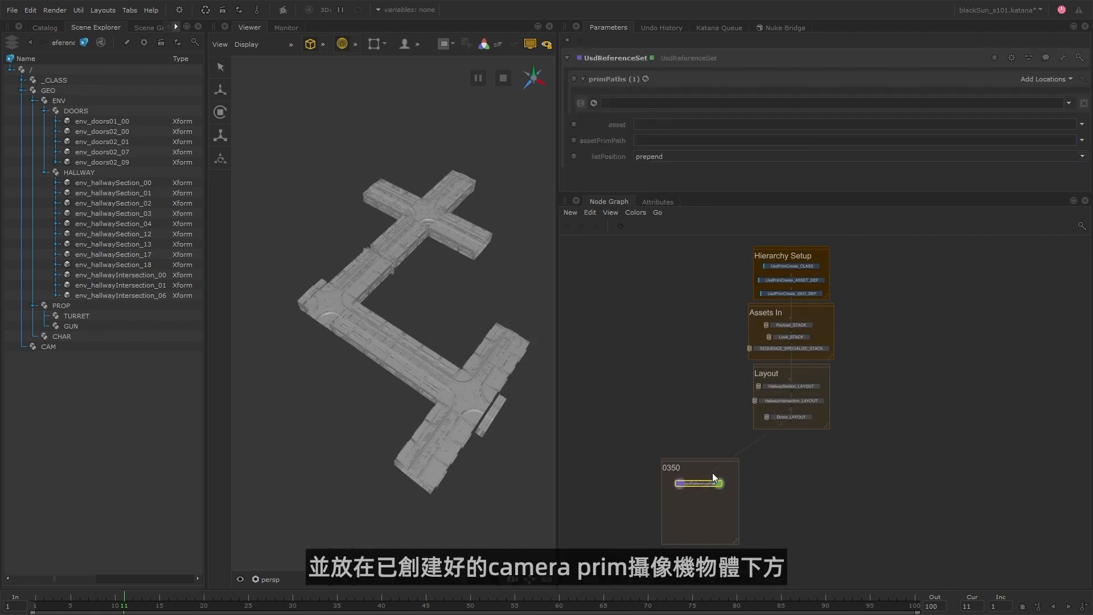
Set the reference node's prim path to /CAM/renderCam.
drag(61, 346, 644, 104)
text(/CAM/)
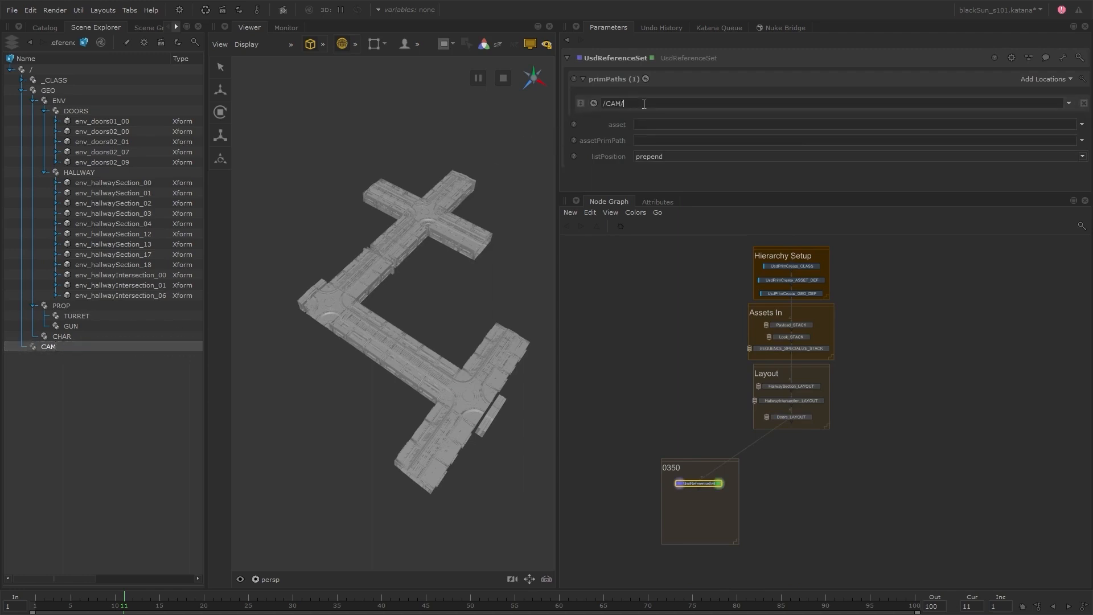
text(renderCam)
Choose S101_0350__cam.usd from the S101_0350/usd/cam folder as the reference asset.
click(1082, 124)
click(1070, 138)
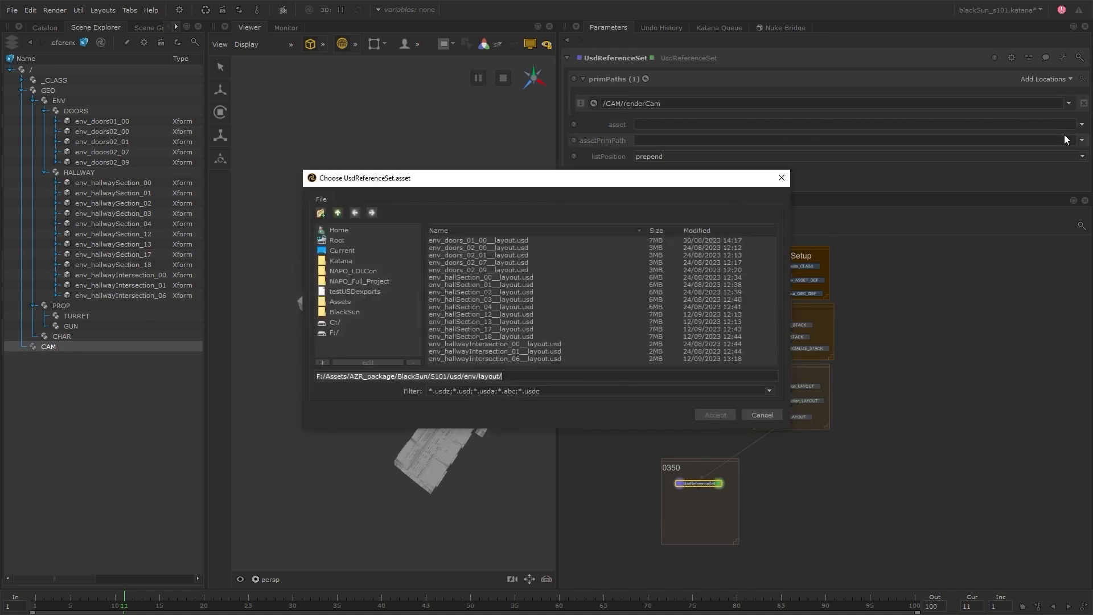
click(339, 212)
double_click(467, 262)
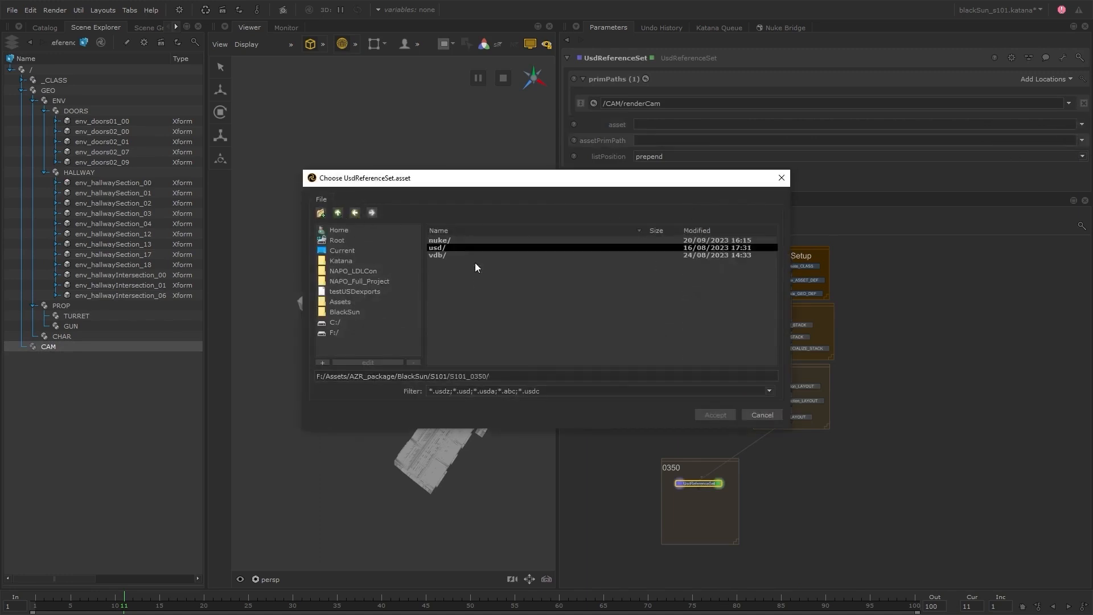
double_click(450, 247)
double_click(460, 240)
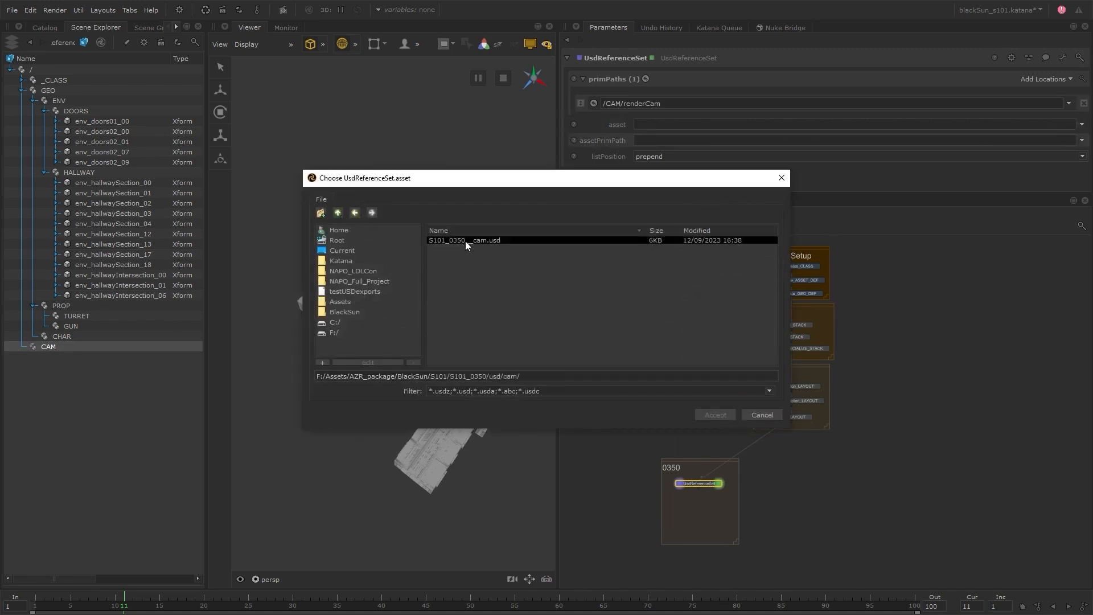
click(509, 241)
click(715, 414)
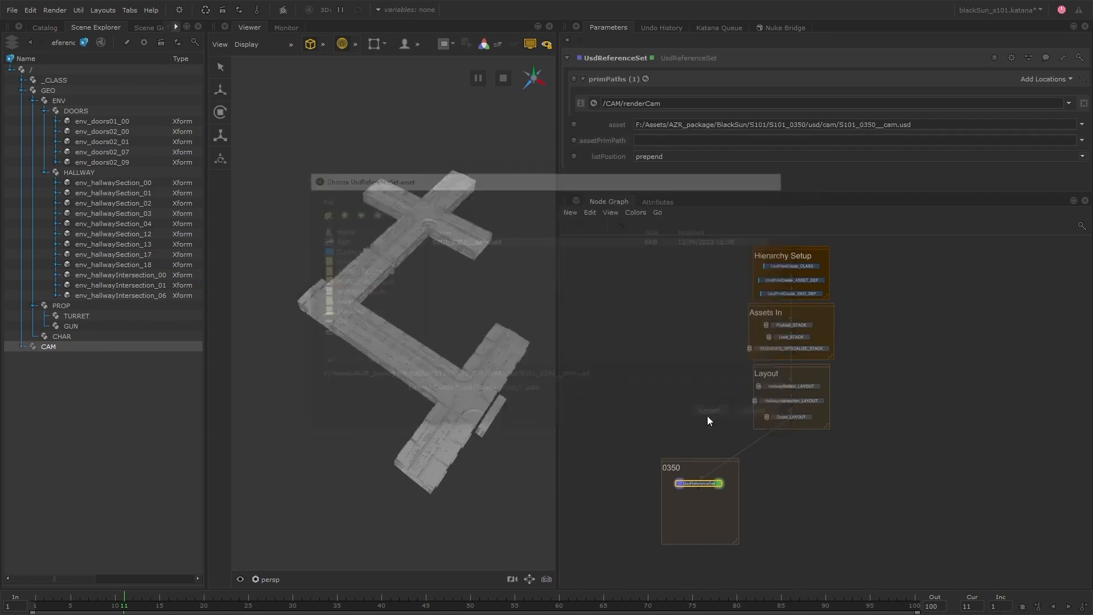
Turn the asset path into the expression project.dir+'/../S101/S101_0350/usd/cam/S101_0350__cam.usd', and expand CAM in the scene hierarchy.
right_click(697, 126)
click(712, 163)
click(630, 126)
drag(704, 144, 529, 141)
text(pro)
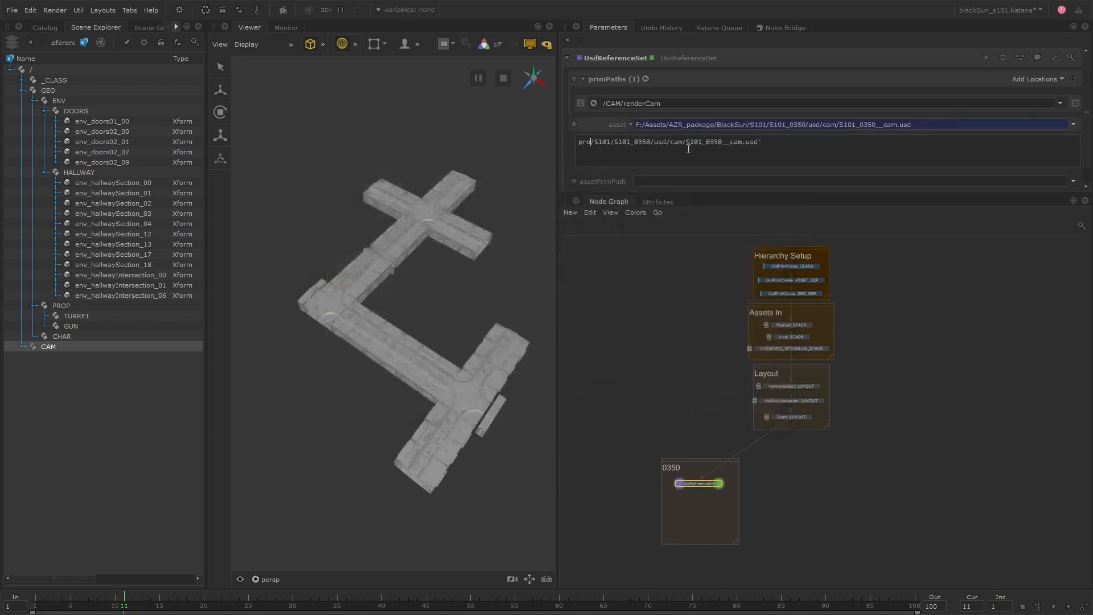
text(ject.dir+'/..)
click(700, 297)
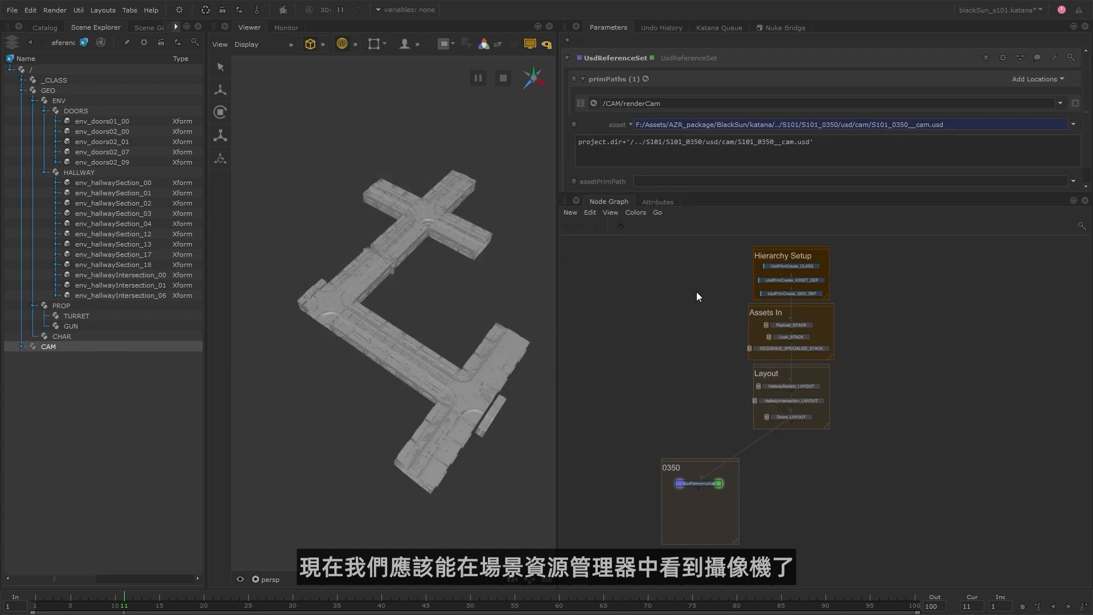
click(22, 347)
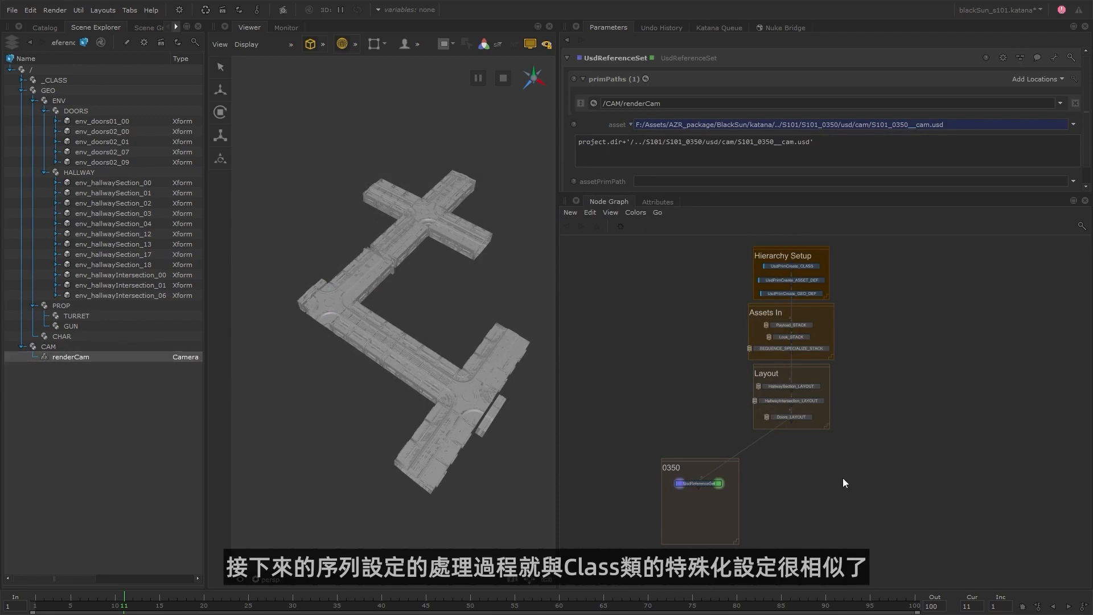
Switch to File Explorer and open the S101_0350/usd/char/anim folder to review the shot's character animation files.
scroll(769, 350, up, 5)
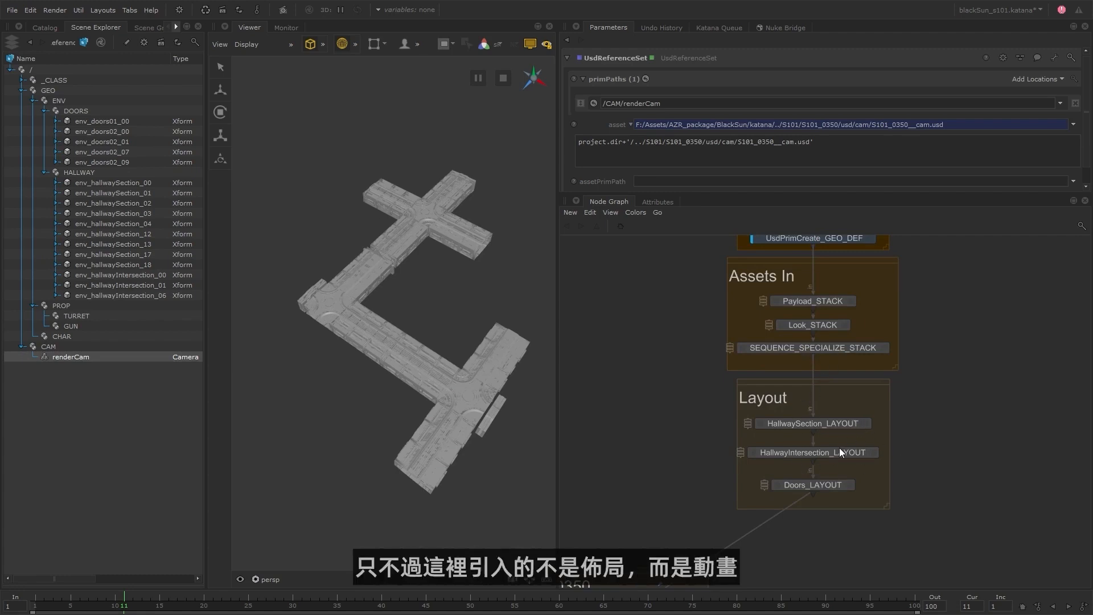
middle_drag(872, 465, 940, 289)
middle_drag(803, 470, 821, 455)
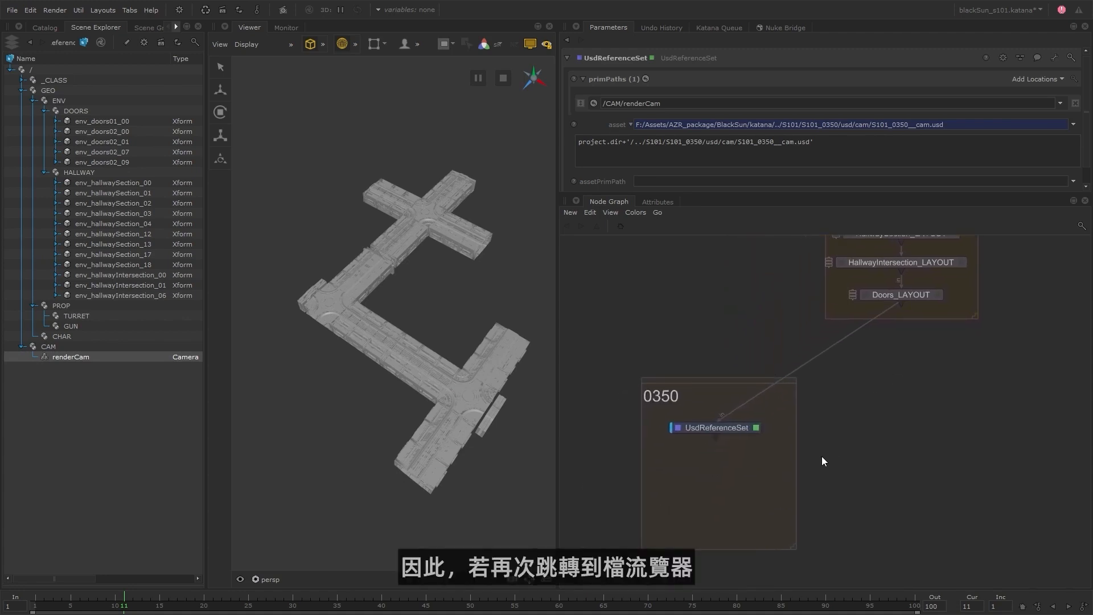
key(alt+Tab)
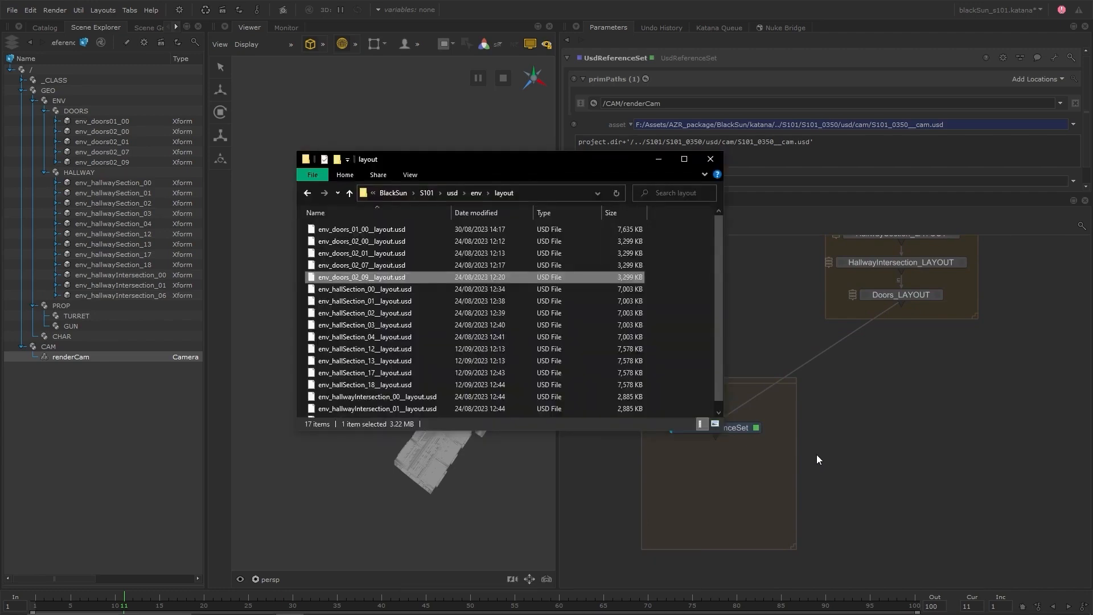
click(429, 193)
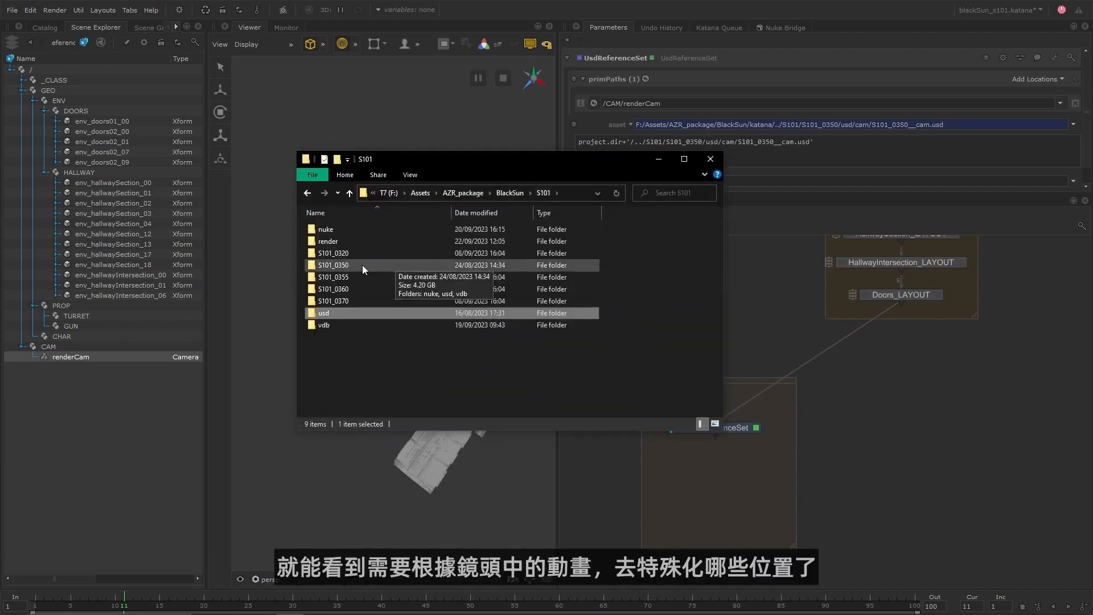
double_click(362, 265)
double_click(347, 241)
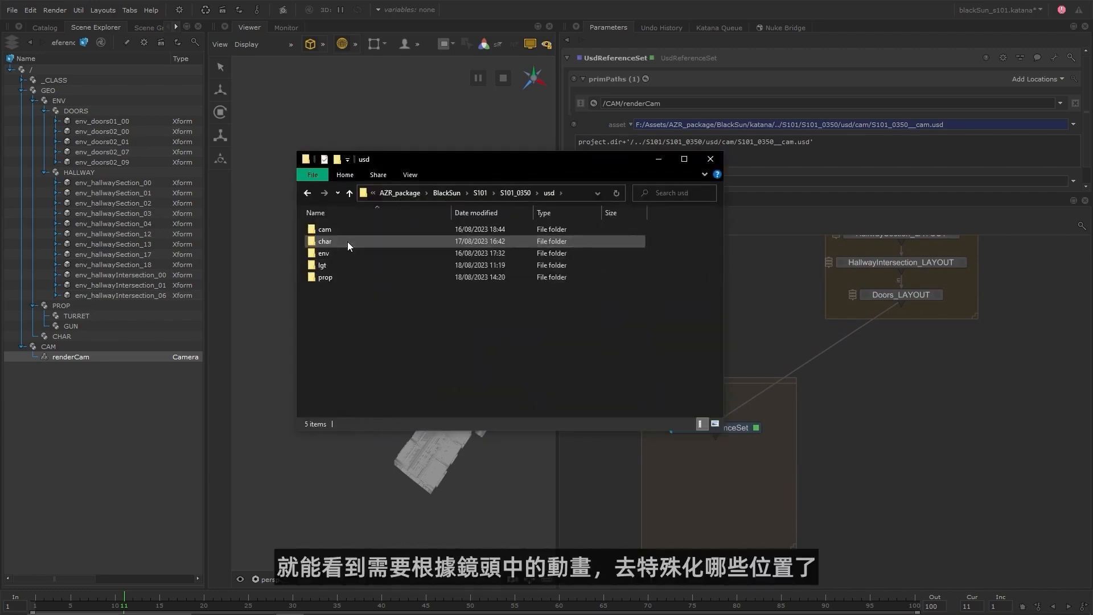
double_click(347, 241)
double_click(354, 230)
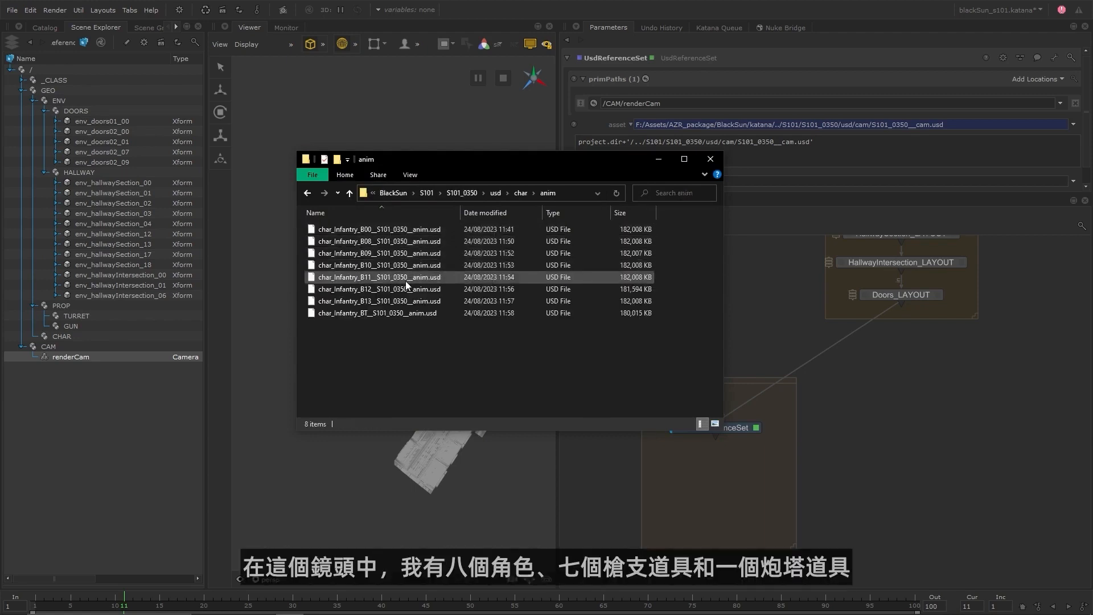
Review the prop animation files in the S101_0350/usd/prop/anim folder, and return to Katana.
click(495, 194)
double_click(333, 275)
double_click(348, 228)
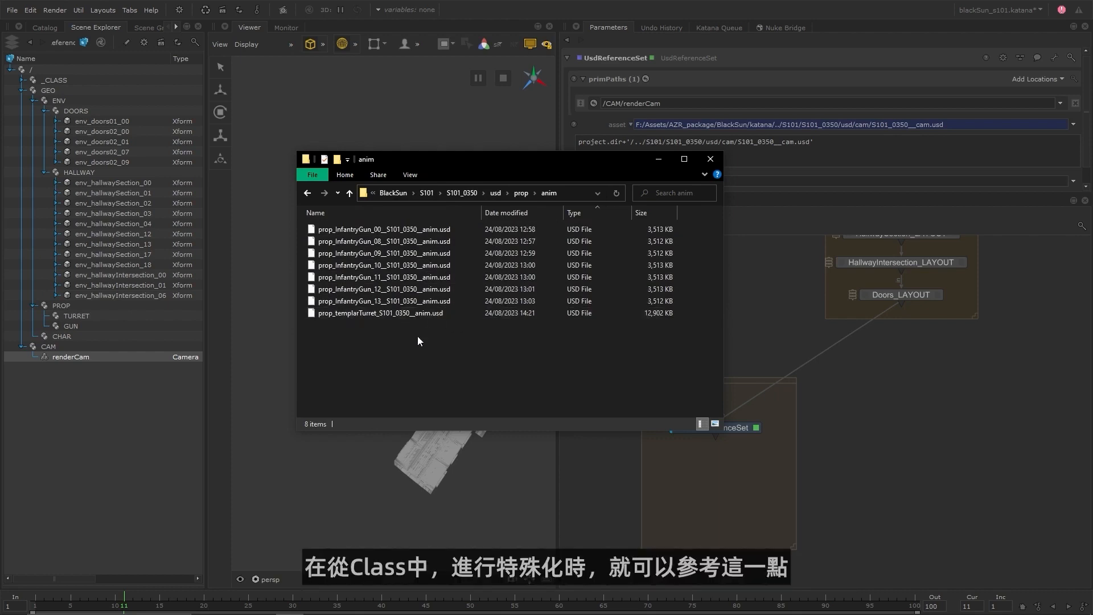
click(664, 164)
Add a UsdSpecializeSet node below the UsdReferenceSet node inside the 0350 backdrop.
key(Tab)
text(u)
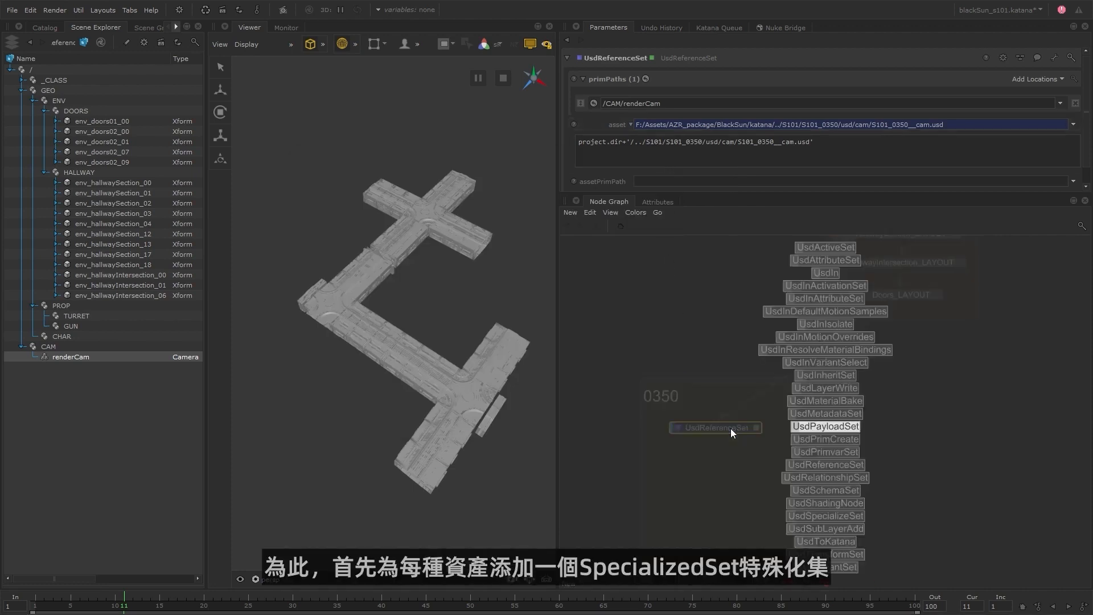
text(sdsp)
key(Return)
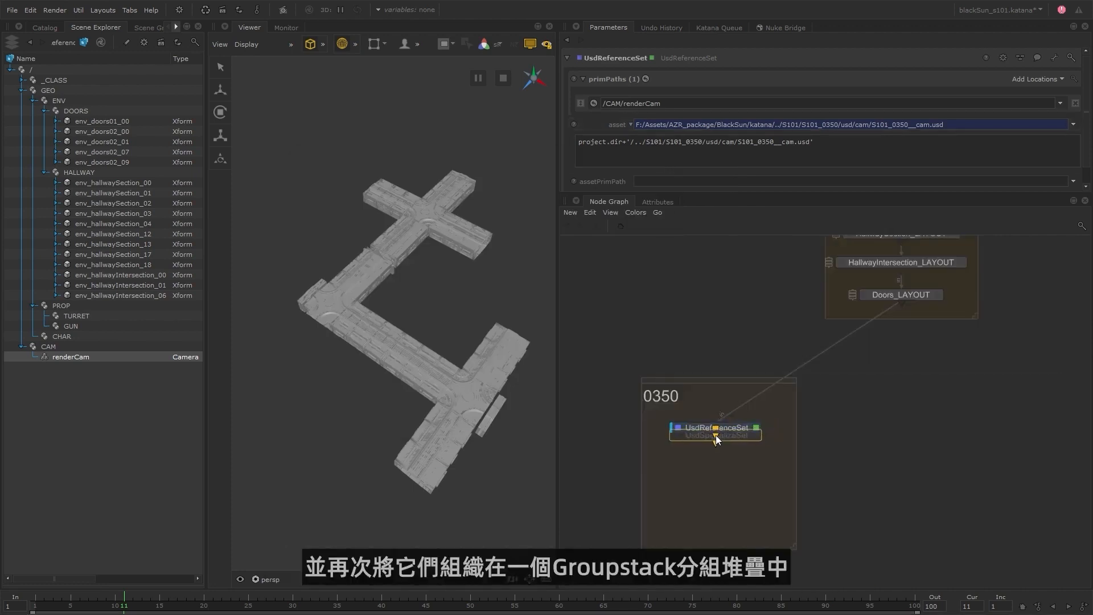
click(714, 465)
Add a GroupStack node after UsdReferenceSet and move the UsdSpecializeSet node into it.
click(727, 428)
key(Tab)
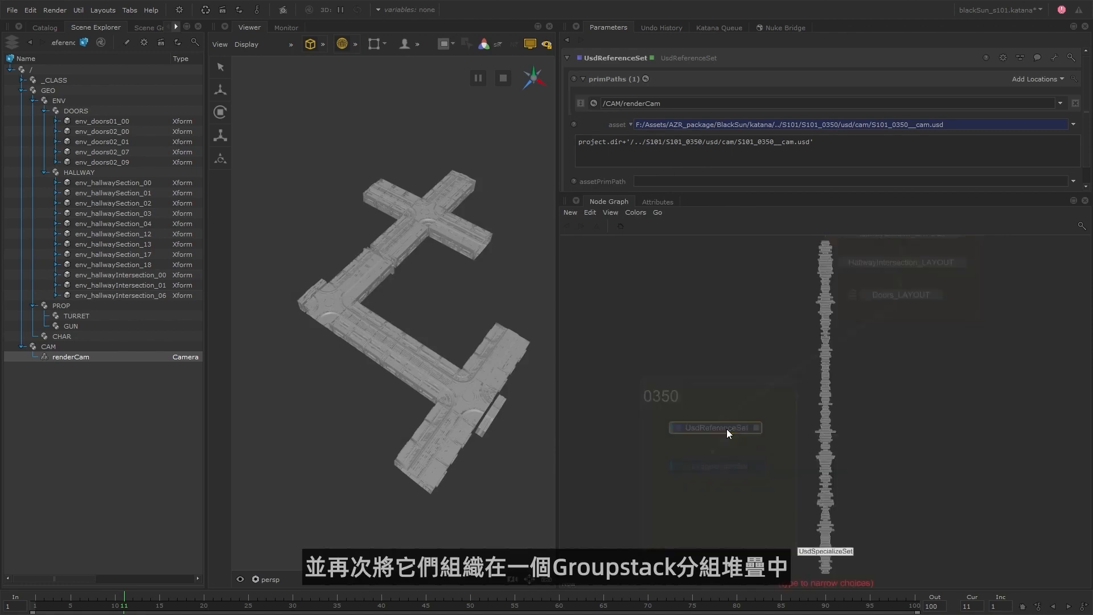
text(group)
key(Down)
key(Return)
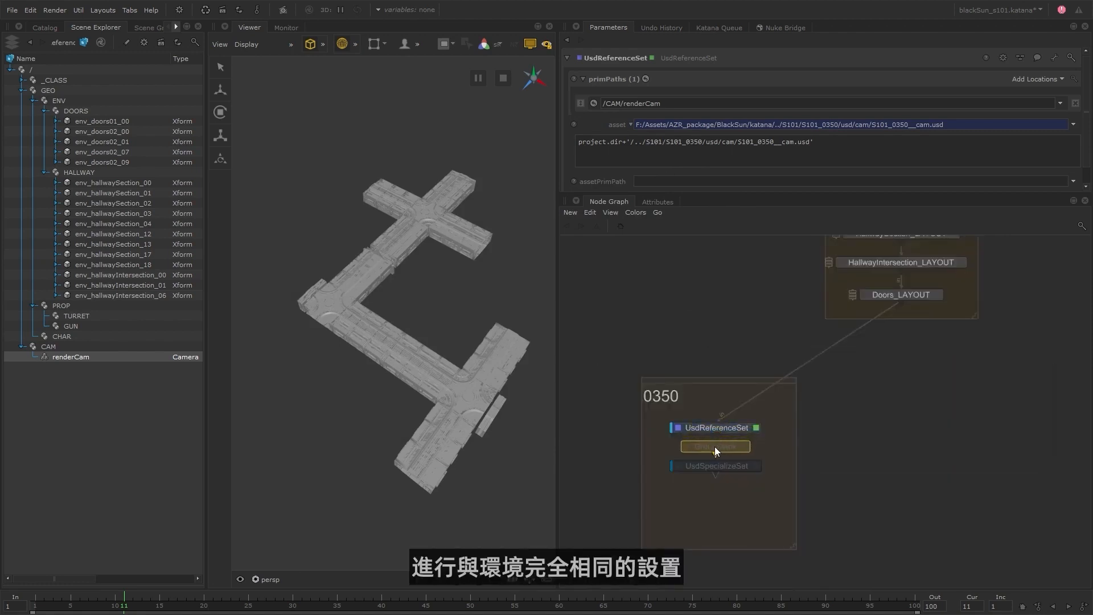
click(728, 463)
drag(717, 466, 609, 171)
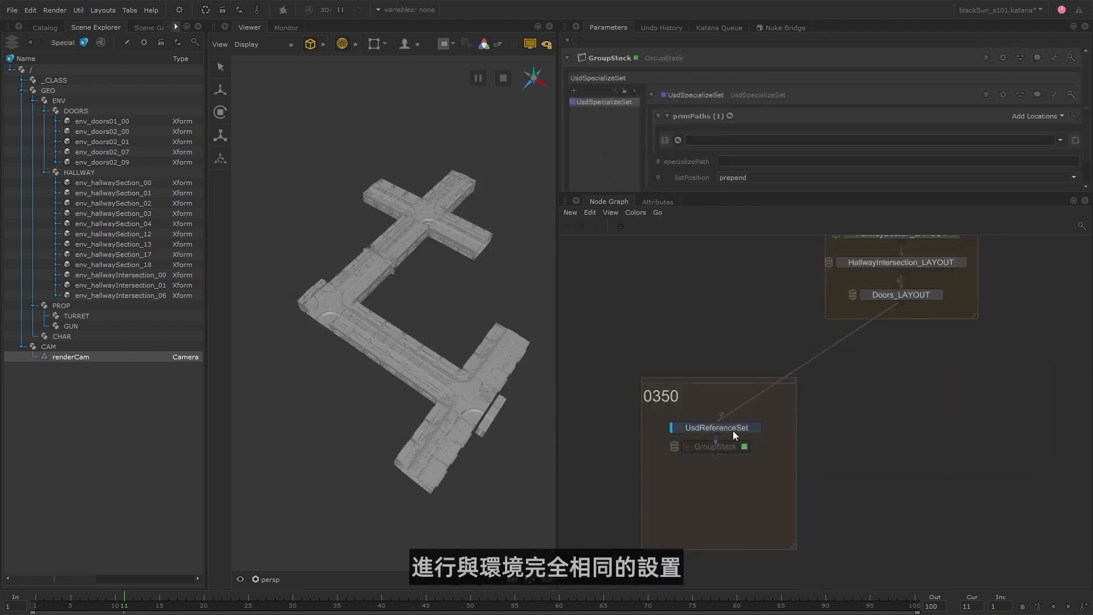
Place the GroupStack below UsdReferenceSet and rename it 0350_Specialize_STACK.
drag(730, 451, 730, 465)
double_click(729, 464)
text(0350_S)
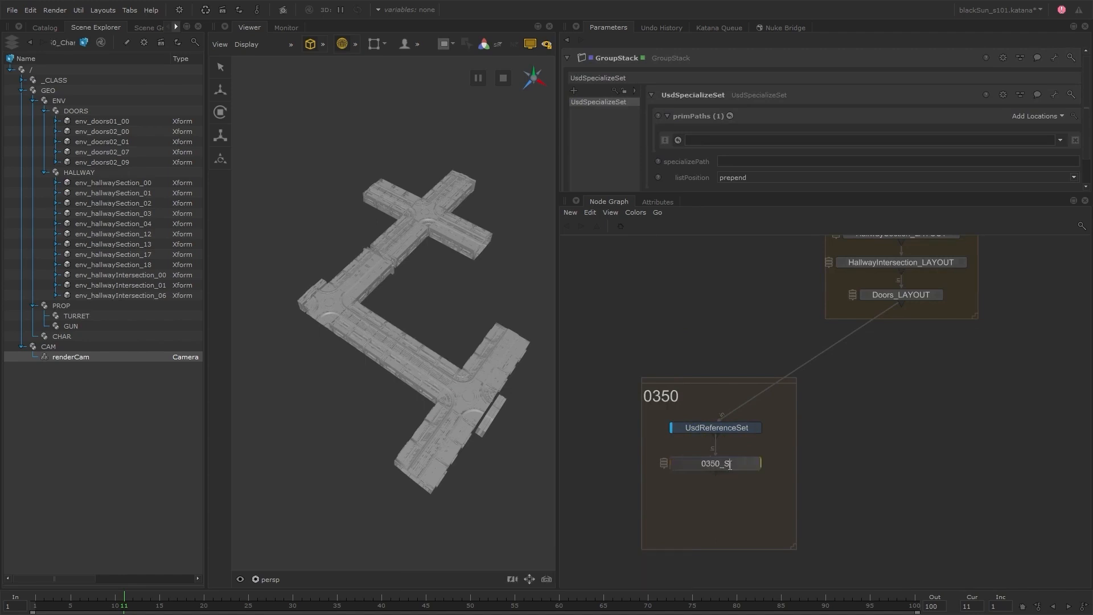
text(pecialize_STACK)
key(Return)
Enlarge the parameter area and rename the stack's specialize node 0350_CHAR_Infantry_Specialize.
drag(708, 194, 716, 290)
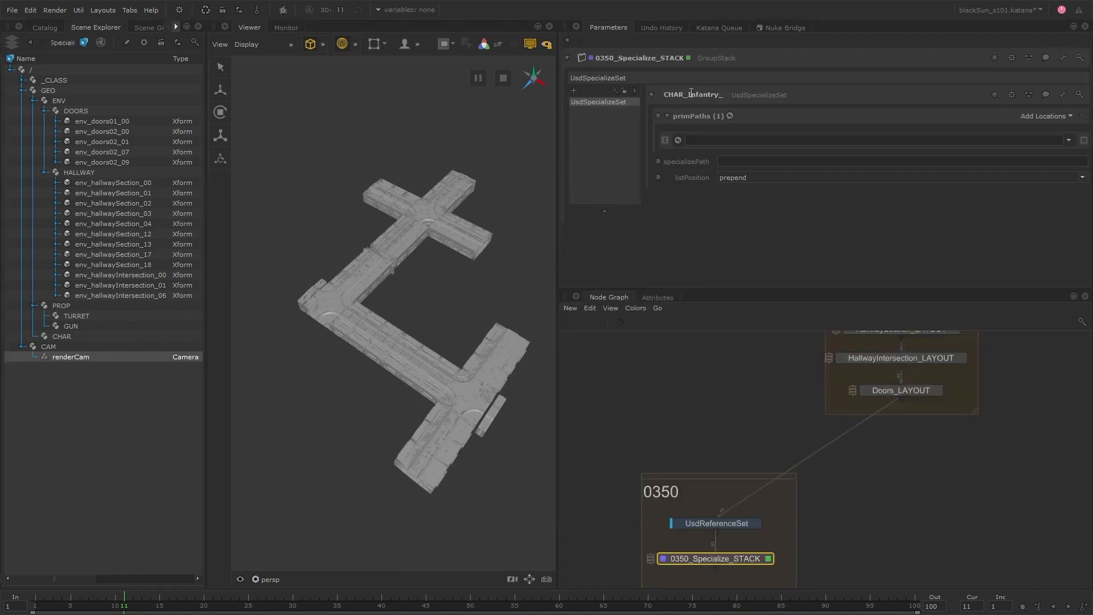
text(ze)
key(Return)
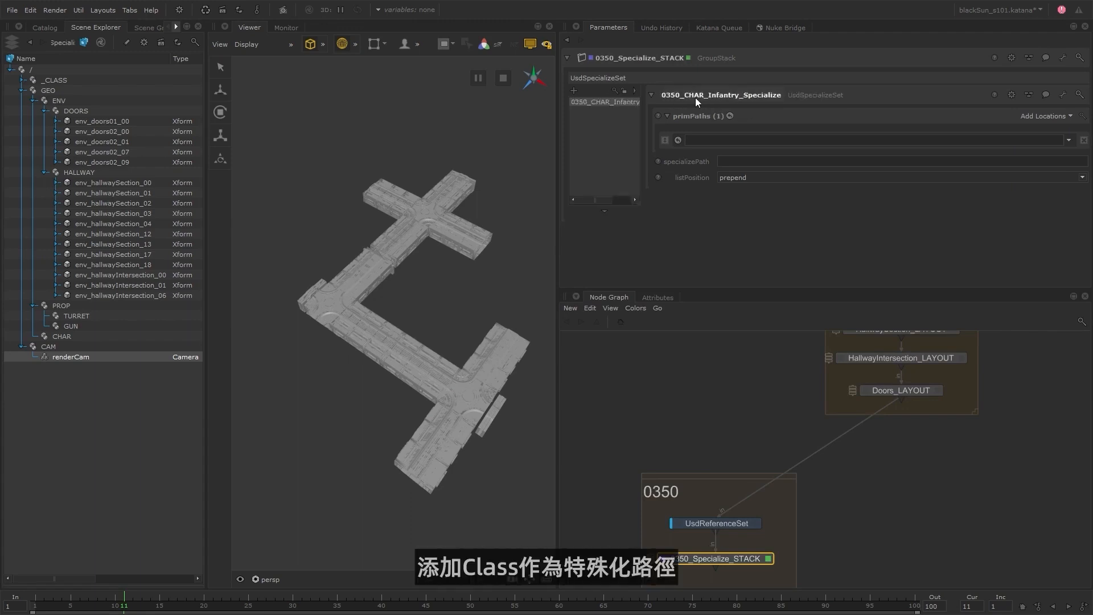
Use the char_infantry class as the specialize path and add prim paths /GEO/CHAR/char_infantry_08 through char_infantry_12.
click(23, 80)
drag(89, 184, 747, 161)
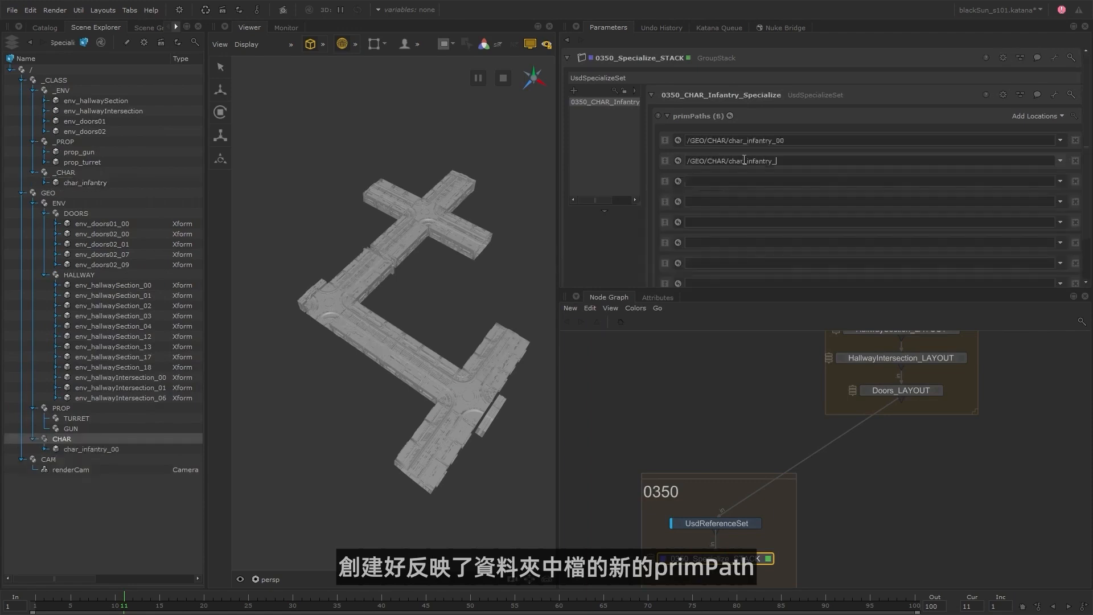
text(08)
click(746, 182)
text(/GEO/CHAR/char_infantry_)
text(09)
click(742, 204)
text(/GEO/CHAR/char_infantry_)
text(10)
click(745, 226)
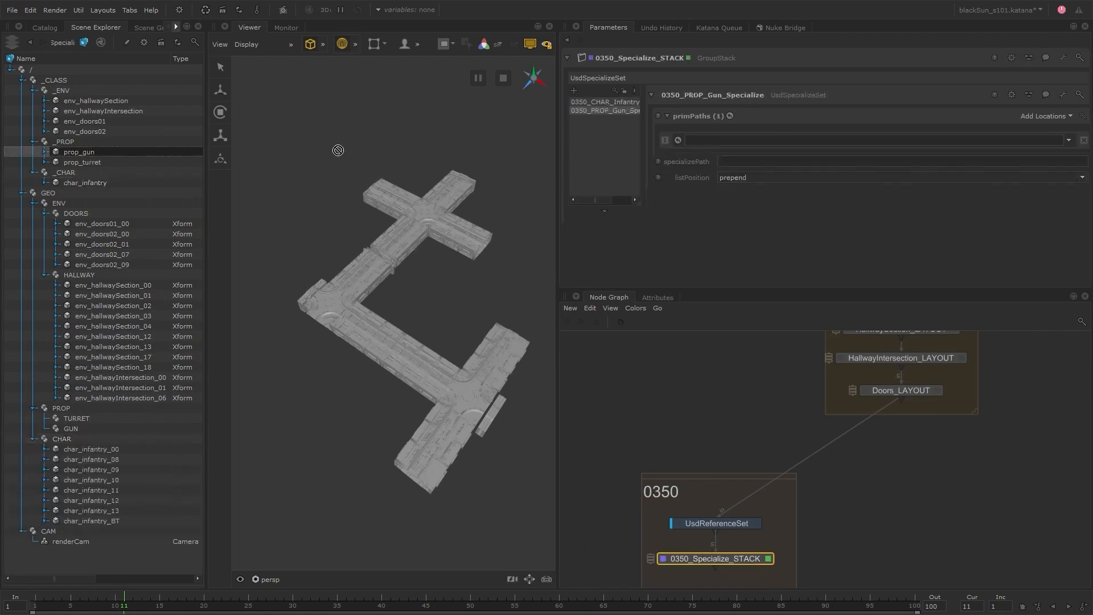
Add prim paths /GEO/PROP/GUN/prop_gun_08 through prop_gun_13 to the 0350_PROP_Gun_Specialize node.
click(698, 161)
text(/GEO/PROP/GUN/prop_gun_)
text(08)
click(703, 181)
text(/GEO/PROP/GUN/prop_gun_)
text(09)
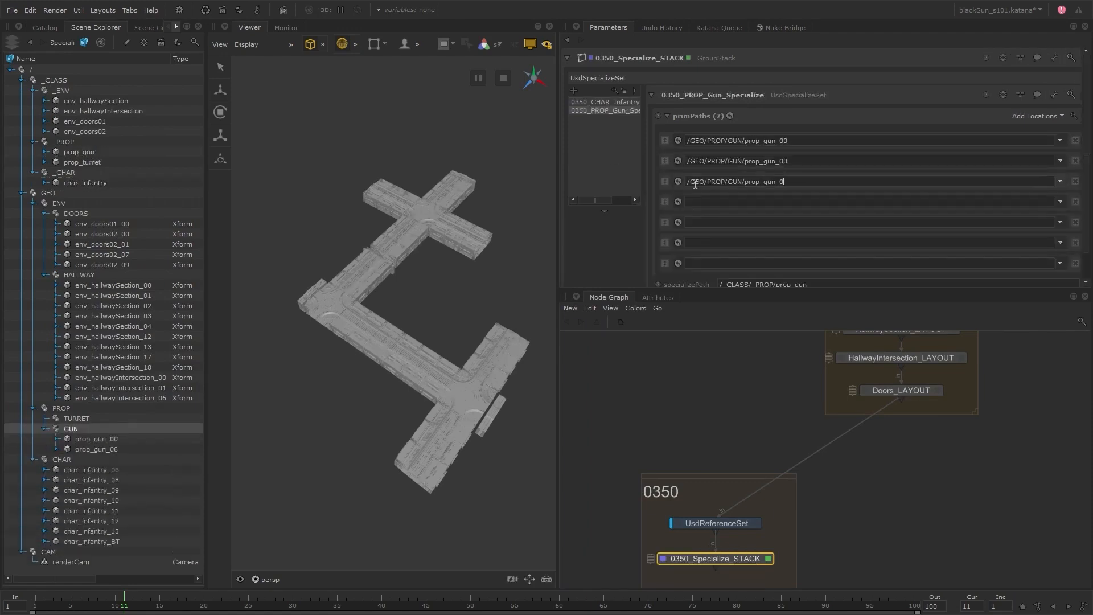
click(704, 201)
text(/GEO/PROP/GUN/prop_gun_)
text(10)
click(705, 222)
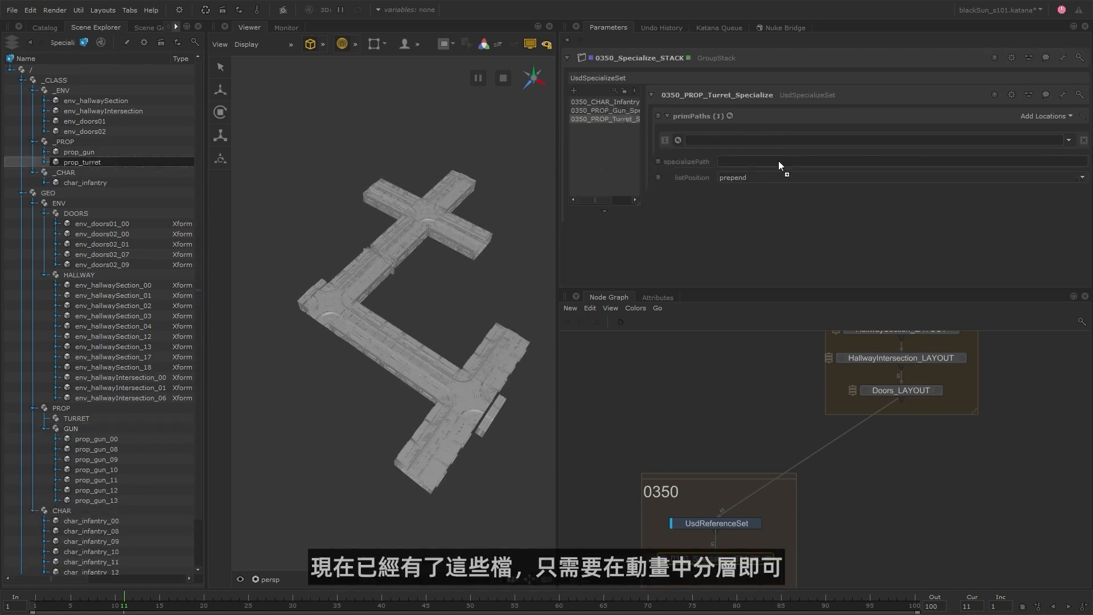
Set the prim path of 0350_PROP_Turret_Specialize to /GEO/PROP/TURRET/prop_turret.
click(768, 140)
text(prop)
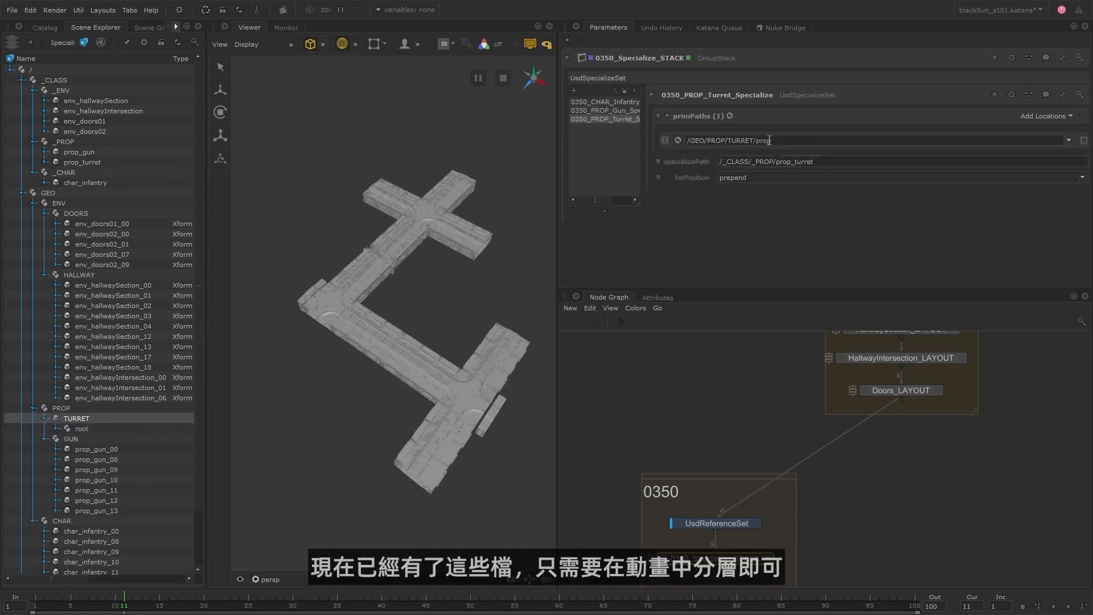
text(_turret)
key(Return)
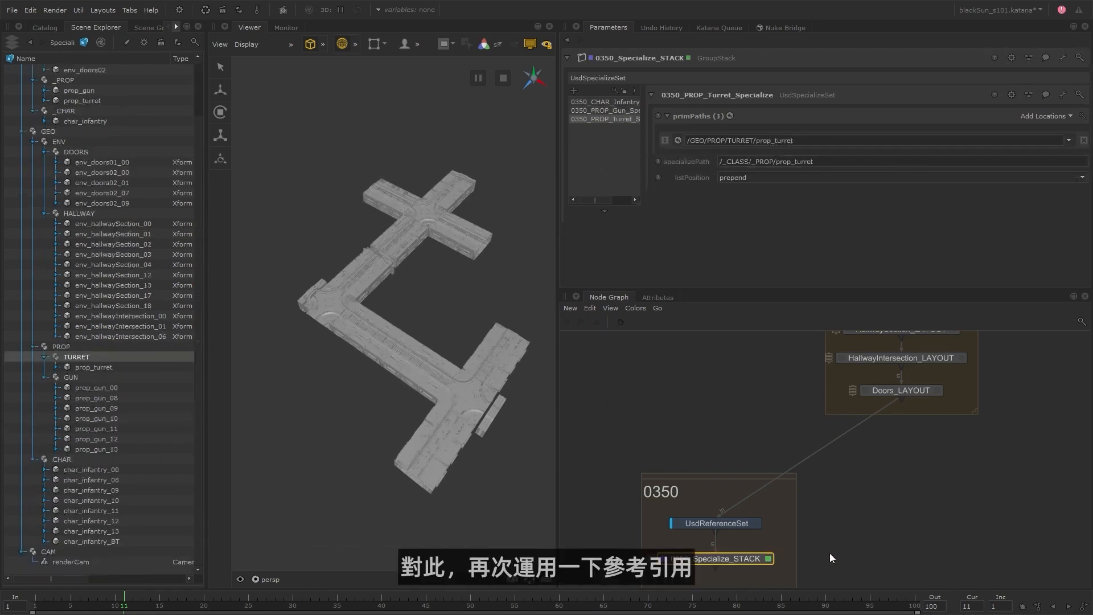
Add a UsdReferenceSet node below 0350_Specialize_STACK and rename it Infantry_00_ANIM.
middle_drag(829, 553, 824, 427)
click(778, 447)
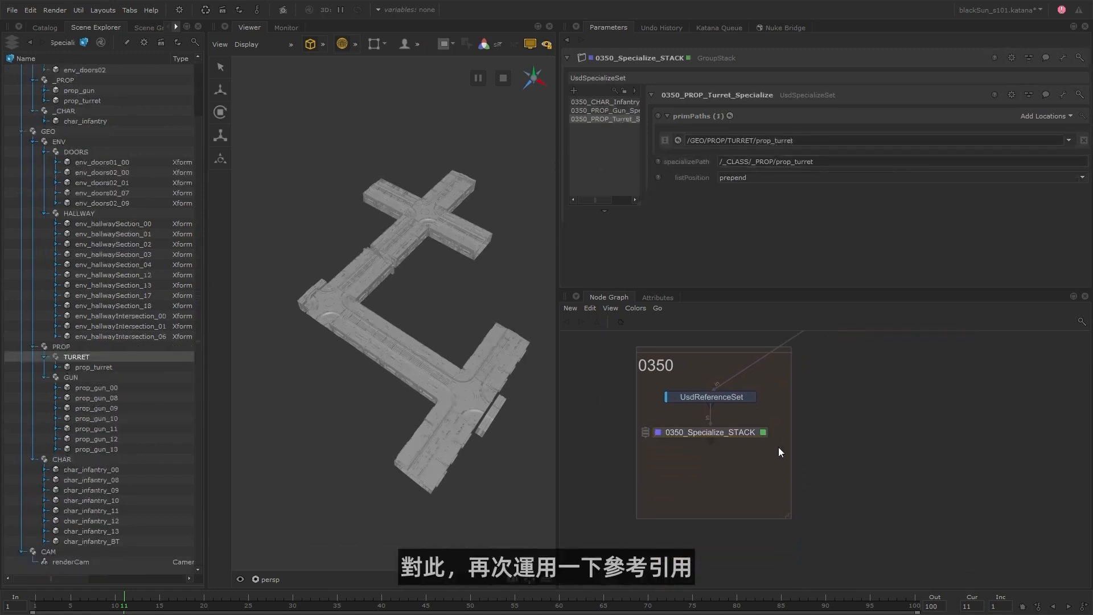
key(Tab)
text(UsdReferenceSet)
key(Return)
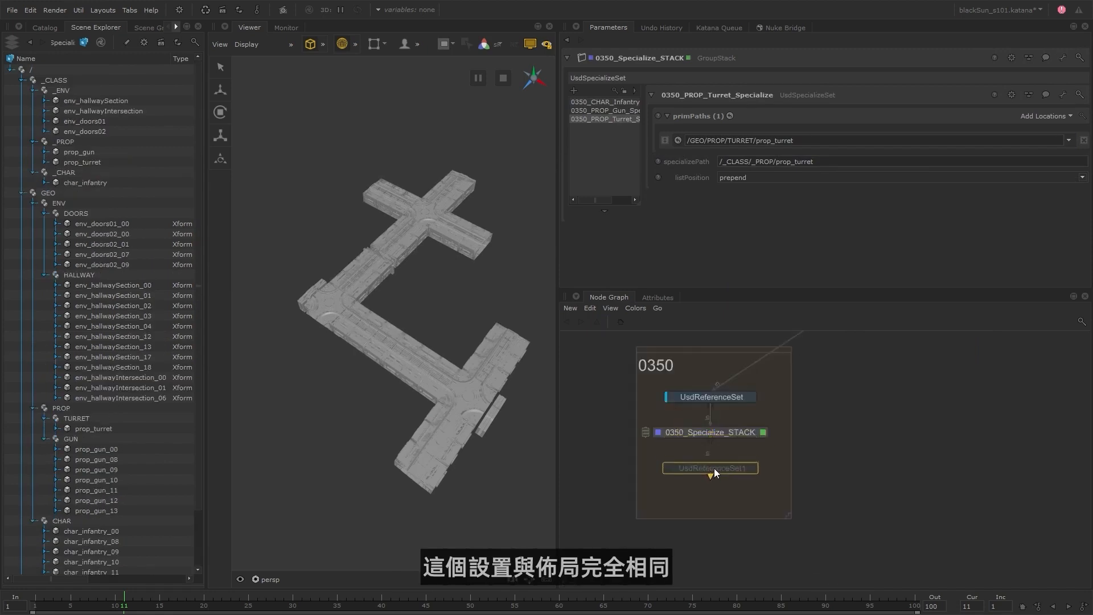
click(714, 468)
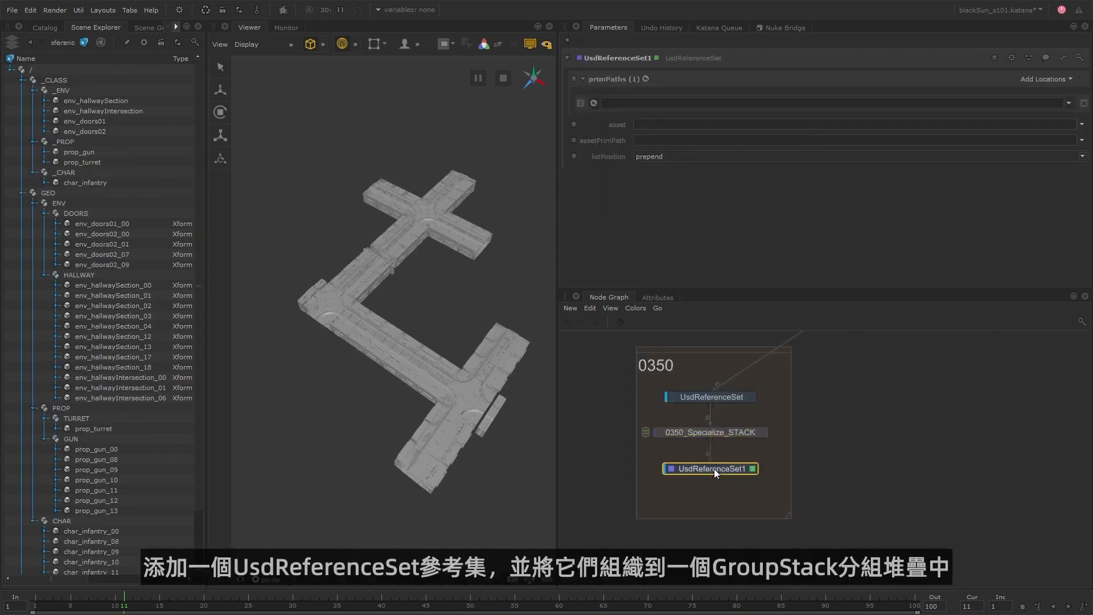
text(nInfantry_00_ANIM)
key(Return)
Add a GroupStack node below 0350_Specialize_STACK and move Infantry_00_ANIM into it.
click(725, 436)
key(g)
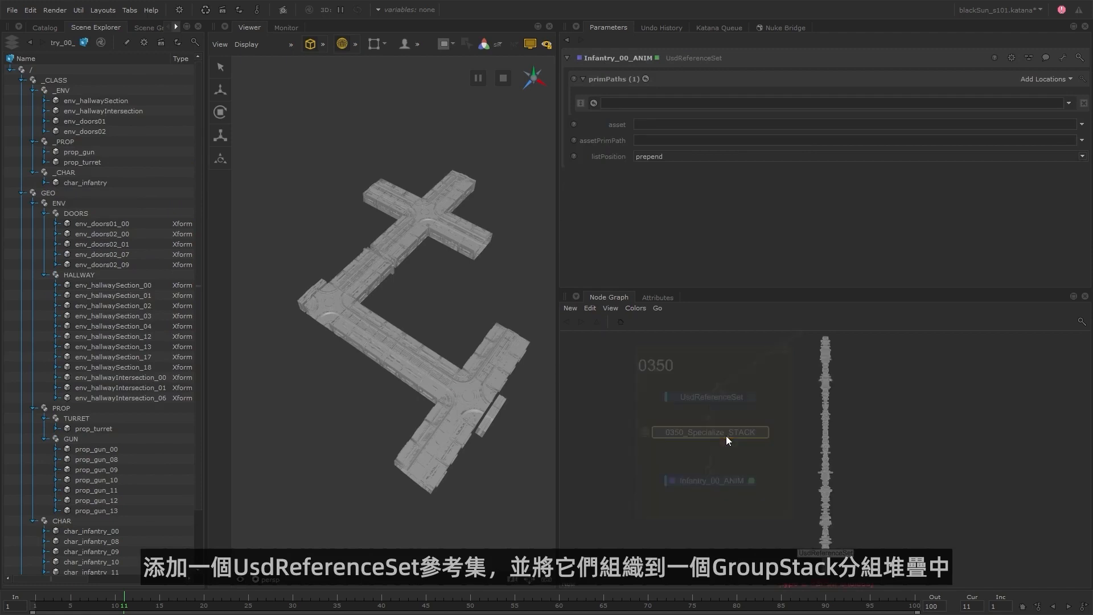
click(786, 510)
click(729, 469)
drag(723, 480, 623, 202)
Rename the new GroupStack 0350_CHAR_Infantry_ANIM.
text(n)
text(0350_Infantry_)
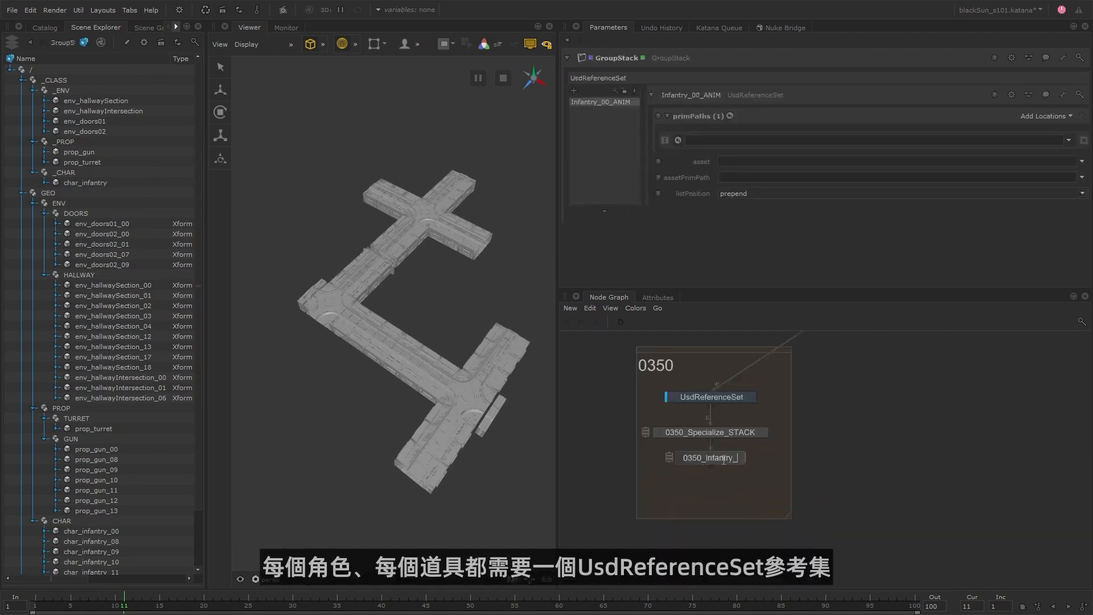
text(ANIM)
key(Return)
key(Left)
key(n)
key(Left)
key(Right)
key(Right)
key(Right)
key(Right)
key(Right)
text(CHAR_)
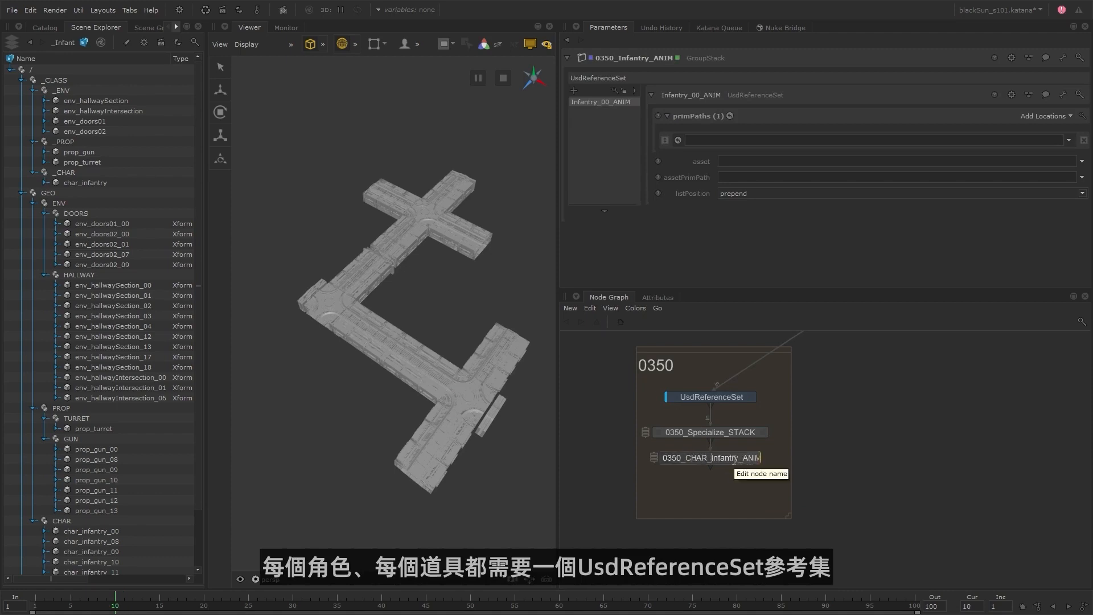
key(Return)
Set Infantry_00_ANIM's prim path to /GEO/CHAR/char_infantry_00 and choose char_Infantry_B00__S101_0350__anim.usd from usd/char/anim as its asset.
scroll(122, 462, down, 2)
drag(94, 469, 756, 140)
click(1082, 161)
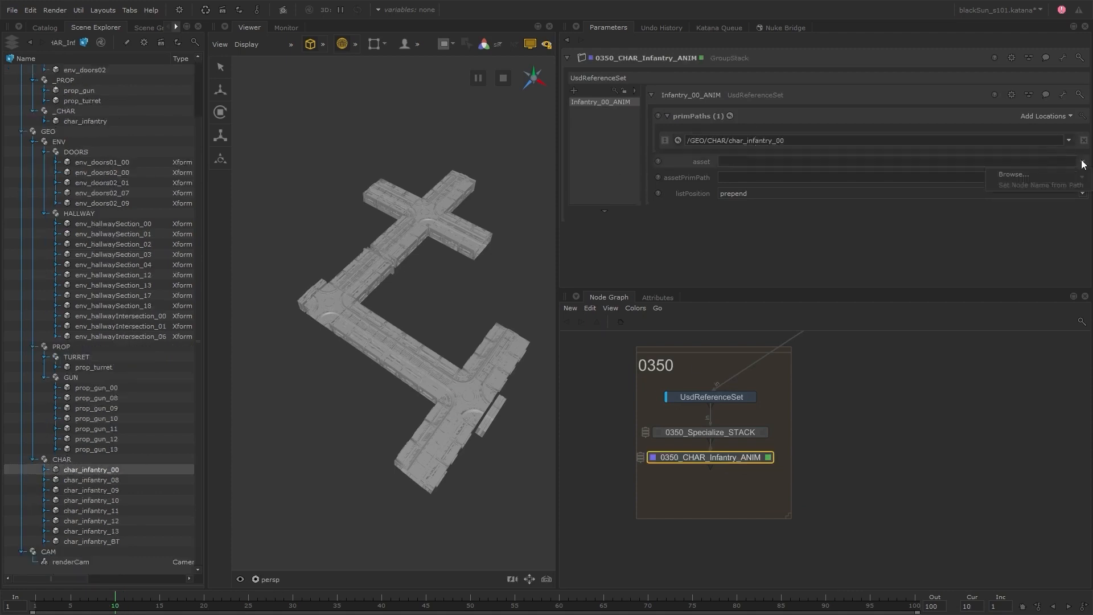
click(1013, 175)
click(339, 214)
double_click(439, 248)
double_click(440, 241)
click(549, 242)
click(715, 414)
Turn the asset path into the expression project.dir+'/../S101/S101_0350/usd/char/anim/char_Infantry_B00__S101_0350__anim.usd'.
right_click(743, 159)
click(747, 176)
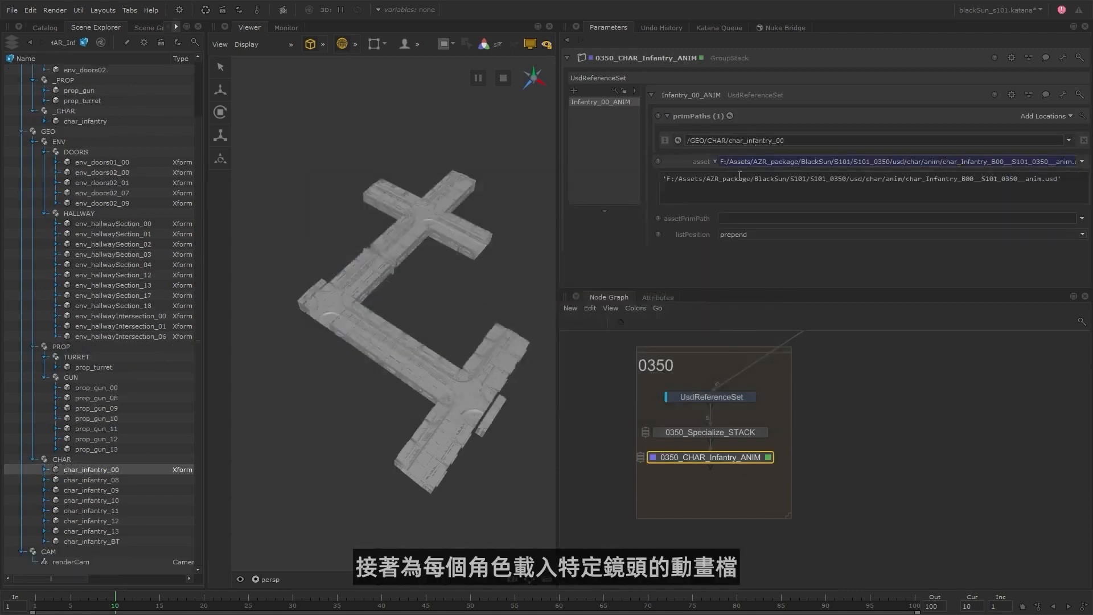
drag(786, 178, 662, 179)
text(project.dir+'/..)
click(732, 263)
Duplicate Infantry_00_ANIM within the stack and set the copy's prim path to /GEO/CHAR/char_infantry_08.
right_click(612, 102)
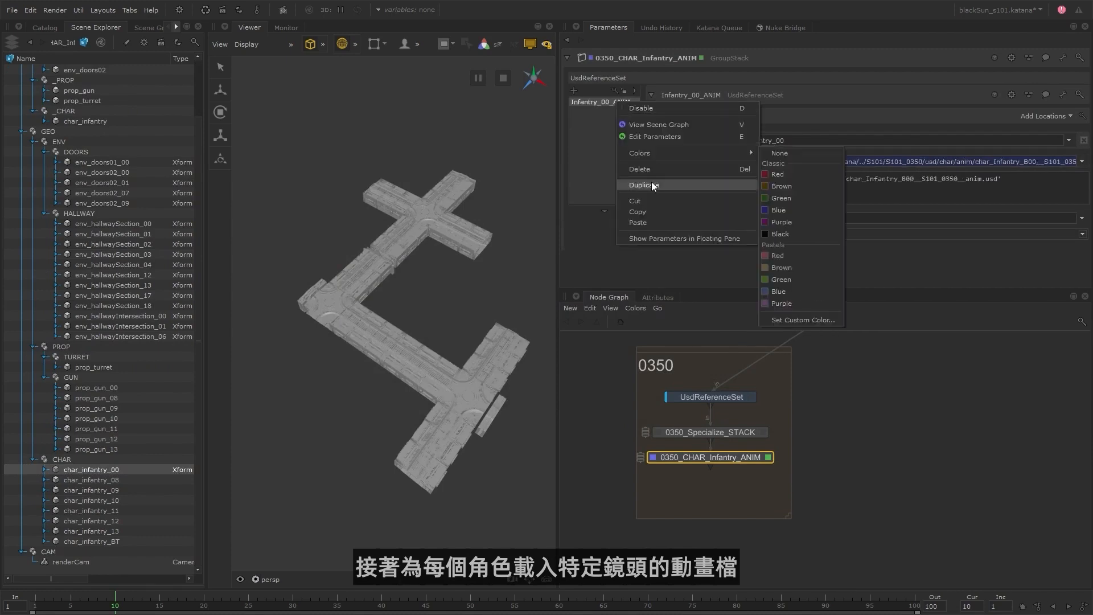
click(652, 186)
click(698, 96)
click(783, 141)
key(BackSpace)
text(8)
click(715, 161)
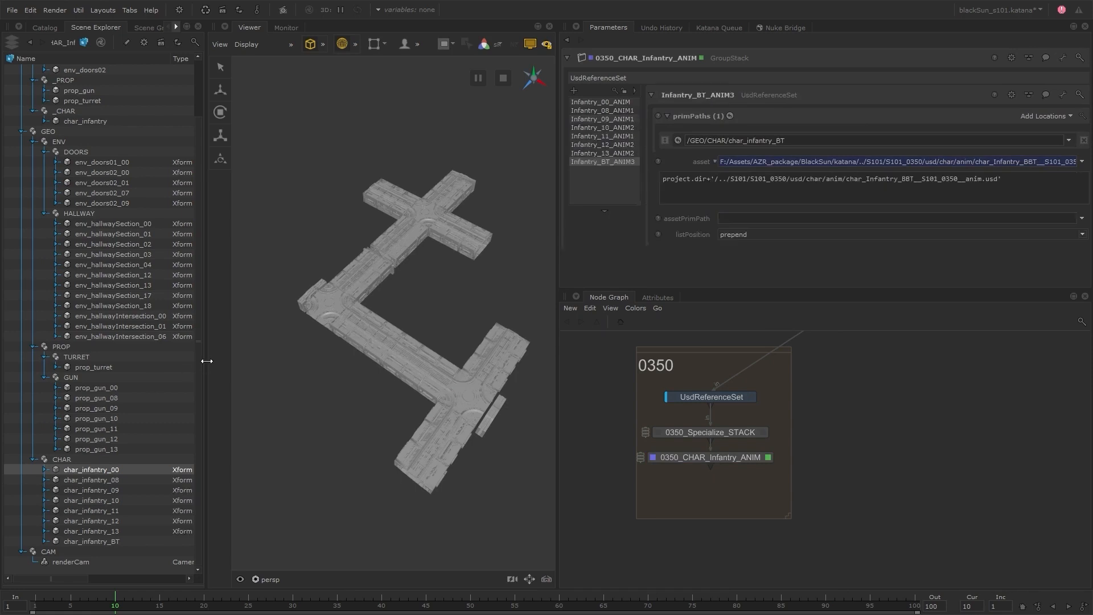
Set the project's inTime to 970 and outTime to 1200, and scrub the timeline to about frame 1099.
drag(206, 360, 335, 360)
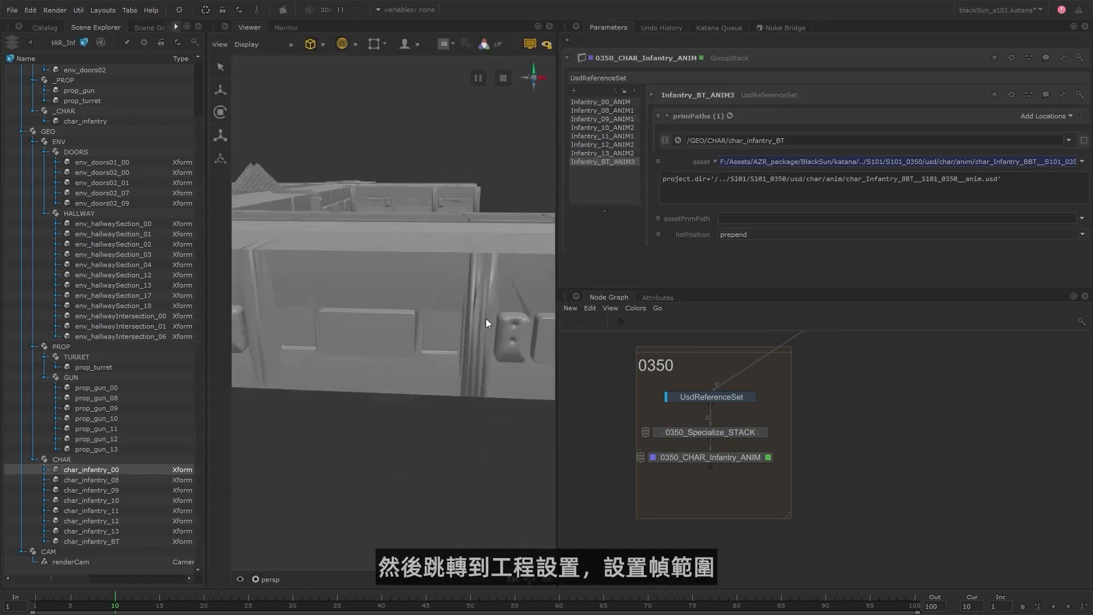
right_click(597, 47)
click(609, 214)
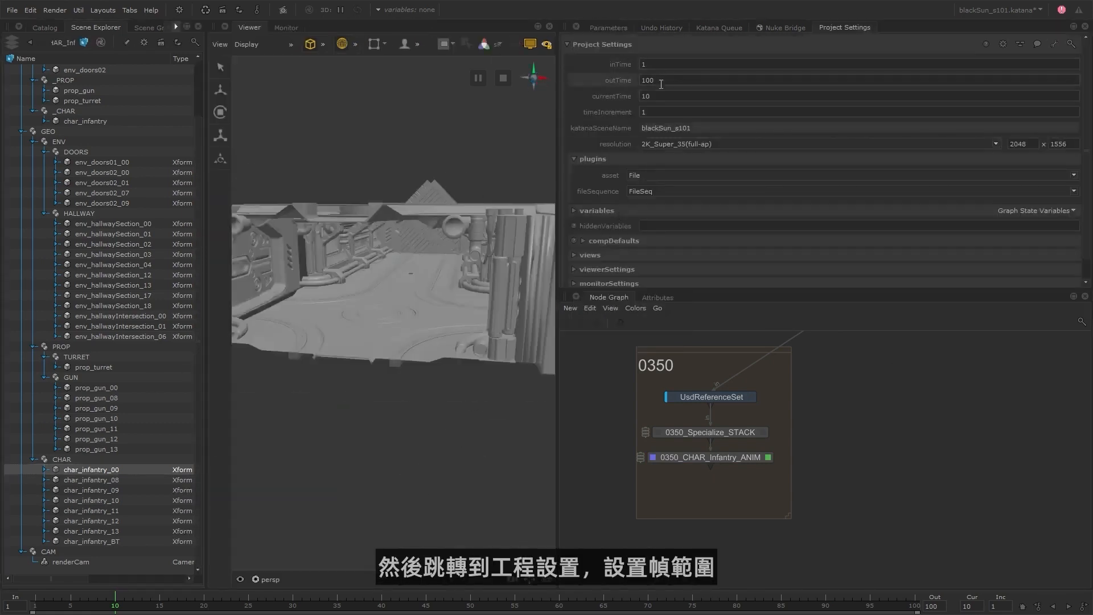
text(1200)
double_click(658, 61)
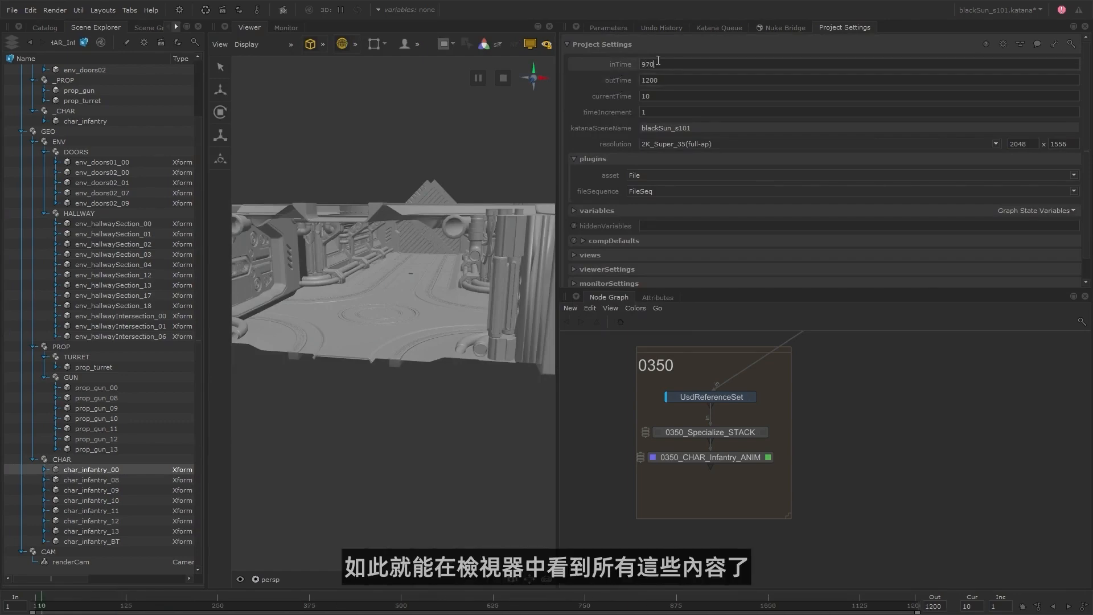
key(Return)
click(609, 28)
drag(158, 604, 494, 608)
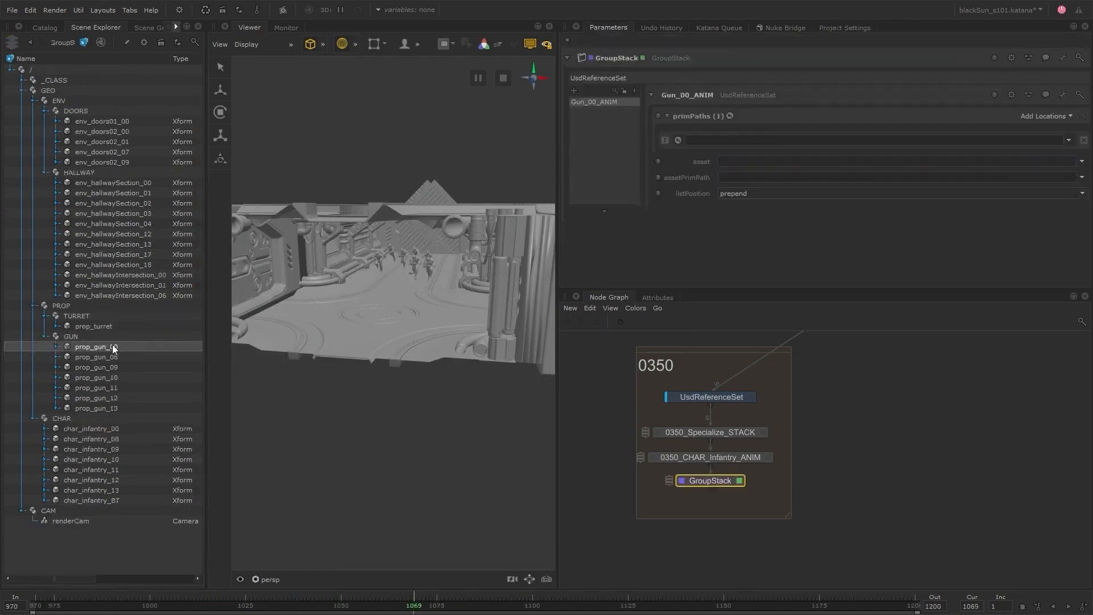
Set Gun_00_ANIM's prim path to /GEO/PROP/GUN/prop_gun_00 and choose prop_InfantryGun_00__S101_0350__anim.usd from usd/prop/anim as its asset.
drag(110, 346, 854, 140)
click(1081, 161)
click(1008, 180)
click(602, 241)
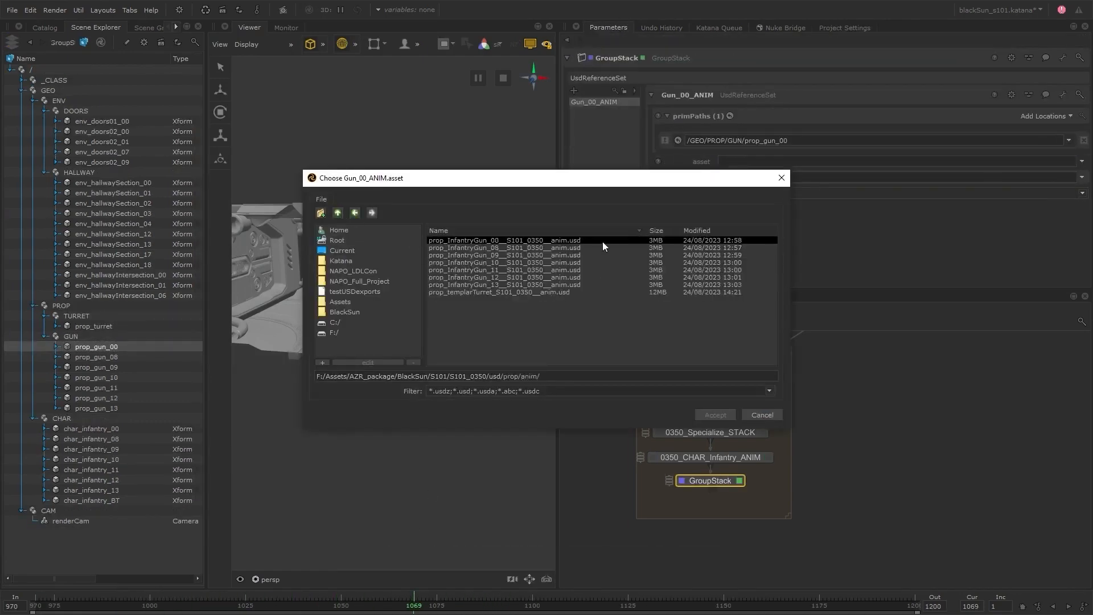
click(714, 416)
Duplicate the Gun_00_ANIM reference within the stack for the other infantry guns, renaming each copy with its gun number.
key(ctrl+c)
key(ctrl+v)
click(593, 102)
shift+click(596, 111)
key(ctrl+v)
click(595, 118)
click(683, 94)
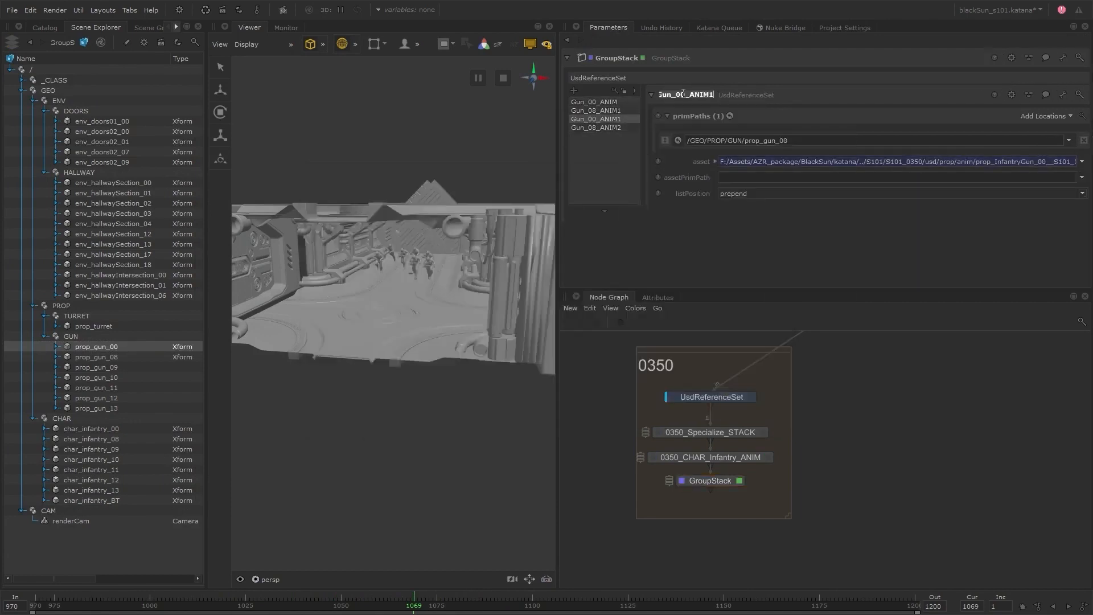
click(683, 94)
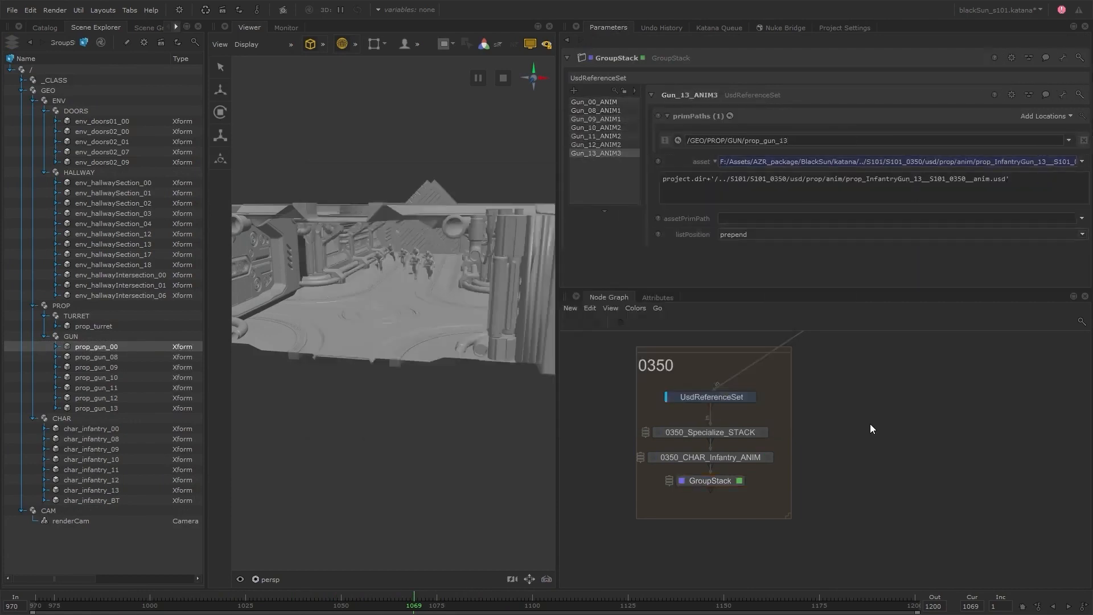
Examine the animated infantry, guns and turret in the hallway up close, scrubbing the timeline to frame 1172.
drag(208, 410, 179, 363)
scroll(473, 255, up, 5)
alt+drag(473, 255, 429, 278)
scroll(430, 279, up, 4)
click(112, 358)
click(113, 379)
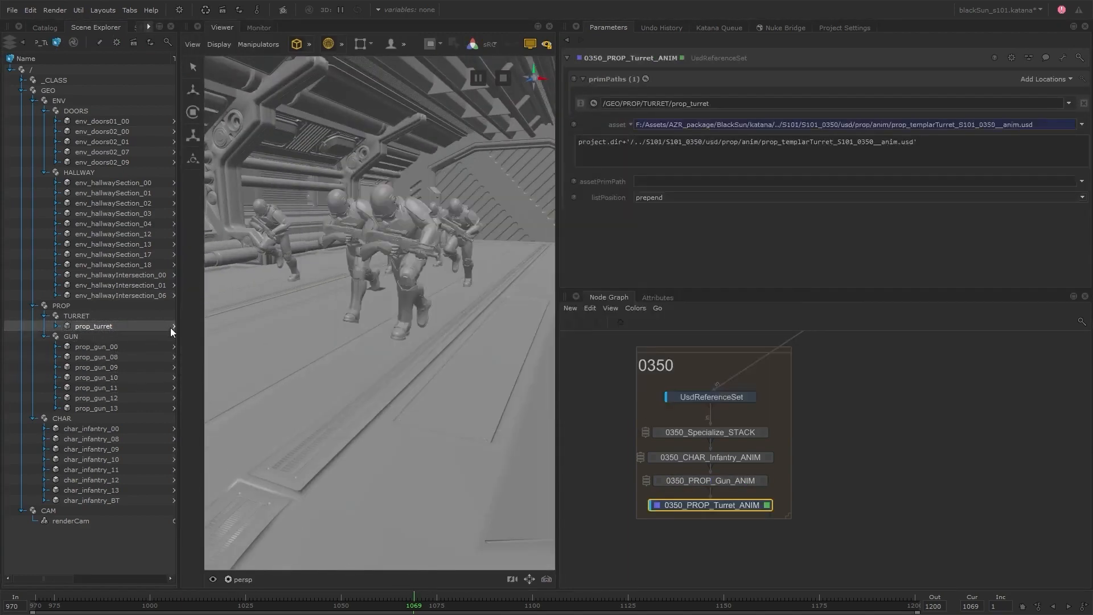
drag(178, 322, 317, 316)
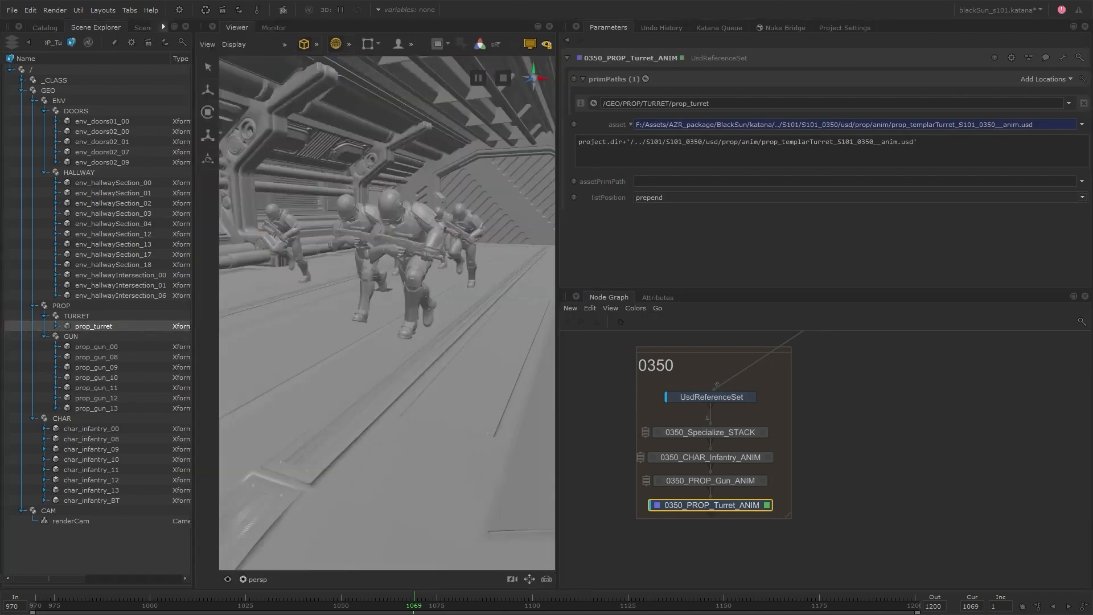
drag(414, 606, 792, 607)
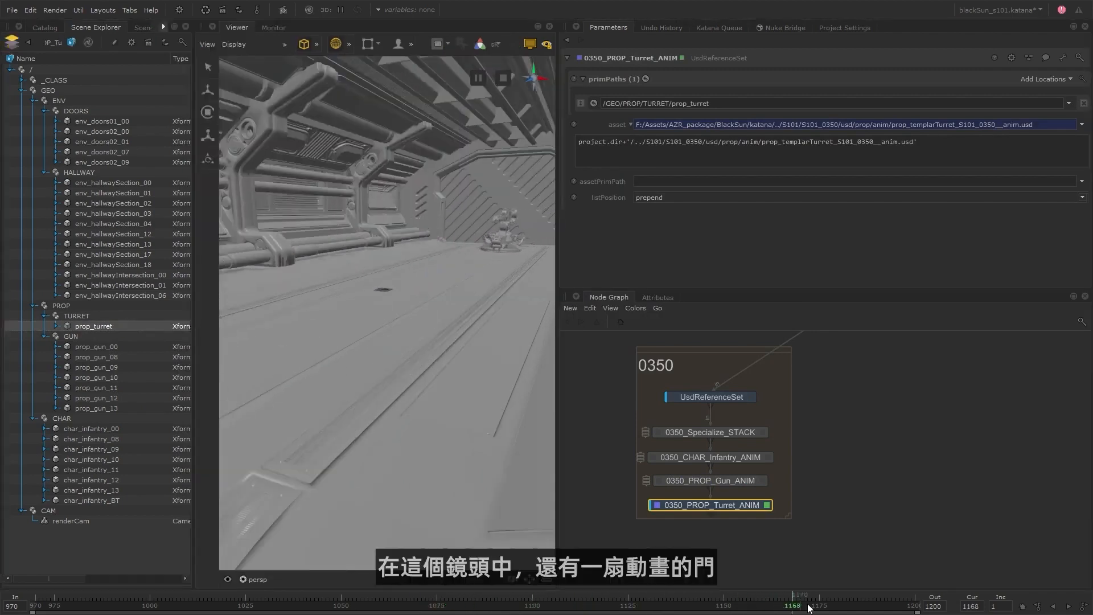
click(808, 607)
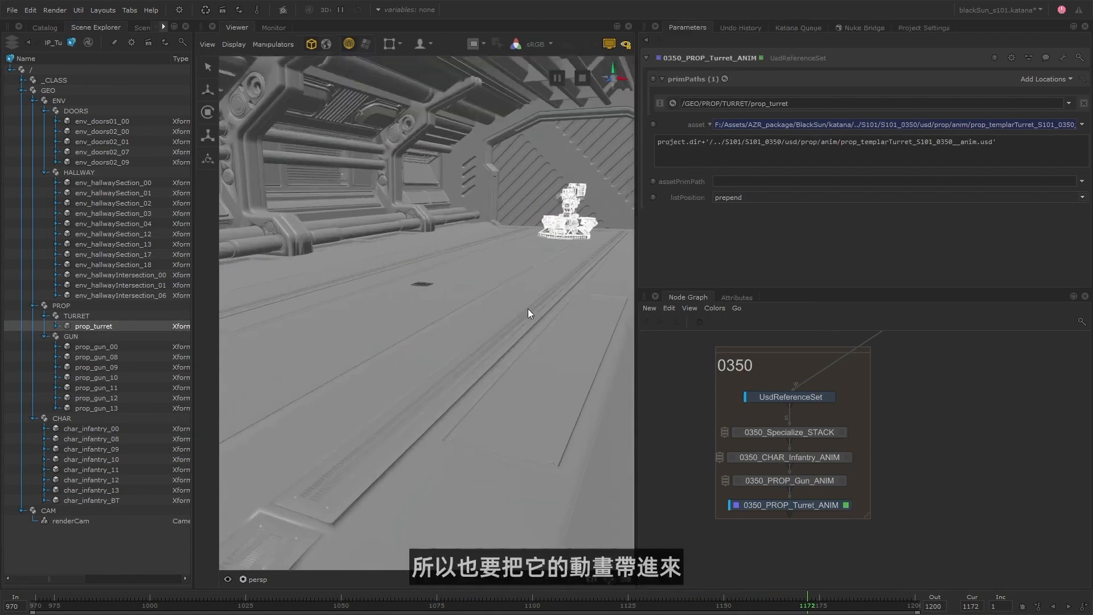
Extend the 0350 backdrop and add a UsdReferenceSet node named 0350_ENV_Door_ANIM below 0350_PROP_Turret_ANIM.
drag(866, 519, 864, 559)
key(Tab)
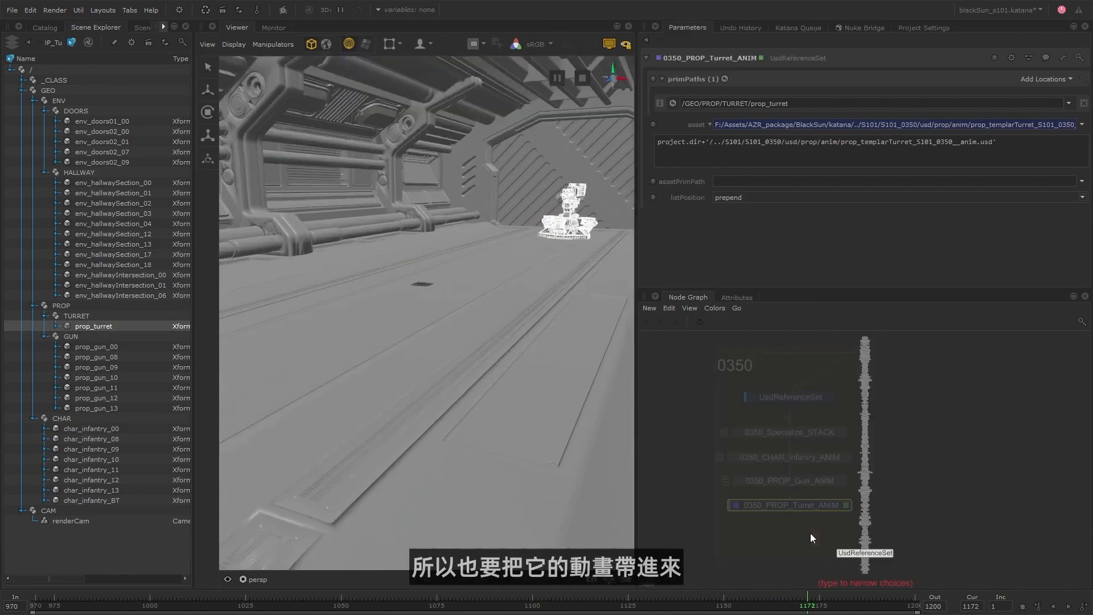
key(Return)
click(791, 533)
double_click(790, 533)
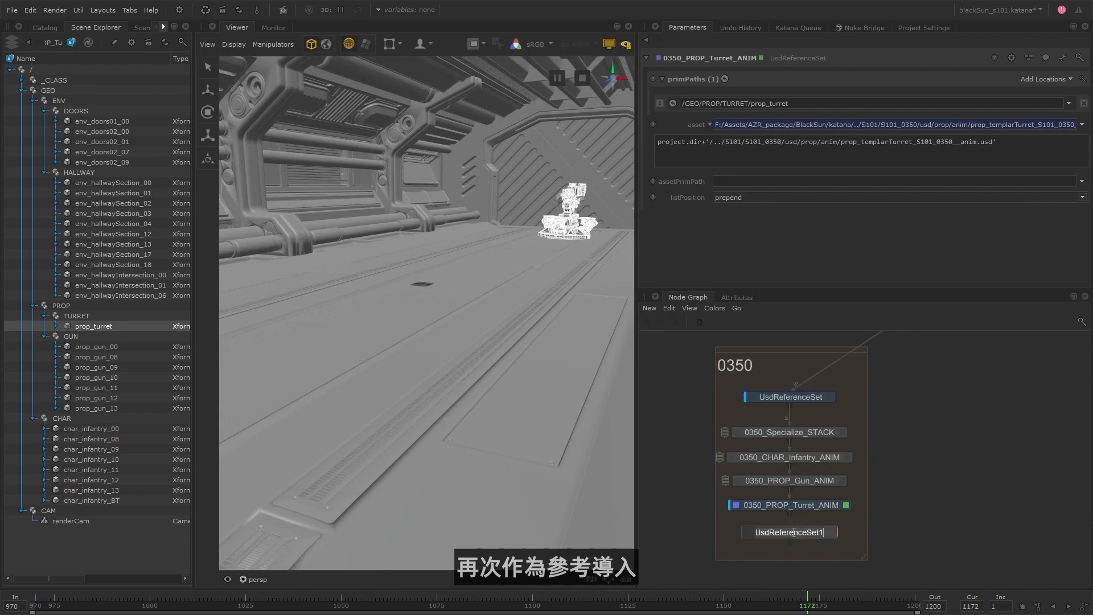
text(0350_ENV_Door_ANIM)
key(Return)
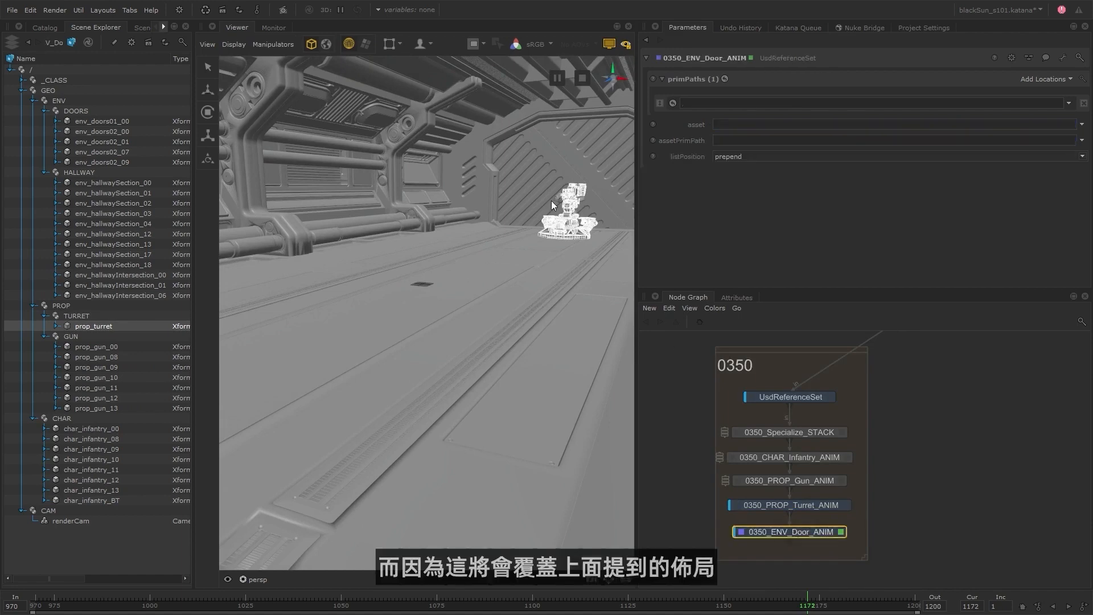
Set the door reference's prim path to /GEO/ENV/DOORS/env_doors01_00 and choose env_templarShip_doors_00_S101_0350__anim.usd from usd/env/anim as its asset.
click(548, 163)
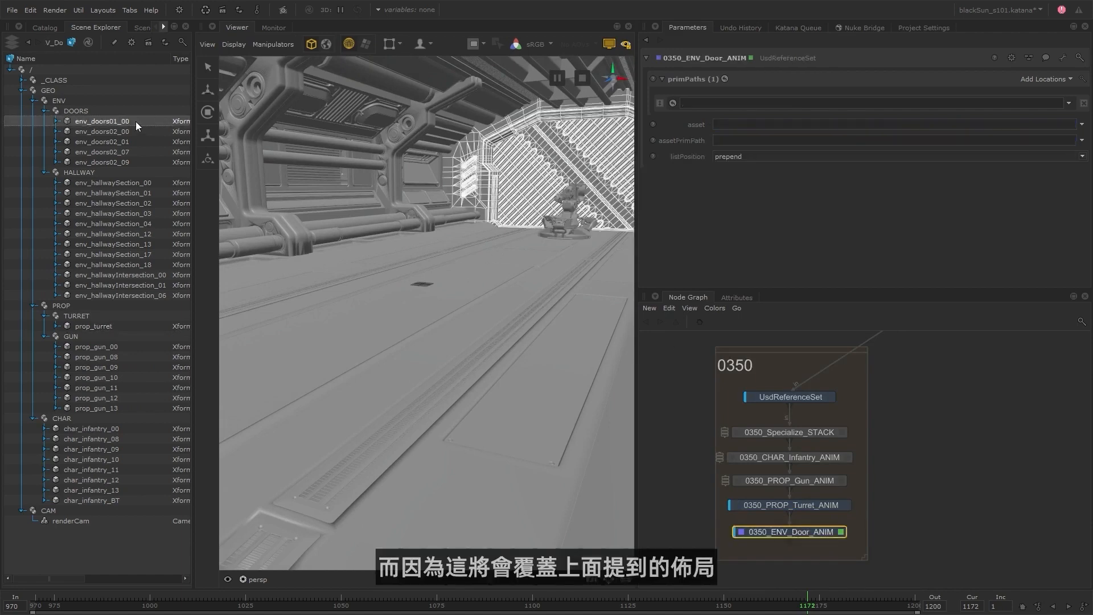
drag(136, 121, 776, 105)
click(1081, 125)
click(1053, 138)
click(337, 213)
click(338, 213)
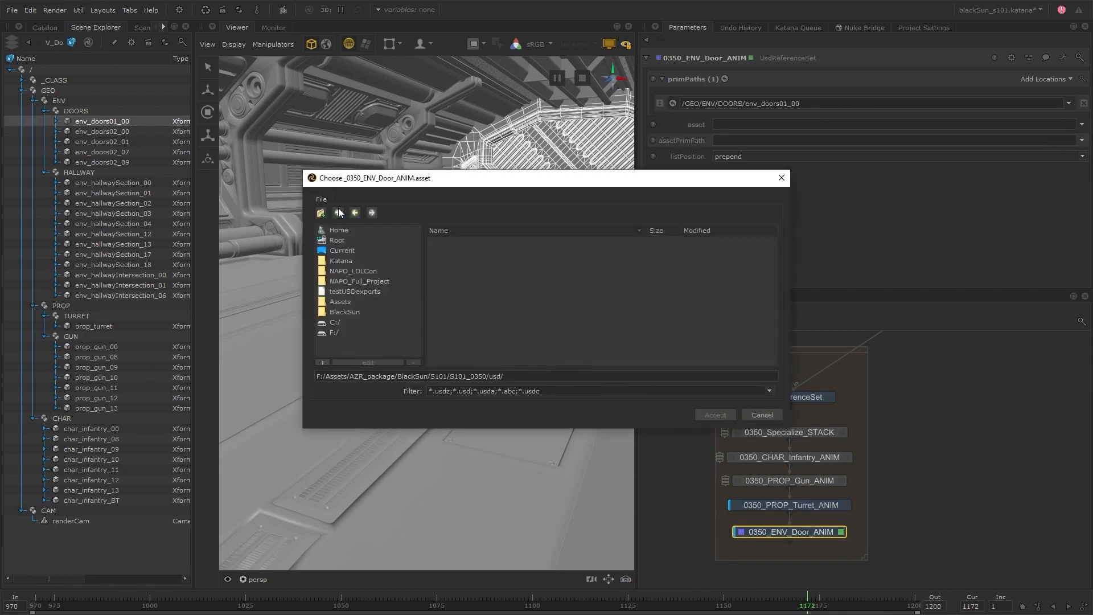
double_click(455, 250)
click(458, 240)
double_click(459, 241)
click(460, 241)
click(715, 415)
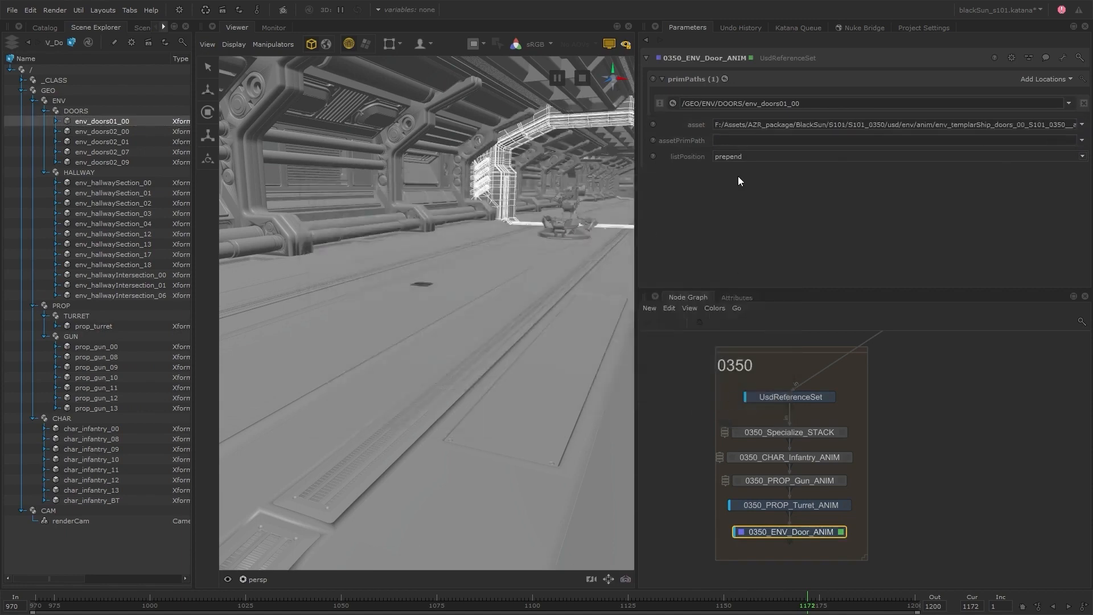
Turn the door's asset path into the expression project.dir+'/../S101/S101_0350/usd/env/anim/env_templarShip_doors_00_S101_0350__anim.usd'.
click(710, 124)
drag(780, 142, 657, 145)
text(project.dir+'/..)
key(Return)
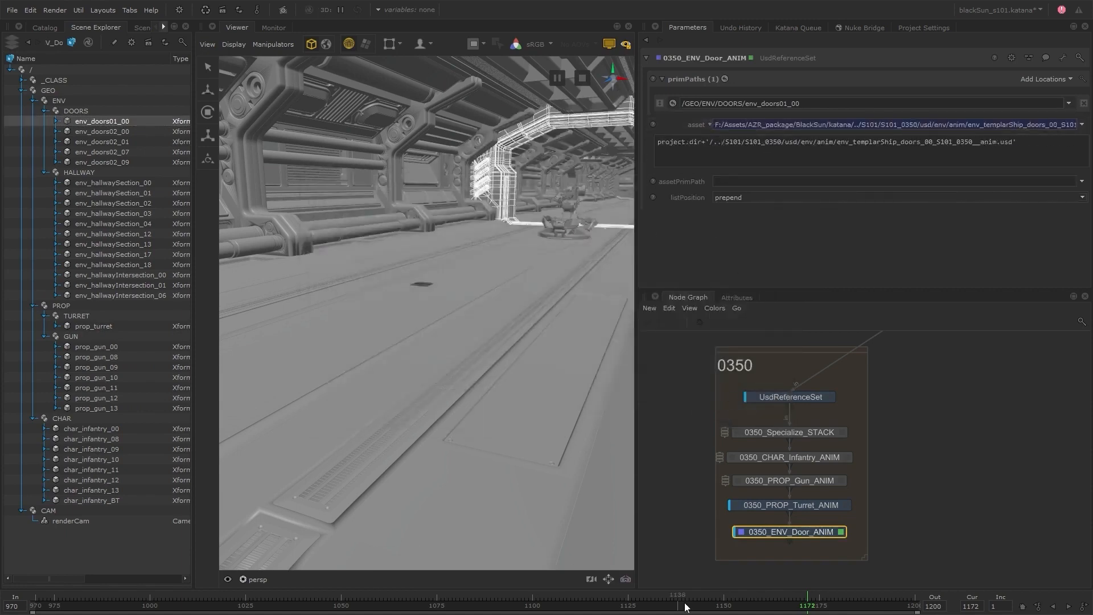
Check the door's animation at frames 992 and 1009, and locate the upstream doors node in the Layout group.
click(375, 605)
click(131, 607)
mouse_move(131, 607)
mouse_down()
mouse_move(301, 600)
mouse_move(119, 606)
mouse_up()
alt+drag(577, 225, 520, 276)
scroll(519, 279, up, 5)
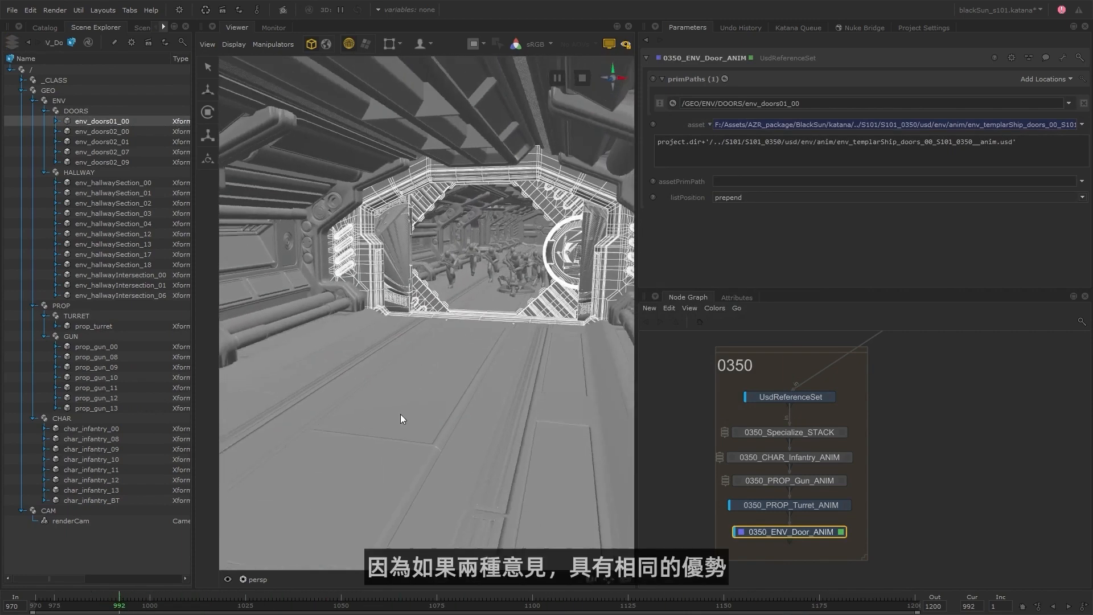
click(184, 607)
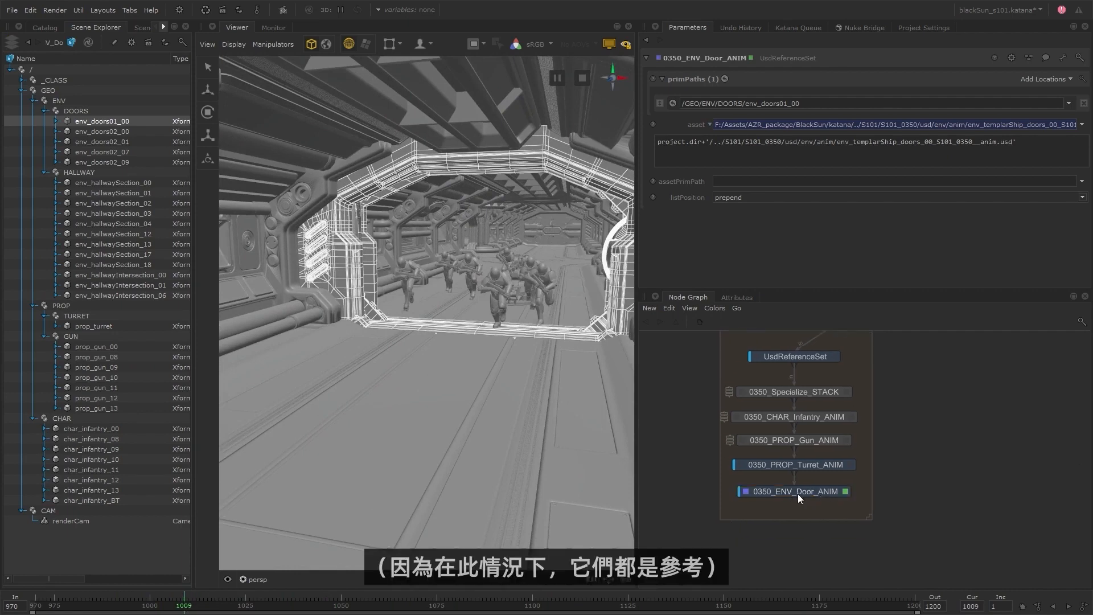
scroll(734, 515, down, 3)
middle_drag(881, 367, 880, 367)
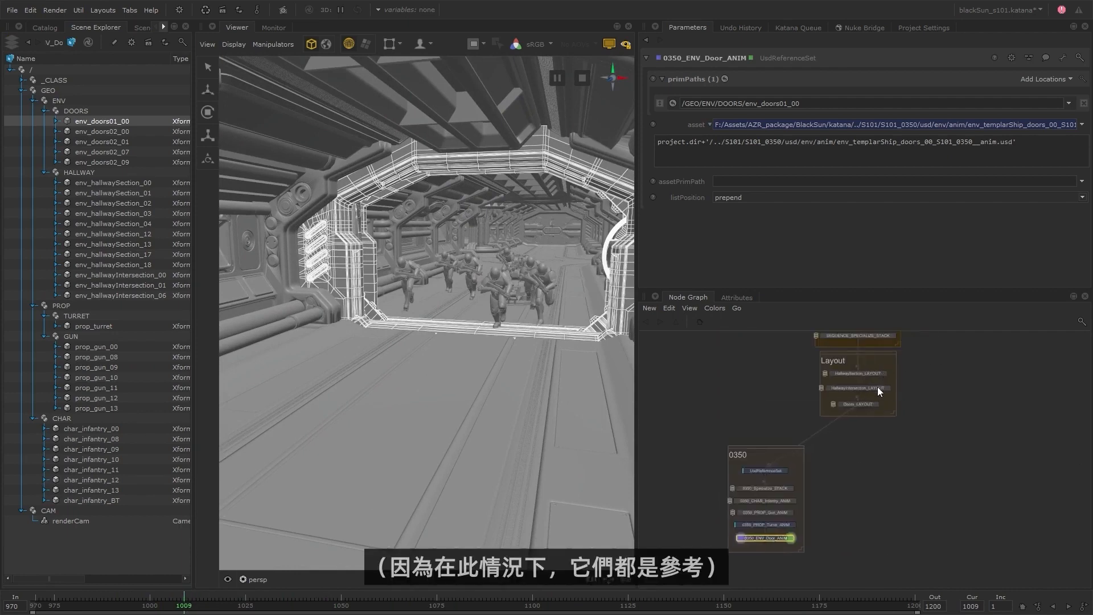
click(865, 403)
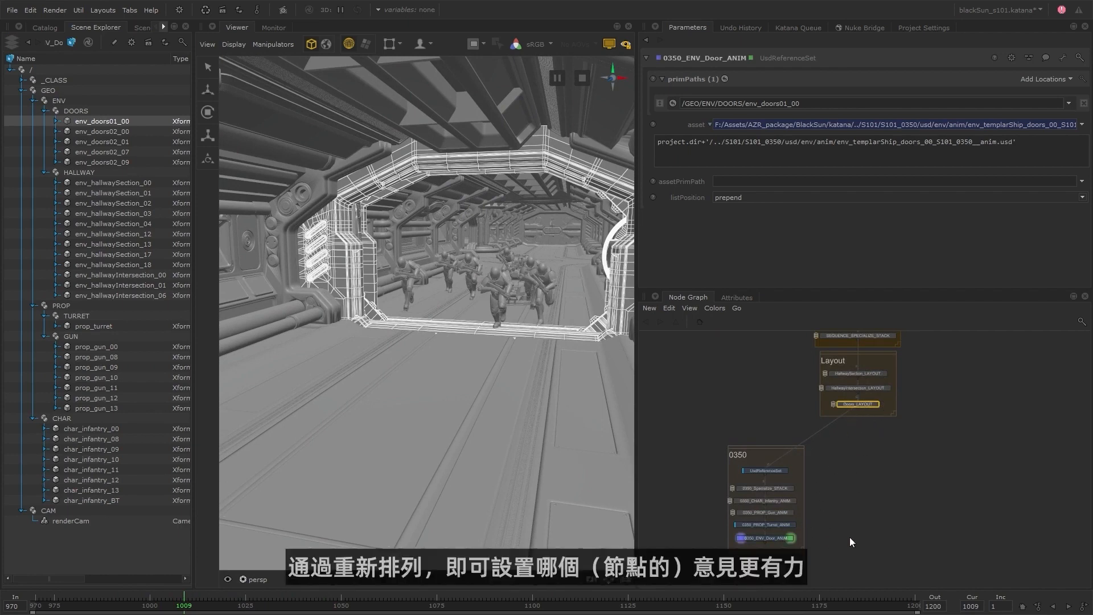
click(816, 555)
Try the append, delete and reset to explicit list positions on the door reference, viewed from outside the hallway, and return it to prepend.
scroll(463, 343, down, 10)
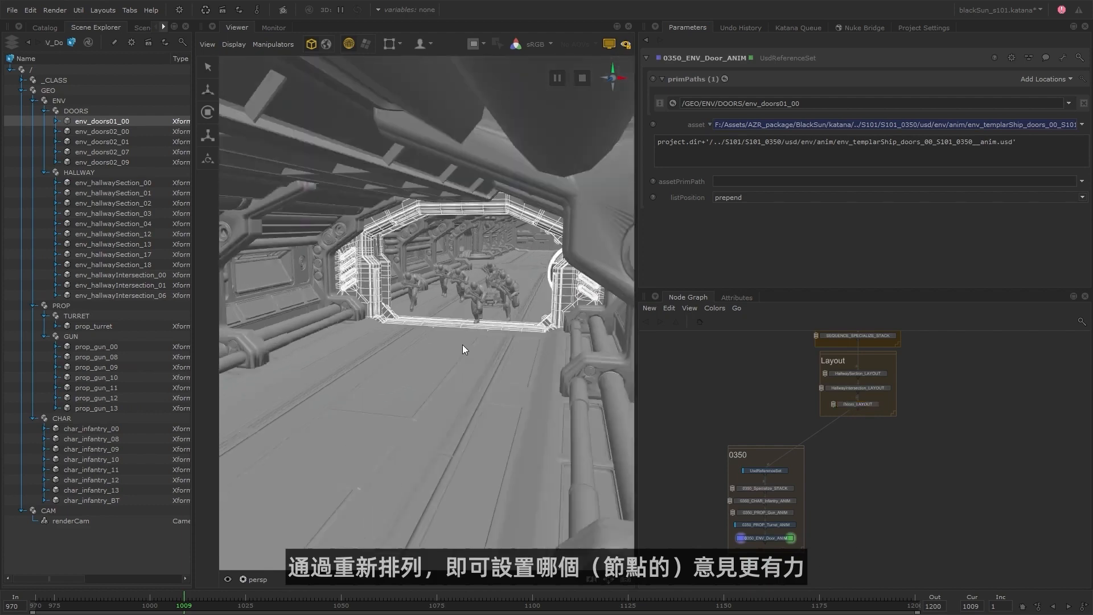
alt+drag(462, 344, 555, 305)
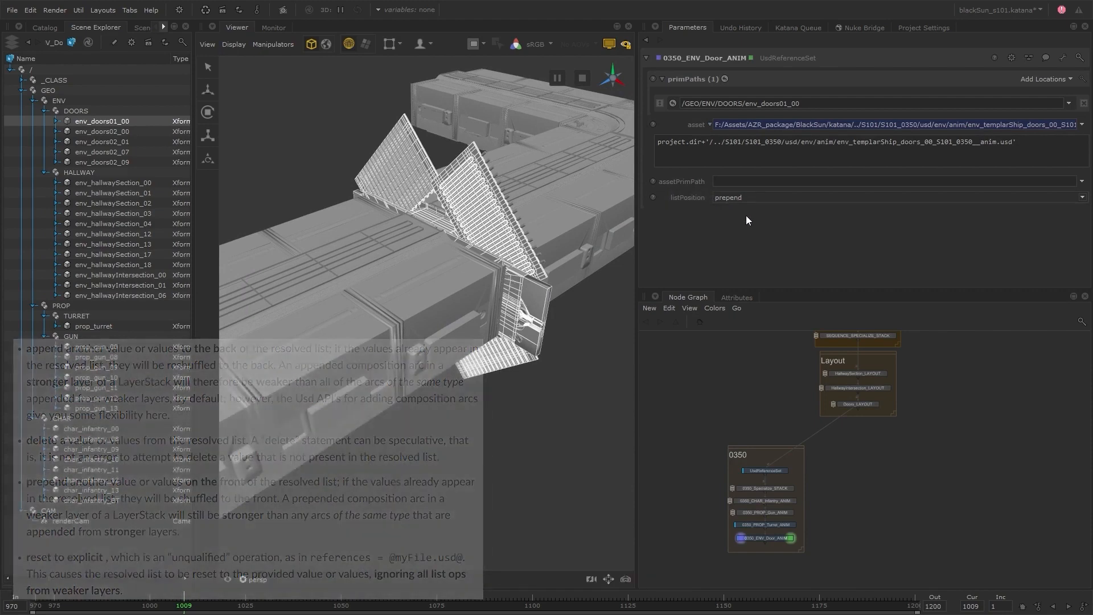
click(765, 197)
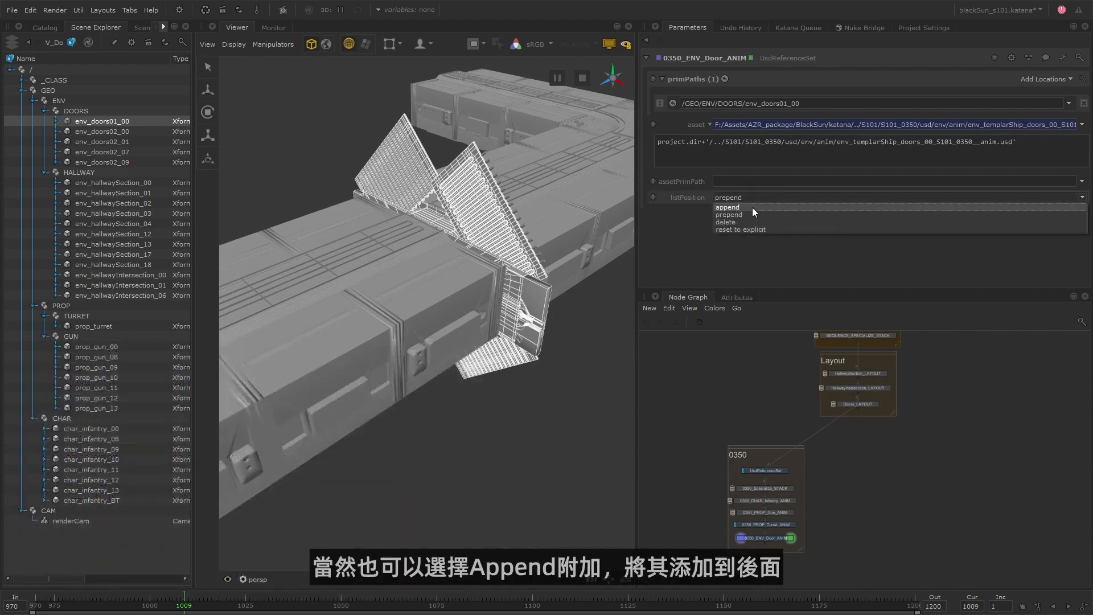
click(752, 208)
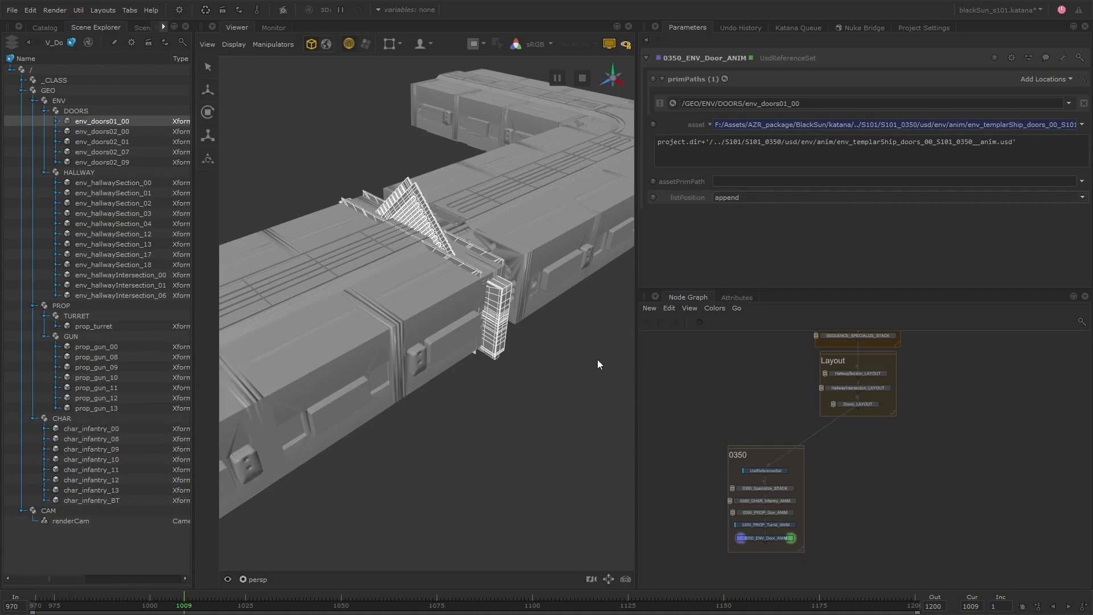
click(749, 200)
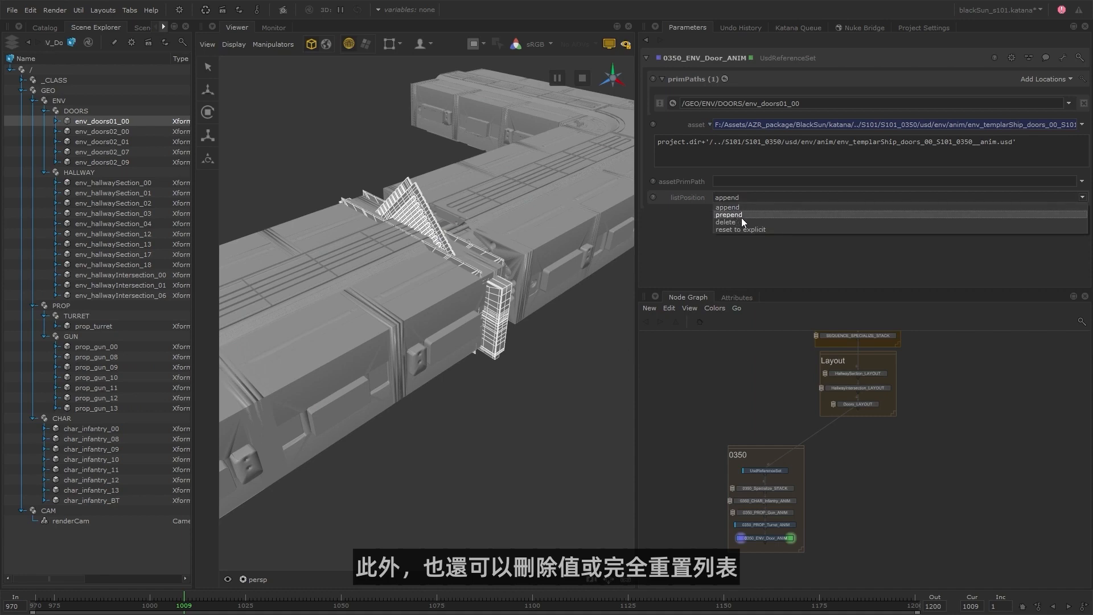
click(740, 221)
click(747, 197)
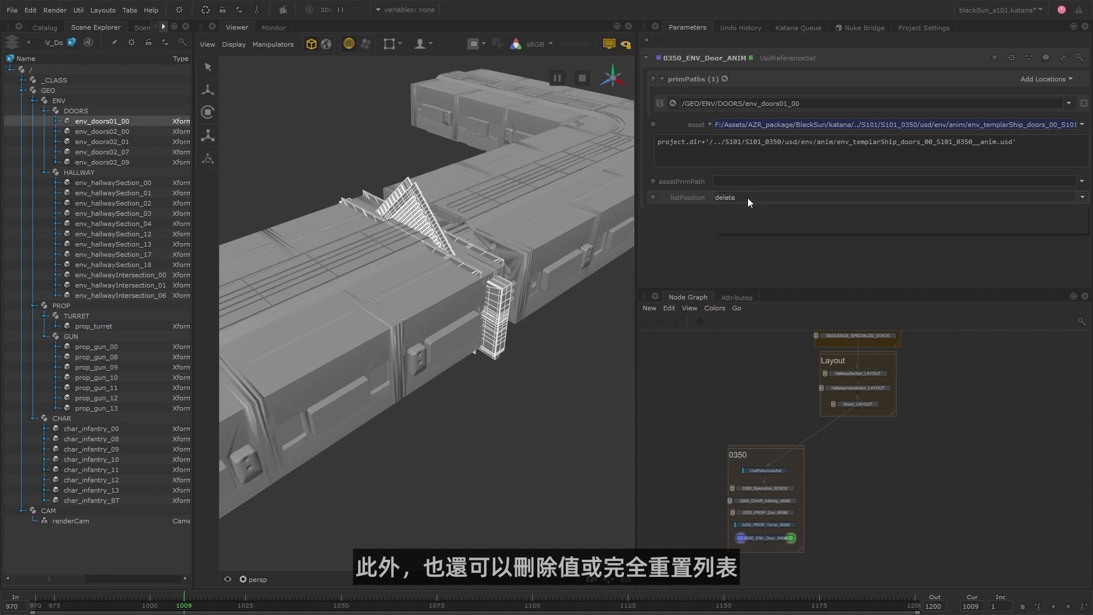
click(756, 229)
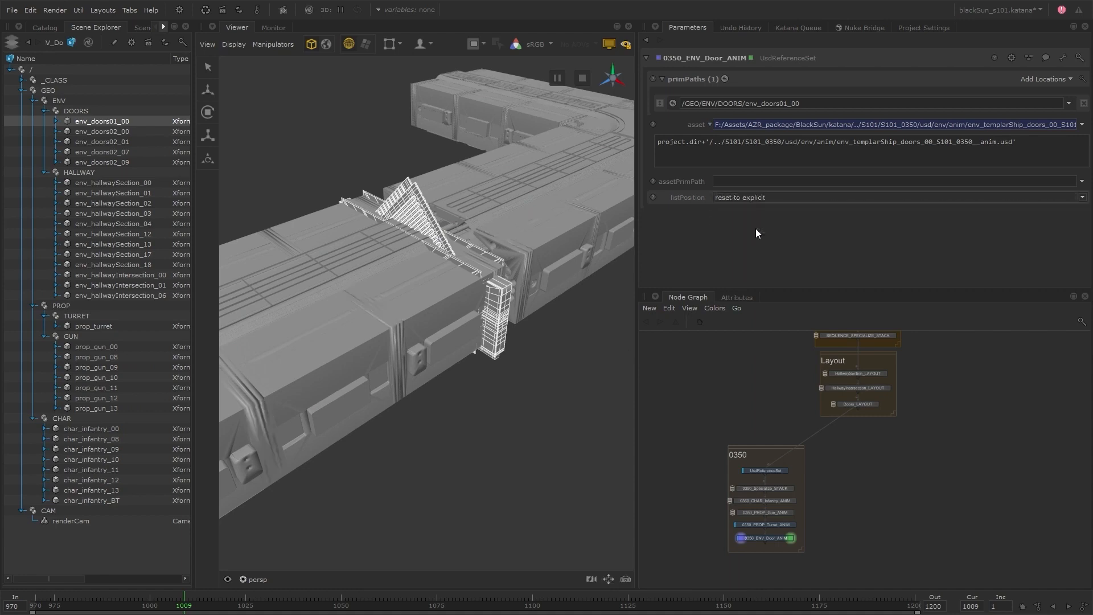
click(766, 198)
click(745, 214)
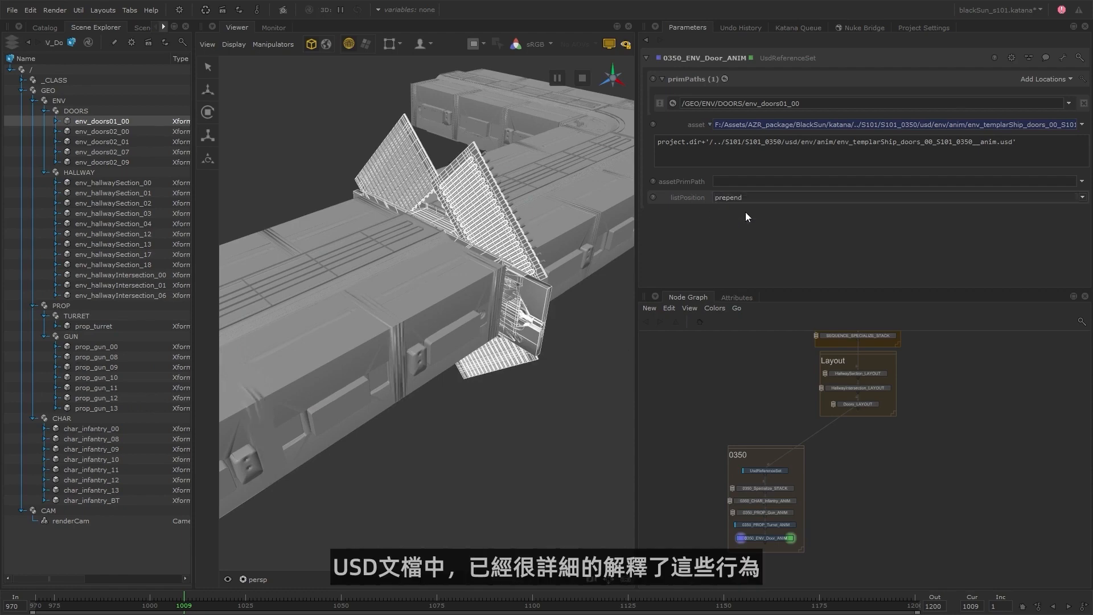
Inspect the door and approaching infantry from inside the hallway at frame 1009, with the door deselected.
alt+drag(357, 439, 383, 412)
alt+middle_drag(383, 412, 504, 310)
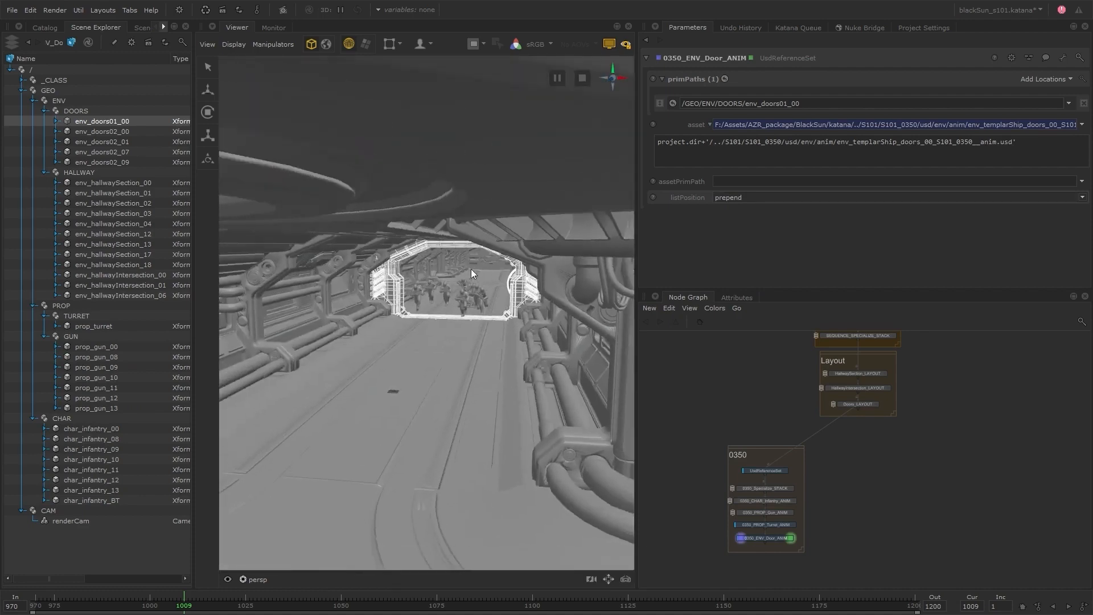
alt+right_drag(470, 269, 556, 320)
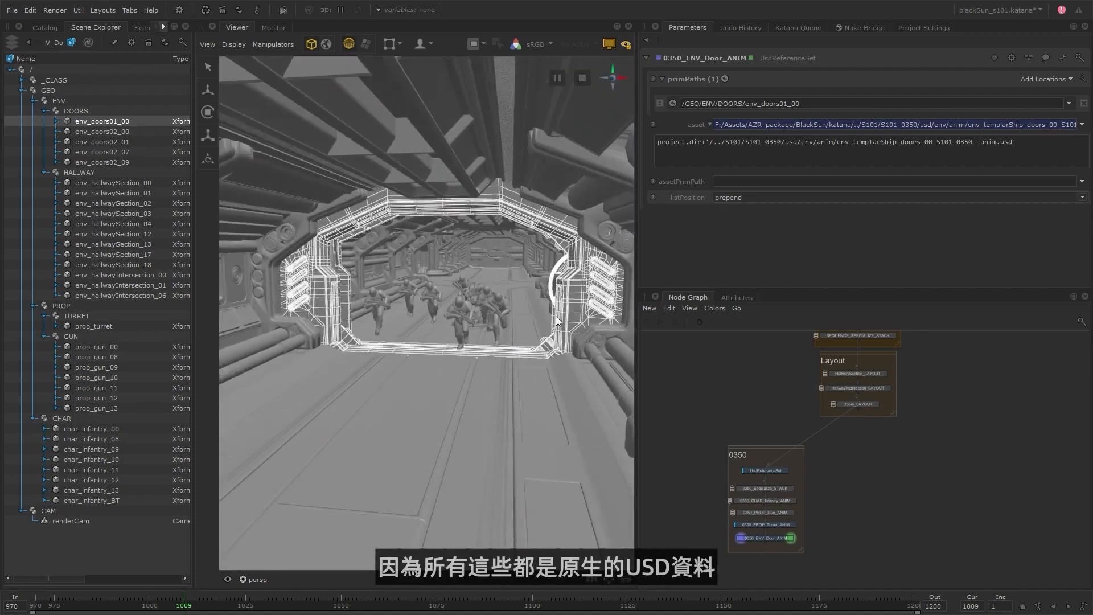
drag(247, 597, 183, 603)
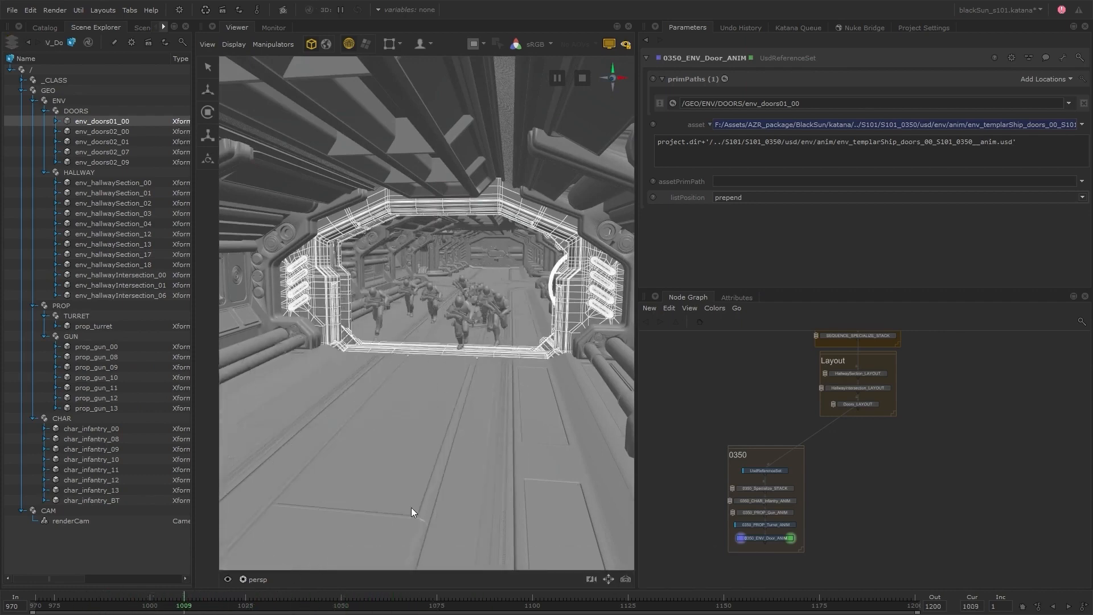
click(412, 482)
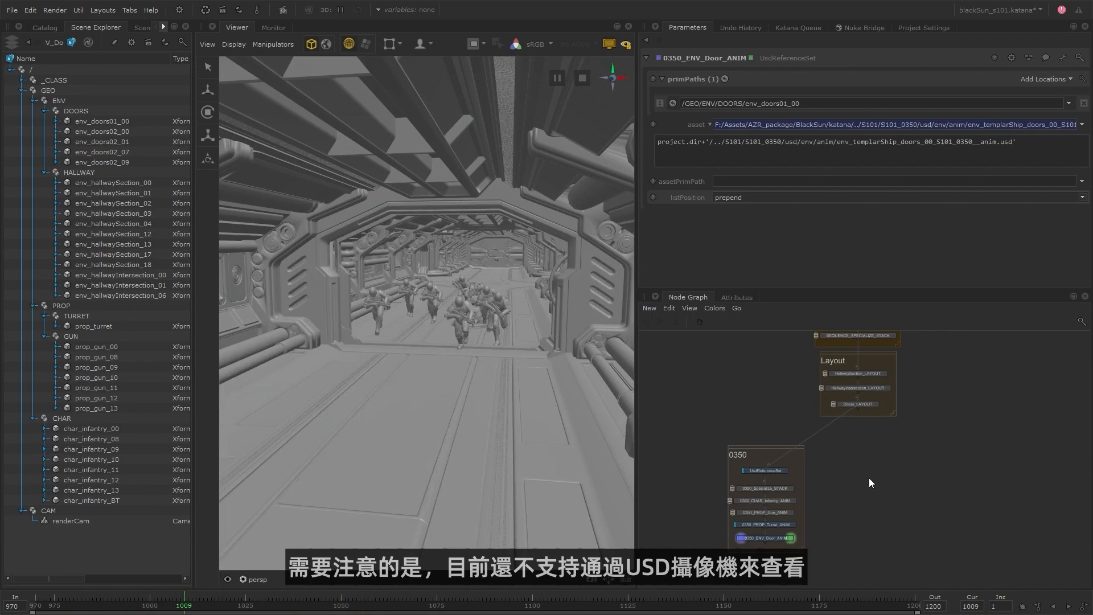
Try to look through renderCam in the viewer.
click(84, 521)
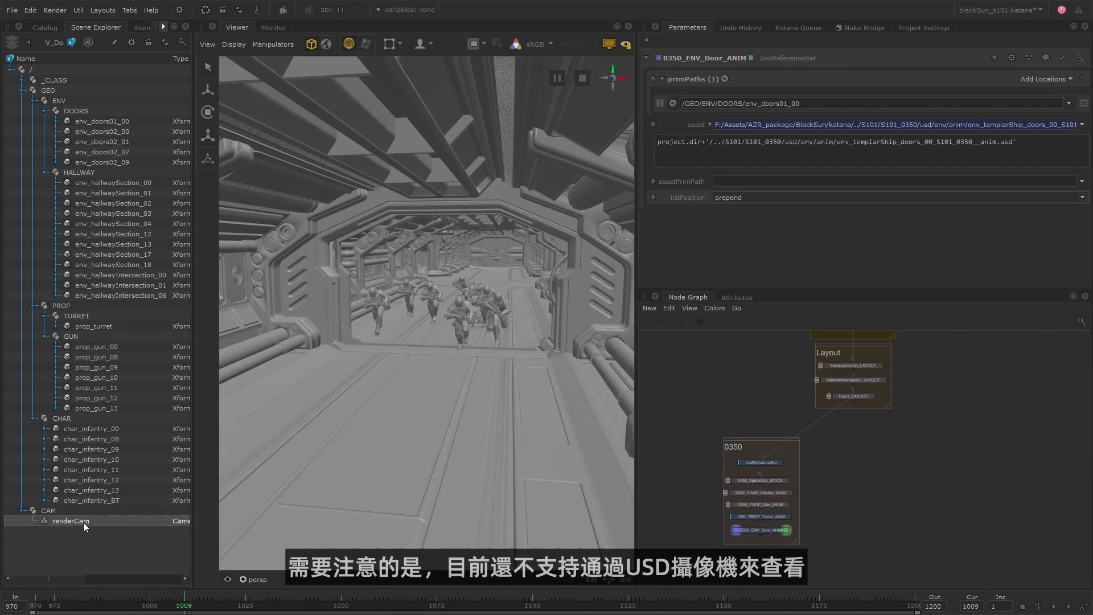
click(229, 580)
click(136, 553)
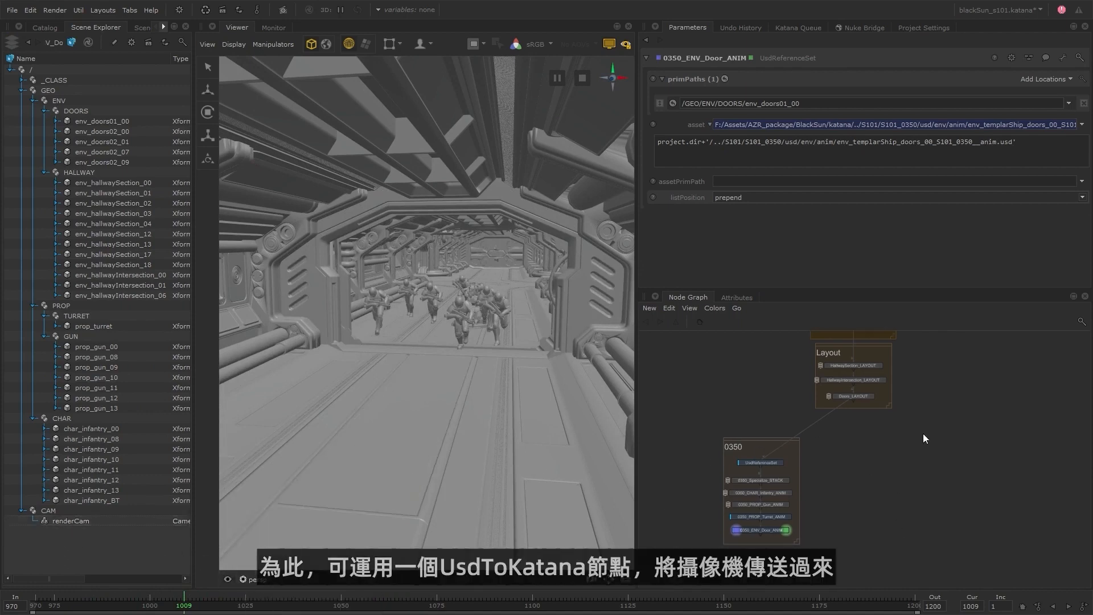
Add a UsdToKatana node below the 0350 group, following 0350_ENV_Door_ANIM, and open its parameters.
middle_drag(904, 502, 884, 468)
key(Tab)
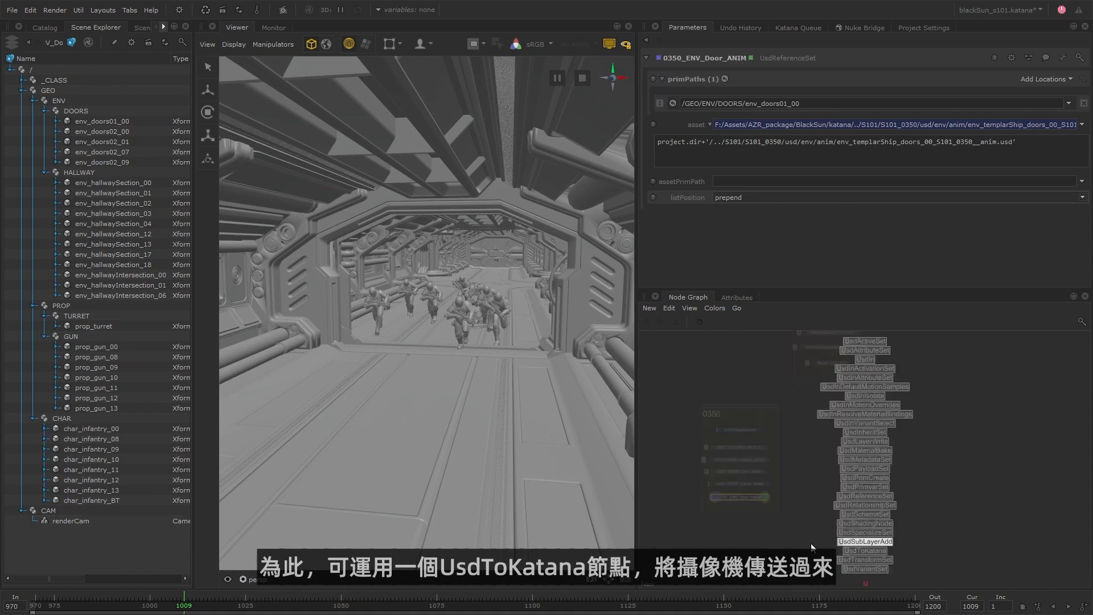
text(UsdToKatana)
key(Return)
click(826, 553)
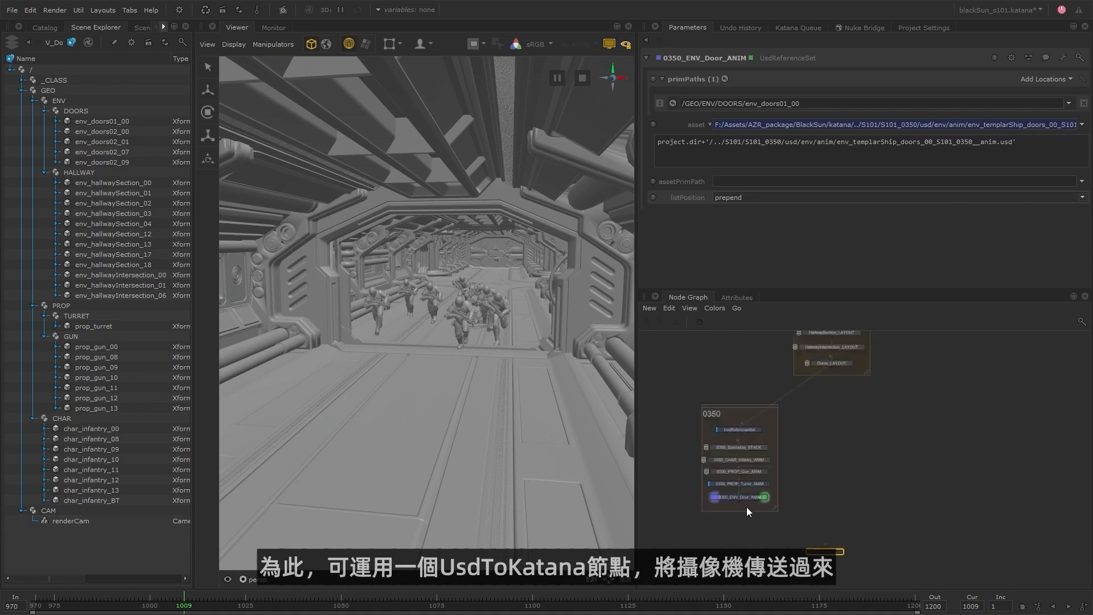
double_click(835, 556)
Set the UsdToKatana node's prim path to /CAM and its location to /root/world/cam.
drag(68, 520, 744, 120)
key(BackSpace)
click(833, 81)
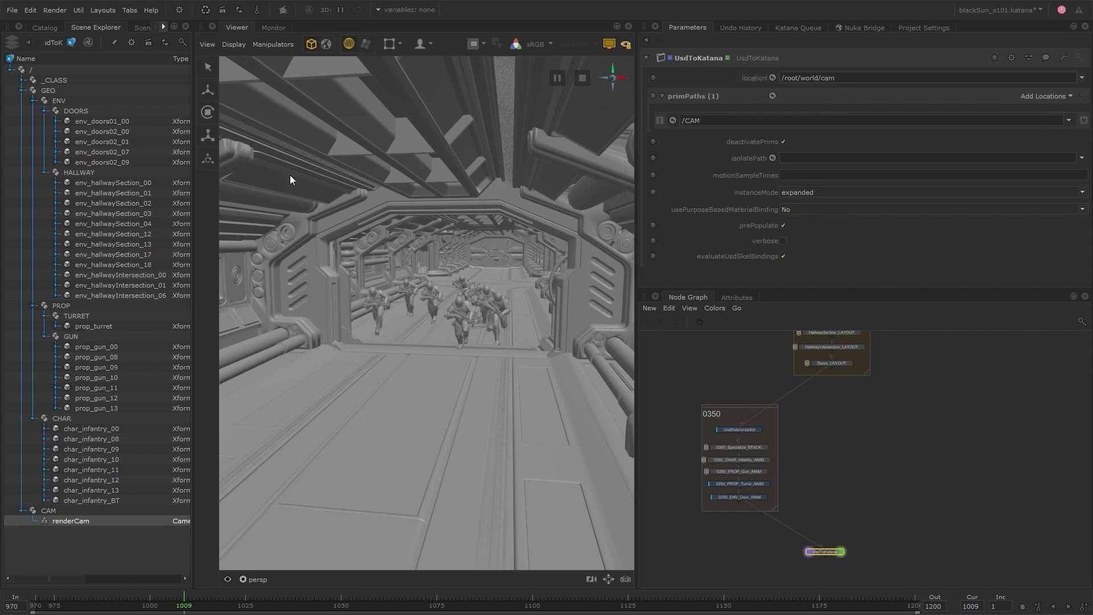
Widen the Scene Explorer, show the Katana scene locations and expand /root/world/cam down to the converted renderCam.
drag(195, 190, 277, 187)
click(171, 42)
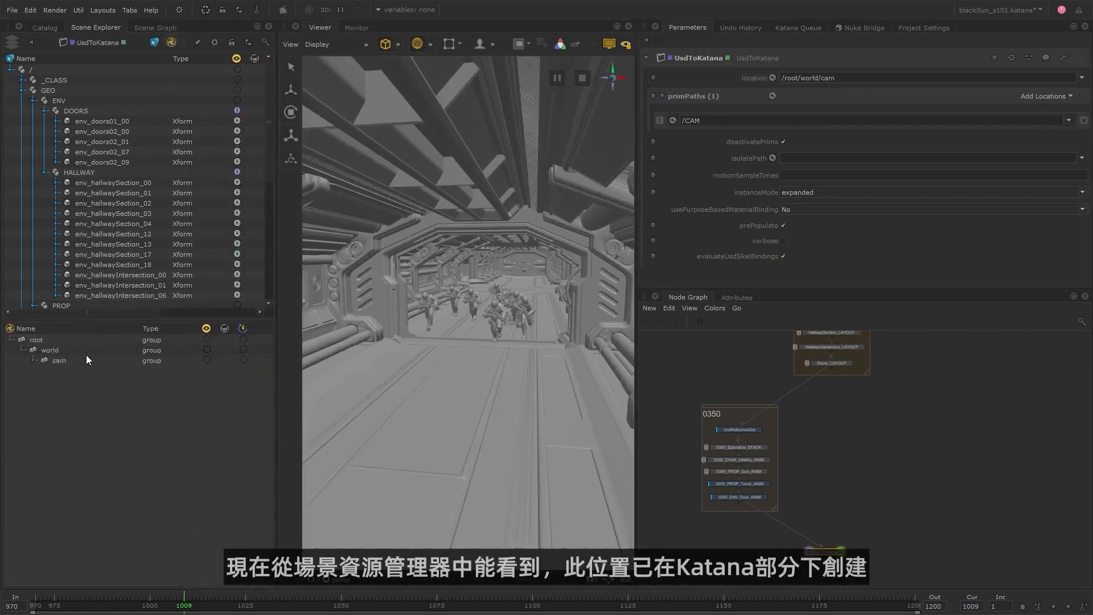
click(33, 361)
click(45, 370)
click(47, 380)
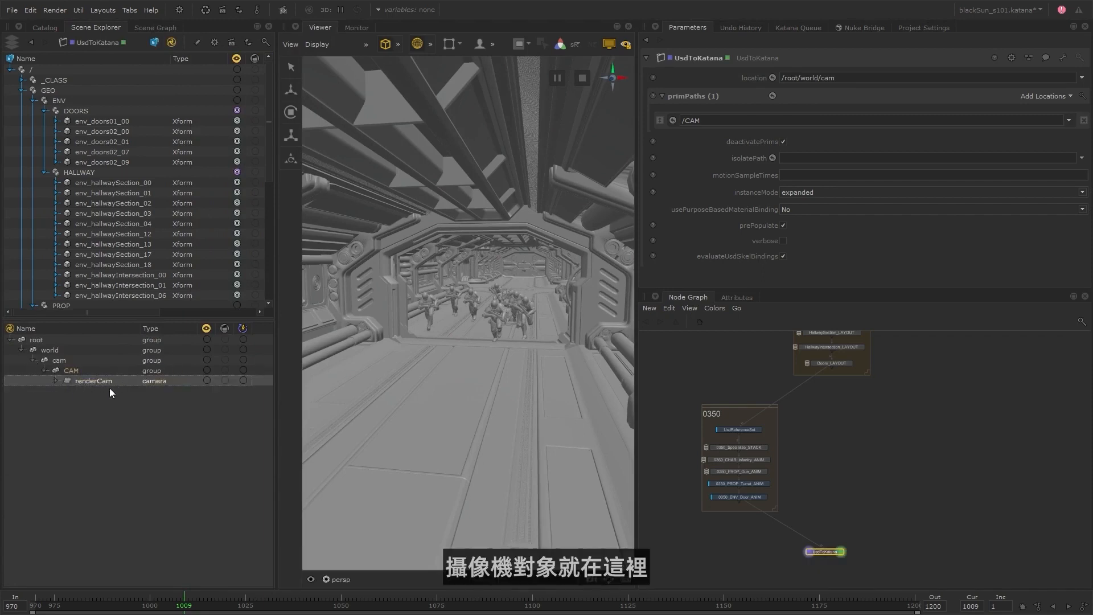
Turn the UsdToKatana node's deactivatePrims option off and back on to compare the USD CAM prim's contents.
scroll(264, 132, down, 7)
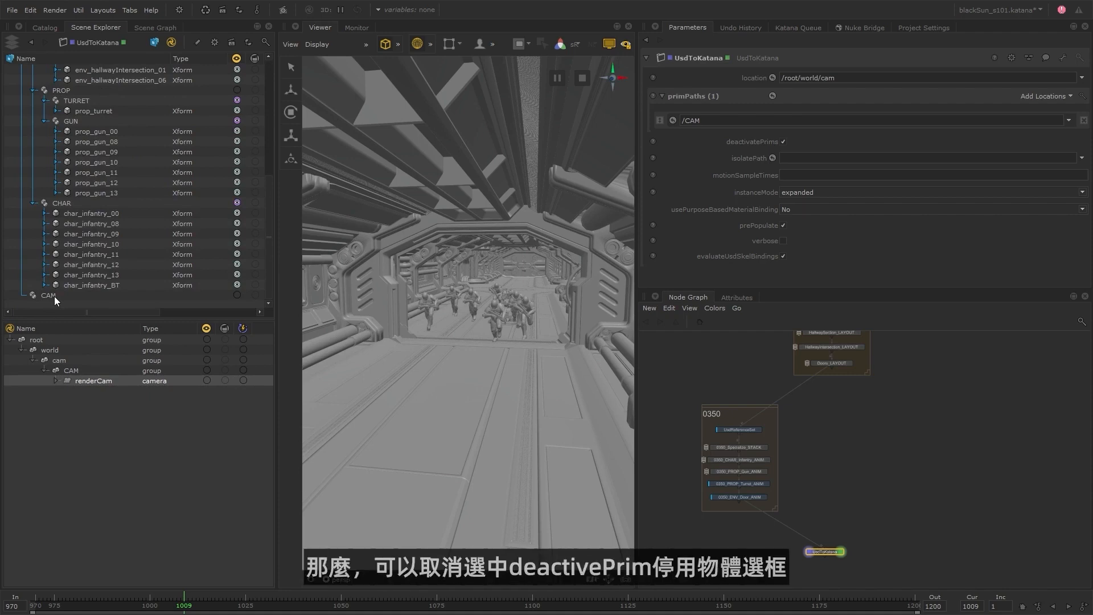
click(784, 142)
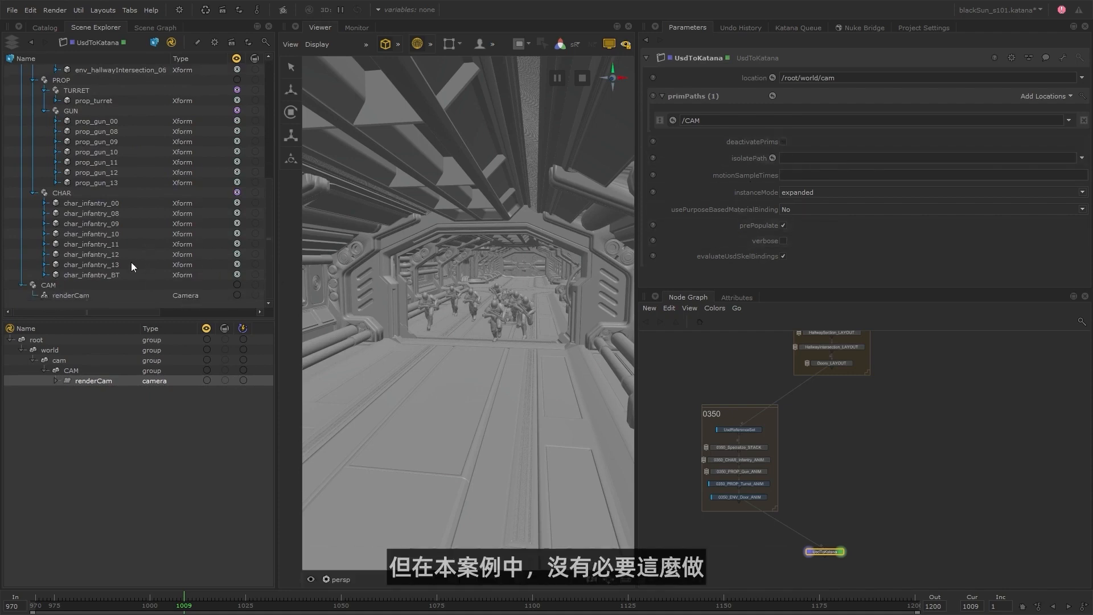
click(784, 142)
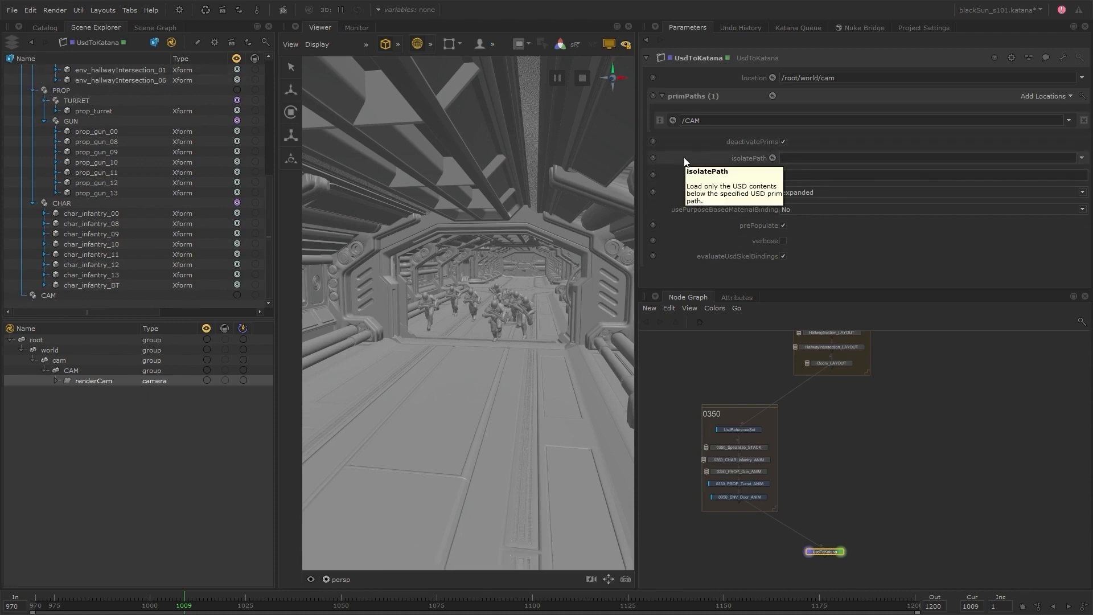
Enable viewer visibility for the Katana root, look through the converted renderCam and scrub the timeline to frame 1089.
click(207, 340)
drag(116, 383, 478, 297)
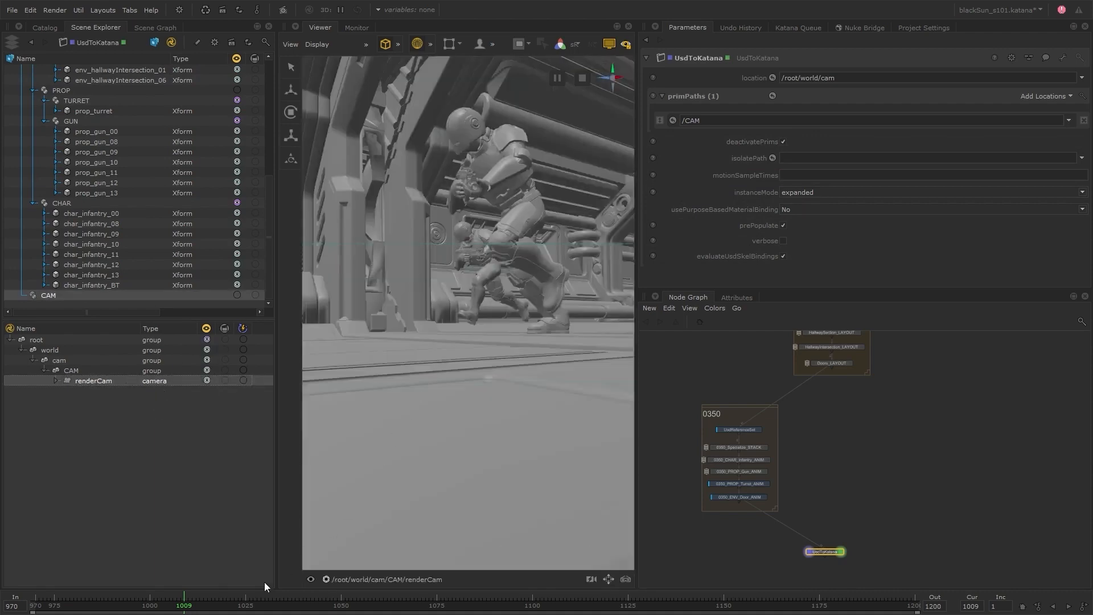
drag(193, 602, 489, 599)
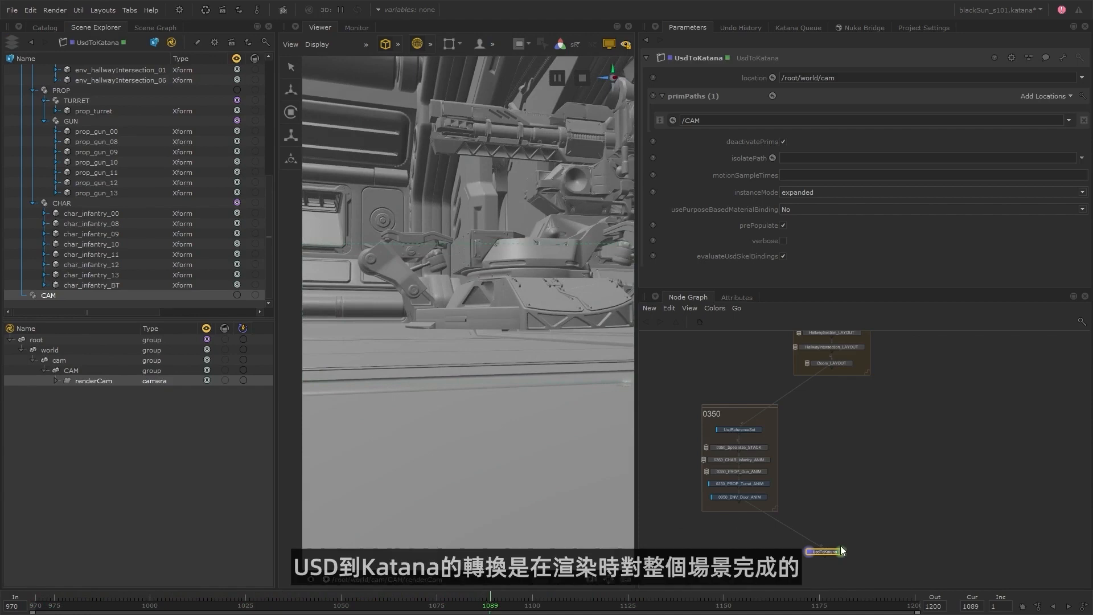
Add a RenderSettings node below UsdToKatana and bring up its deferredUsdToKatana parameters for review.
scroll(840, 549, up, 3)
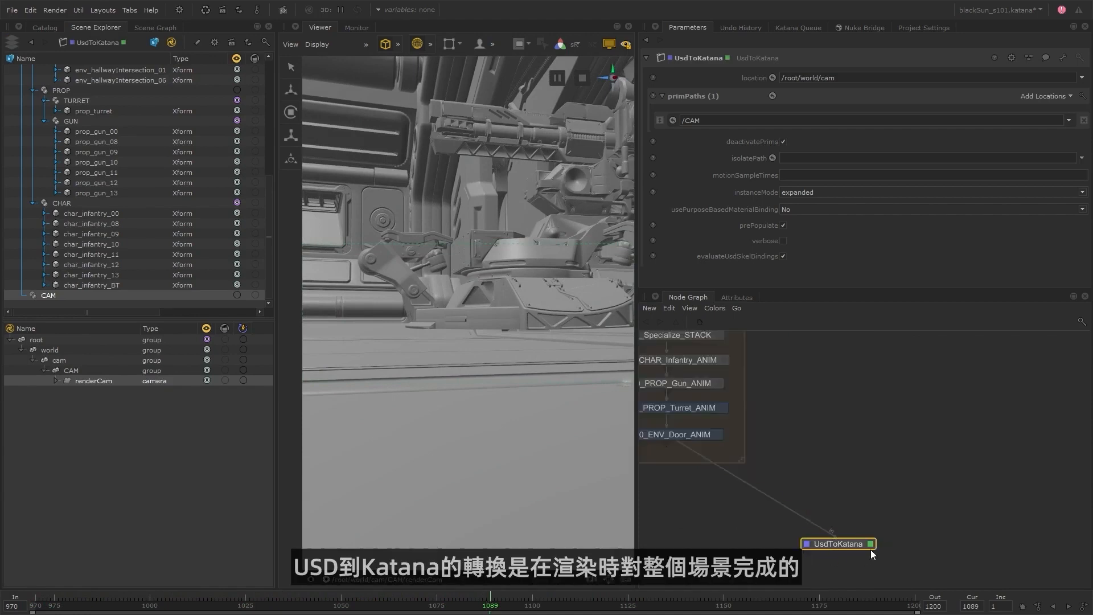
click(869, 508)
middle_drag(821, 521, 848, 455)
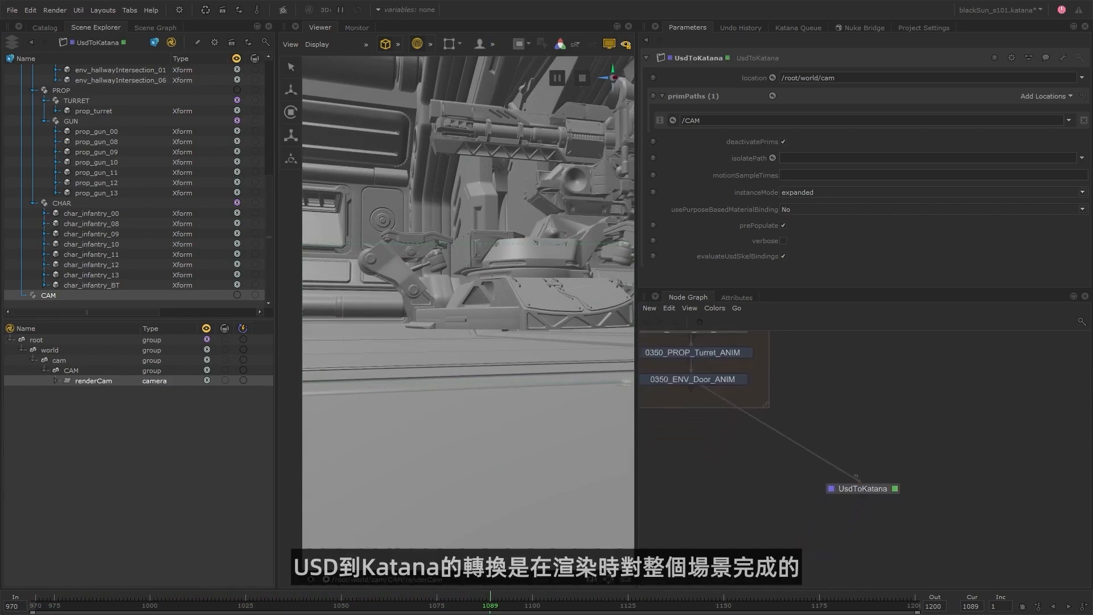
key(Tab)
click(883, 482)
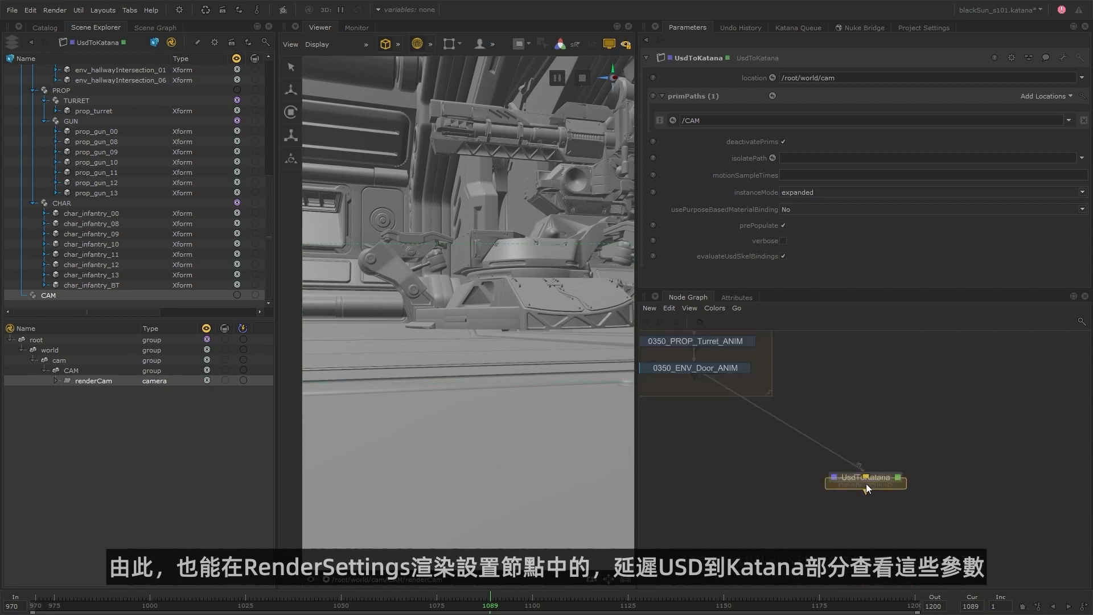
click(868, 510)
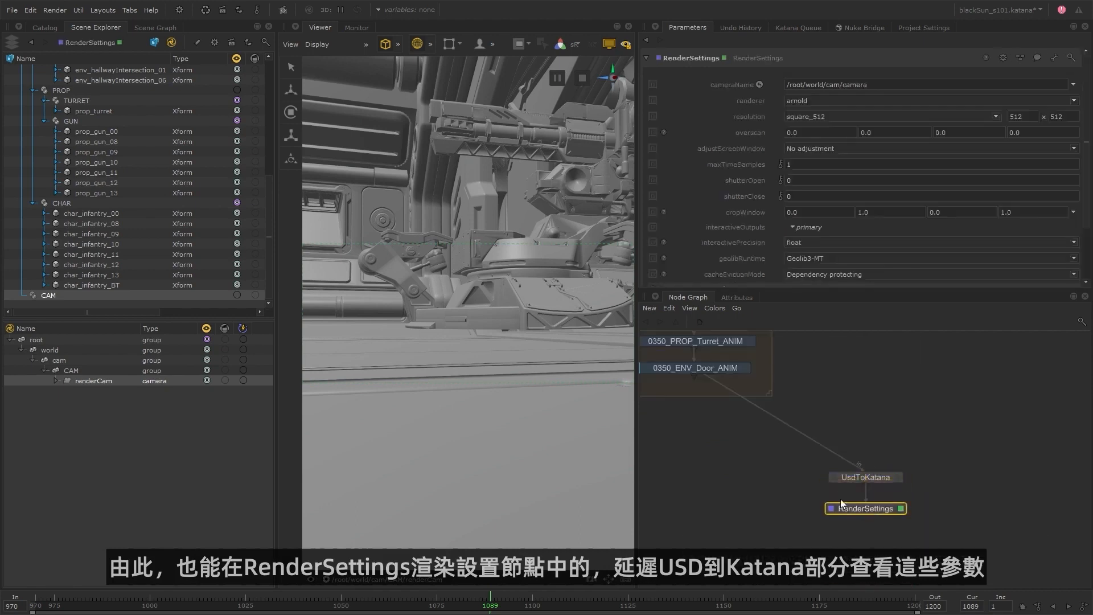
scroll(699, 216, down, 5)
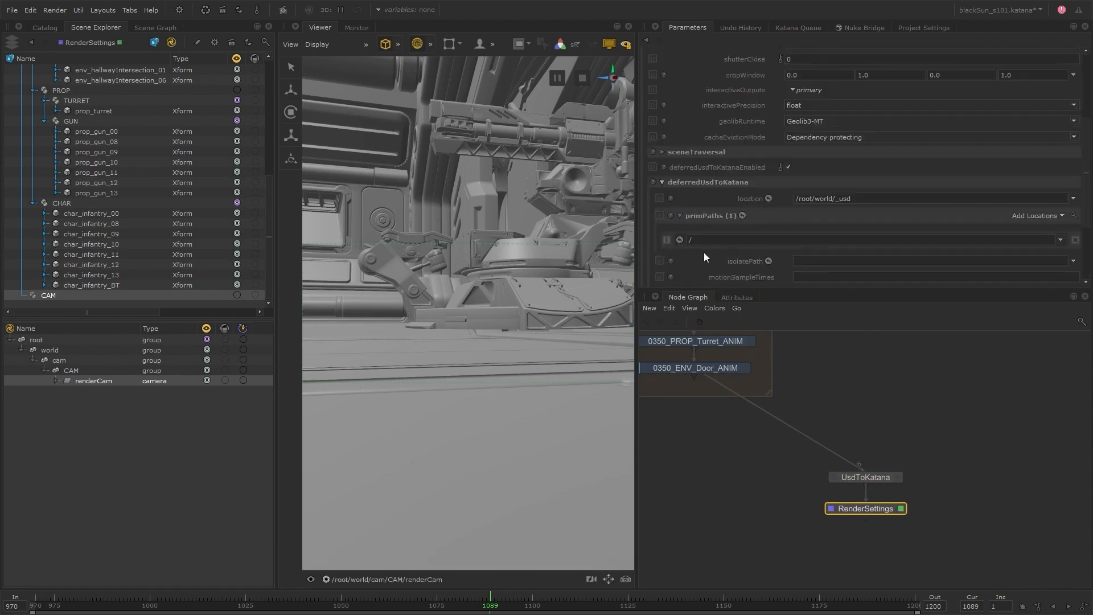
scroll(704, 257, down, 2)
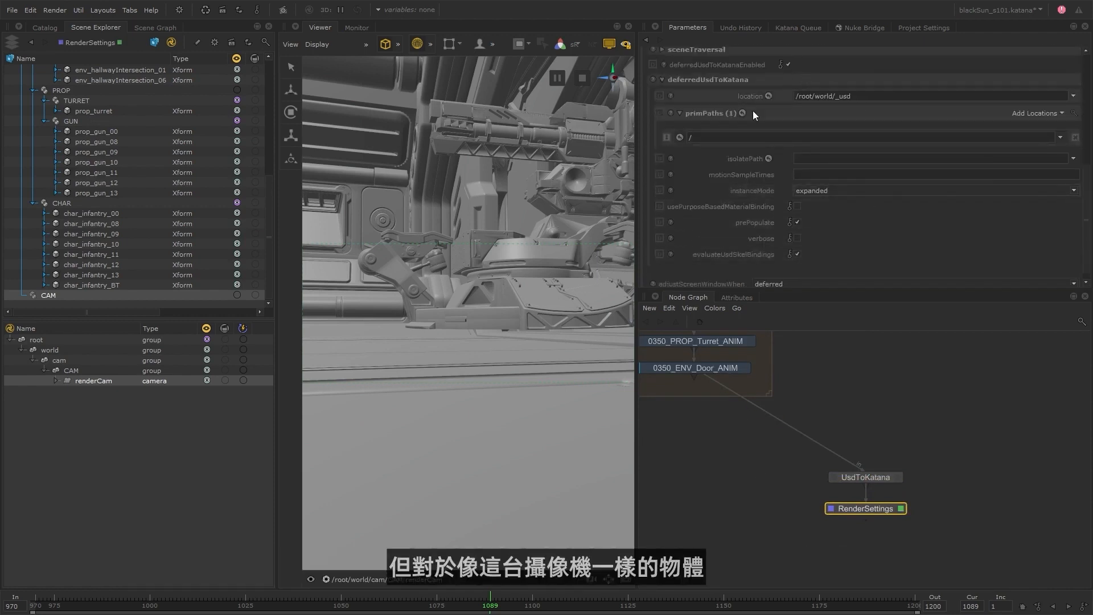
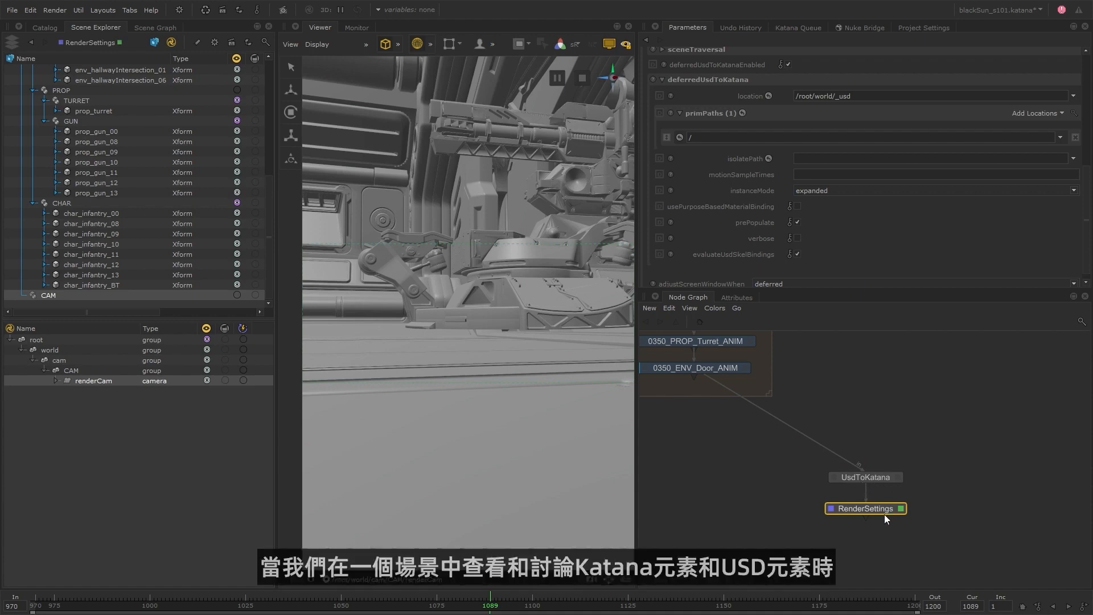
Bring up the UsdToKatana node's parameters, view the scene from that node and delete the RenderSettings node.
key(e)
key(v)
key(Delete)
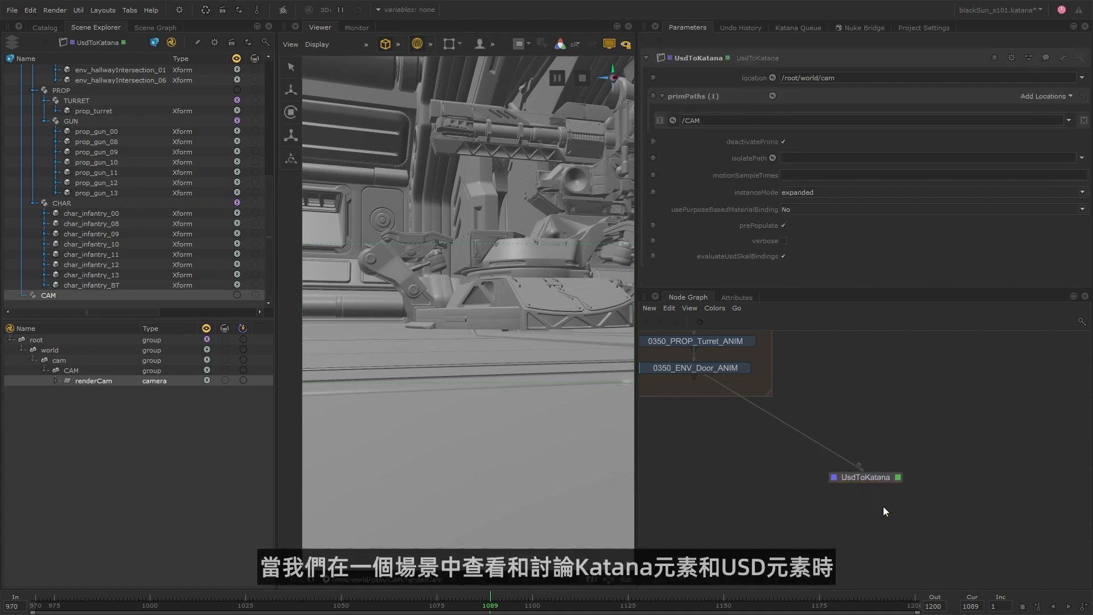
Enlarge the 0350 backdrop downward to make room for more nodes below 0350_ENV_Door_ANIM.
scroll(883, 506, down, 6)
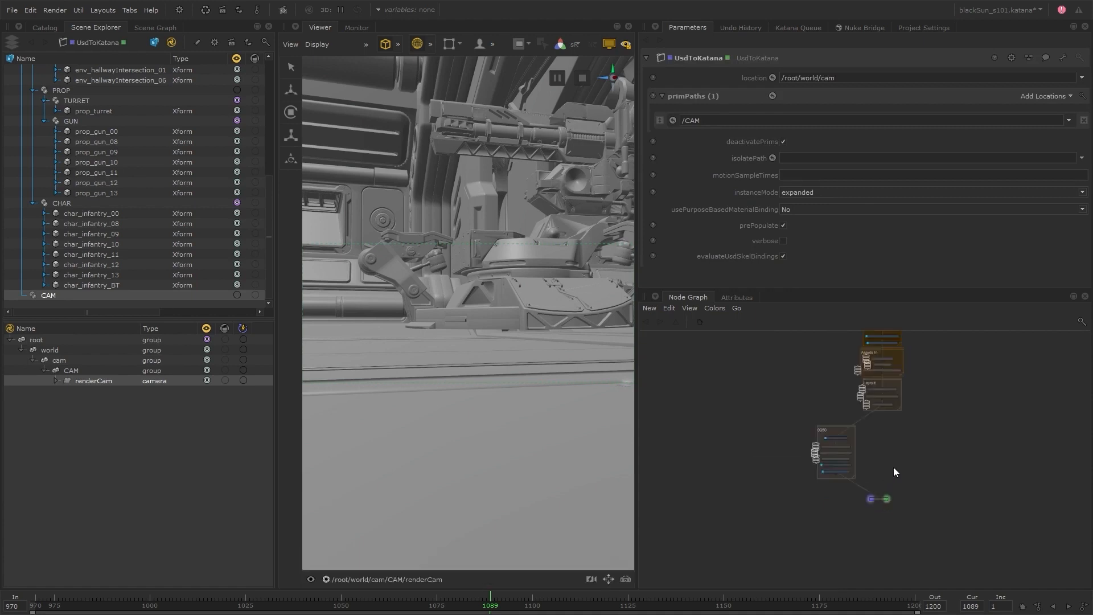
scroll(893, 467, up, 3)
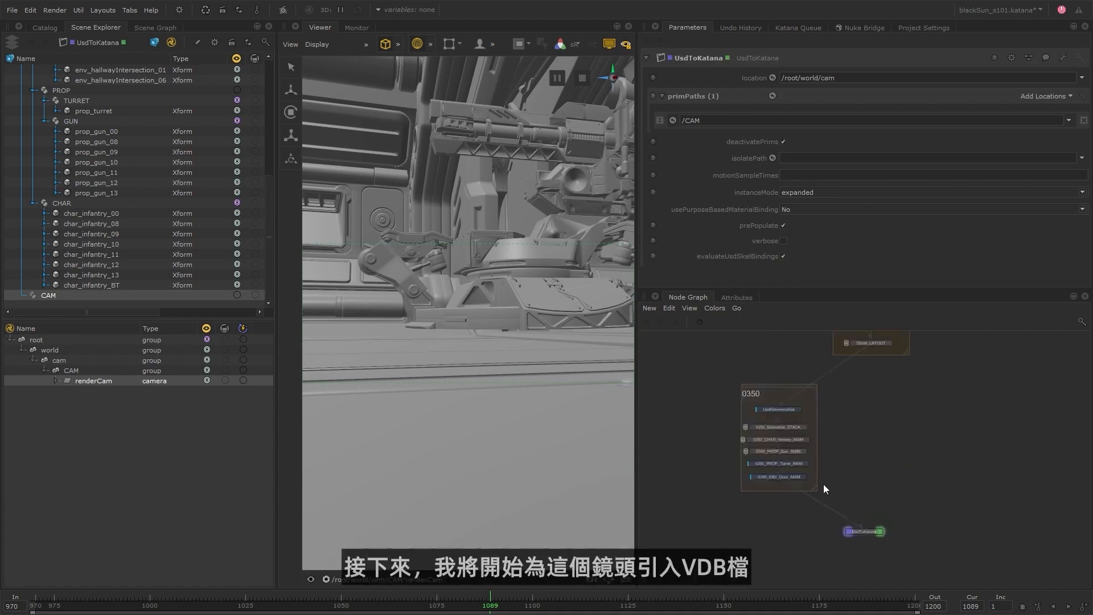
drag(809, 485, 832, 520)
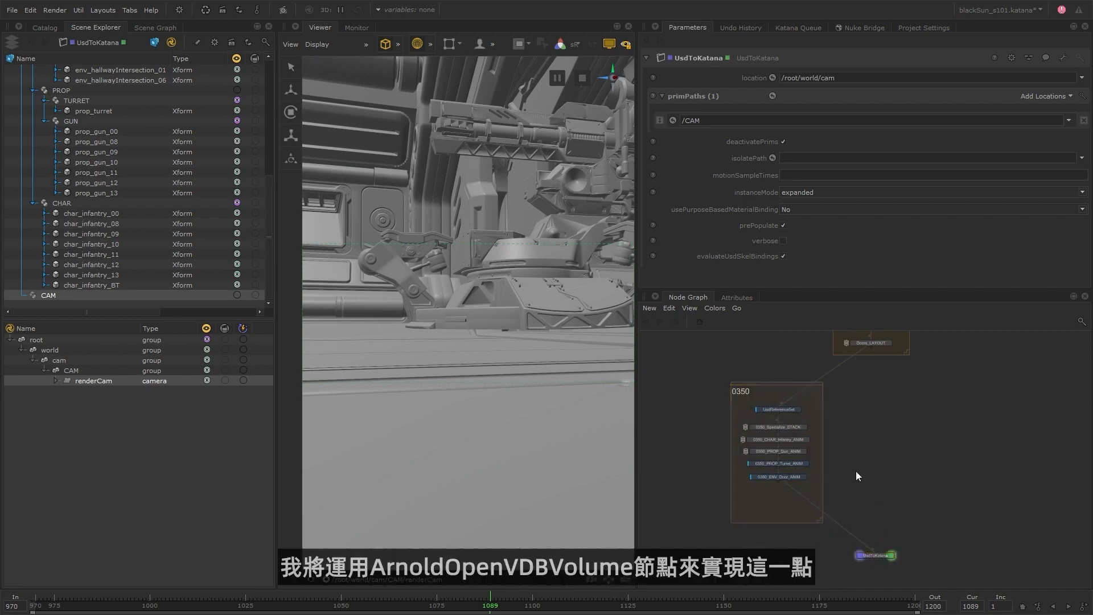
Add an ArnoldOpenVDBVolume node and merge it with 0350_ENV_Door_ANIM above UsdToKatana, arranging both new nodes beside the 0350 stack.
scroll(855, 470, up, 3)
key(Tab)
text(arn)
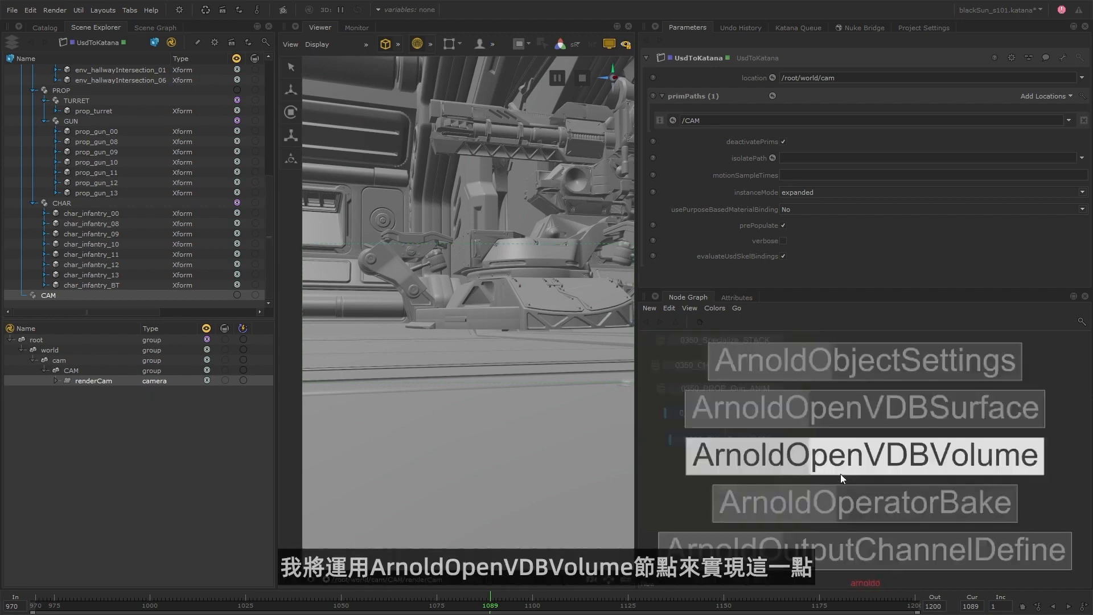
click(841, 478)
click(845, 468)
drag(738, 510, 815, 436)
key(m)
click(785, 521)
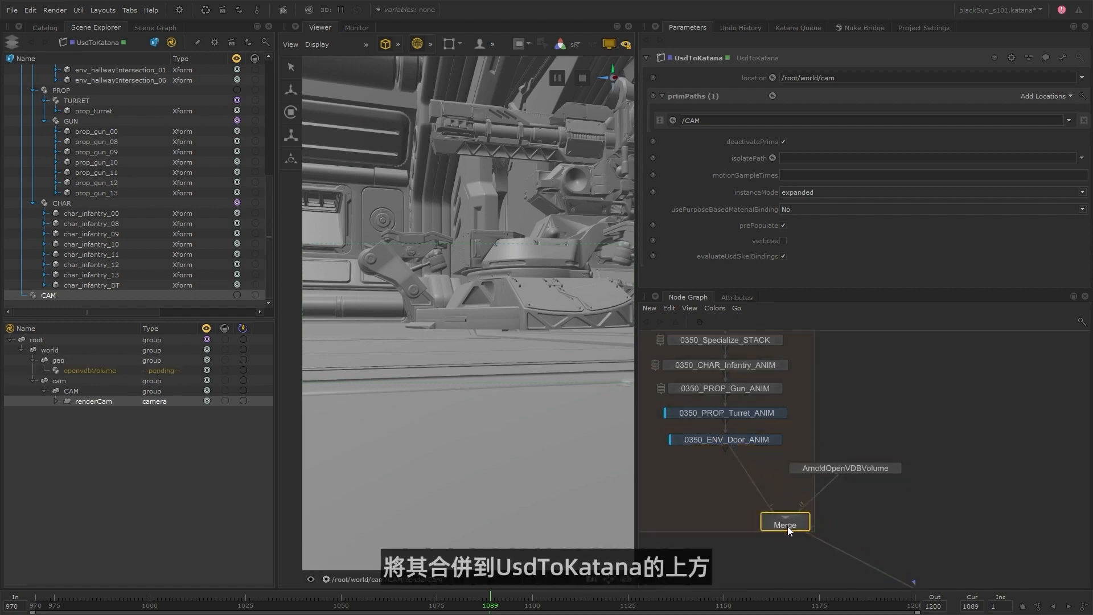
drag(787, 526, 726, 493)
drag(840, 469, 821, 460)
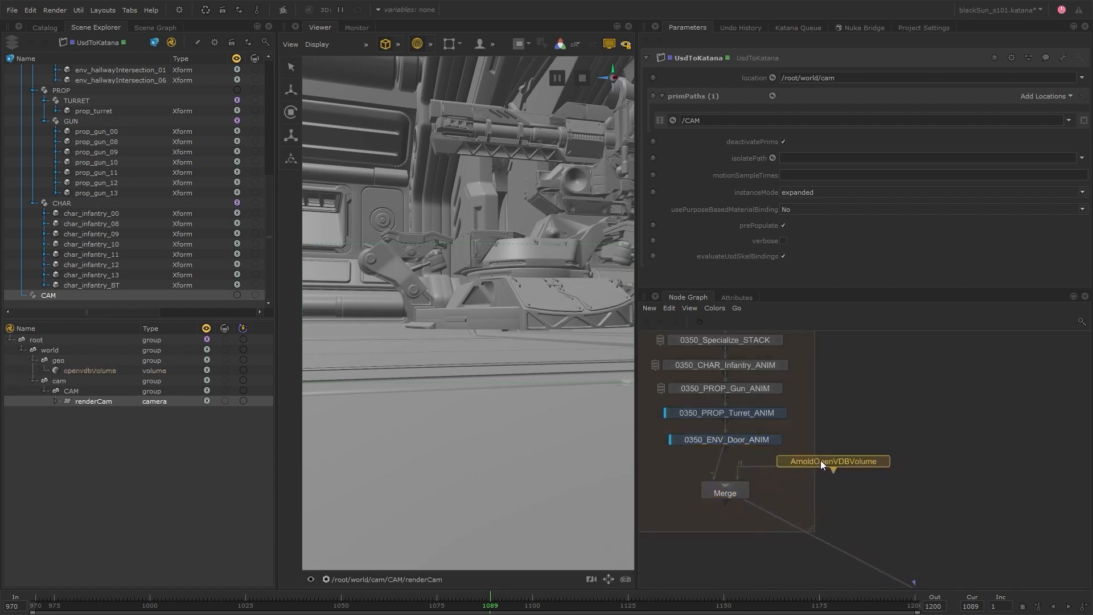
Set the ArnoldOpenVDBVolume node's location to /root/world/volumes/turret_VDB.
click(876, 458)
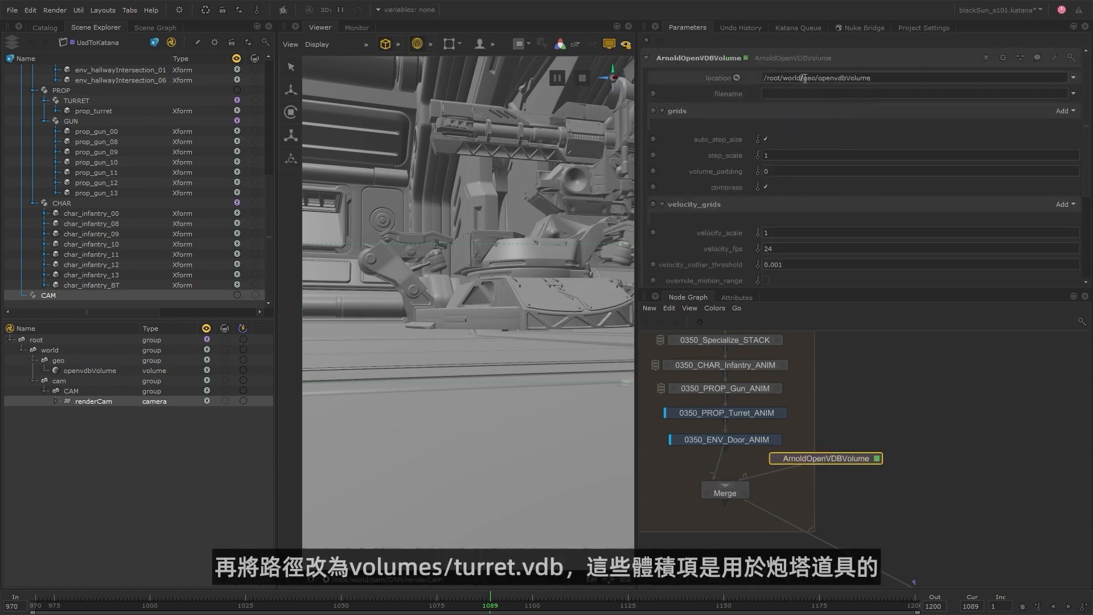
drag(804, 78, 909, 78)
text(volunmes/turret_VDB)
key(Return)
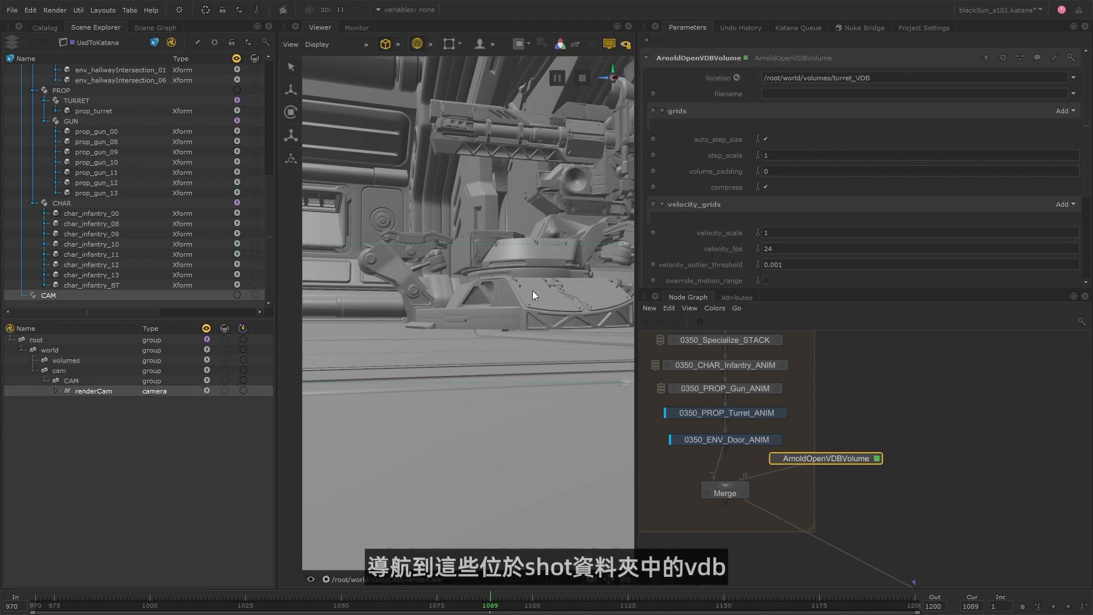
Load the AZR032_0350_fx_vapors.(0970-1133)%04d.vdb sequence from the S101_0350/vdb folder as the volume's filename.
click(1073, 93)
click(1040, 105)
click(338, 212)
click(337, 213)
click(338, 213)
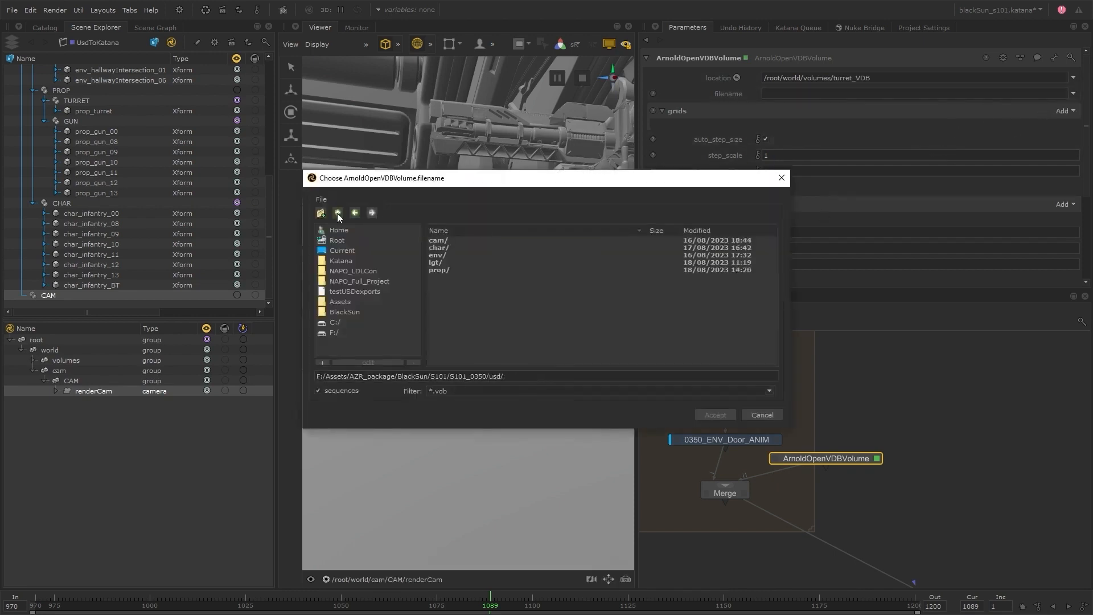
double_click(439, 255)
click(581, 248)
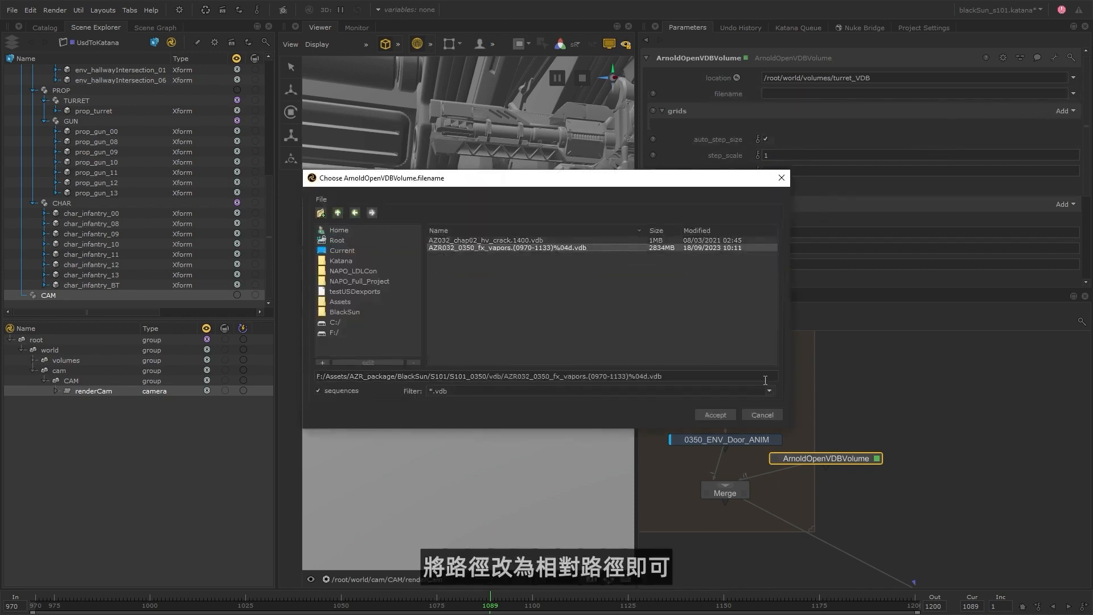
click(717, 417)
Make the volume's filename the relative expression project.dir+'/../S101/S101_0350/vdb/AZR032_0350_fx_vapors.%04d.vdb', without the frame range.
right_click(833, 94)
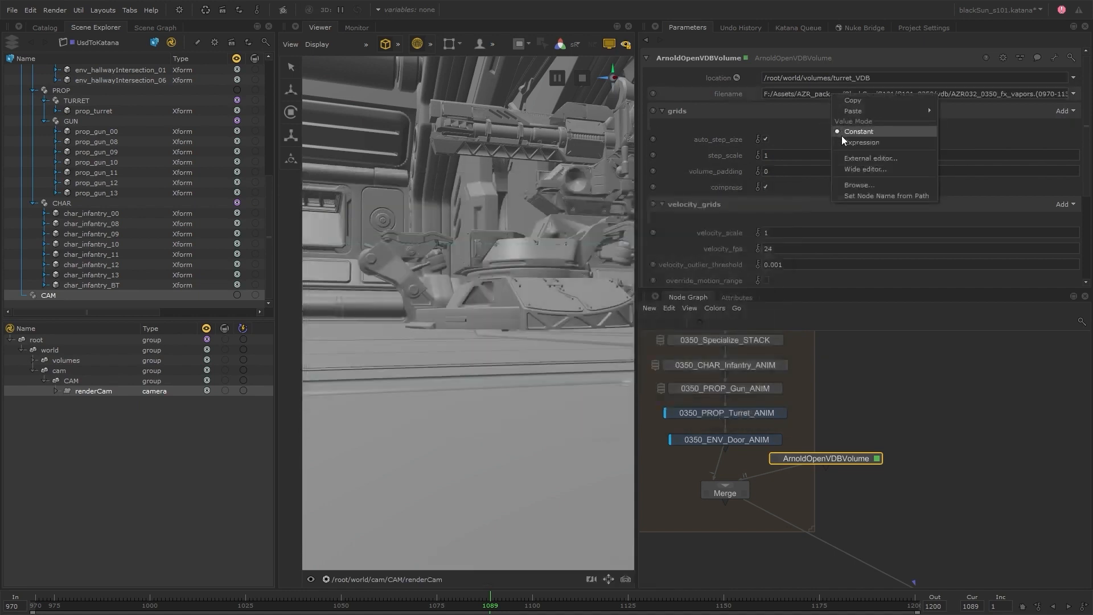
click(842, 142)
click(760, 93)
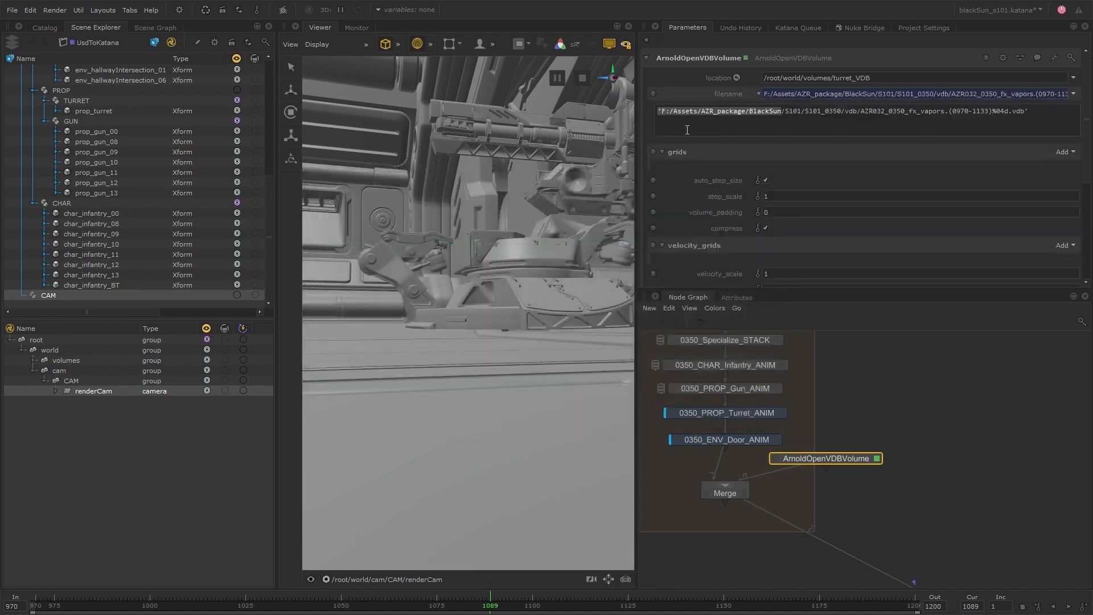
text(project.dir+'/..)
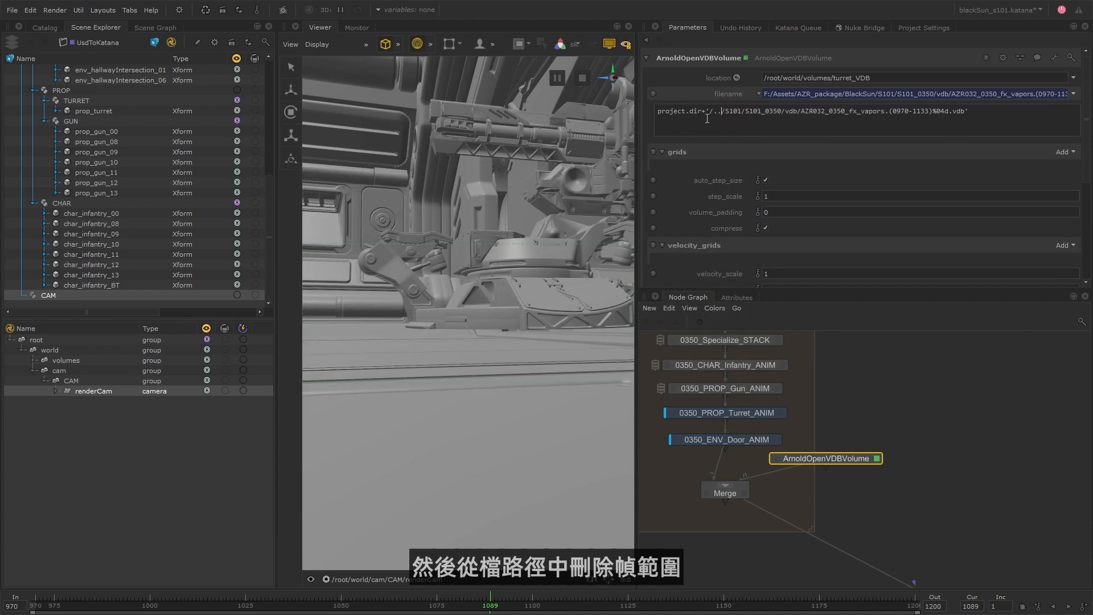
drag(721, 114, 655, 114)
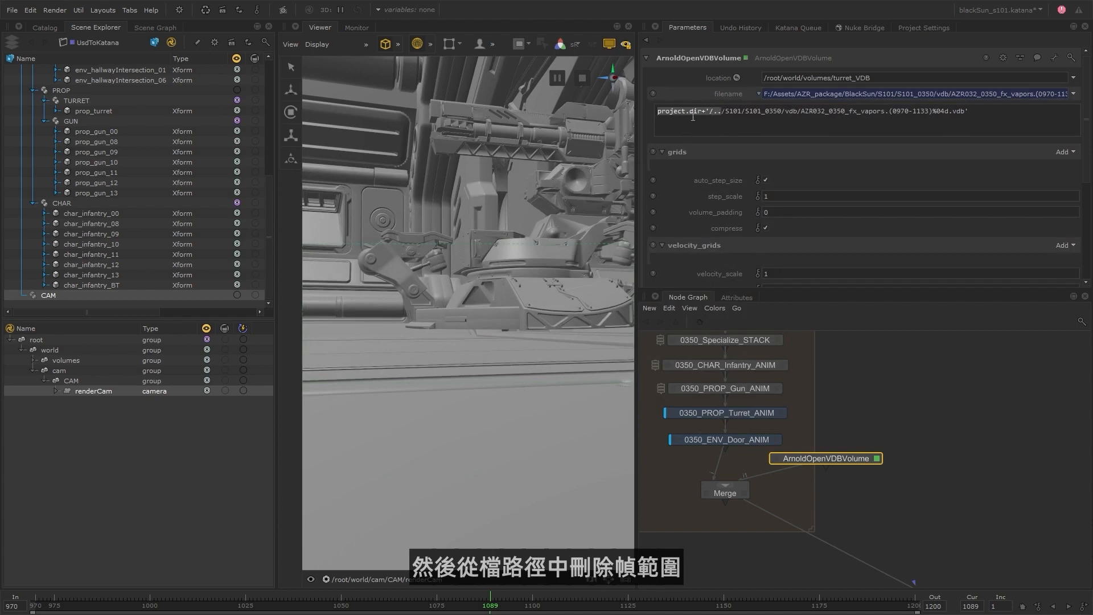
click(887, 112)
drag(890, 112, 933, 113)
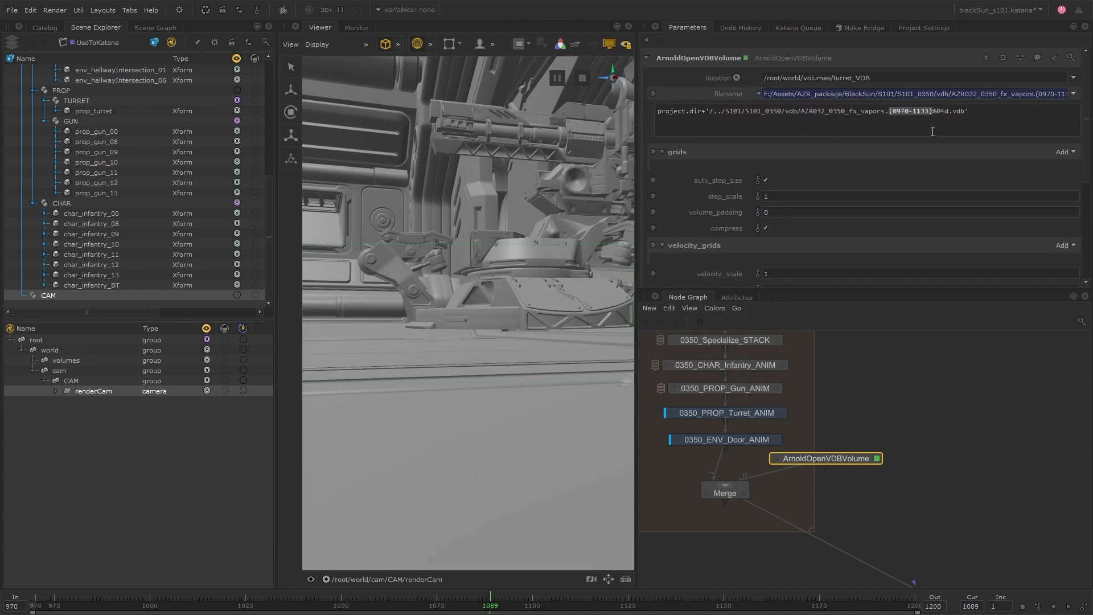
key(BackSpace)
click(909, 374)
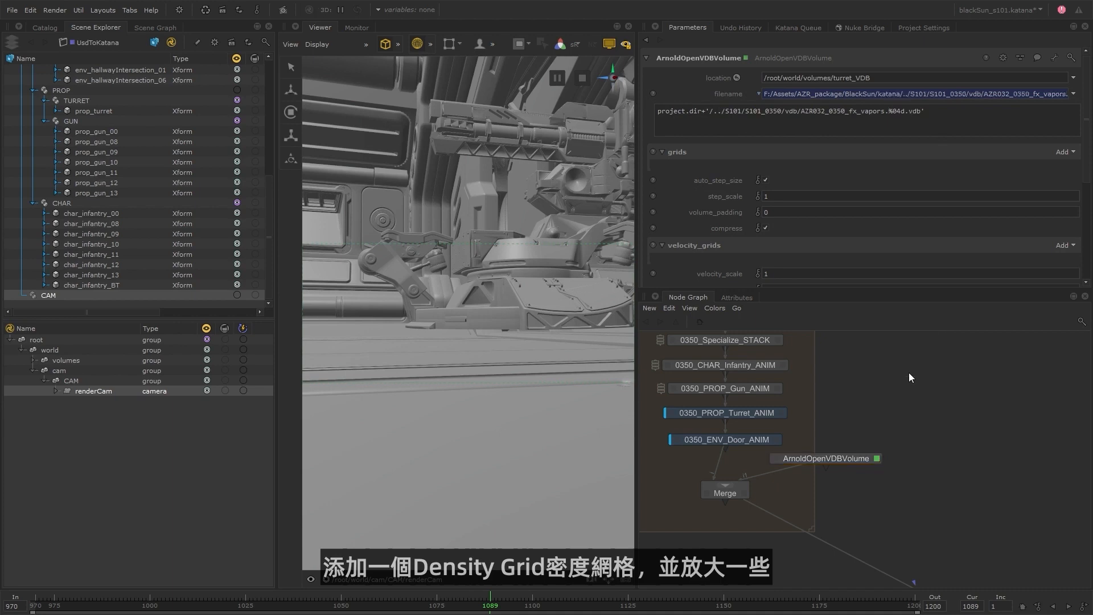
Add a density grid to the ArnoldOpenVDBVolume node and set its transform scale to 100 on all three axes.
click(1038, 169)
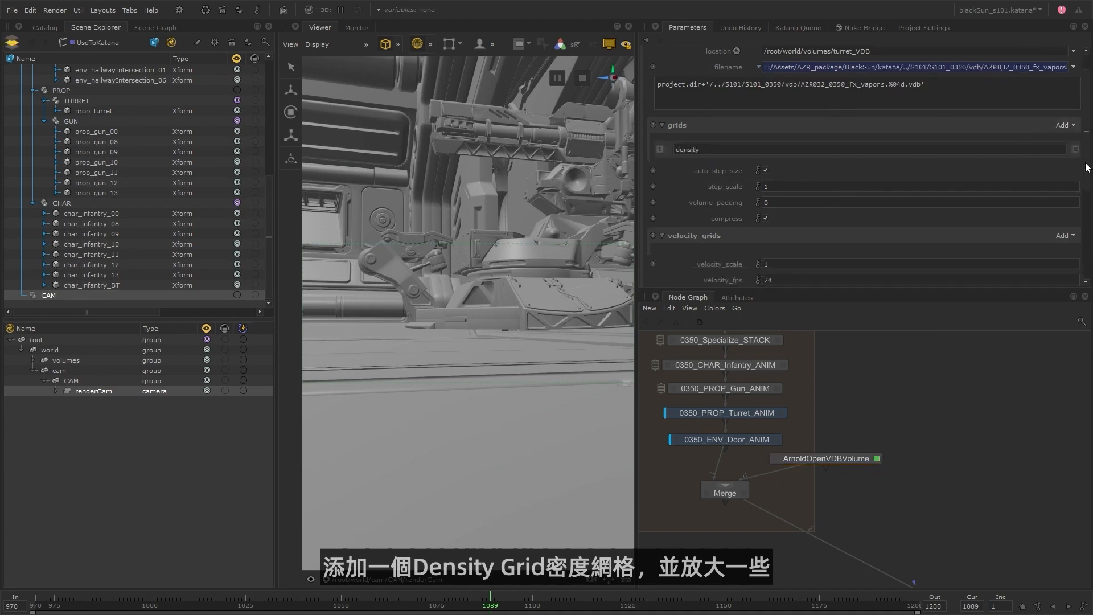
scroll(798, 248, down, 8)
drag(739, 255, 706, 254)
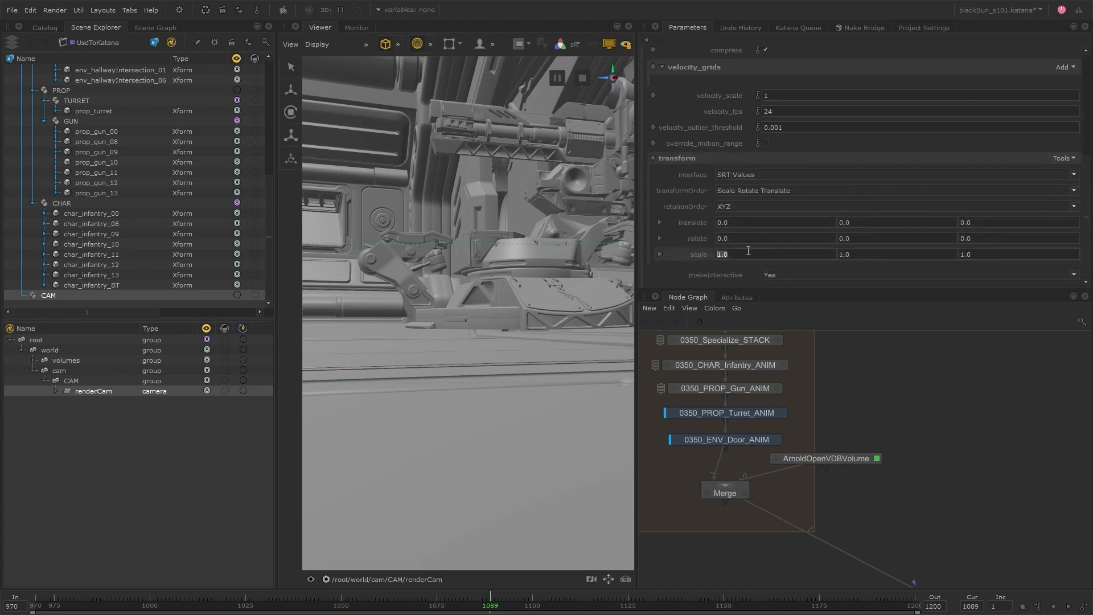
drag(857, 256, 832, 256)
text(100)
drag(984, 257, 962, 257)
text(100)
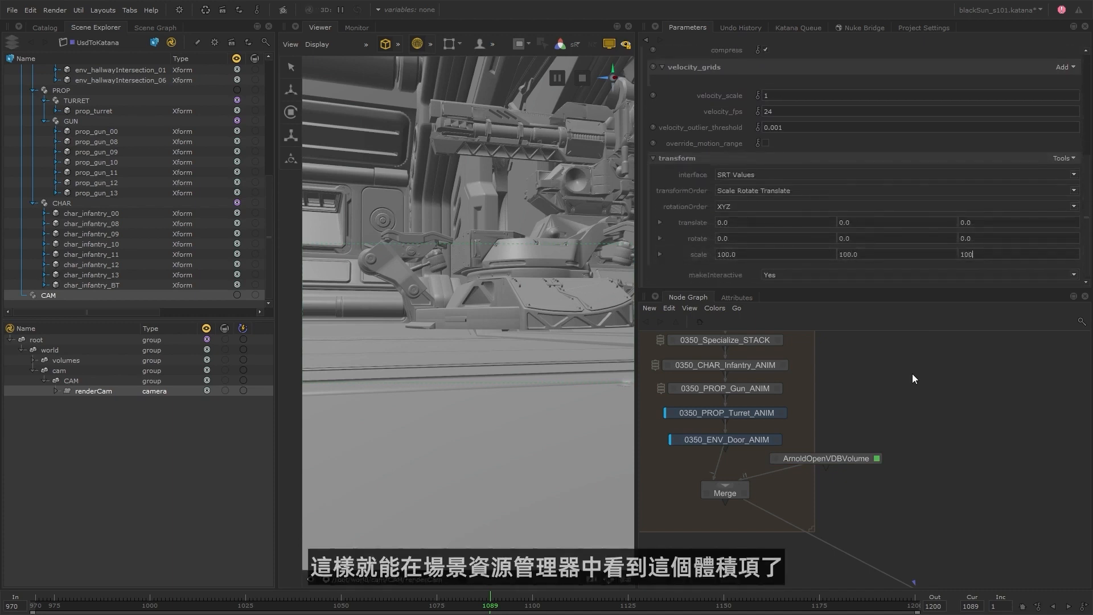
click(912, 374)
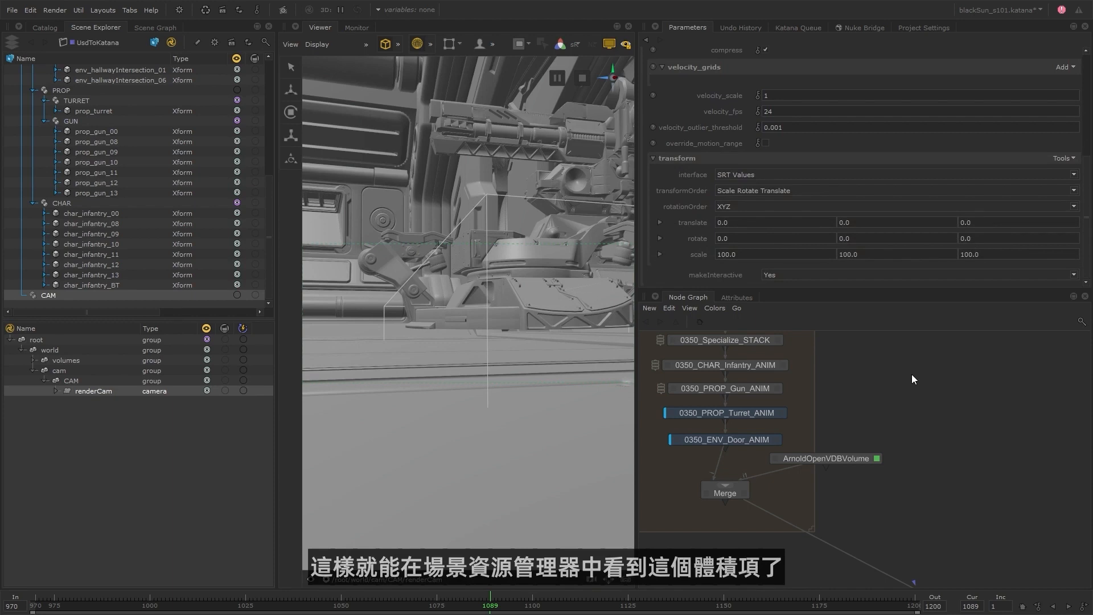
Select turret_VDB under /root/world/volumes and inspect it around the turret in the persp view, scrubbing to frame 1098.
click(34, 360)
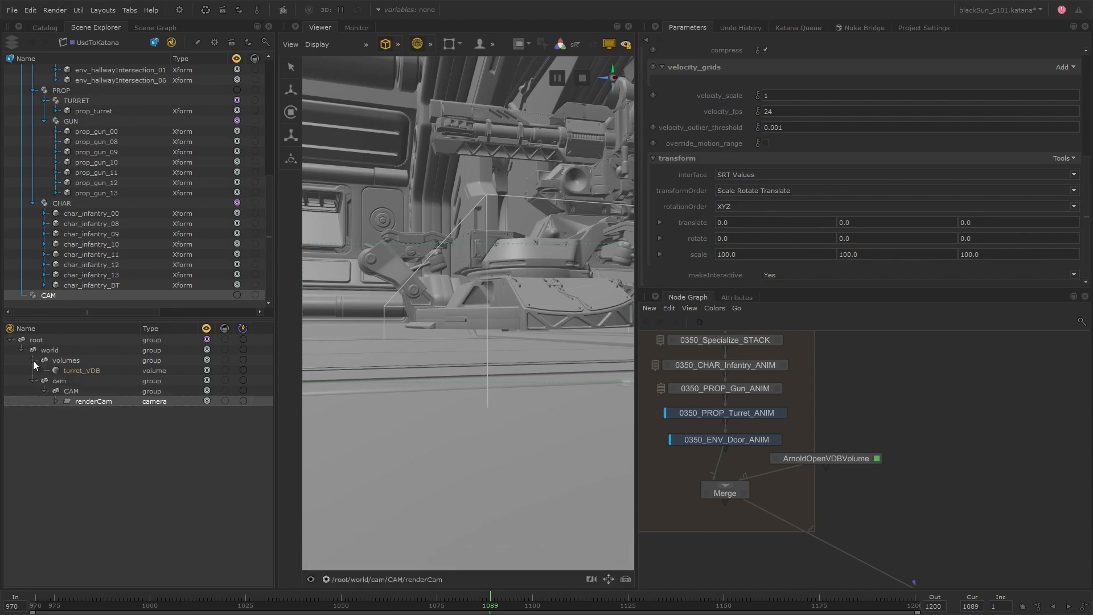
click(92, 371)
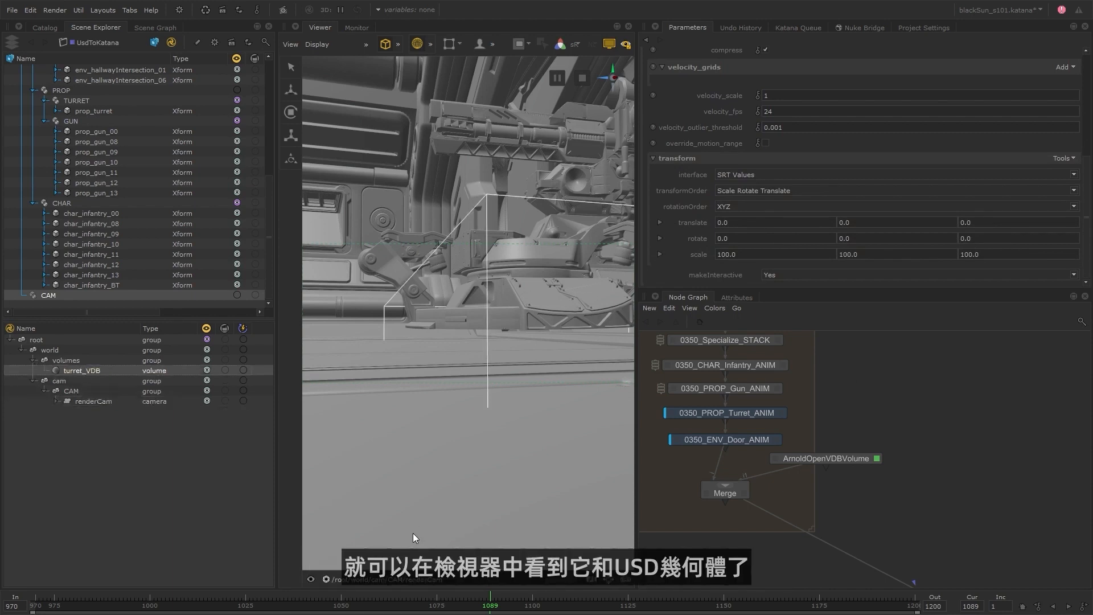
click(404, 580)
click(351, 512)
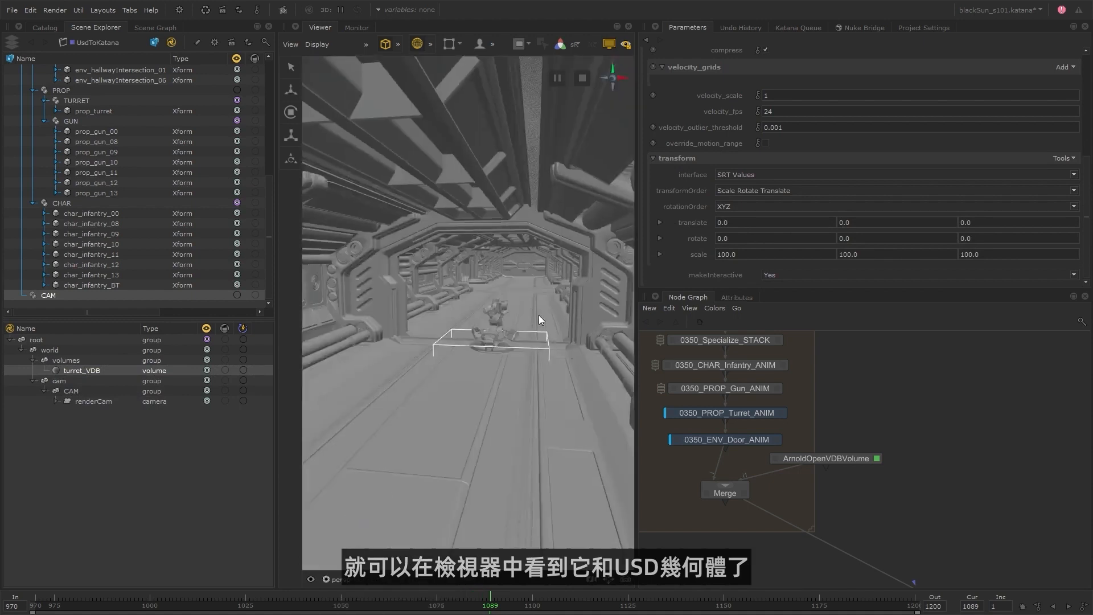
alt+right_drag(538, 316, 650, 333)
alt+drag(570, 330, 432, 313)
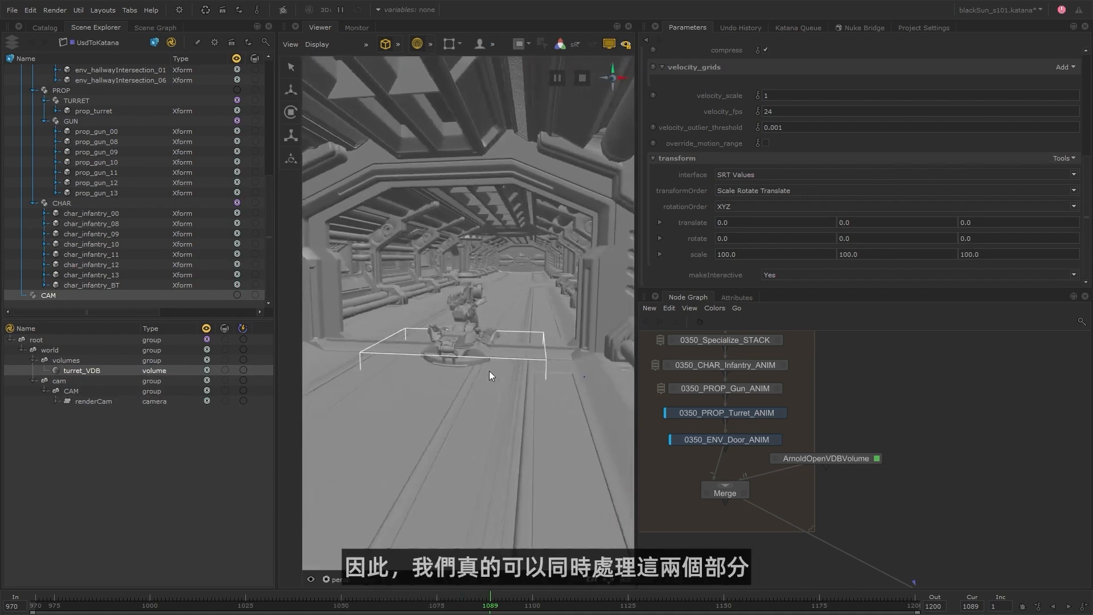
mouse_move(511, 601)
mouse_down()
mouse_move(541, 602)
mouse_move(479, 604)
mouse_move(524, 602)
mouse_up()
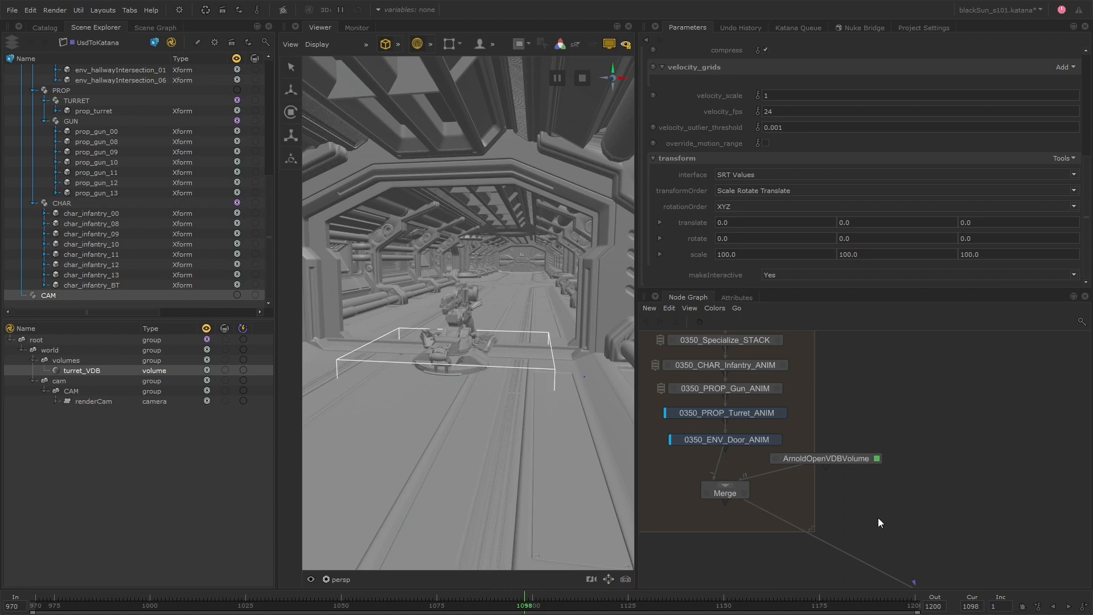
Add a NetworkMaterialCreate node and merge it into the graph between the existing Merge node and UsdToKatana.
key(Tab)
text(nmc)
key(Return)
click(844, 467)
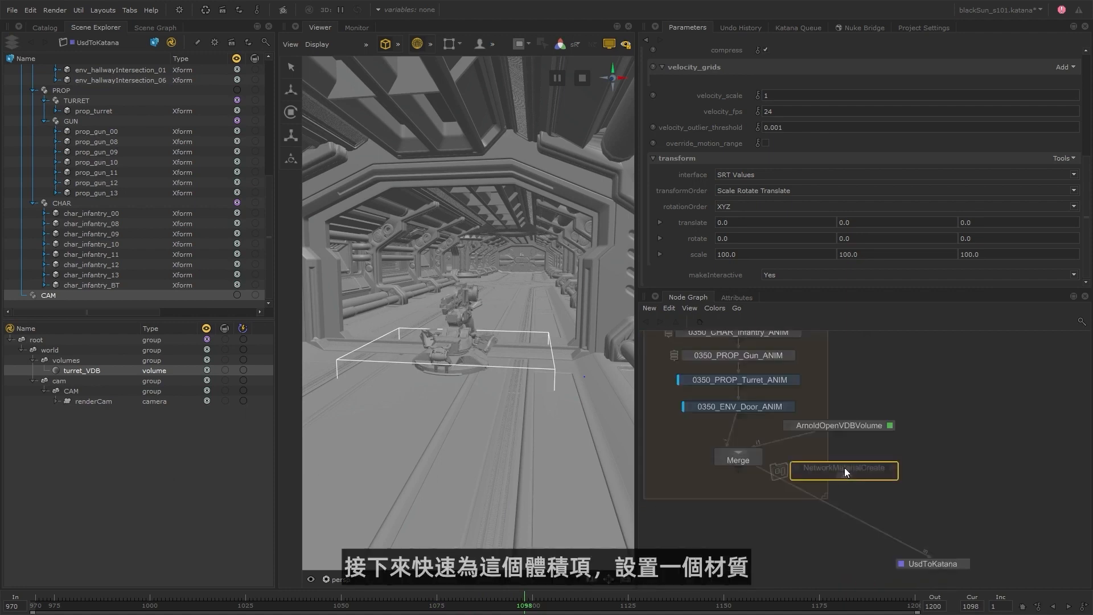
drag(799, 515, 733, 449)
key(m)
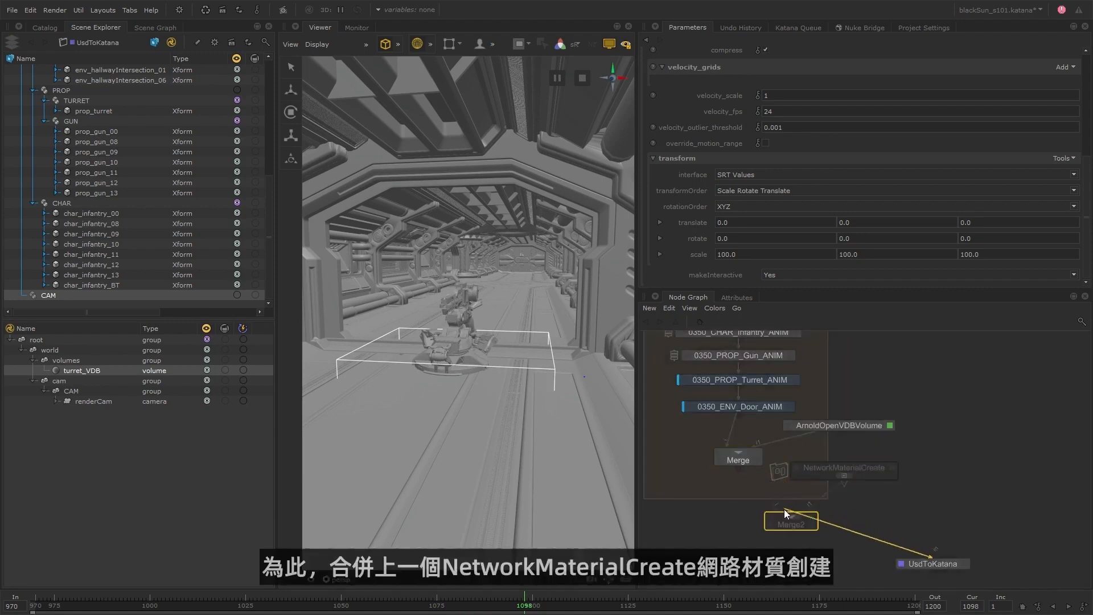
click(742, 520)
Rename the NetworkMaterialCreate node's material to turret_volume_mat.
click(892, 468)
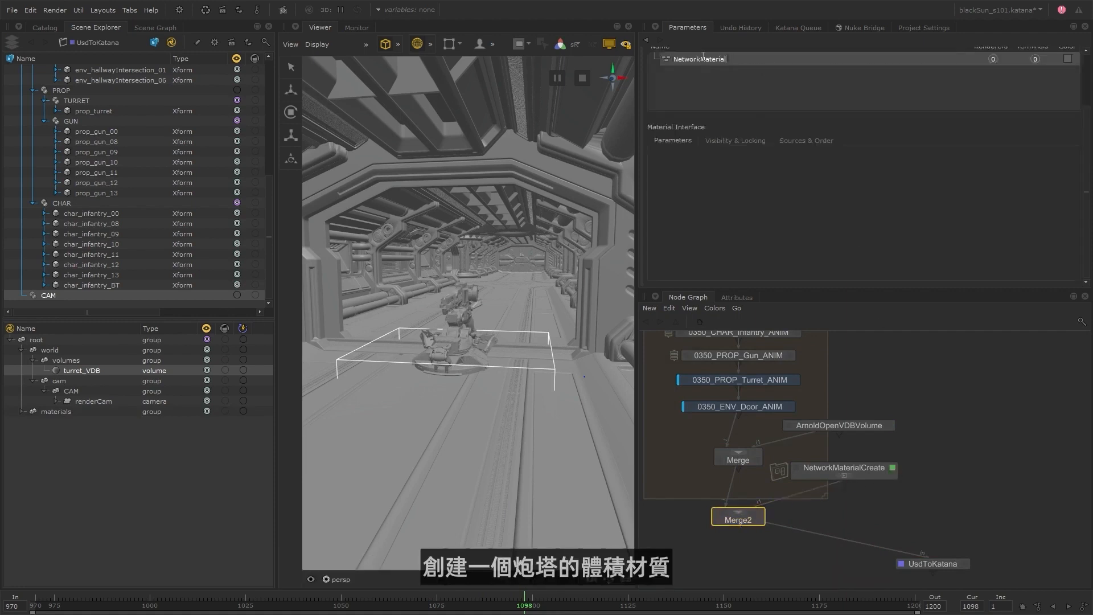
text(turret_volume_mat)
key(Return)
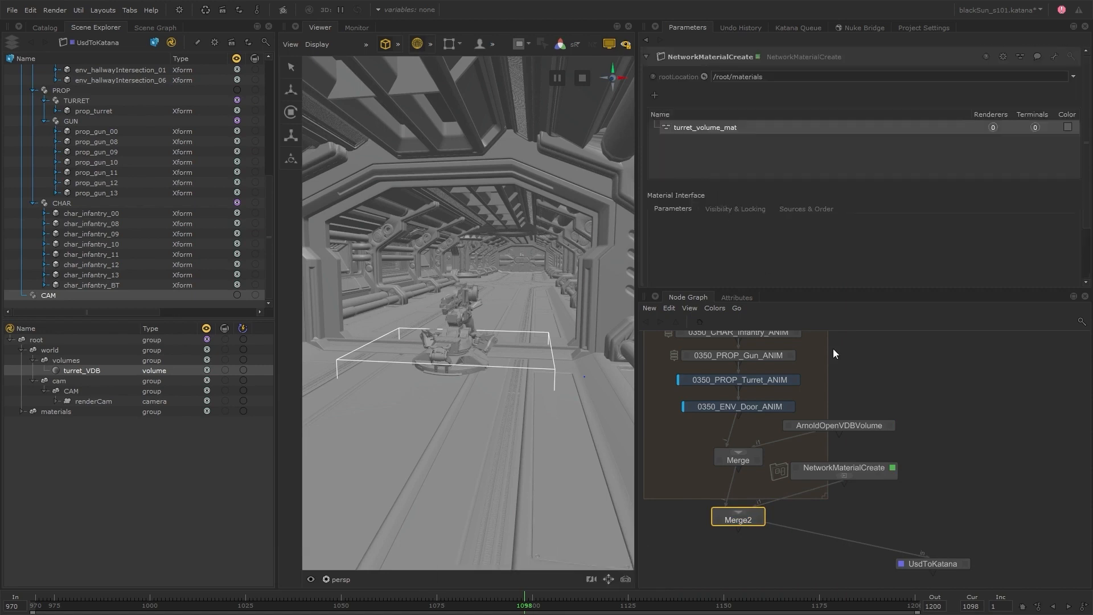
Inside NetworkMaterialCreate, add a standard_volume shader and connect its output to turret_volume_mat's arnoldSurface terminal.
click(842, 475)
key(Tab)
text(sta)
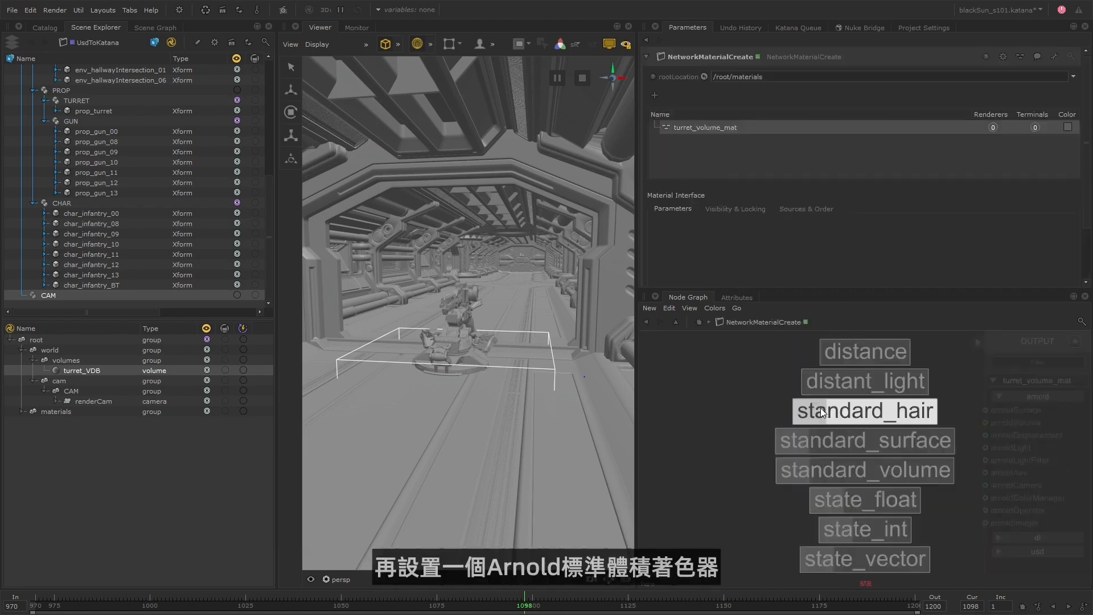
key(Up)
key(Down)
key(Down)
key(Down)
key(Return)
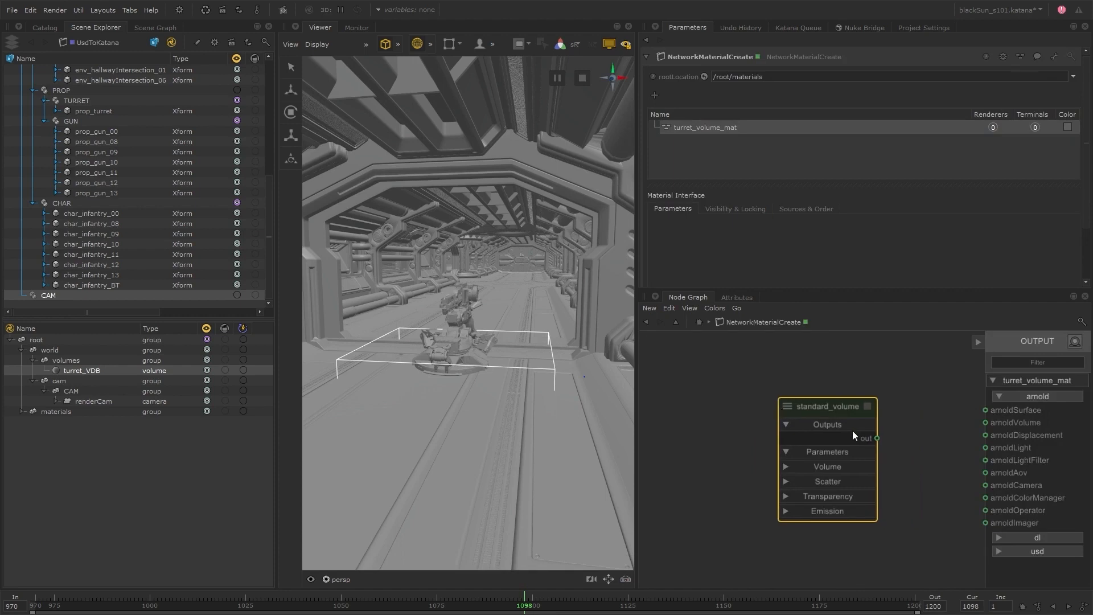
drag(877, 438, 1009, 408)
Set the standard_volume shader's density to 0.3.
click(867, 405)
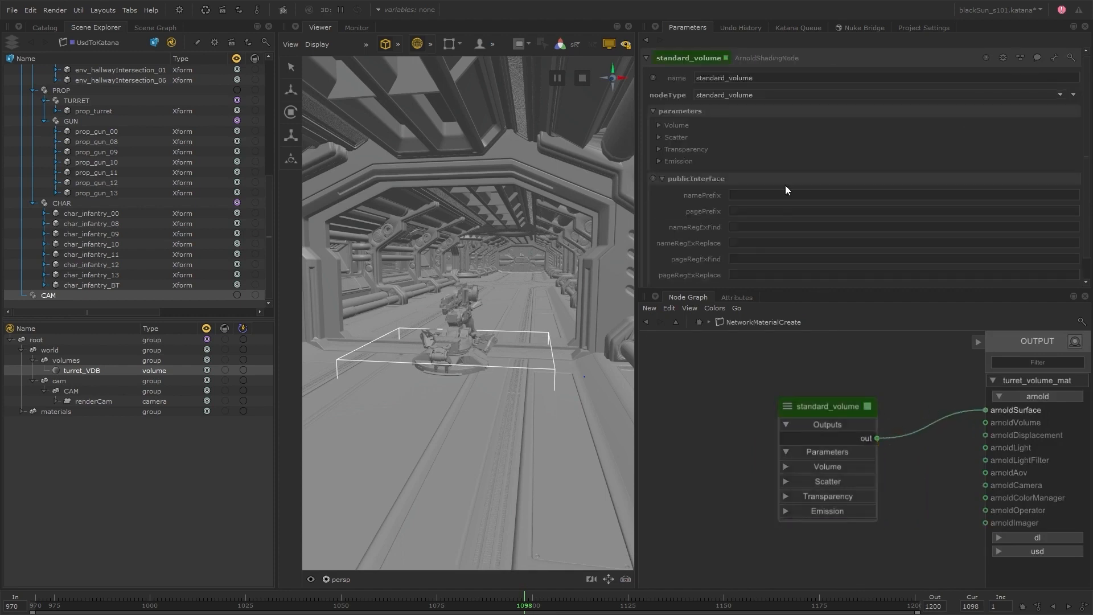
click(676, 125)
click(766, 137)
text(0)
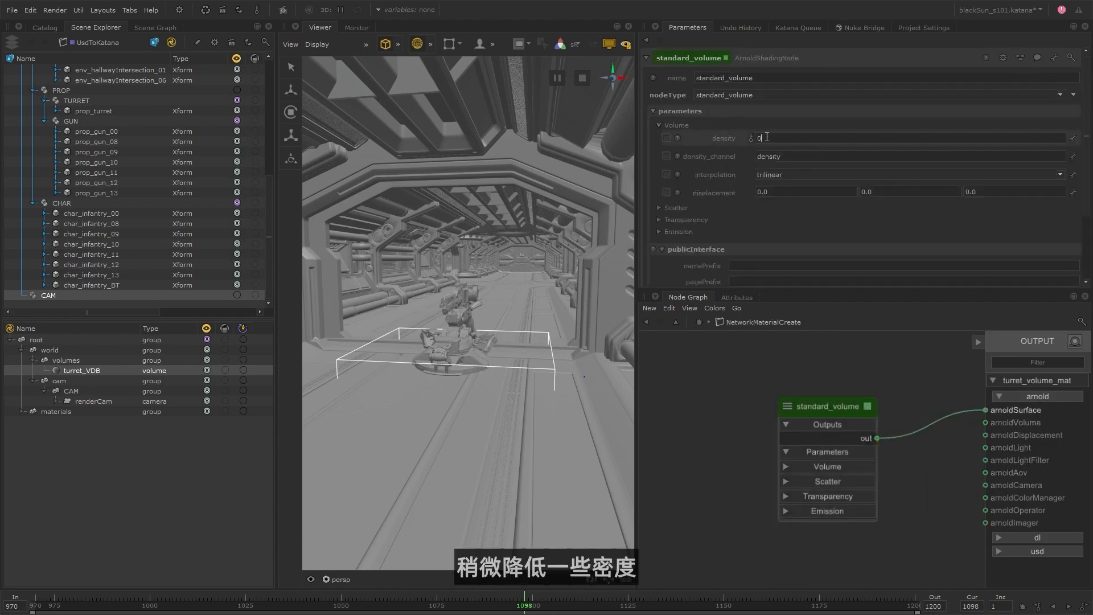
text(.3)
key(Return)
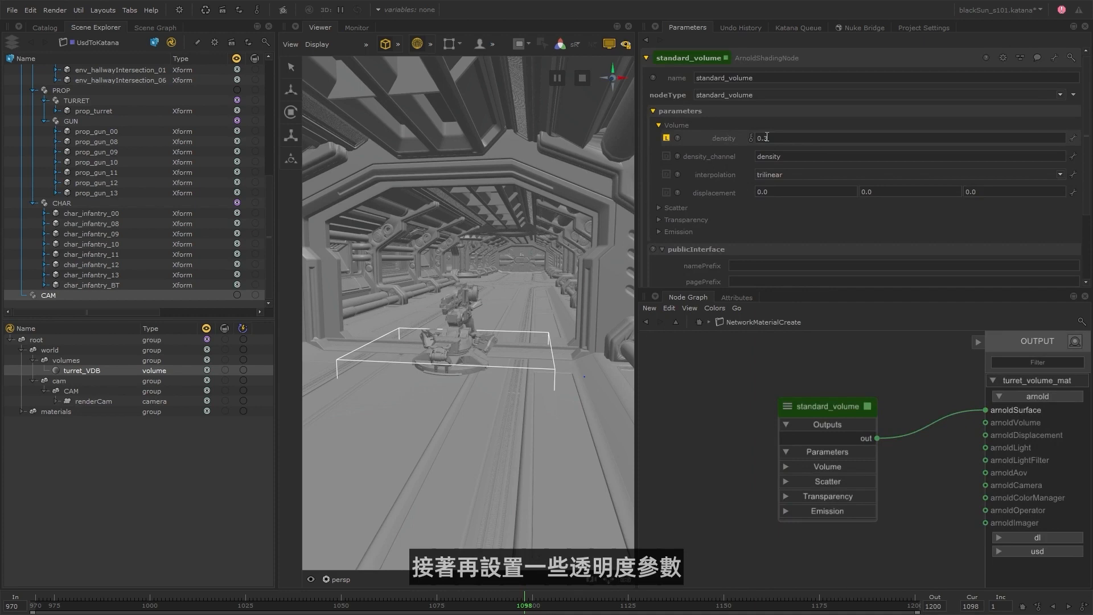
Set the standard_volume shader's transparent_depth to 15.
click(686, 219)
scroll(691, 220, down, 2)
click(786, 184)
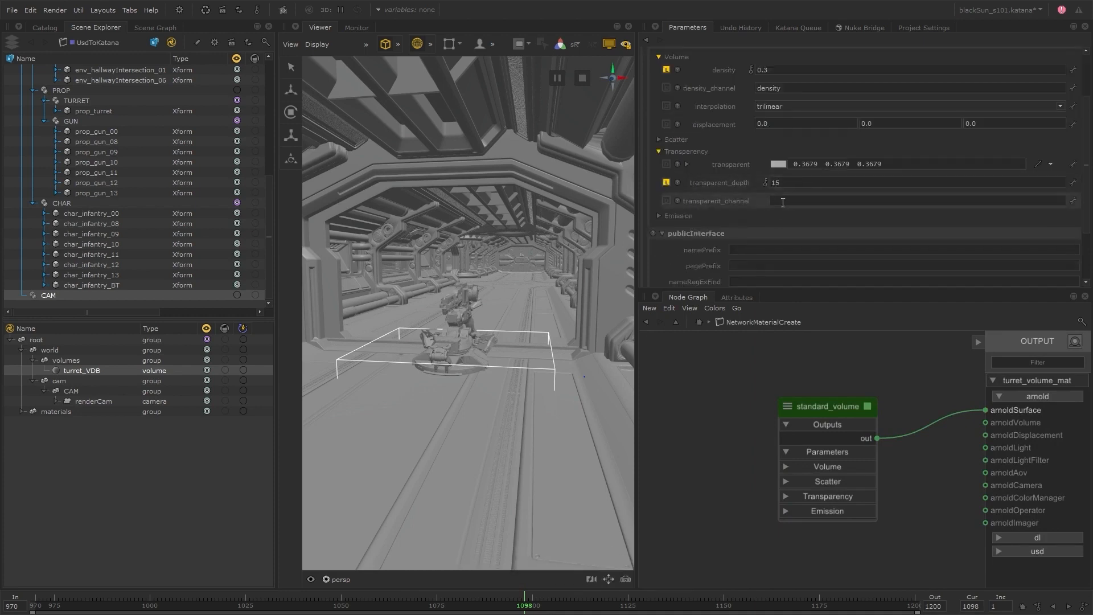
Set the standard_volume shader's transparent colour to 0.5072 grey and its transparent_channel to density.
click(778, 164)
drag(347, 248, 348, 258)
click(623, 399)
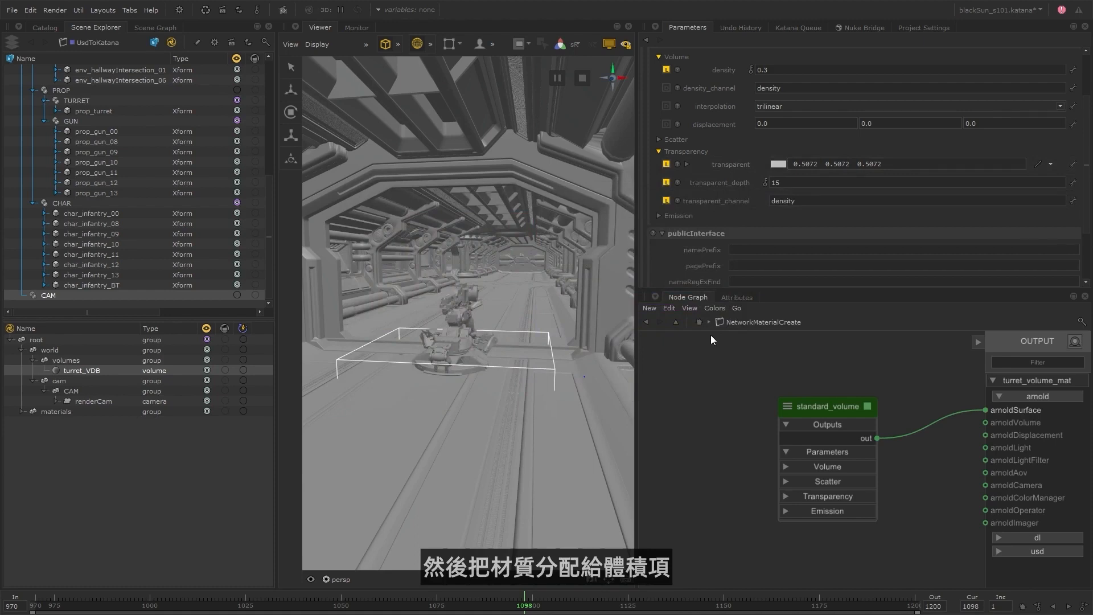
Return to the main node graph, insert a MaterialAssign node between Merge2 and UsdToKatana, and open its parameters.
click(698, 323)
key(Tab)
text(mat)
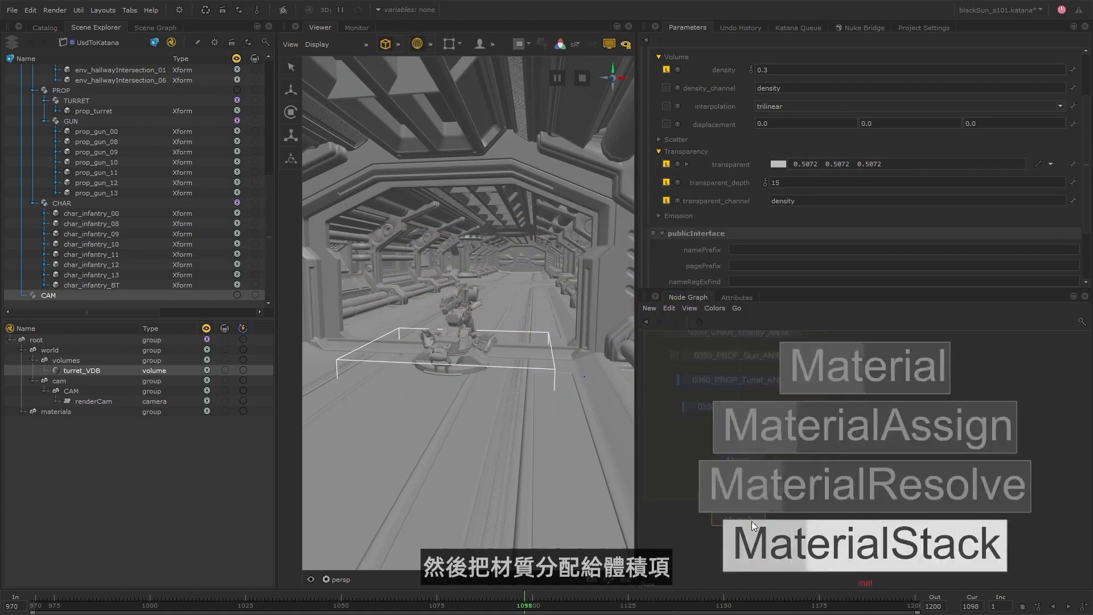
key(Up)
key(Up)
key(Return)
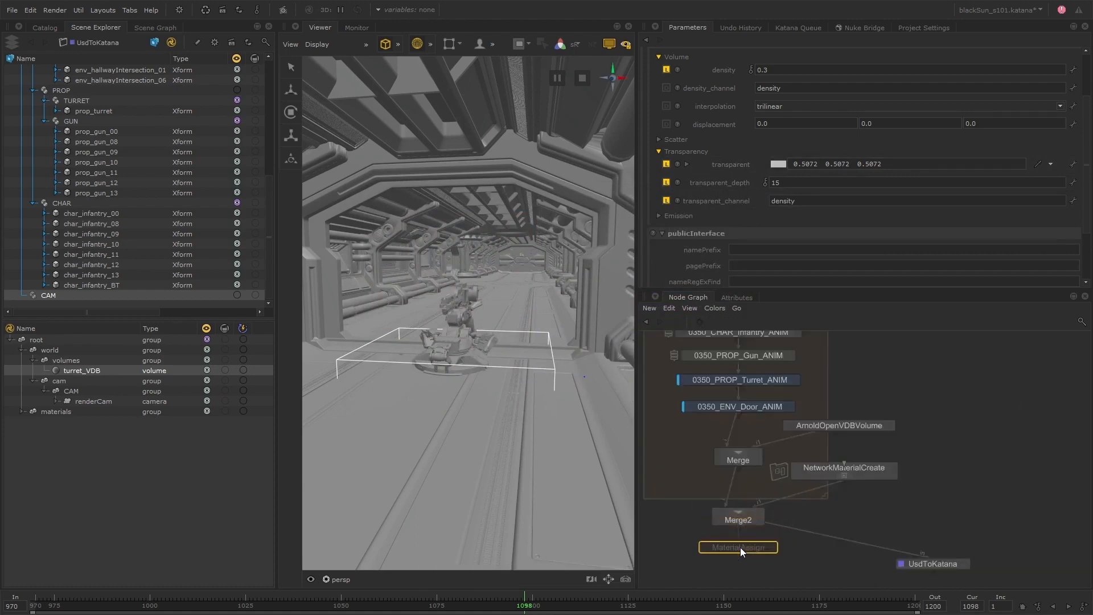
click(740, 548)
click(773, 547)
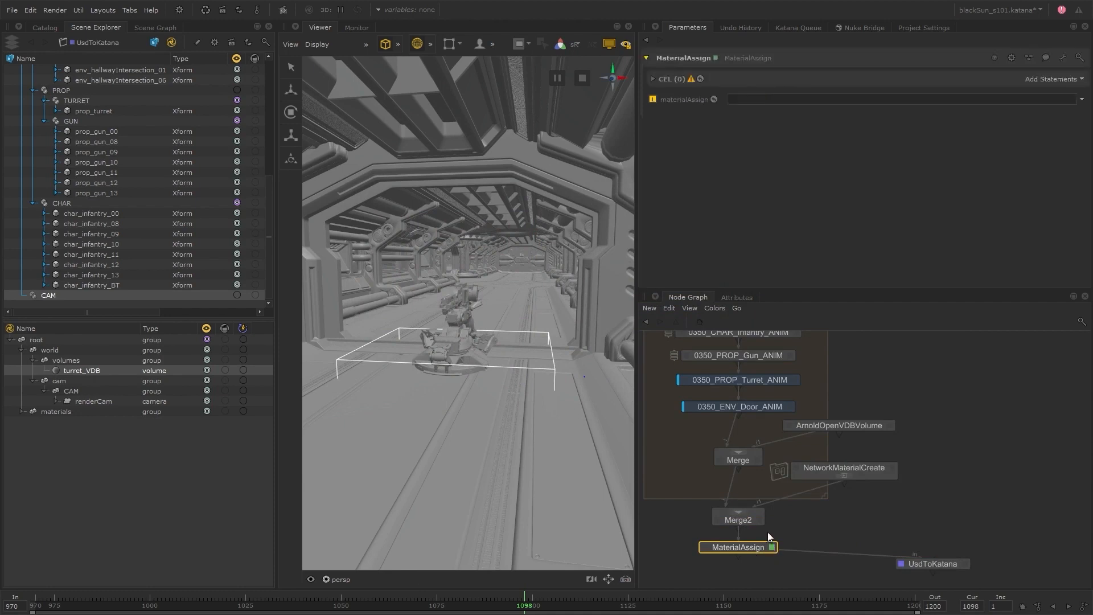
In MaterialAssign, assign /root/materials/turret_volume_mat to the /root/world/volumes/turret_VDB location.
drag(90, 370, 944, 123)
double_click(63, 412)
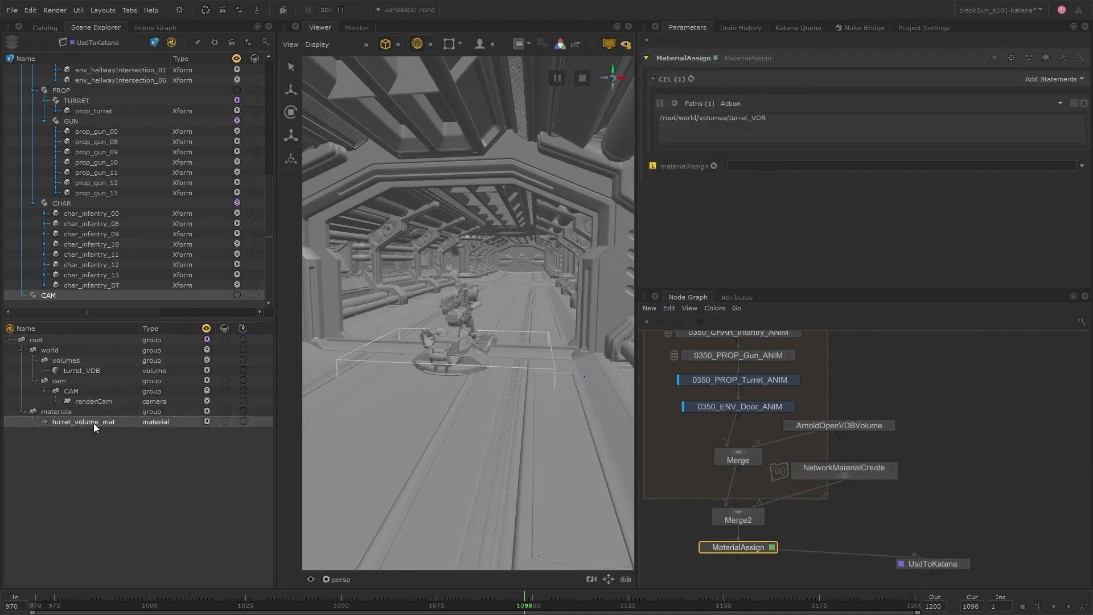
drag(94, 423, 789, 174)
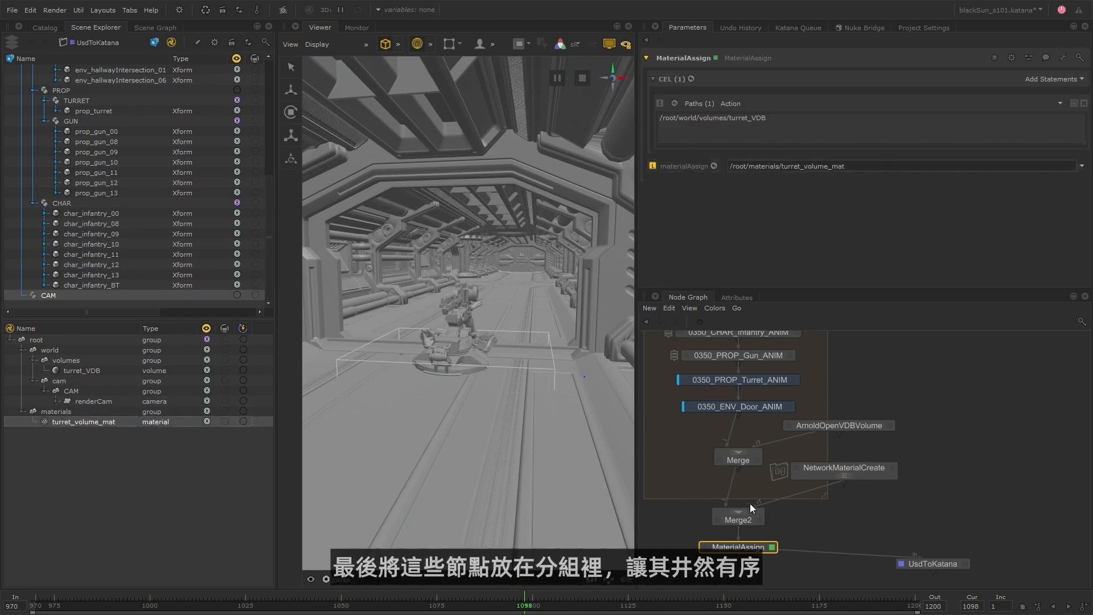
Group the VDB volume, material, assignment and both merge nodes, and name the group 0350_VDB.
drag(700, 566, 852, 426)
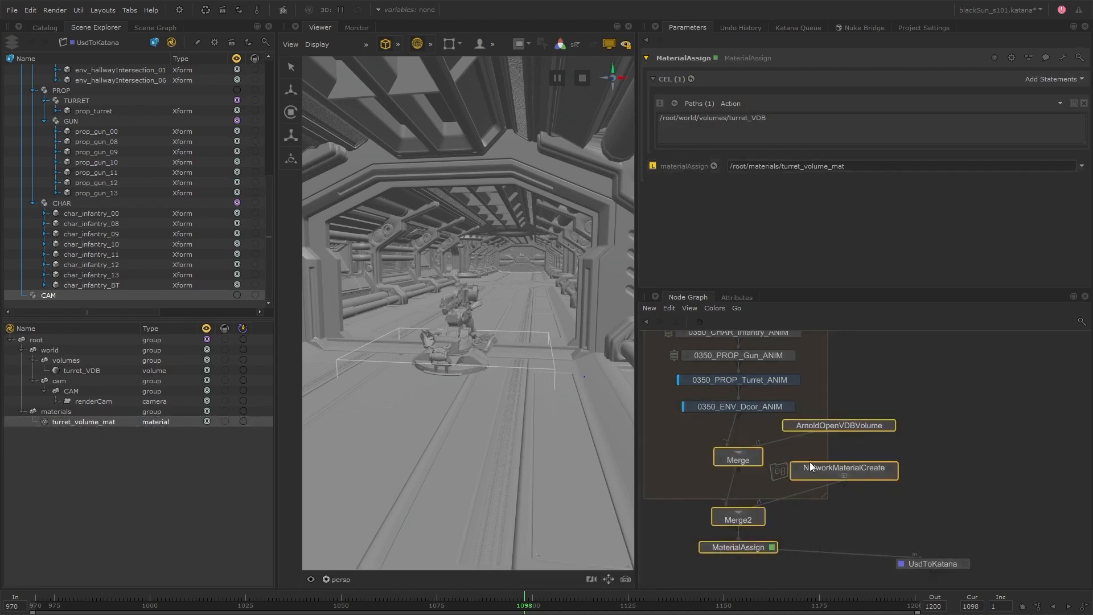
key(ctrl+g)
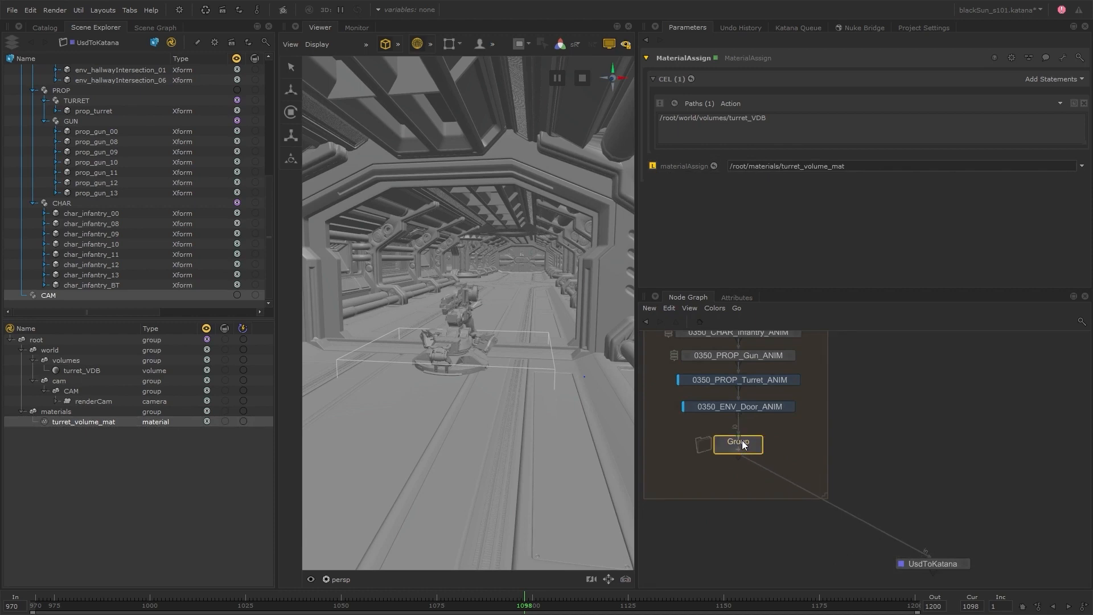
double_click(742, 439)
text(0350_VDB_)
key(Return)
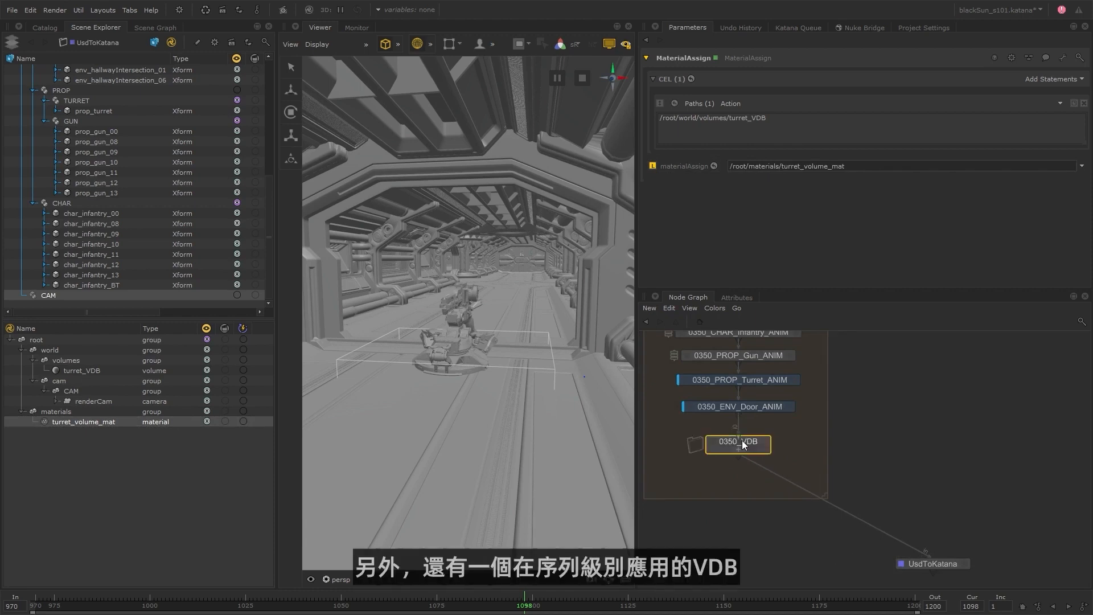
Copy the 0350_VDB group and insert the copy directly below Doors_LAYOUT.
scroll(849, 460, down, 5)
middle_drag(846, 459, 800, 526)
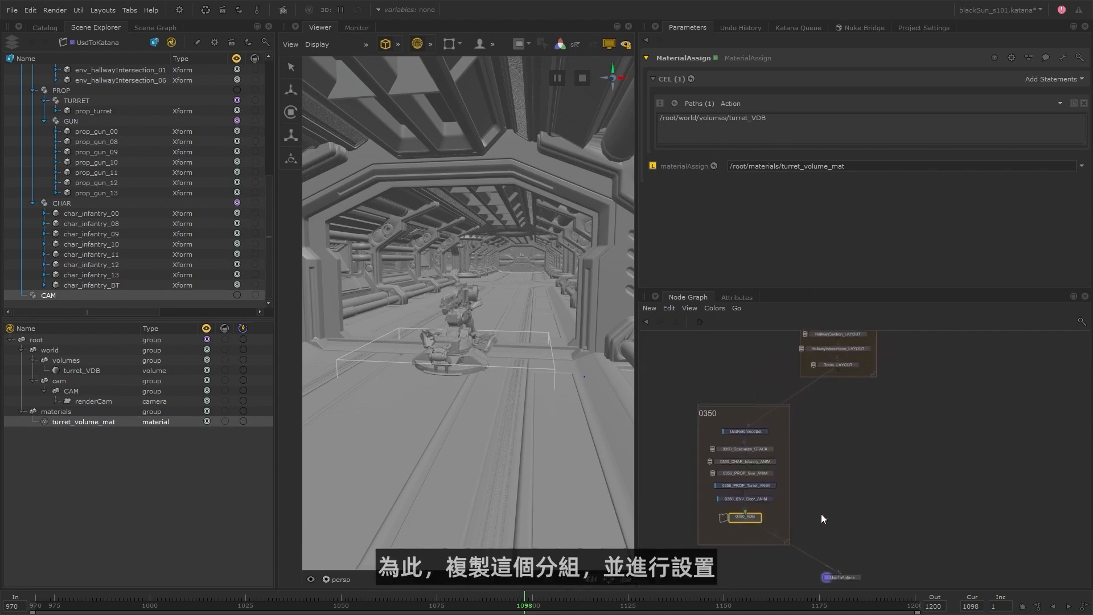
middle_drag(821, 513, 803, 578)
scroll(818, 443, up, 5)
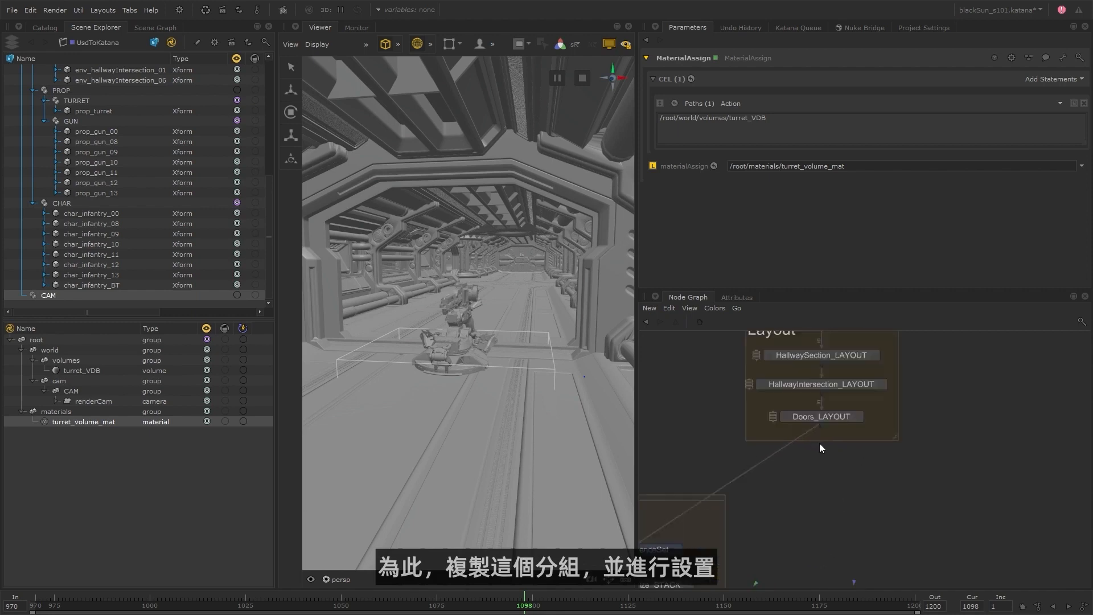
click(823, 458)
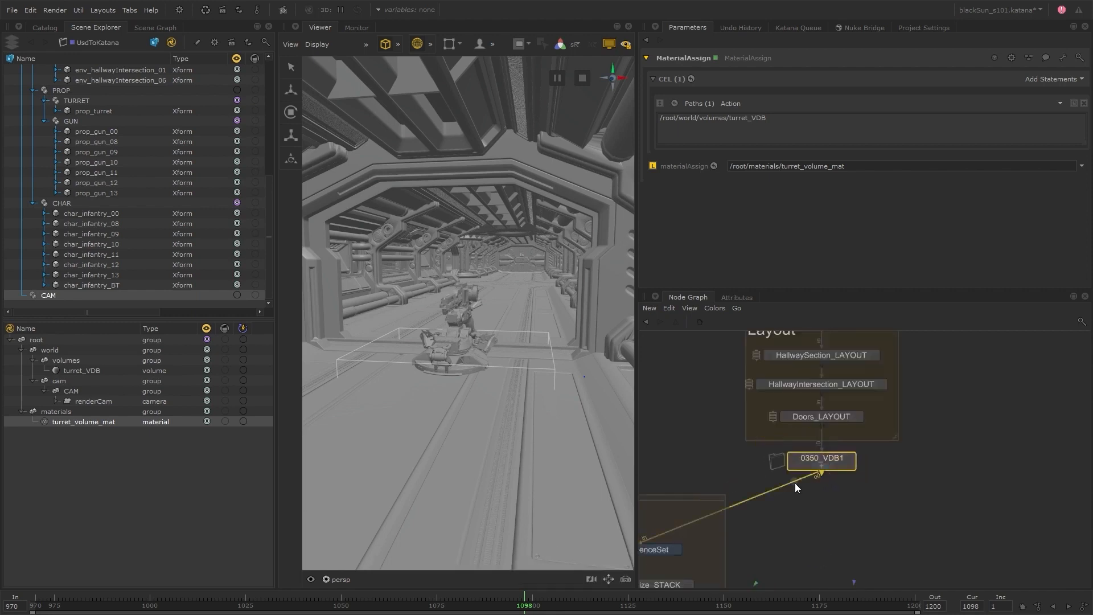
Rename the copied group below Doors_LAYOUT as SEQUENCE_VDB.
double_click(835, 459)
key(BackSpace)
key(Home)
key(Delete)
key(Delete)
key(Delete)
key(Delete)
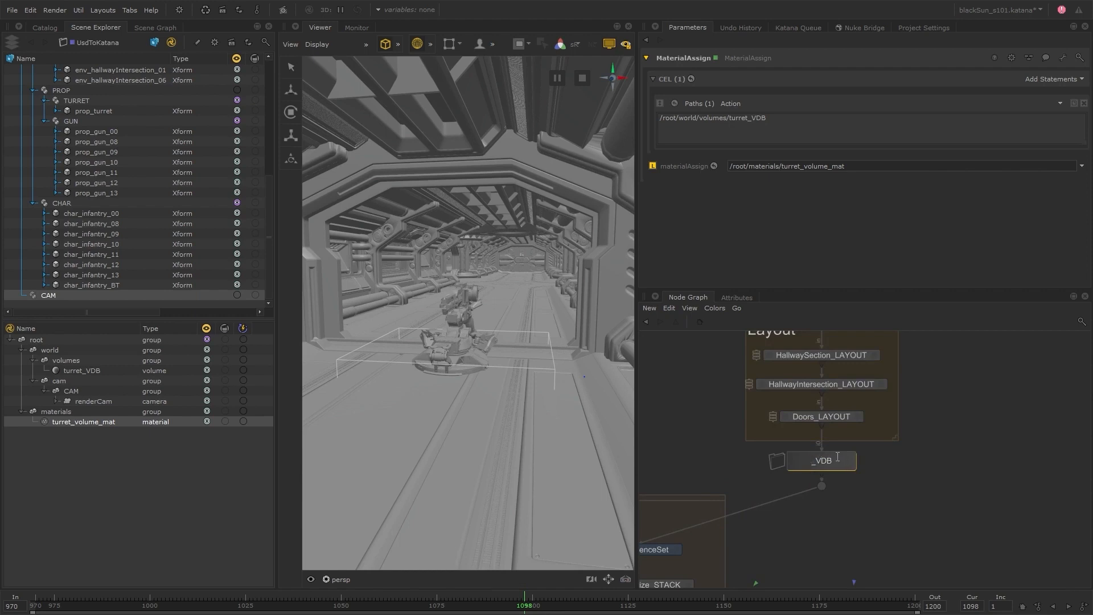
text(SEQUENCE)
key(Return)
Inside SEQUENCE_VDB, set the ArnoldOpenVDBVolume1 location to /root/world/volumes/falling_steam.
scroll(876, 443, up, 3)
click(907, 426)
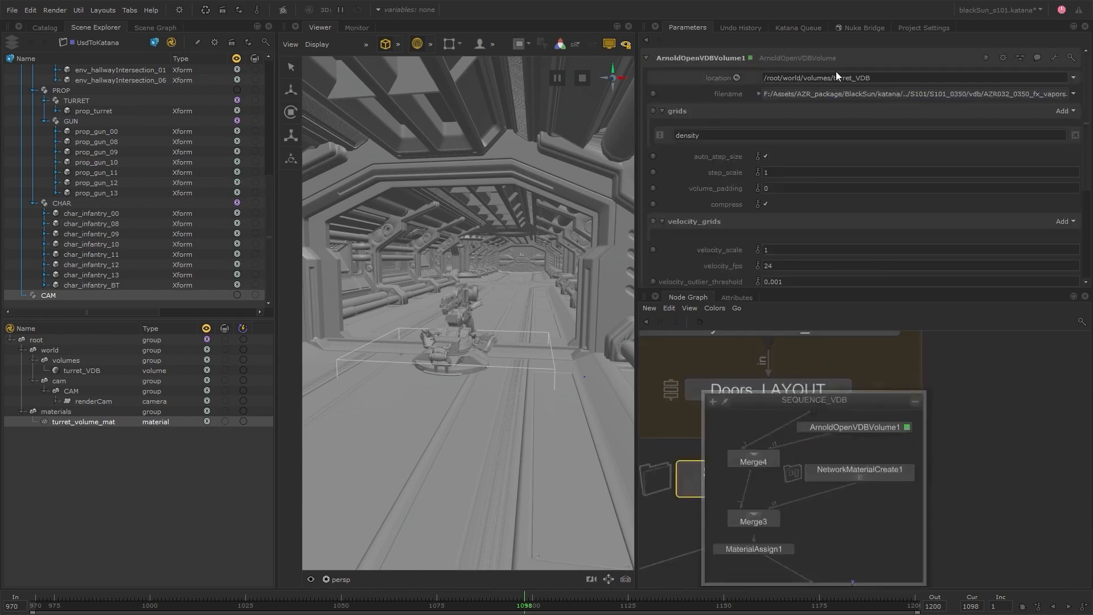
click(878, 78)
text(falling_steam)
key(Return)
Load the AZ032_chap02_hv_crack VDB sequence, frames 1400-2400, from S101/vdb into ArnoldOpenVDBVolume1.
click(1074, 94)
click(1047, 106)
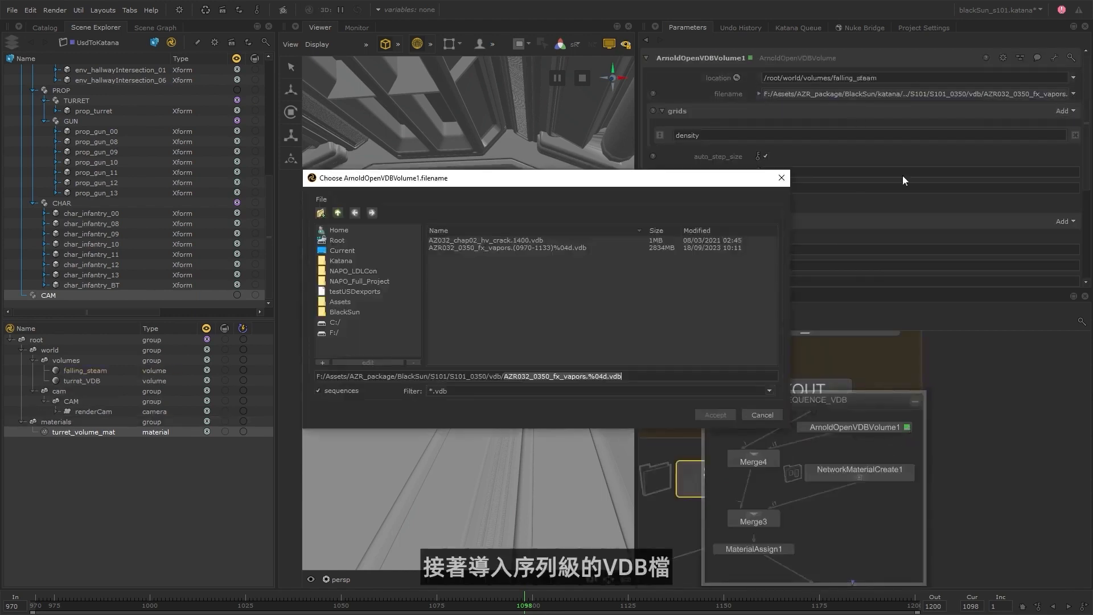
double_click(337, 213)
double_click(477, 299)
click(493, 241)
click(715, 414)
Set the VDB filename expression to project.dir+'/../S101/vdb/AZ032_chap02_hv_crack.%04d.vdb' % retime(frame, 1400, 2400, 'repeat', 'repeat').
click(758, 93)
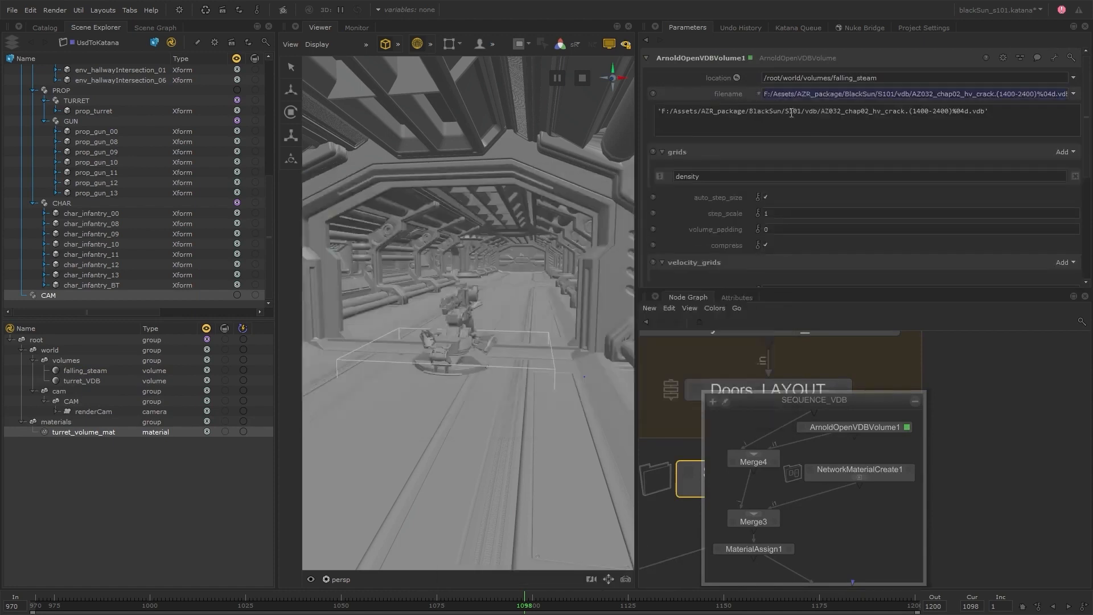
drag(849, 111, 894, 111)
text(me)
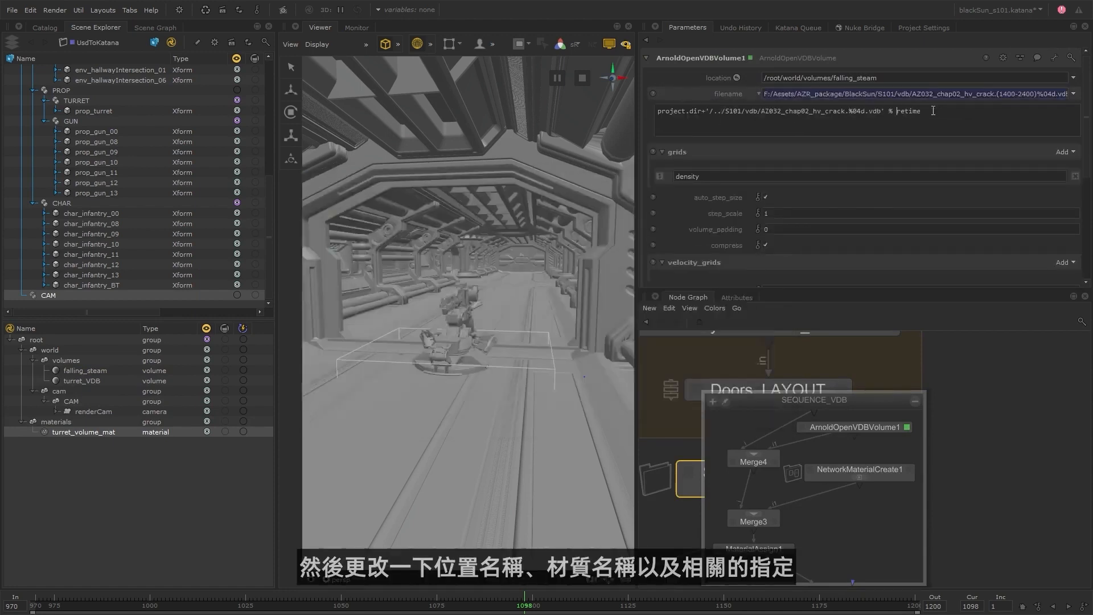
text((frame, 1400, 2400, 'repeat', 'repeat'))
click(985, 452)
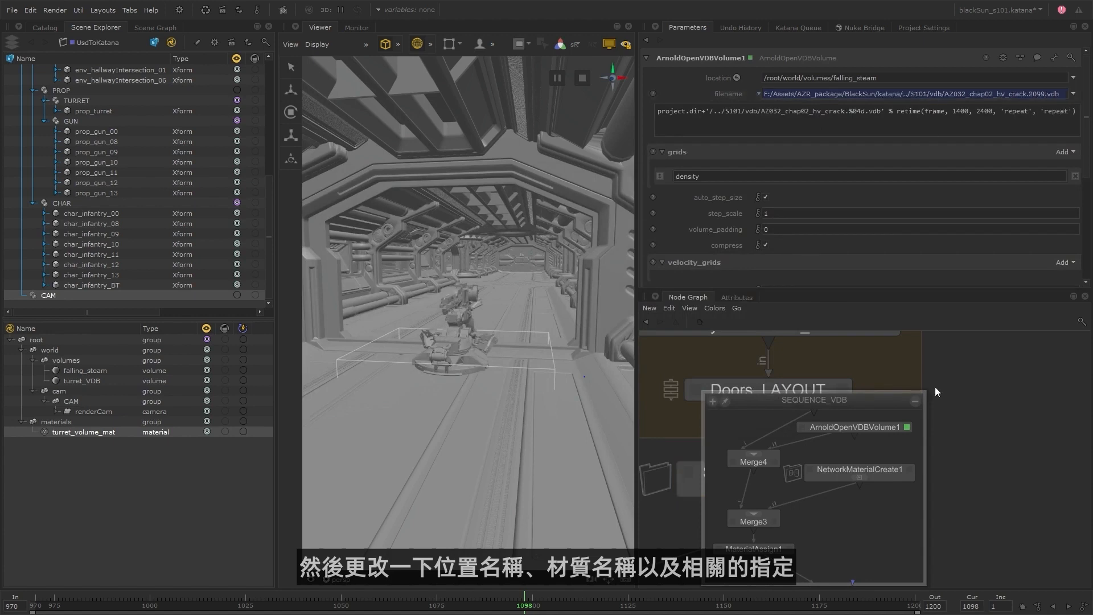
Rename NetworkMaterialCreate1's material as falling_steam_mat.
click(909, 471)
double_click(709, 127)
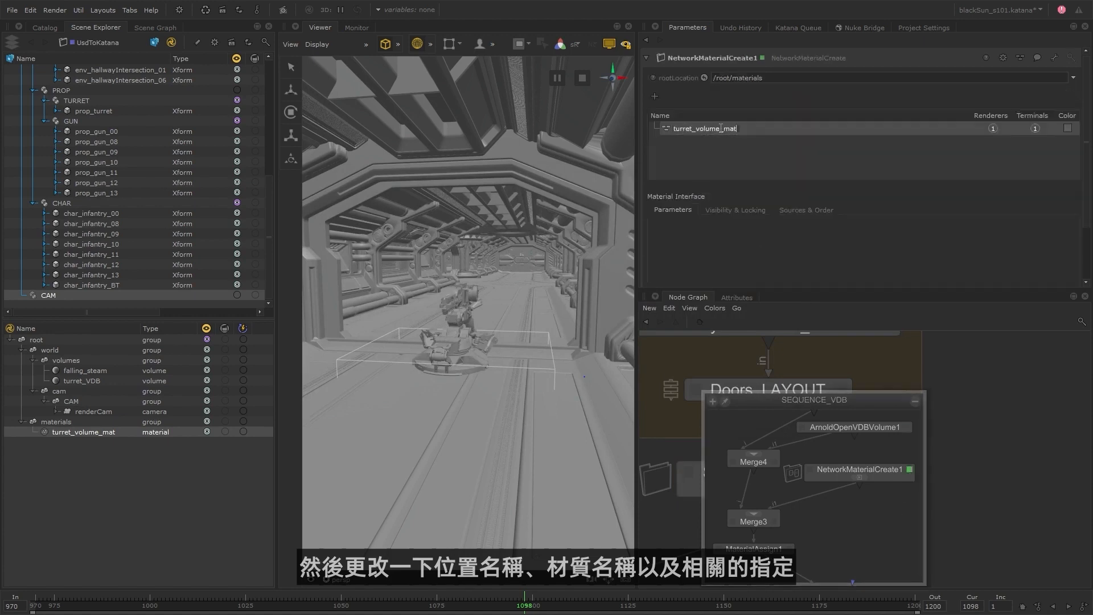
key(shift+Left)
key(shift+Left)
key(shift+Left)
key(shift+Left)
text(fall)
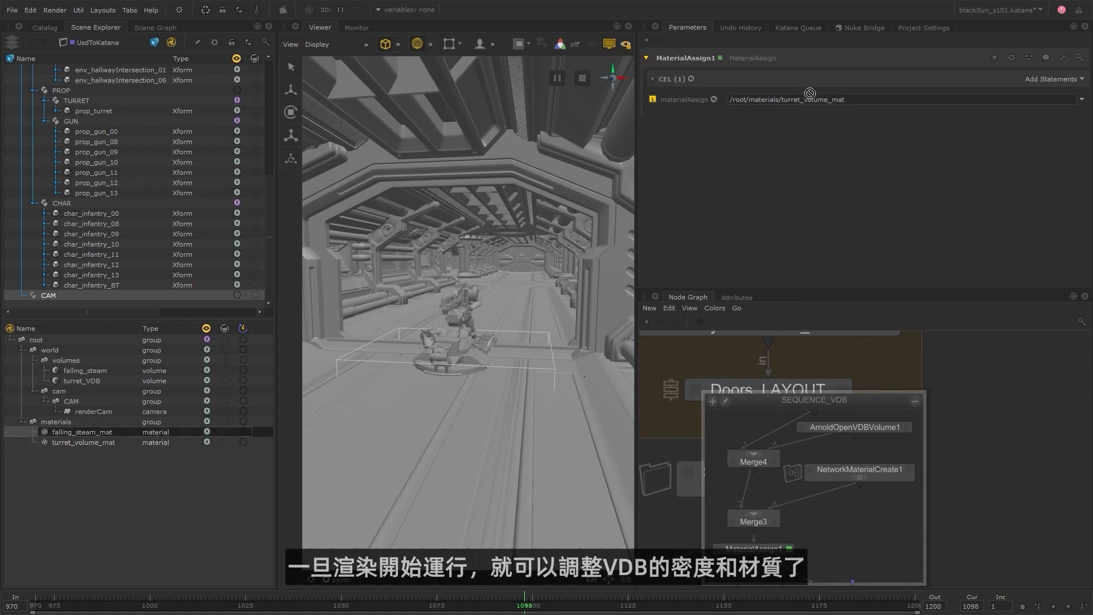
In MaterialAssign1, assign falling_steam_mat to the falling_steam volume and close the SEQUENCE_VDB group.
click(104, 371)
middle_drag(102, 371, 1054, 82)
click(914, 402)
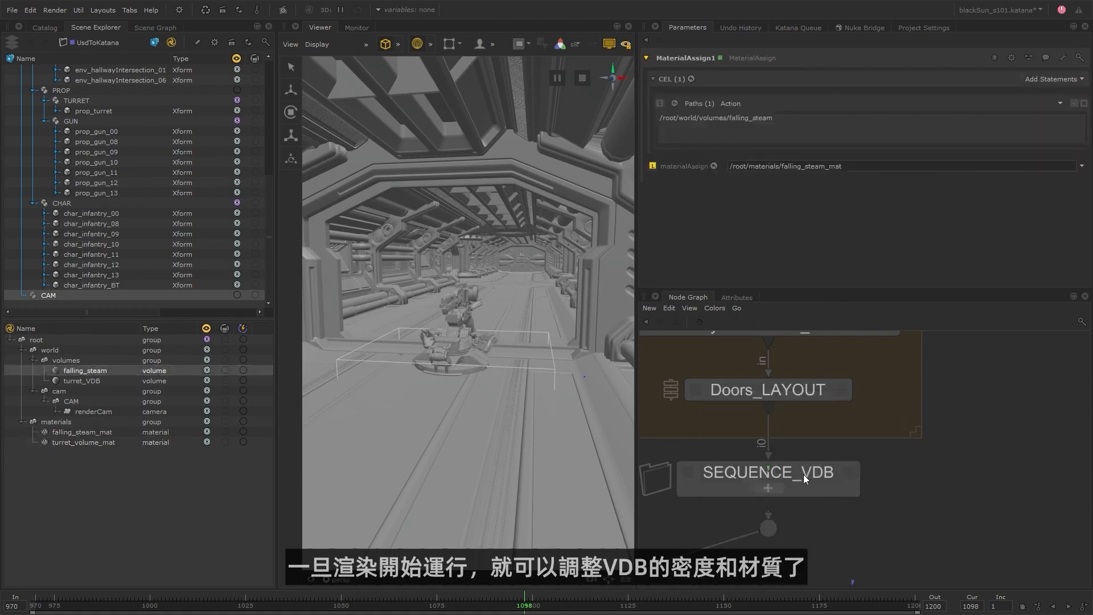
Examine the SEQUENCE_VDB placement in the node graph and the falling_steam volume's bounds within the hallway environment.
scroll(805, 475, down, 6)
middle_drag(790, 566, 803, 490)
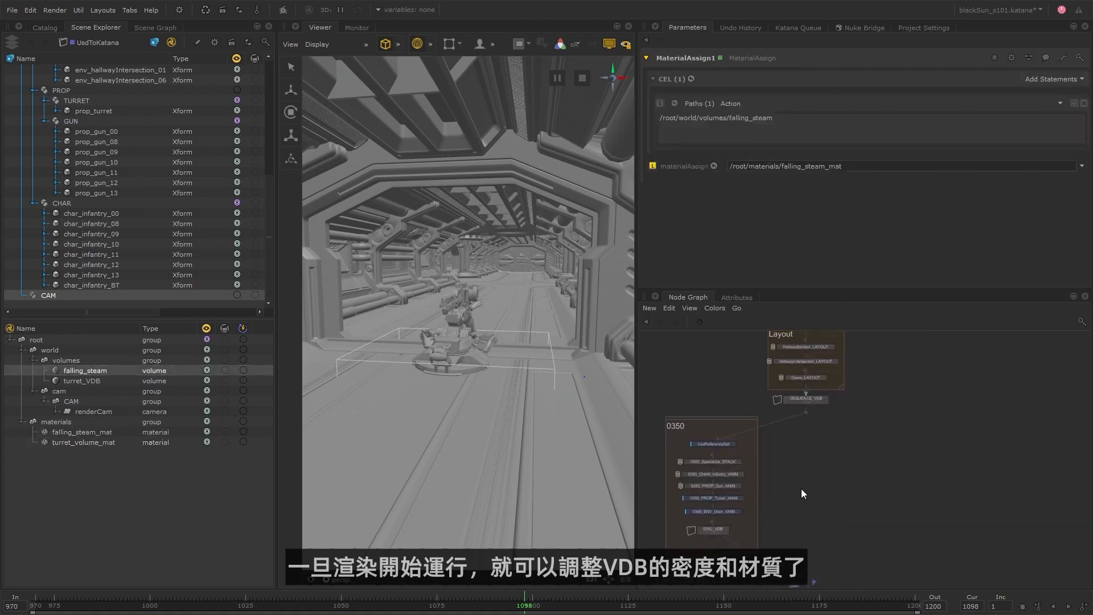
scroll(806, 399, up, 4)
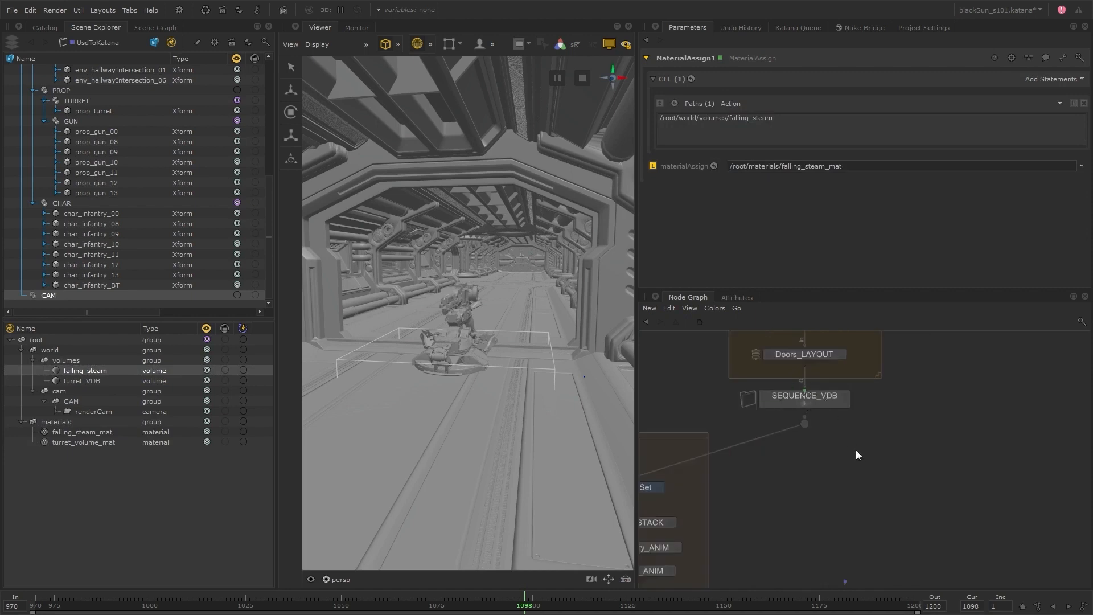
scroll(837, 487, down, 5)
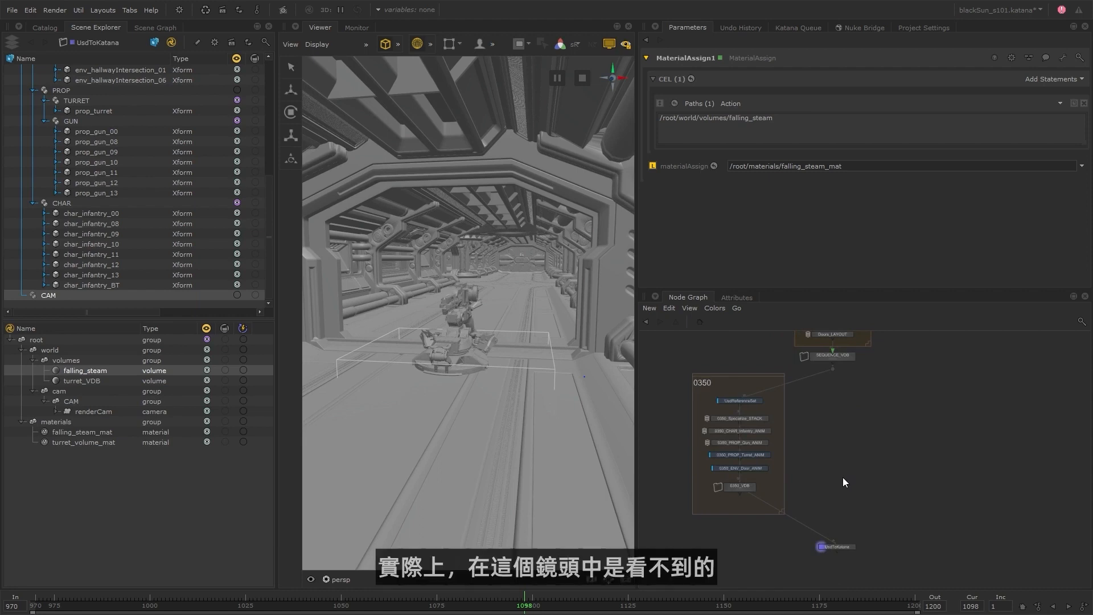
middle_drag(828, 490, 847, 479)
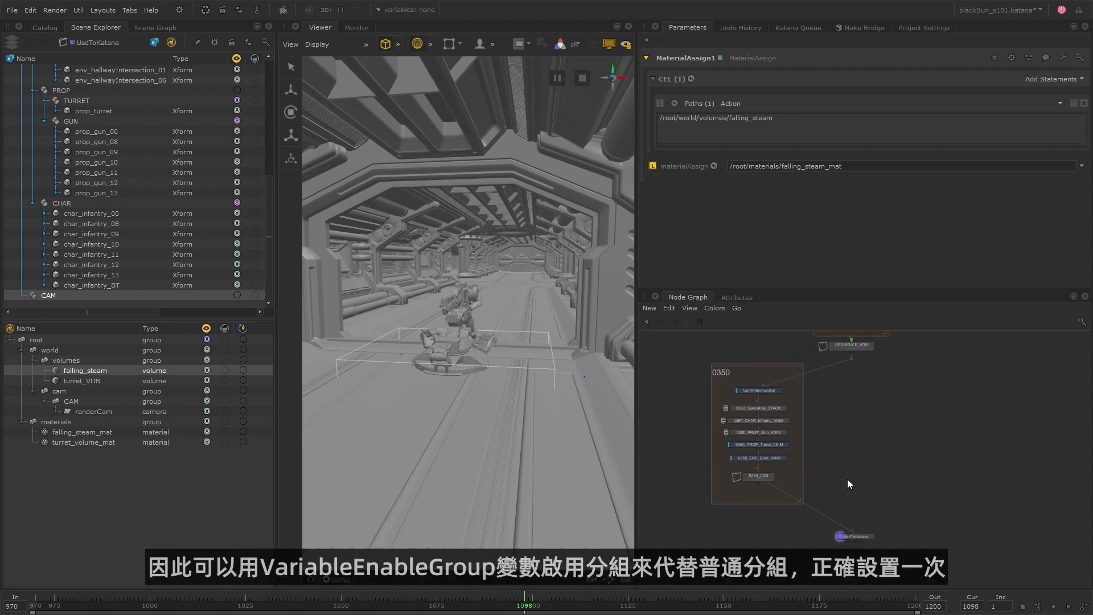
scroll(501, 376, down, 4)
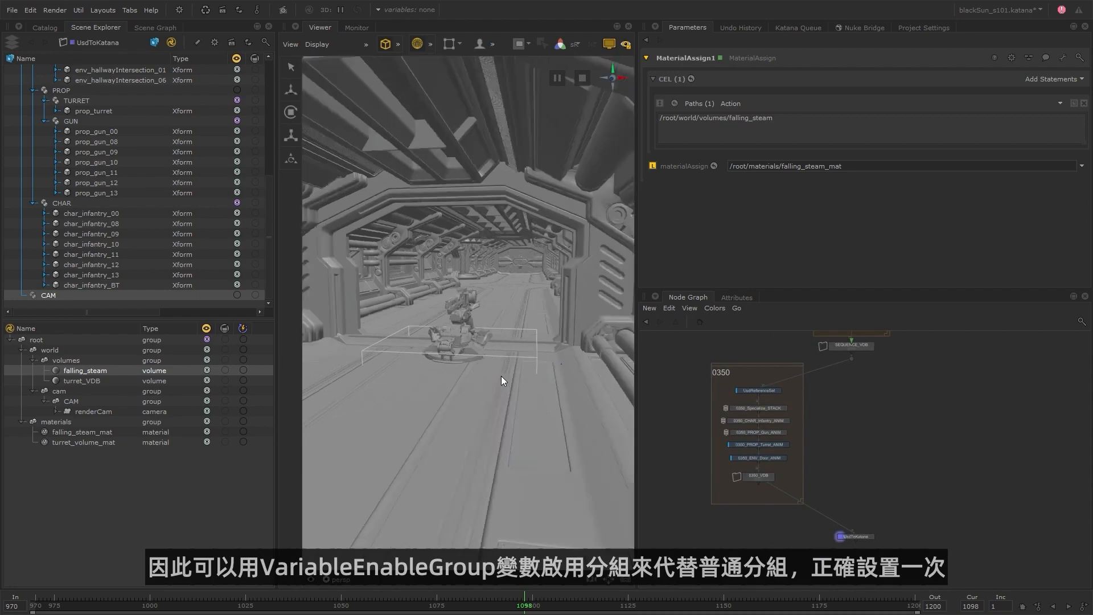
scroll(501, 375, up, 5)
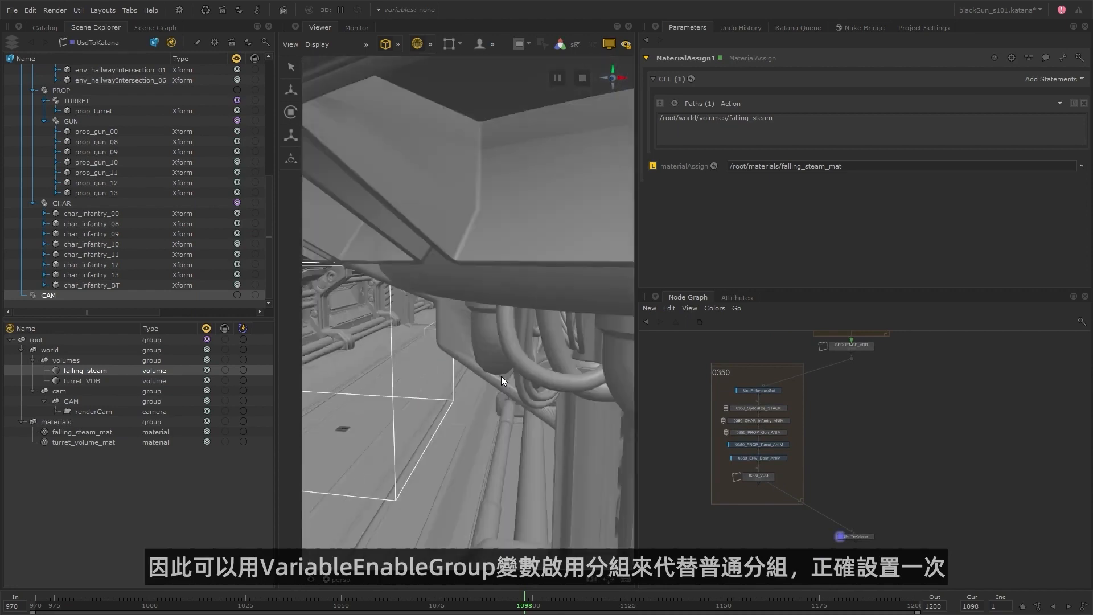
scroll(438, 377, down, 5)
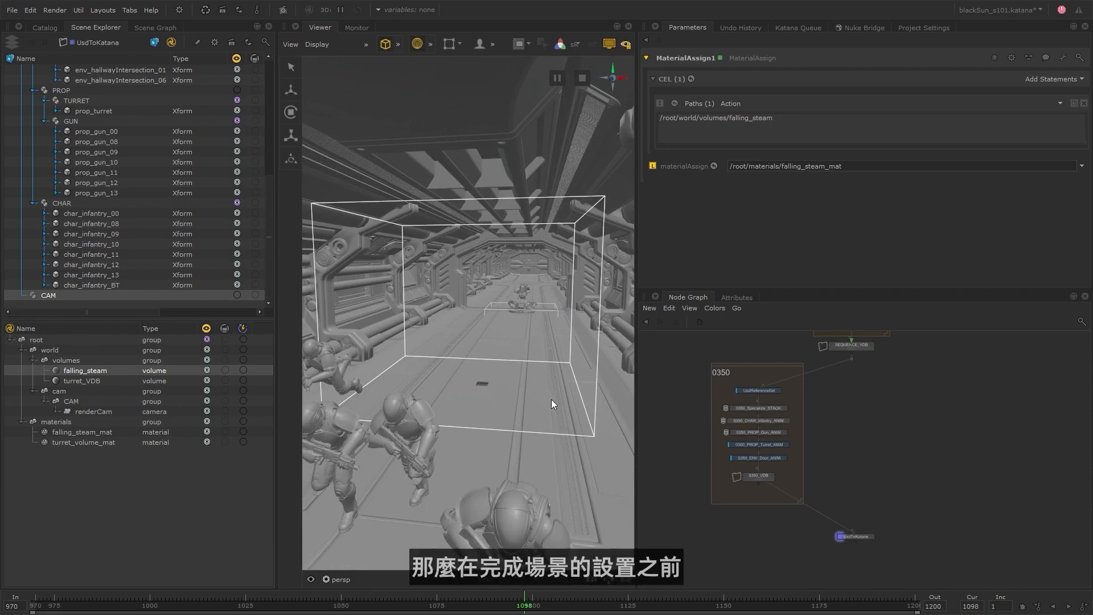
scroll(551, 398, down, 10)
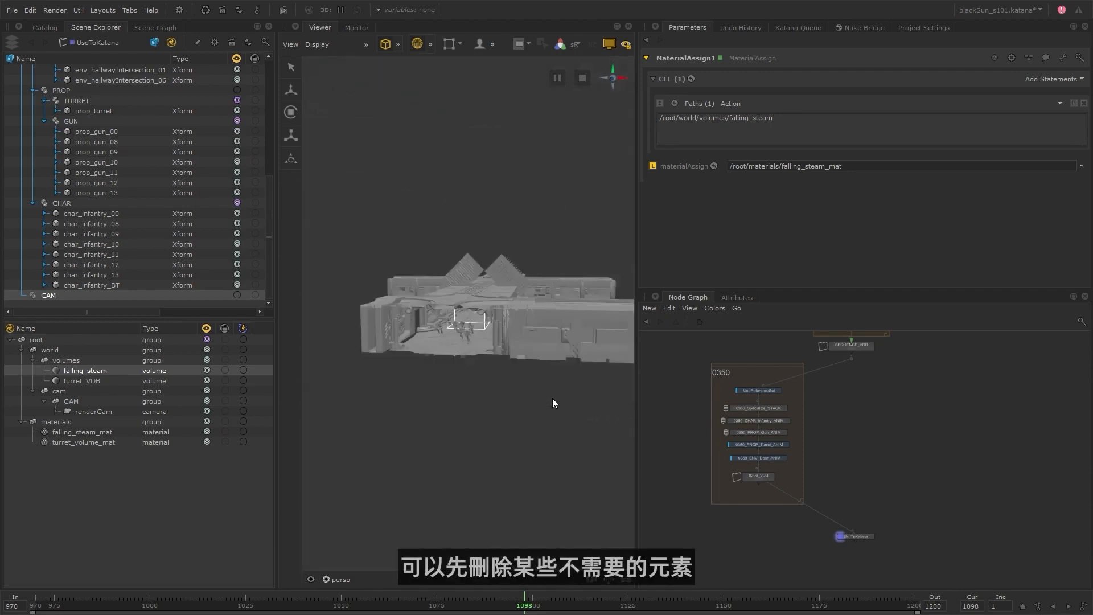
alt+drag(589, 323, 542, 404)
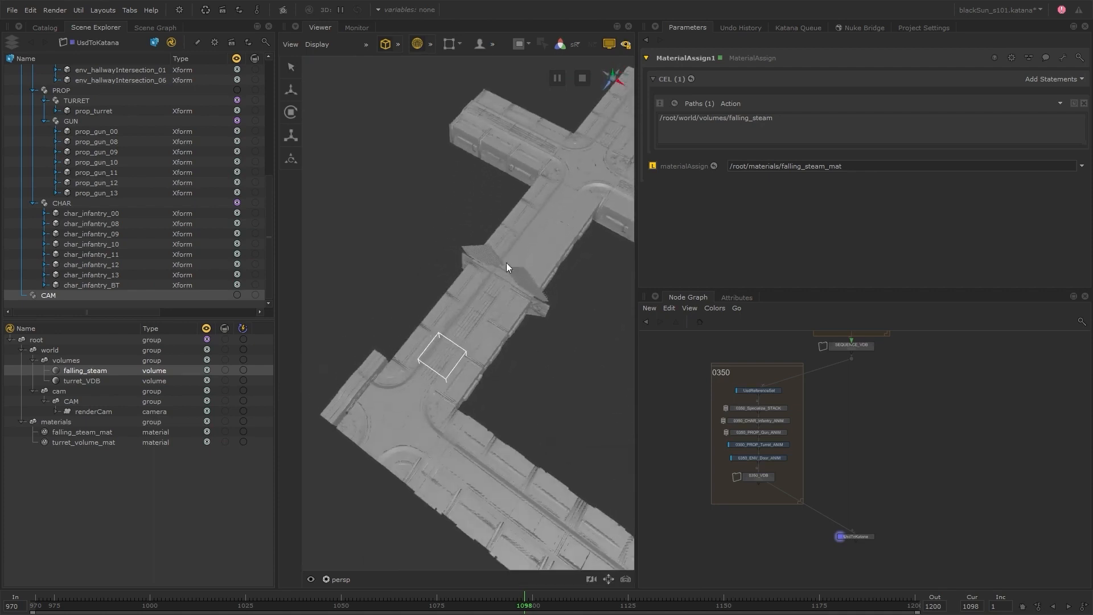
Select the shot's corridor and, separately, the surrounding hallway sections to compare what shot 0350 does and does not need.
alt+drag(476, 359, 544, 303)
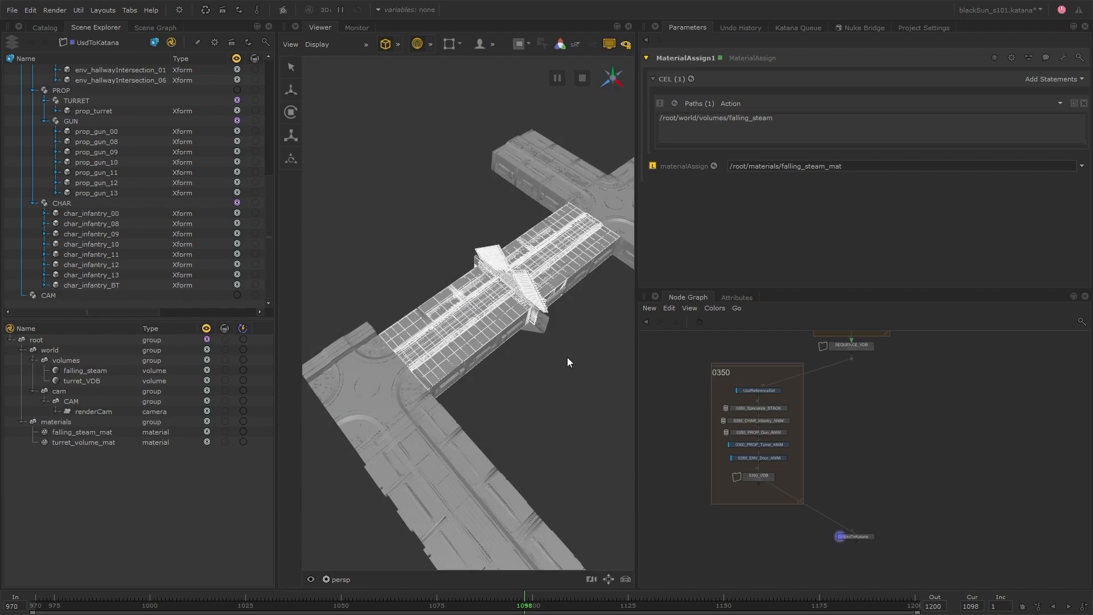
alt+right_drag(567, 358, 475, 367)
alt+middle_drag(550, 346, 491, 320)
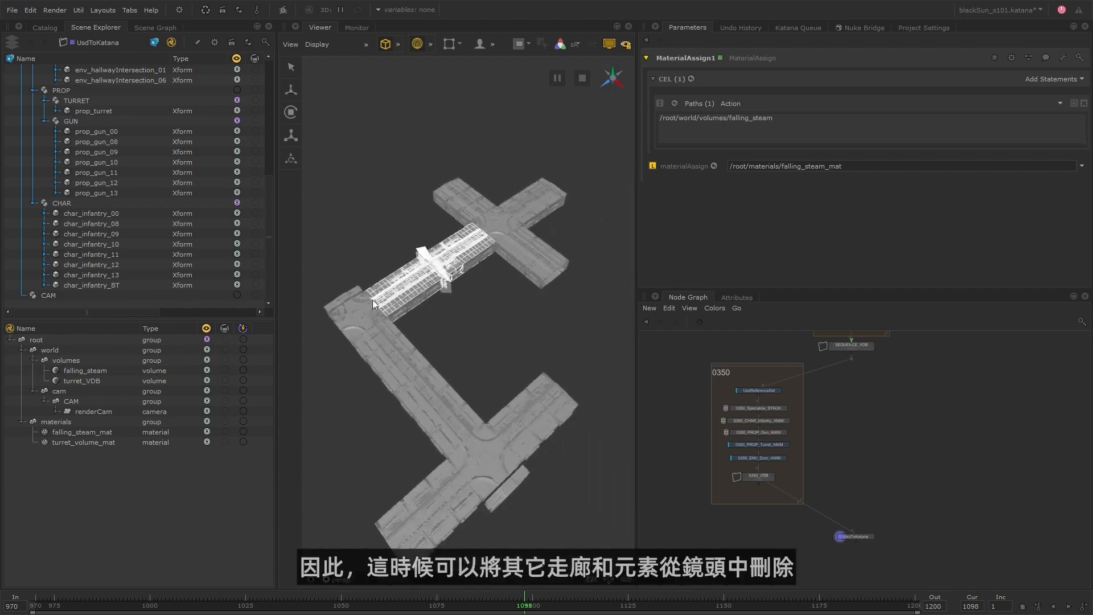
drag(358, 522, 589, 357)
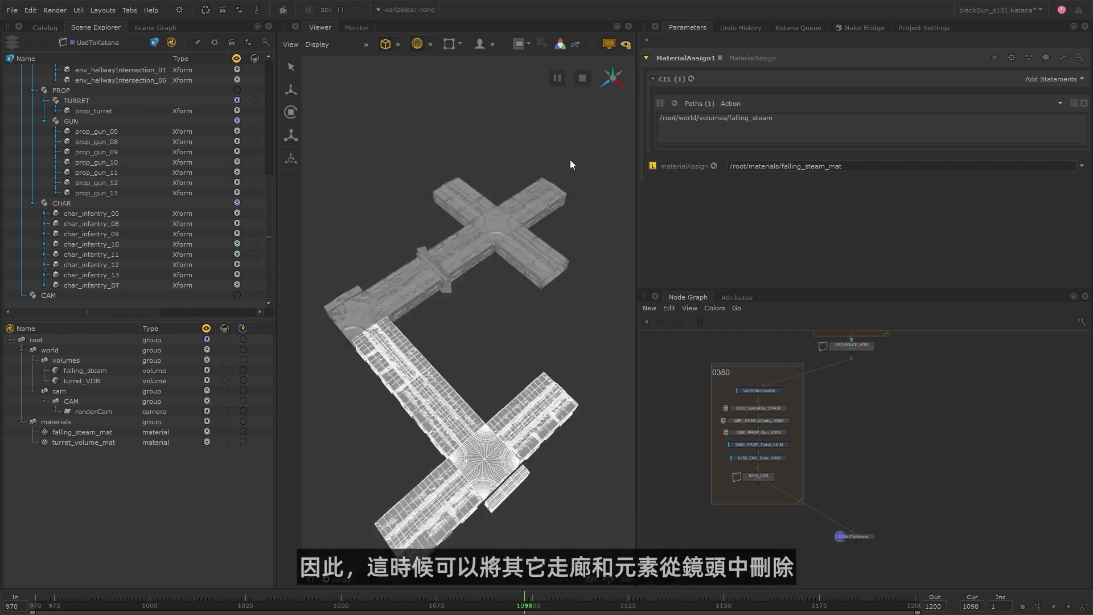
drag(569, 155, 486, 235)
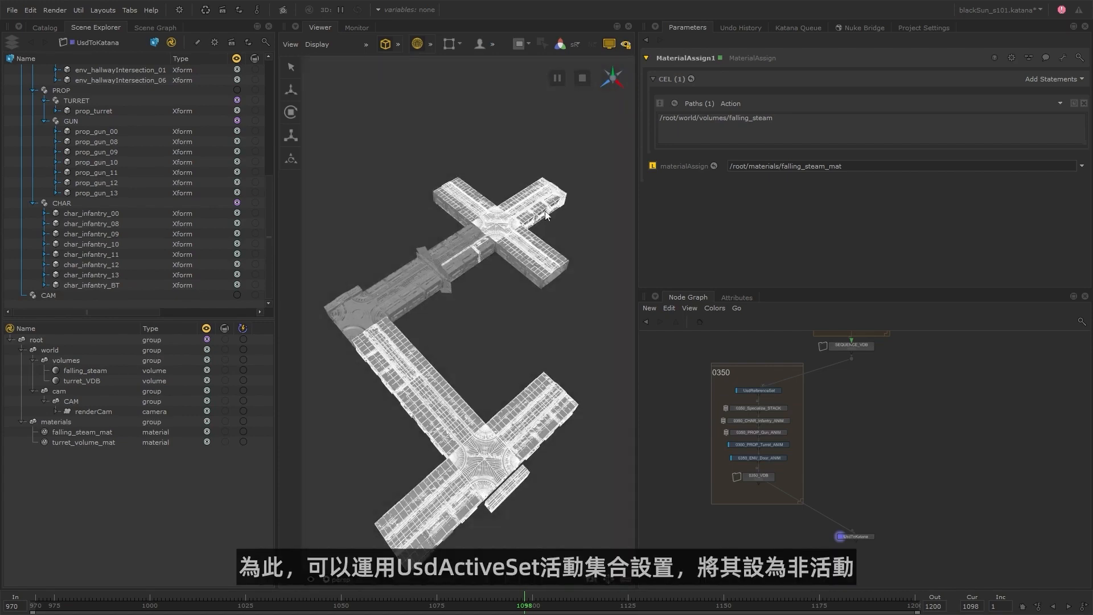
Insert a UsdActiveSet node above UsdReferenceSet in the 0350 shot group and open its parameters for editing.
click(519, 300)
scroll(781, 440, up, 3)
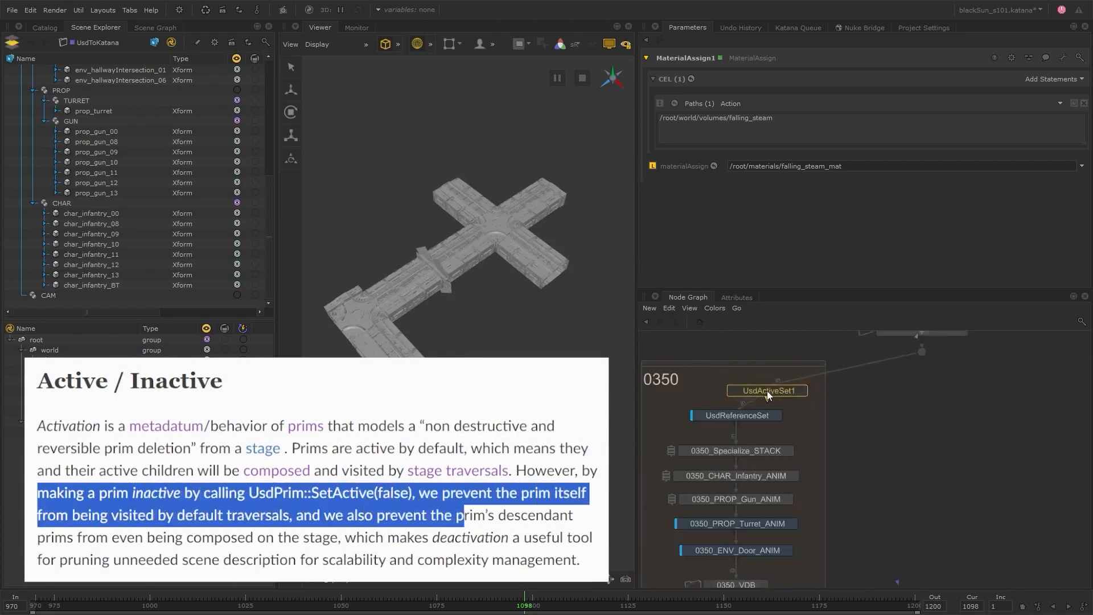
click(736, 393)
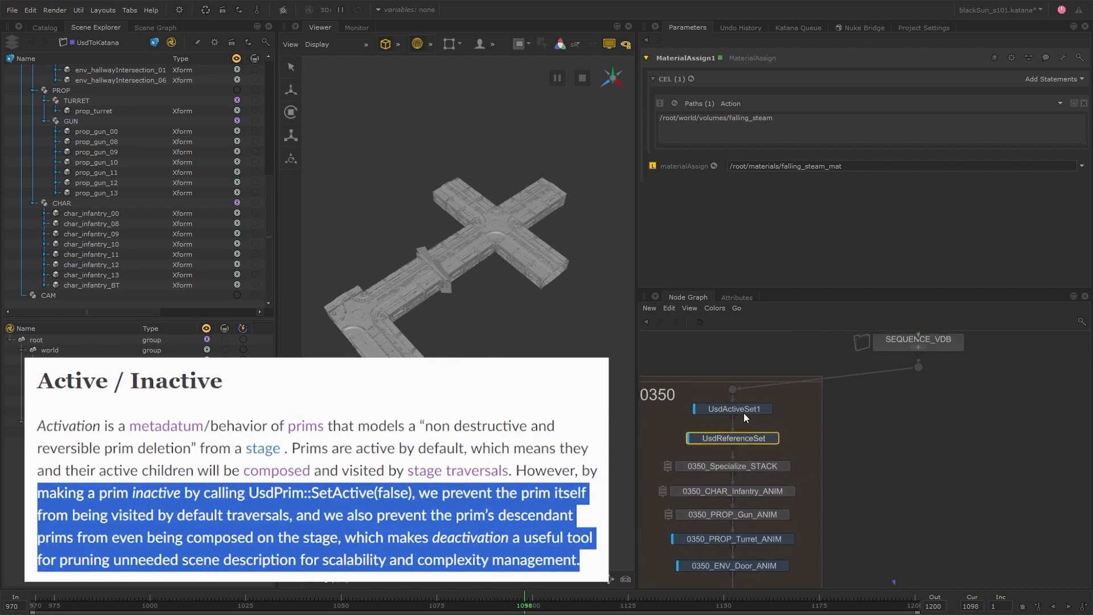
click(767, 409)
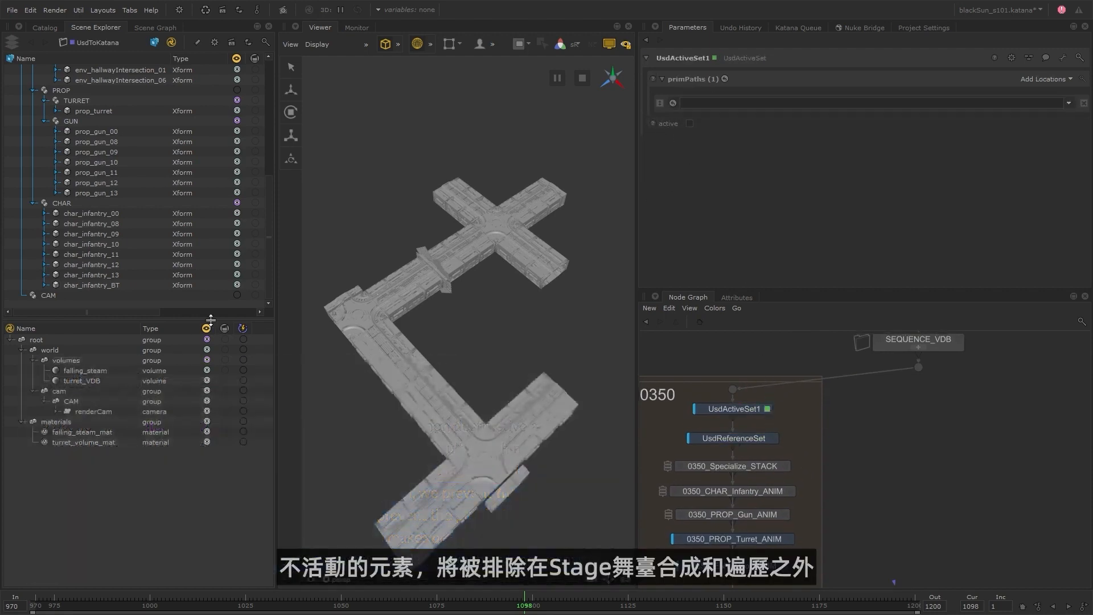
Add the four env_doors02 doors, hallway sections 02 through 18 and all three hallway intersections to UsdActiveSet1's primPaths as inactive prims.
drag(211, 318, 211, 443)
scroll(152, 224, up, 7)
drag(138, 132, 135, 162)
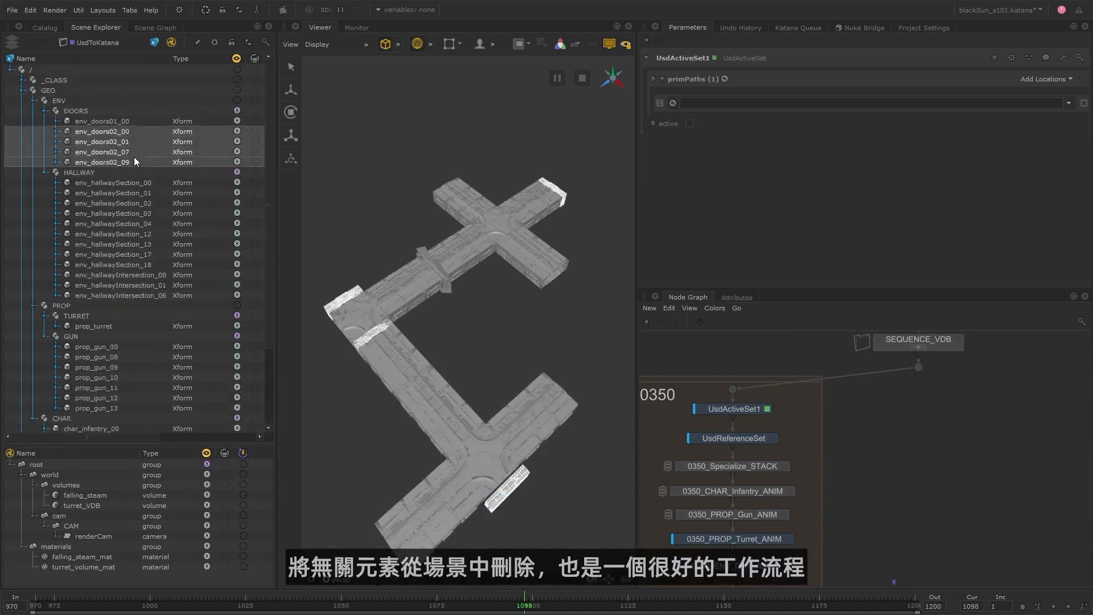
ctrl+drag(161, 275, 162, 296)
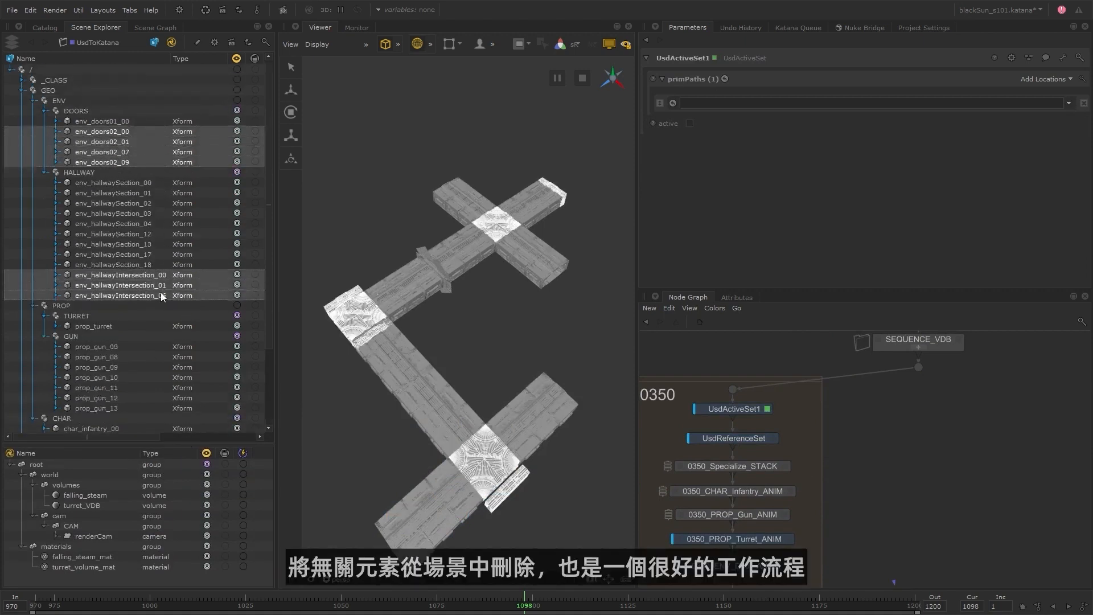
ctrl+drag(153, 203, 152, 265)
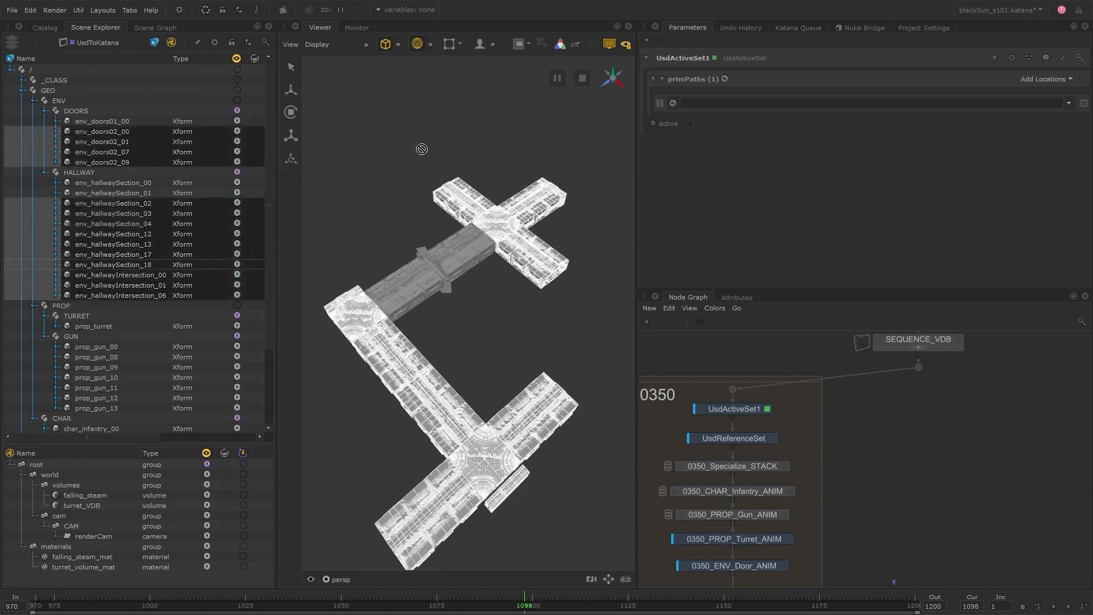
click(1050, 83)
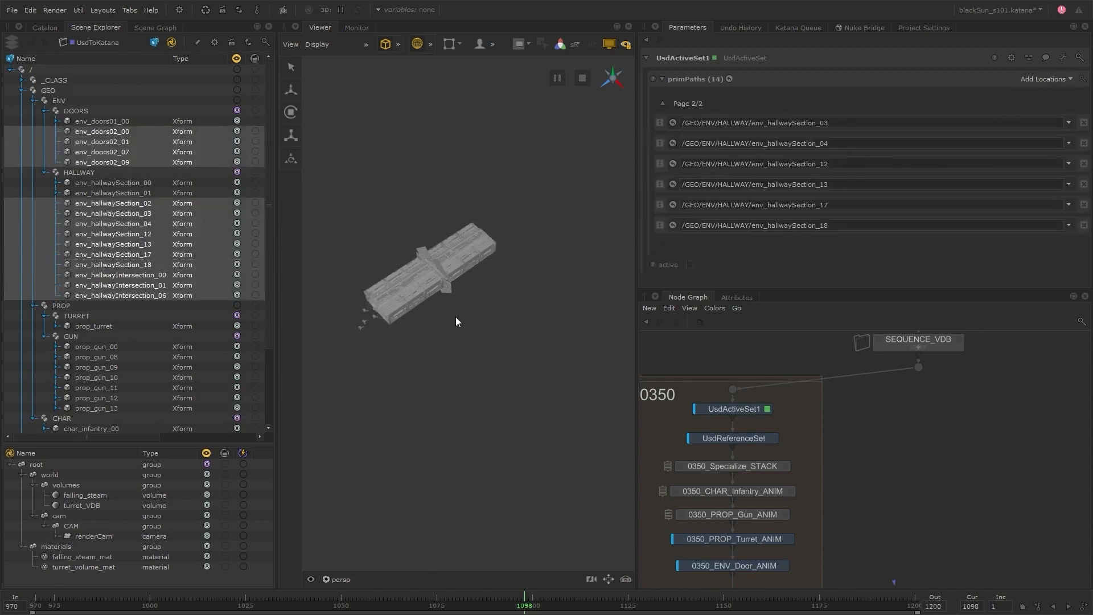
Examine the remaining corridor section and characters from a closer angle in the viewer and scrub the timeline to frame 1162.
alt+drag(456, 317, 504, 306)
alt+right_drag(504, 306, 495, 301)
alt+middle_drag(495, 302, 585, 322)
alt+drag(585, 322, 523, 327)
click(455, 421)
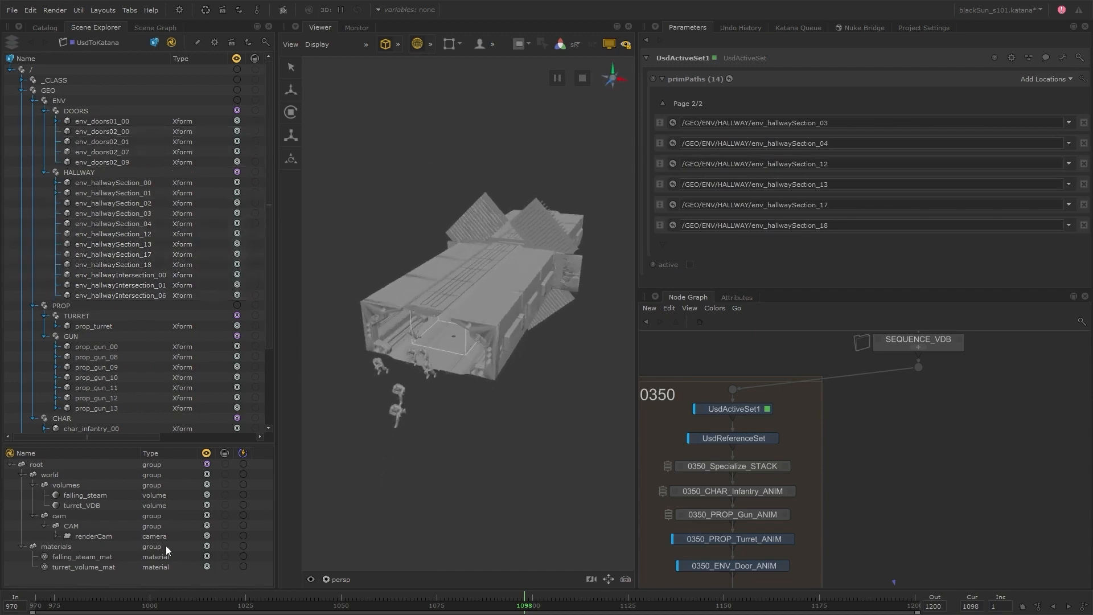
middle_drag(104, 537, 443, 473)
mouse_move(323, 606)
mouse_down()
mouse_move(118, 606)
mouse_move(768, 607)
mouse_up()
click(326, 578)
click(333, 513)
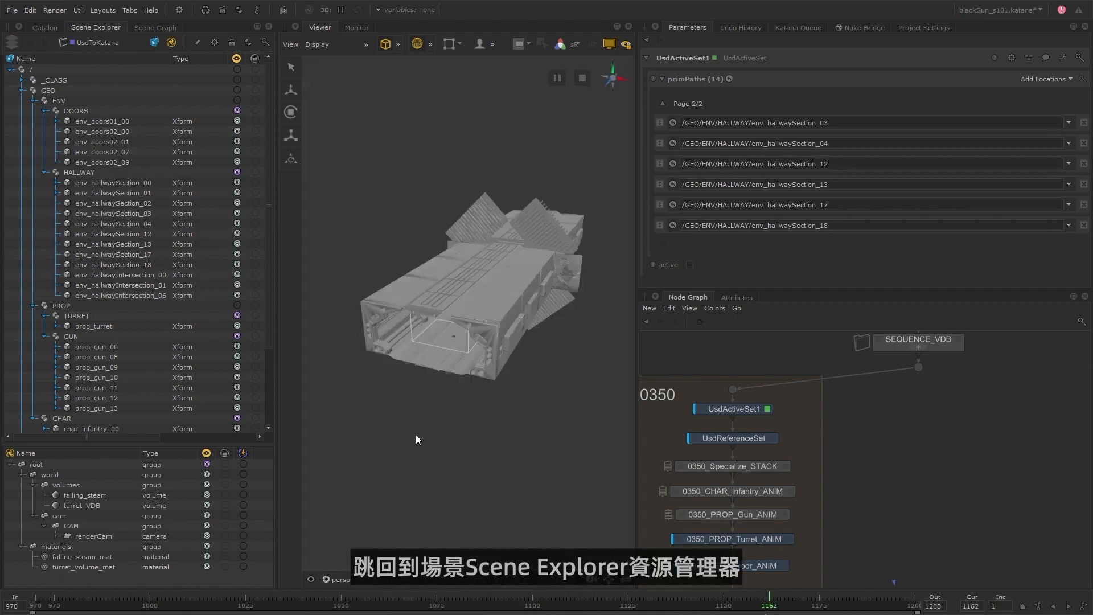
Widen the Scene Explorer to expose the load and activation columns, and temporarily disable UsdActiveSet1 to restore the full hallway layout.
drag(277, 322, 343, 314)
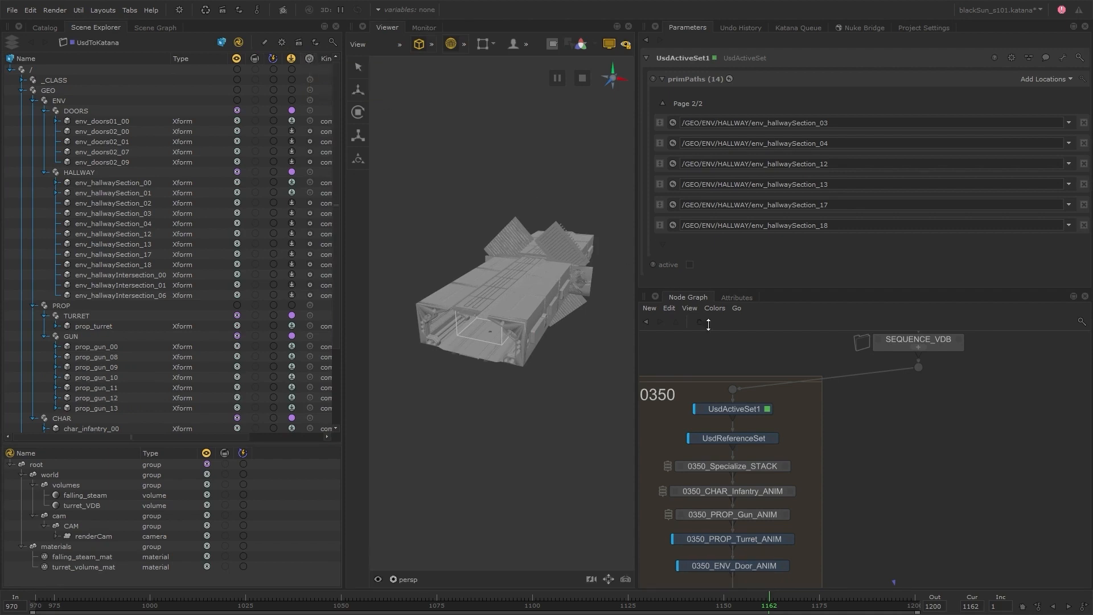
click(737, 410)
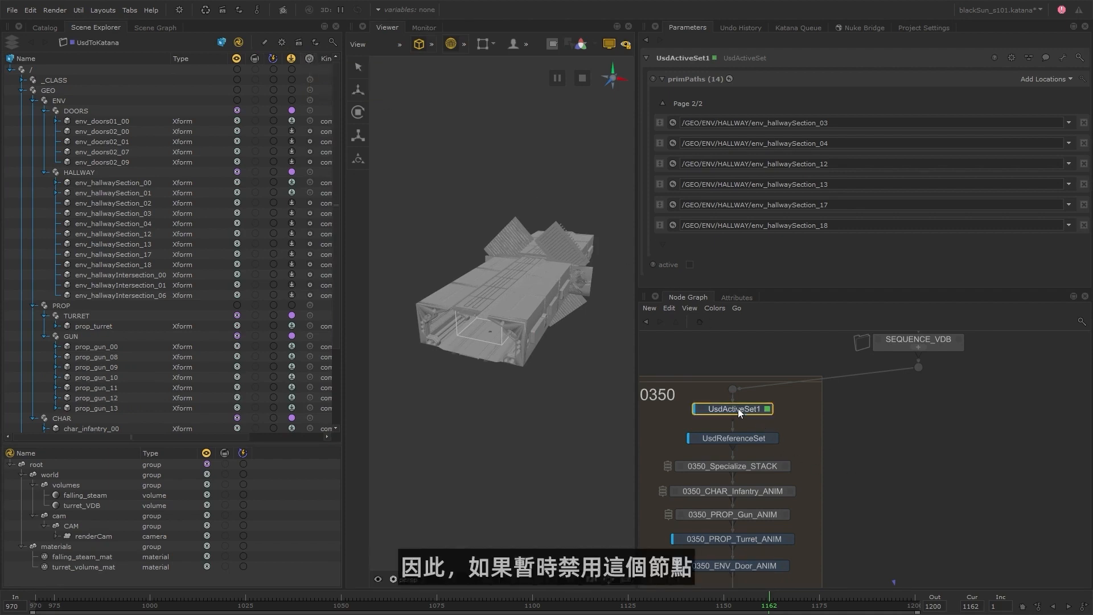
key(d)
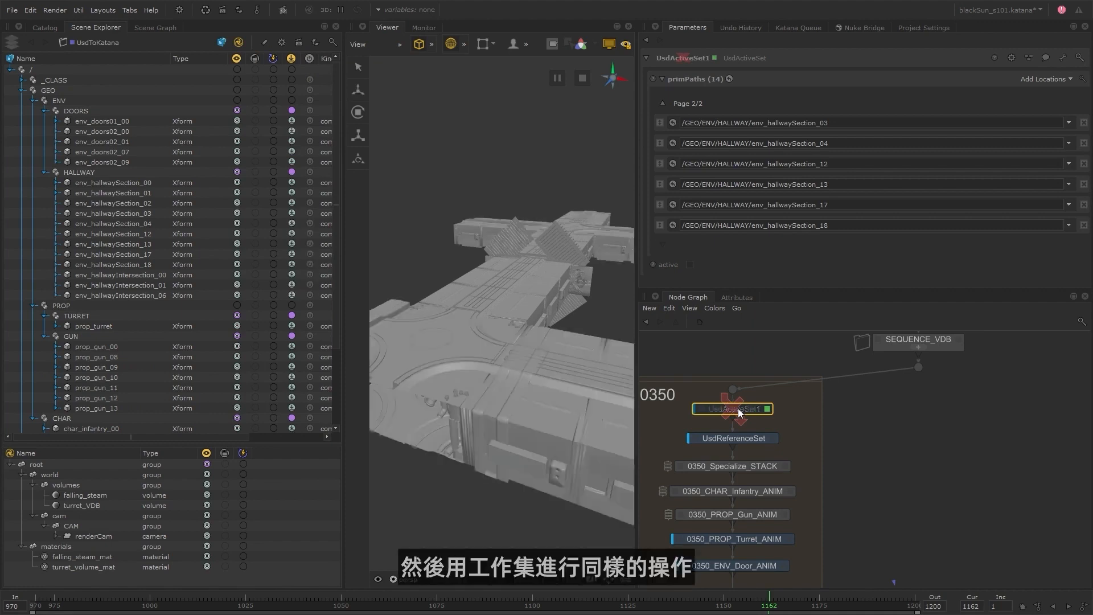
scroll(582, 318, down, 5)
alt+drag(582, 317, 548, 316)
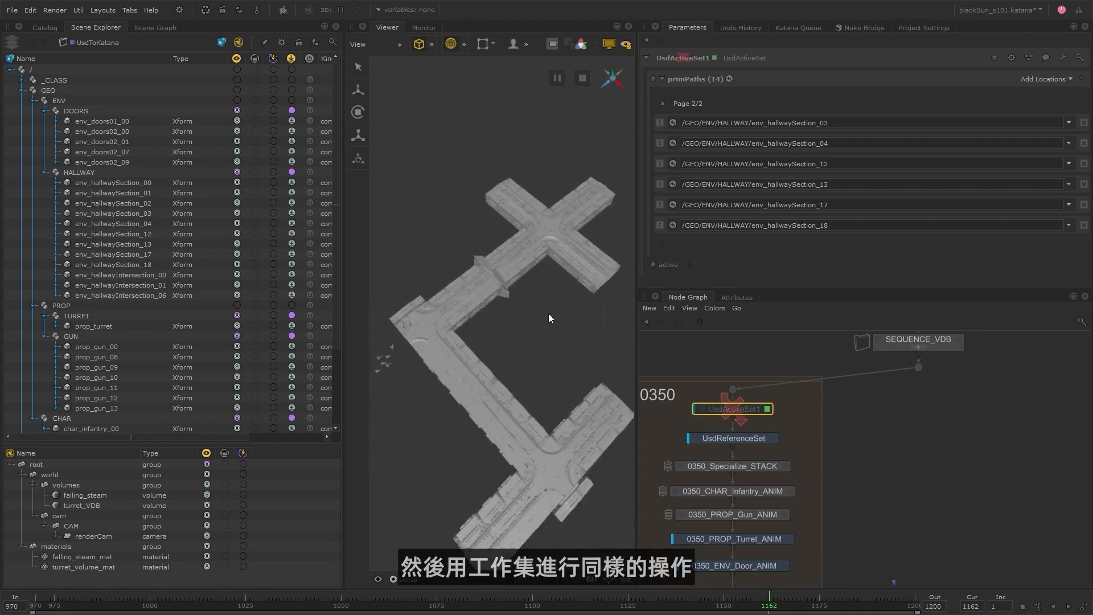
Set the DOORS and HALLWAY groups to Inactive in the Scene Explorer's activation working set.
right_click(310, 110)
click(387, 129)
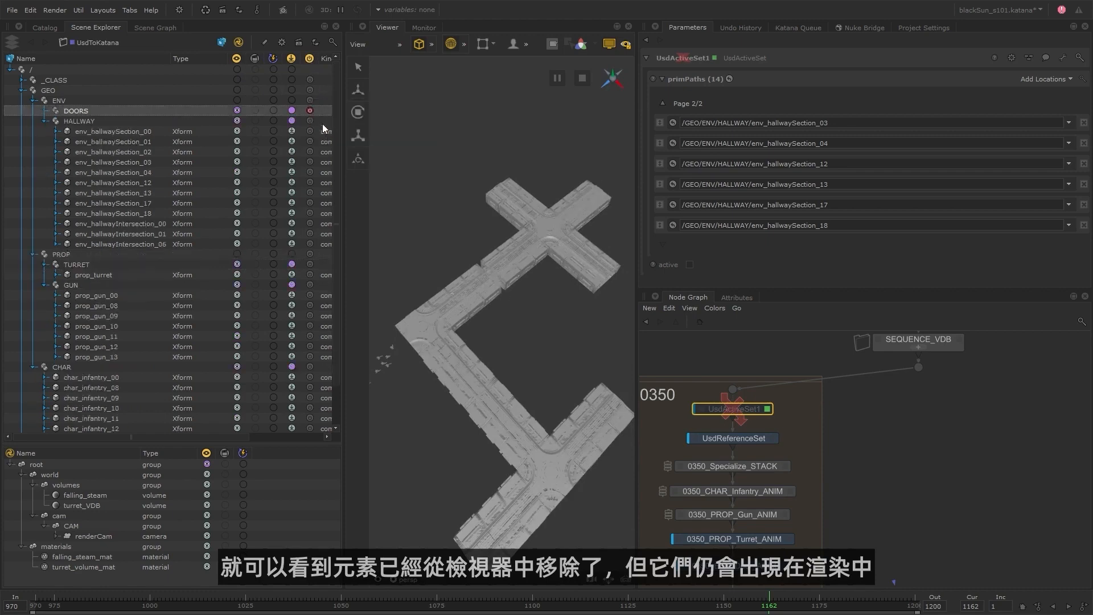
right_click(310, 121)
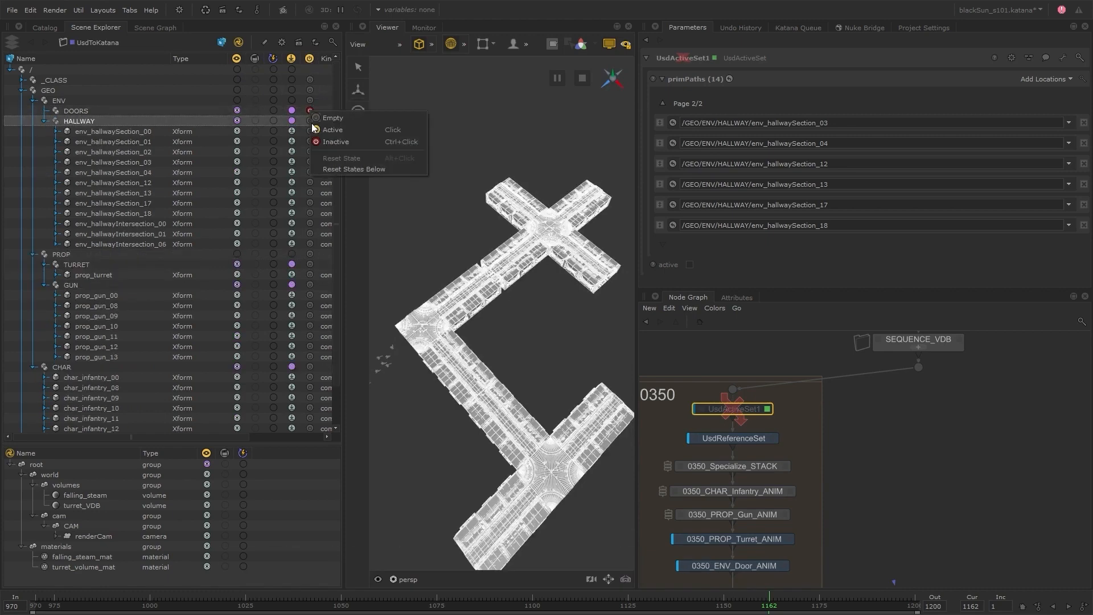
click(376, 141)
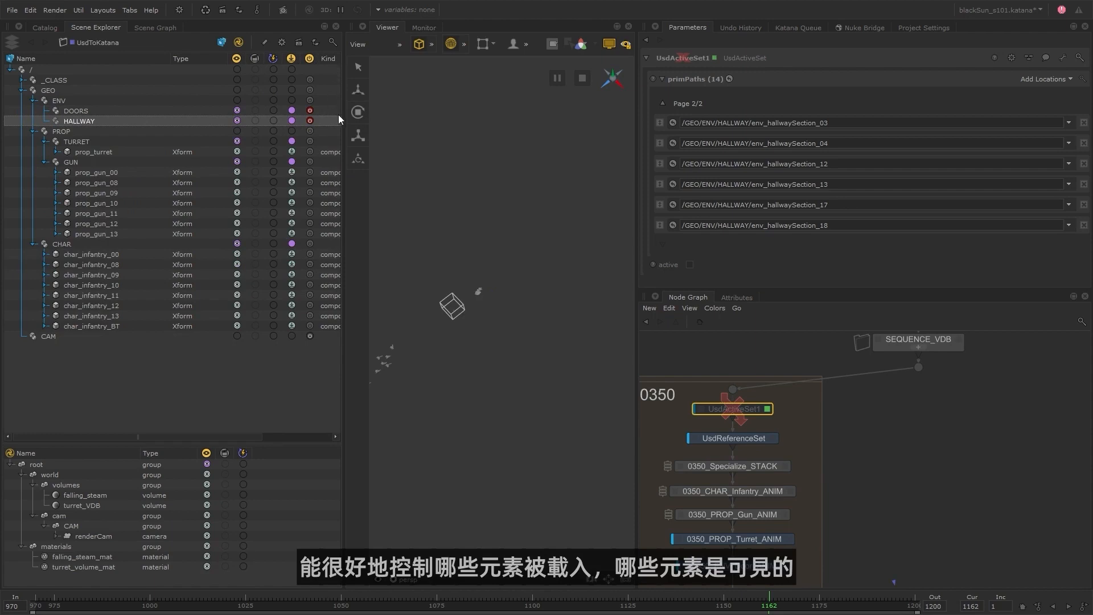
Set the DOORS group back to Active in the activation working set, but make env_doors01_00 Inactive.
right_click(309, 110)
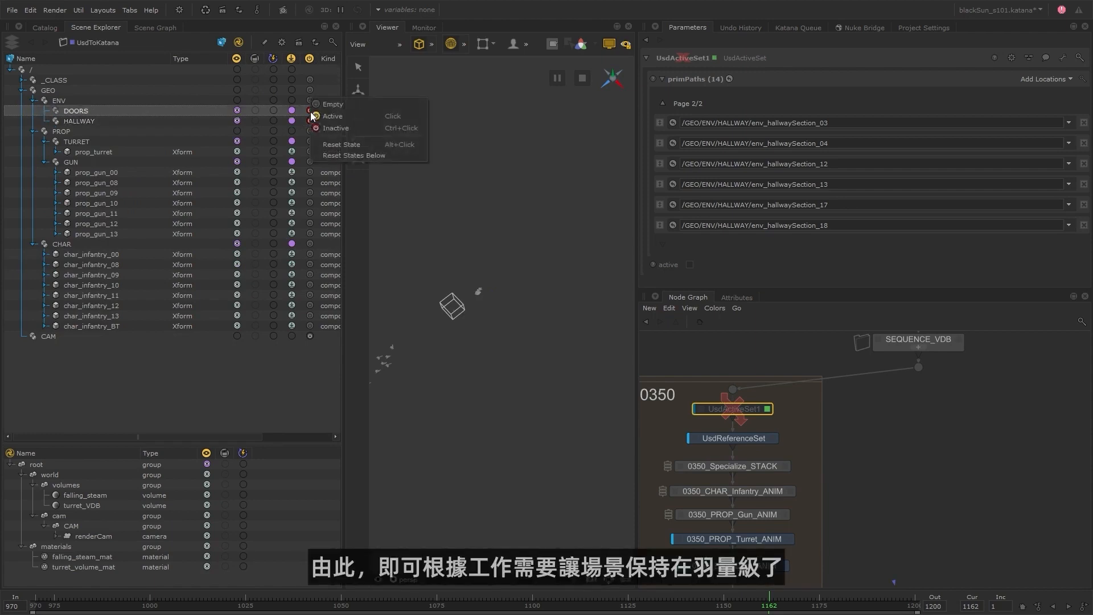
click(320, 116)
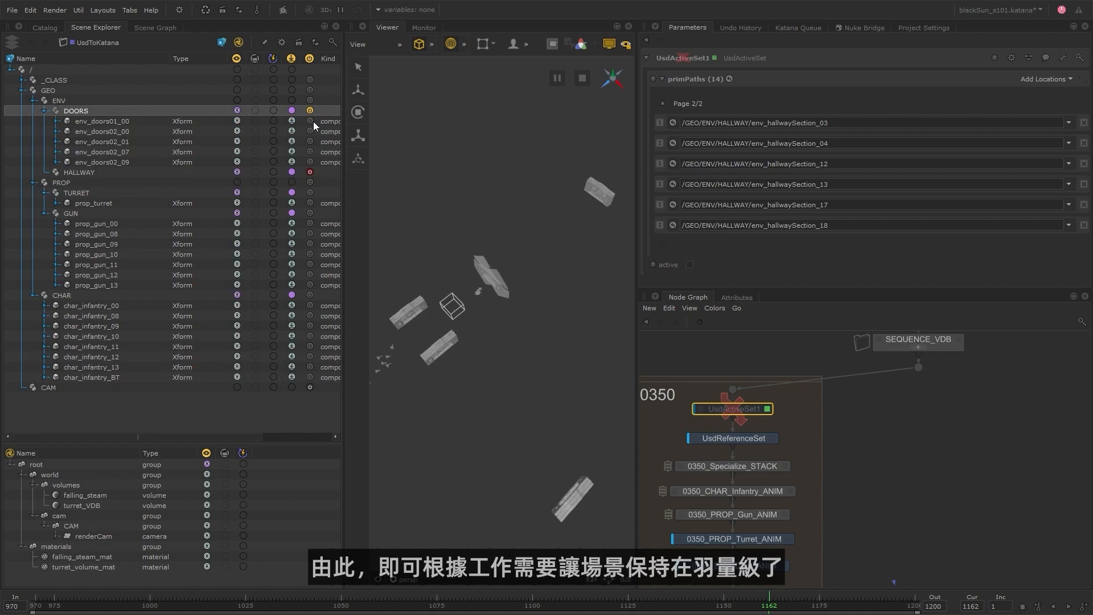
right_click(311, 120)
click(330, 140)
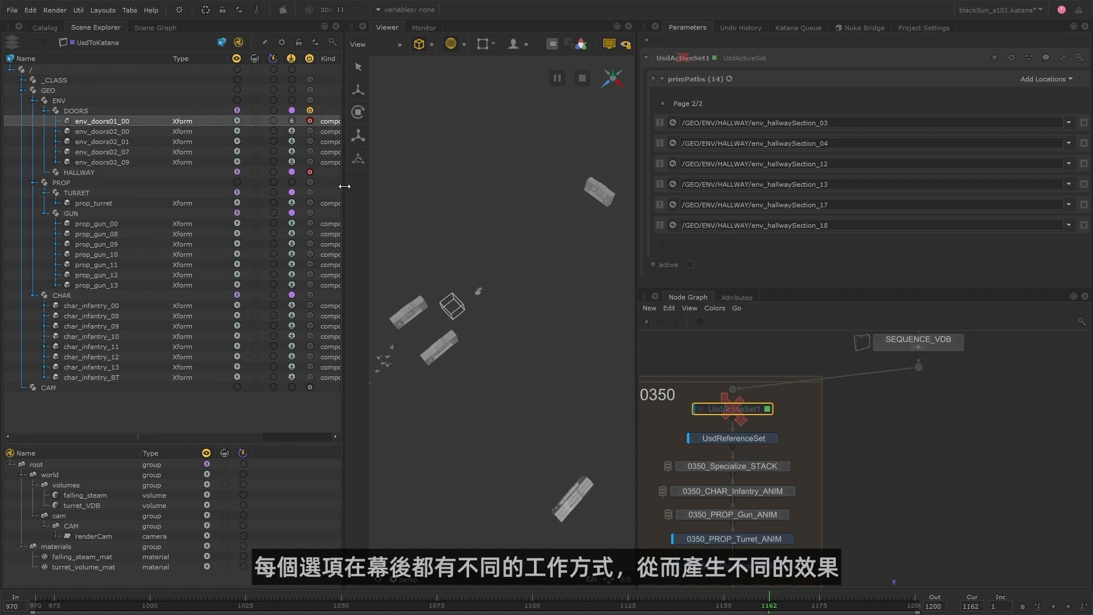
Turn off the viewer visibility working set and set env_doors02_00 and env_doors02_01 to Active in the activation working set.
click(240, 59)
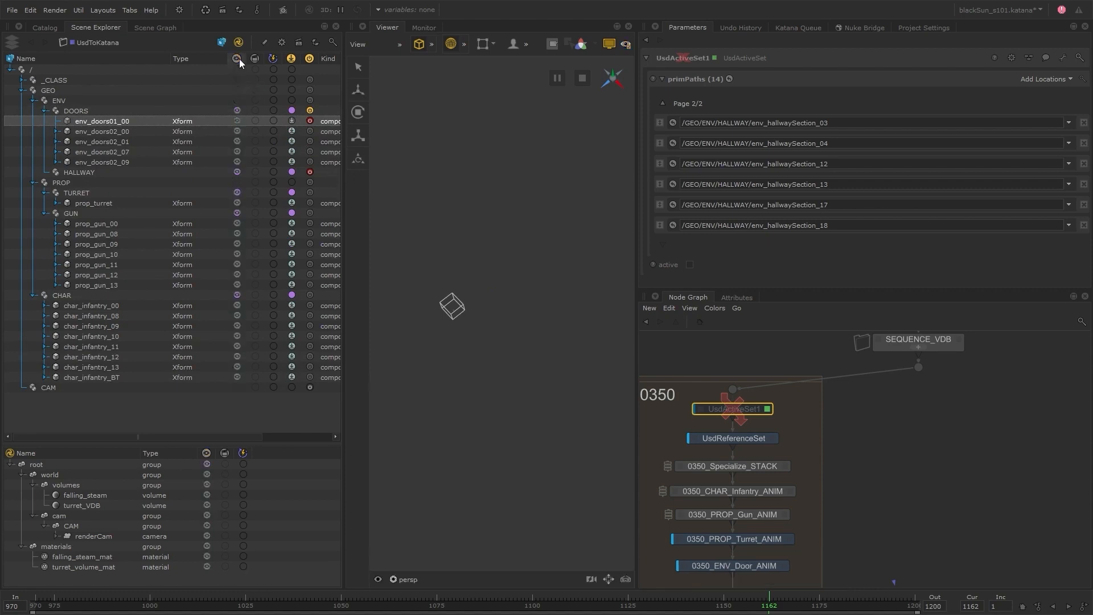
right_click(311, 130)
click(333, 135)
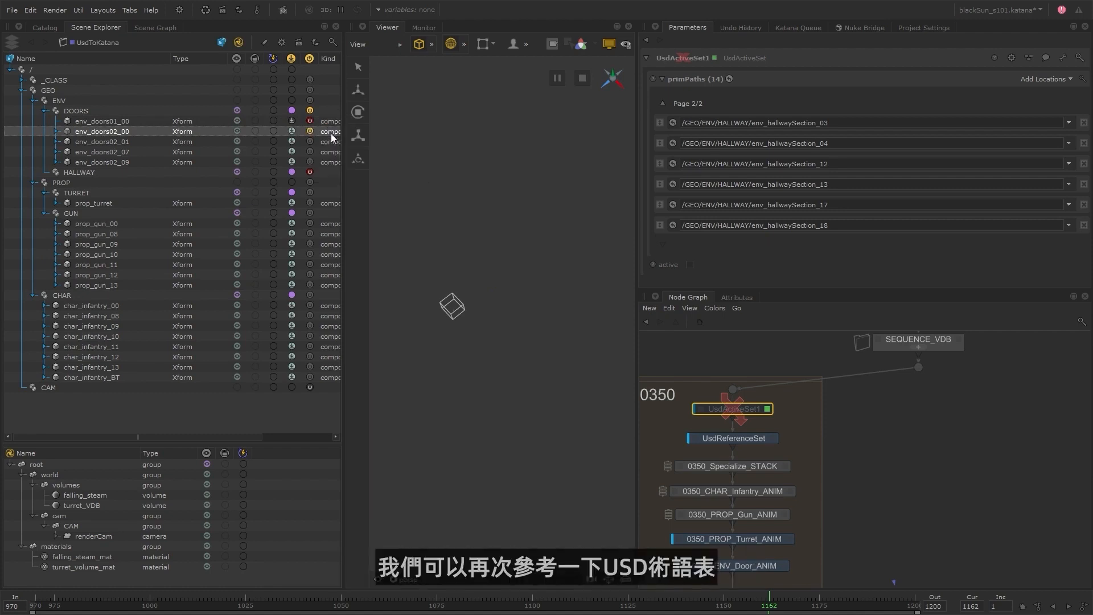
right_click(311, 142)
click(333, 149)
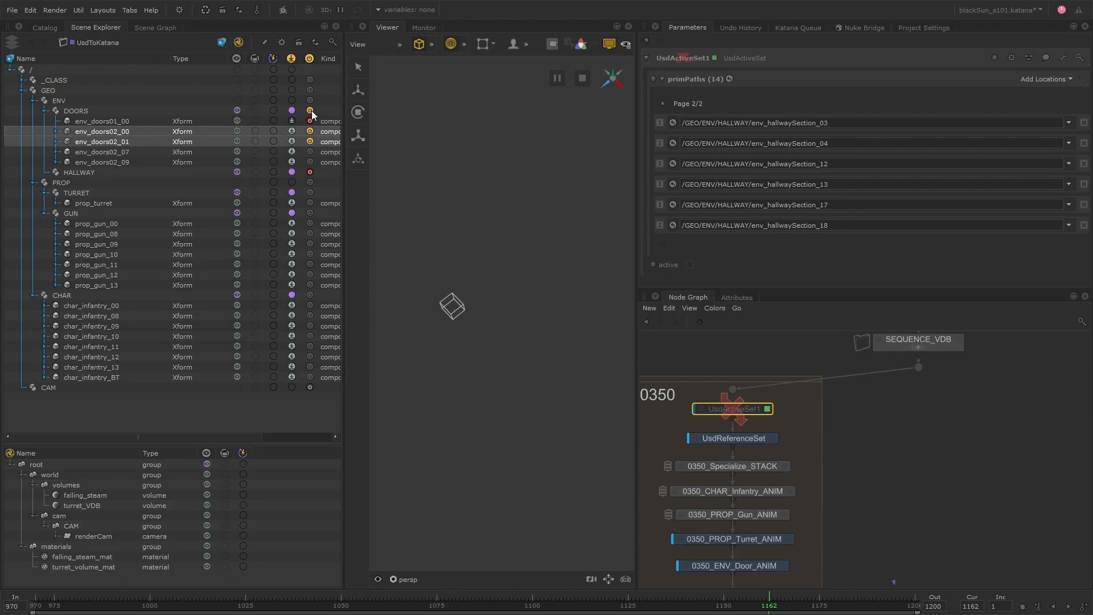
Turn off the activation working set, turn viewer visibility back on, and re-enable the UsdActiveSet1 node.
click(309, 59)
click(238, 60)
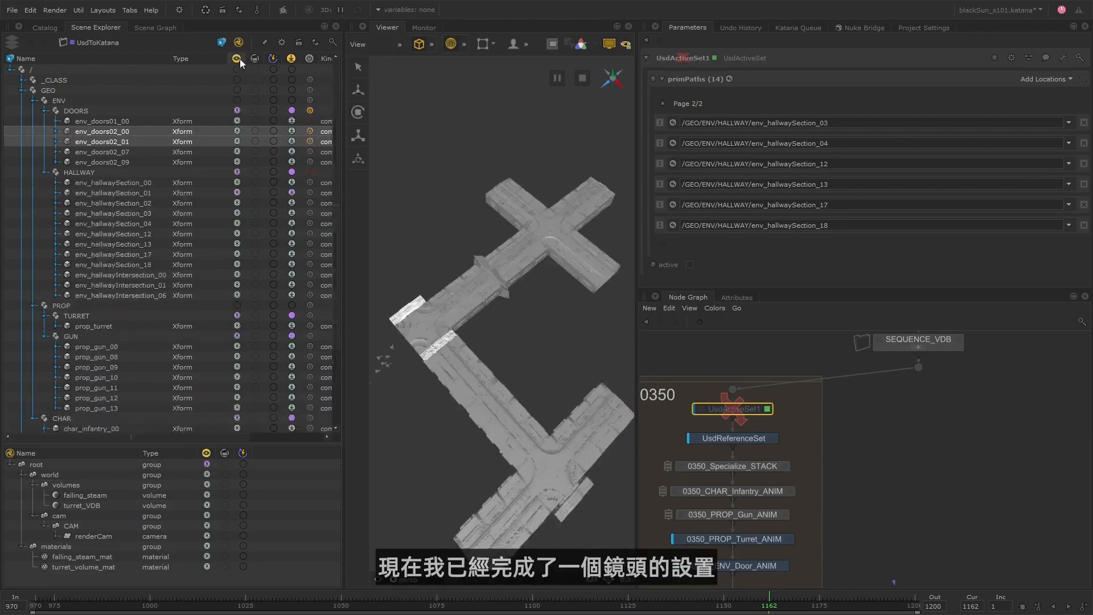
click(518, 364)
key(d)
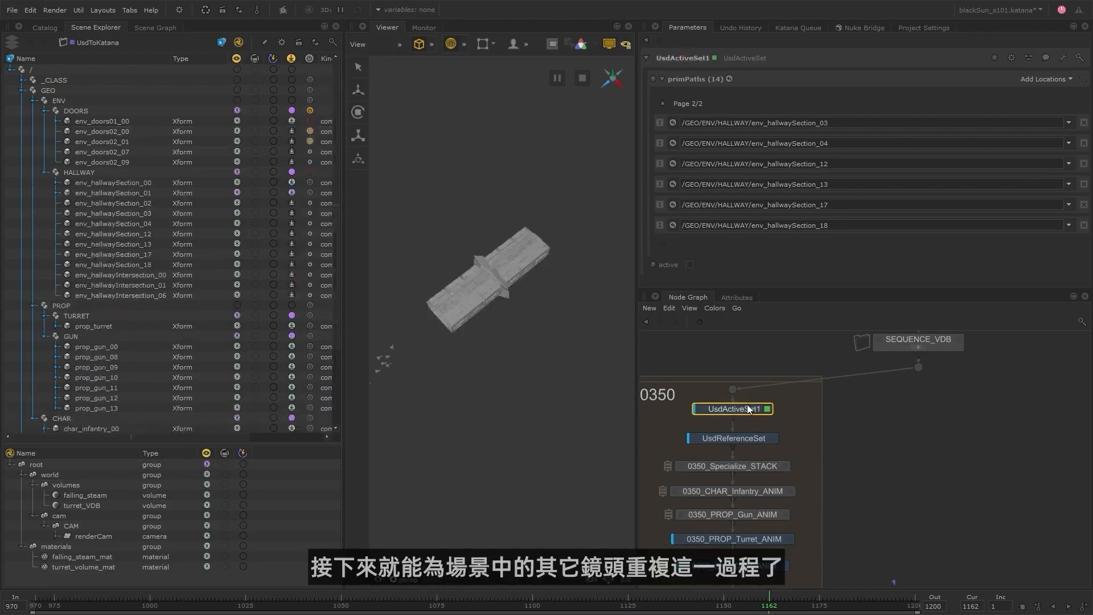
Go to frame 1045 and rename UsdActiveSet1 as 0350_UsdActiveSet.
click(321, 601)
scroll(746, 420, down, 4)
scroll(742, 416, up, 4)
double_click(746, 412)
text(0350_UsdActiveSet)
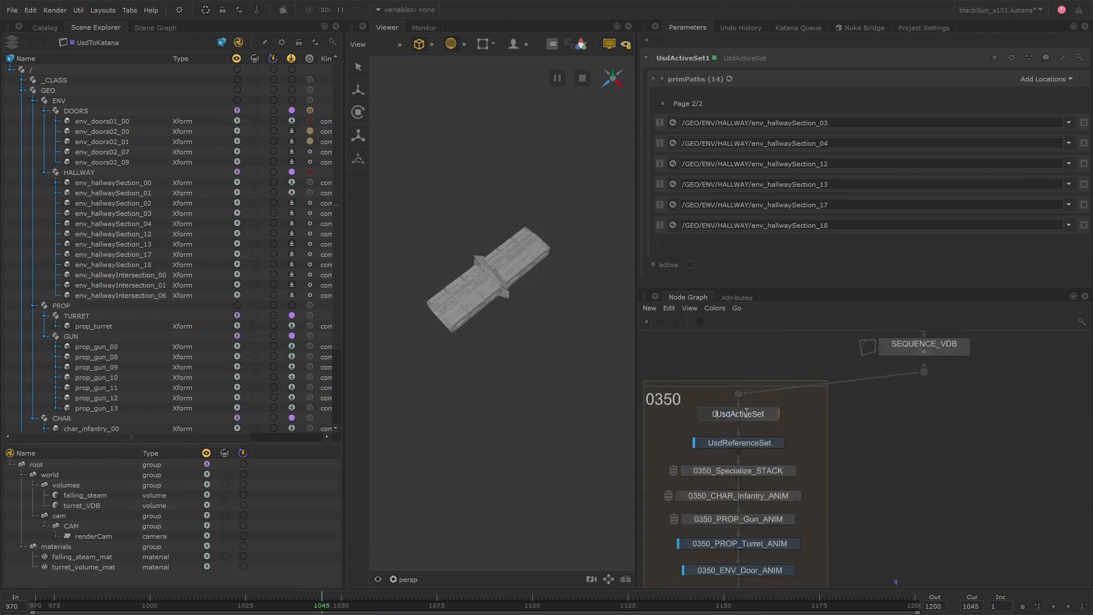
key(Return)
Rename shot 0350's UsdReferenceSet node as 0350_CAM.
double_click(763, 443)
text(0350_CAM)
key(Return)
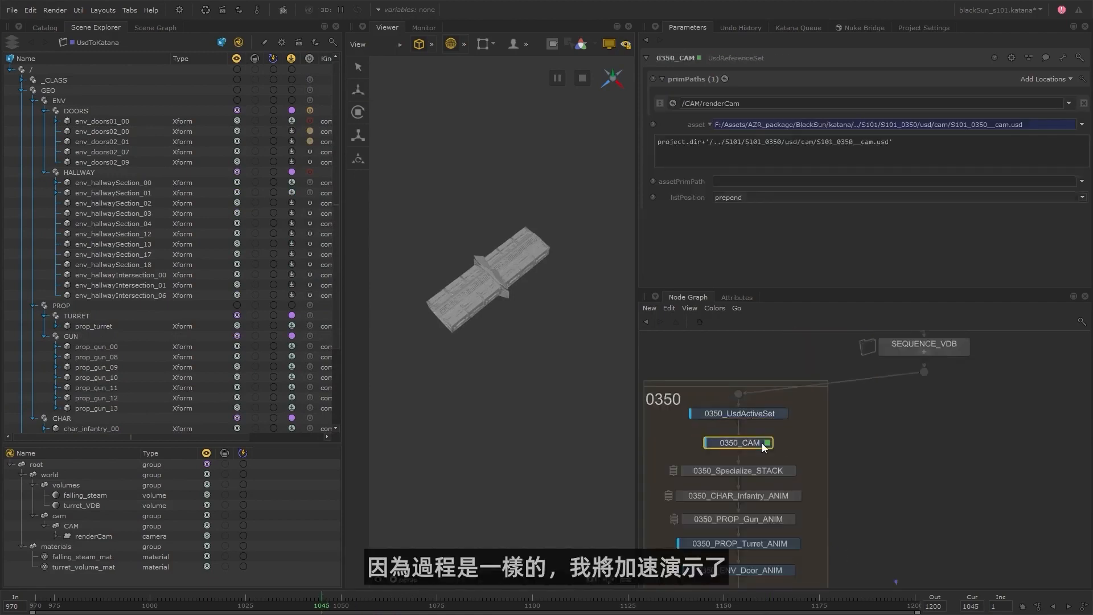
Copy the complete 0350 shot group and paste four duplicates side by side next to the original.
scroll(872, 481, down, 3)
click(731, 387)
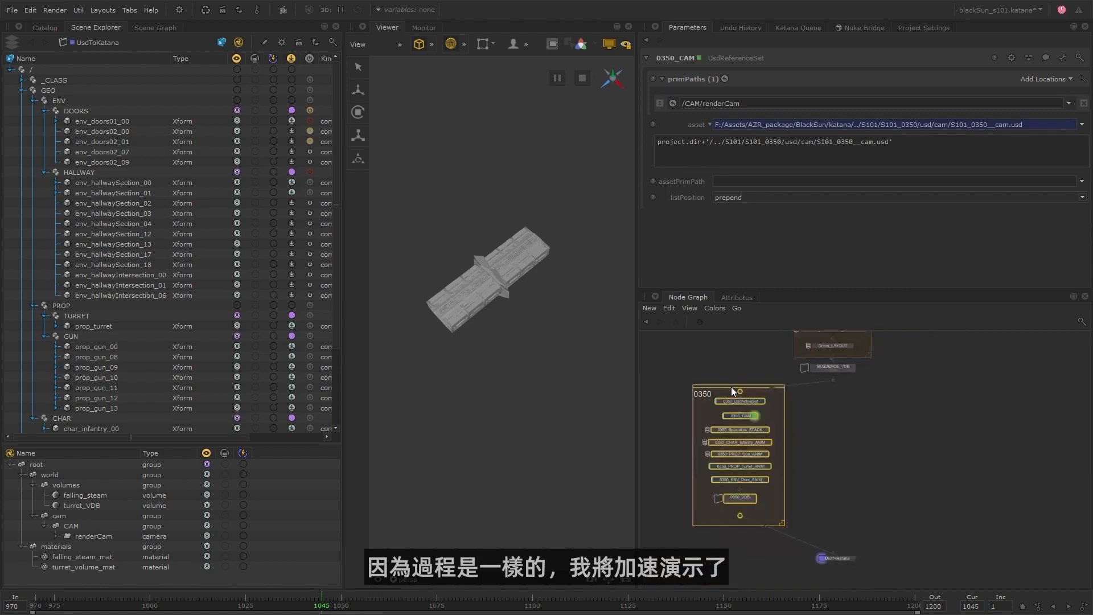
key(ctrl+c)
key(ctrl+v)
click(852, 447)
key(ctrl+v)
click(940, 454)
key(ctrl+v)
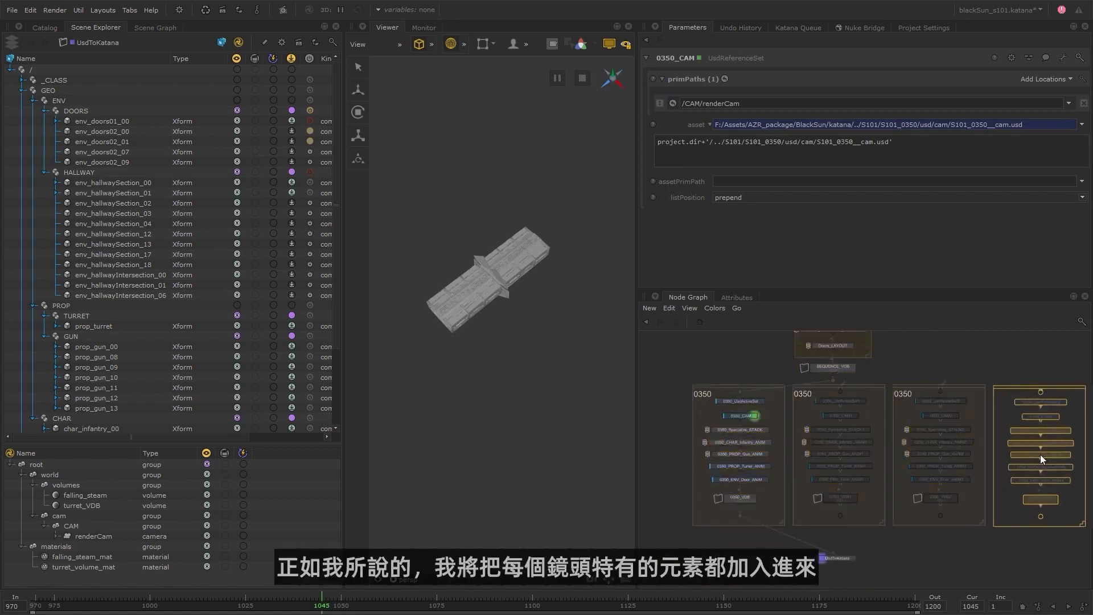
click(1040, 454)
middle_drag(1040, 454, 932, 454)
key(ctrl+v)
click(1032, 454)
Maximize the node graph, center the five shot groups beneath SEQUENCE_VDB, and move the UsdToKatana node lower to make room.
key(space)
middle_drag(84, 211, 430, 387)
drag(272, 279, 801, 440)
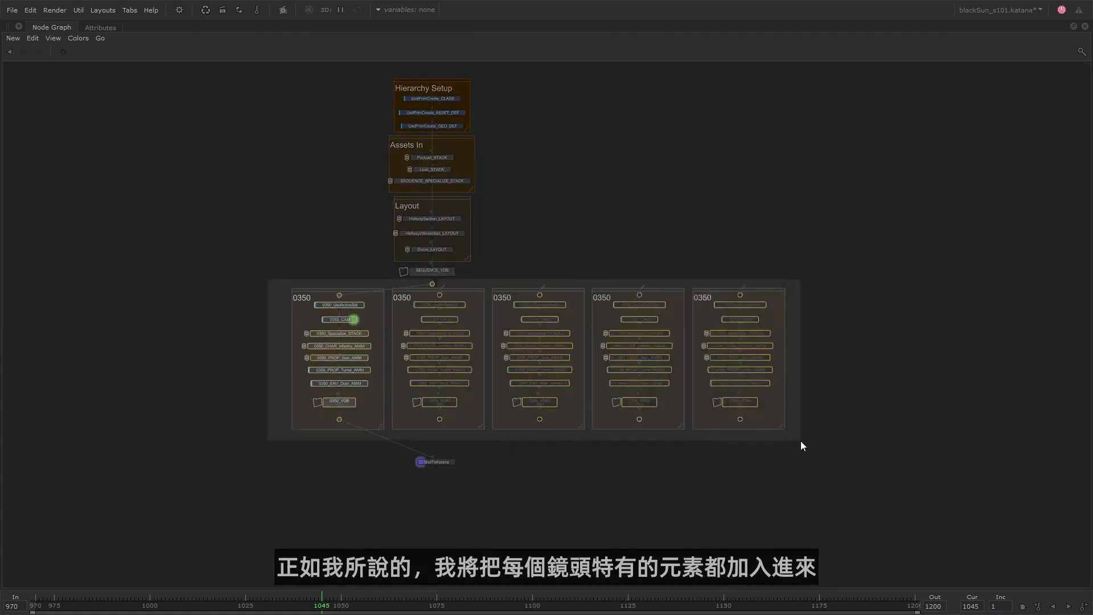
drag(547, 292, 440, 297)
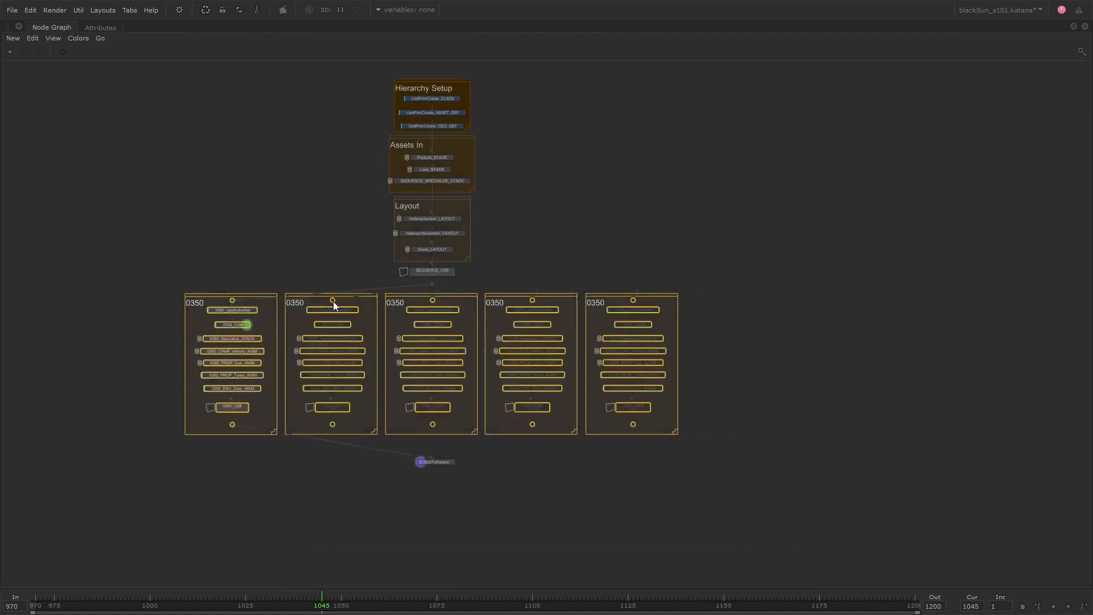
drag(439, 466, 439, 480)
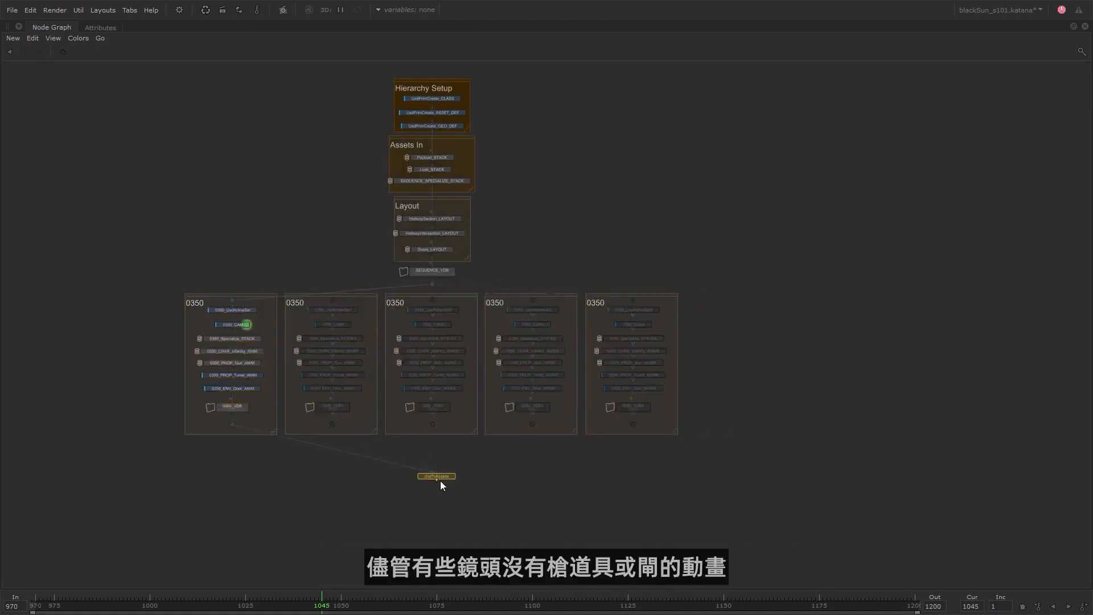
key(v)
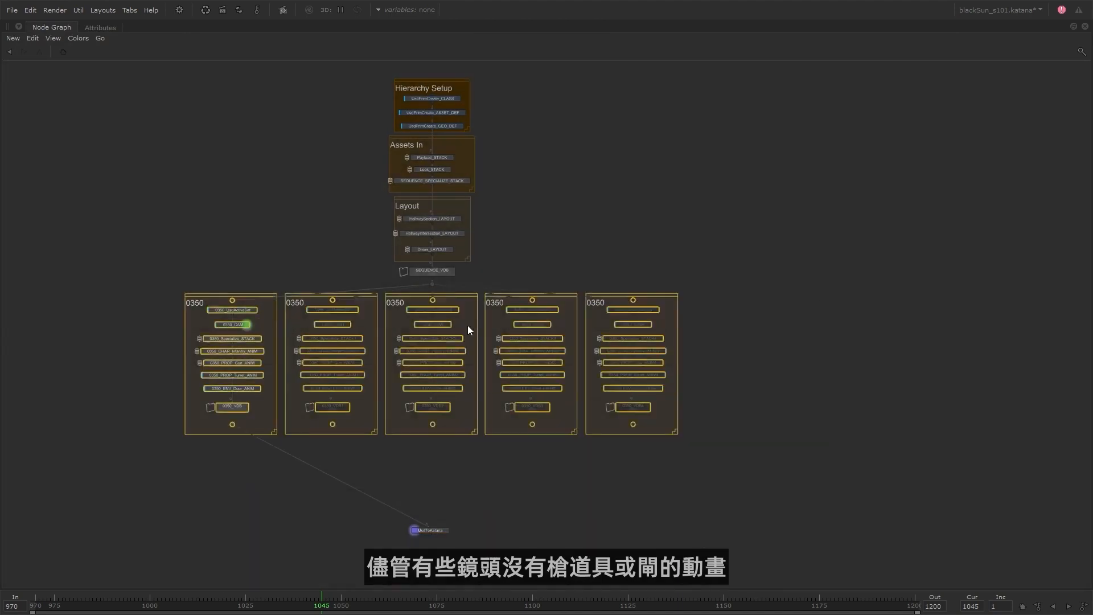
Relabel the backdrops of the first two duplicated shot groups as 0355 and 0360.
double_click(360, 313)
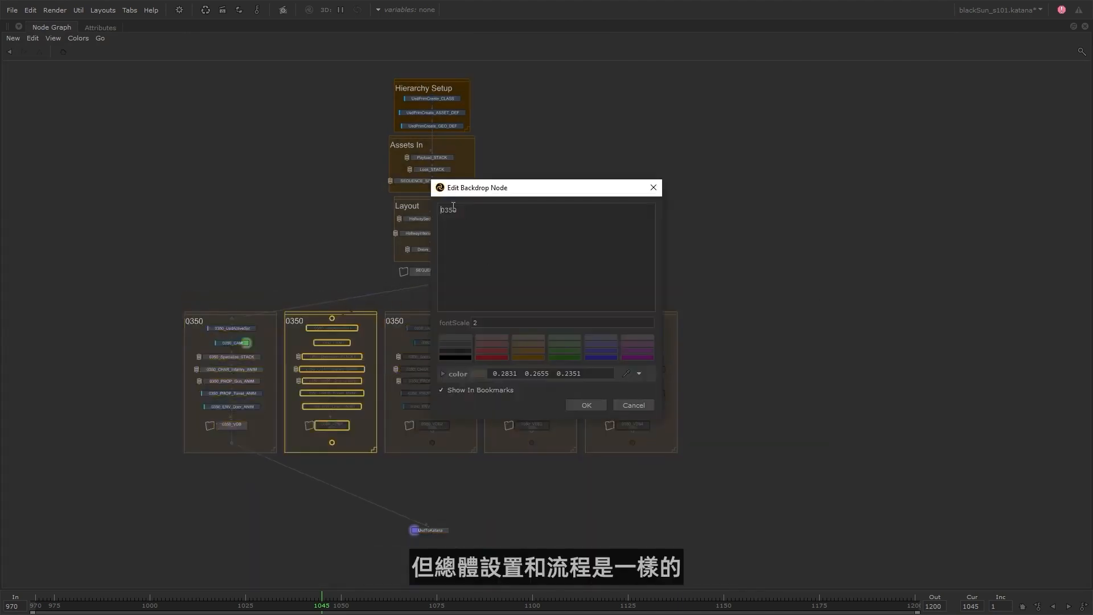
text(5)
click(586, 404)
double_click(470, 313)
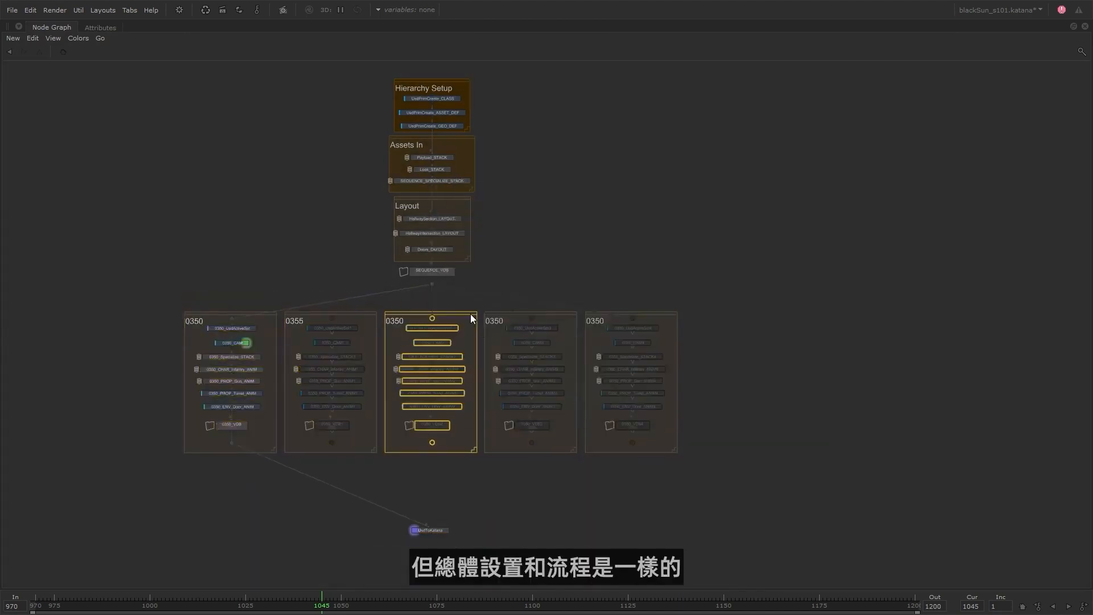
drag(453, 212, 449, 214)
text(6)
click(586, 404)
Relabel the backdrops of the last two duplicated shot groups as 0370 and 0380.
double_click(556, 313)
text(7)
click(586, 405)
double_click(668, 317)
text(8)
click(586, 404)
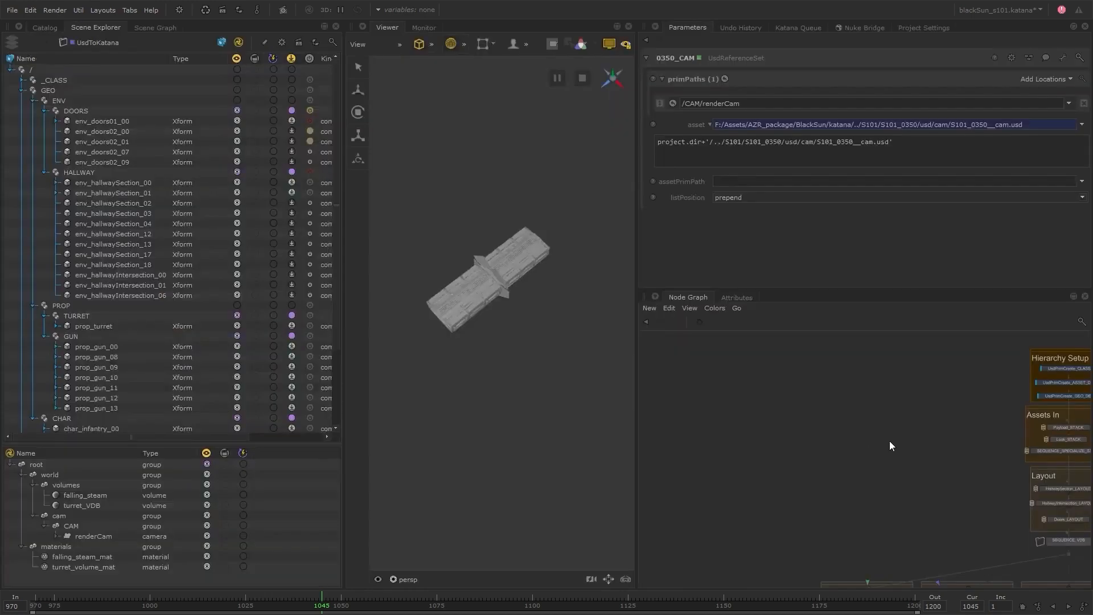
Adapt the 0360 group's nodes, specializes and animation references to shot 0360, and do likewise for the remaining duplicated shot groups.
scroll(889, 441, down, 3)
middle_drag(889, 441, 797, 407)
scroll(796, 406, up, 6)
click(788, 411)
scroll(783, 413, down, 3)
click(783, 490)
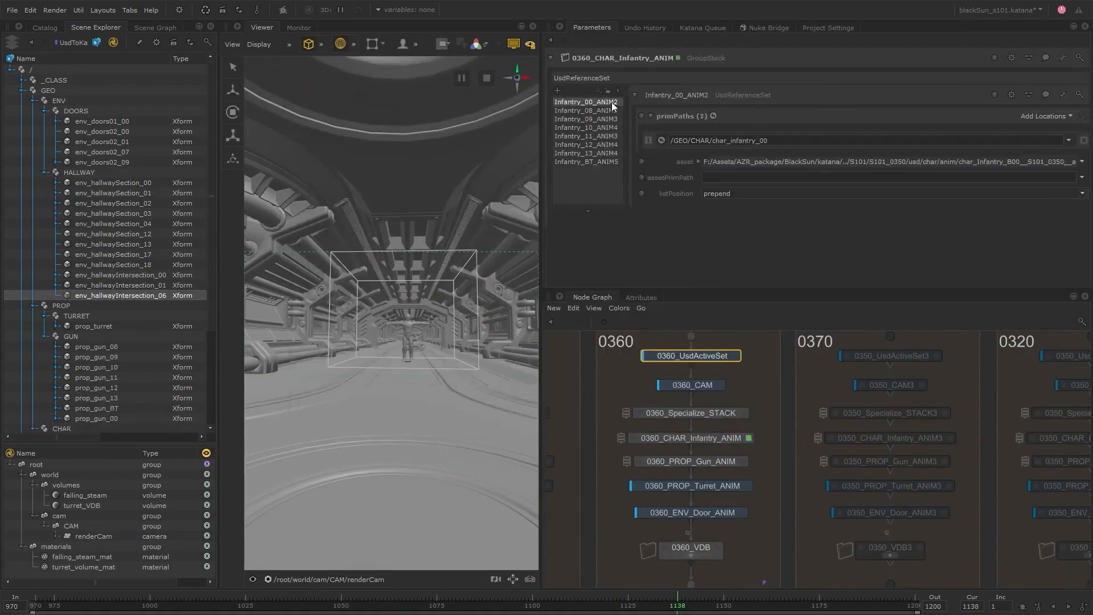
click(585, 153)
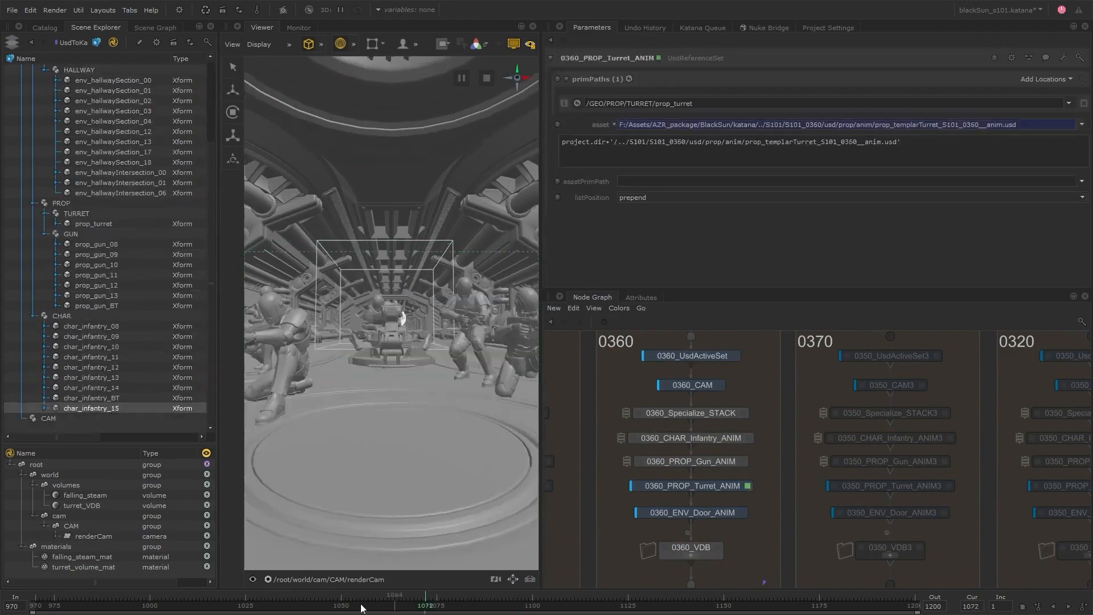
click(794, 424)
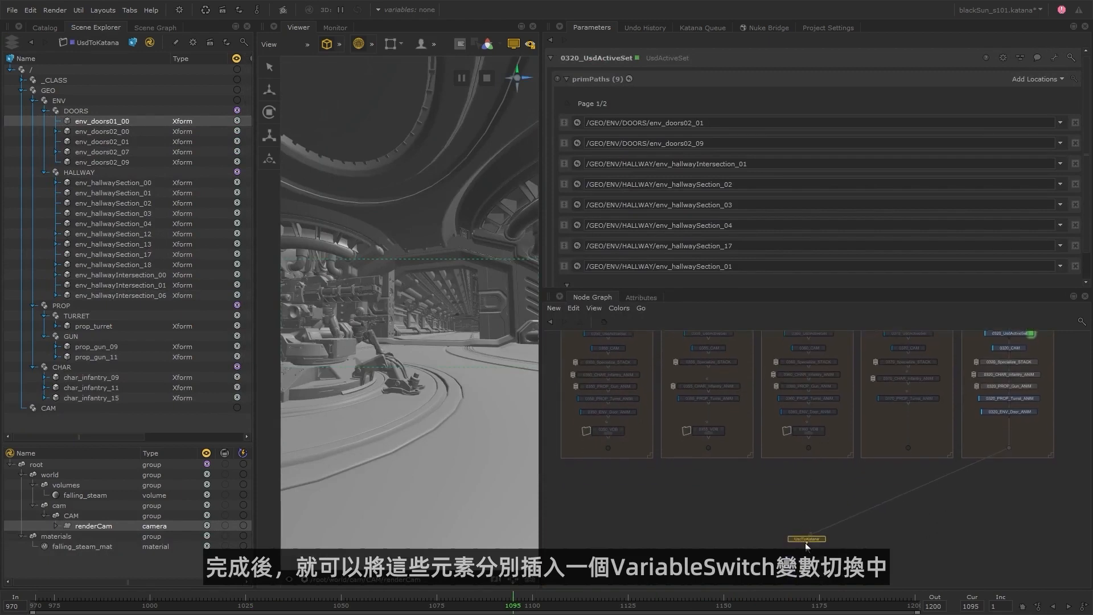
Move the UsdToKatana node lower and place a VariableSwitch node between it and the shot groups.
drag(804, 542, 805, 569)
key(Tab)
text(var)
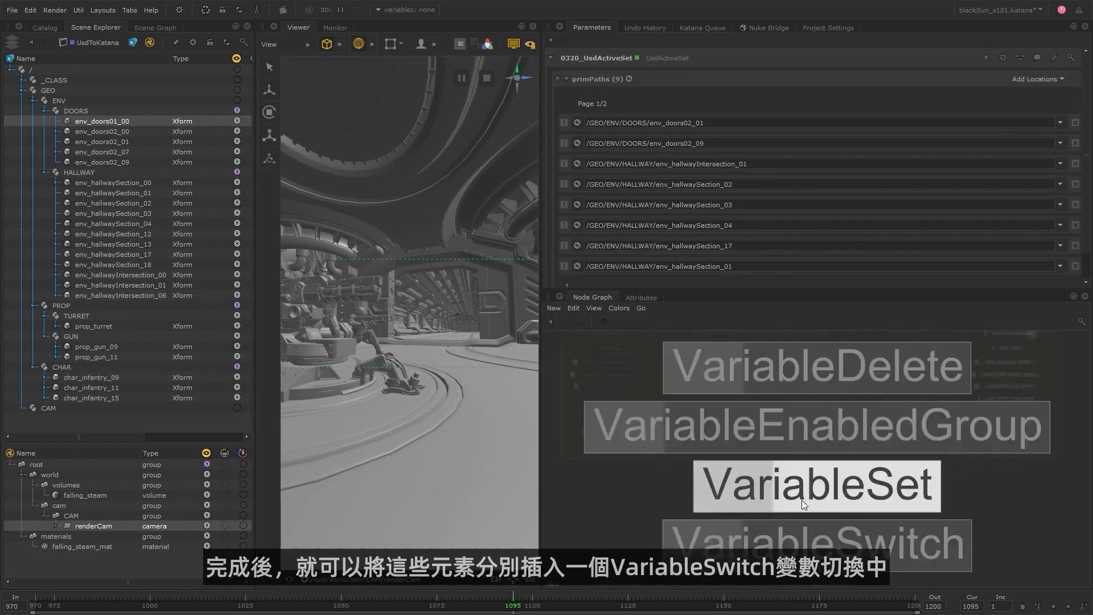
click(801, 499)
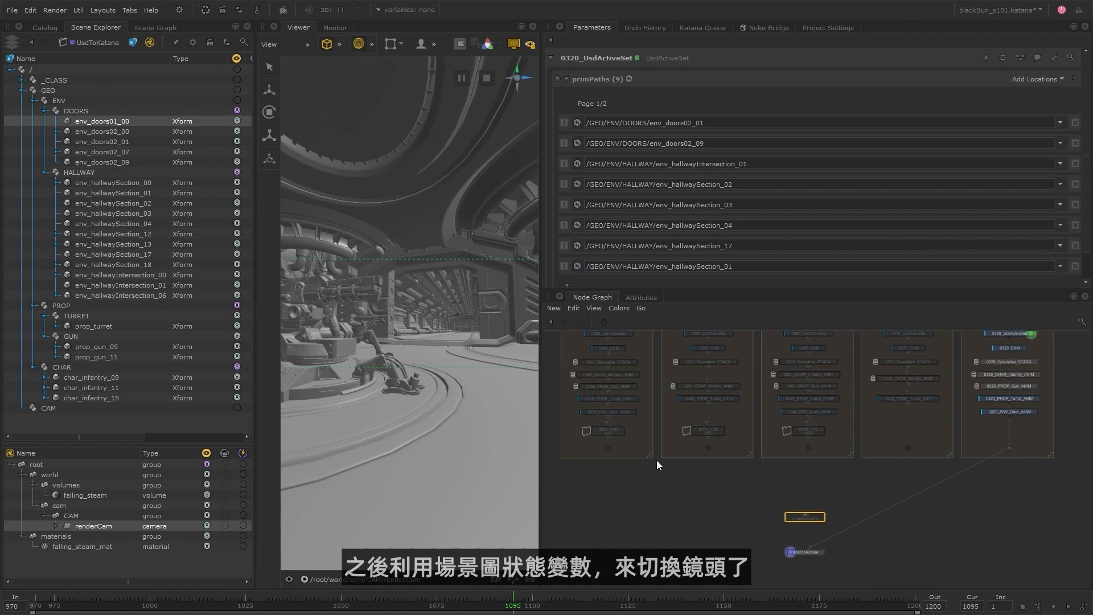
Connect the outputs of shot groups 0350, 0355, 0360, 0370 and 0320 to the VariableSwitch and feed it into UsdToKatana.
drag(609, 449, 806, 515)
drag(708, 448, 807, 517)
drag(808, 449, 806, 517)
drag(910, 448, 810, 516)
drag(1010, 449, 808, 517)
drag(988, 461, 813, 541)
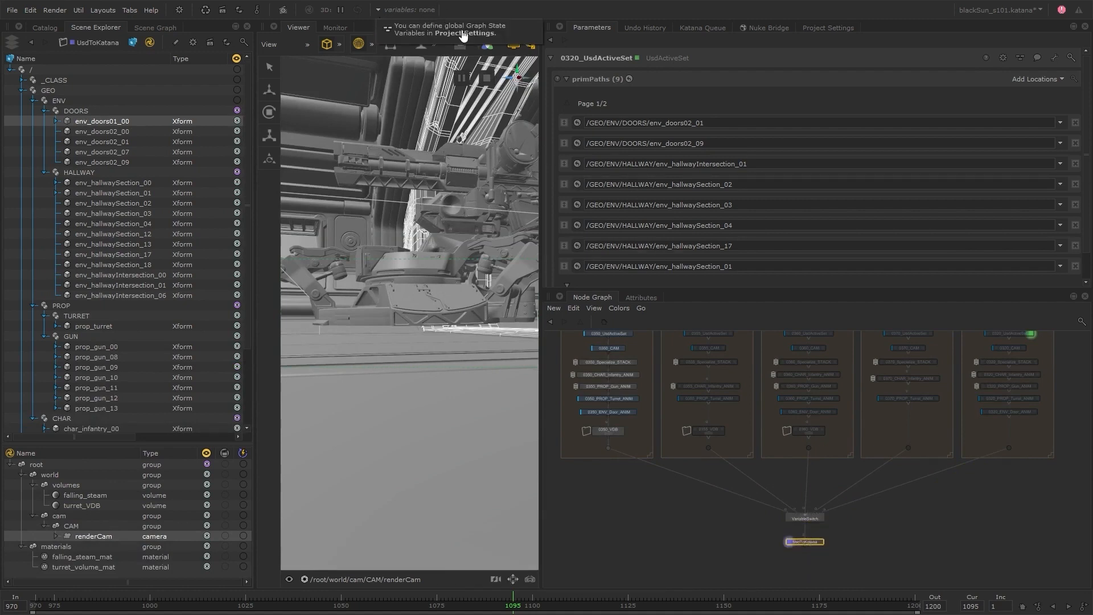
Add a global graph state variable in the project settings and rename it shot.
click(463, 34)
click(1018, 211)
click(1017, 223)
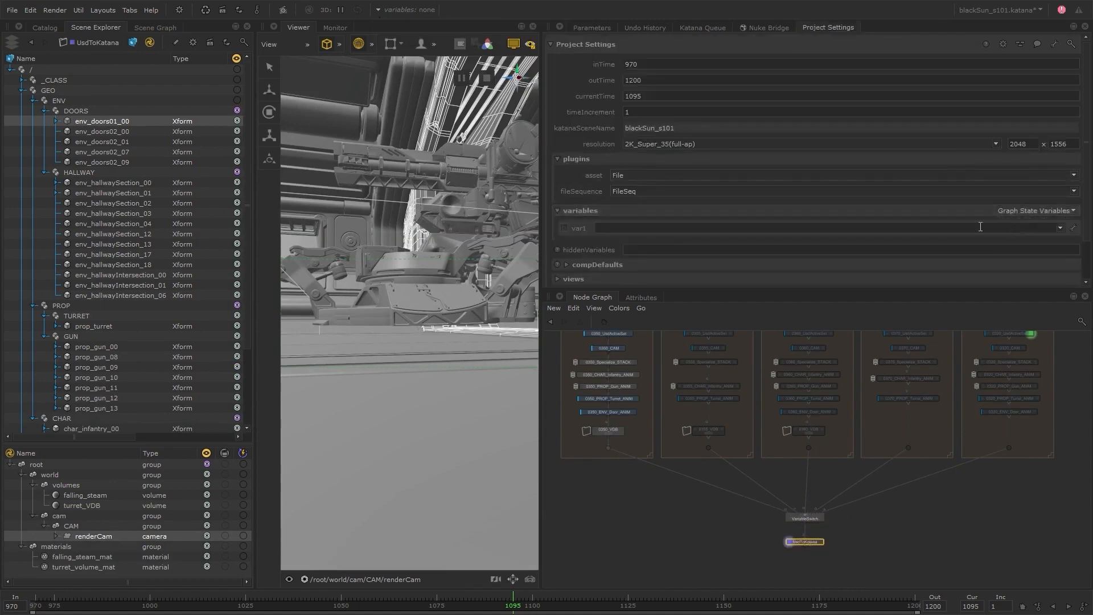
click(1060, 228)
click(1048, 237)
text(shot)
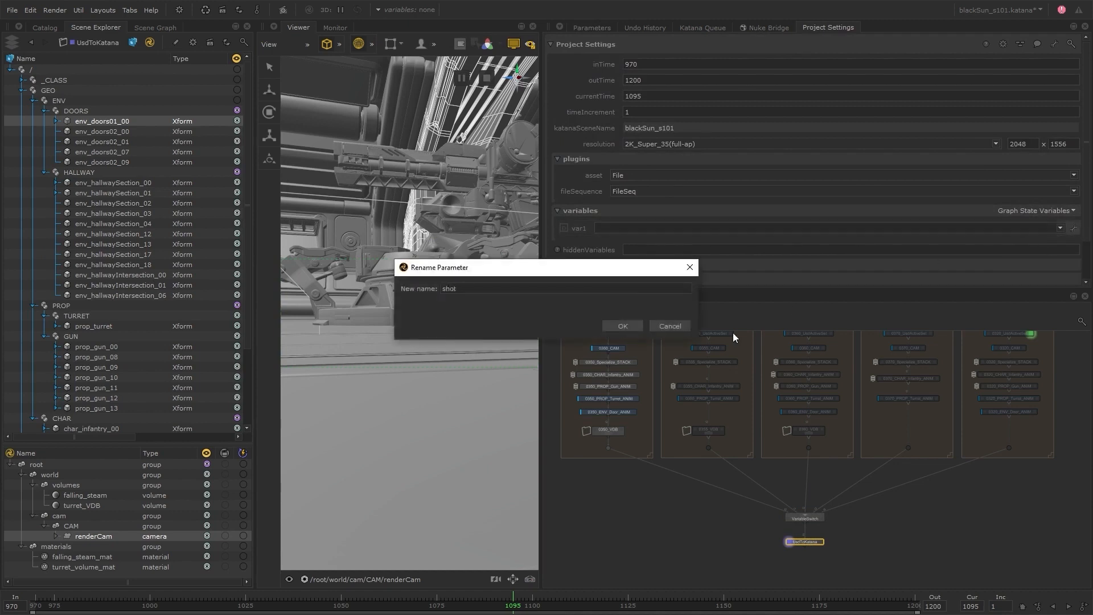
click(623, 325)
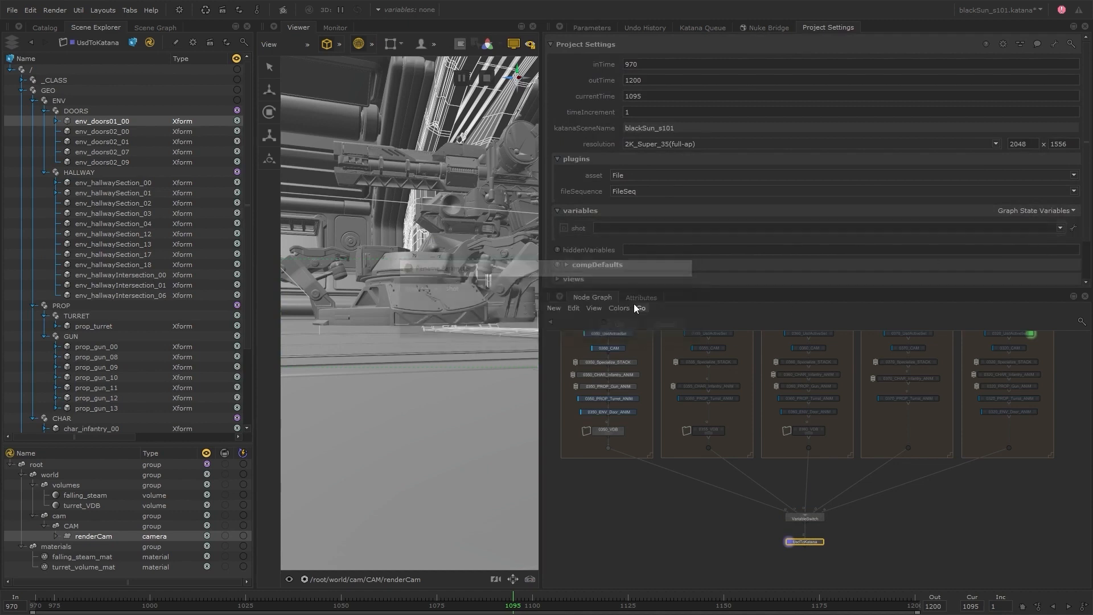
Give the shot variable the options 0350, 0355, 0360, 0370 and 0320.
click(630, 227)
text(0370)
key(Return)
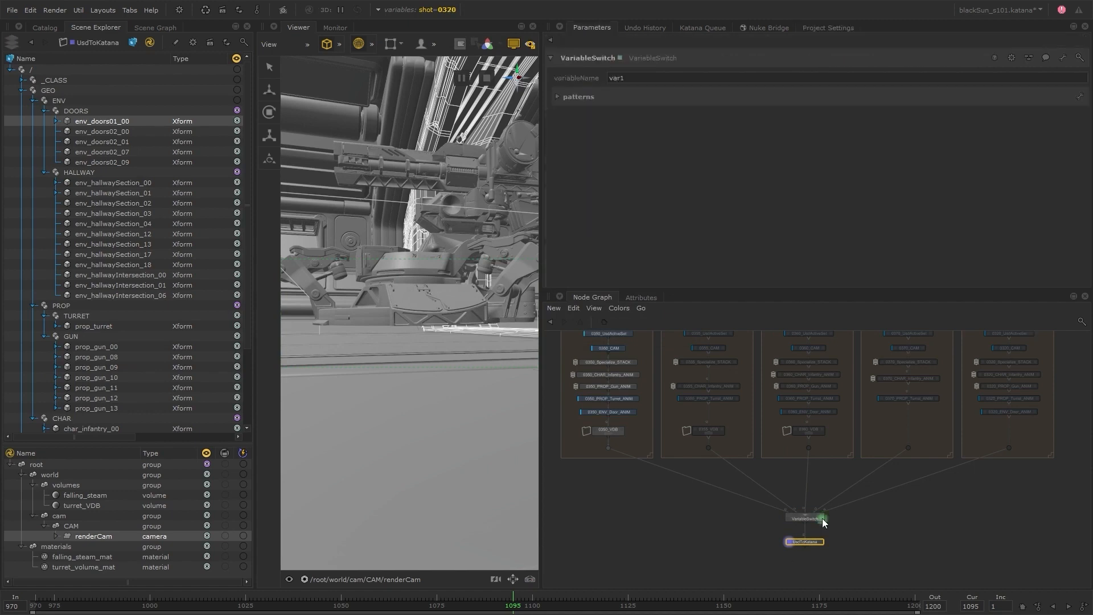
Set the VariableSwitch's variable name to shot and its input patterns i0 to i4 to 0350, 0355, 0360, 0370 and 0320.
text(shot)
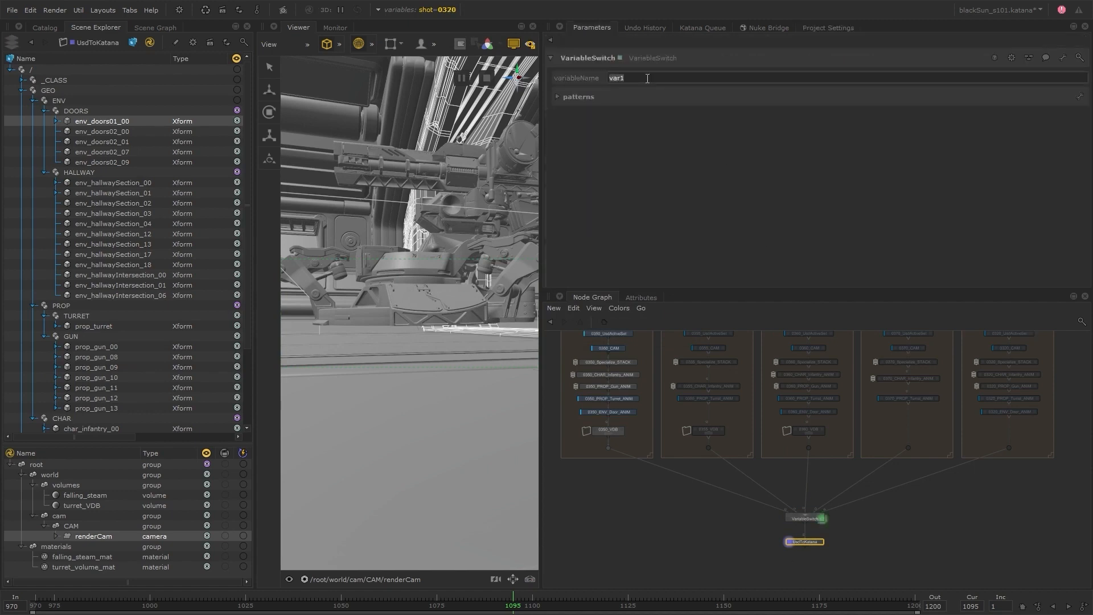
click(592, 117)
text(0350)
key(Tab)
text(0355)
key(Tab)
text(0360)
key(Tab)
text(0370)
key(Tab)
text(0320)
Cycle the shot variable through 0355, 0360, 0370 and 0320 to check the render camera view of each shot.
click(438, 9)
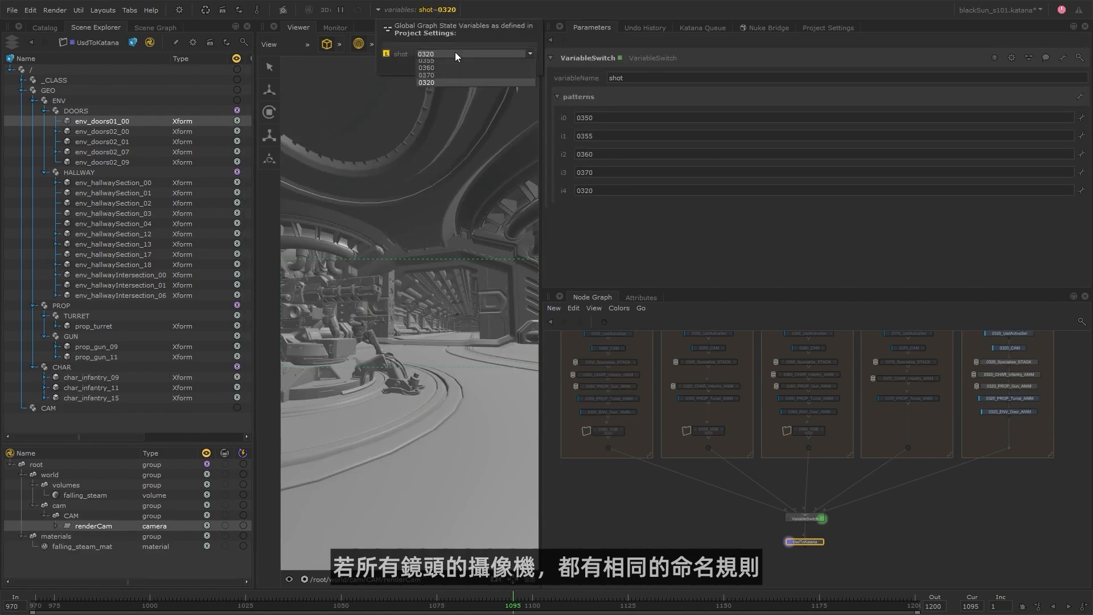
click(455, 53)
click(453, 60)
click(450, 61)
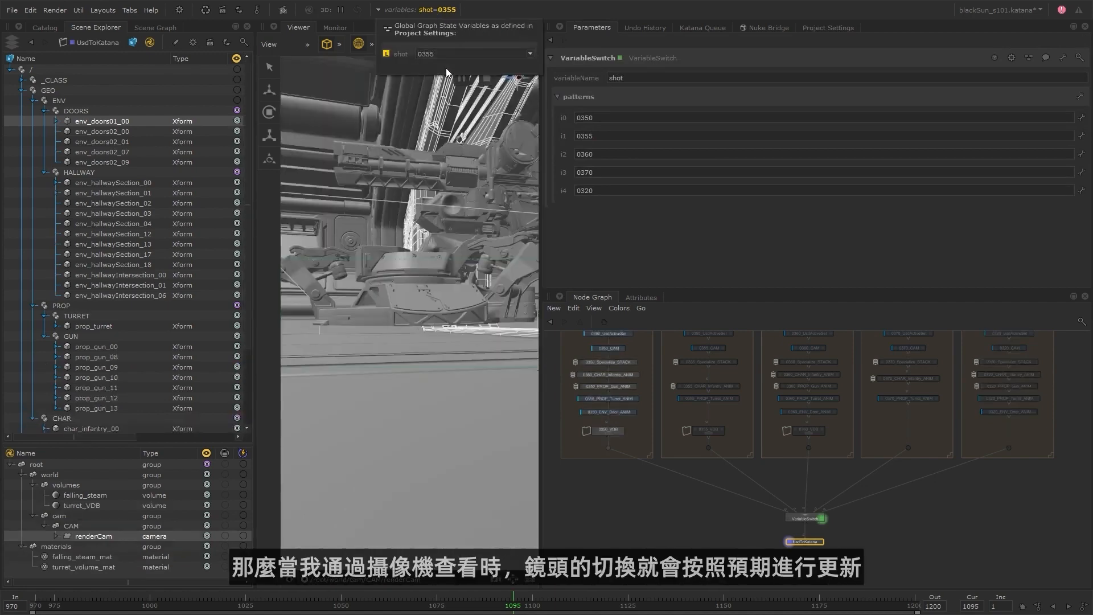
click(452, 57)
click(445, 78)
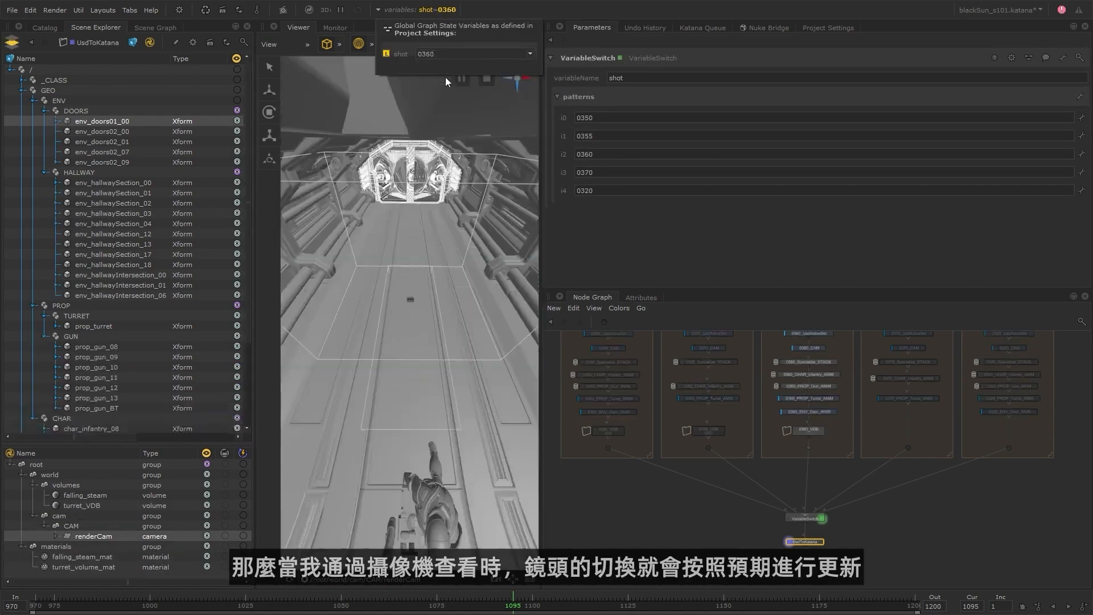
click(452, 59)
click(443, 86)
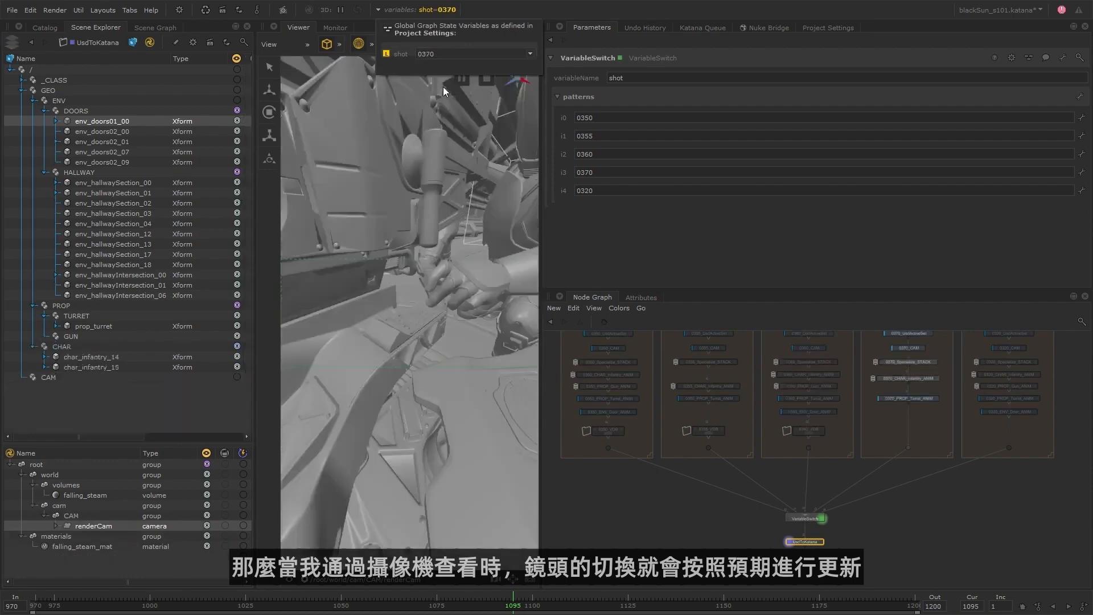
click(447, 54)
click(444, 94)
Inspect the camera reference node of shot 0355 and its prim path.
scroll(646, 390, up, 5)
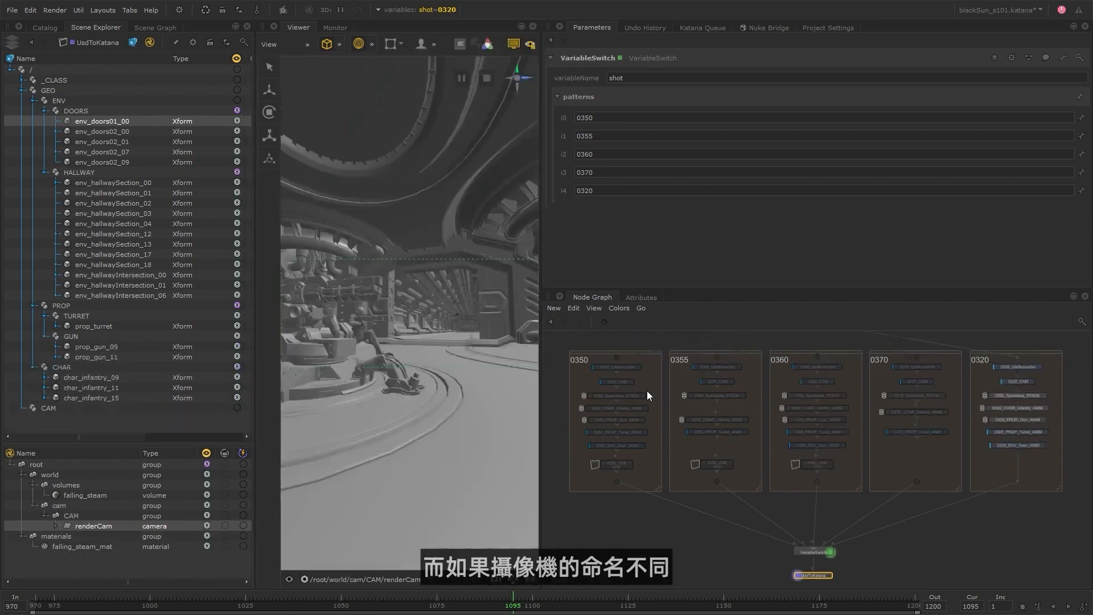
click(642, 381)
click(843, 380)
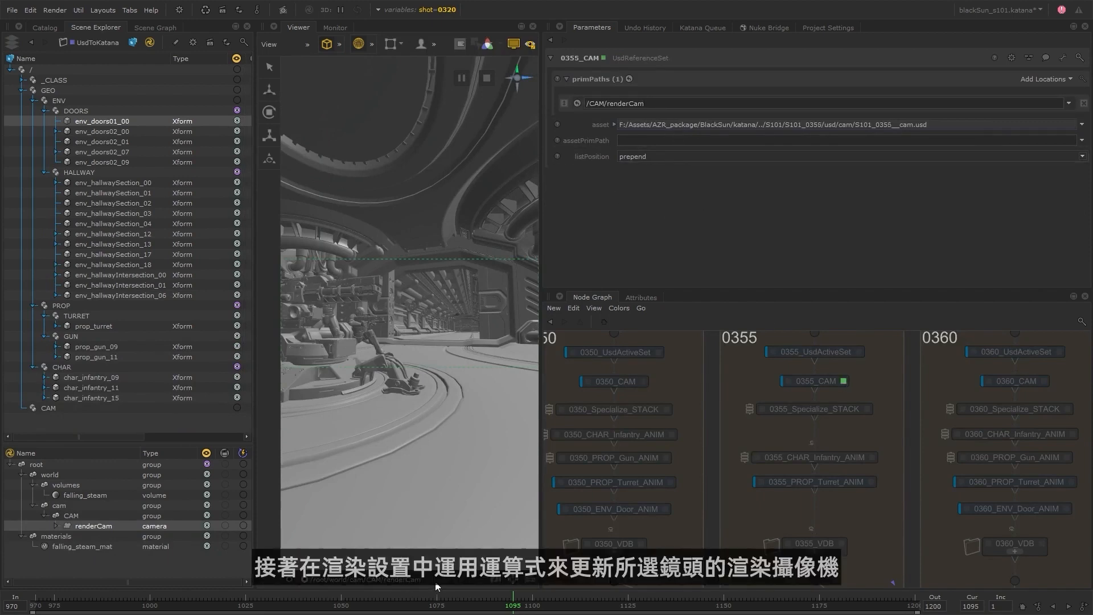
scroll(804, 501, down, 6)
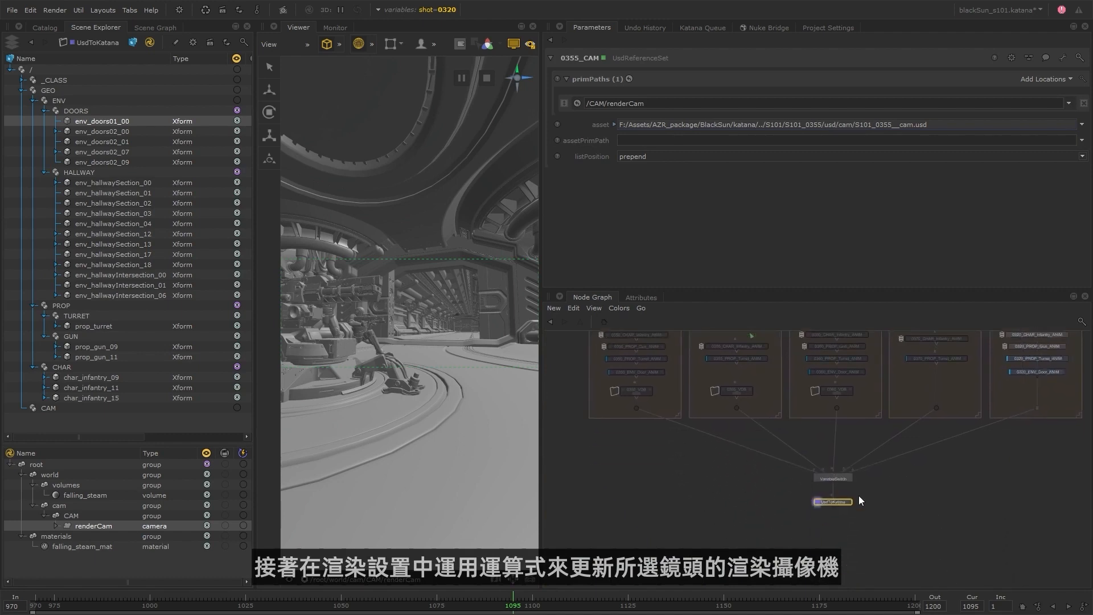
click(870, 498)
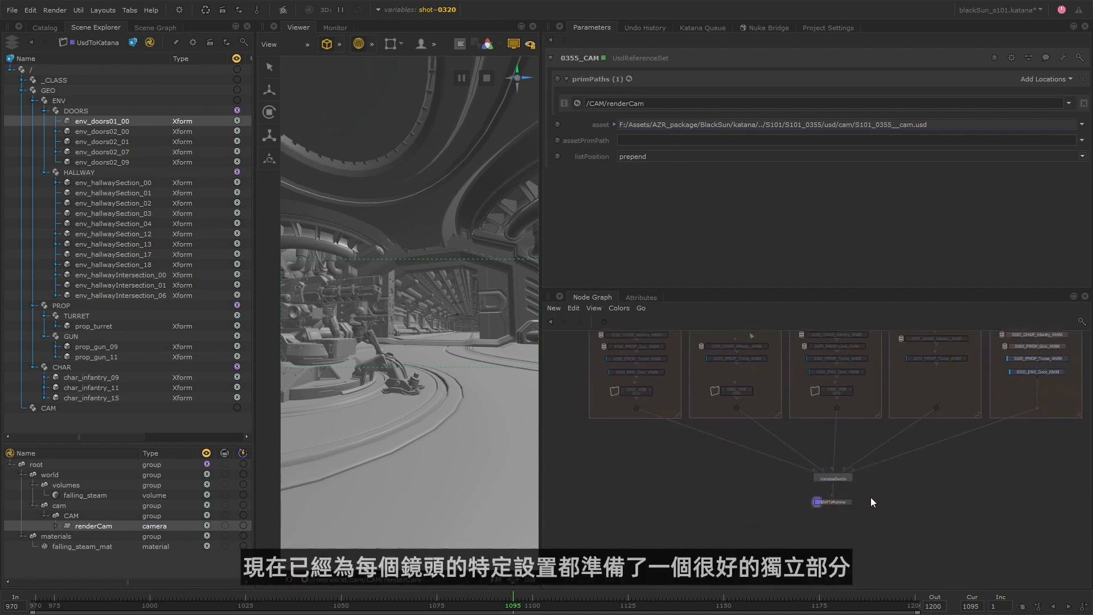
Move 0355_VDB up within its shot group and insert a Transform3D node beneath it.
middle_drag(848, 405, 805, 470)
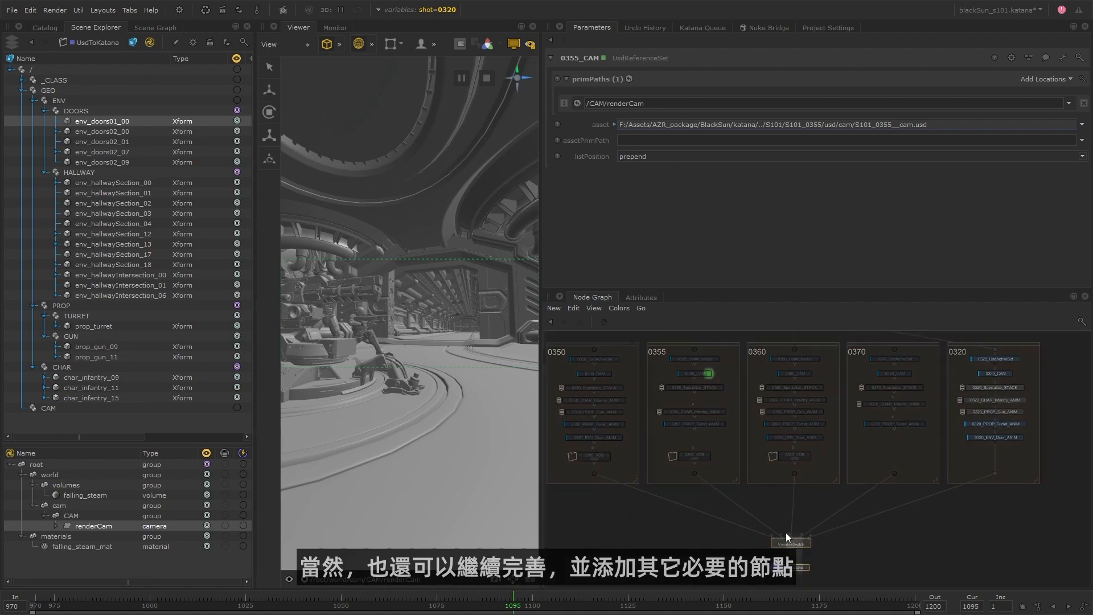
drag(798, 544, 804, 541)
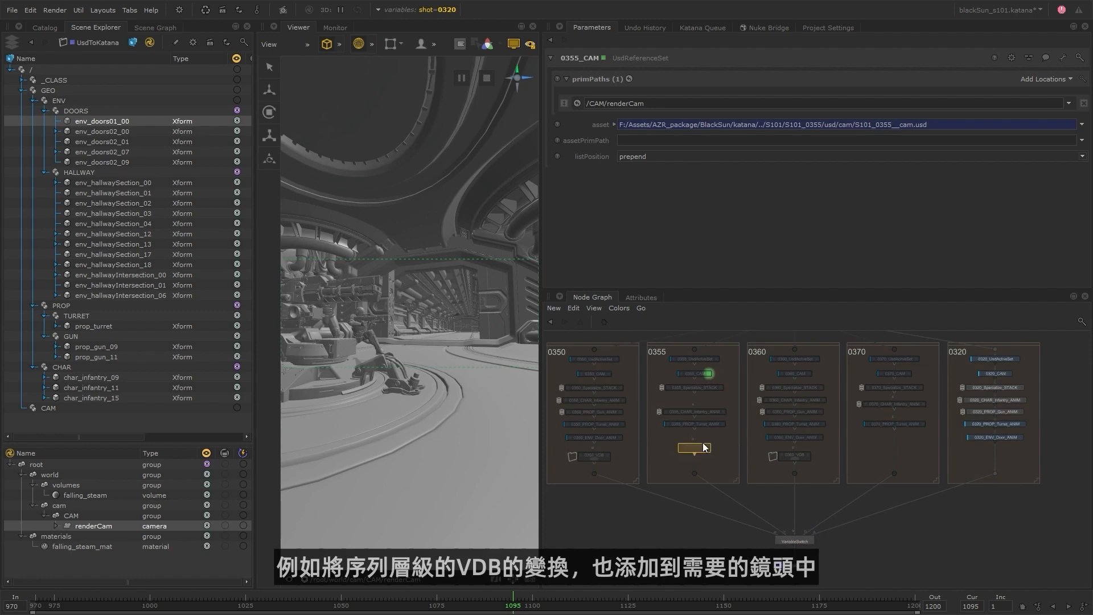
scroll(699, 459, up, 4)
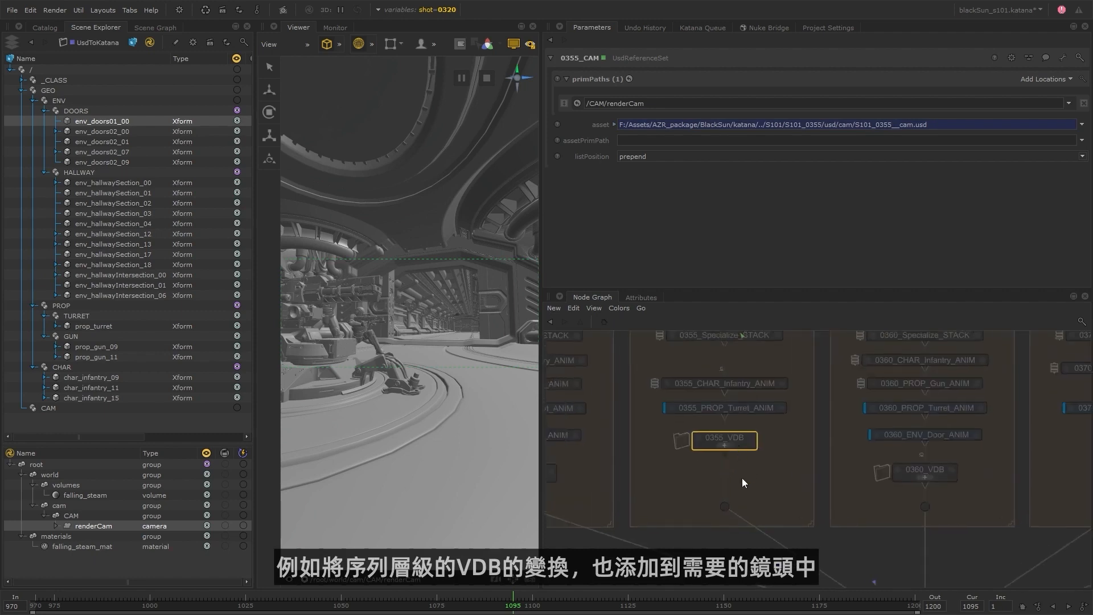
key(Tab)
text(tr)
key(Up)
key(Return)
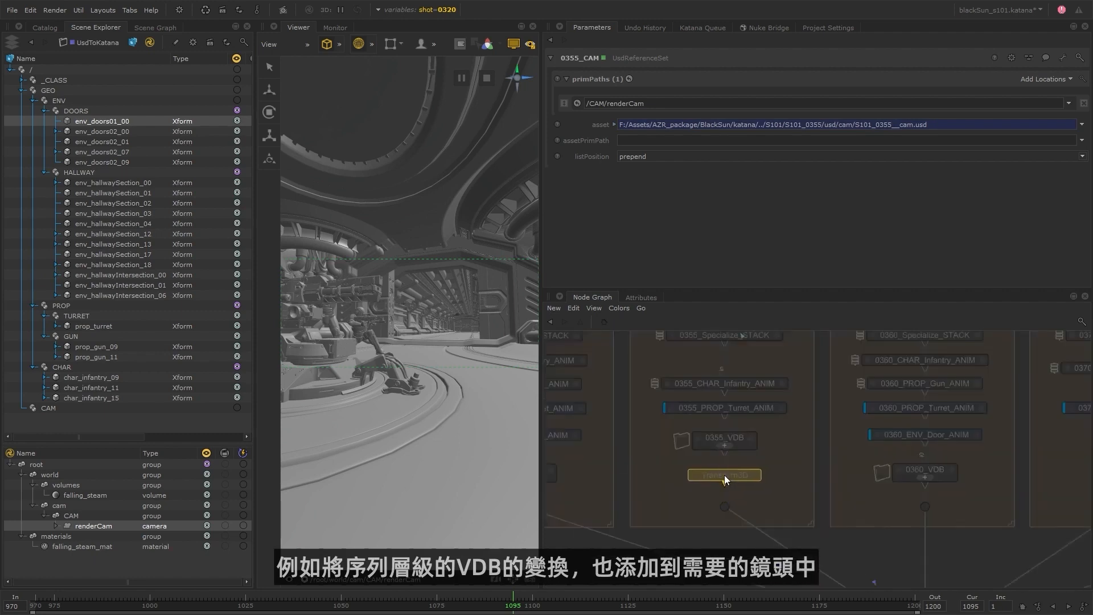
Switch the shot variable to 0355 and rename the new Transform3D node 0355__FallingSteam_TRANSFORM.
click(462, 9)
click(472, 53)
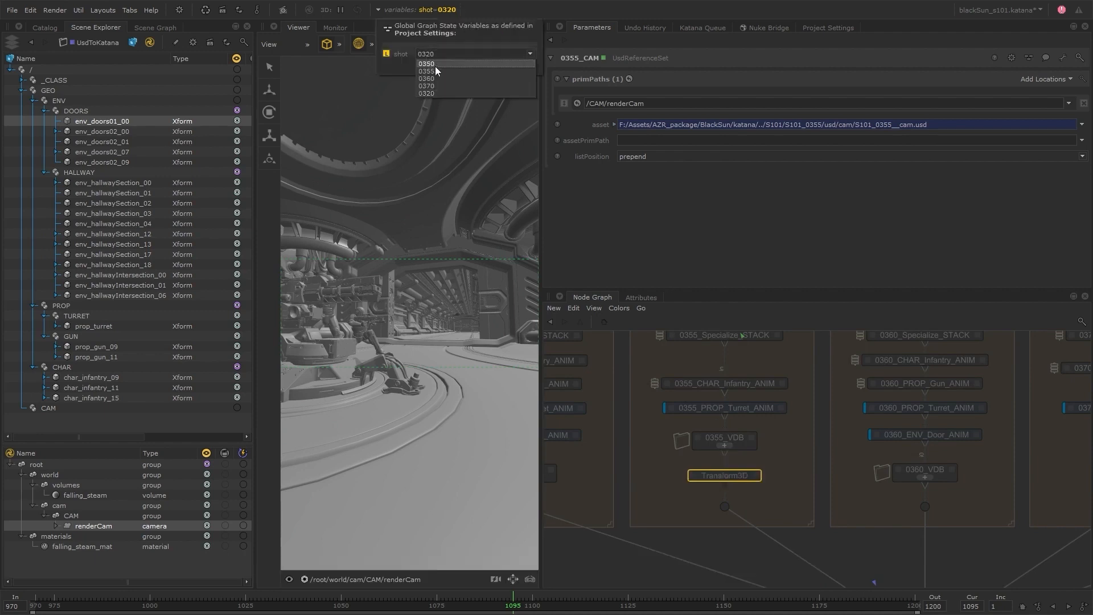
click(433, 71)
click(739, 480)
double_click(749, 476)
text(0)
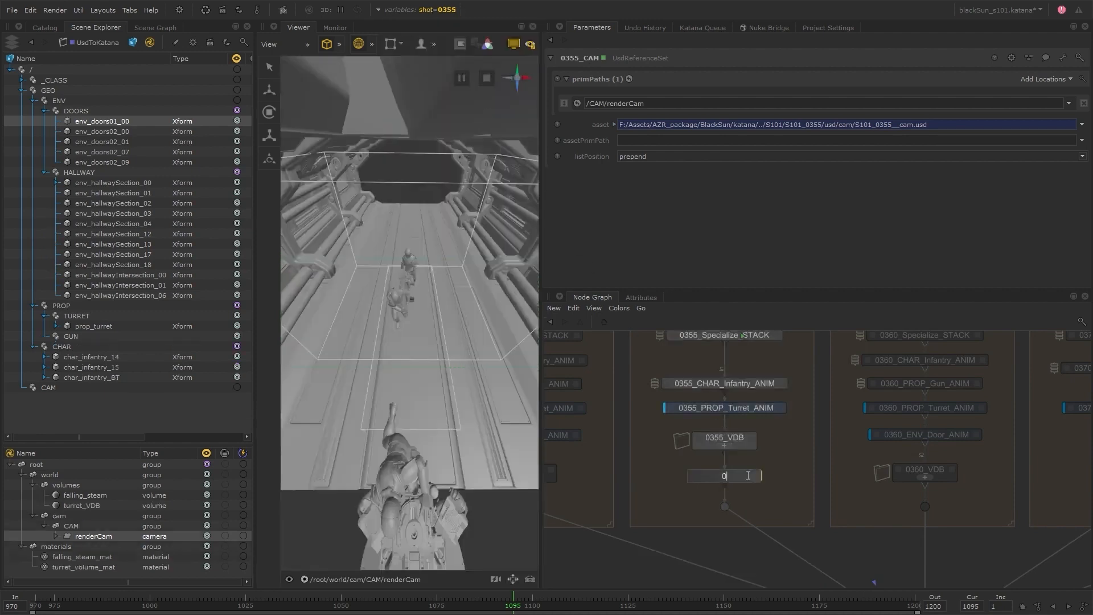
text(355__FallingSteam_TRANSFORM)
key(Return)
Target falling_steam with the 0355 transform, make it interactive, and set translate to -414.876, -23.252, -32.464, Y rotation to -179.545 and uniform scale to 98.86.
click(796, 476)
click(119, 495)
middle_drag(120, 495, 593, 160)
middle_drag(594, 159, 683, 79)
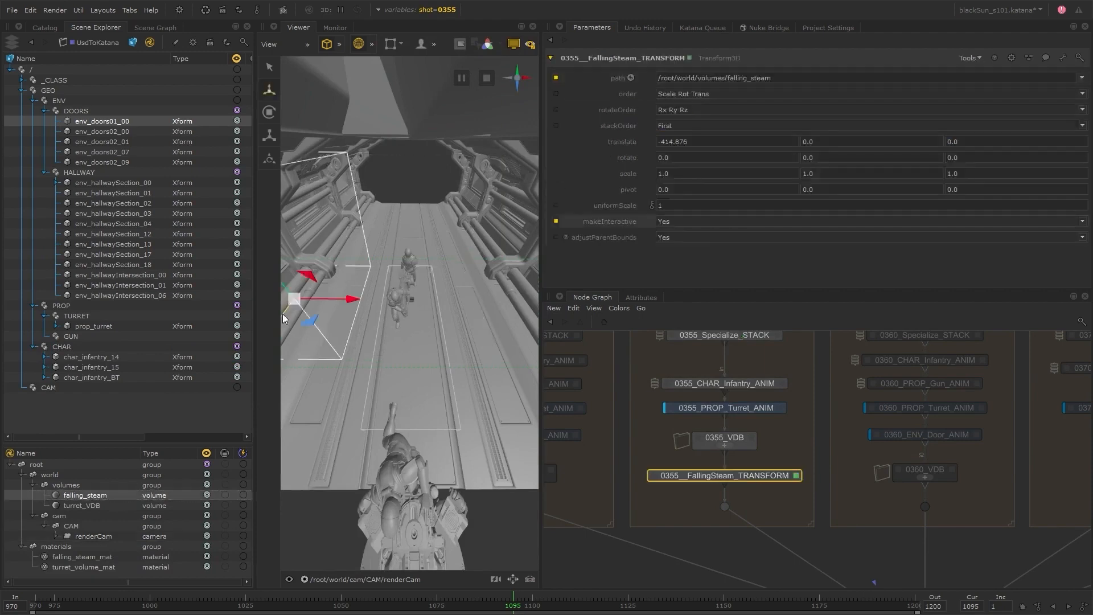
drag(284, 310, 291, 301)
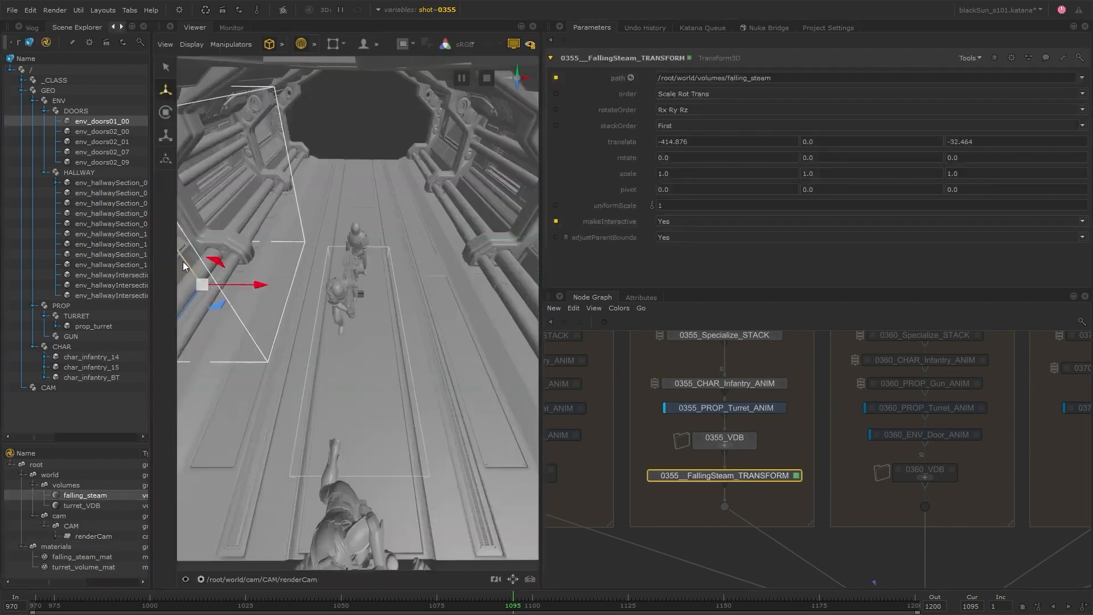
drag(187, 268, 191, 281)
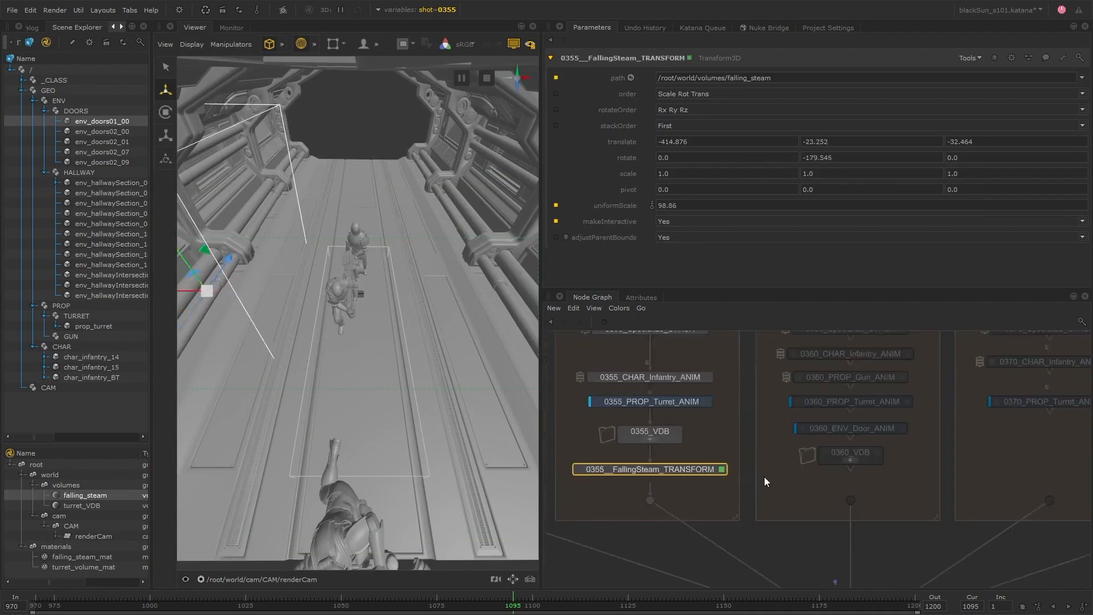
Duplicate the steam transform under 0360_VDB as 0360__FallingSteam_TRANSFORM, with shot 0360 active, X translate -354.75 and uniform scale 109.58.
click(841, 478)
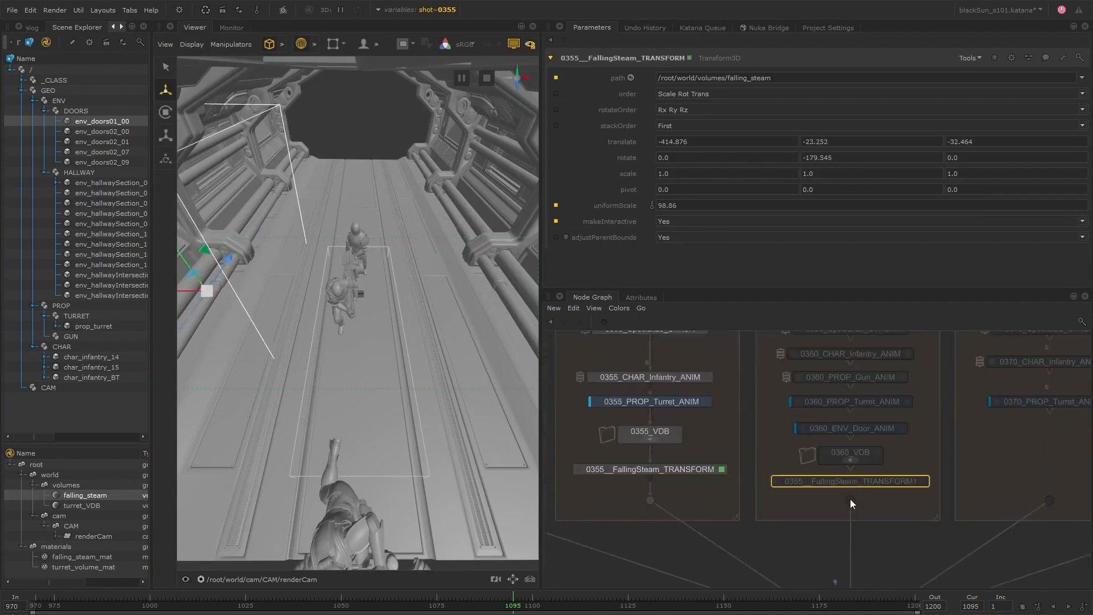
text(-354.75)
click(814, 142)
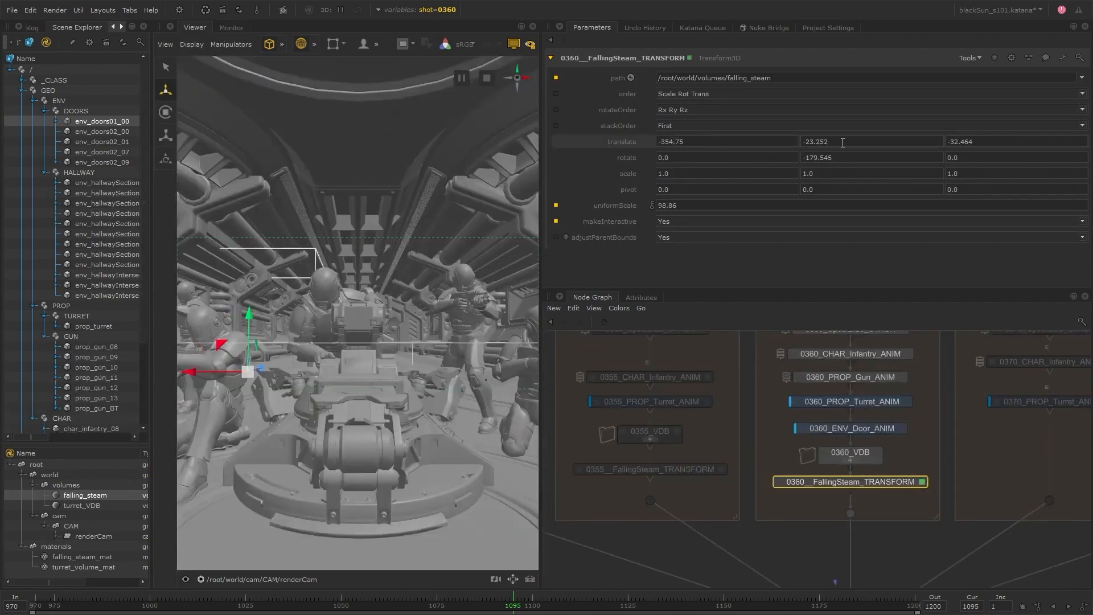
drag(608, 207, 615, 208)
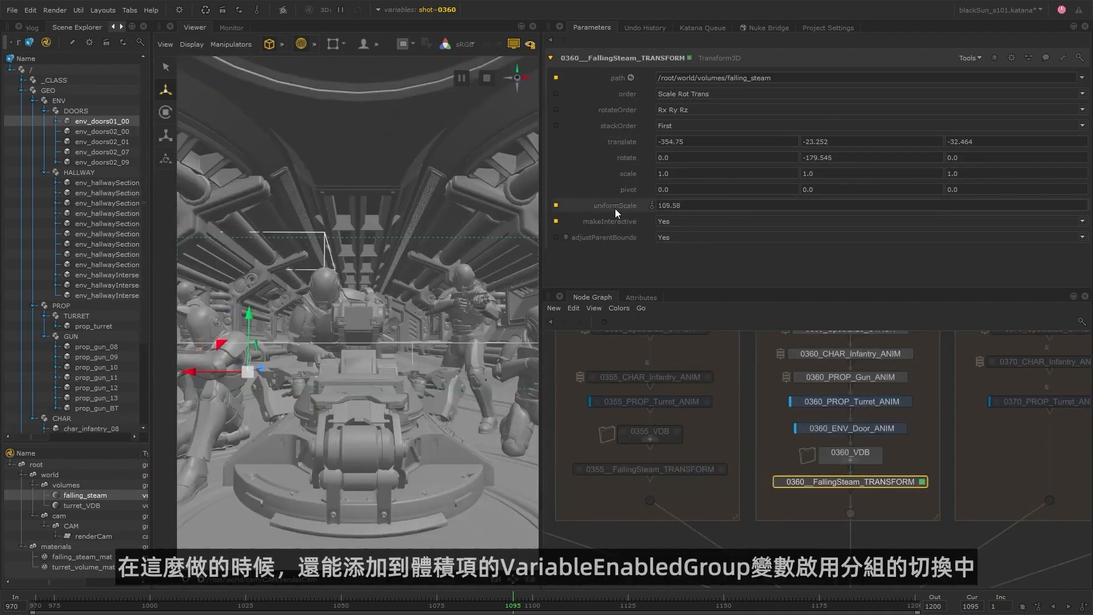
Ungroup the SEQUENCE_VDB node and move its released volume nodes aside, next to the Layout backdrop.
scroll(908, 438, down, 5)
middle_drag(920, 353, 879, 415)
scroll(876, 414, up, 5)
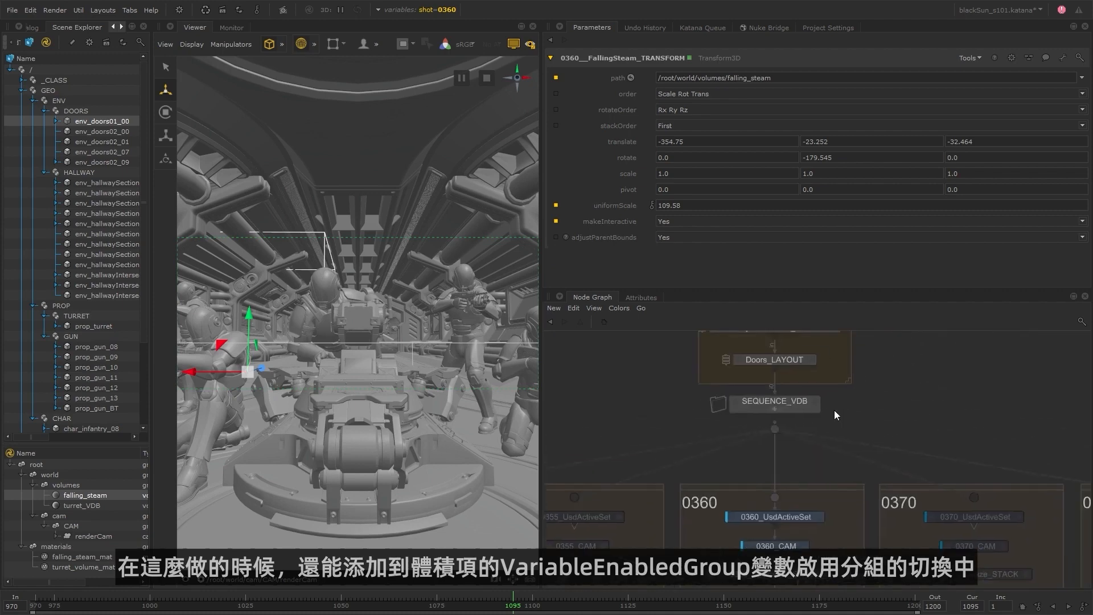
double_click(778, 408)
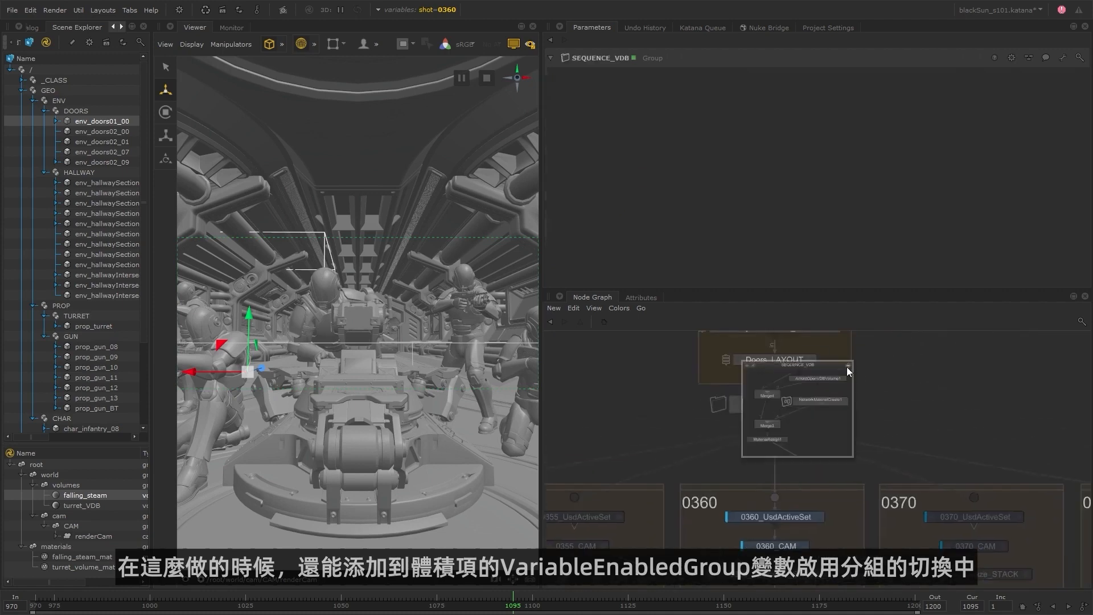
click(847, 366)
click(788, 403)
key(u)
scroll(890, 392, down, 5)
drag(843, 467, 933, 377)
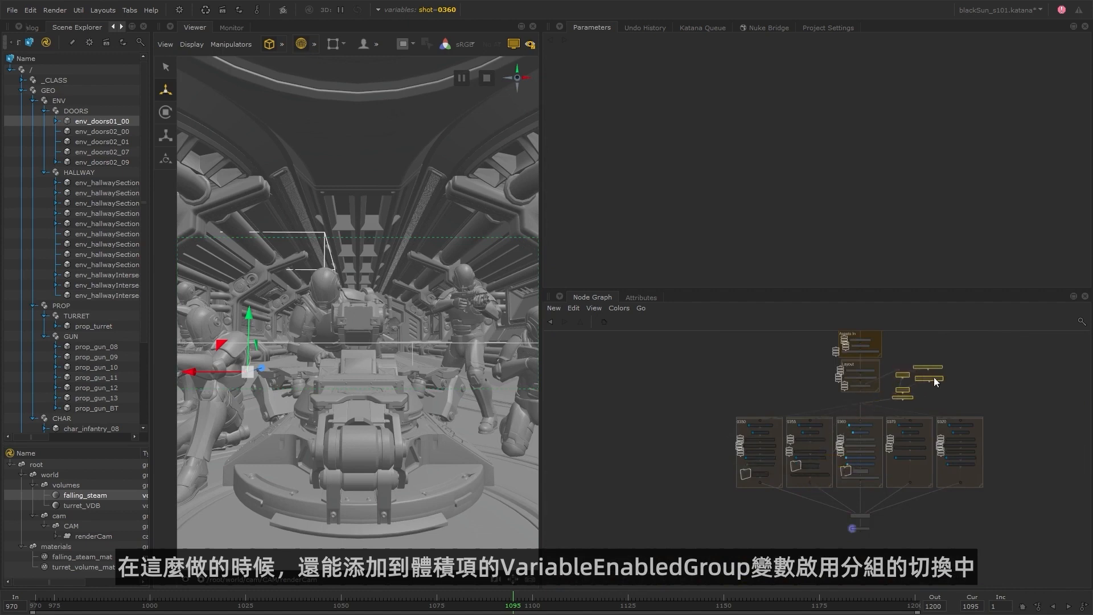
Add a VariableEnabledGroup node below the Layout backdrop, where SEQUENCE_VDB used to be.
scroll(887, 382, up, 5)
key(Tab)
text(var)
key(Return)
click(748, 436)
Cut the loose volume, merge and material nodes and paste them inside the VariableEnabledGroup.
scroll(794, 434, down, 5)
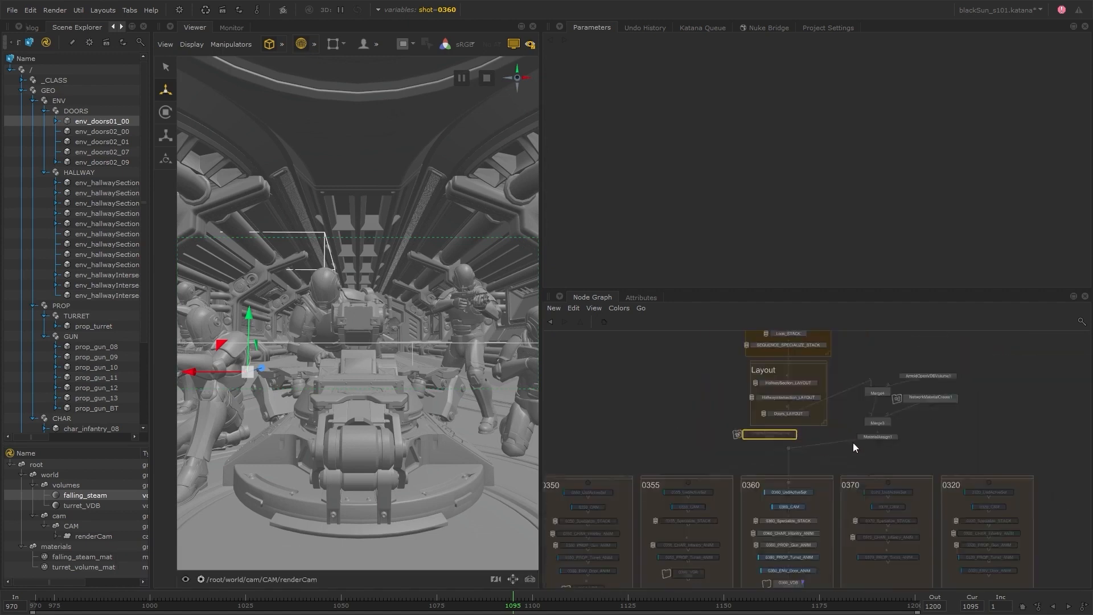
drag(853, 442, 945, 370)
key(ctrl+x)
scroll(769, 438, up, 5)
click(771, 437)
ctrl+middle_click(769, 429)
key(ctrl+v)
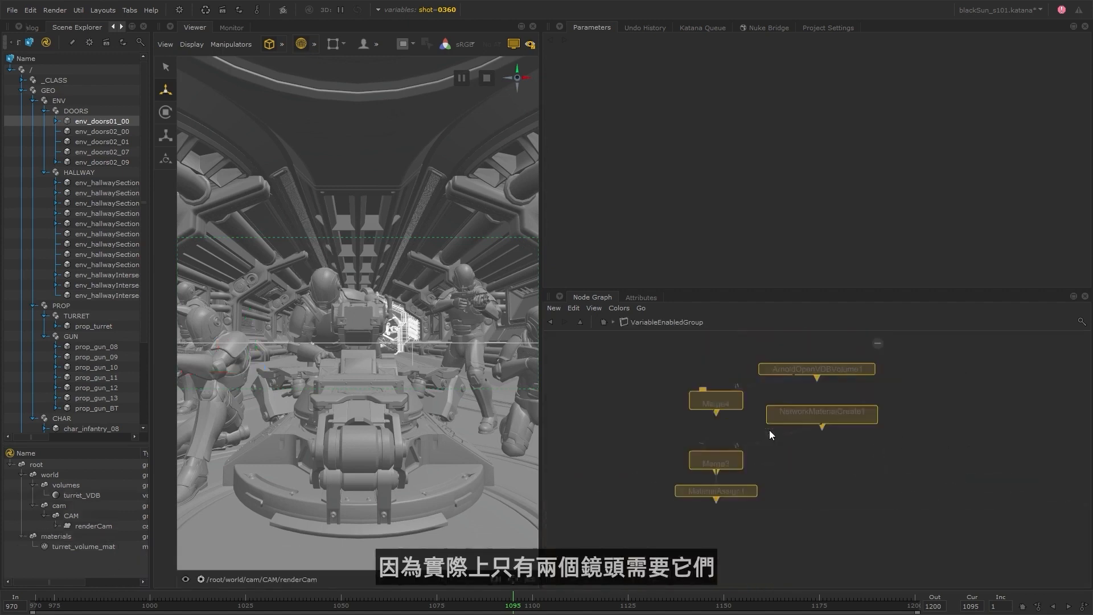
Place the pasted volume, merge and material nodes inside the VariableEnabledGroup and return to the main graph.
click(769, 429)
ctrl+middle_click(715, 384)
click(820, 426)
drag(797, 394, 622, 398)
click(582, 415)
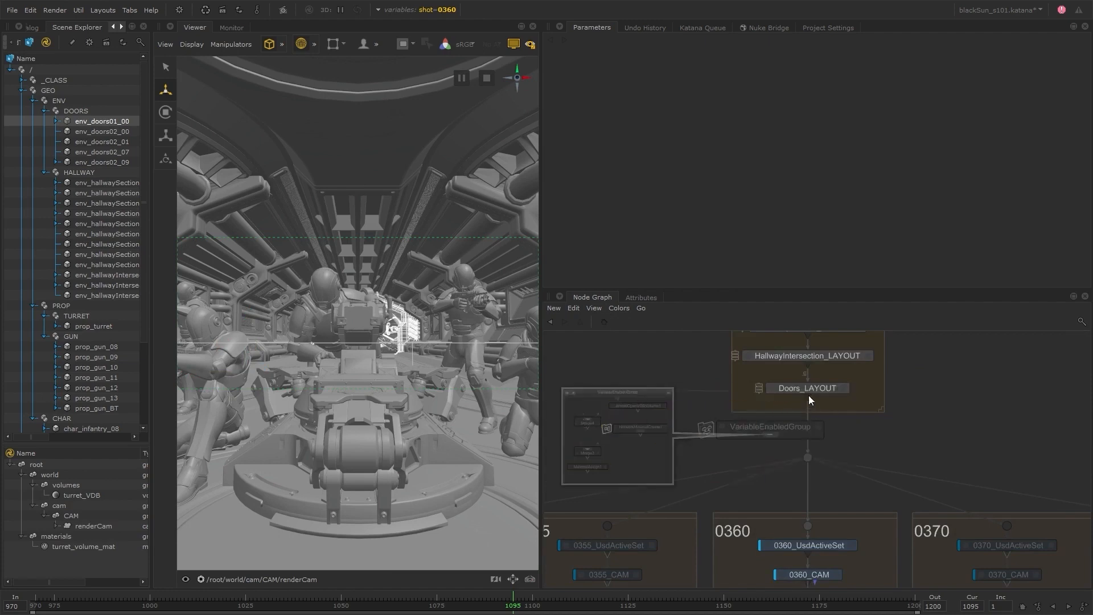
Align the VariableEnabledGroup in the stream below Doors_LAYOUT and rename it SEQUENCE_VDB_VEG.
click(770, 434)
drag(817, 428, 855, 428)
key(e)
key(F2)
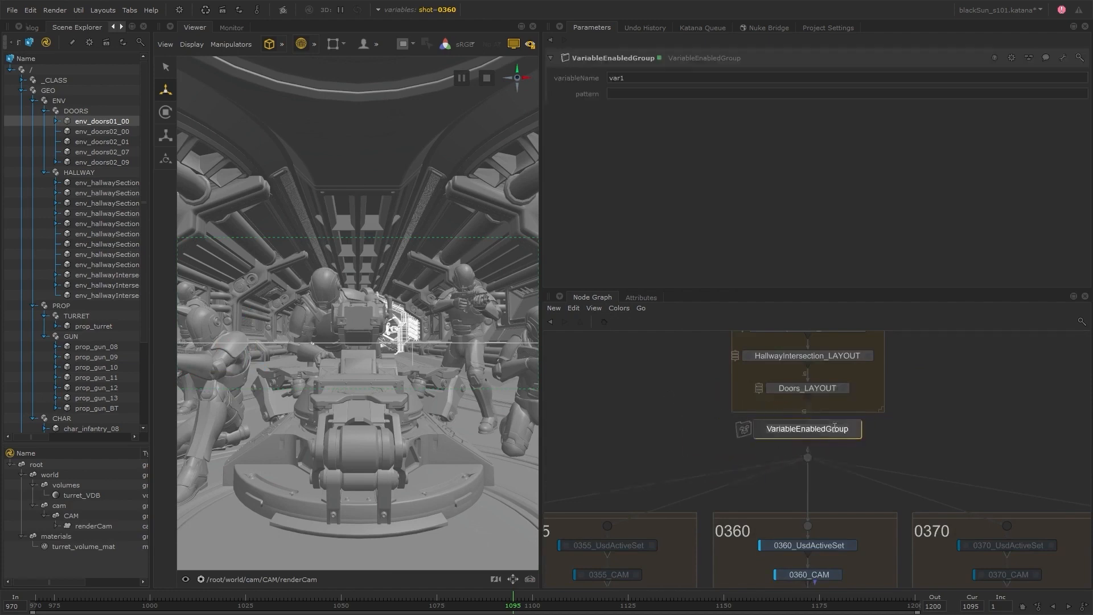
text(SEQUENCE_VDB_VEG)
key(Return)
Make SEQUENCE_VDB_VEG depend on the variable shot with the pattern 0355 0360.
double_click(644, 82)
text(shot)
click(642, 93)
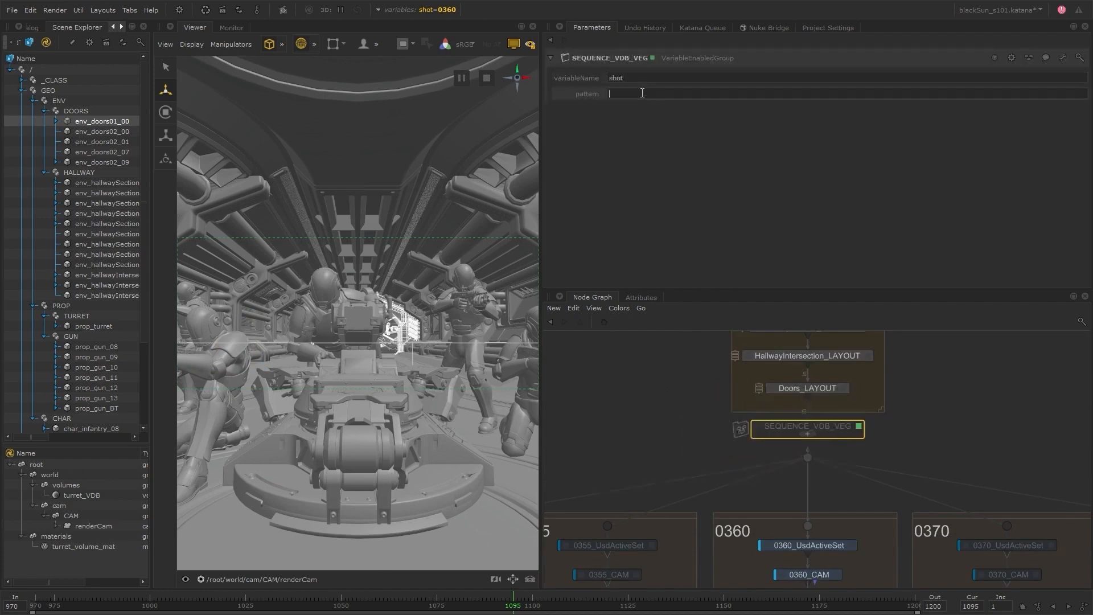
text(0355 0360)
key(Return)
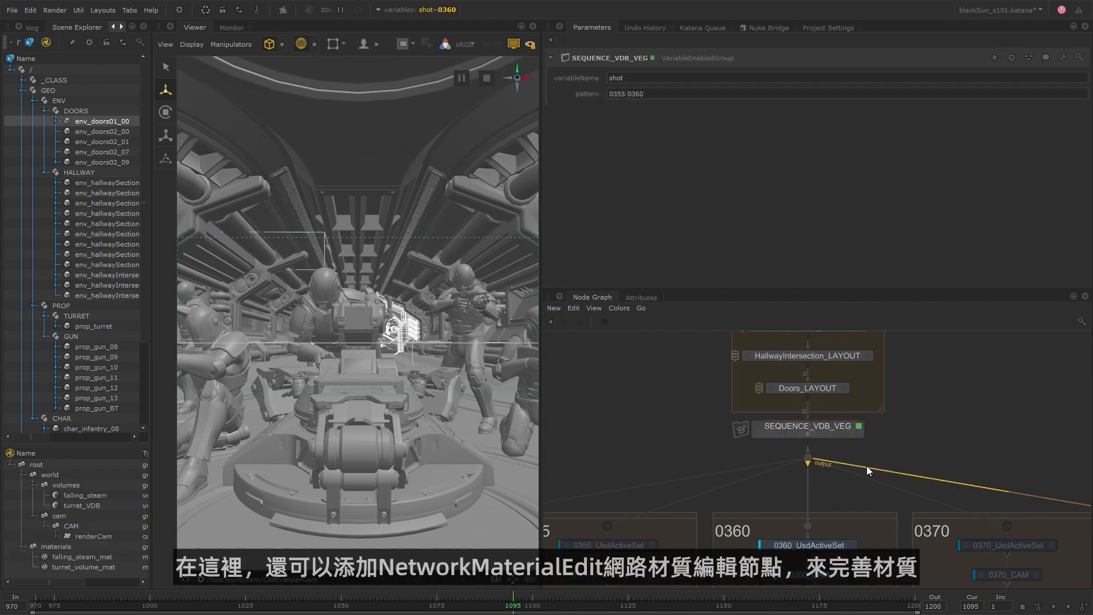
Switch the global shot graph state variable to 0355.
scroll(862, 472, down, 4)
middle_drag(794, 533, 750, 430)
click(437, 11)
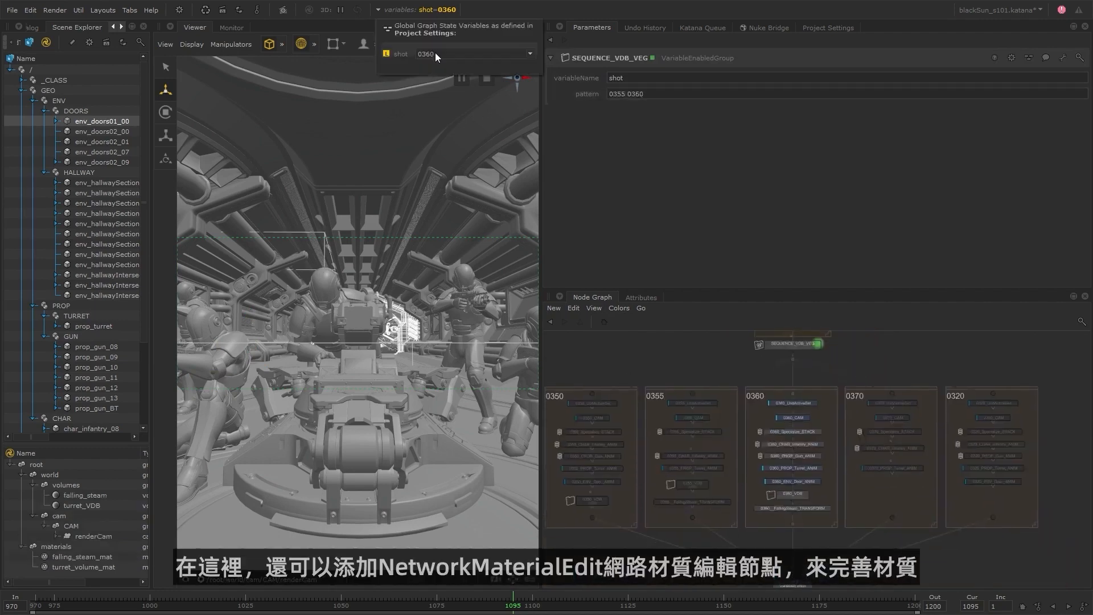
click(437, 54)
click(436, 71)
Add a NetworkMaterialEdit node below 0355__FallingSteam_TRANSFORM in the 0355 branch.
click(692, 517)
scroll(669, 542, up, 4)
drag(731, 460, 731, 452)
key(Tab)
text(NetworkMaterialEdit)
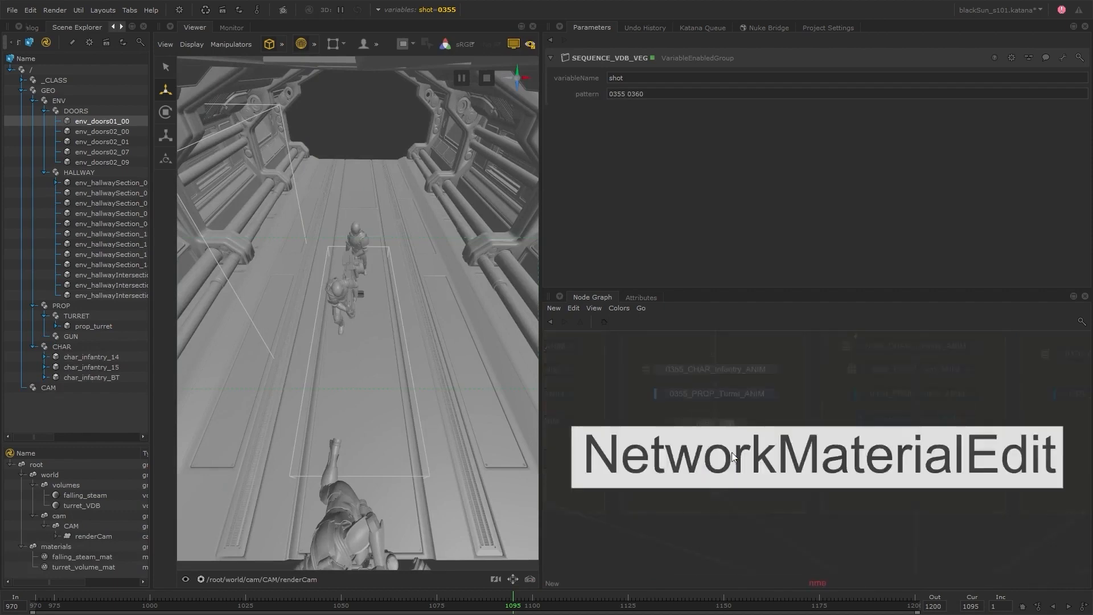
key(Return)
click(713, 474)
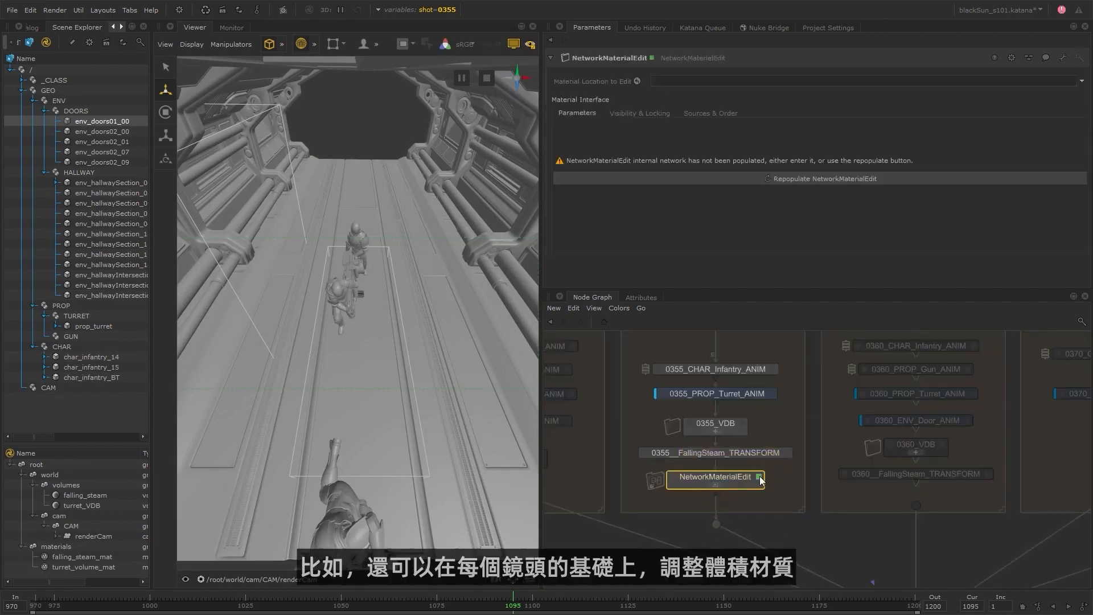
Target /root/materials/falling_steam_mat with the NetworkMaterialEdit and set the density of its standard volume shader to 0.7.
drag(112, 556, 711, 81)
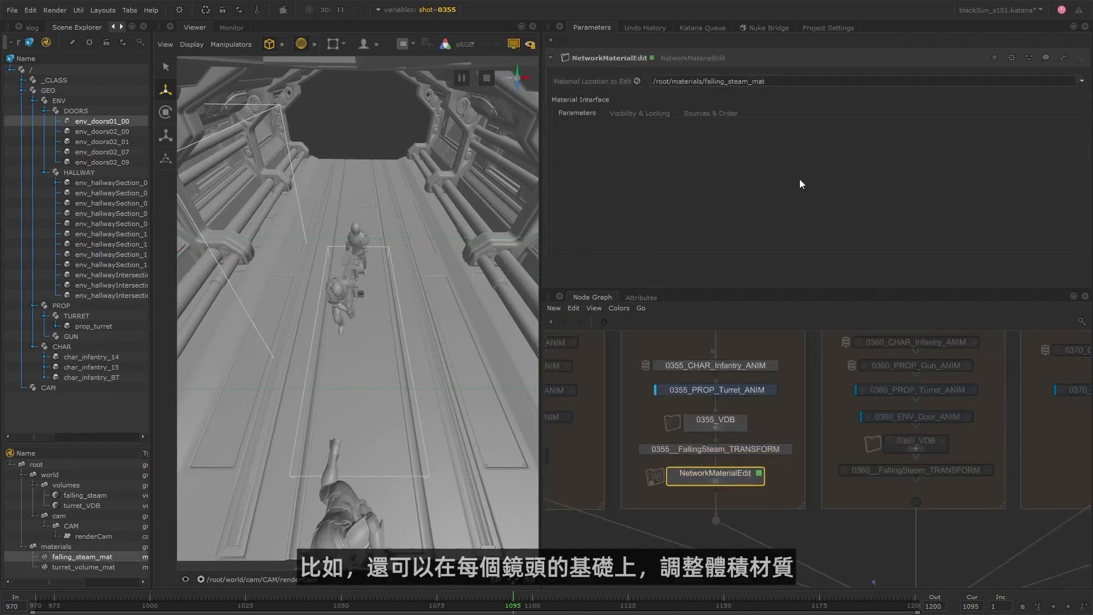
click(718, 482)
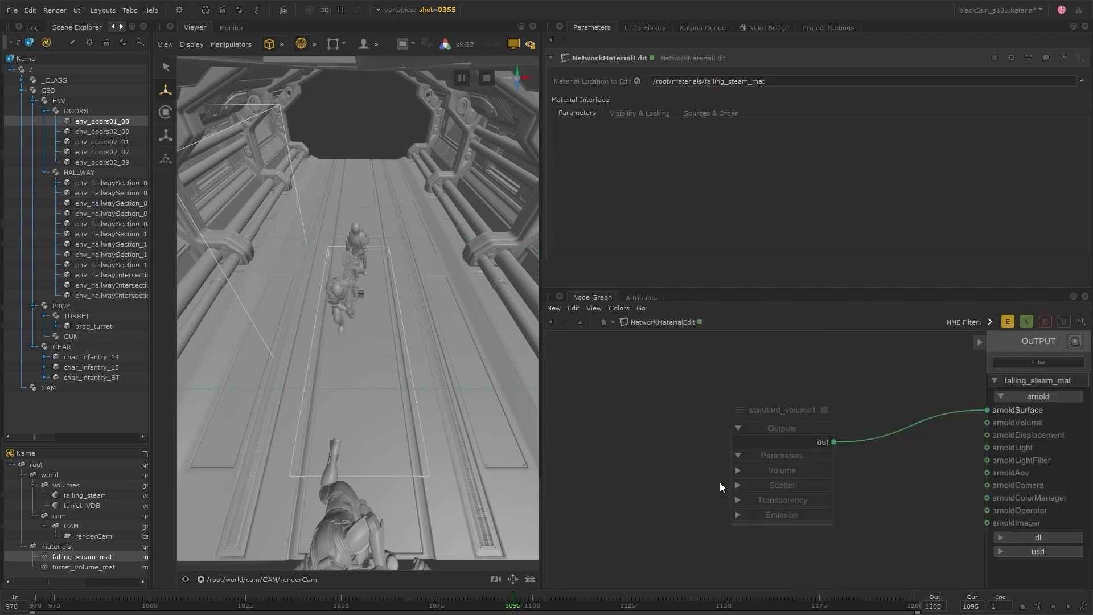
click(824, 410)
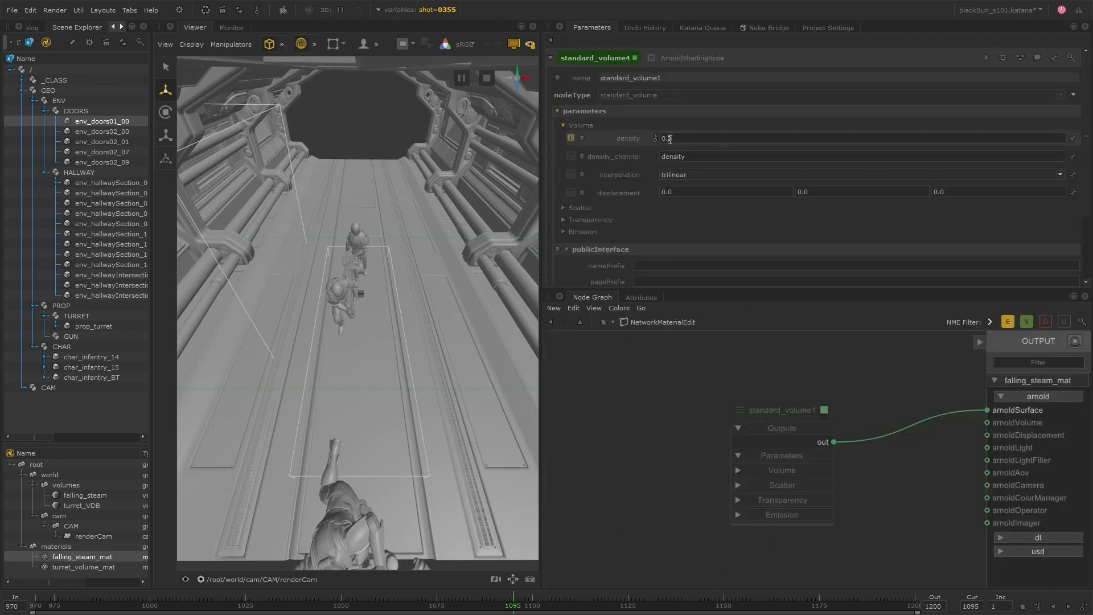
text(7)
key(Return)
Return to the main graph and rename the NetworkMaterialEdit node 0355_VDB_NME.
click(604, 322)
double_click(739, 474)
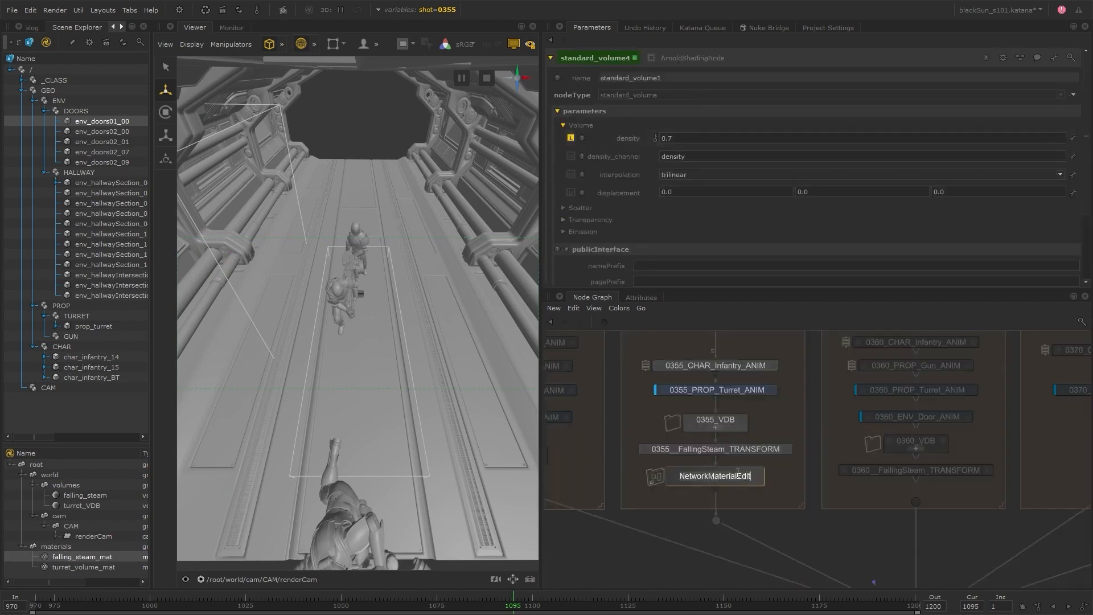
text(0355_VDB_NME)
key(Return)
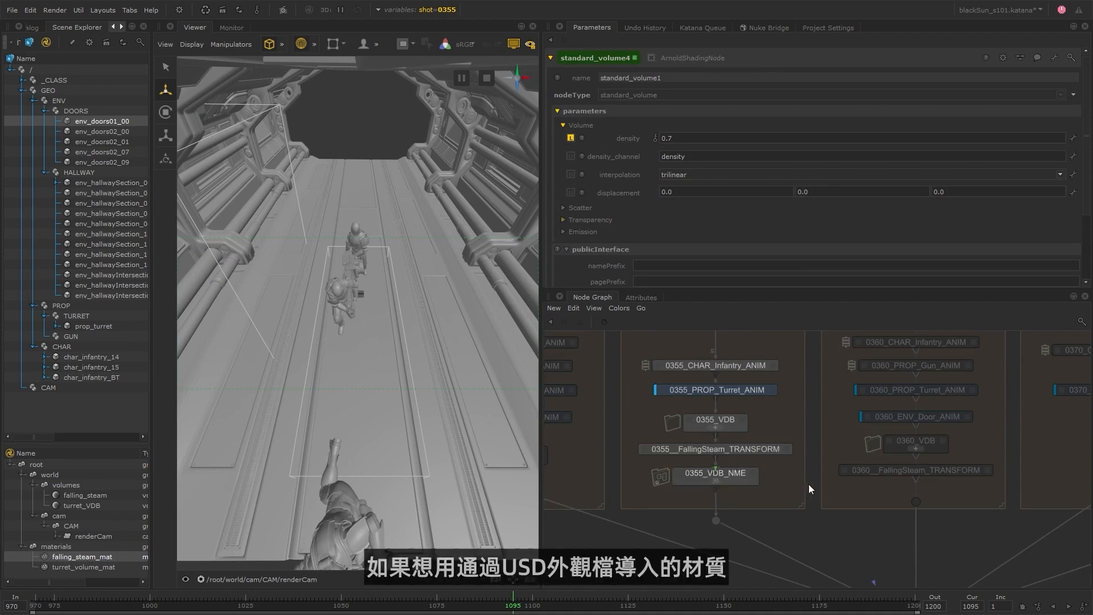
Examine the look materials stored under char_infantry in the _CLASS hierarchy.
click(22, 80)
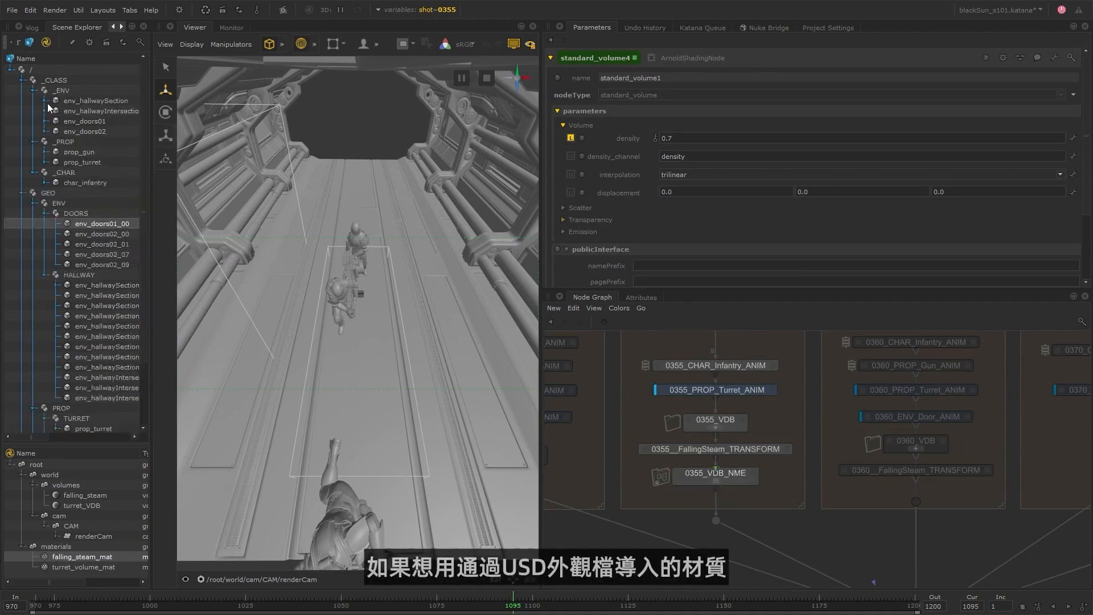
shift+click(45, 183)
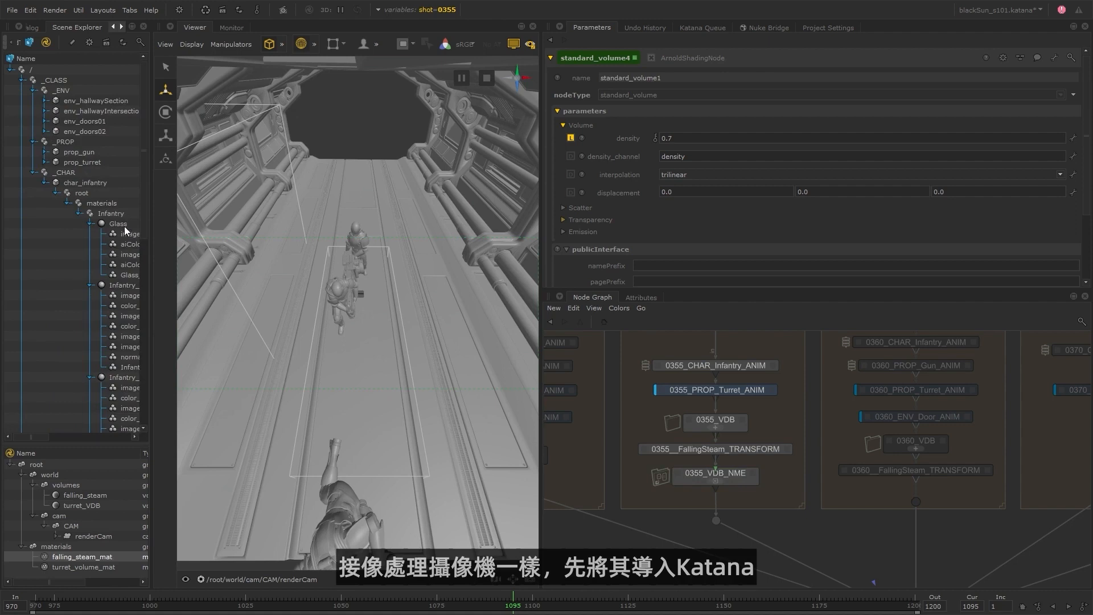
click(46, 183)
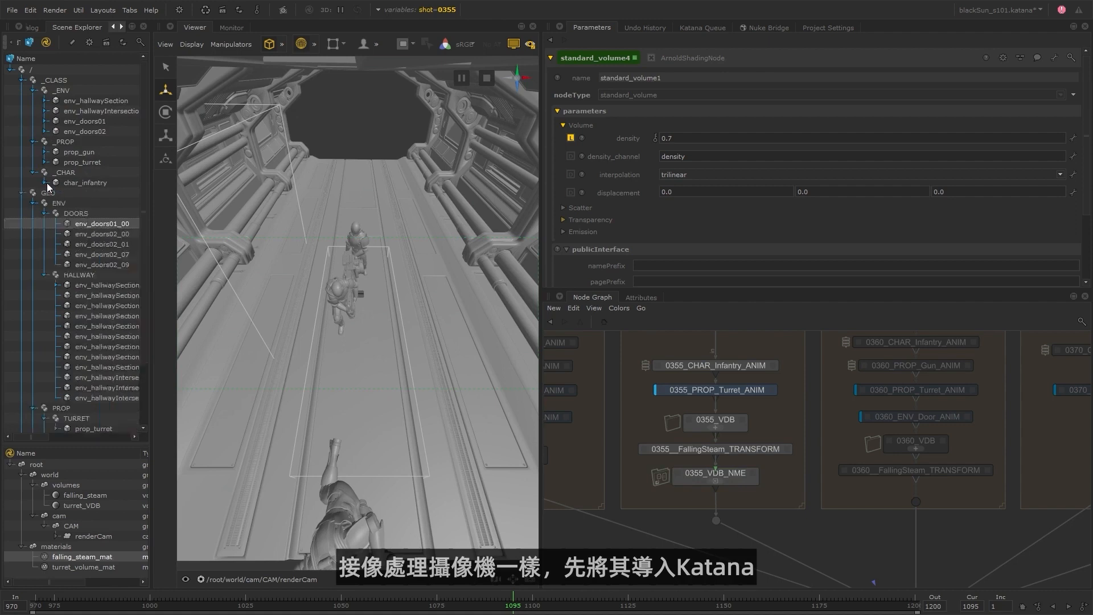
Add a UsdToKatana node beneath 0355_VDB_NME in the 0355 branch.
click(739, 478)
key(Tab)
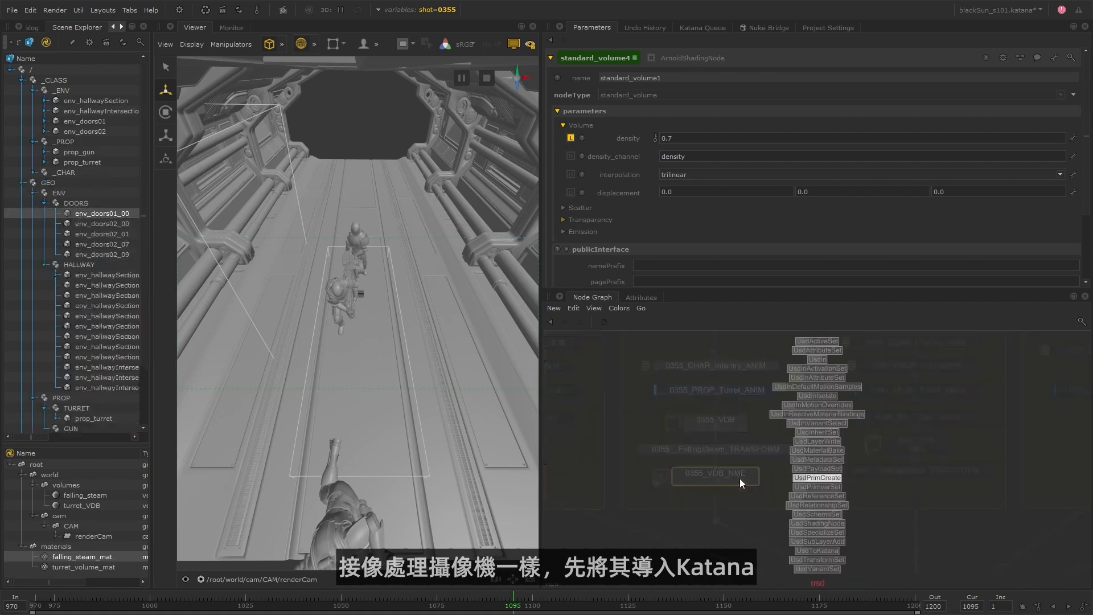
text(usd)
key(Return)
click(783, 503)
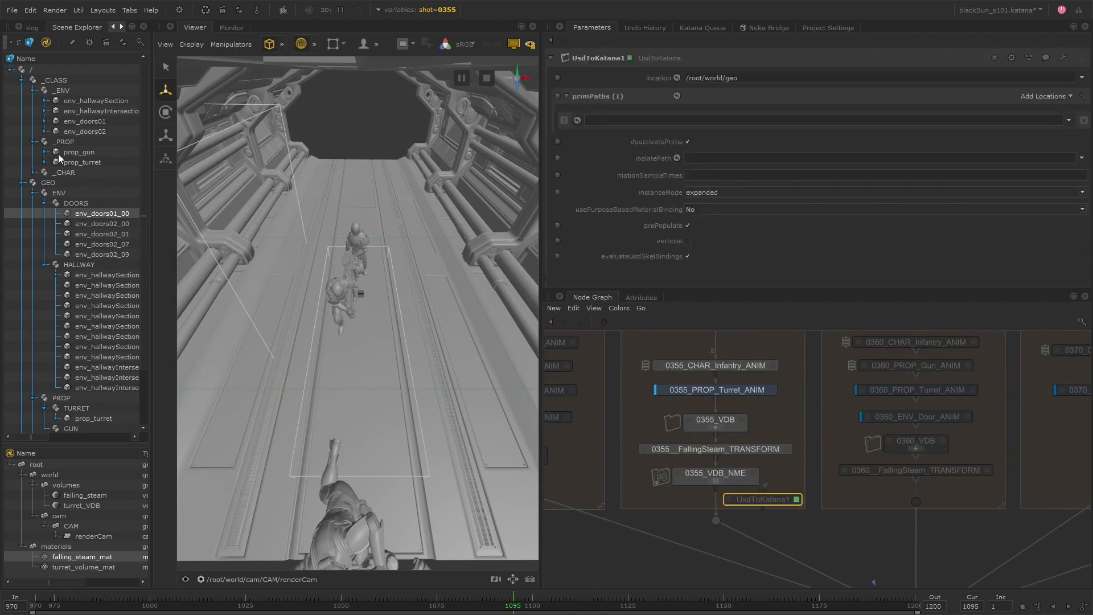
Try the char_infantry Infantry_Plate material as the prim path of the new UsdToKatana node, and delete the node.
click(35, 171)
click(45, 182)
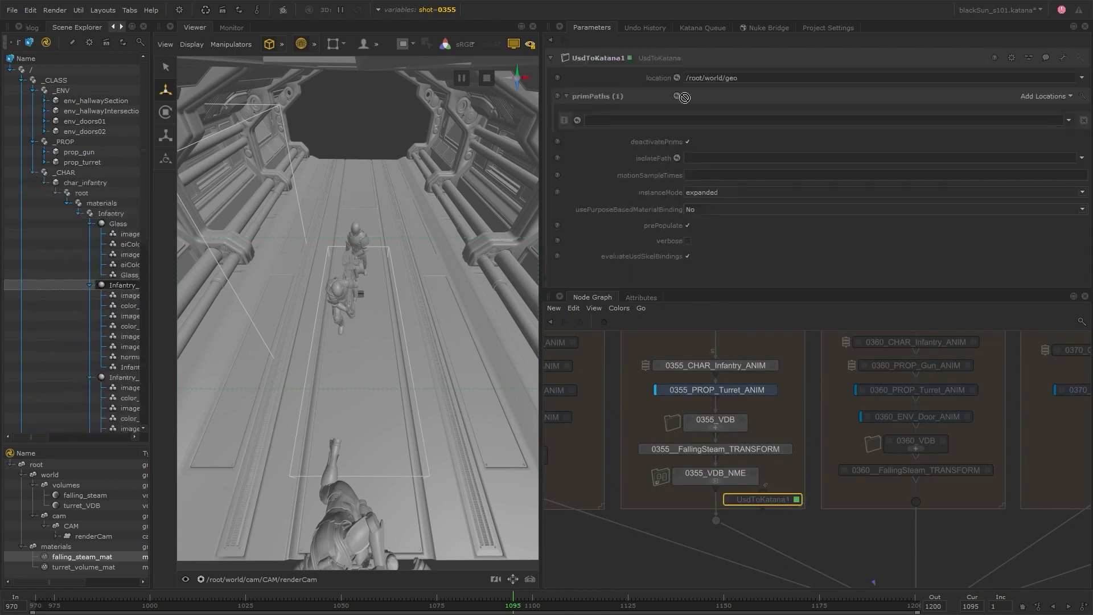
drag(684, 97, 671, 122)
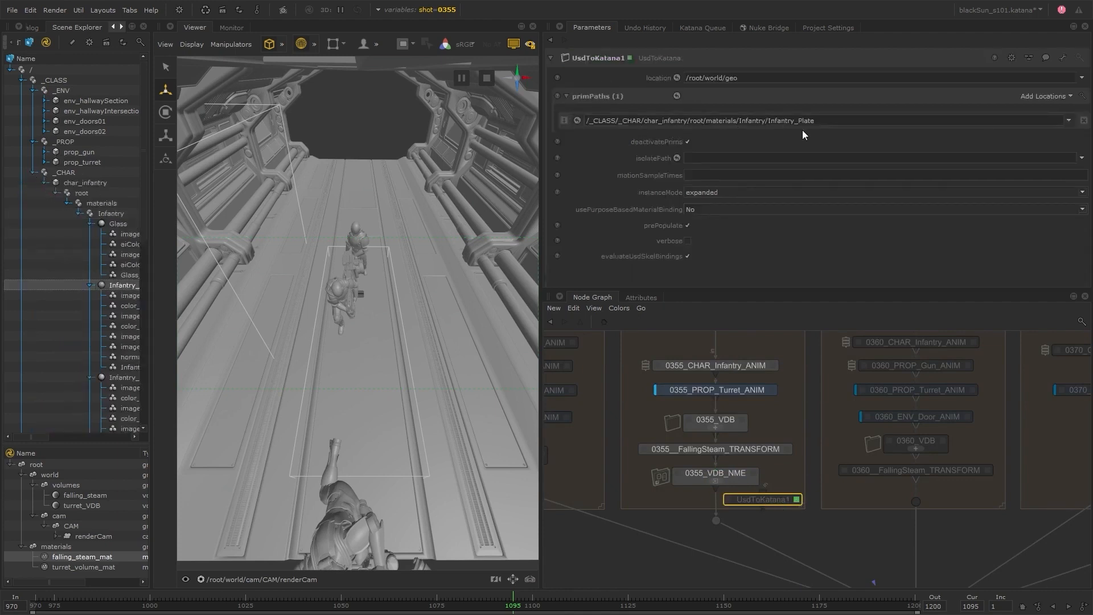
key(Delete)
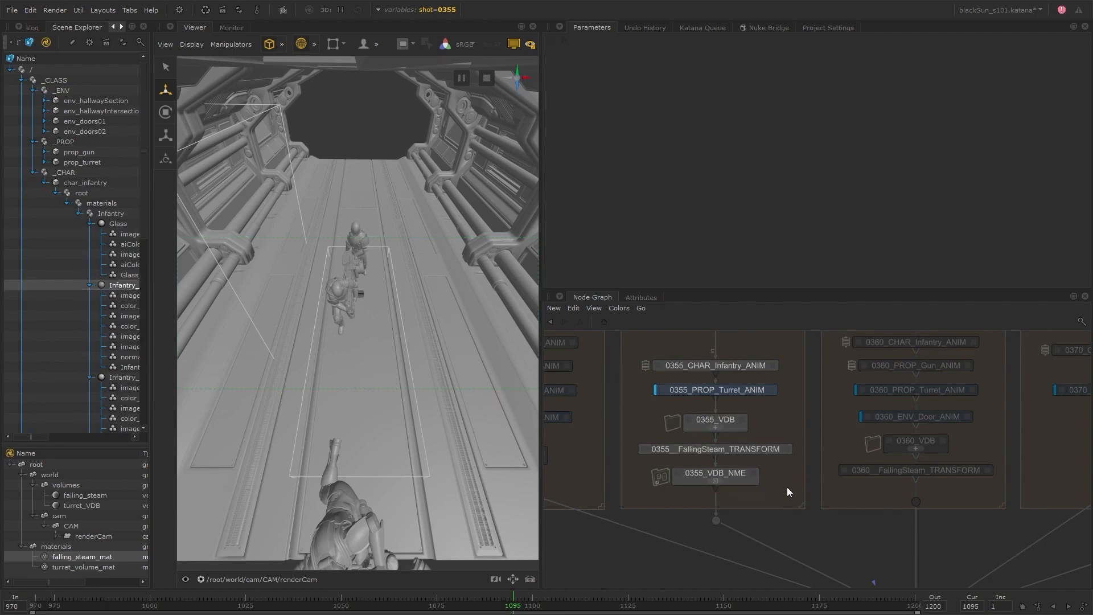
Switch the global shot graph state variable to 0320.
middle_drag(787, 488, 774, 543)
drag(774, 543, 713, 398)
click(763, 501)
scroll(762, 501, down, 4)
middle_drag(763, 501, 632, 485)
click(437, 10)
click(439, 56)
click(438, 92)
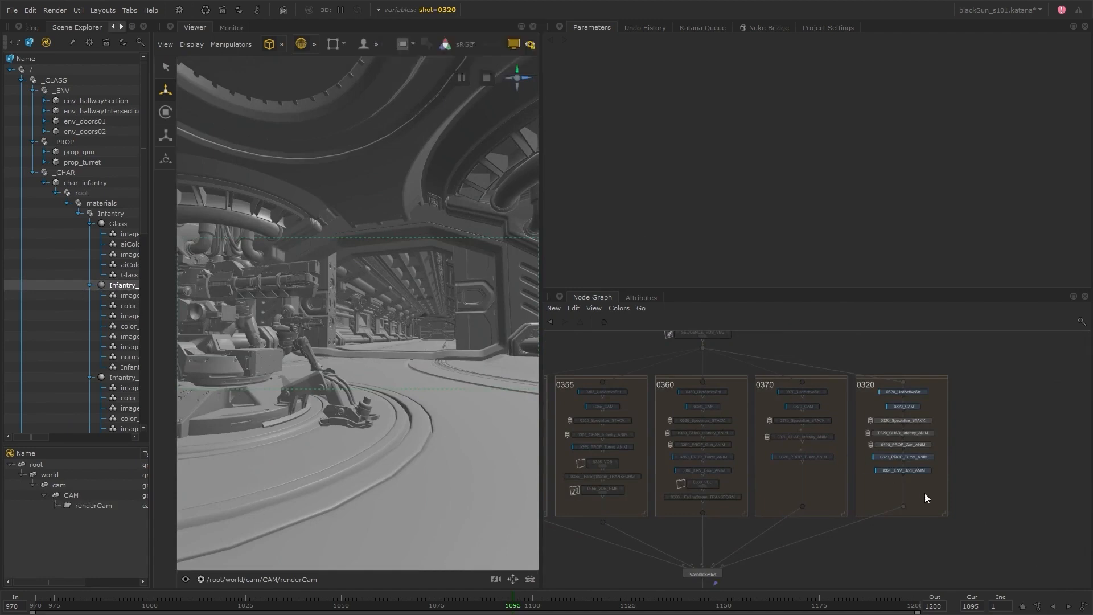
Add a UsdTransformSet node below 0320_ENV_Door_ANIM in the 0320 branch and open its parameters.
scroll(917, 493, up, 3)
key(Tab)
text(usdtr)
key(Return)
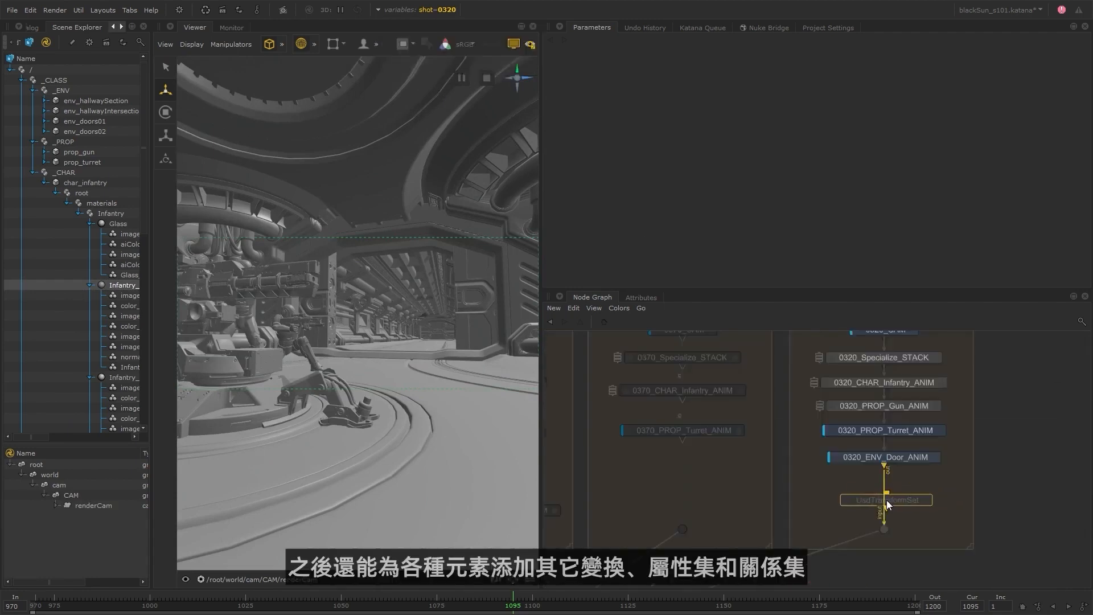
click(884, 501)
click(925, 503)
Assign char_infantry_11 and prop_gun_11 as the prim paths of the UsdTransformSet.
click(22, 81)
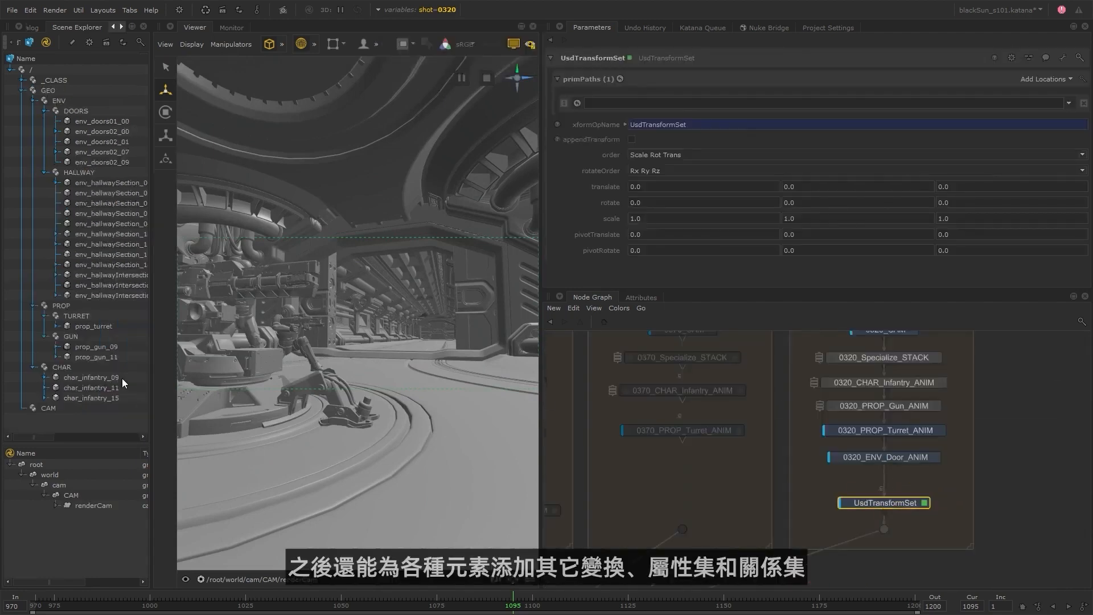
click(122, 378)
click(117, 388)
ctrl+click(111, 357)
middle_drag(110, 358, 1060, 81)
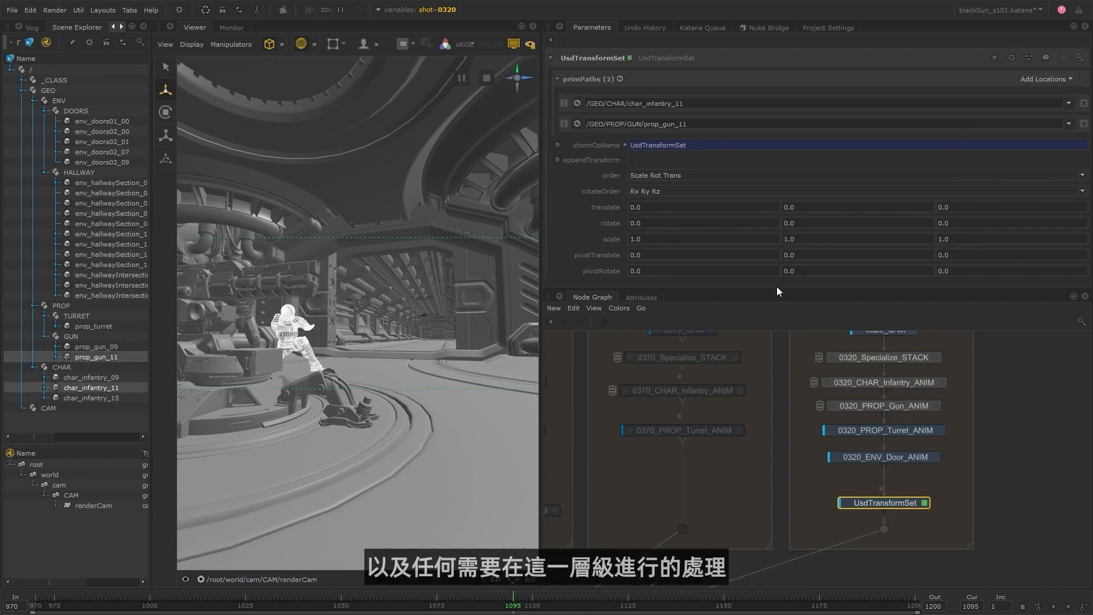
Set the X translate of the UsdTransformSet to 10 and increase it to 50.
drag(645, 208, 627, 207)
text(10)
key(Return)
text(50)
key(Return)
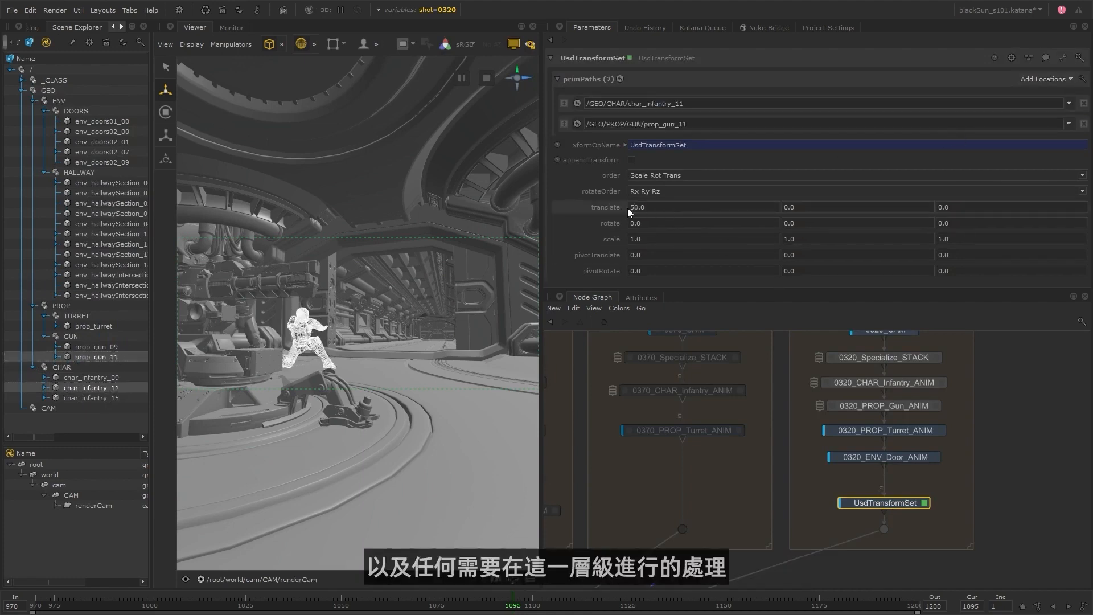
Delete the UsdTransformSet node from the end of the 0320 branch.
click(372, 360)
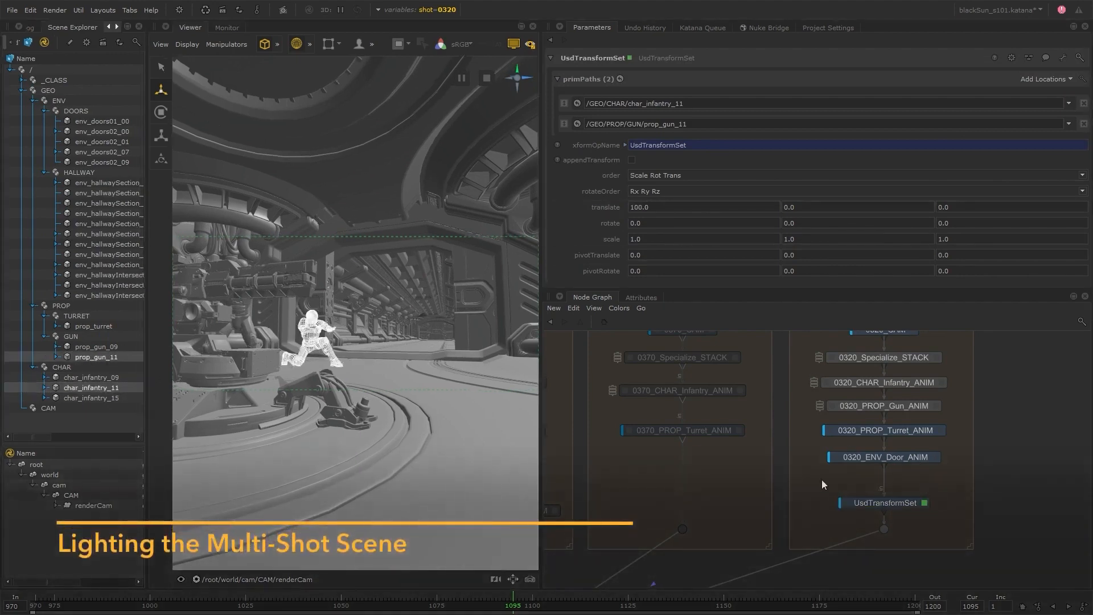
scroll(822, 479, down, 4)
mouse_move(683, 503)
middle_down()
mouse_move(797, 499)
mouse_move(681, 498)
middle_up()
click(856, 482)
key(Delete)
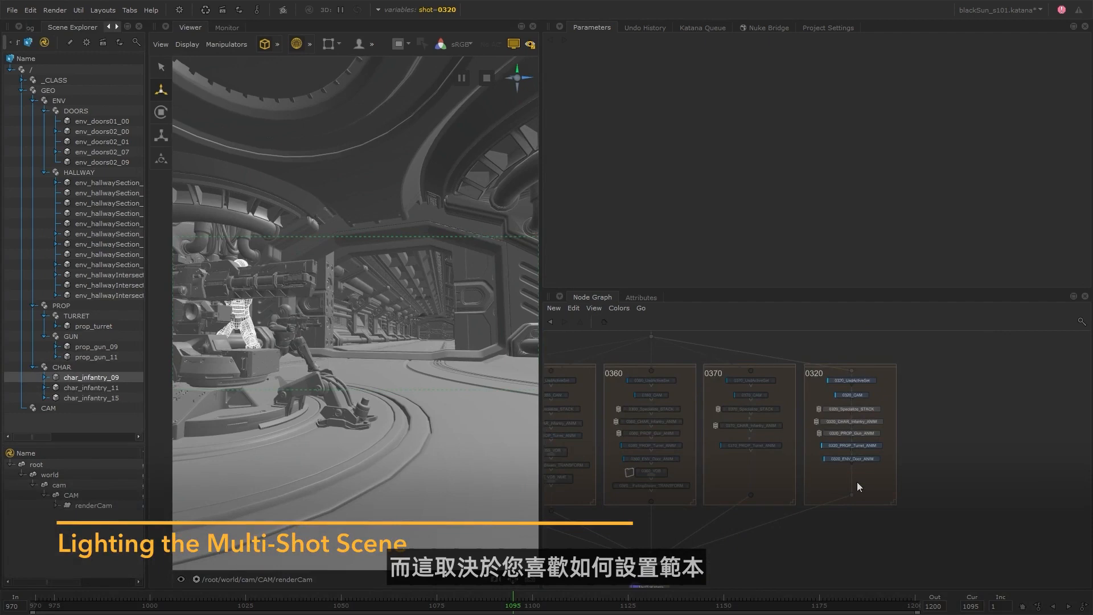
Make the node graph area taller so that the shot branches and the nodes beneath them fit.
scroll(842, 486, down, 3)
middle_drag(728, 487, 764, 476)
scroll(765, 477, up, 3)
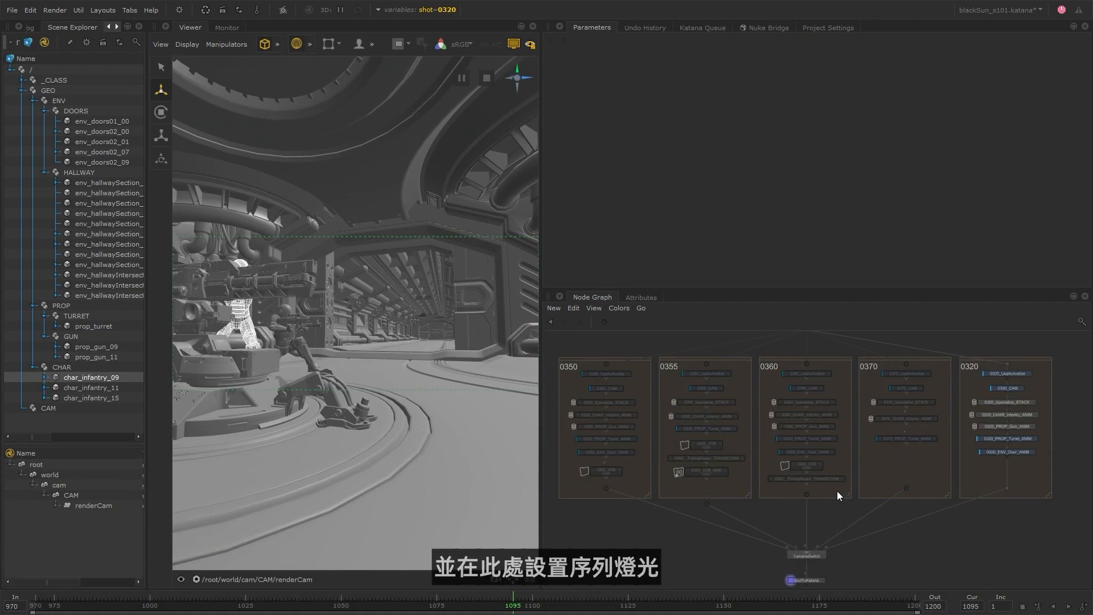
drag(797, 290, 793, 178)
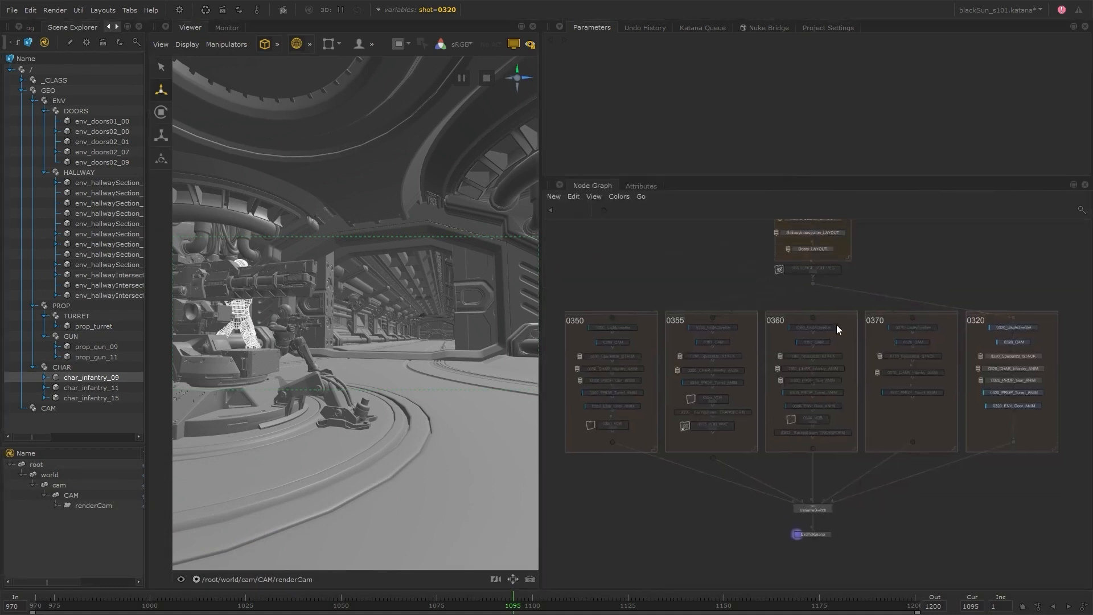
middle_drag(836, 325, 839, 337)
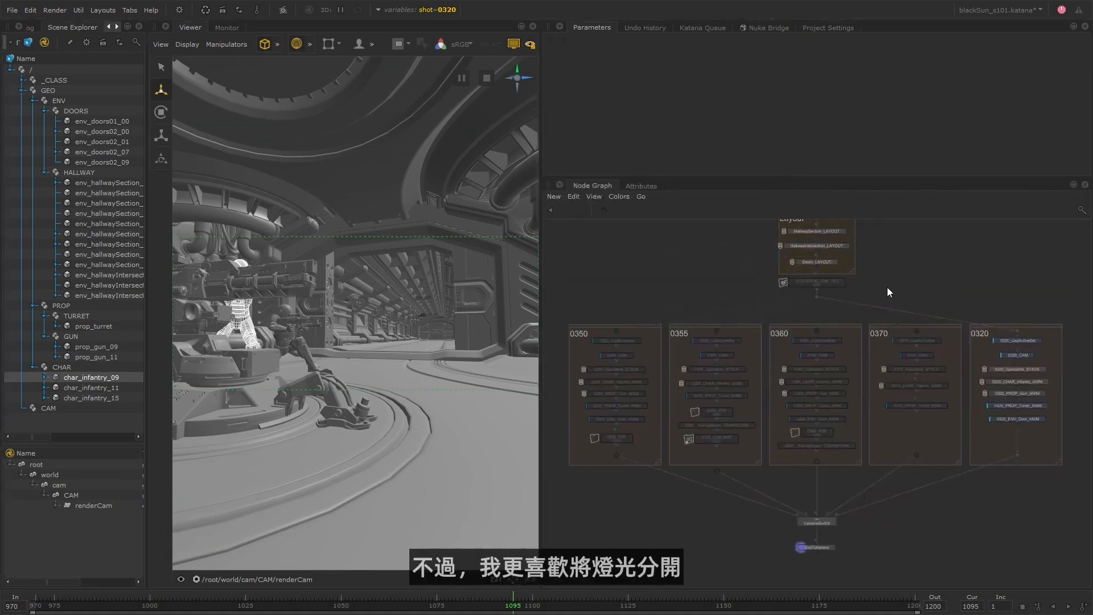
Insert a GafferThree node between the VariableSwitch and the final UsdToKatana node, leaving ample space below it.
middle_drag(903, 580, 885, 449)
drag(804, 416, 806, 428)
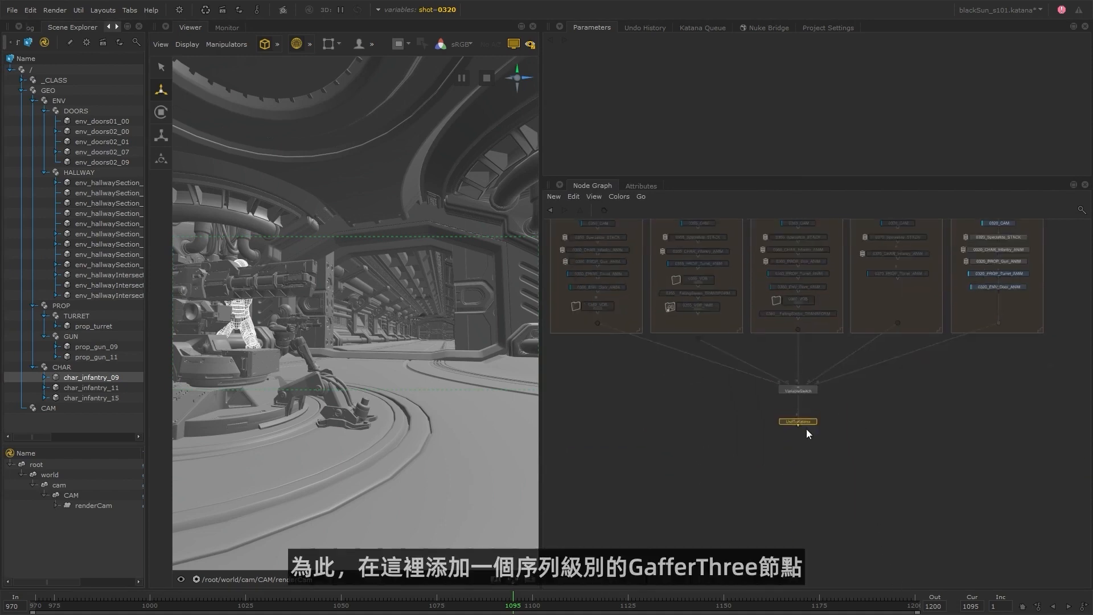
click(807, 425)
key(Tab)
text(GafferThree)
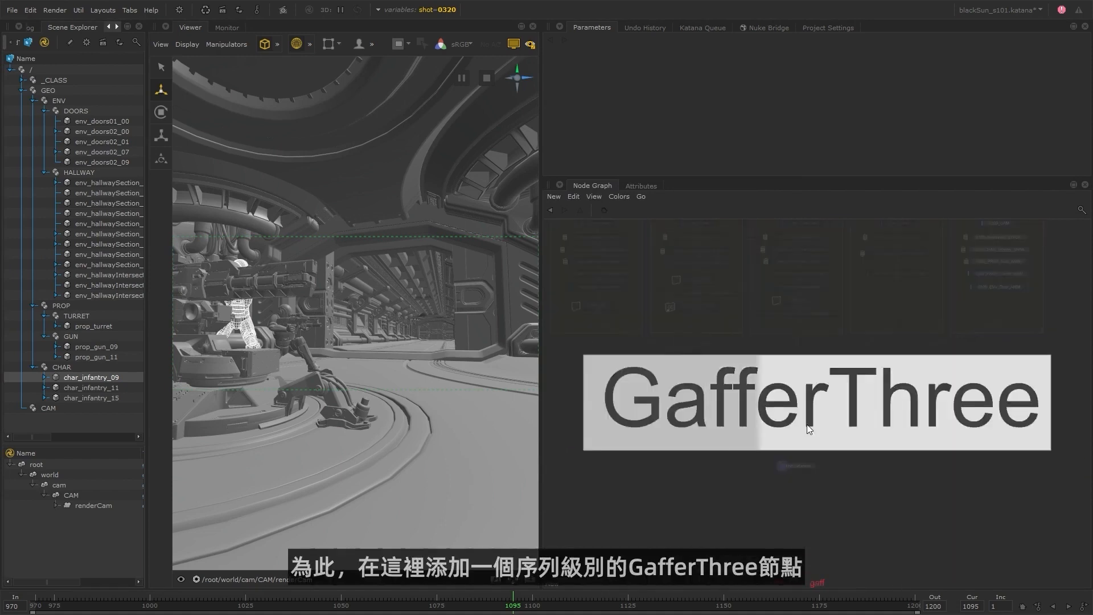
key(Return)
click(797, 438)
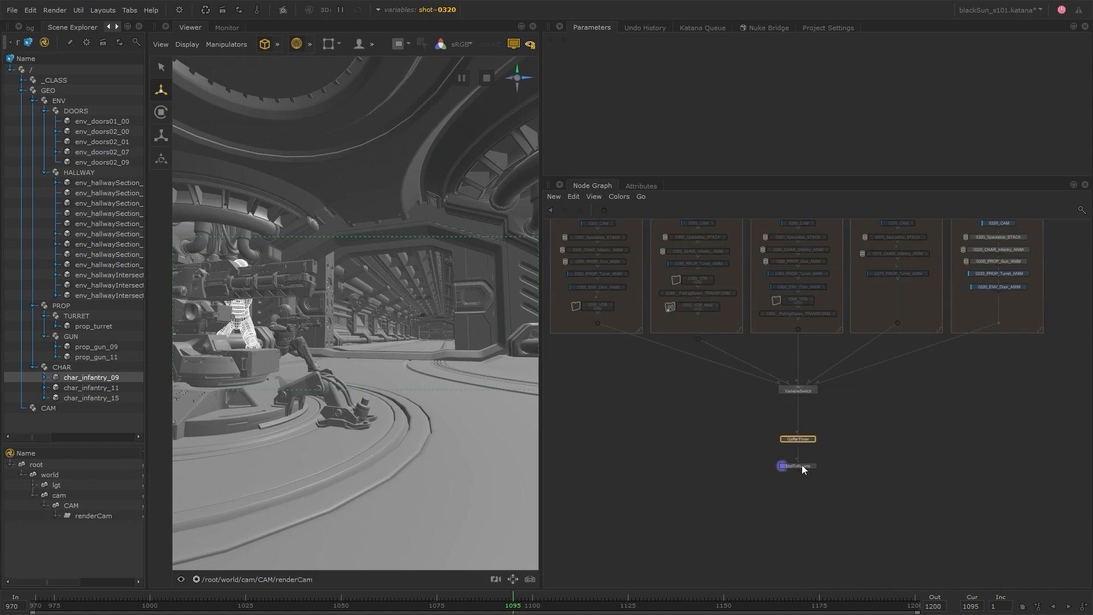
drag(802, 465, 801, 565)
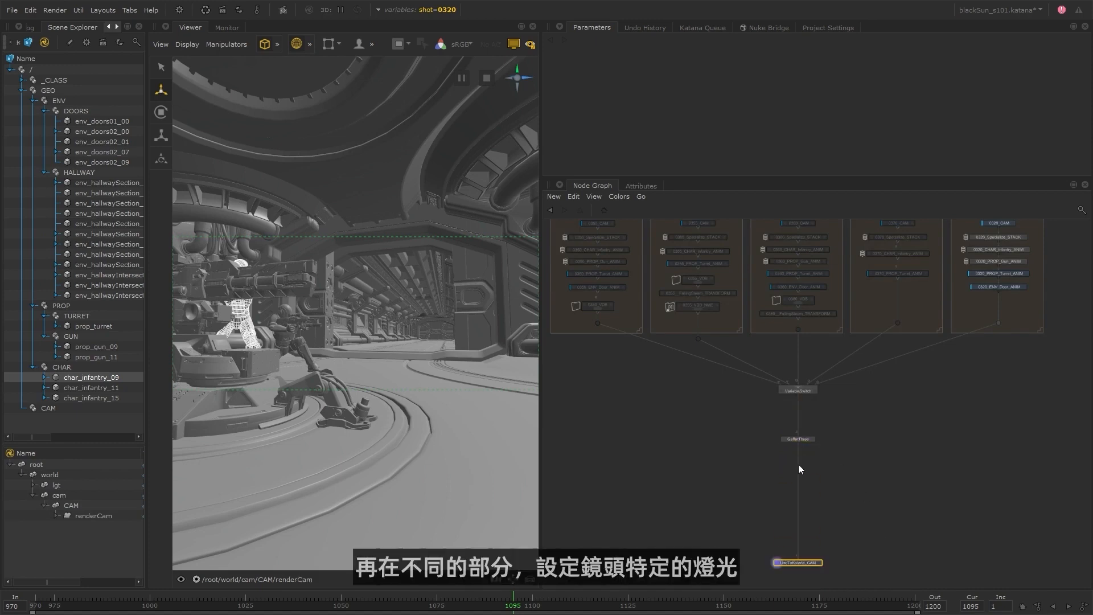
scroll(791, 507, up, 3)
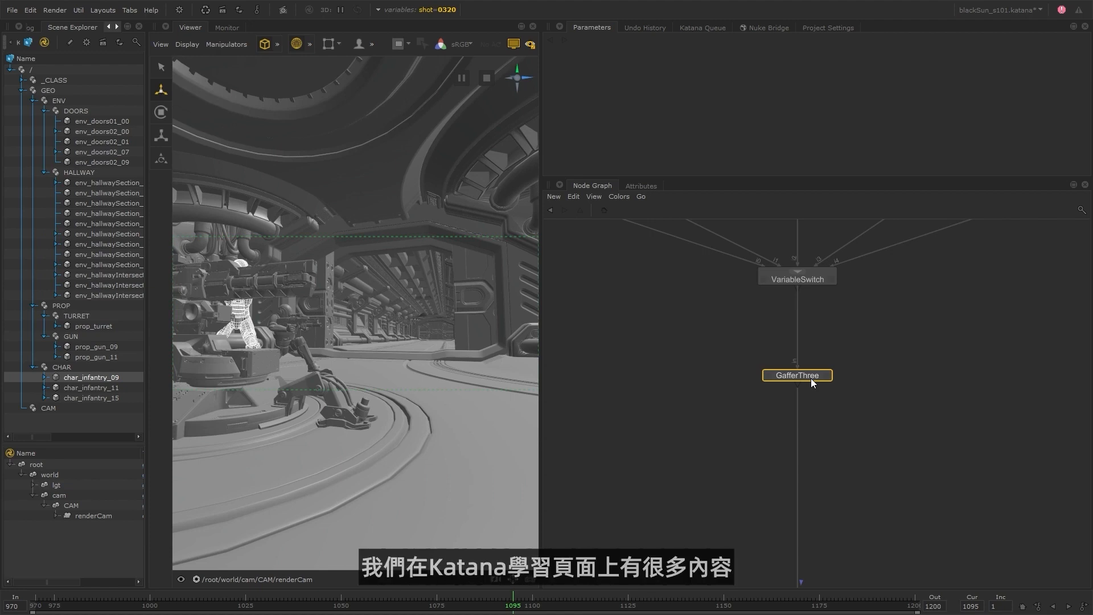
Add a RenderSettings node after UsdToKatana_CAM and set its camera to /root/world/cam/CAM/renderCam.
key(Tab)
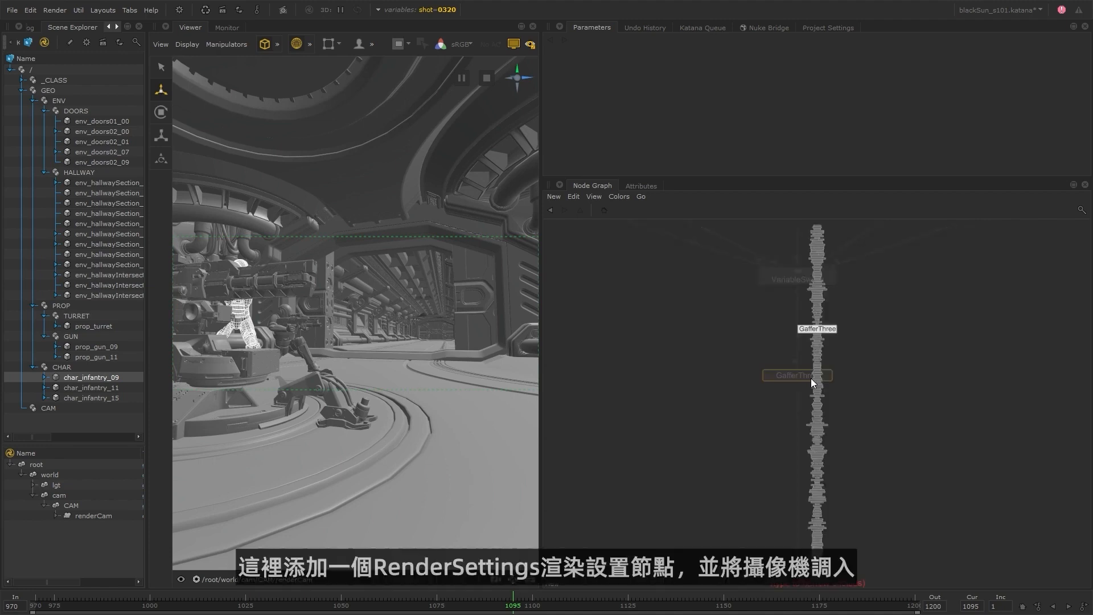
text(ren)
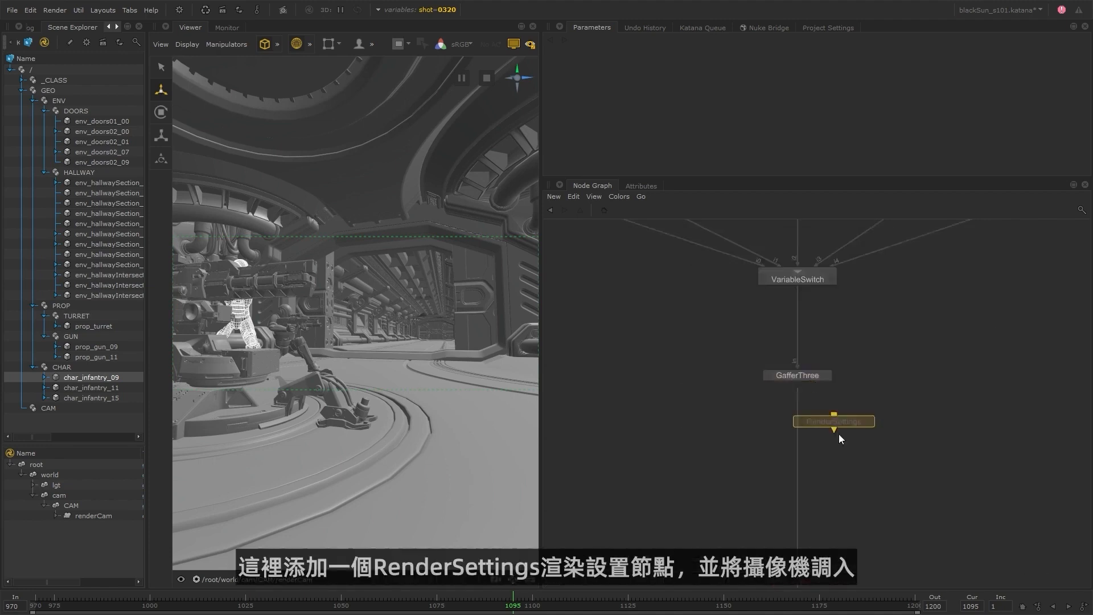
scroll(840, 436, down, 4)
scroll(816, 507, up, 4)
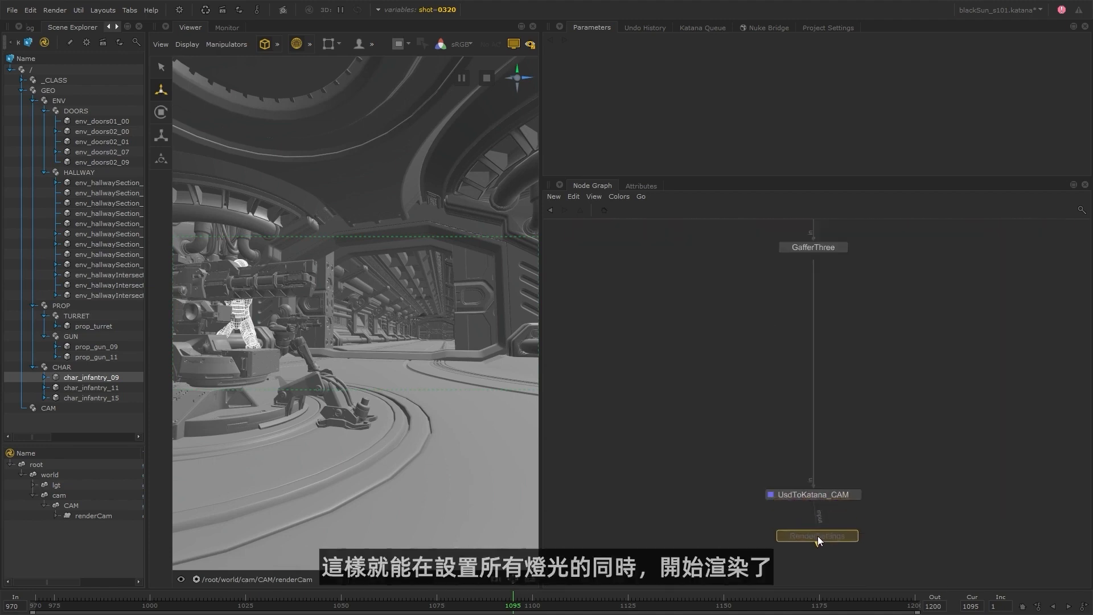
click(825, 542)
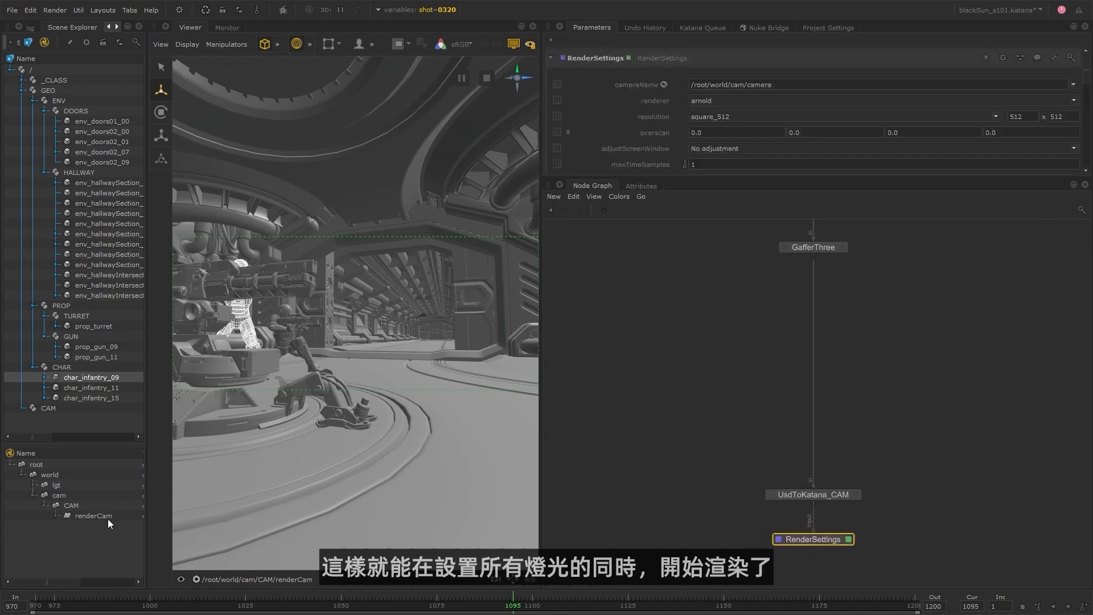
drag(105, 518, 772, 82)
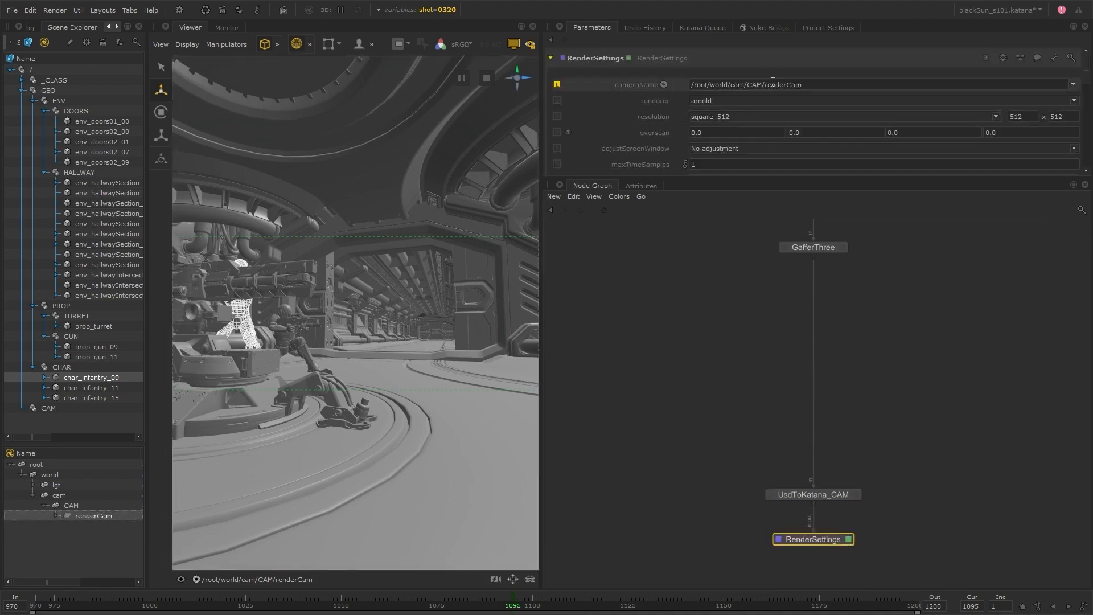
Rename the GafferThree node to HallwaySection_GAFFER and open its parameters.
middle_drag(861, 286, 854, 342)
key(Return)
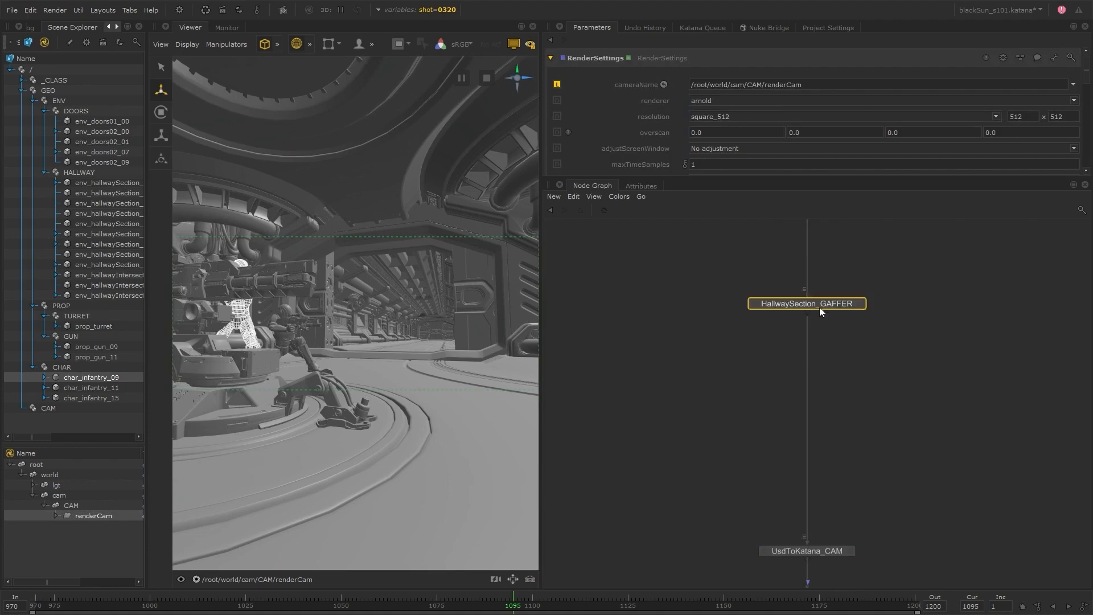
click(863, 304)
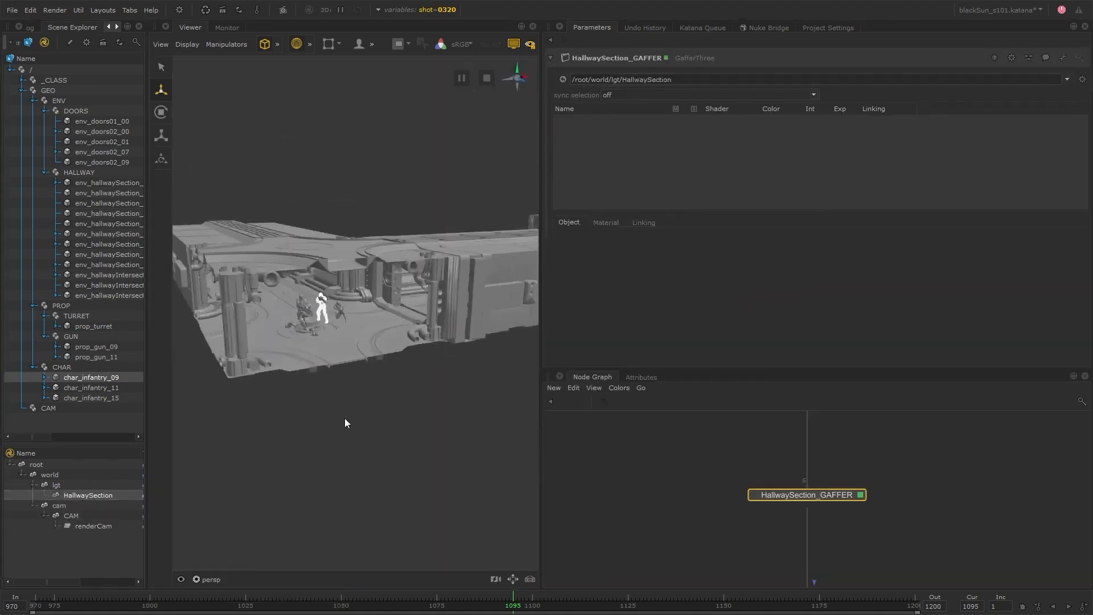
Switch the shot variable to 0350 and widen the Viewer around the hallway section.
click(433, 9)
click(432, 85)
alt+drag(364, 226, 341, 335)
scroll(320, 357, up, 5)
drag(540, 143, 743, 143)
Create an Arnold Quad Light from the Viewer on the inner side wall of the hallway section.
click(374, 44)
click(454, 47)
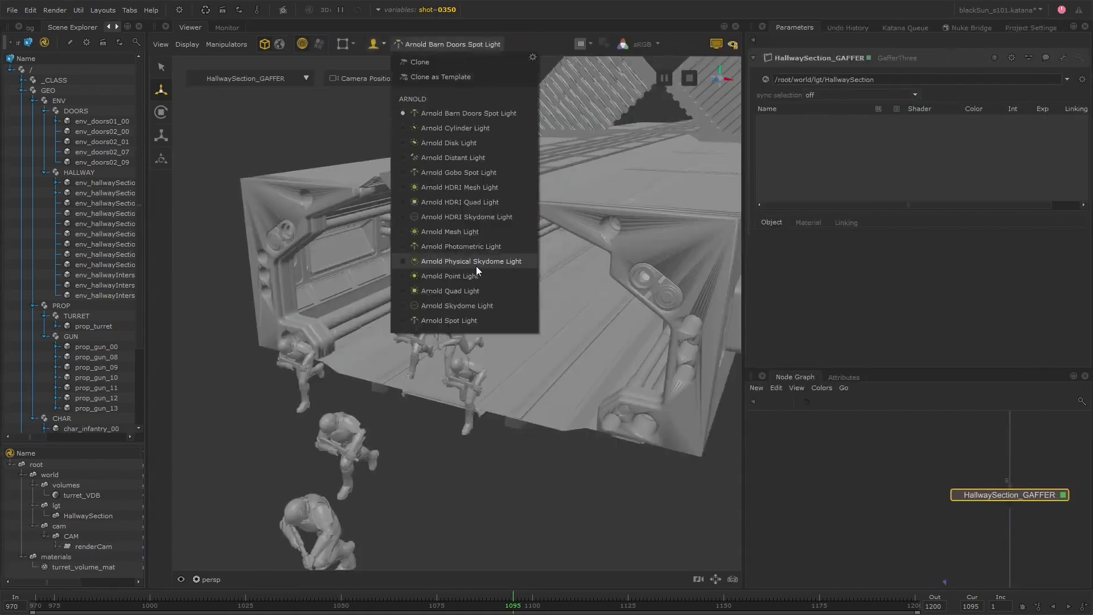
click(449, 290)
click(345, 252)
Rotate and scale the new quad light to align it with the hallway's side wall.
key(e)
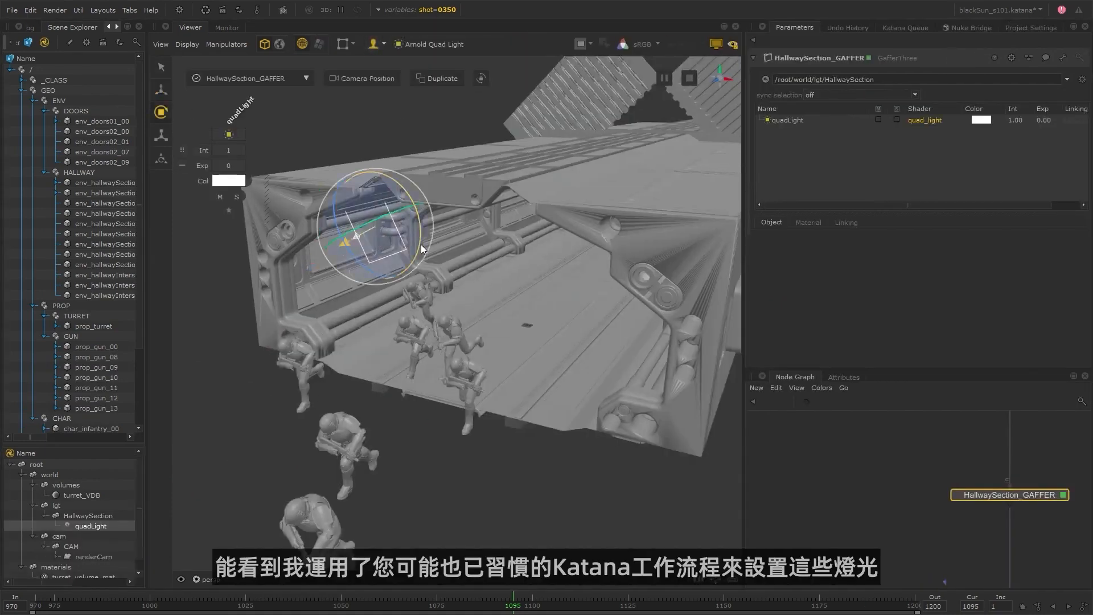
click(787, 120)
drag(421, 244, 433, 208)
scroll(791, 319, down, 3)
right_click(1015, 326)
click(1029, 366)
key(r)
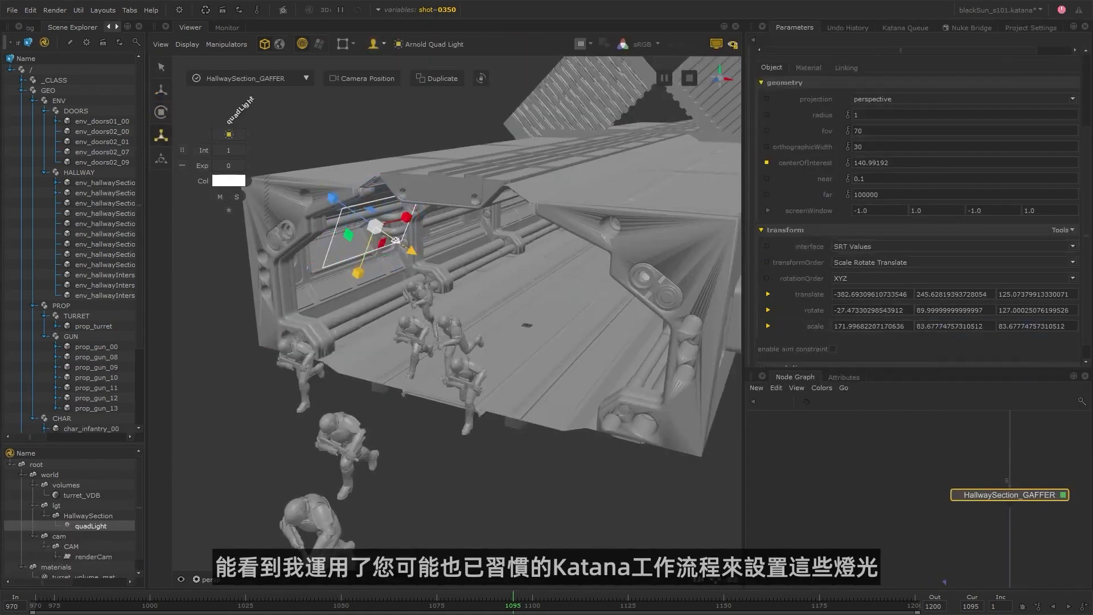
drag(358, 273, 367, 249)
Move the quad light into position at the hallway's side wall.
scroll(389, 378, up, 5)
alt+drag(390, 378, 478, 364)
click(605, 254)
key(w)
drag(510, 194, 472, 169)
drag(493, 243, 478, 278)
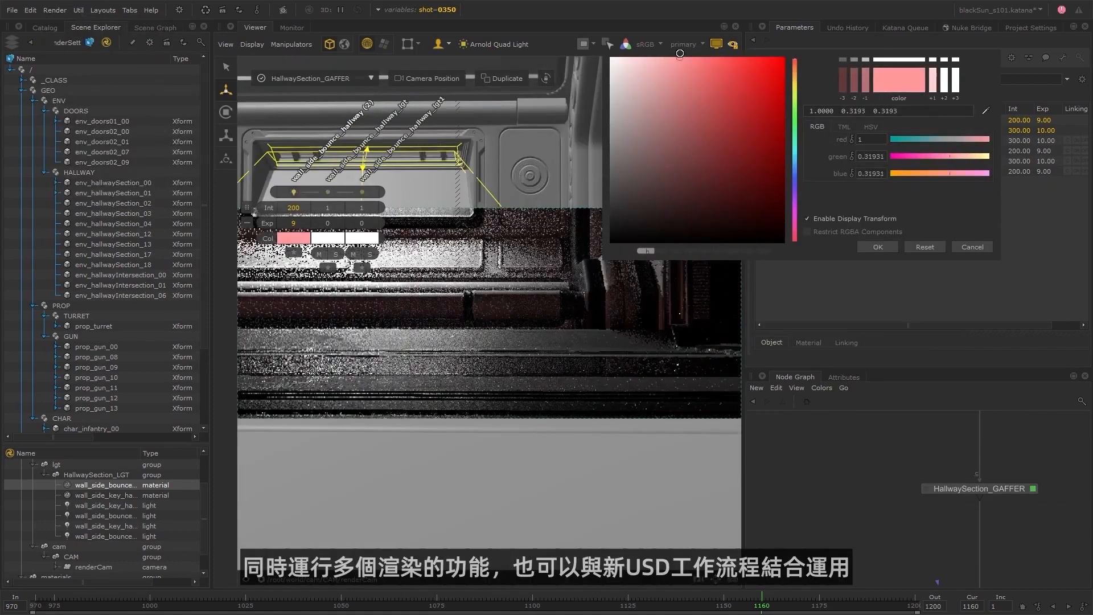
Change the wall_side_bounce_hallway and wall_side_key_hallway template materials to light orange and set the key's exposure to 10.5.
drag(794, 64, 795, 76)
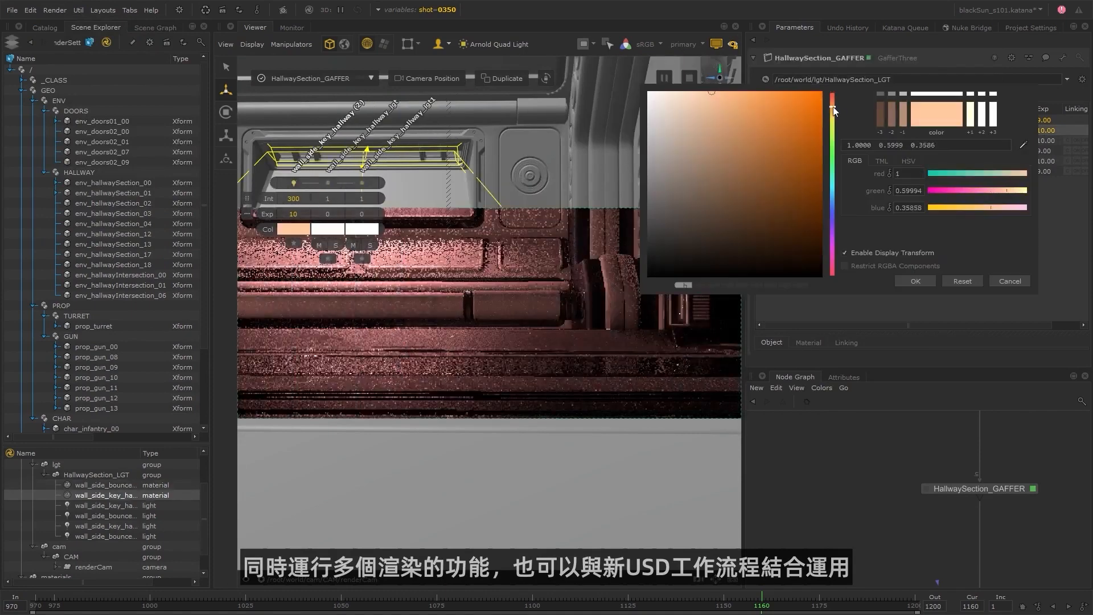
drag(833, 110, 833, 107)
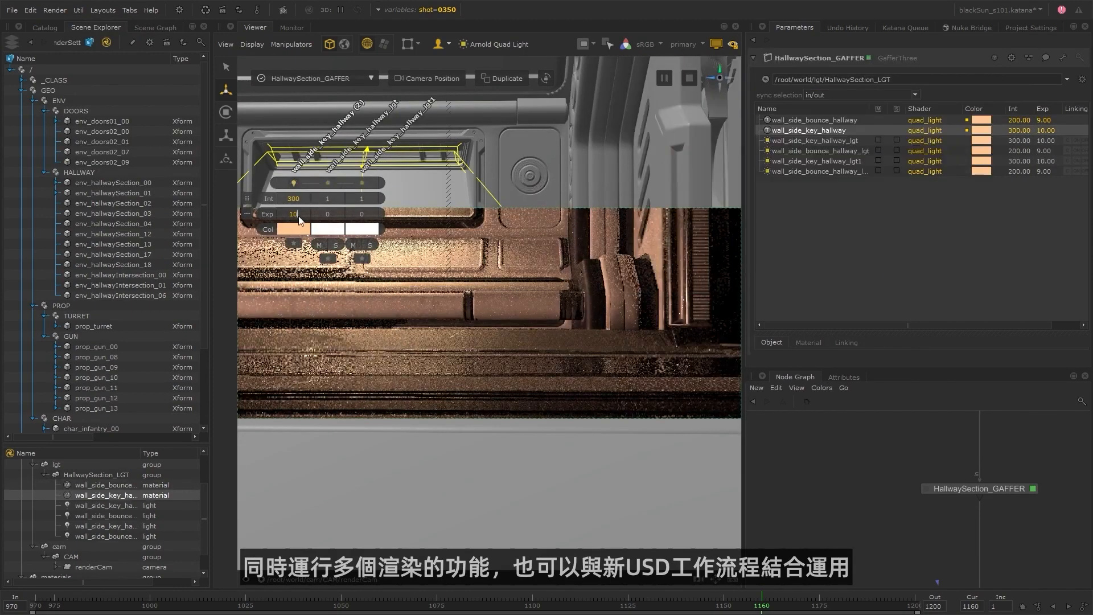
drag(293, 216, 298, 217)
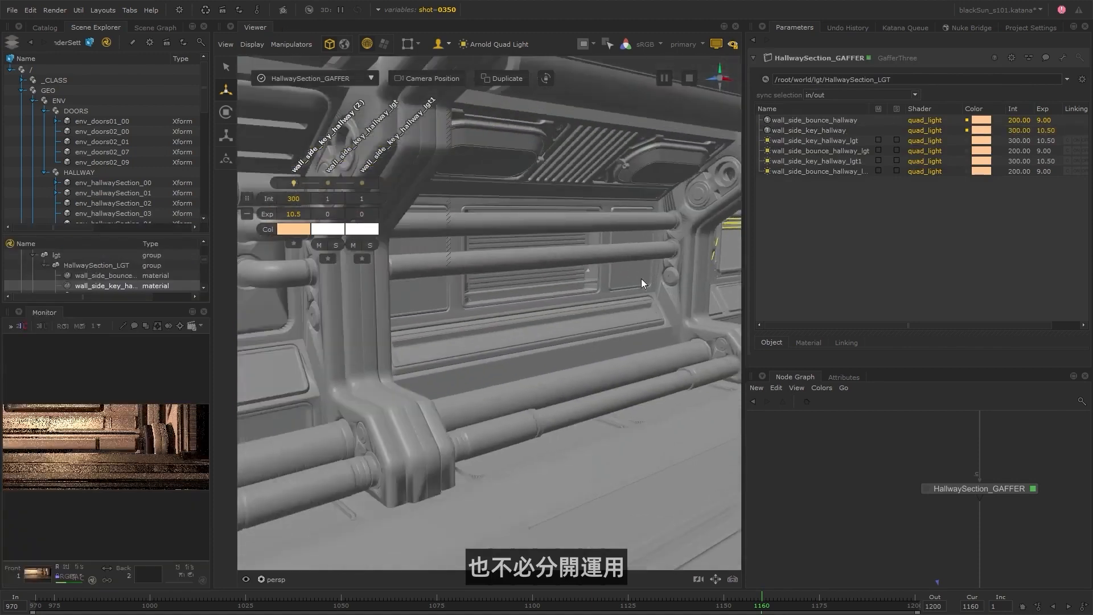
Duplicate wall_side_key_hallway_lgt and reposition and rotate the copy at the neighbouring wall panel.
click(831, 141)
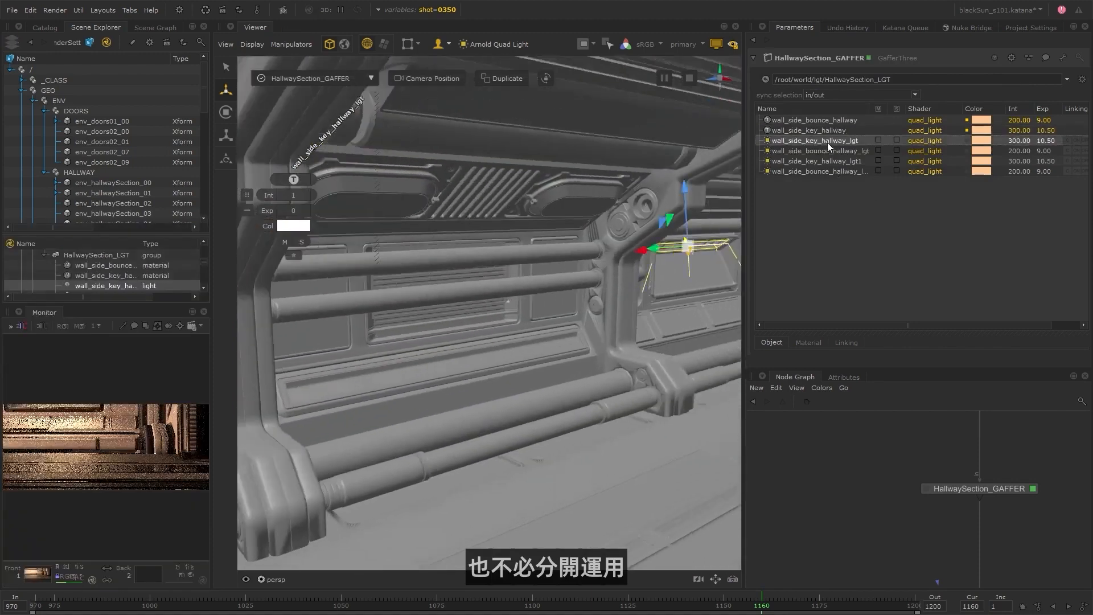
click(842, 182)
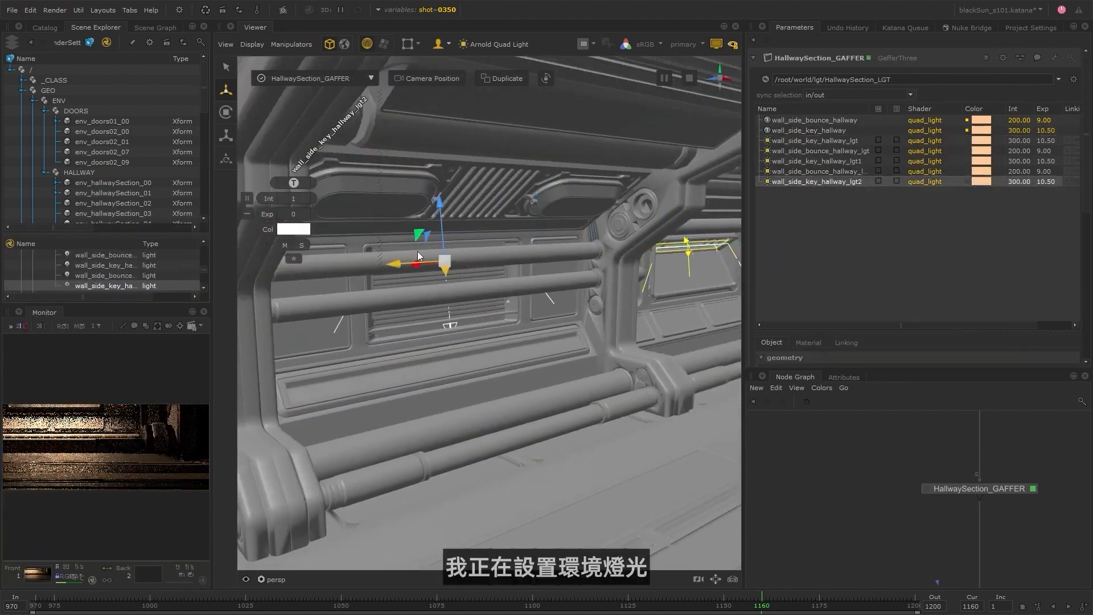
key(e)
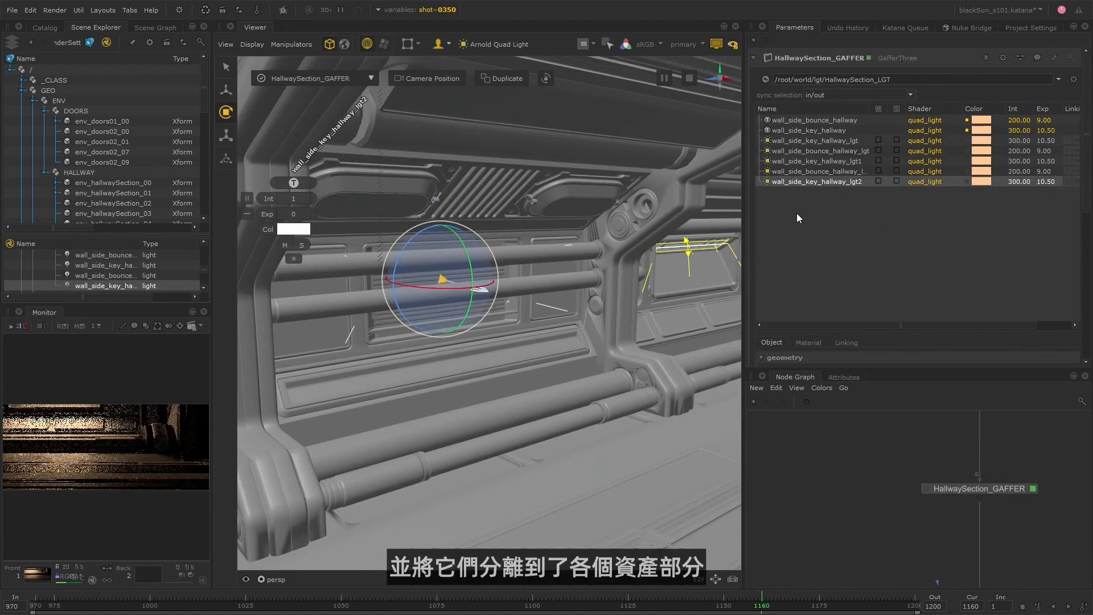
Switch the shot variable to 0360 and widen the Scene Explorer and Monitor area.
drag(745, 241, 775, 241)
click(418, 10)
click(455, 53)
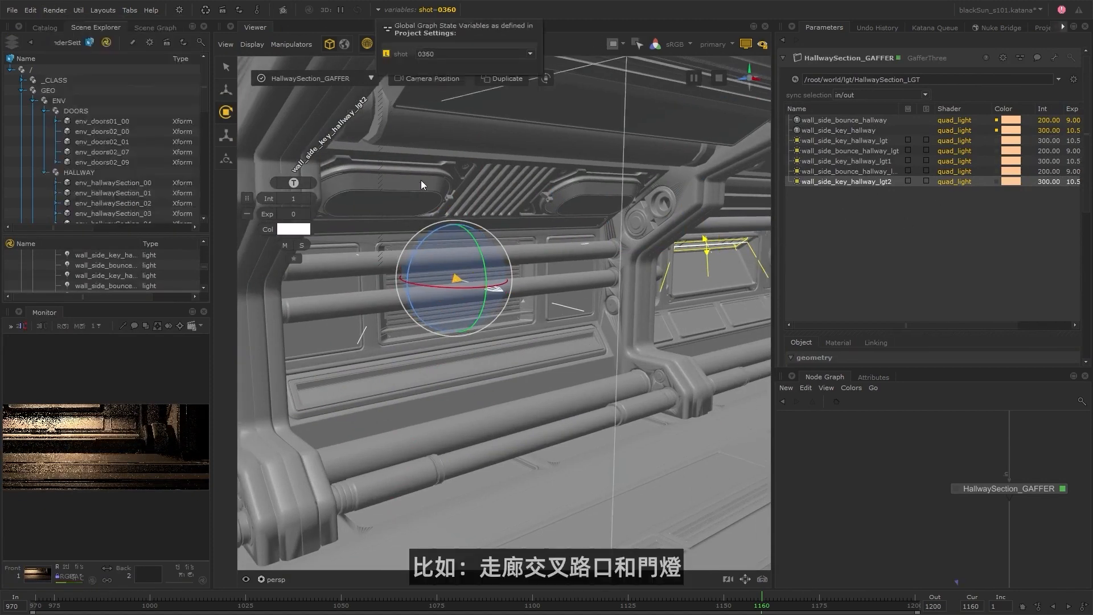
click(439, 79)
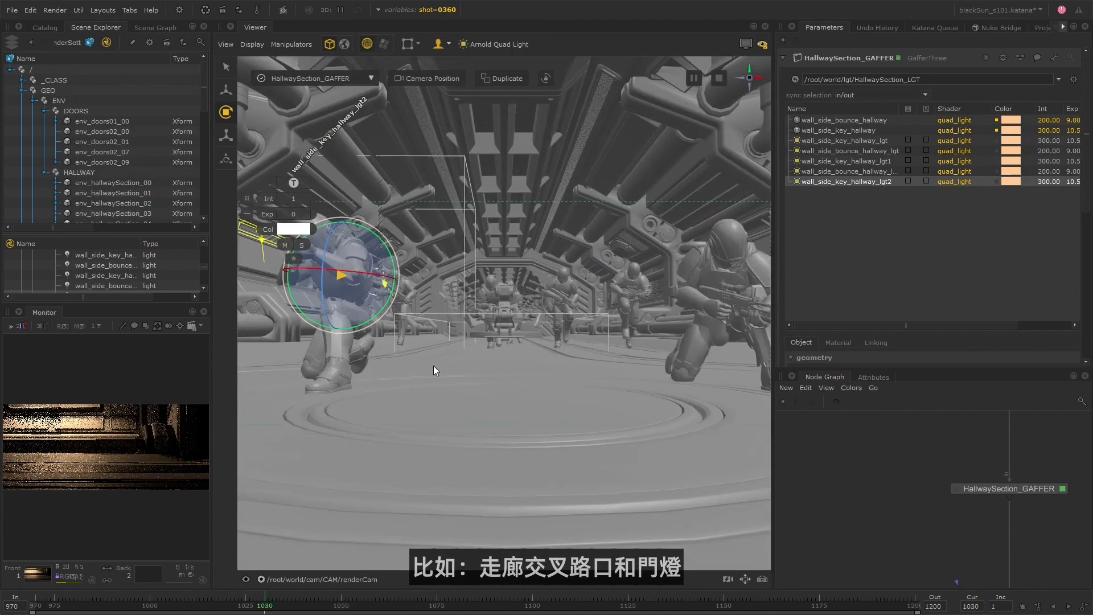
drag(213, 245, 222, 142)
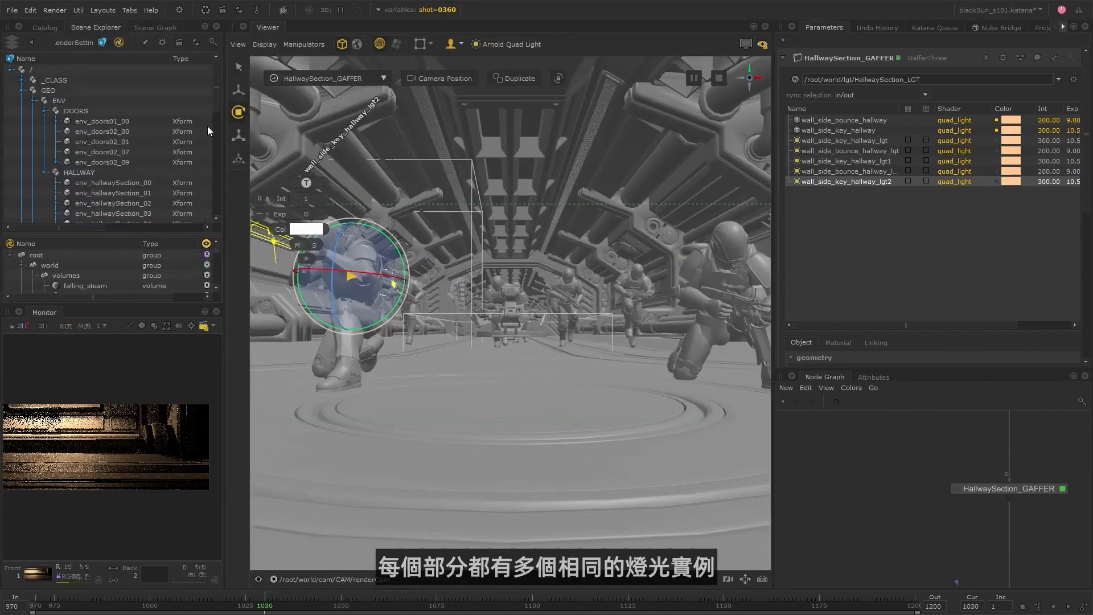
drag(224, 393, 288, 378)
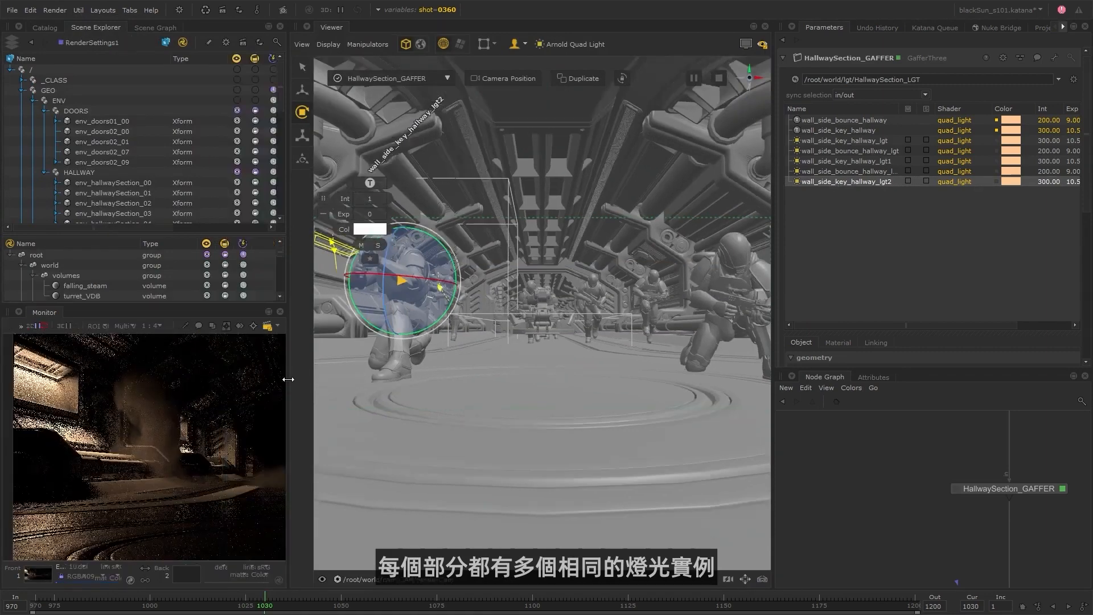
Return the Viewer to the persp camera and shift wall_side_key_hallway_lgt2 slightly.
click(361, 579)
click(347, 513)
key(w)
drag(479, 284, 486, 286)
Set the colour of wall_side_key_hallway_lgt2 to a light blue.
click(370, 229)
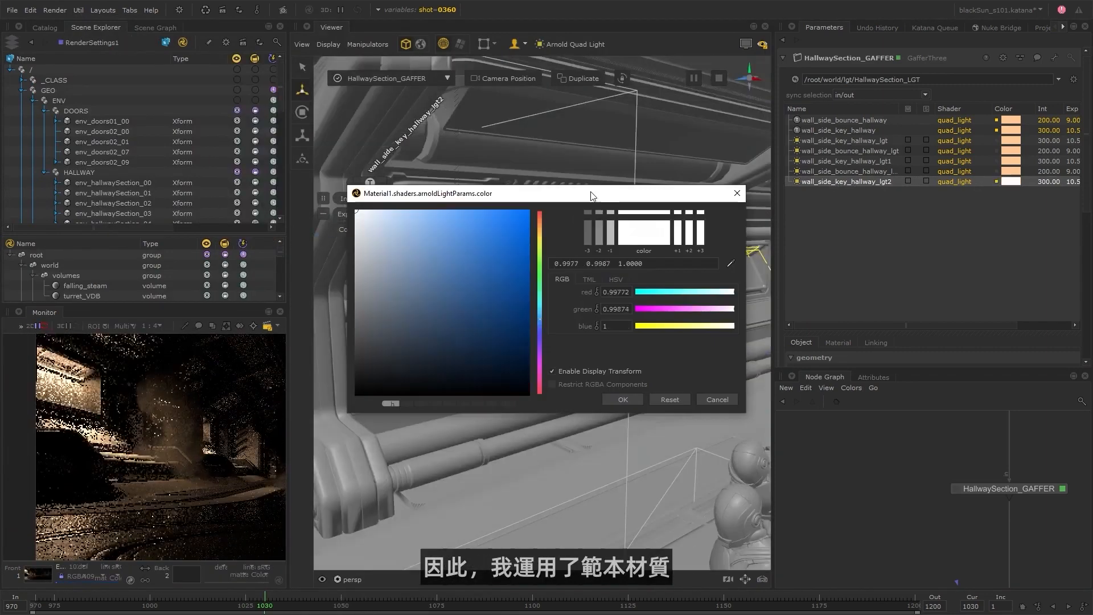
drag(590, 195, 744, 146)
click(570, 164)
click(763, 354)
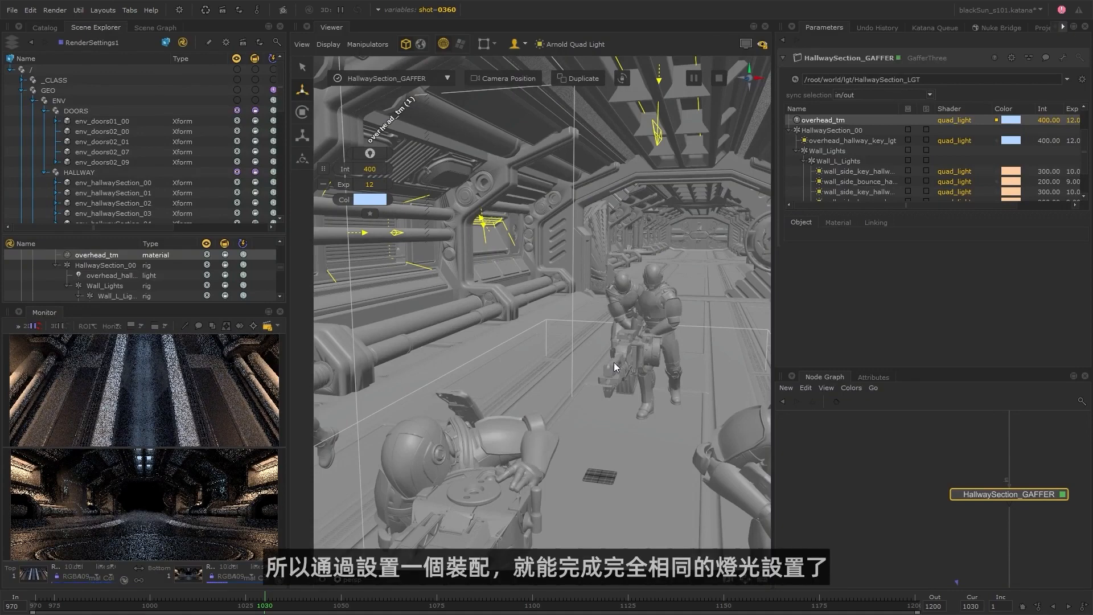
Collapse the HallwaySection_00 rig, enlarge the light list and duplicate the rig.
alt+right_drag(615, 364, 494, 371)
alt+drag(494, 371, 592, 371)
alt+right_drag(592, 371, 582, 372)
click(789, 130)
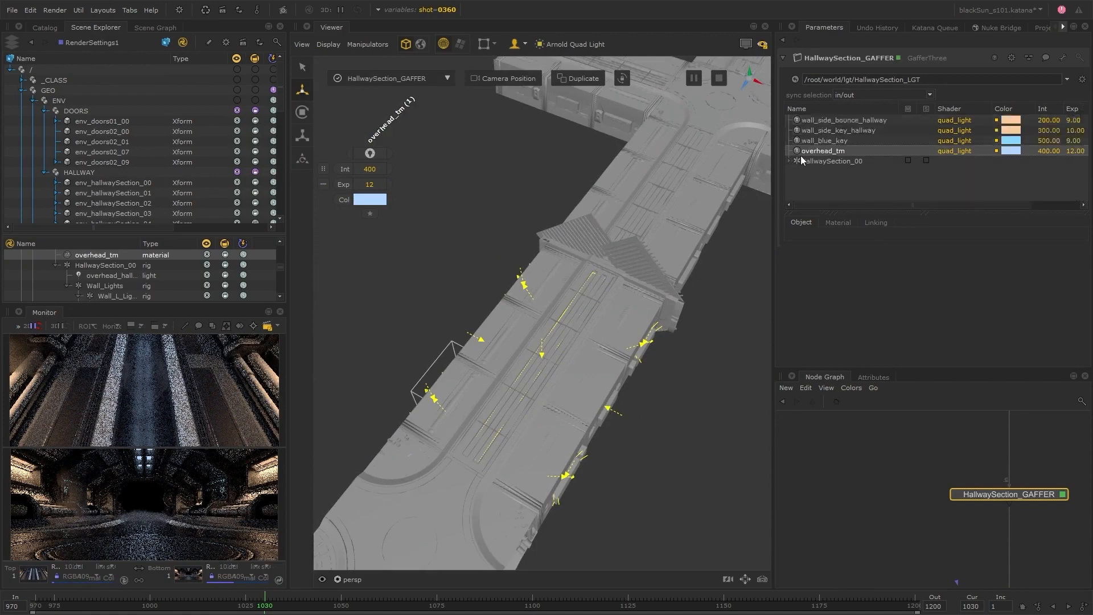
click(831, 161)
drag(825, 213, 838, 277)
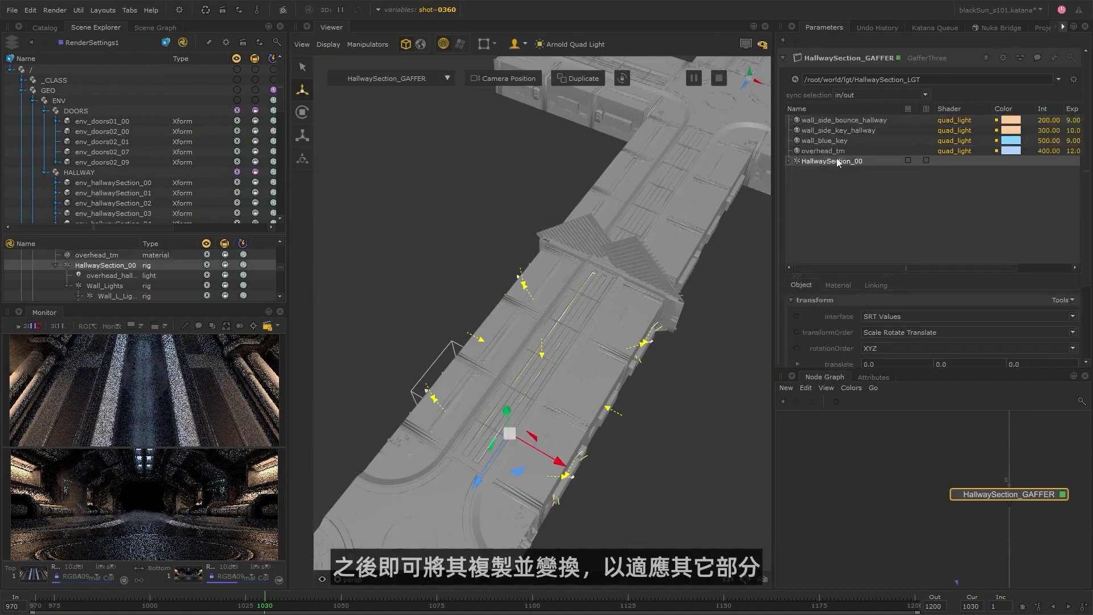
right_click(835, 160)
click(875, 206)
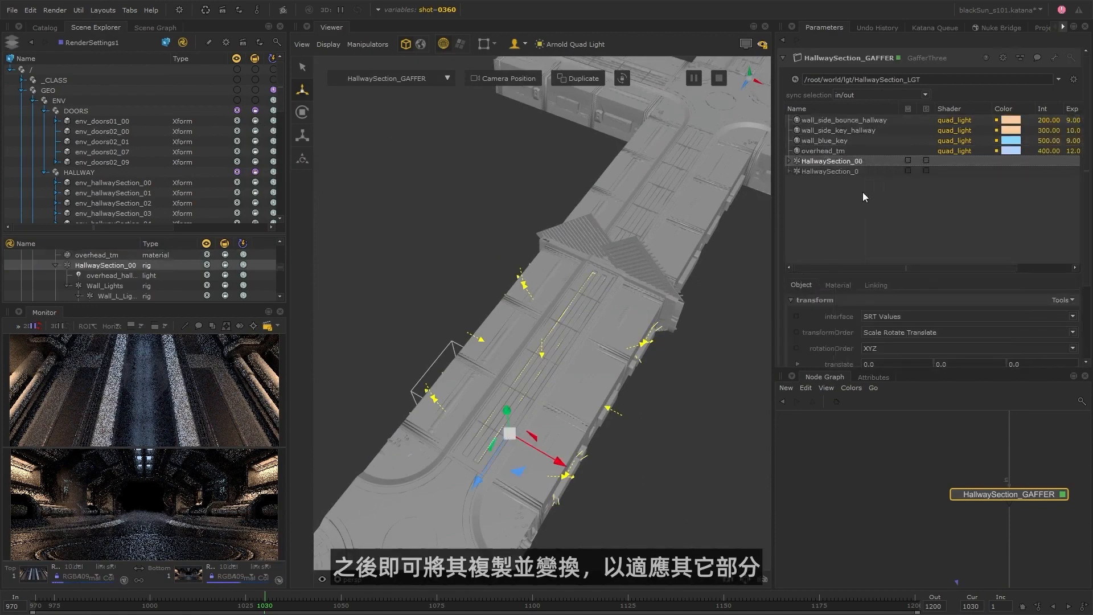
Rename the duplicated light rig to HallwaySection_01.
click(857, 172)
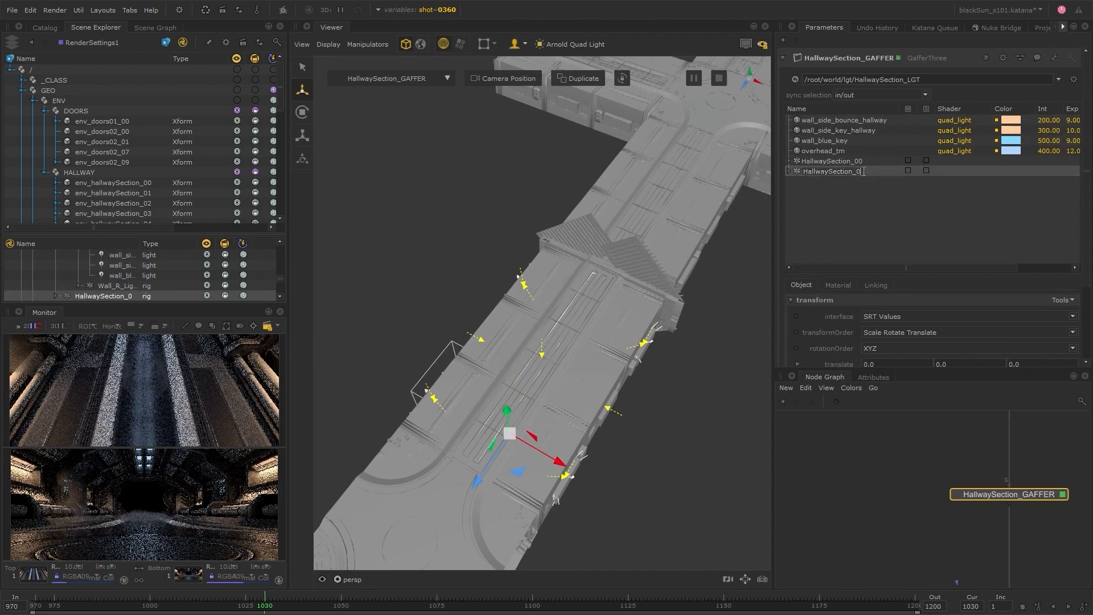
text(1)
key(Return)
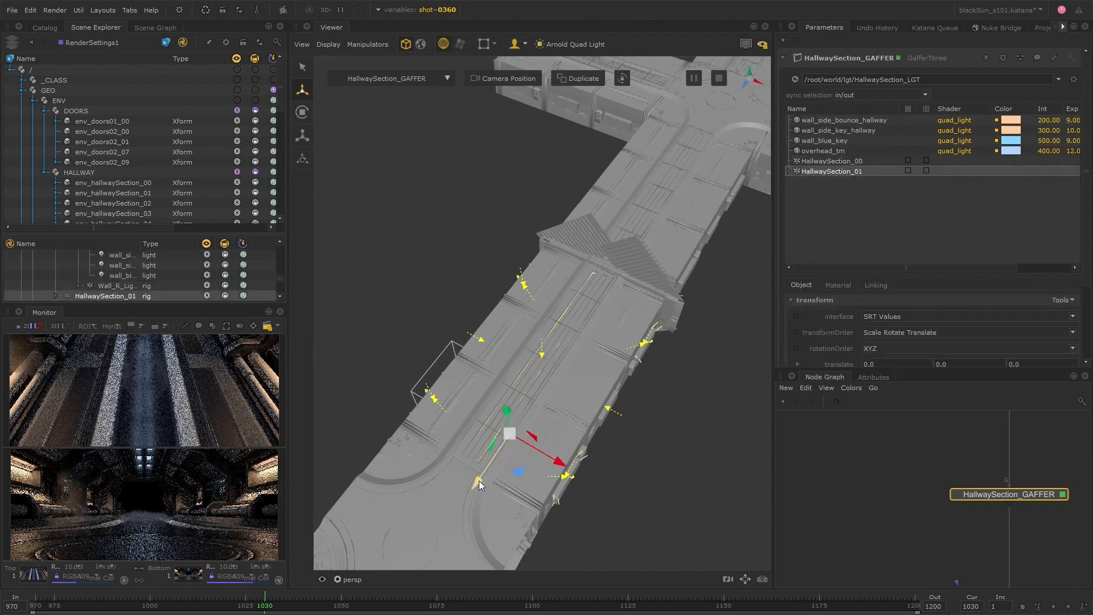
Move the HallwaySection_01 rig along Z to about -1900.6, over the next hallway section, and deselect it.
drag(480, 481, 724, 303)
alt+middle_drag(725, 303, 629, 444)
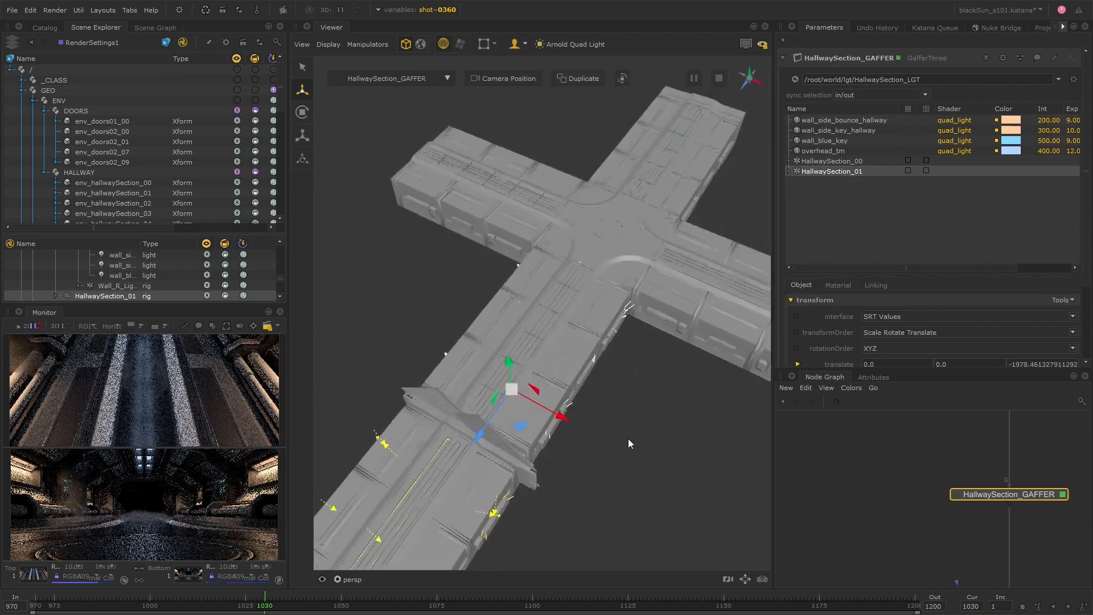
alt+drag(629, 444, 495, 407)
drag(420, 391, 413, 392)
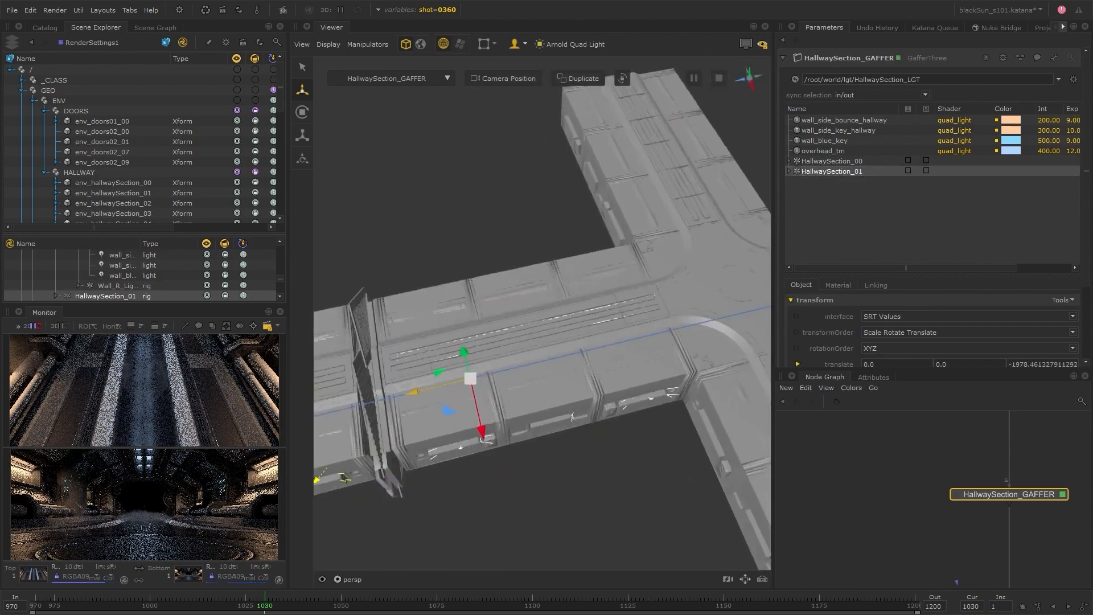
click(447, 540)
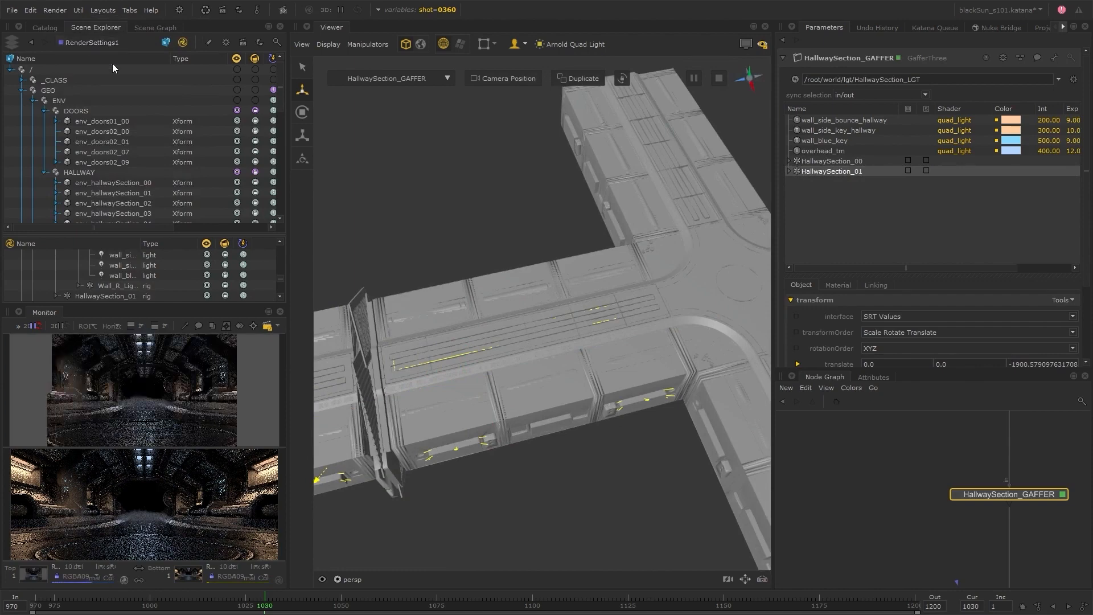
Move the HallwayIntersection_01 rig along Z to about -4661.3, over the far intersection.
alt+middle_drag(607, 476, 593, 479)
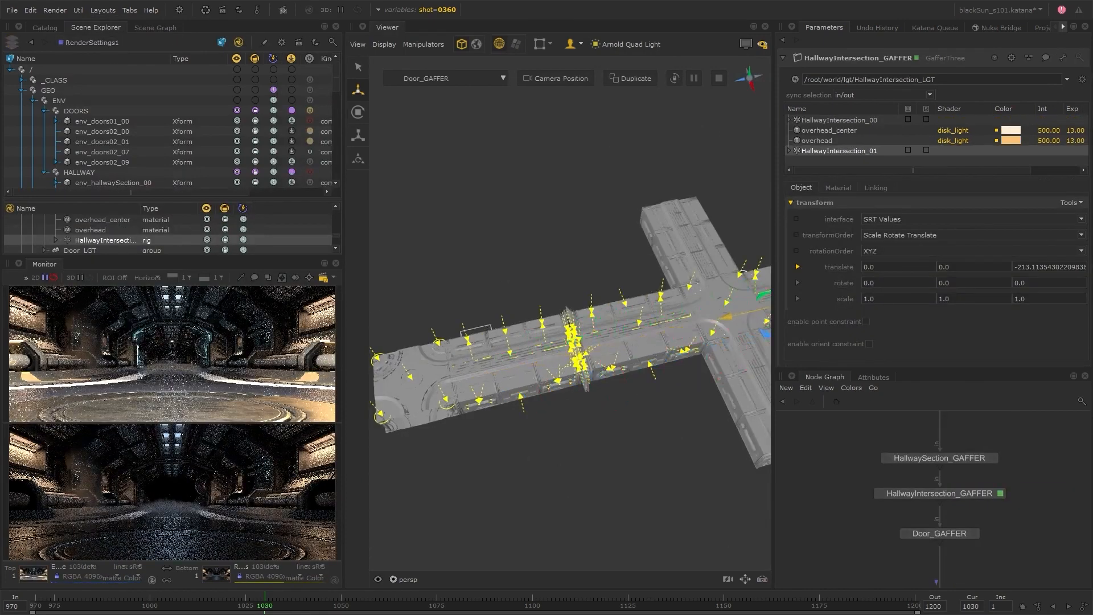
drag(723, 317, 722, 317)
alt+drag(507, 447, 571, 405)
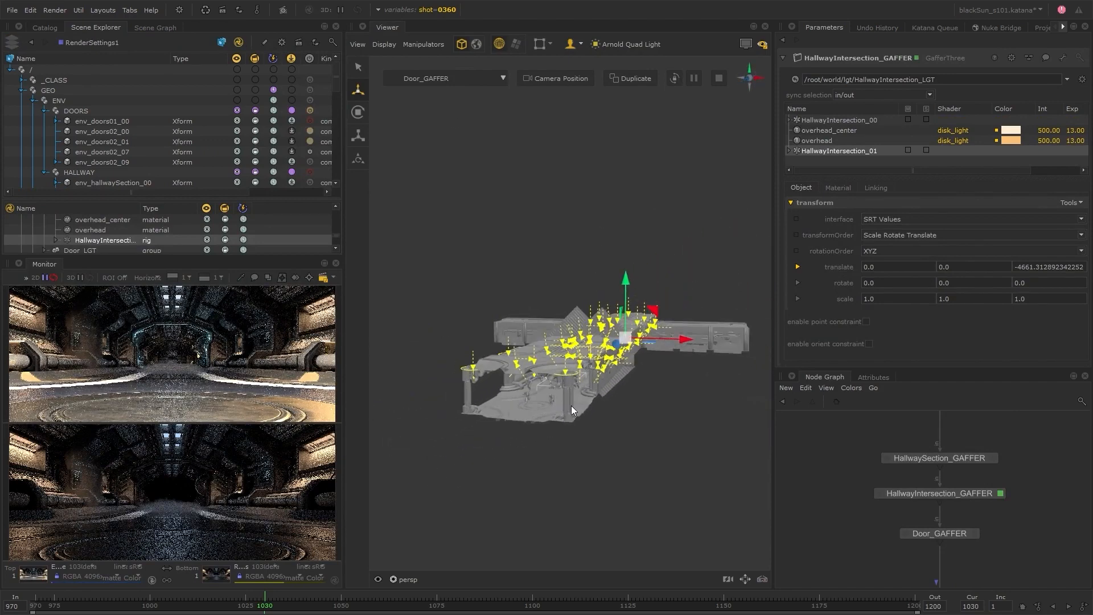
Switch the shot variable to 0320 and start a preview render from RenderSettings1.
click(439, 11)
click(441, 54)
click(438, 92)
click(98, 43)
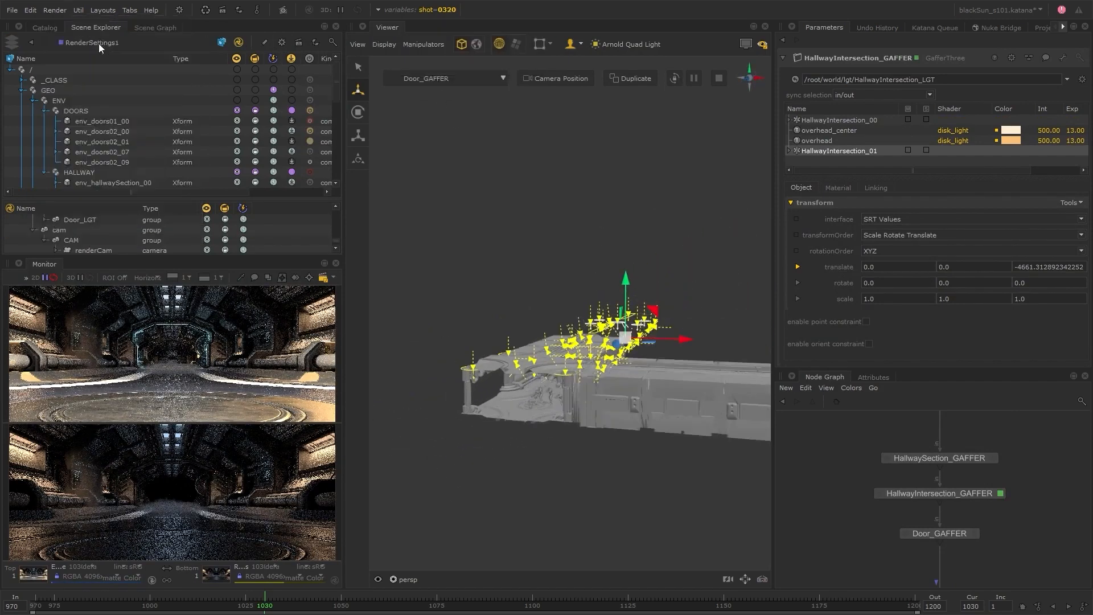
key(p)
Switch the shot variable to 0370, check the Catalog and return to the Scene Explorer.
click(449, 13)
click(453, 54)
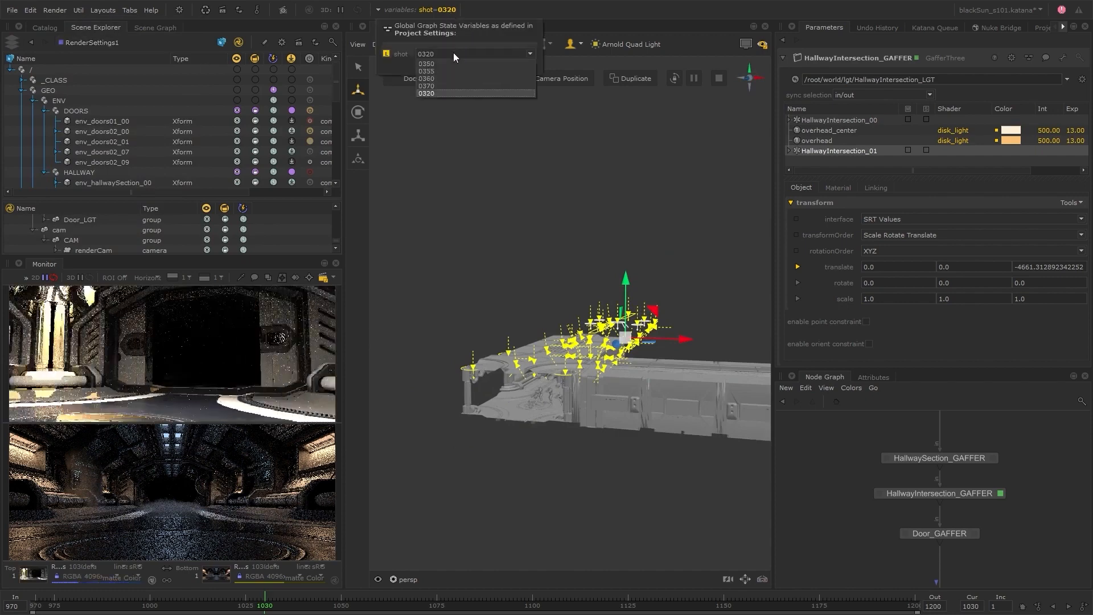
click(436, 84)
click(44, 28)
click(95, 28)
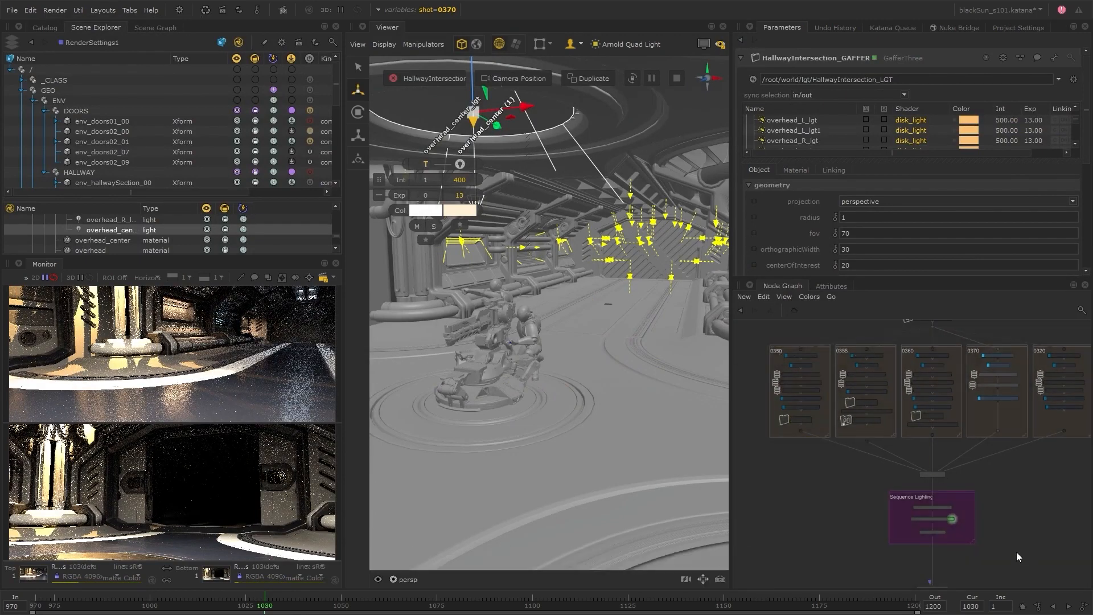
Add a GafferThree node below the Sequence Lighting group in the node graph.
middle_drag(1013, 552, 991, 443)
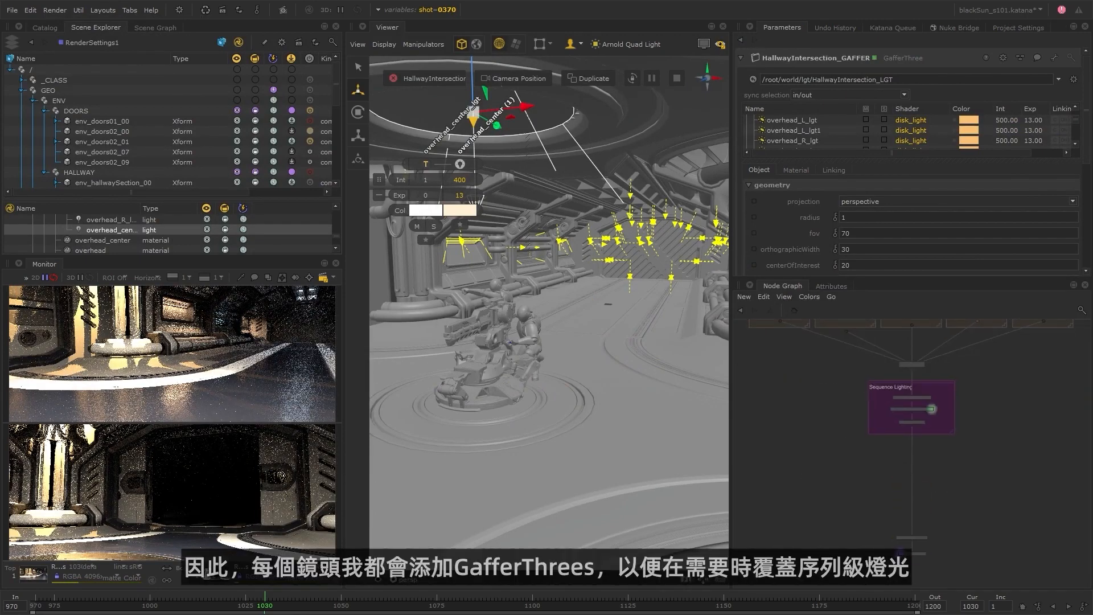
click(875, 466)
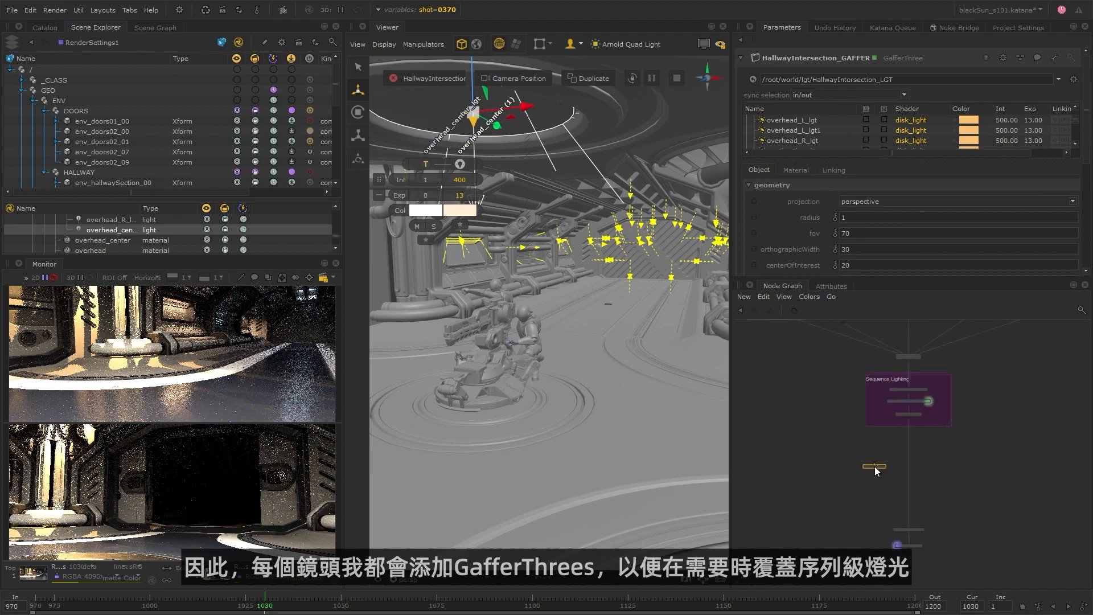
click(874, 466)
scroll(893, 466, up, 2)
Add a VariableSwitch node and wire the Sequence Lighting output through the new GafferThree and the switch.
key(Tab)
text(var)
click(897, 479)
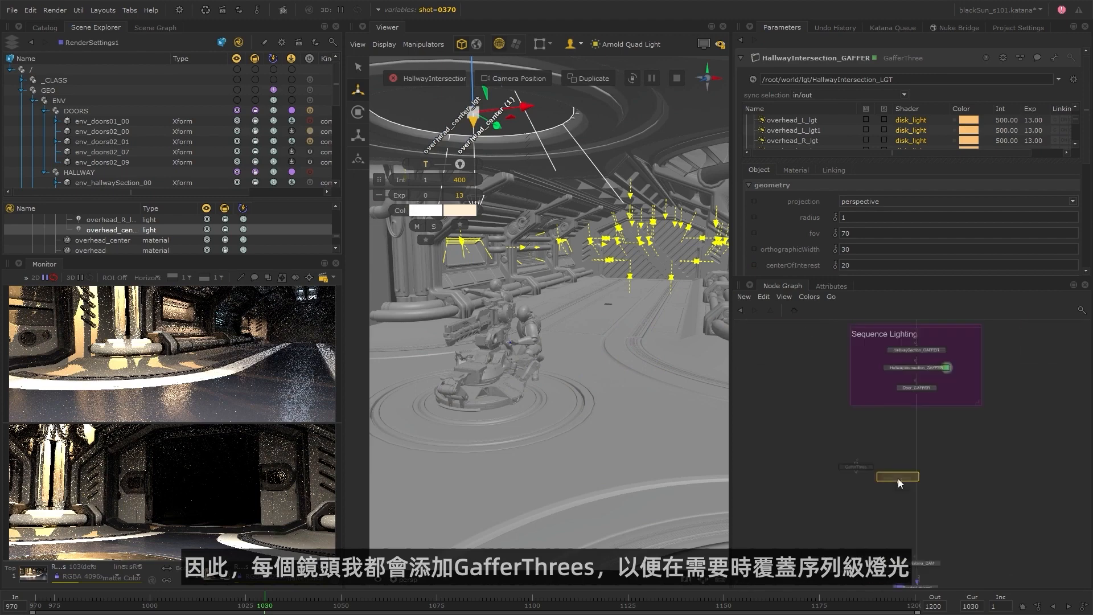
click(900, 500)
scroll(906, 501, up, 3)
scroll(896, 443, down, 3)
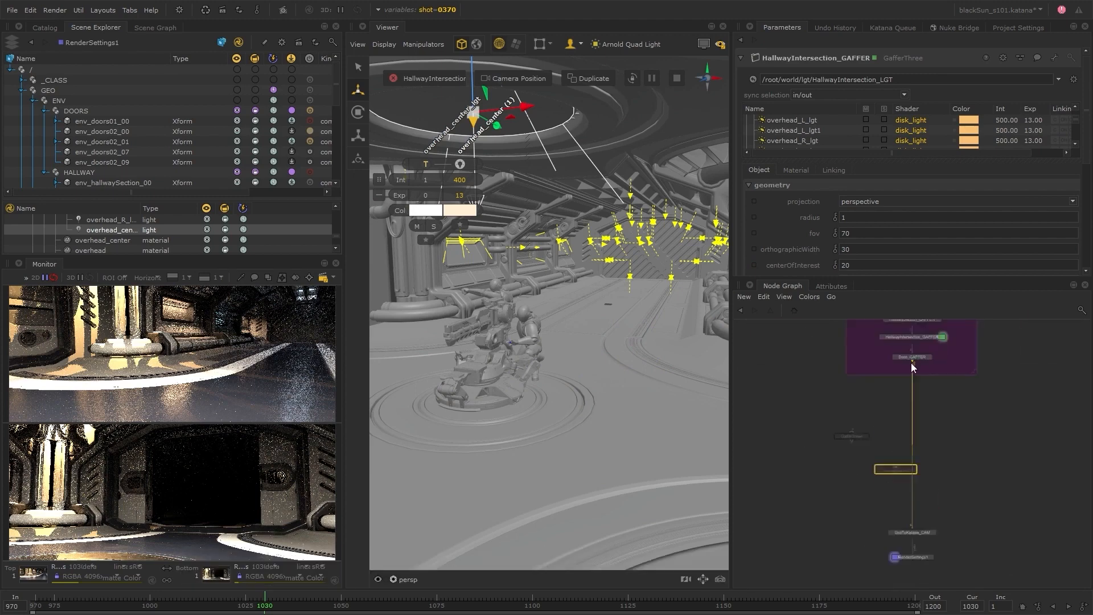
click(915, 360)
drag(917, 363, 882, 420)
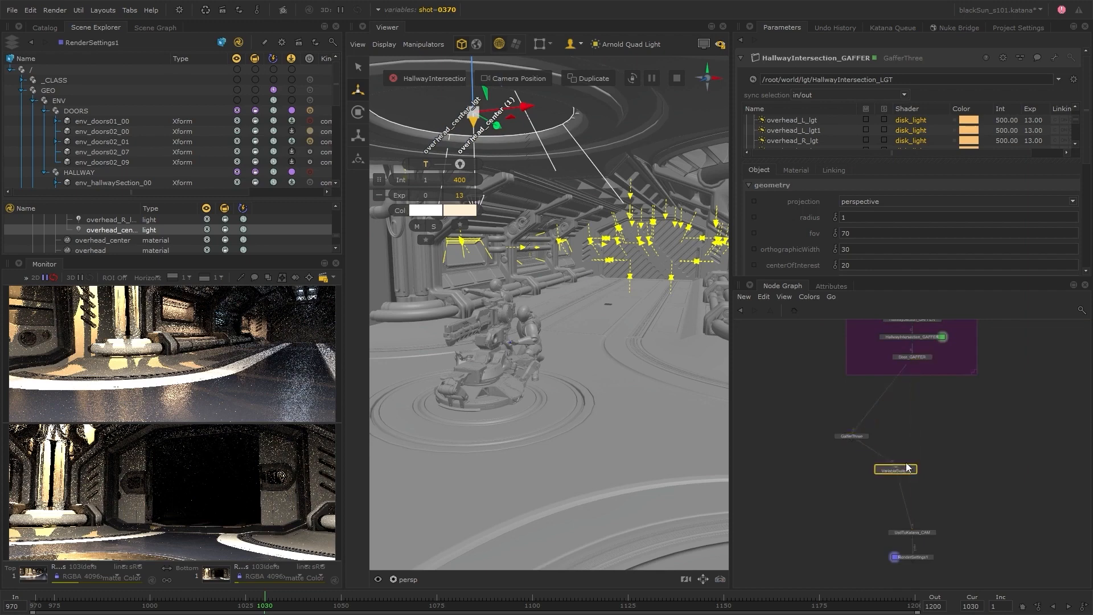
Set the GafferThree's root location to /root/world/lgt/HallwaySection_LGT, show its incoming scene, and rename the node 0350_HallwaySection_GAFFER.
click(846, 423)
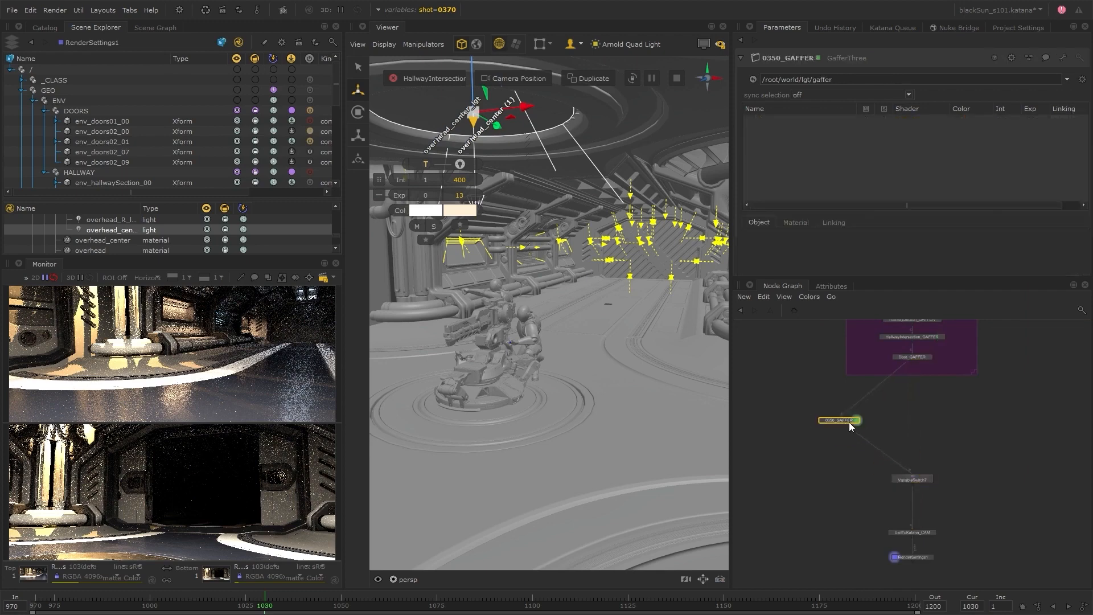
text(HallwaySection_LGT)
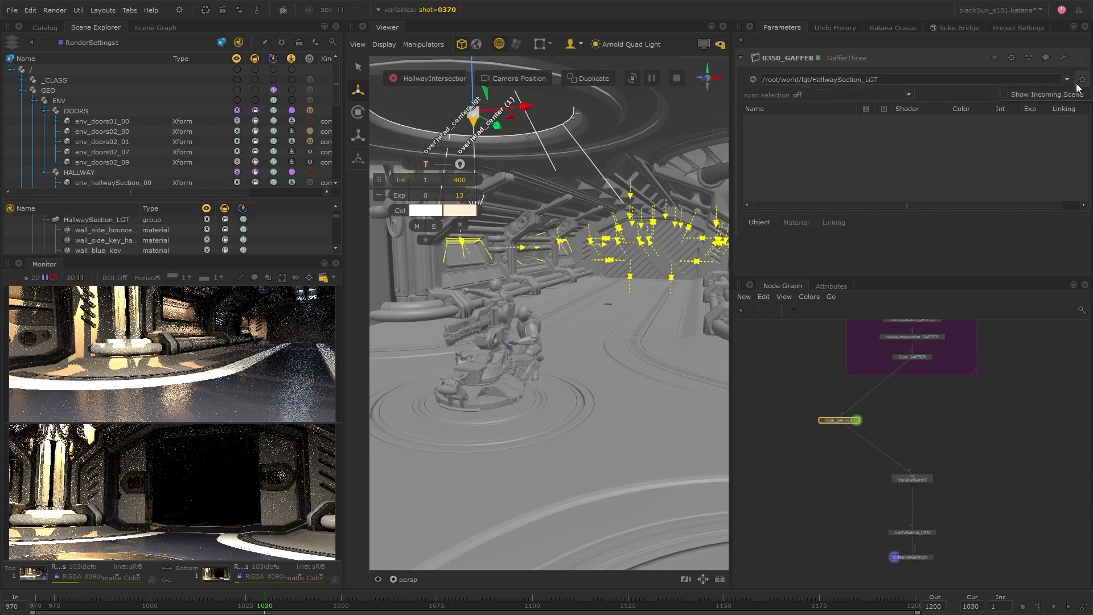
key(Return)
text(HallwaySection_)
key(Return)
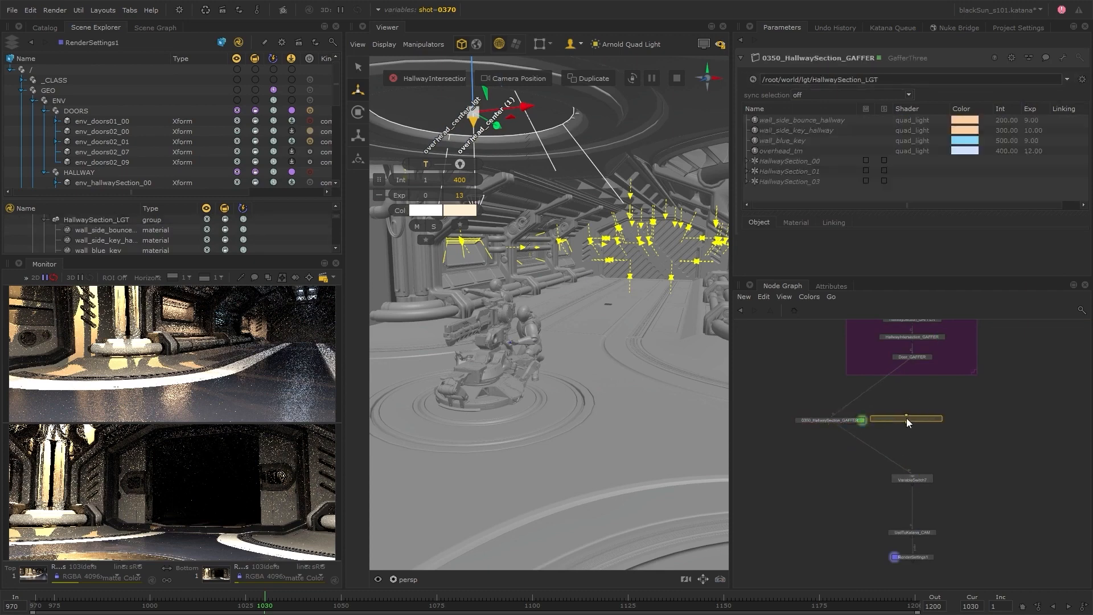
Duplicate 0350_HallwaySection_GAFFER until five gaffers stand in one row, and select the whole row.
click(1070, 416)
middle_drag(1070, 416, 954, 416)
key(ctrl+v)
click(1035, 415)
drag(1053, 383, 740, 439)
key(l)
scroll(944, 444, down, 3)
scroll(864, 445, up, 3)
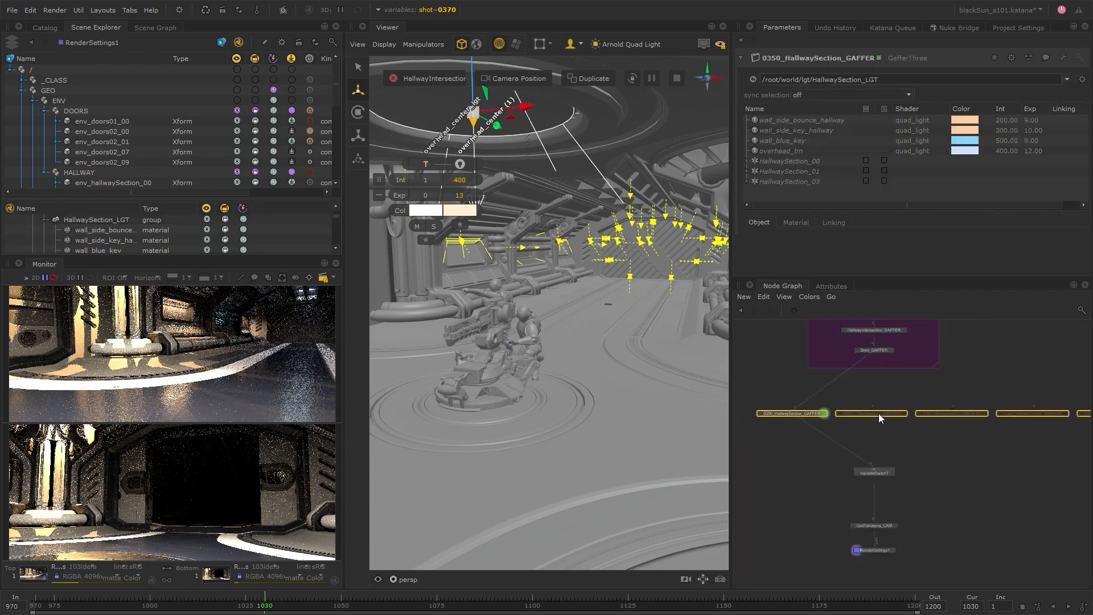
Wire the gaffer copies in parallel between the Sequence Lighting group and the VariableSwitch.
click(953, 410)
middle_drag(942, 372, 844, 373)
middle_drag(815, 453, 912, 441)
click(870, 406)
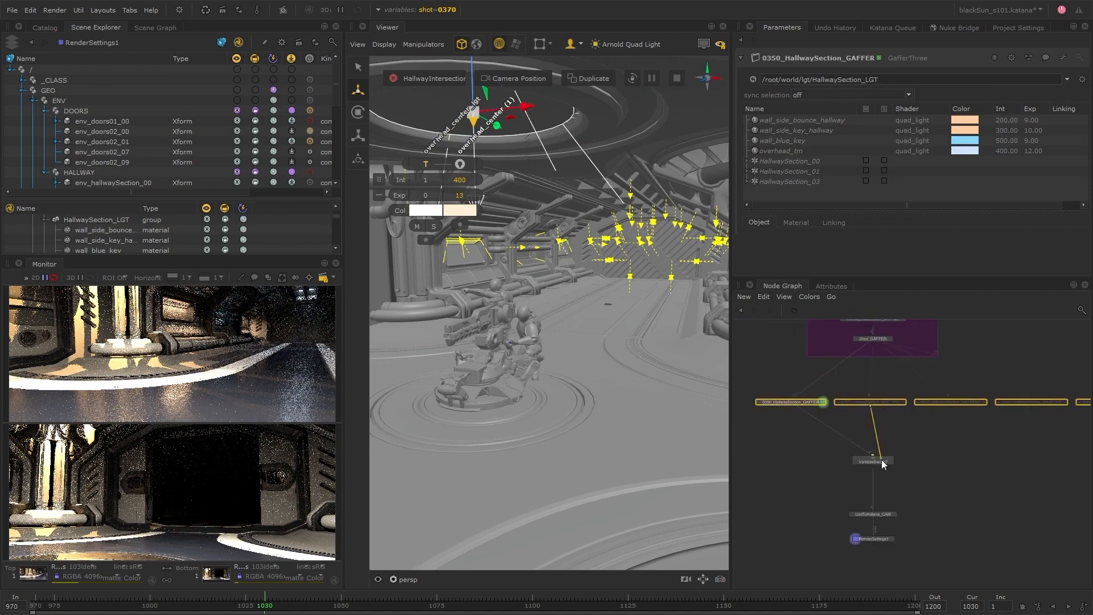
middle_drag(1022, 446, 973, 453)
click(1047, 411)
click(823, 467)
drag(913, 410, 843, 413)
click(859, 440)
middle_drag(860, 440, 916, 442)
scroll(917, 450, down, 1)
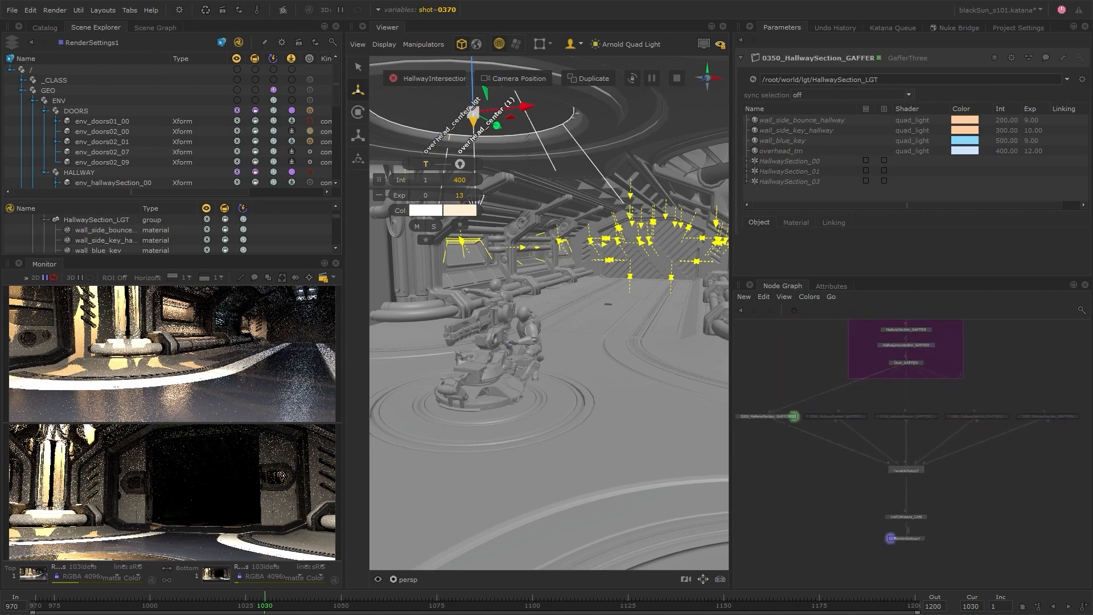
Set VariableSwitch7 to the shot variable with input patterns 0350, 0355, 0360, 0365 and 0370.
click(921, 471)
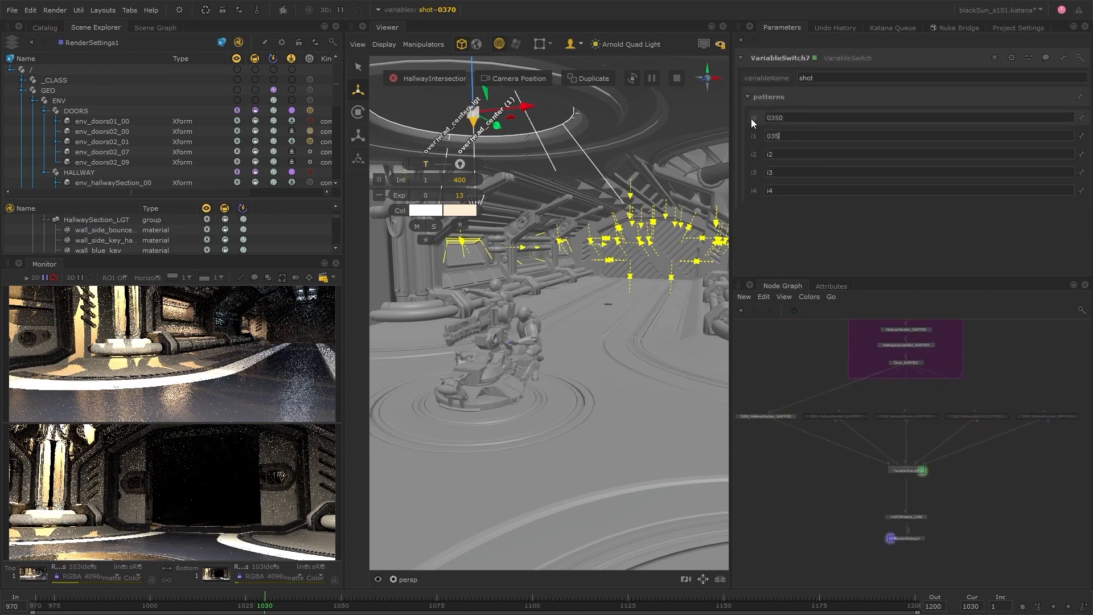
text(5)
key(Tab)
text(0360)
key(Tab)
text(0365)
key(Tab)
text(0370)
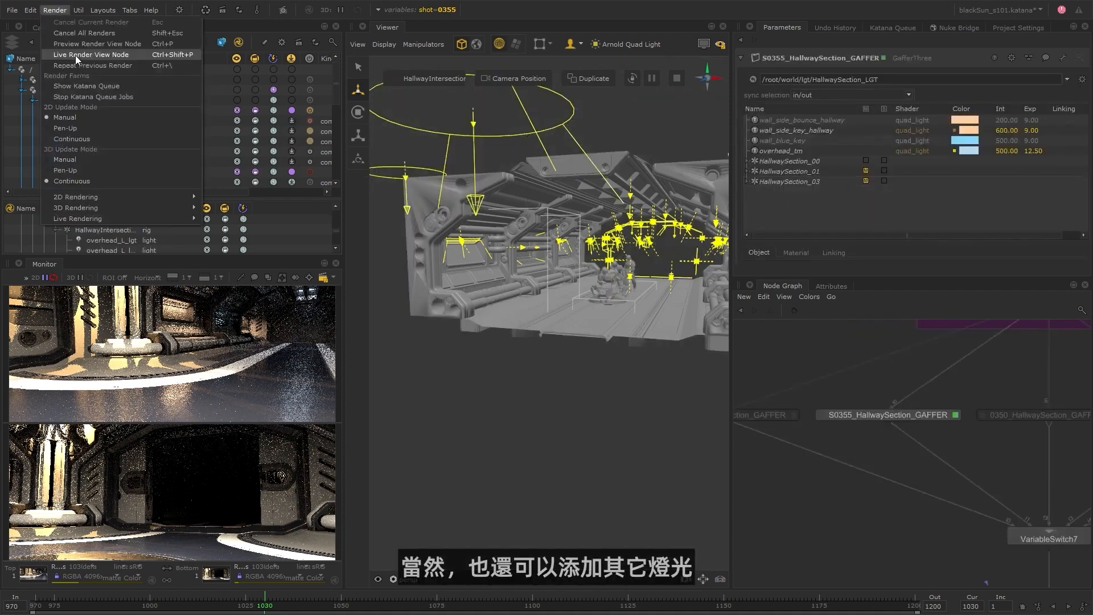
Add an Arnold Quad Light to S0355_HallwaySection_GAFFER and start a live render from RenderSettings1.
click(75, 58)
right_click(773, 216)
mouse_move(814, 224)
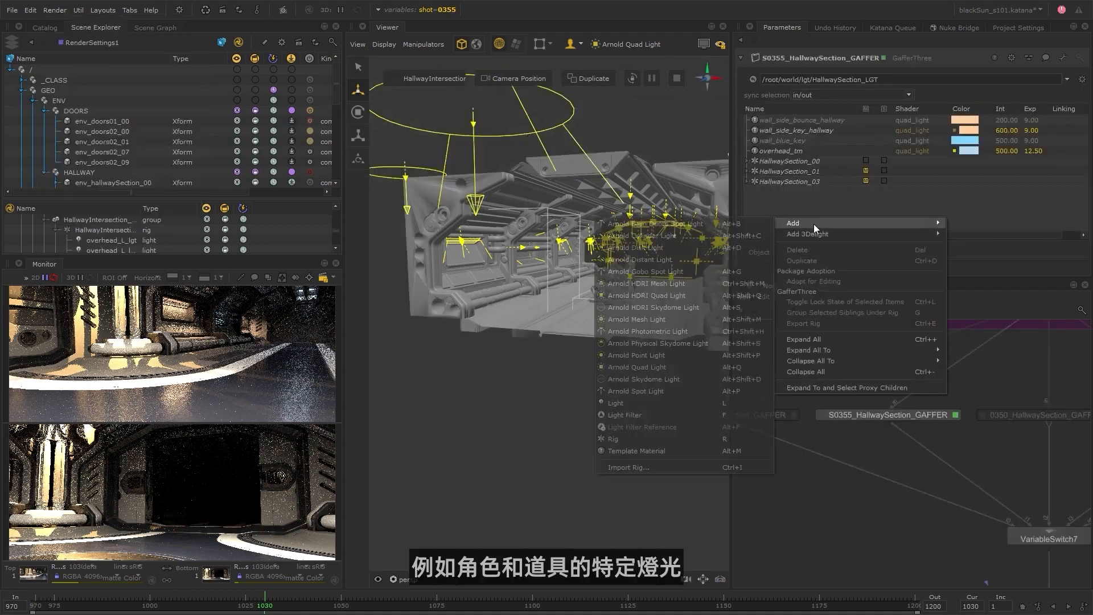
click(660, 367)
click(55, 10)
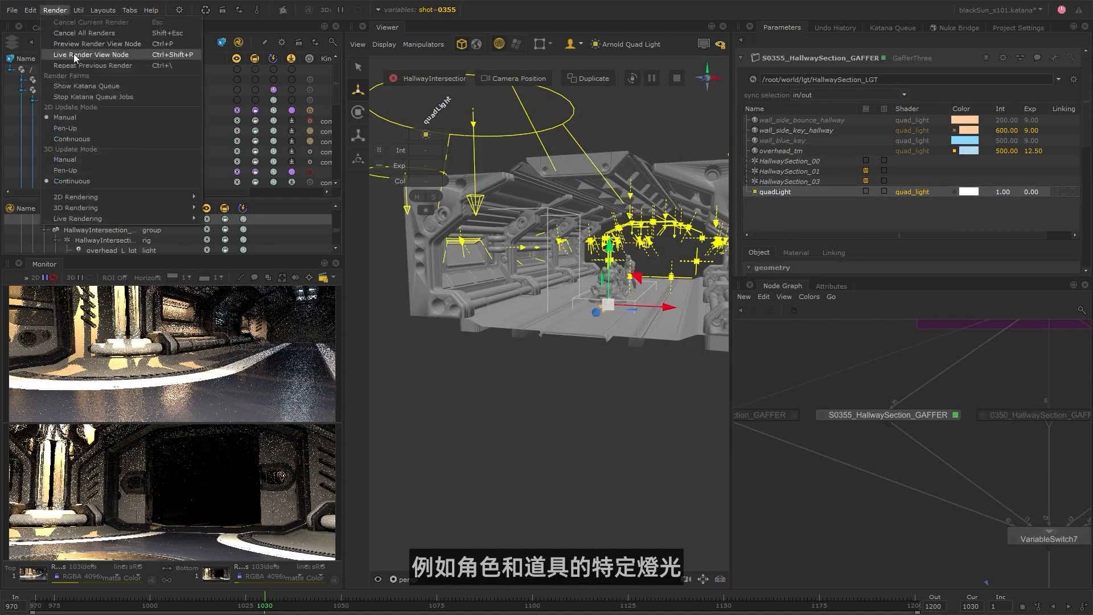
click(75, 59)
Look through the new quad light and position it above the bike and characters, pointing down.
alt+drag(643, 354, 490, 384)
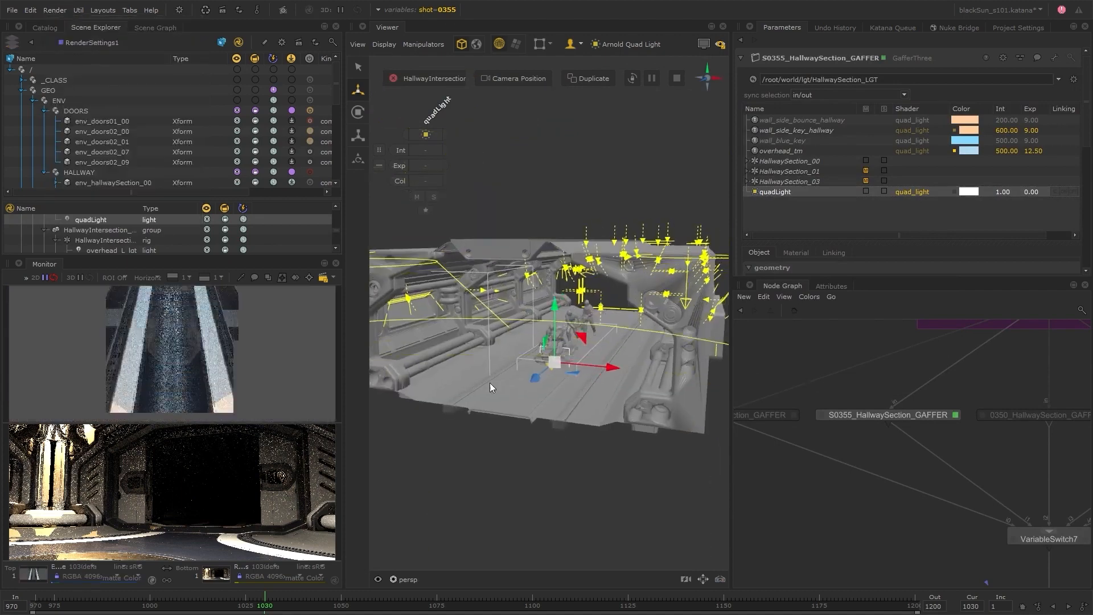
click(407, 579)
click(586, 334)
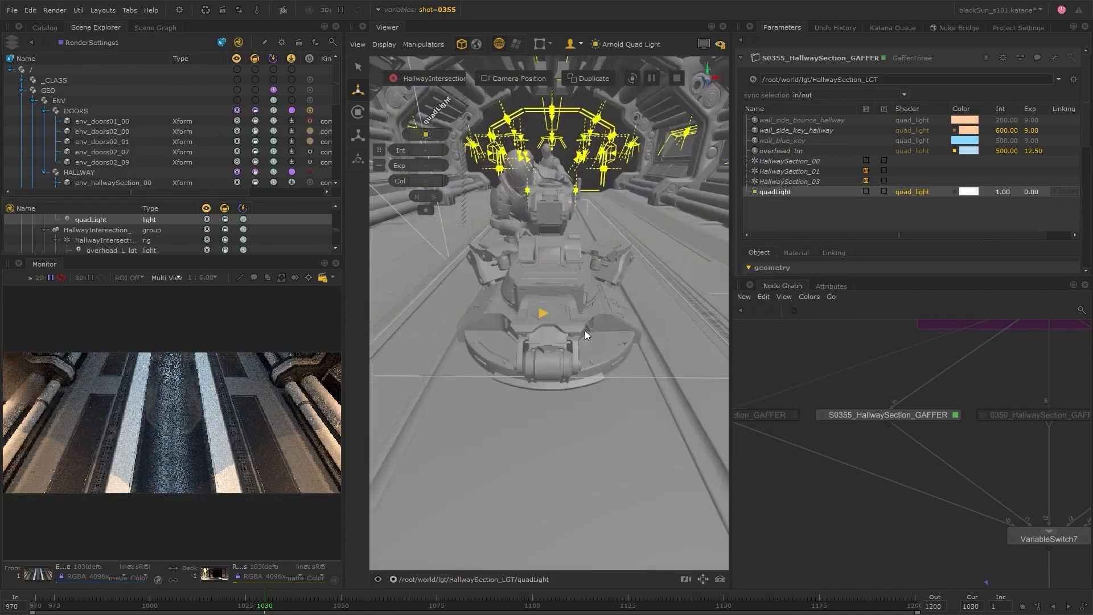
alt+drag(585, 331, 613, 318)
scroll(223, 238, up, 6)
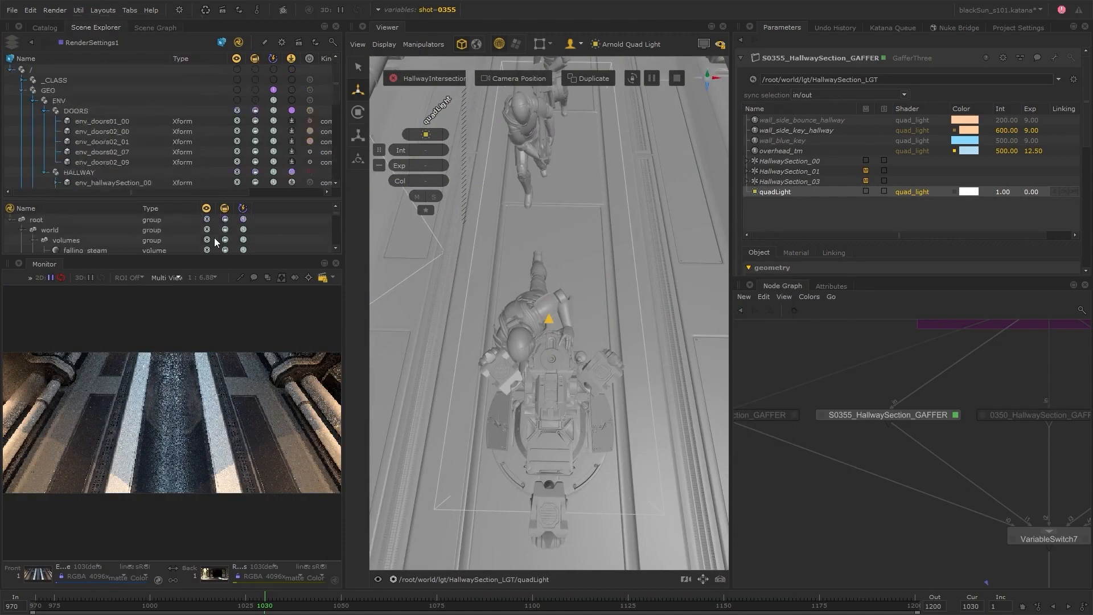
Hide the volumes group from renders and restart the live render at frame 1050.
right_click(225, 239)
click(248, 258)
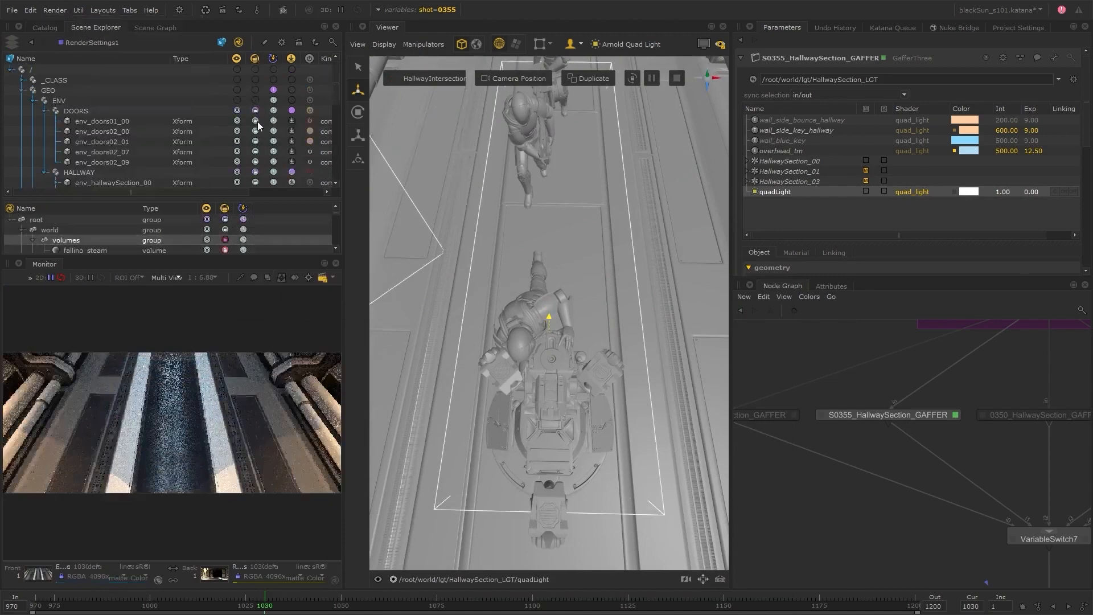
click(55, 10)
click(71, 52)
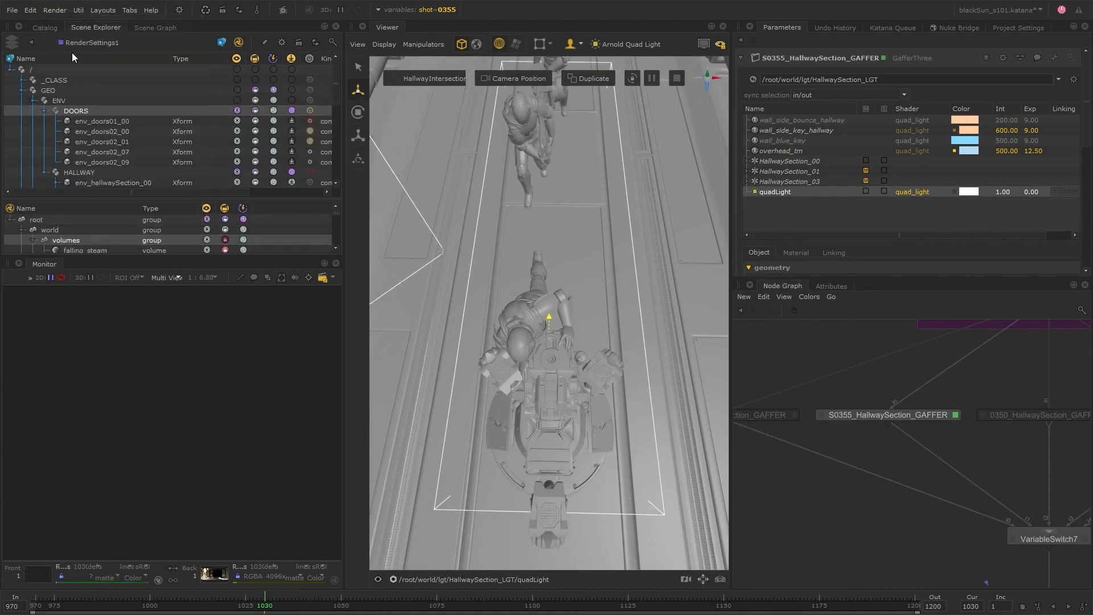
click(341, 605)
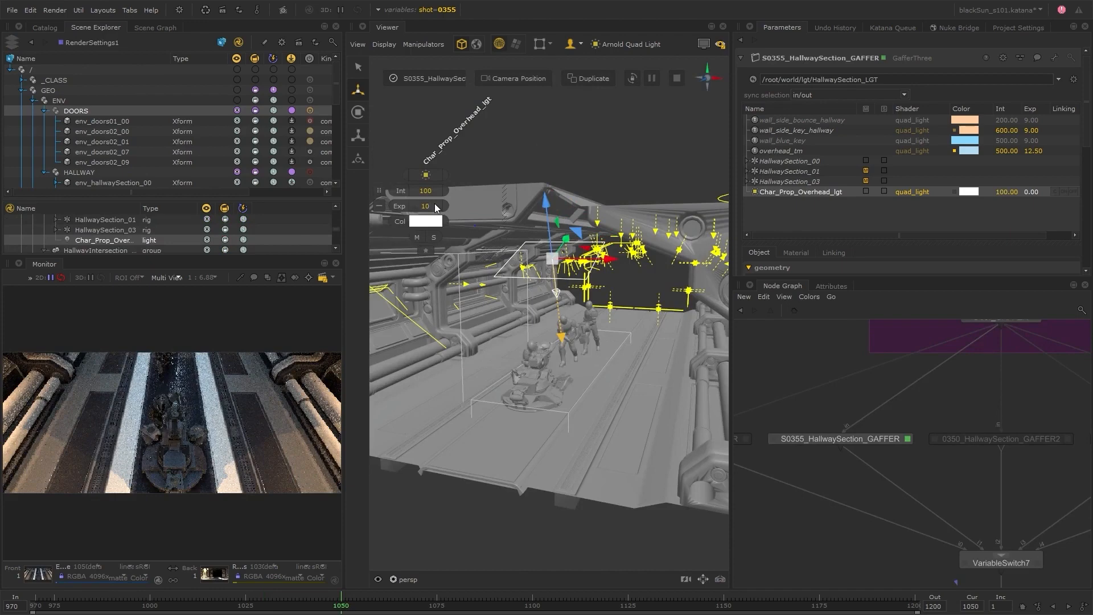
Show the light linking settings of Char_Prop_Overhead_lgt and enlarge the parameter and scene location areas.
click(834, 254)
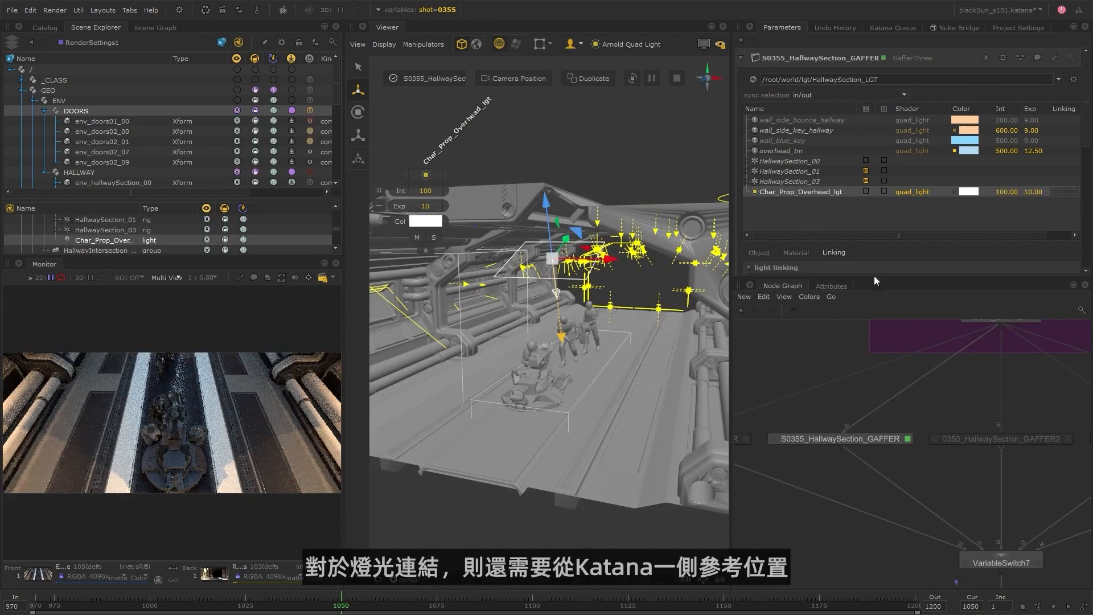
drag(875, 278, 859, 414)
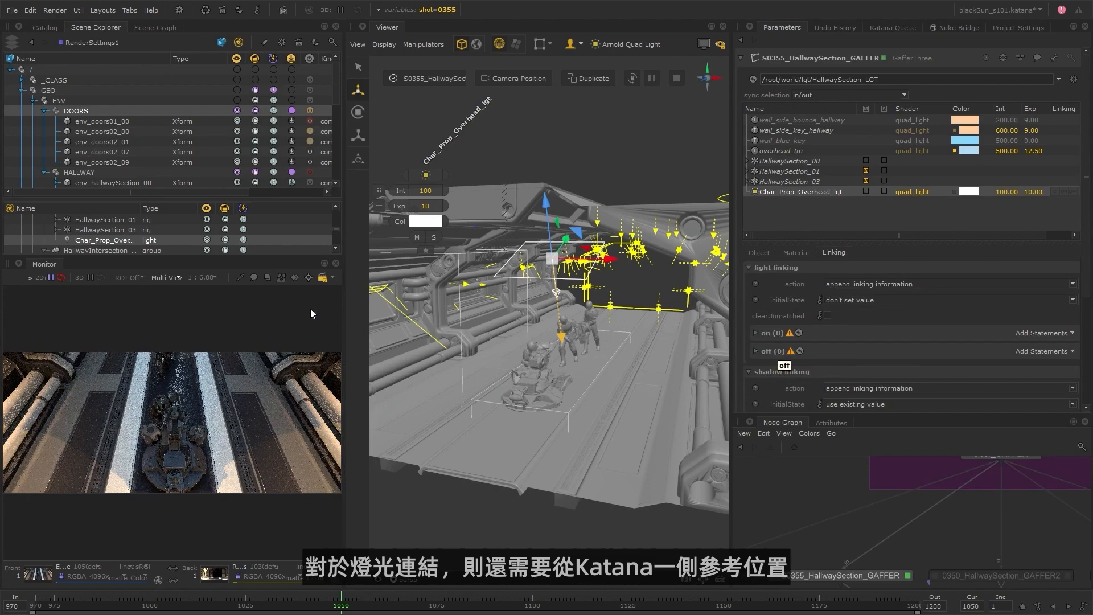
drag(181, 257, 193, 353)
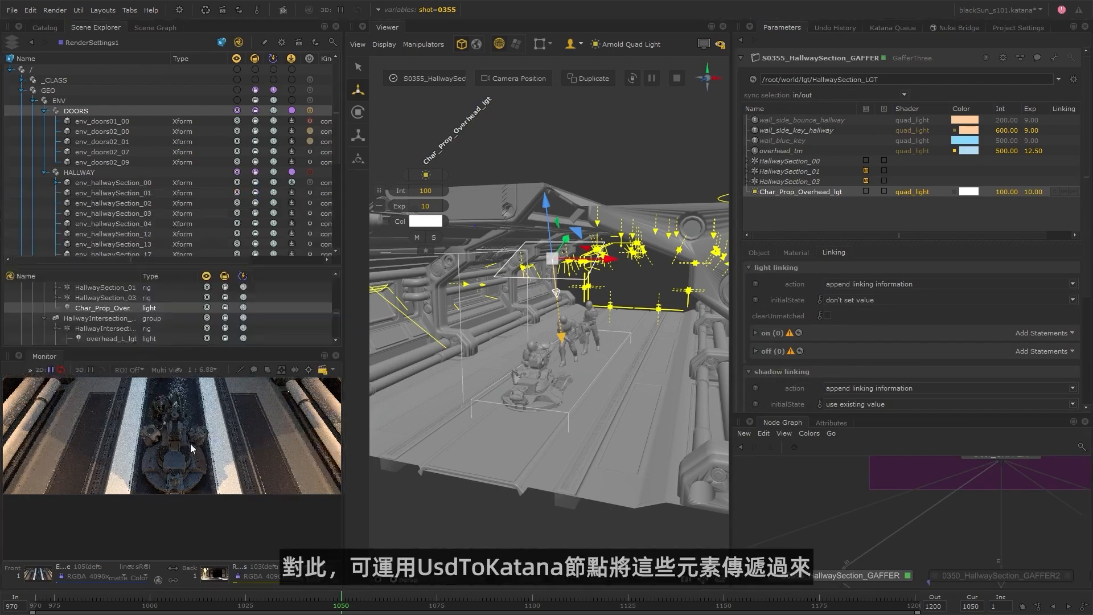
Examine the node graph between the Sequence Lighting group, the row of shot gaffers and VariableSwitch7.
scroll(986, 550, down, 3)
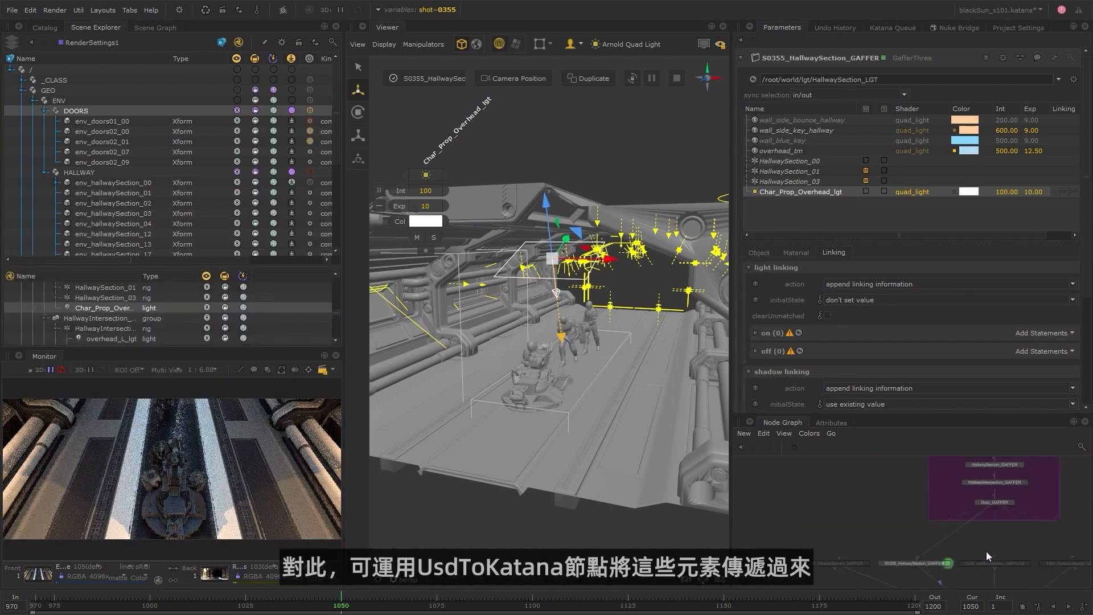
scroll(981, 551, up, 3)
middle_drag(981, 551, 920, 458)
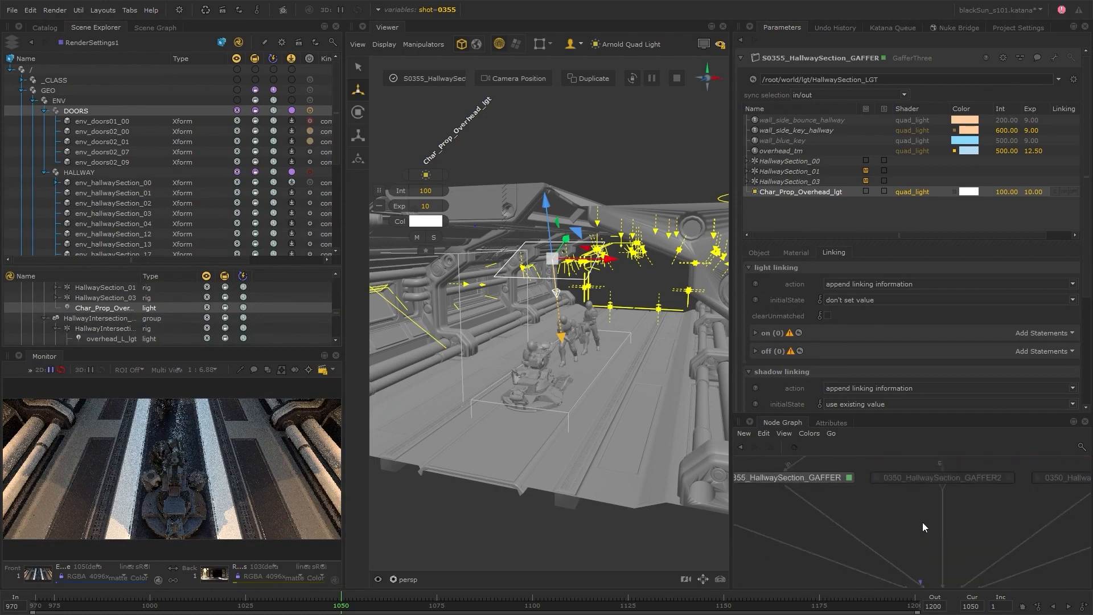
scroll(922, 521, down, 3)
mouse_move(958, 575)
middle_down()
mouse_move(949, 499)
mouse_move(958, 566)
middle_up()
mouse_move(943, 482)
middle_down()
mouse_move(963, 522)
mouse_move(957, 506)
middle_up()
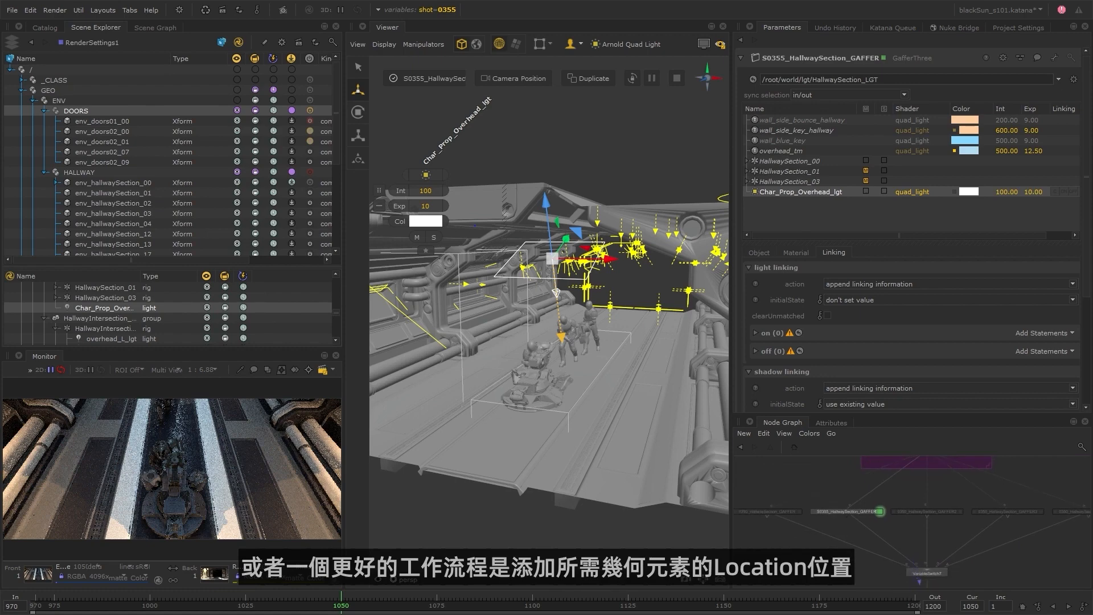
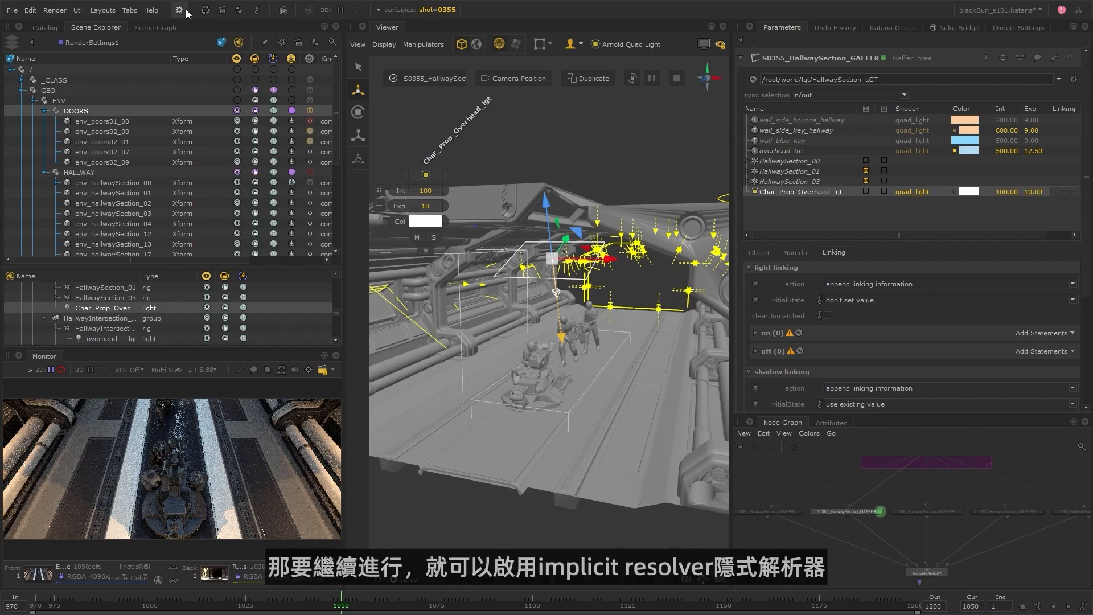
Activate the implicit resolvers and show the ENV, PROP and CHAR groups under _usd/GEO in the scene locations.
click(223, 11)
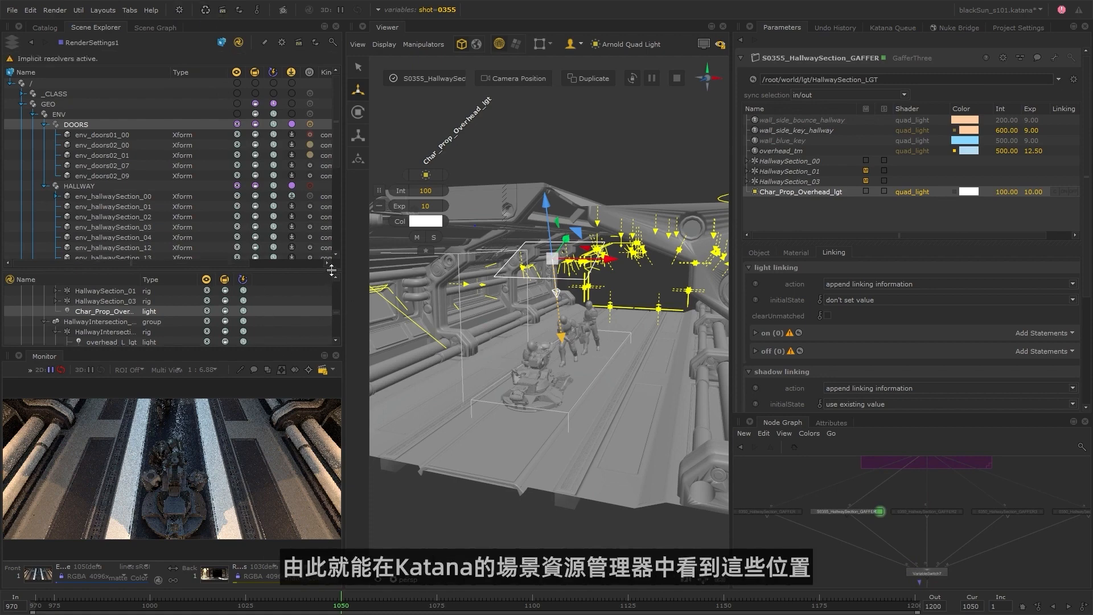
drag(331, 270, 313, 187)
scroll(268, 274, down, 5)
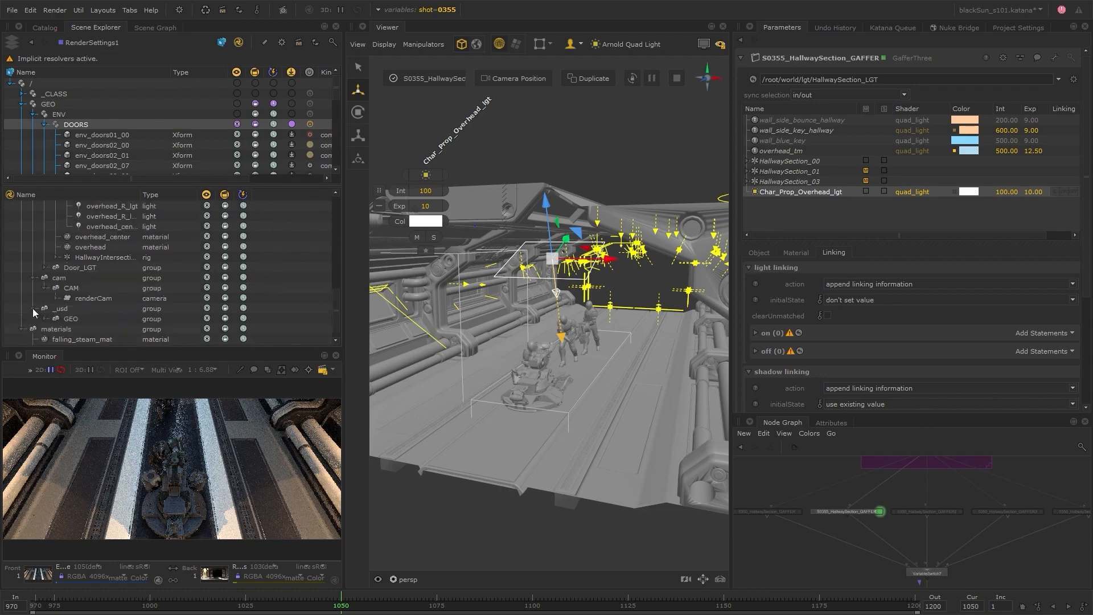
scroll(51, 323, down, 2)
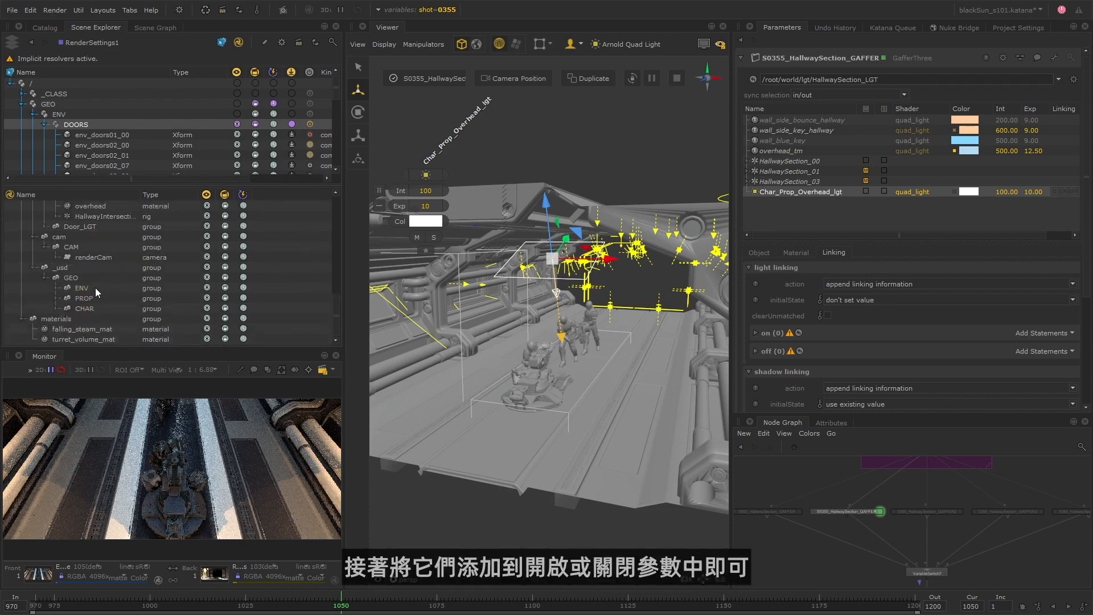
Check which geometry in the hallway belongs to each of the ENV, PROP and CHAR groups.
drag(95, 288, 92, 308)
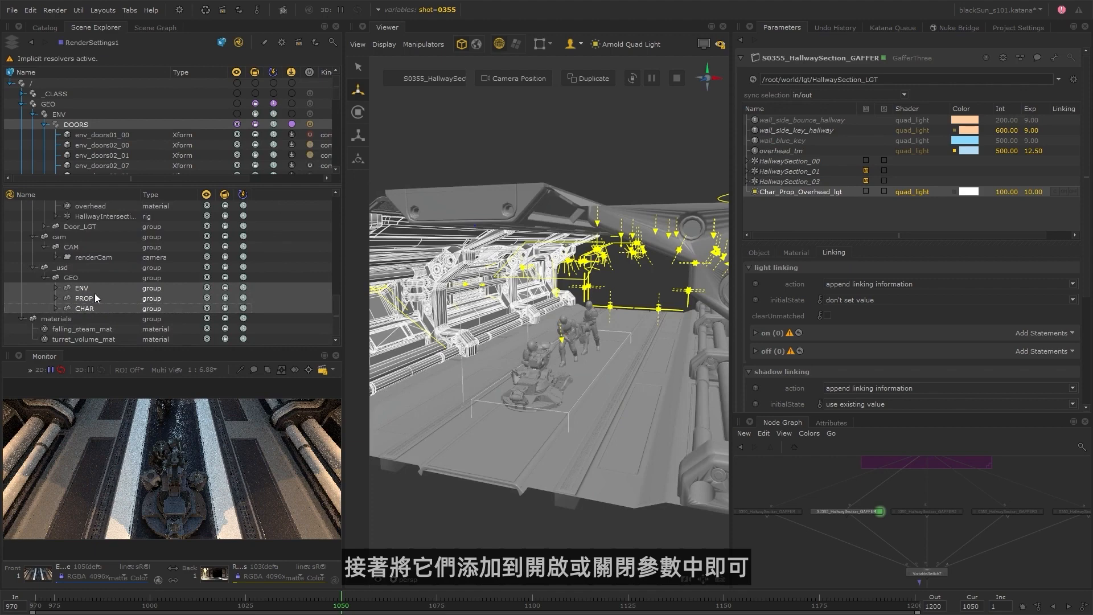
click(94, 296)
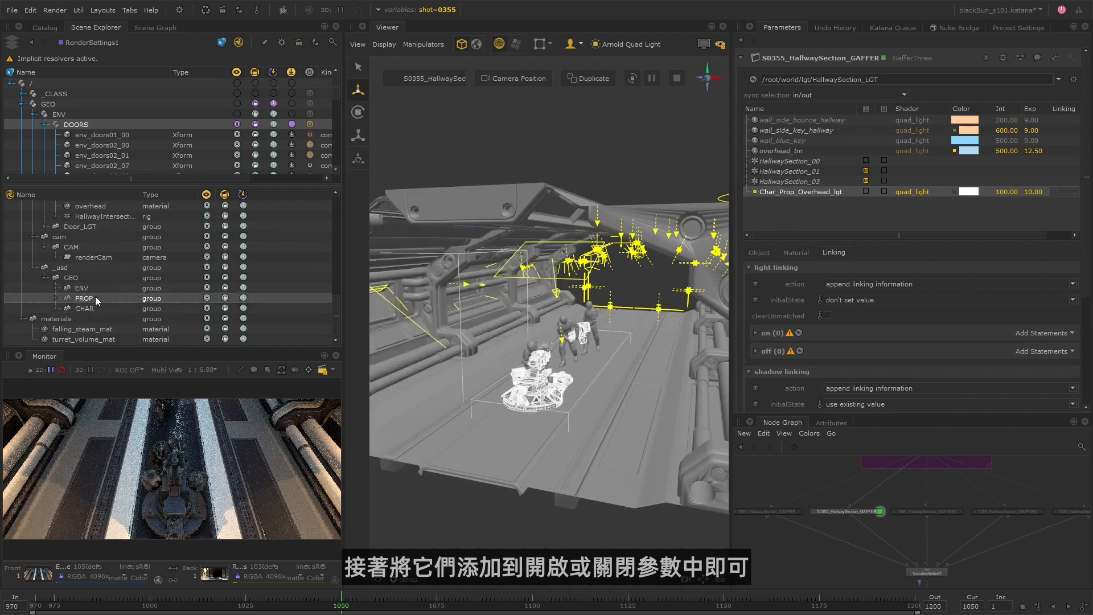
click(98, 306)
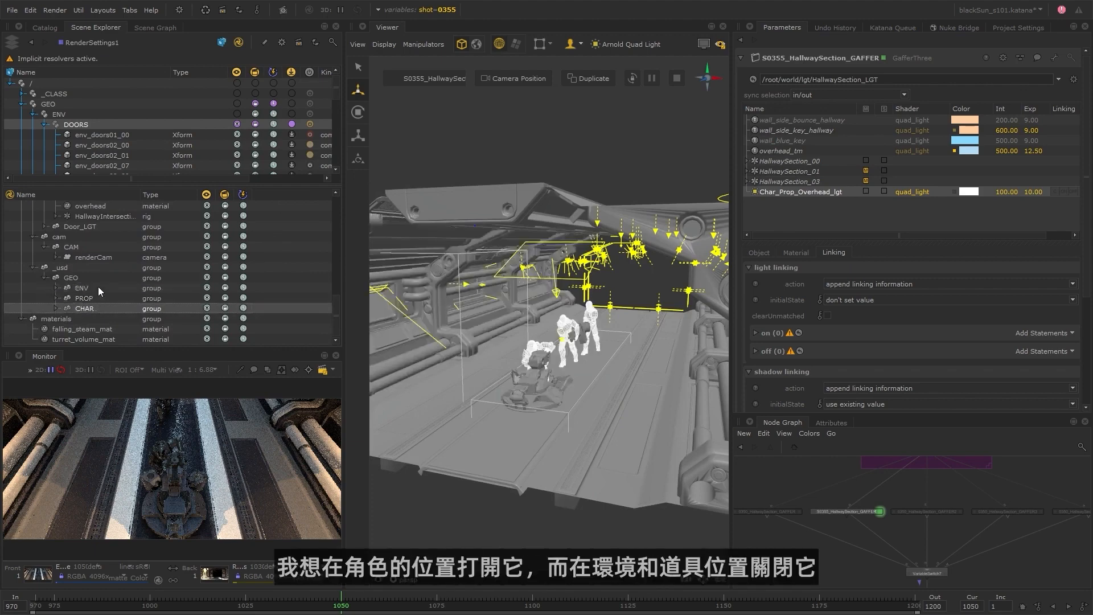
click(98, 287)
click(97, 298)
click(97, 306)
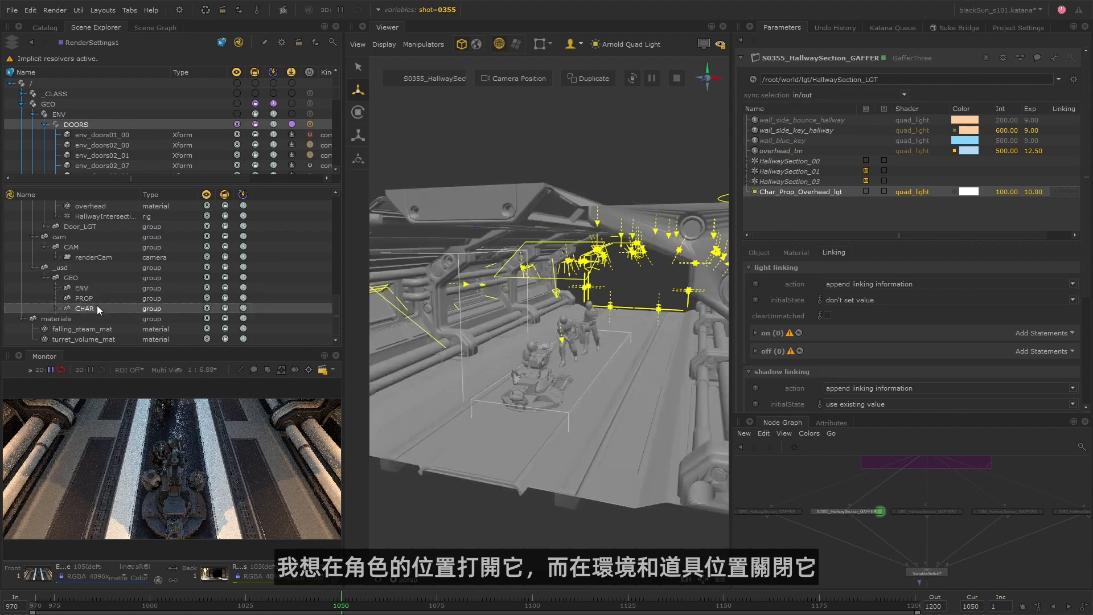
Link Char_Prop_Overhead_lgt on for the CHAR and PROP locations and off for ENV, and deactivate the implicit resolvers.
drag(97, 305, 673, 300)
drag(1052, 334, 1052, 334)
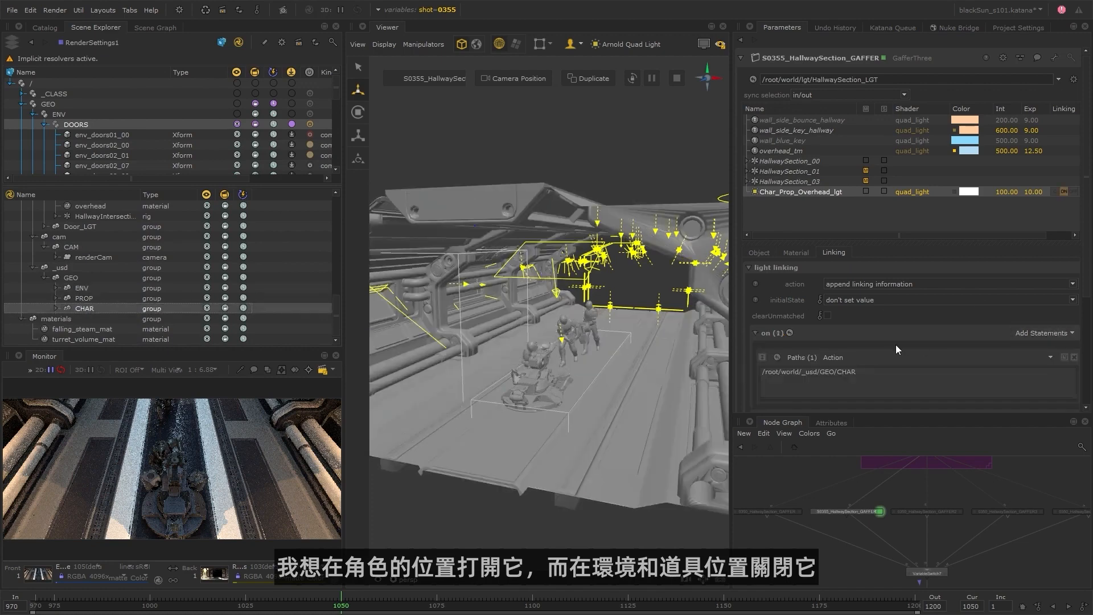
drag(820, 309, 820, 310)
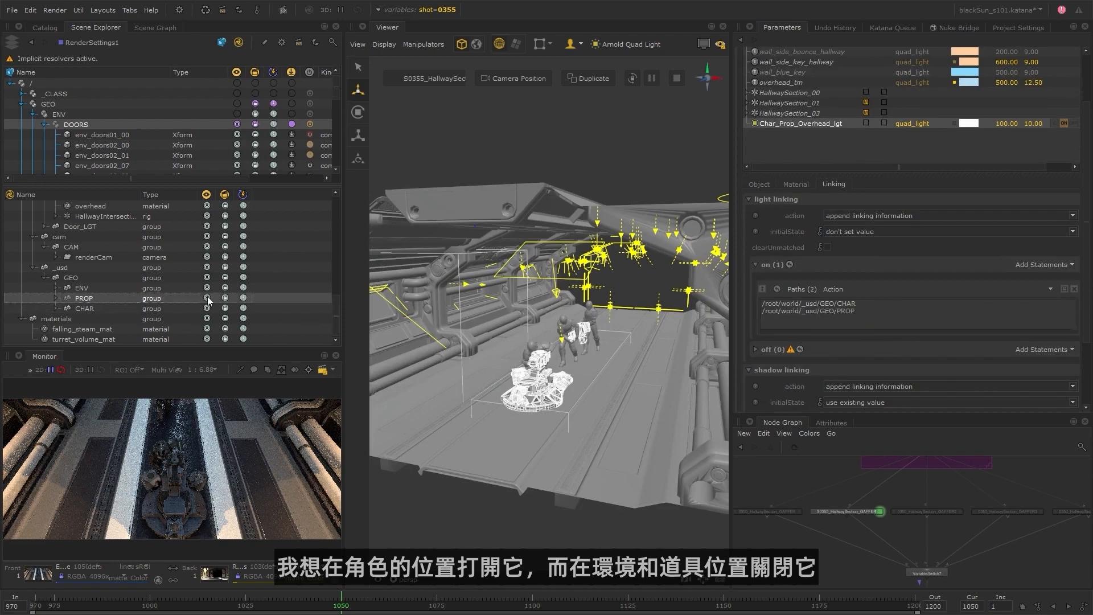
drag(81, 287, 1035, 354)
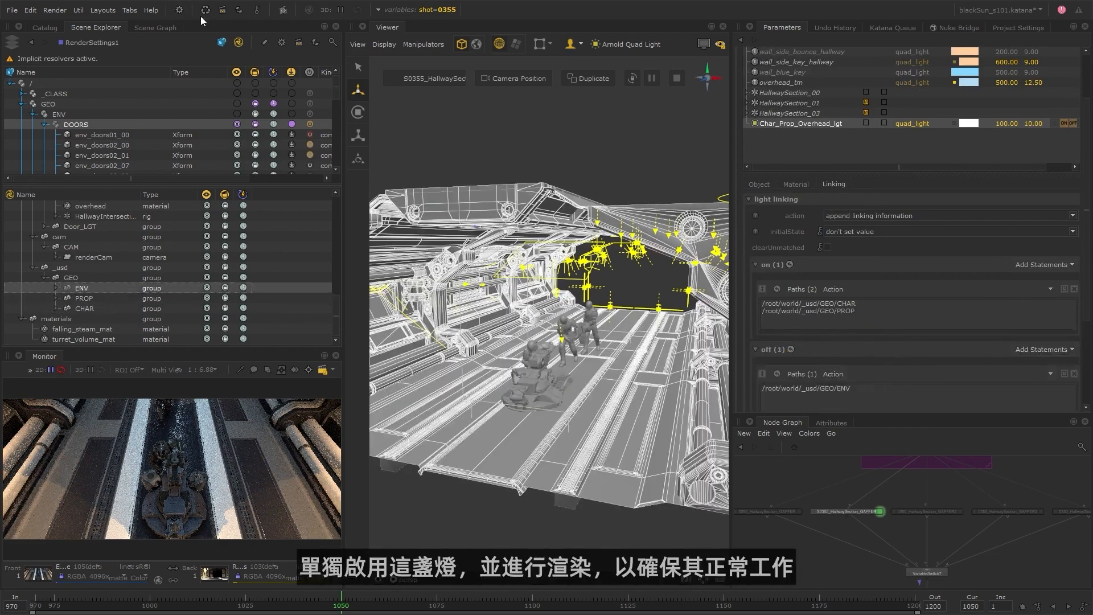
click(223, 12)
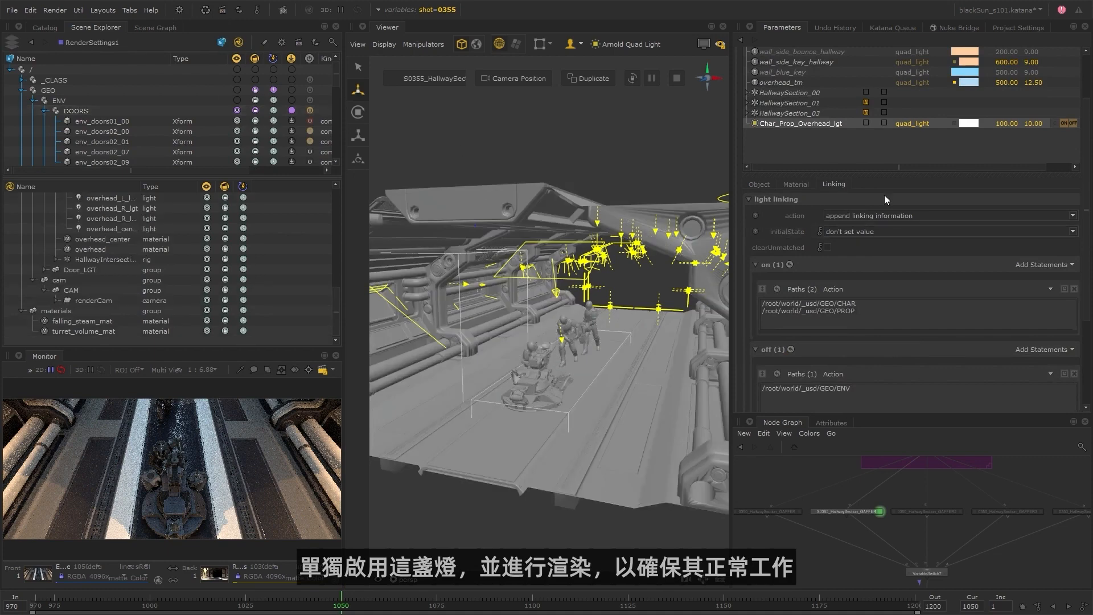
Solo Char_Prop_Overhead_lgt and repeat the previous render, with the light's material settings shown.
scroll(814, 143, up, 2)
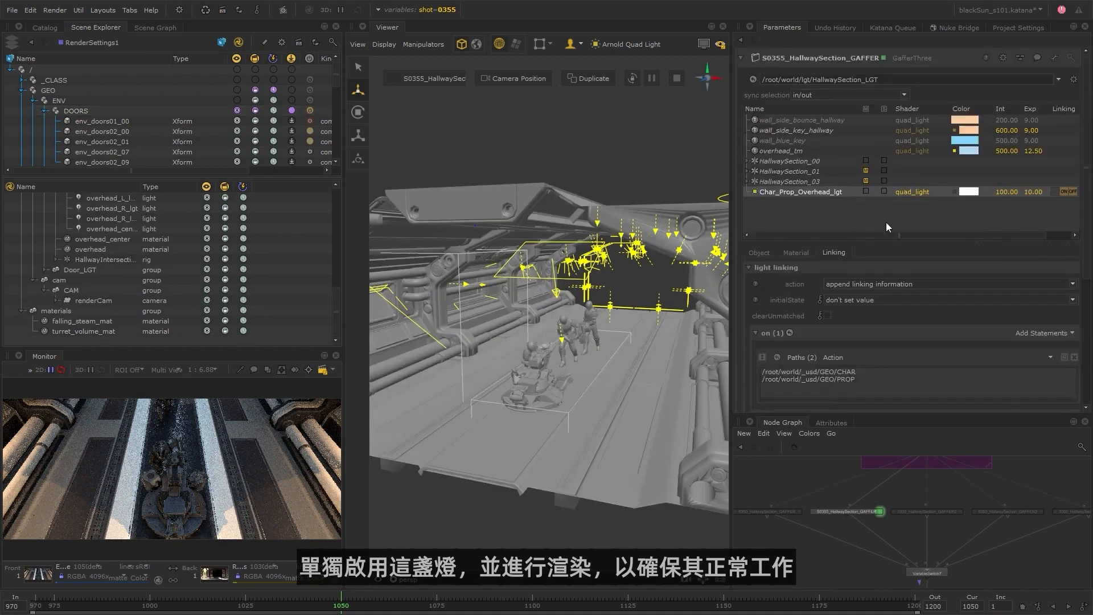
click(885, 192)
click(55, 10)
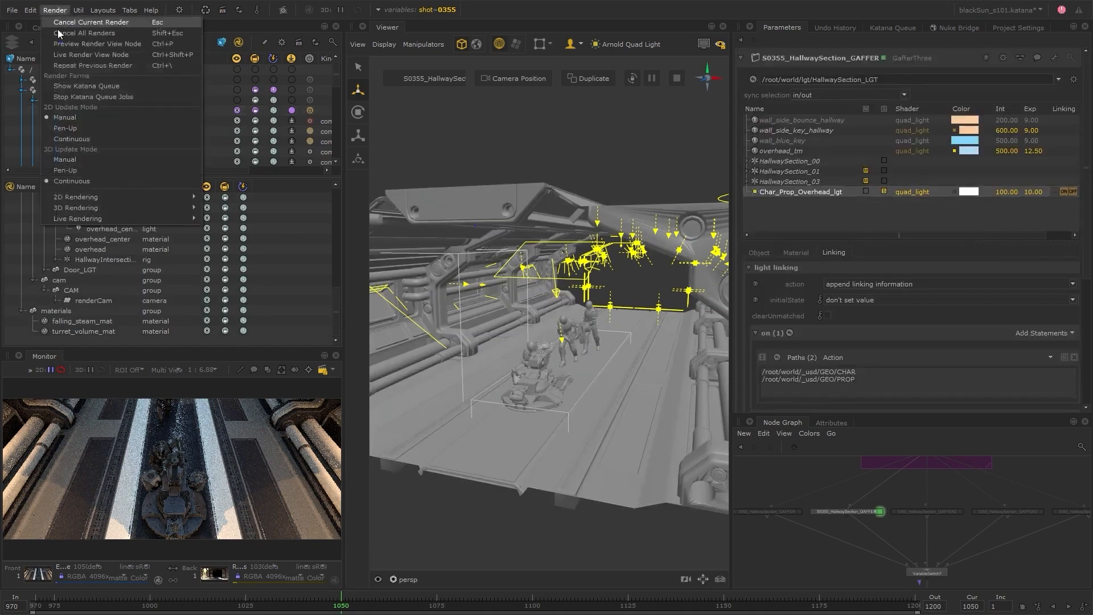
click(137, 67)
click(808, 254)
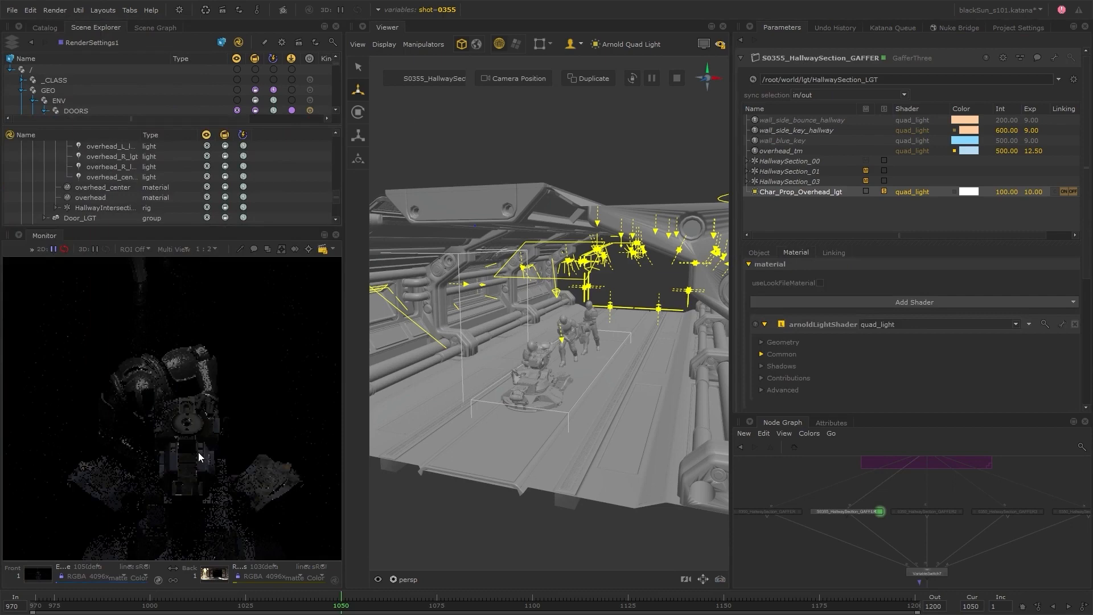
Enlarge the render view and examine how the soloed light falls on the bike and characters.
middle_drag(198, 452, 198, 365)
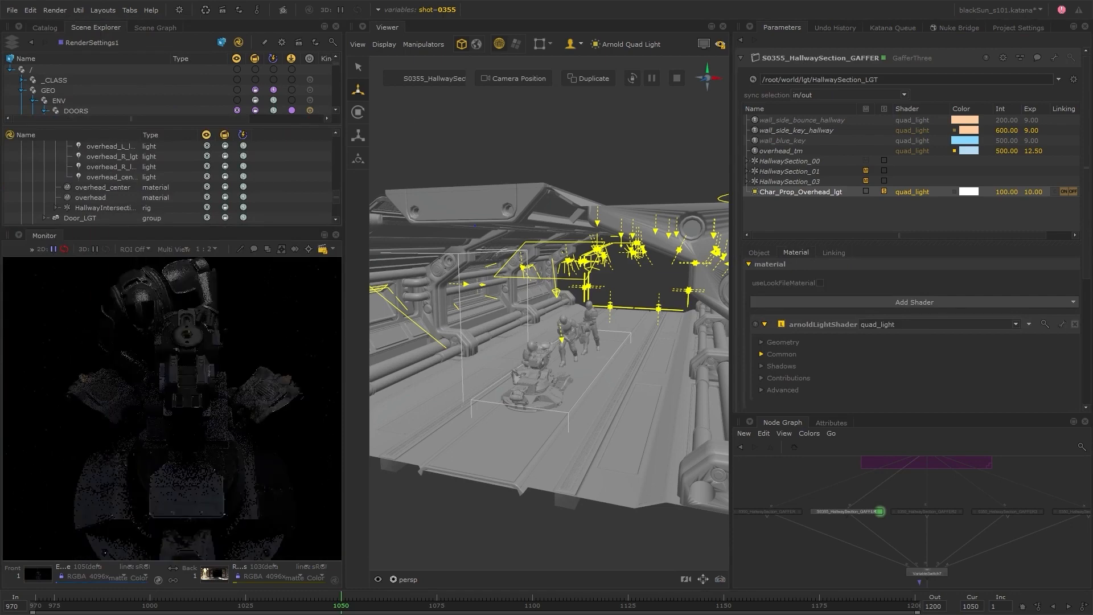
drag(228, 228, 228, 120)
scroll(204, 381, up, 1)
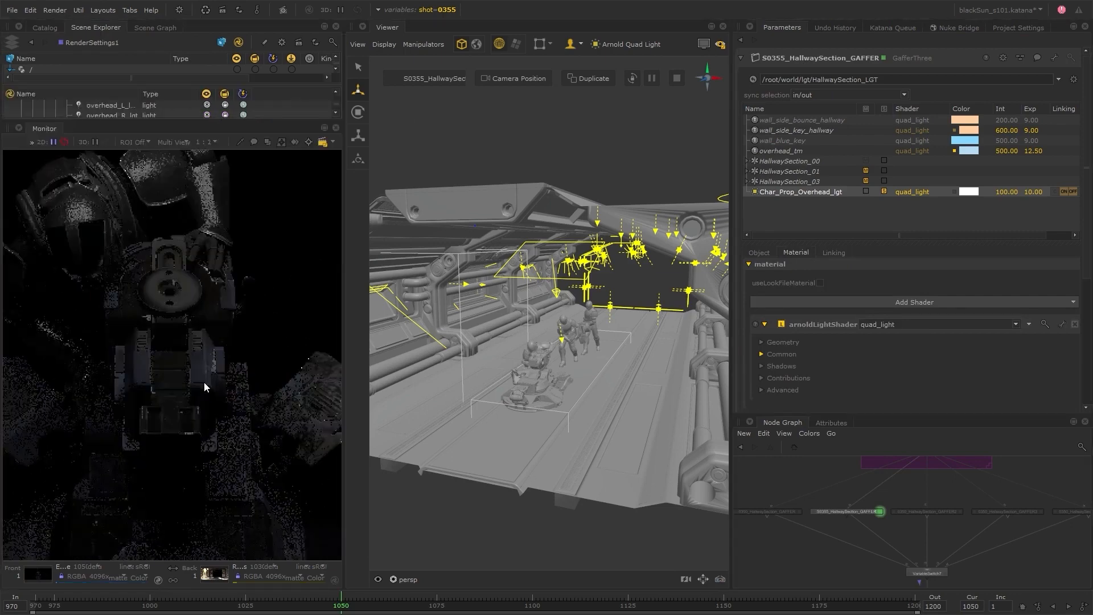
middle_drag(204, 381, 214, 335)
scroll(252, 380, down, 2)
Change the colour of Char_Prop_Overhead_lgt to a pale cyan.
click(968, 191)
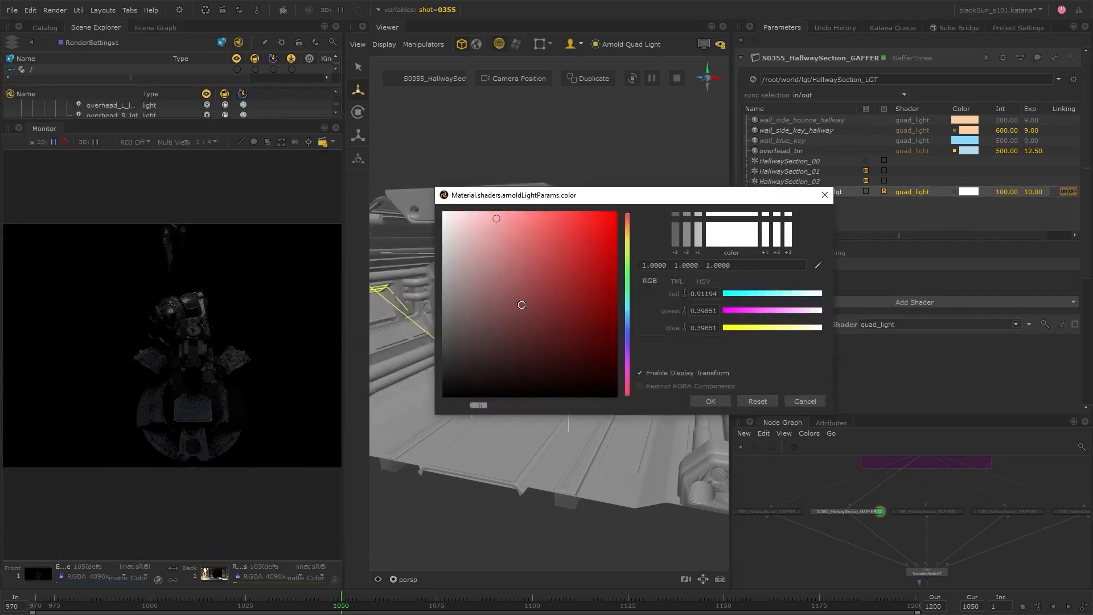
click(492, 211)
click(627, 310)
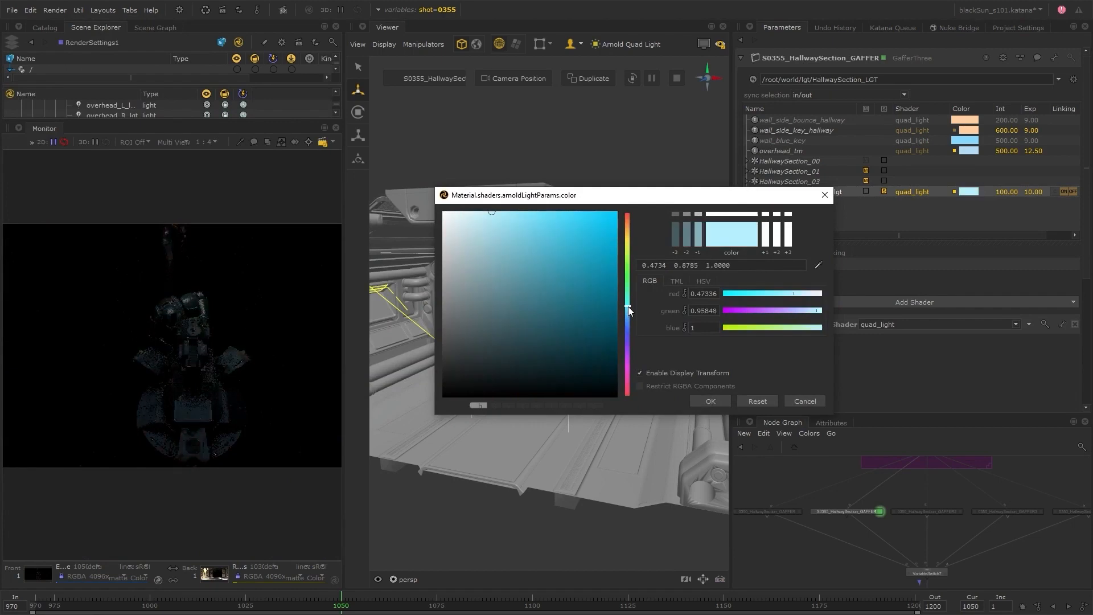
click(627, 306)
click(471, 212)
click(711, 402)
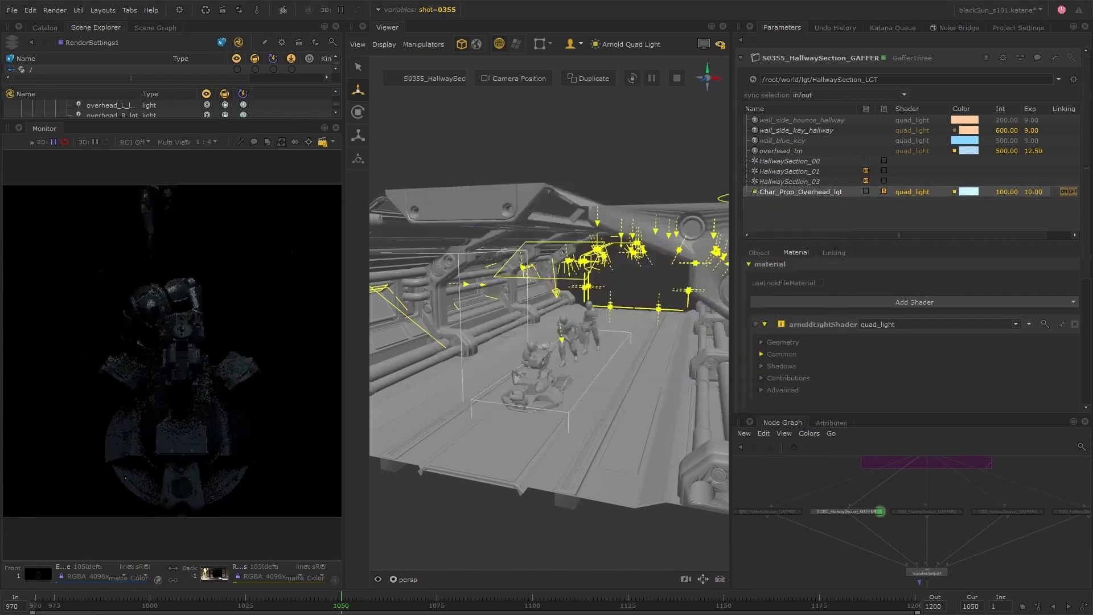
Set the intensity of Char_Prop_Overhead_lgt to 200 in its common shader parameters.
click(791, 355)
text(200)
key(Return)
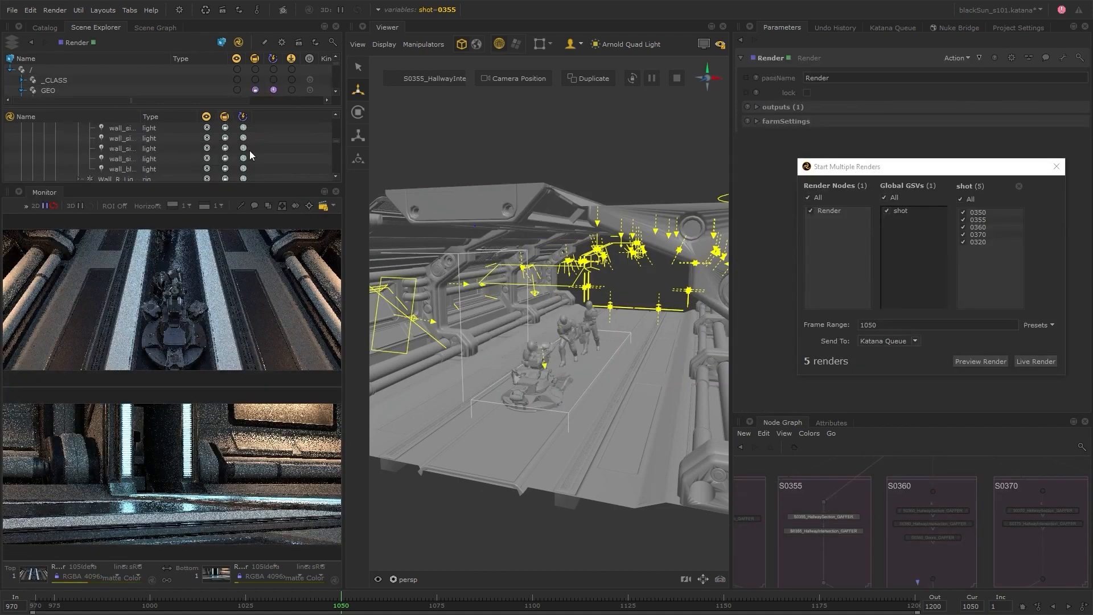
Start preview renders of shots 0350, 0355, 0360, 0370 and 0320 at frame 1050 in the Katana Queue and show the queue.
click(977, 362)
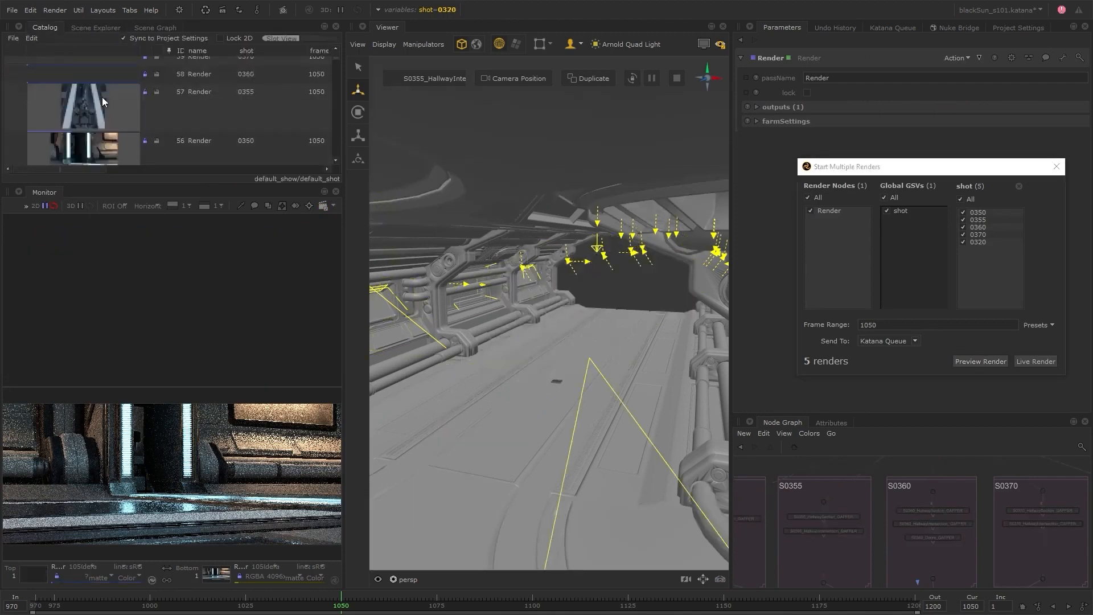
click(893, 27)
drag(899, 167, 978, 334)
click(888, 140)
Show the shot 0355 render in a maximized split monitor, frame both renders for comparison and dismiss the multiple renders dialog.
click(94, 112)
key(space)
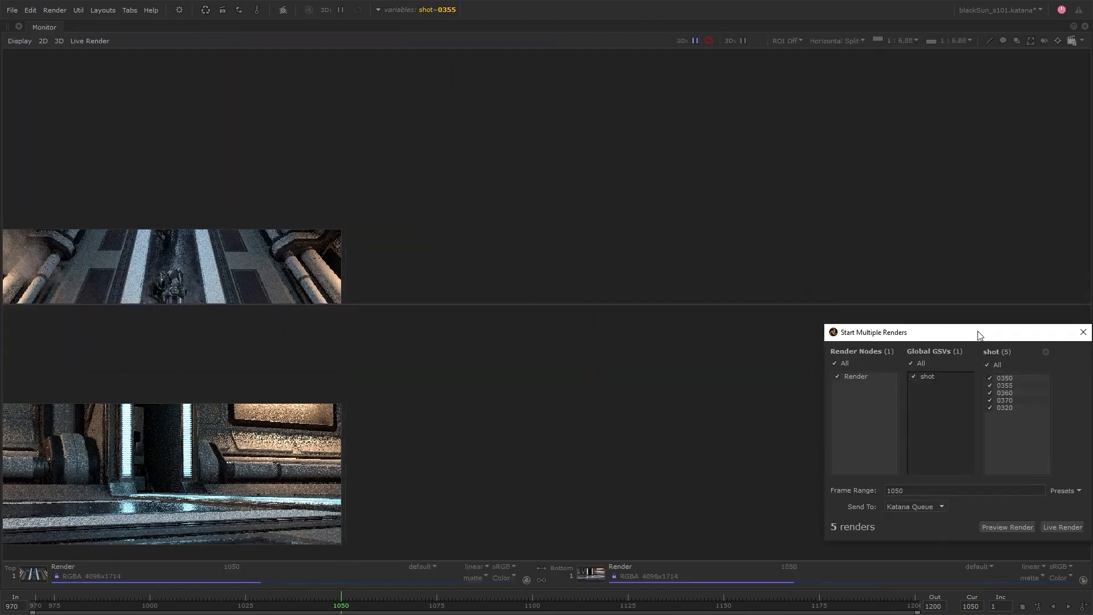
key(f)
key(f)
scroll(615, 114, up, 2)
middle_drag(500, 257, 508, 167)
scroll(541, 151, down, 1)
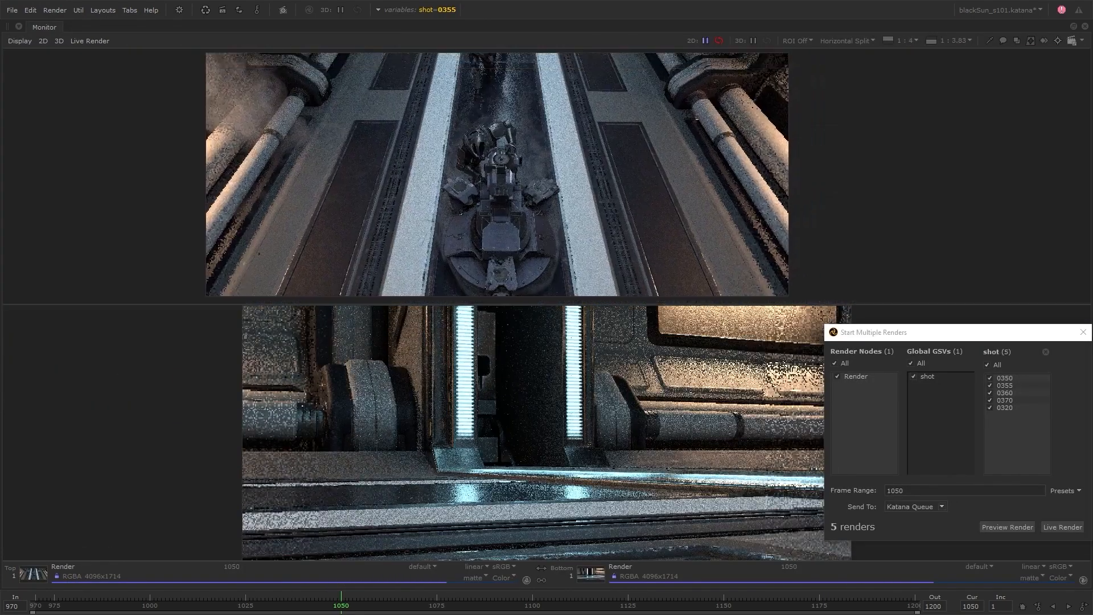
middle_drag(535, 421, 474, 409)
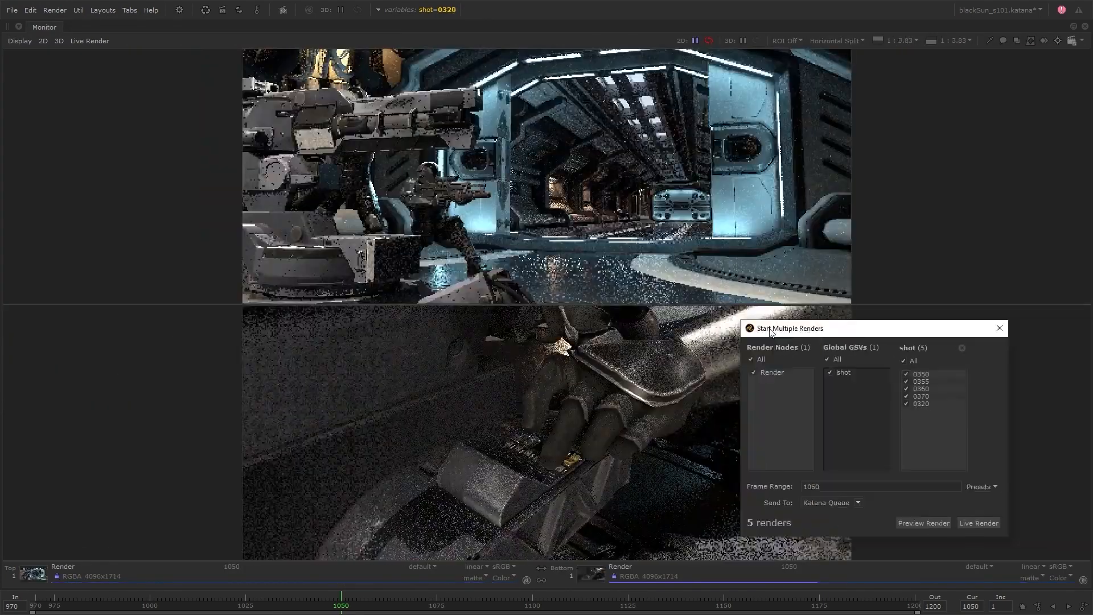
click(1000, 328)
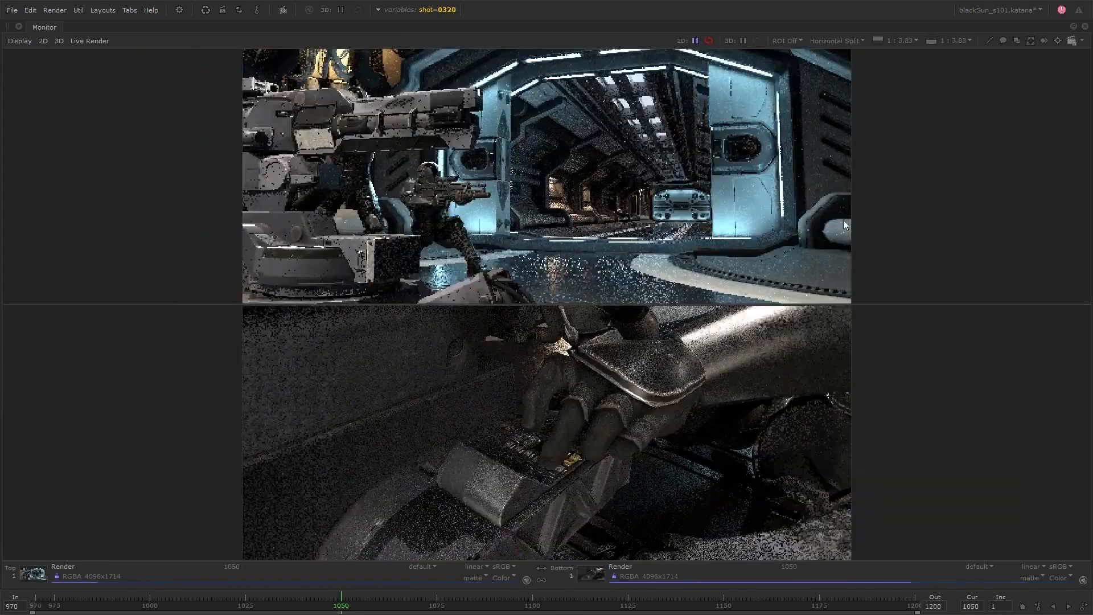
Switch the monitor to a vertical split and examine the shot 0320 render beside the other shot.
click(844, 41)
click(843, 81)
key(f)
click(848, 41)
click(848, 94)
scroll(692, 307, up, 2)
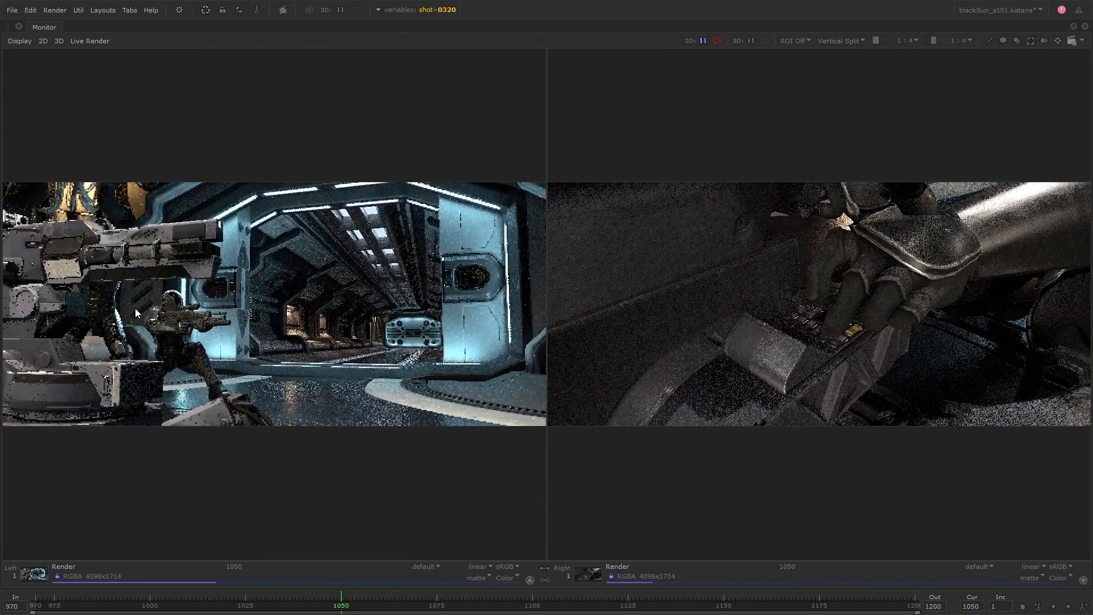
middle_drag(692, 307, 642, 316)
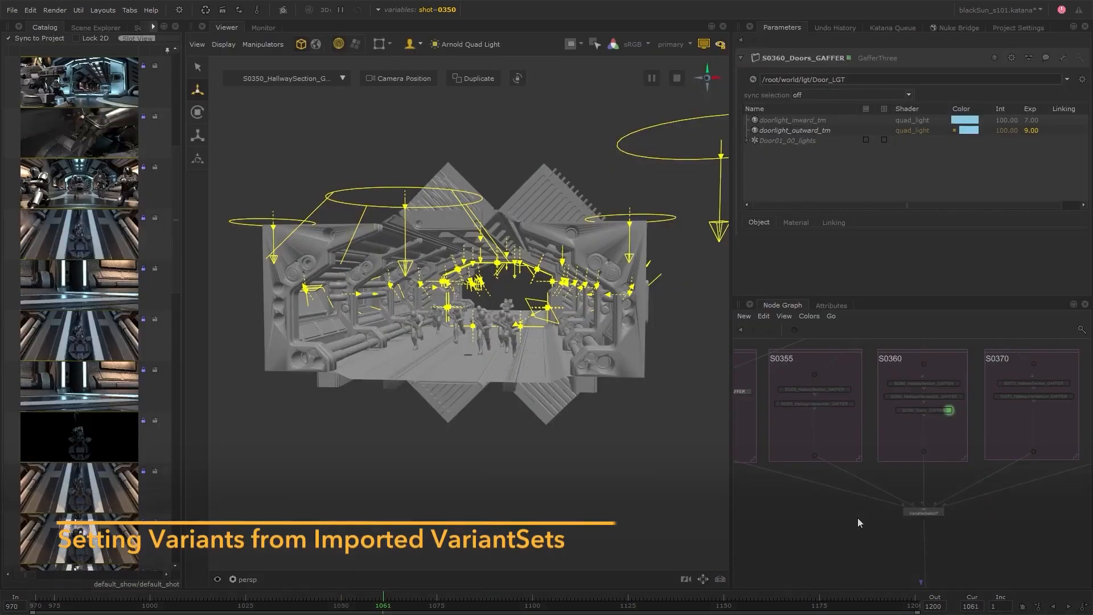
Add a UsdVariantSet node below VariableSwitch7 and open its parameters.
drag(732, 442, 665, 436)
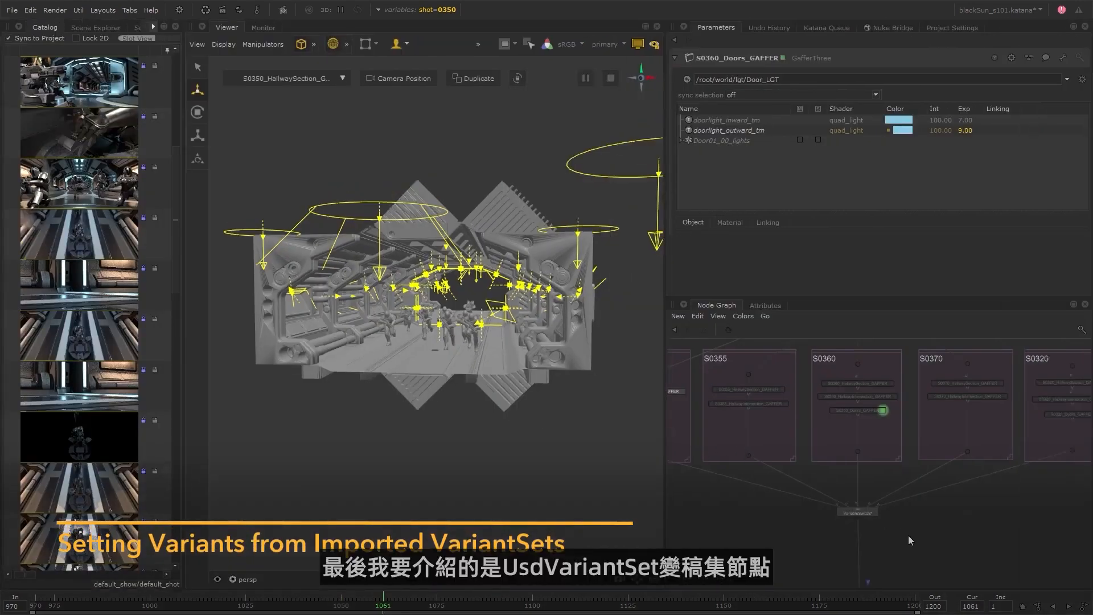
scroll(871, 456, up, 6)
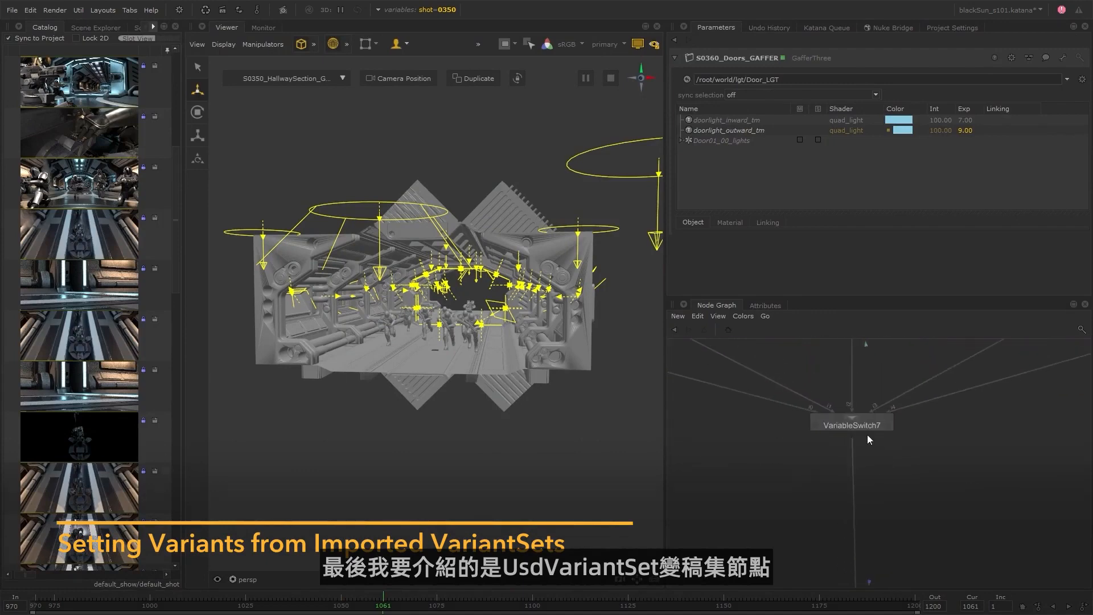
key(Tab)
text(UsdVariantSet)
key(Return)
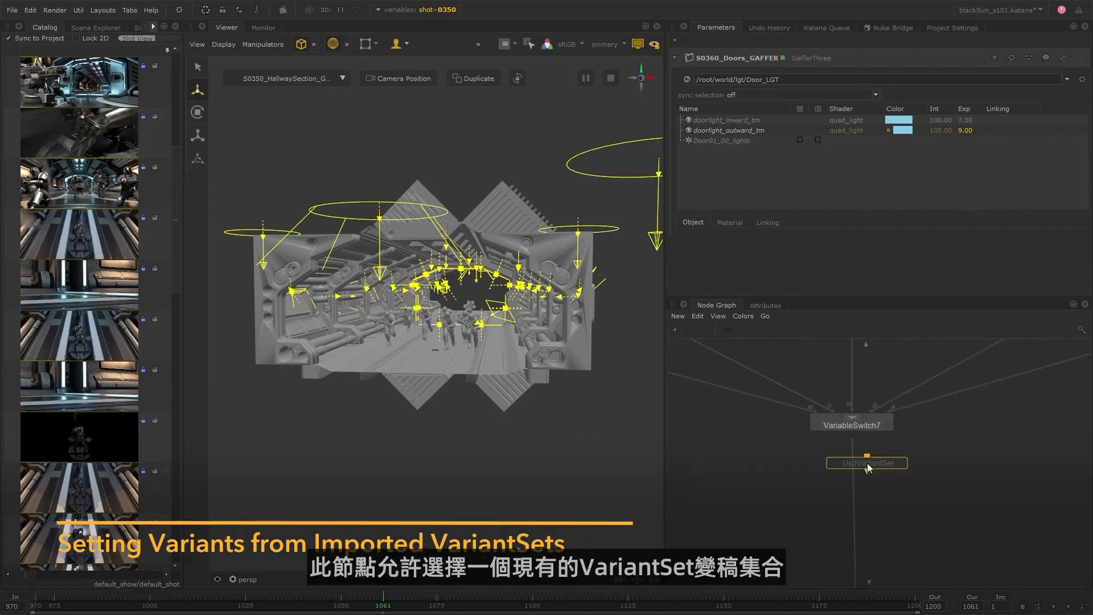
click(851, 480)
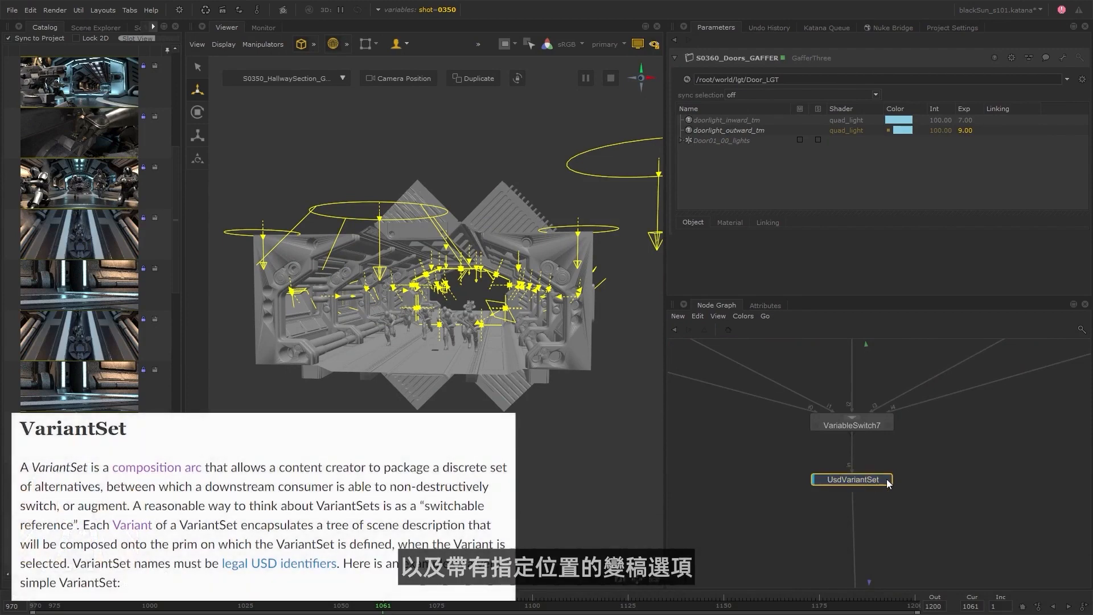
click(887, 480)
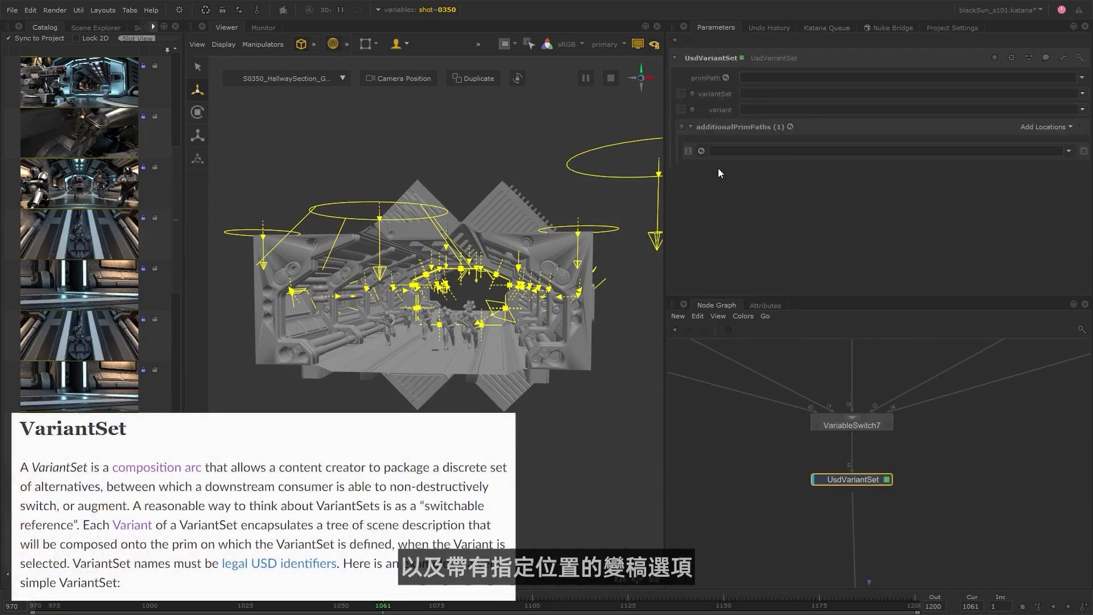
Point the UsdVariantSet node at the /_CLASS/_CHAR/char_infantry prim and choose the Suit_Plate_Color variant set.
click(83, 27)
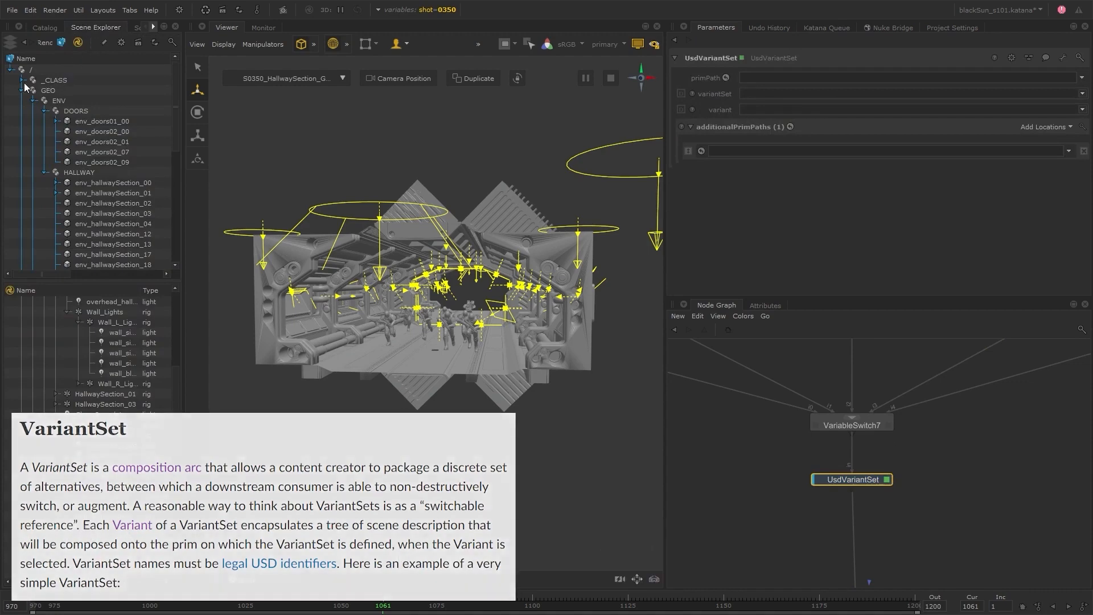
click(85, 183)
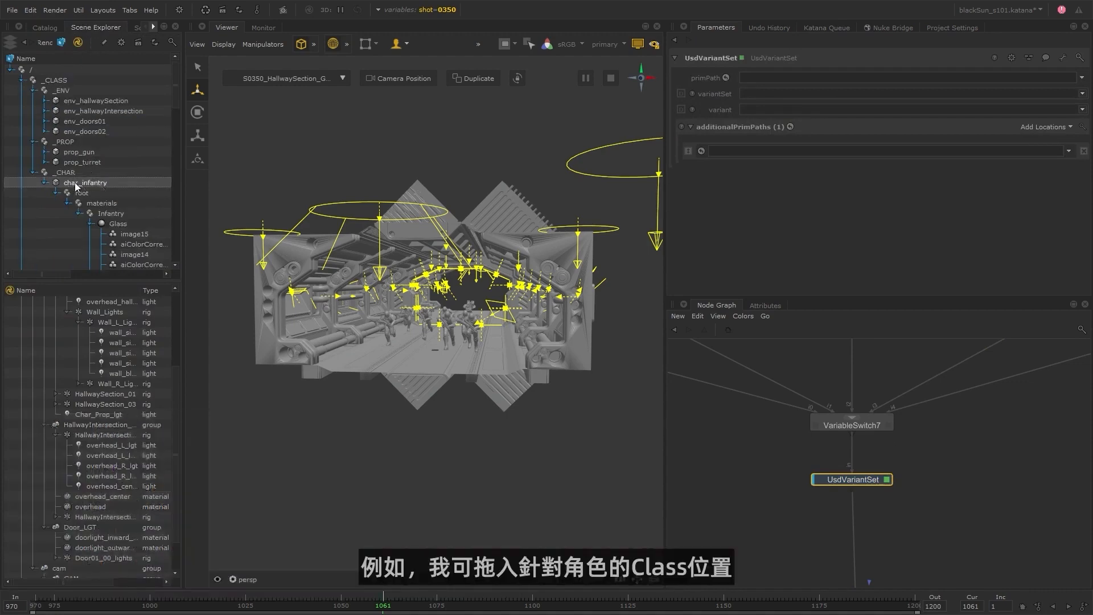
drag(67, 185, 763, 78)
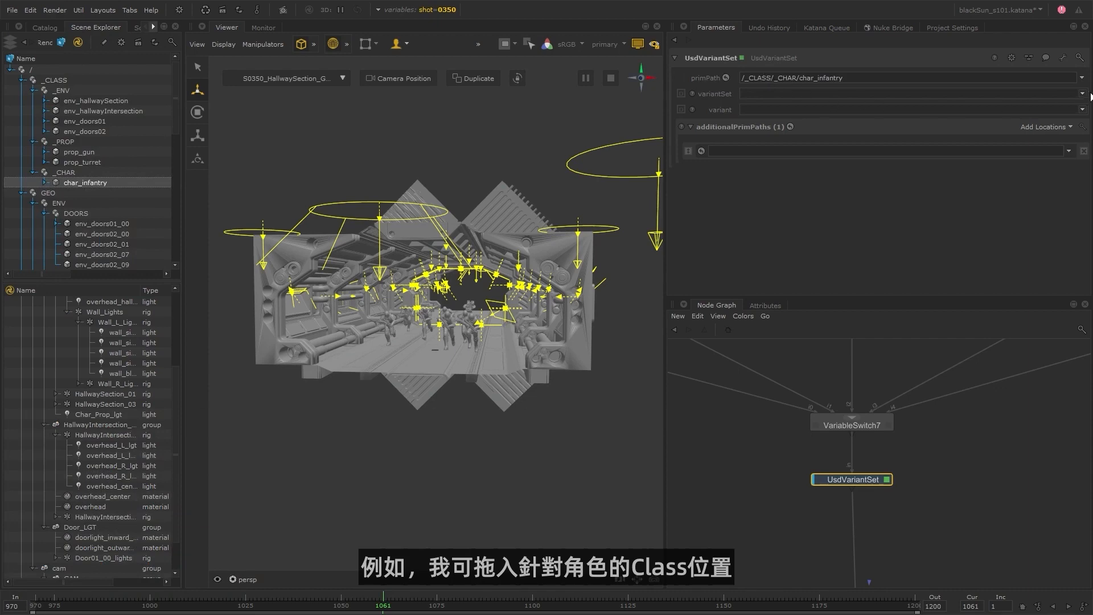
click(1083, 95)
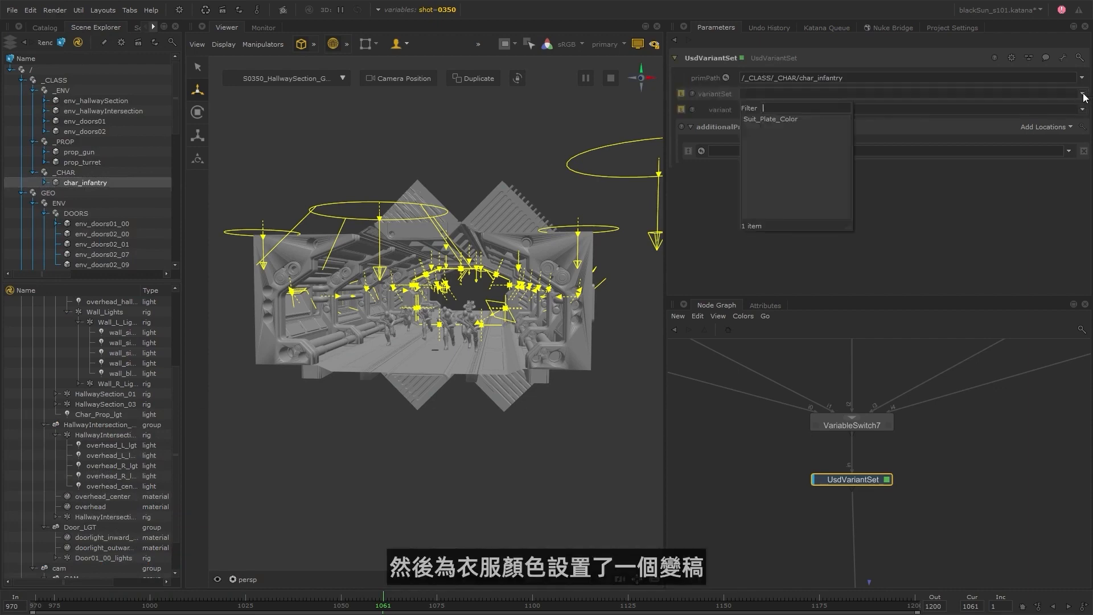
click(779, 119)
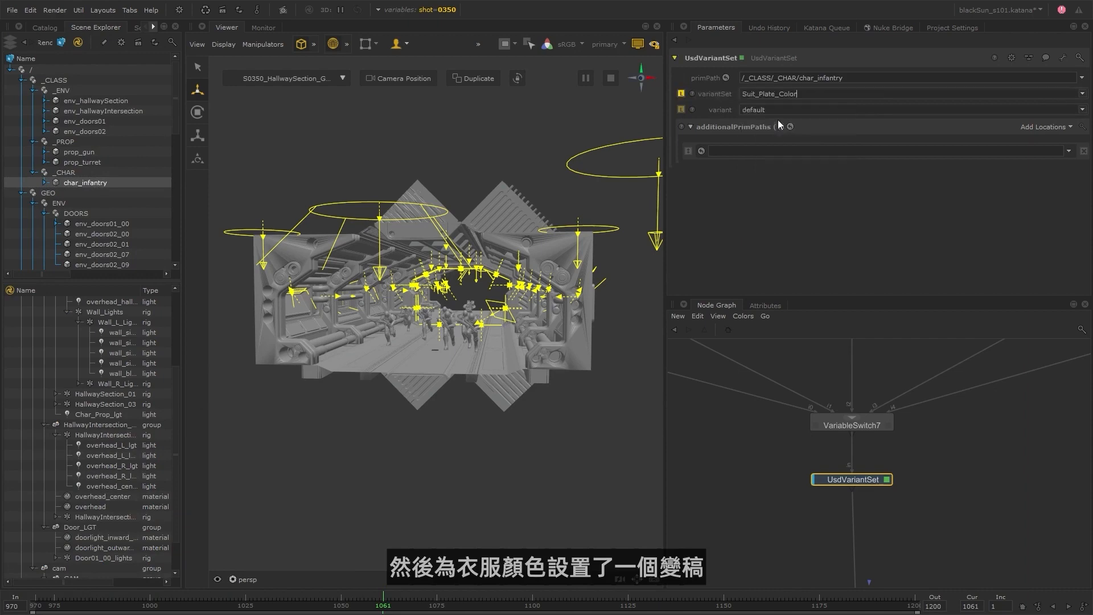
Try blue_variant on the infantry class prim in shot 0360, and switch its variant to red_variant.
click(1083, 110)
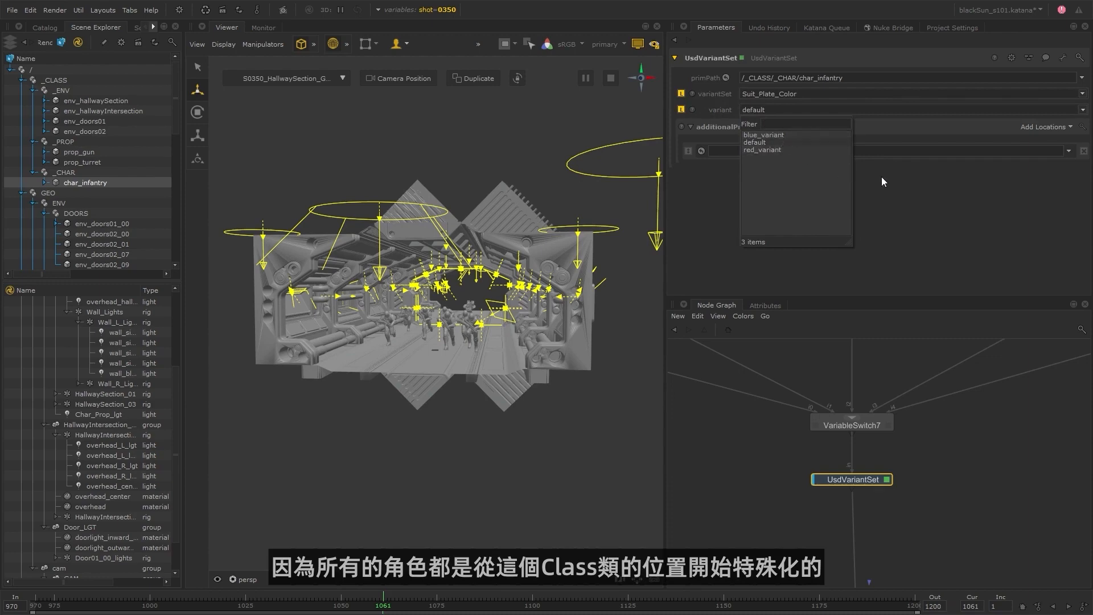
click(869, 191)
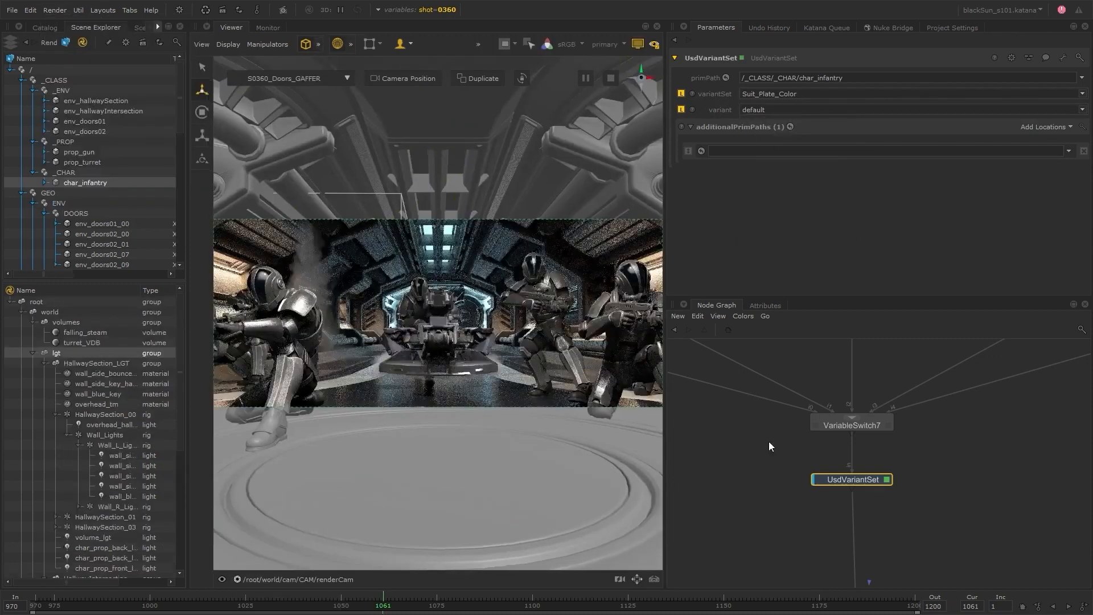
click(1081, 110)
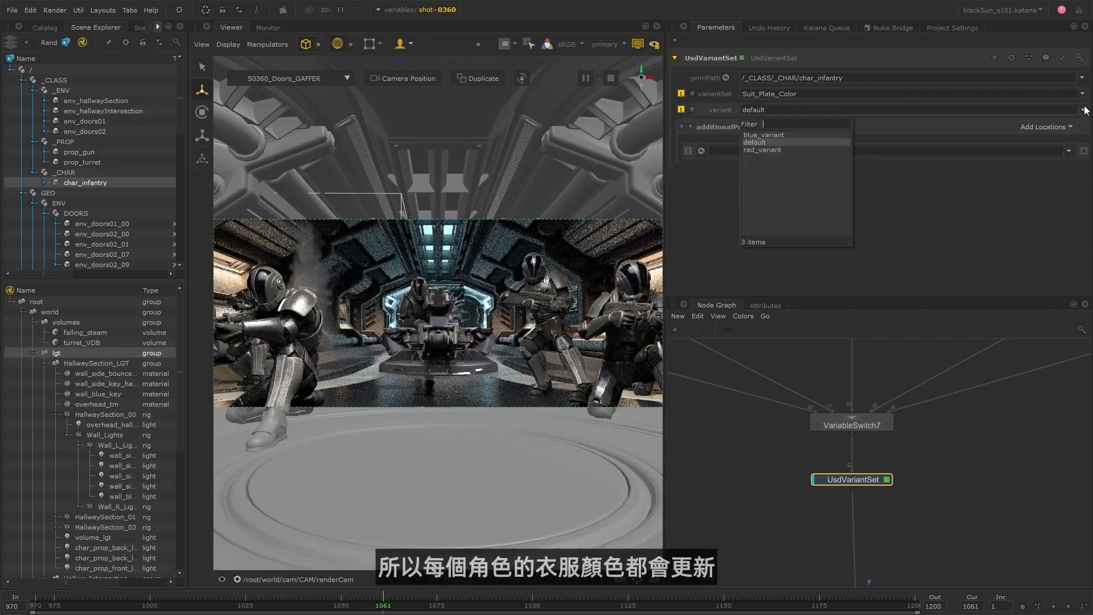
click(797, 136)
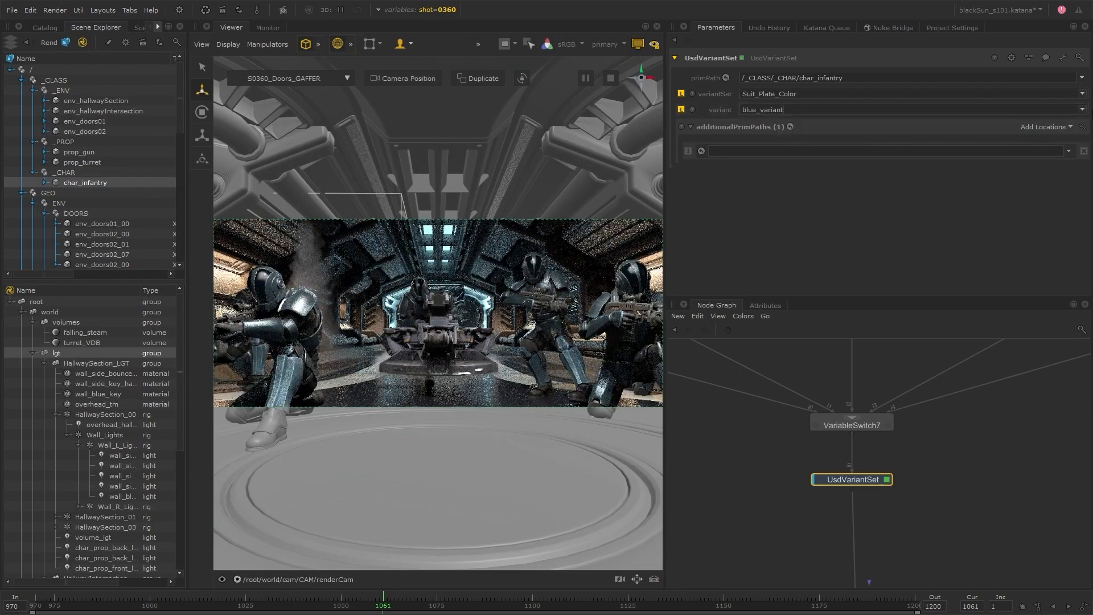
click(1082, 110)
click(782, 150)
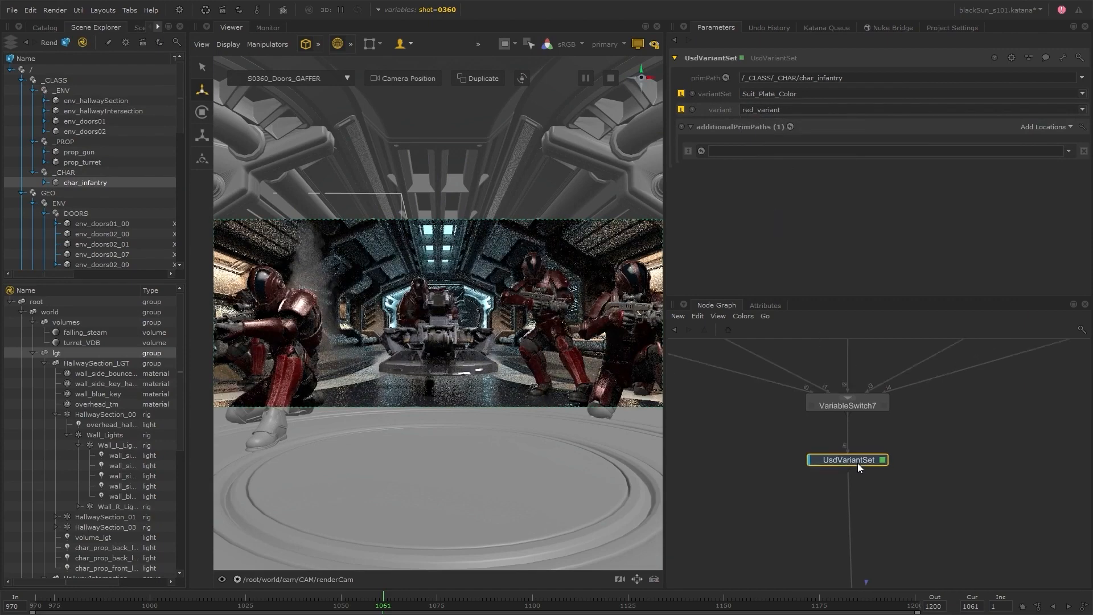
Extract the UsdVariantSet node from below VariableSwitch7 and insert it into the shot 0360 branch below 0360__FallingSteam_TRANSFORM.
drag(857, 463, 909, 470)
key(d)
click(852, 407)
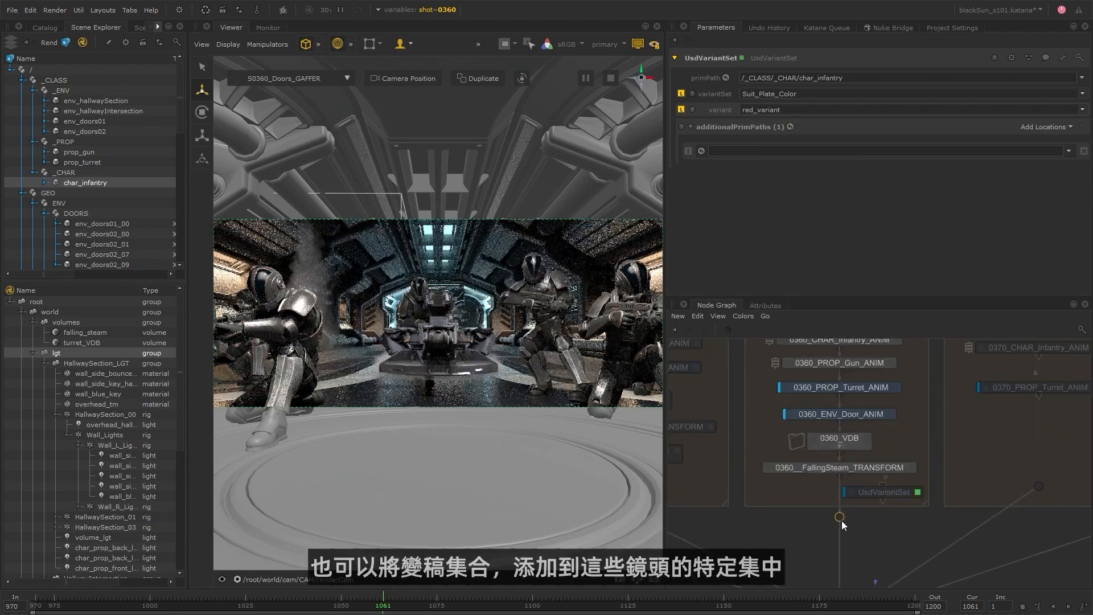
drag(910, 493, 857, 489)
key(d)
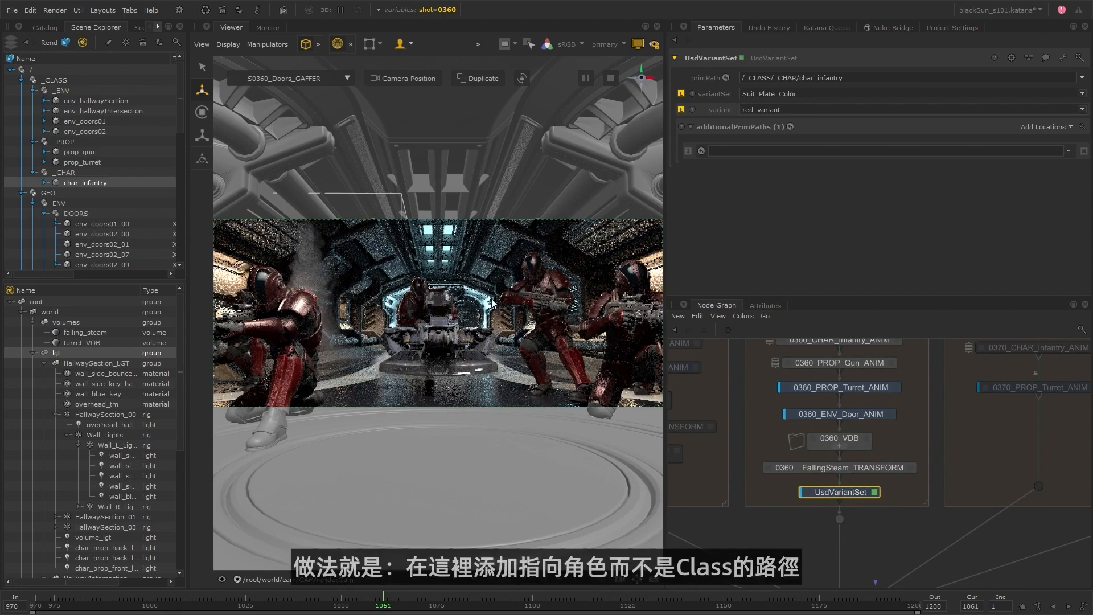
Set the UsdVariantSet node's primPath to the individual character /GEO/CHAR/char_infantry_09.
click(514, 301)
scroll(105, 179, down, 3)
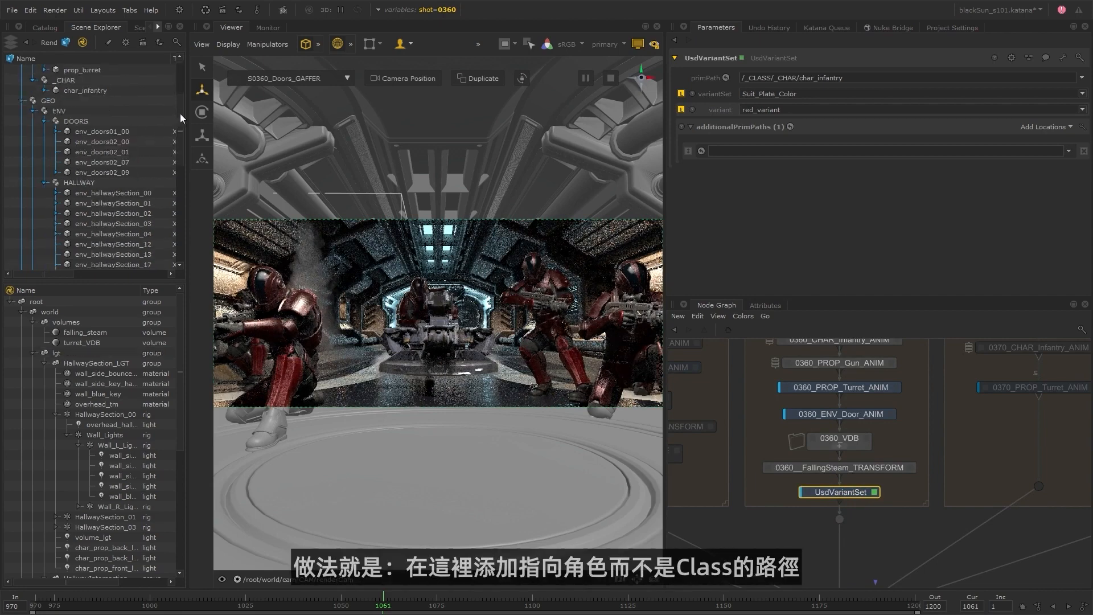
scroll(181, 160, down, 4)
mouse_move(77, 183)
mouse_down()
mouse_move(260, 165)
mouse_move(763, 78)
mouse_up()
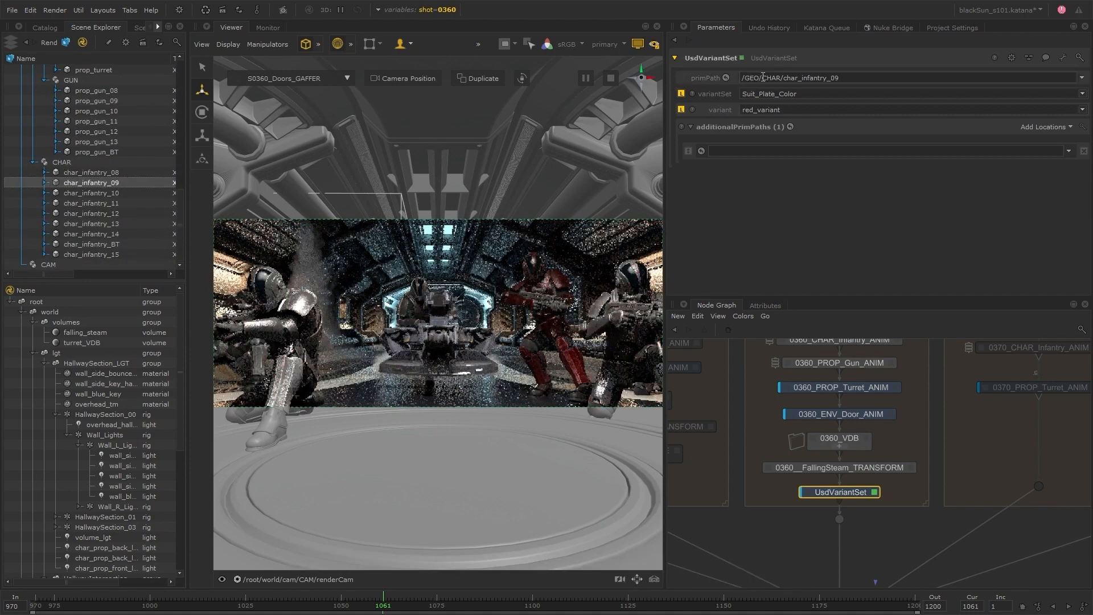
Make room below the shot 0360 UsdVariantSet node, insert a second UsdVariantSet node there, and open its parameters while viewing it.
click(841, 520)
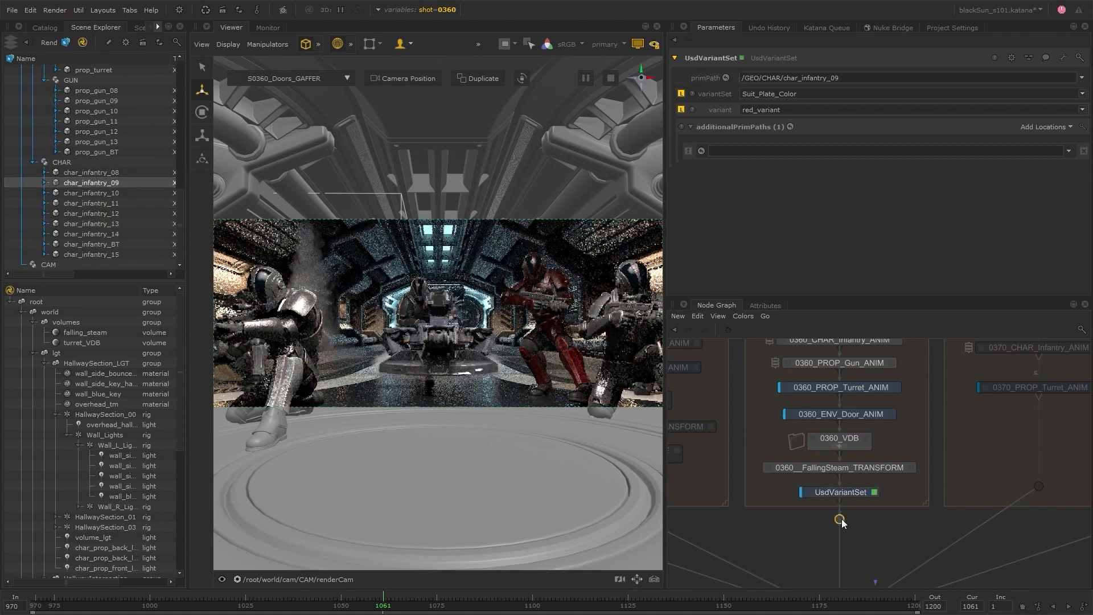
drag(841, 519, 841, 550)
click(854, 492)
key(ctrl+c)
key(ctrl+v)
click(838, 523)
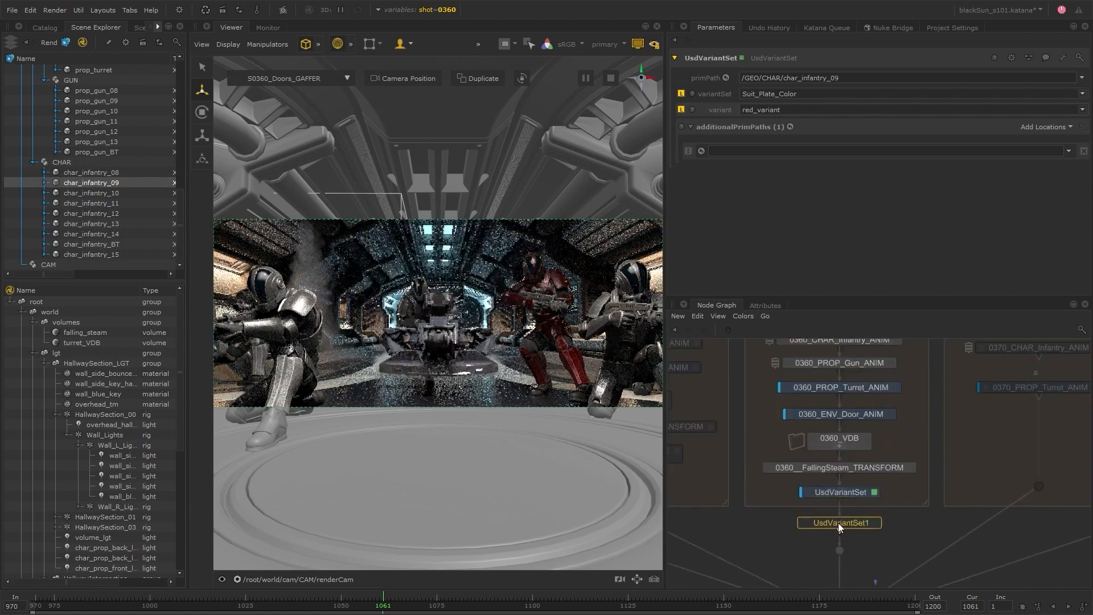
click(877, 526)
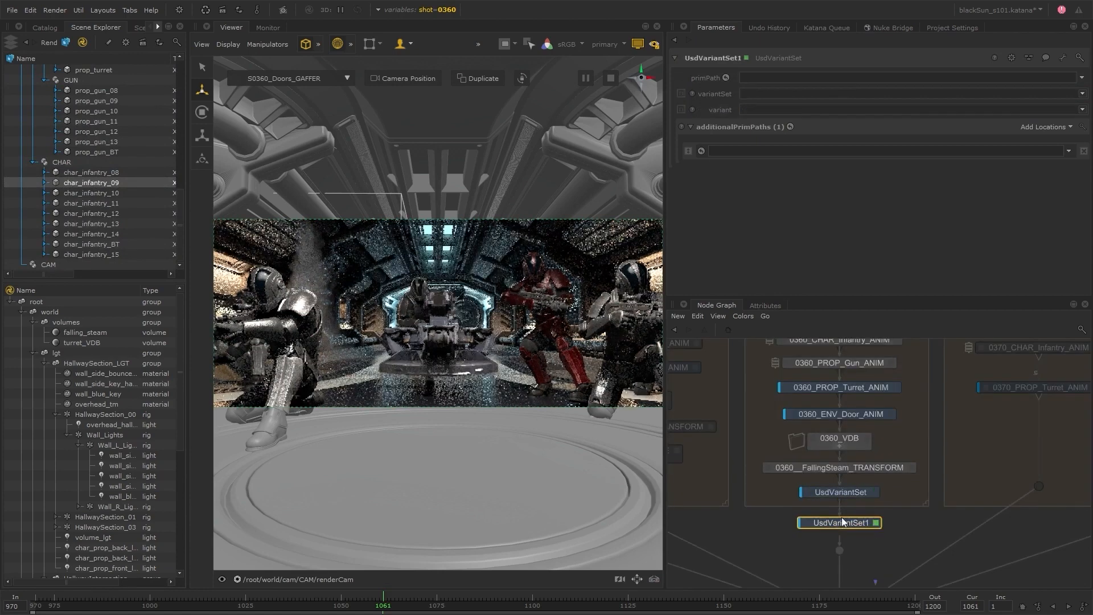
Step through the infantry characters under /GEO/CHAR and set the second variant node's primPath to char_infantry_13.
click(121, 192)
click(118, 203)
click(119, 213)
drag(120, 223, 783, 81)
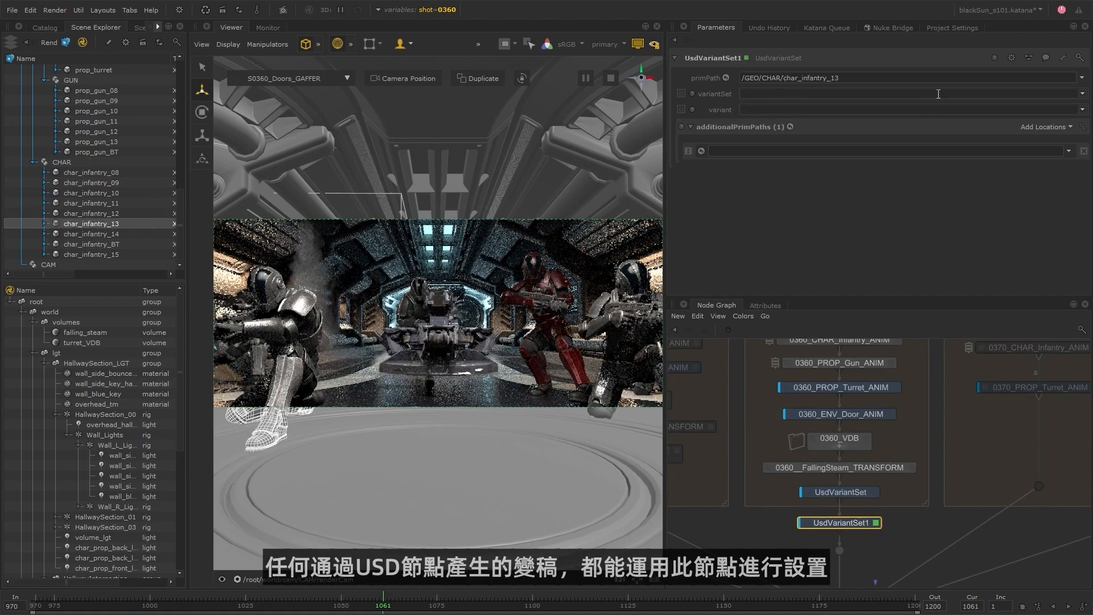
Choose the Suit_Plate_Color variant set for char_infantry_13 and set its variant to blue_variant.
click(1082, 94)
click(786, 119)
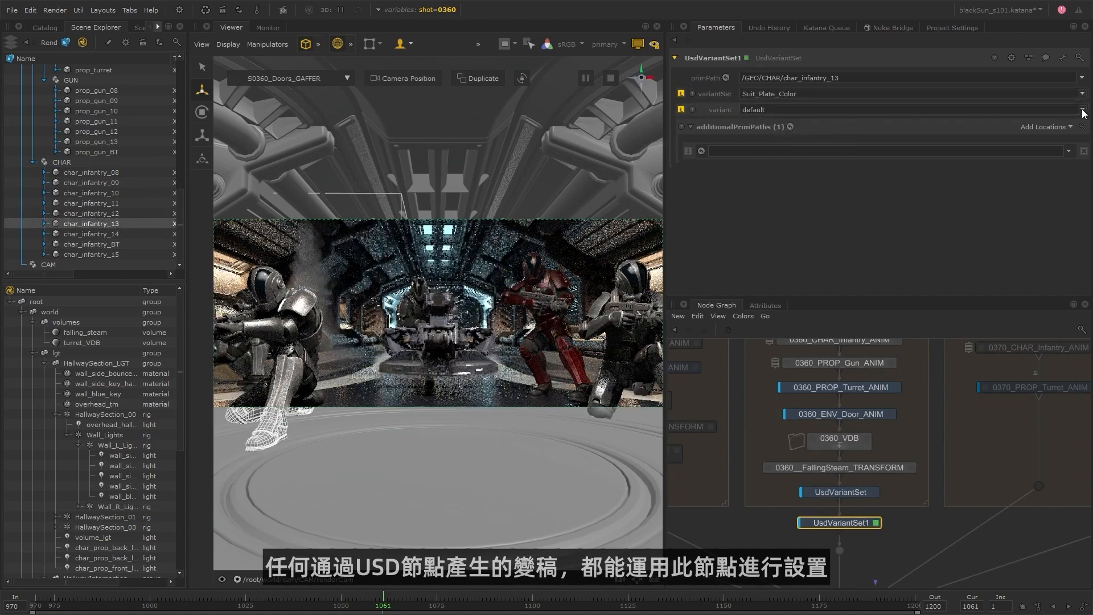
click(887, 109)
click(830, 135)
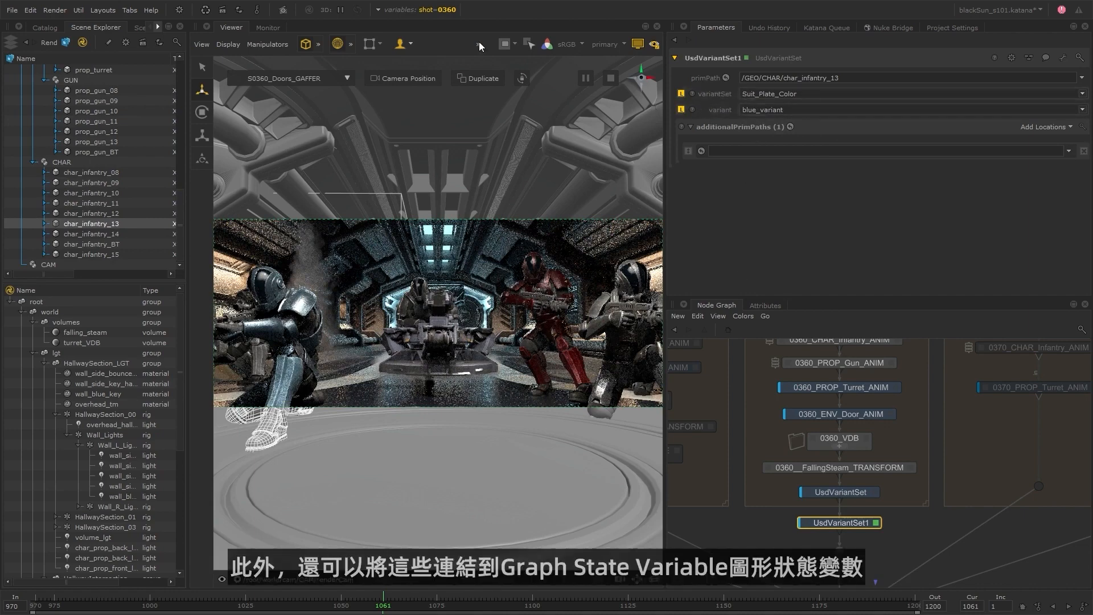
Add a new graph state variable in the project settings and rename it infantry_13_suit_color.
click(378, 10)
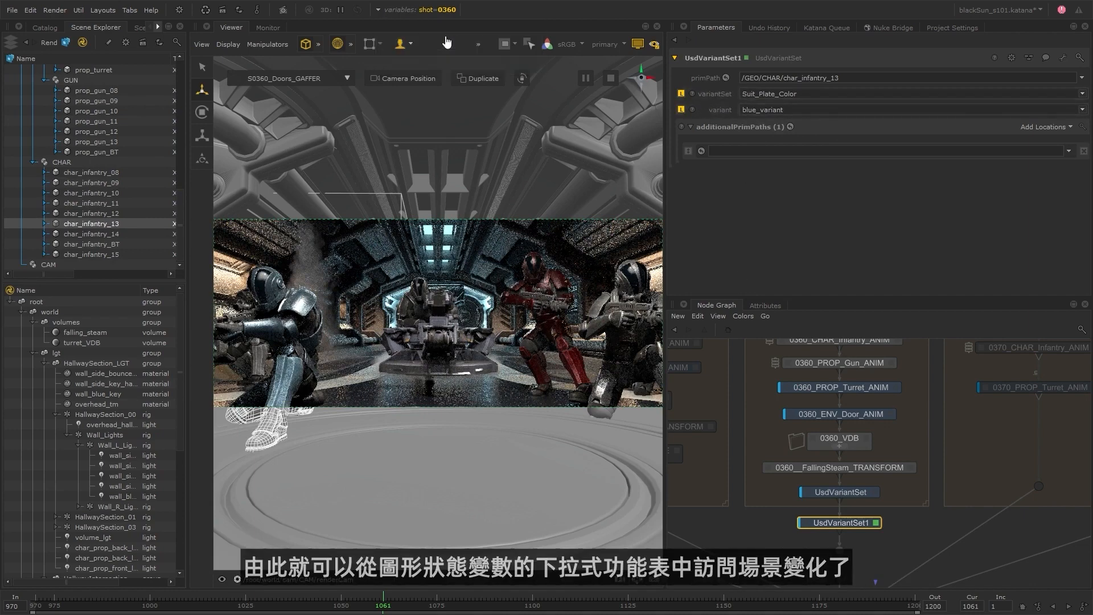
click(426, 33)
click(1029, 211)
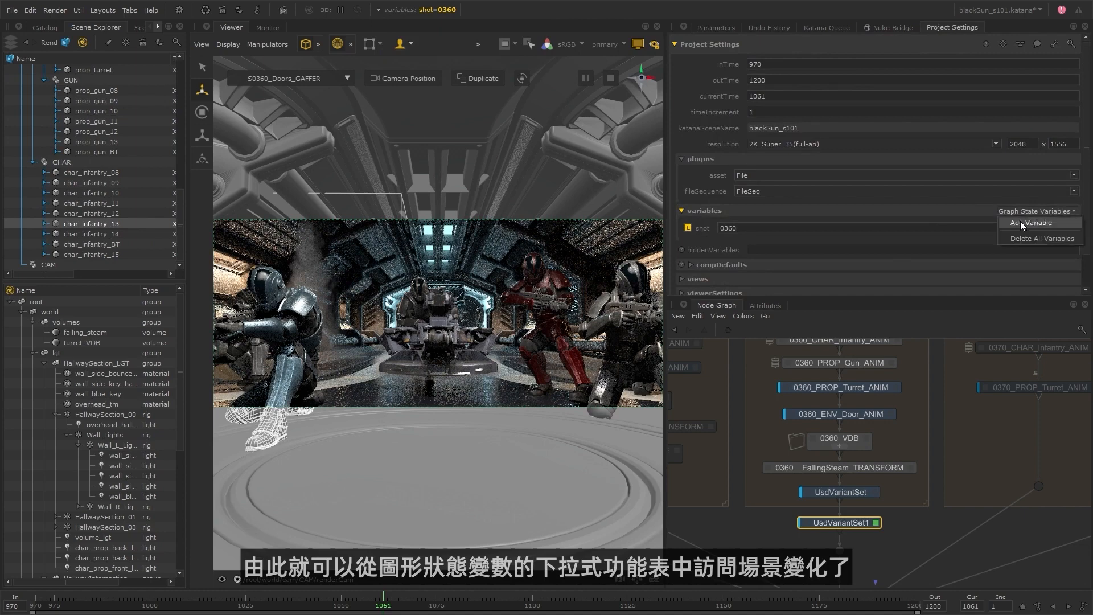
click(1020, 221)
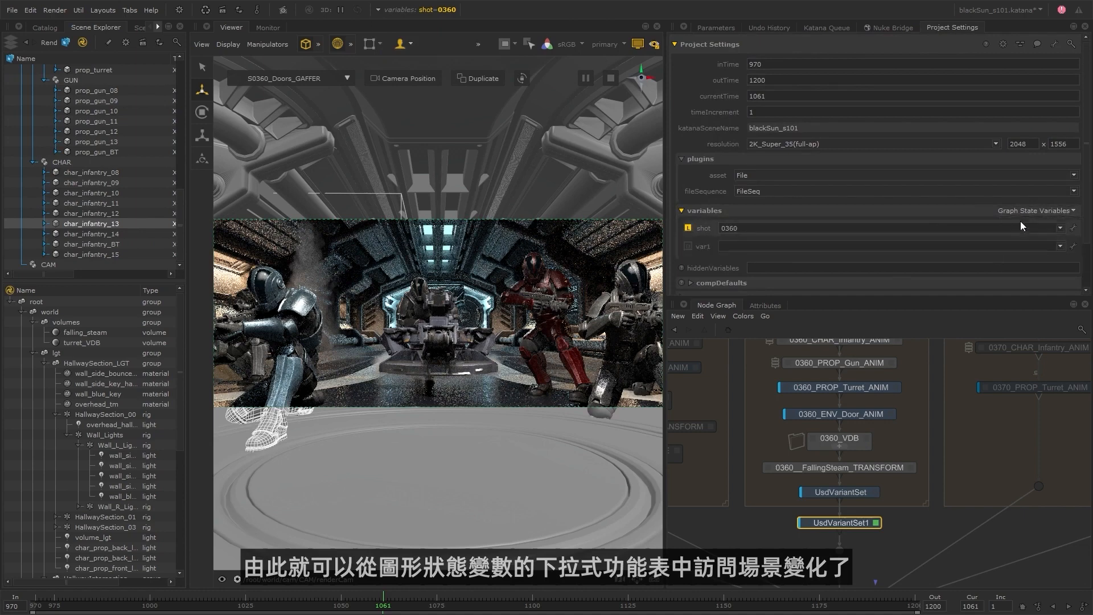
click(1074, 247)
click(1063, 261)
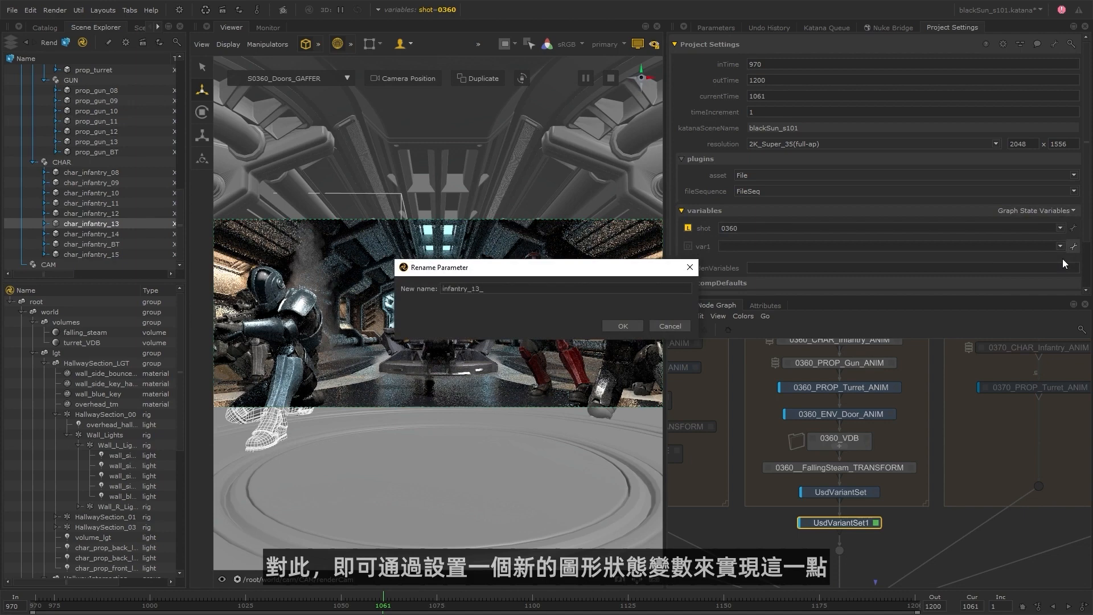
click(604, 323)
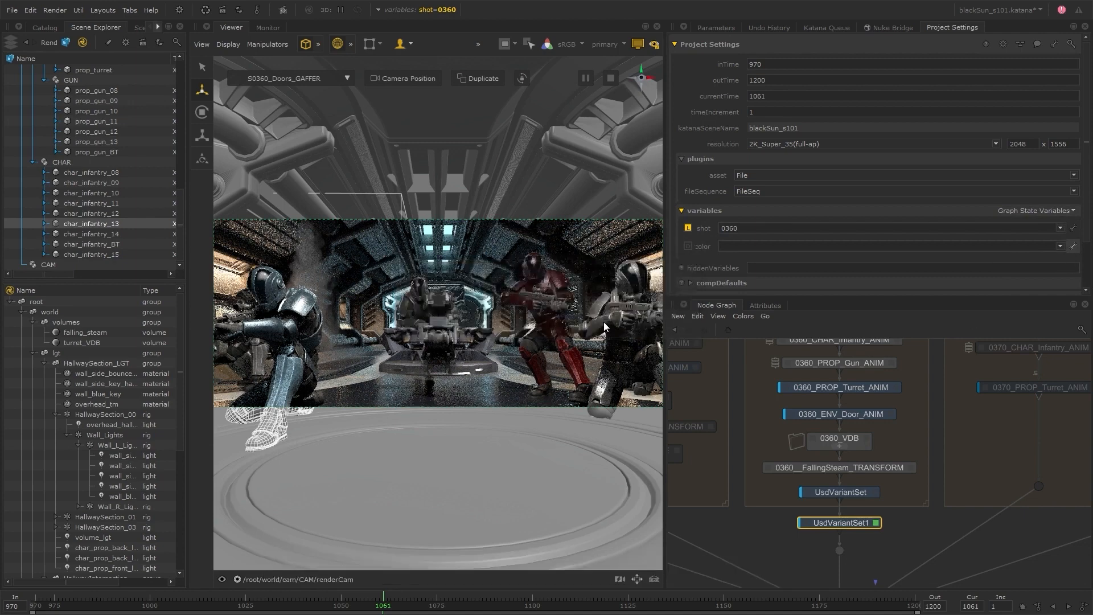
Check the exact variant names available in UsdVariantSet1 and set the infantry_13_suit_color variable to blue_variant.
click(716, 27)
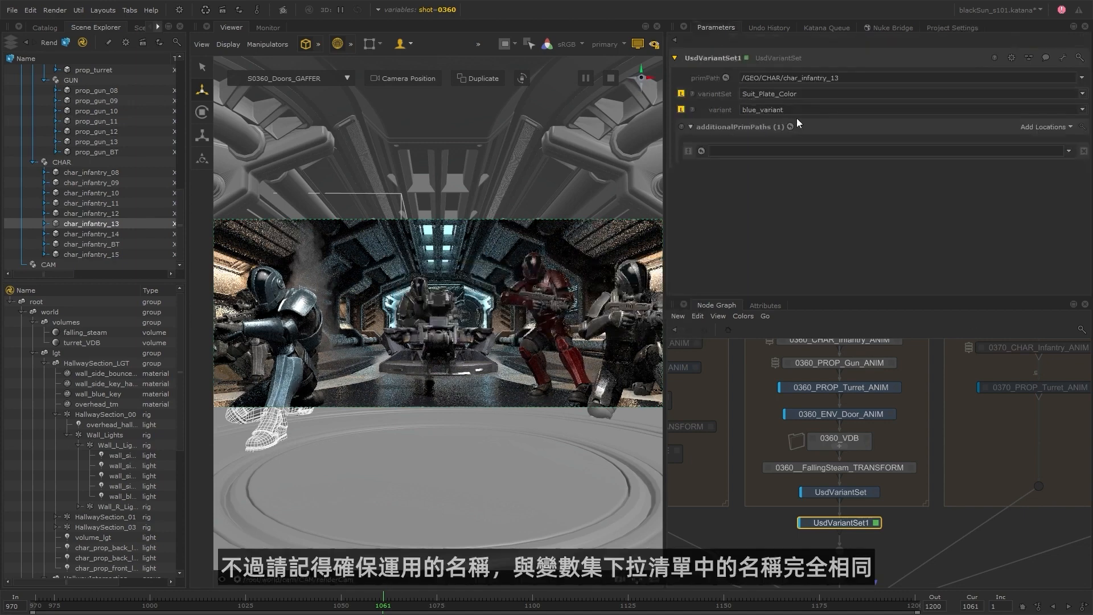
click(1081, 109)
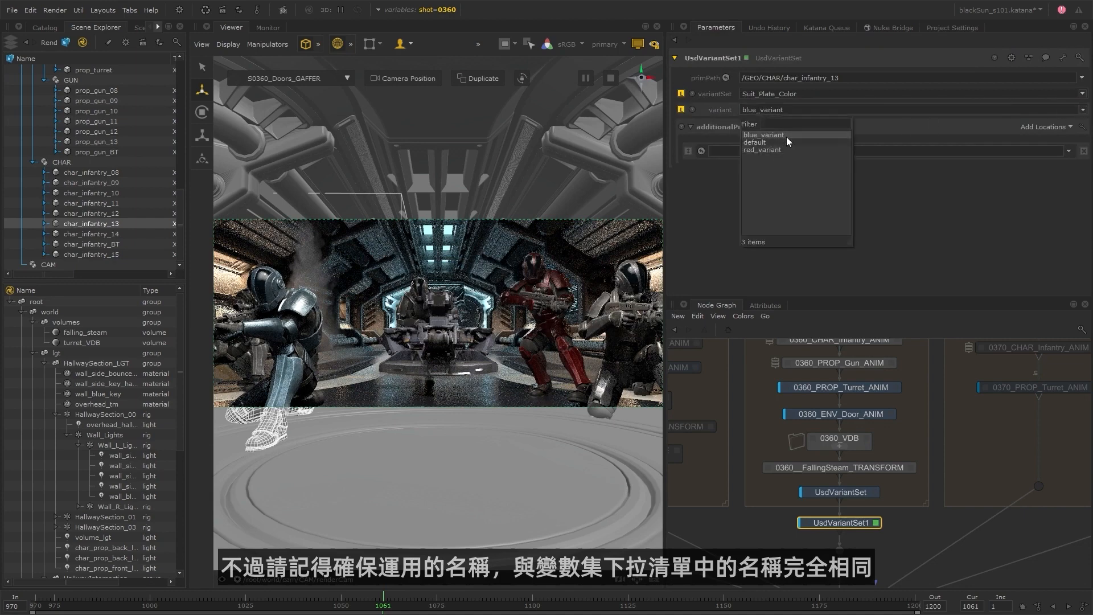
click(952, 27)
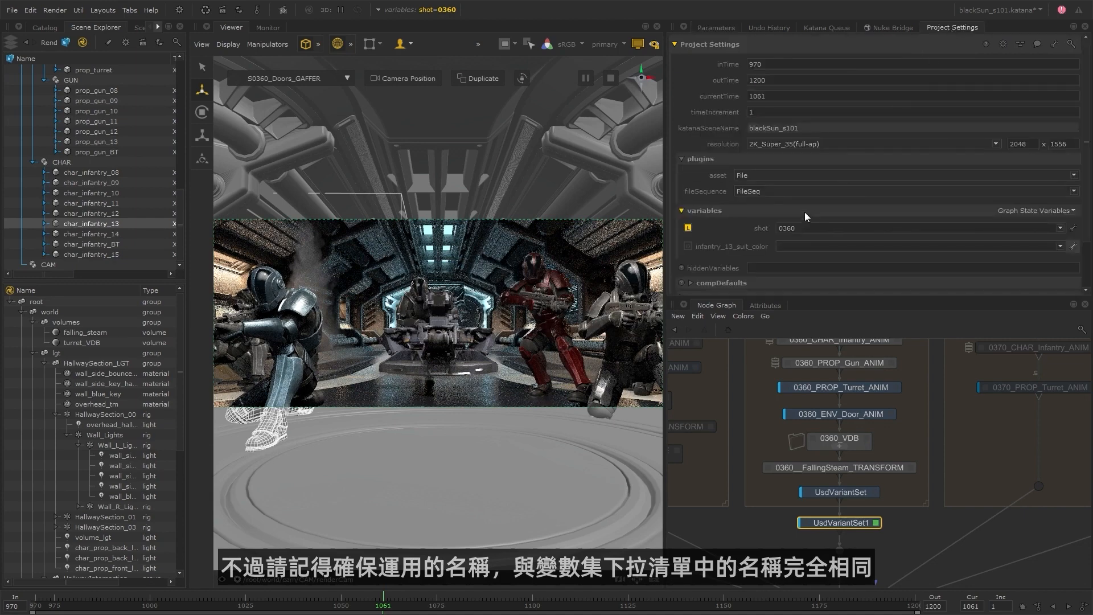
click(794, 246)
text(blue_variant)
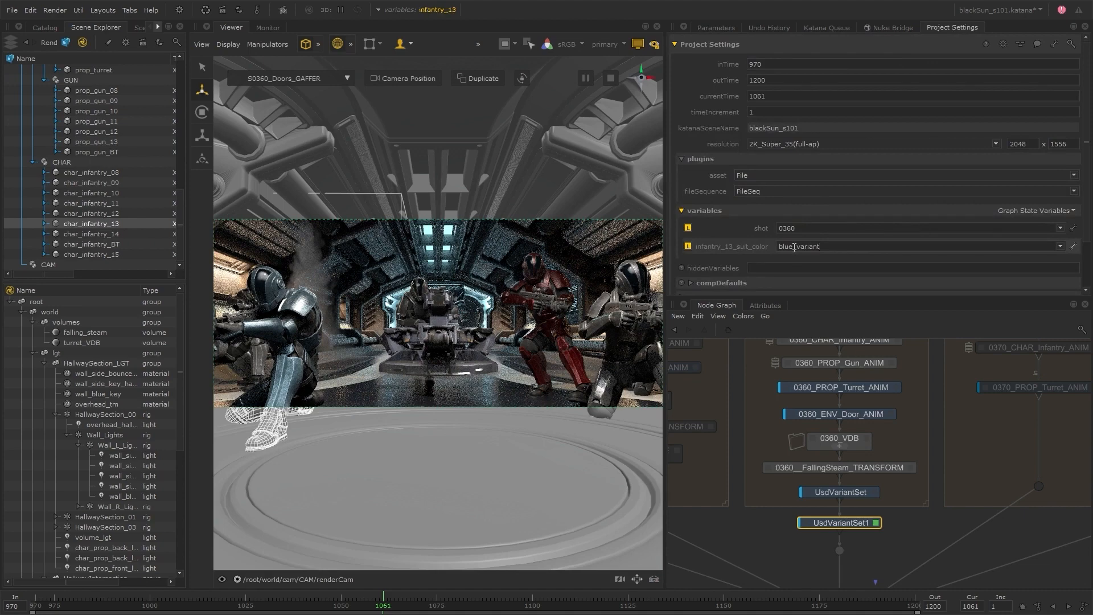
Enter red_variant and default as further values of the infantry_13_suit_color variable.
drag(778, 247, 794, 248)
text(red)
key(Return)
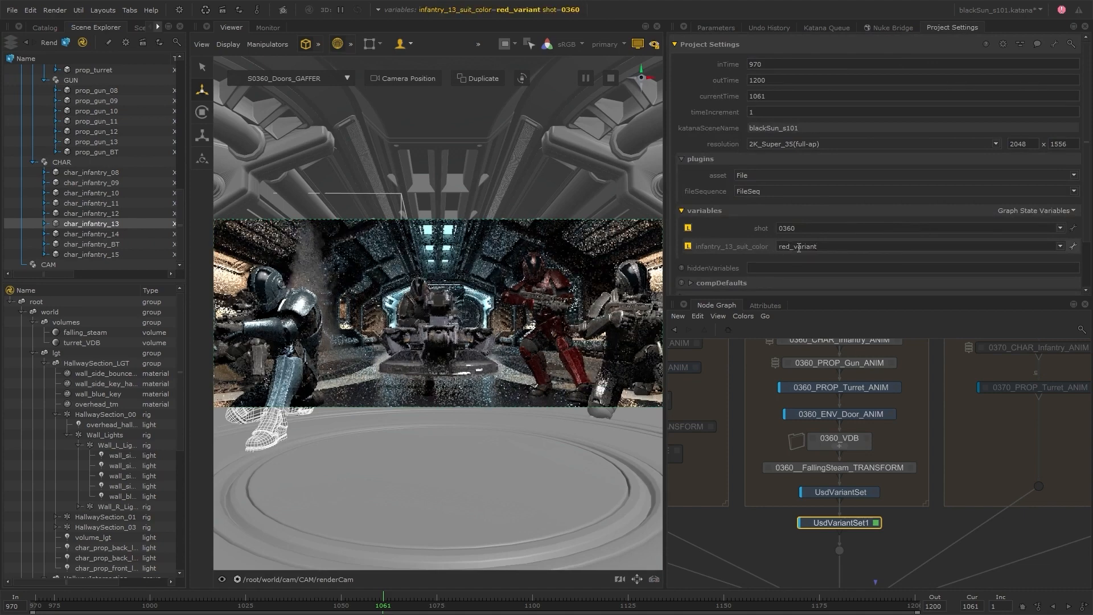
double_click(790, 248)
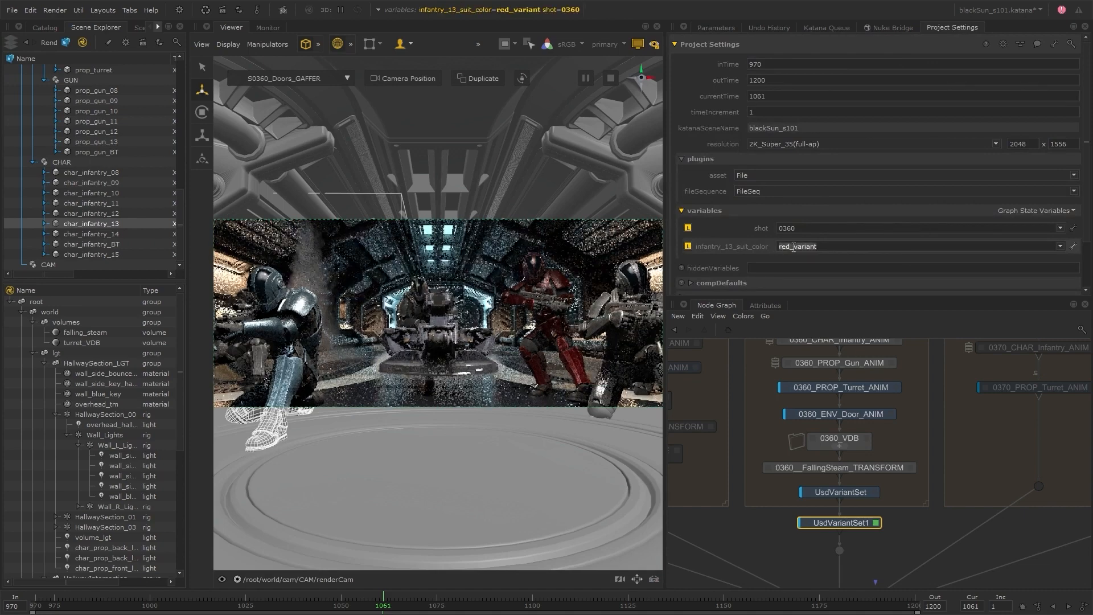
text(default)
key(Return)
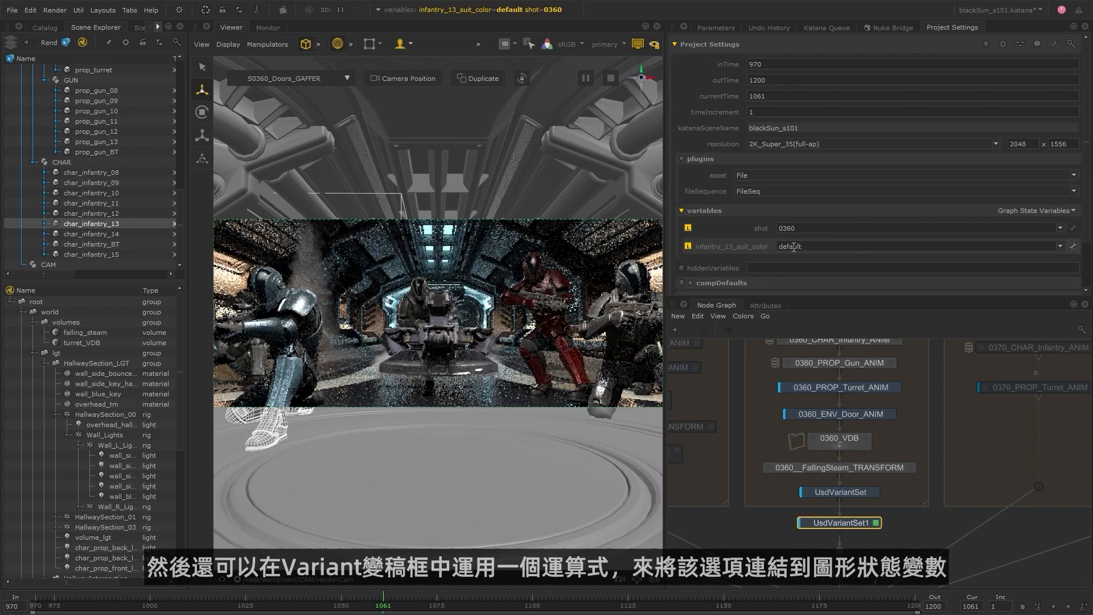
Drive the variant parameter of UsdVariantSet1 with the expression getVar('infantry_13_suit_color').
click(715, 27)
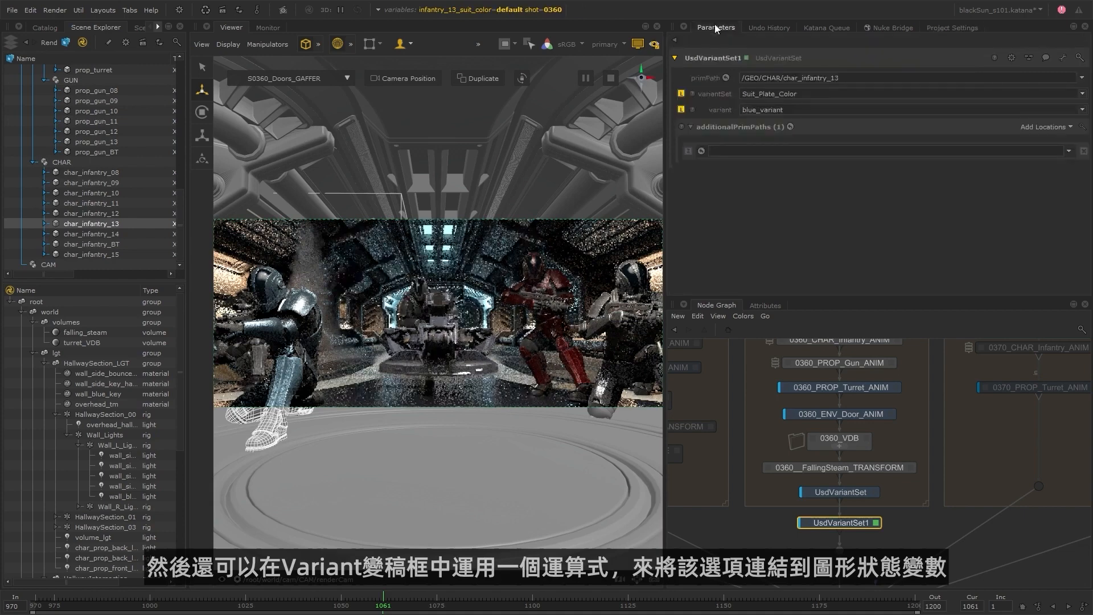
right_click(723, 111)
click(729, 158)
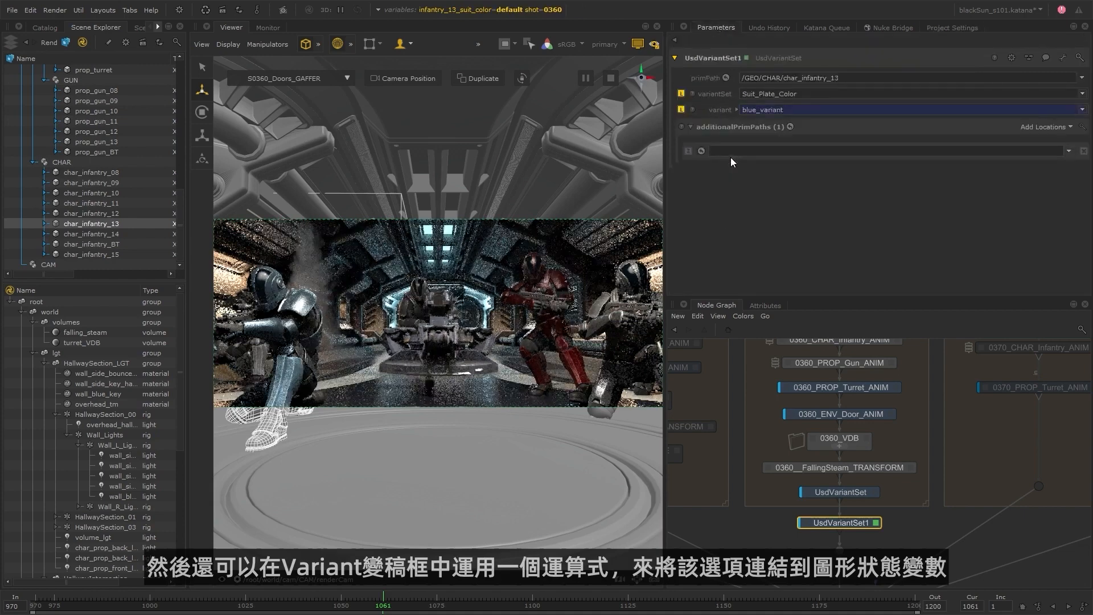
click(737, 110)
text(getVar('infantry_13_suit_color)
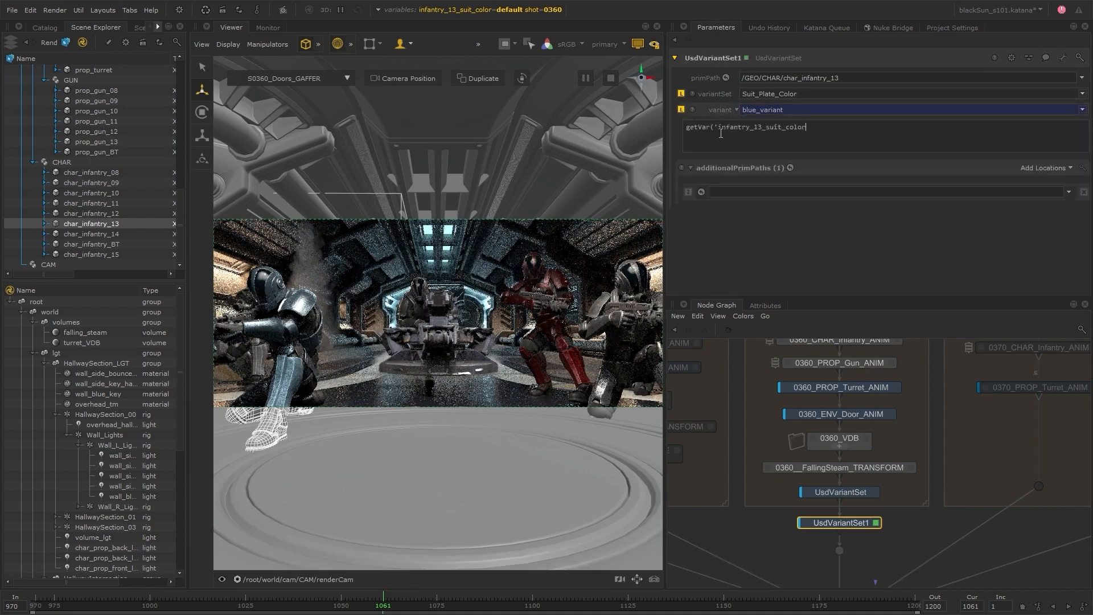
click(707, 235)
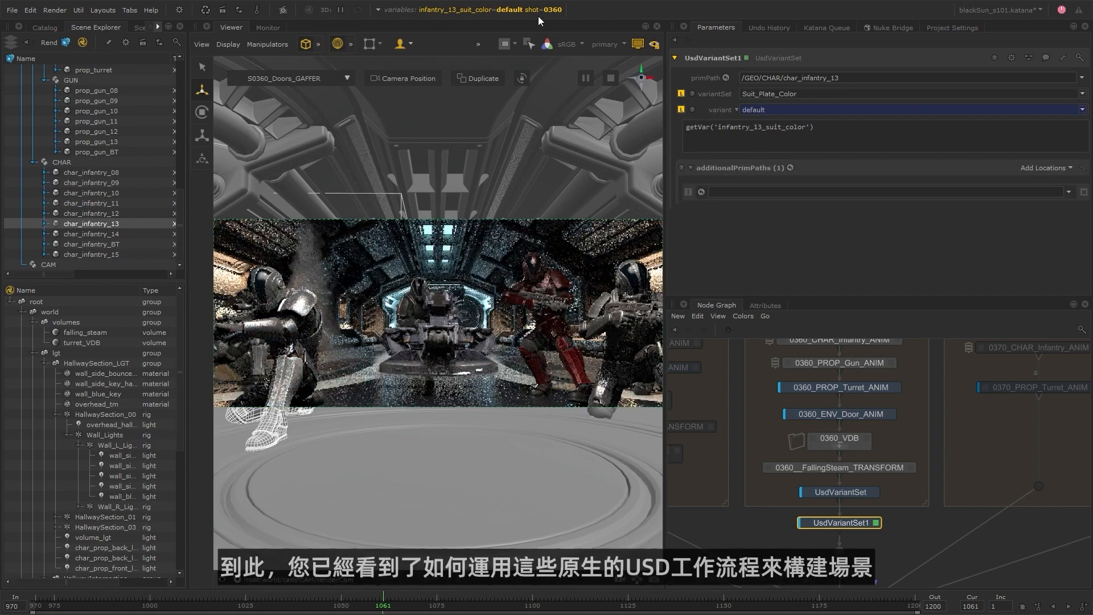
Test the linked variant by switching the global infantry_13_suit_color variable to red_variant and finally to blue_variant.
click(380, 9)
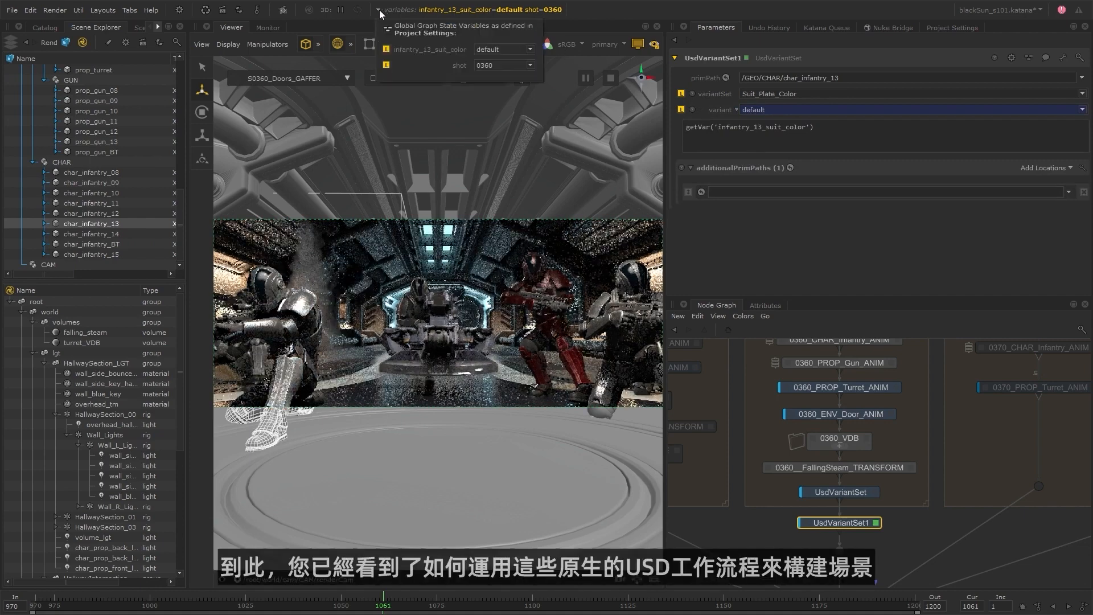
click(519, 50)
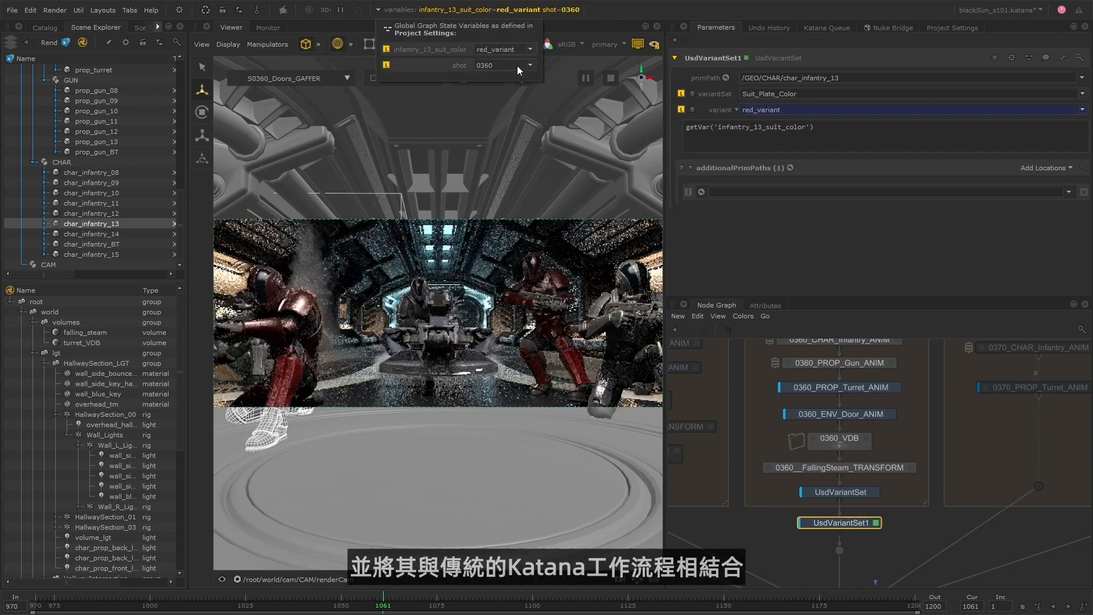
click(530, 50)
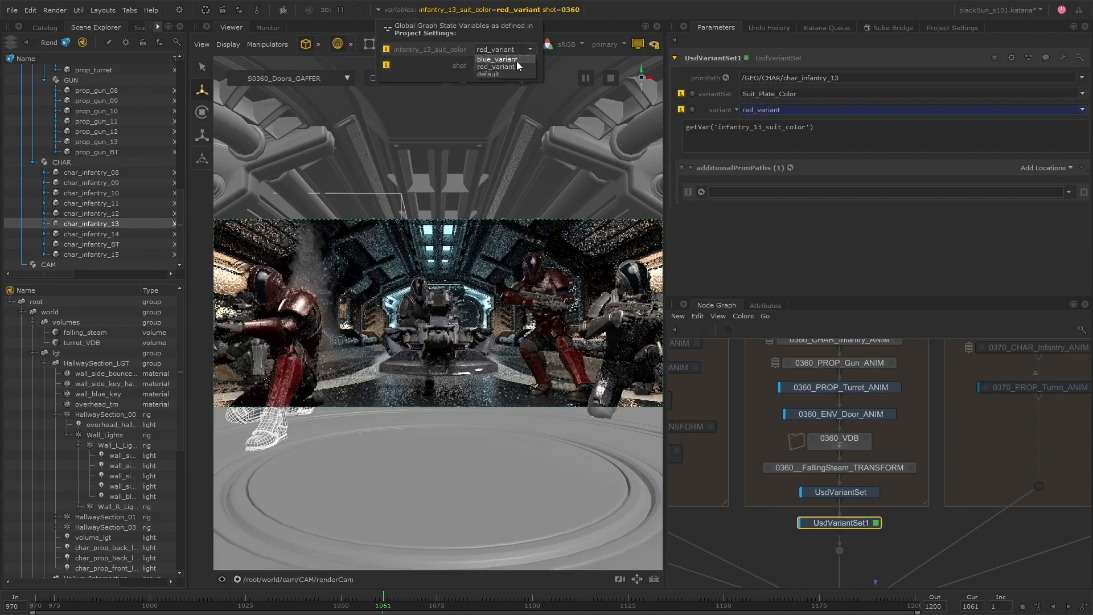
click(517, 60)
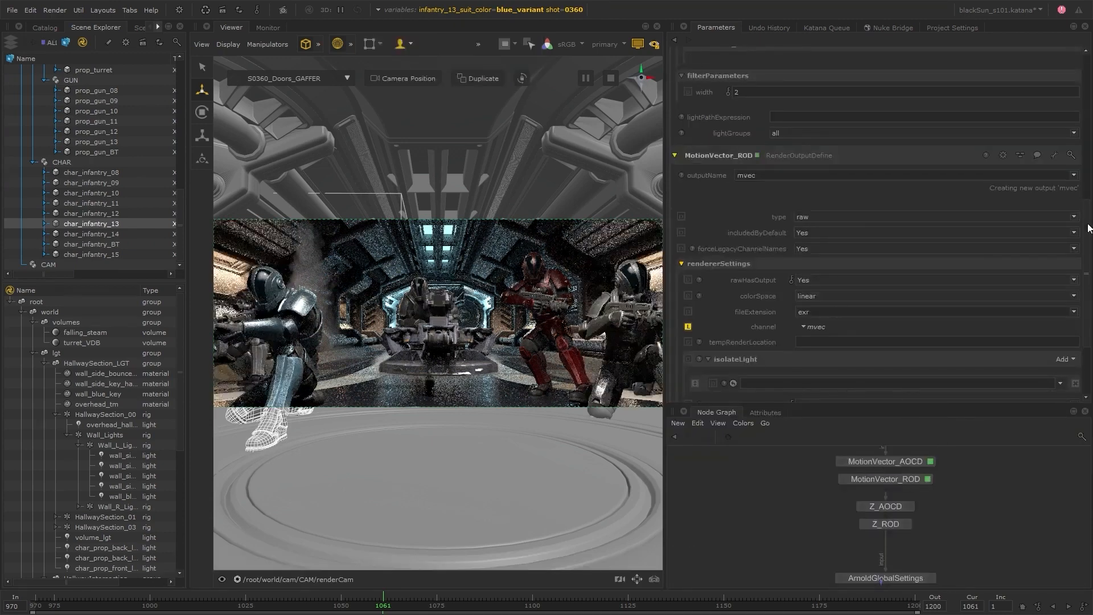
drag(1088, 224, 1088, 139)
middle_drag(946, 560, 947, 413)
middle_drag(851, 584, 1027, 488)
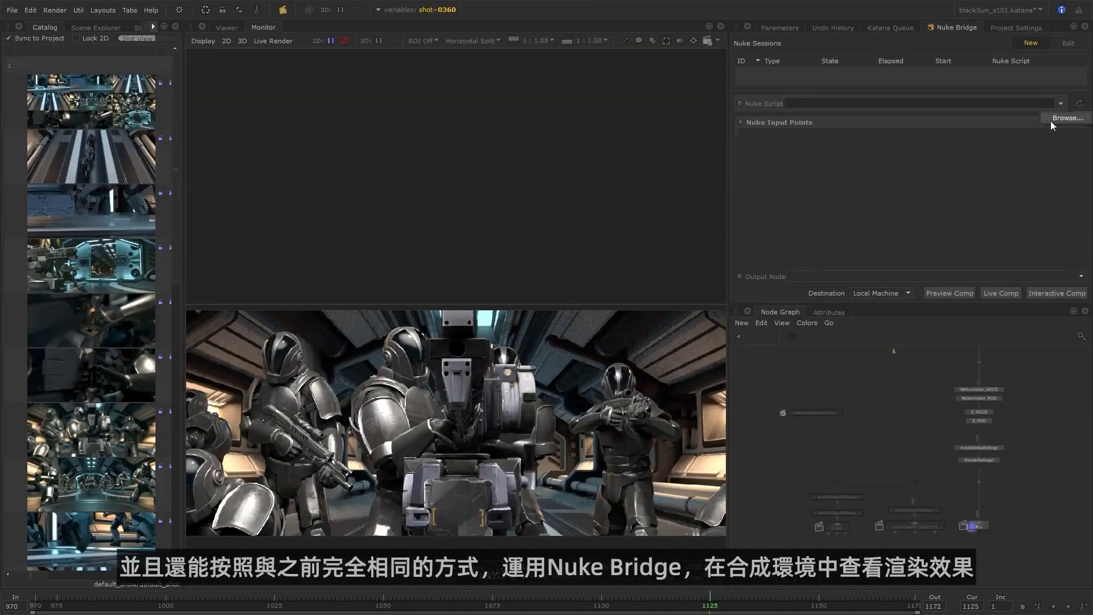
Preview the S101_0360.nk comp through Nuke Bridge with the frame 1125 render as input, and compare the comp with the raw render up close.
click(1051, 122)
double_click(552, 248)
click(917, 139)
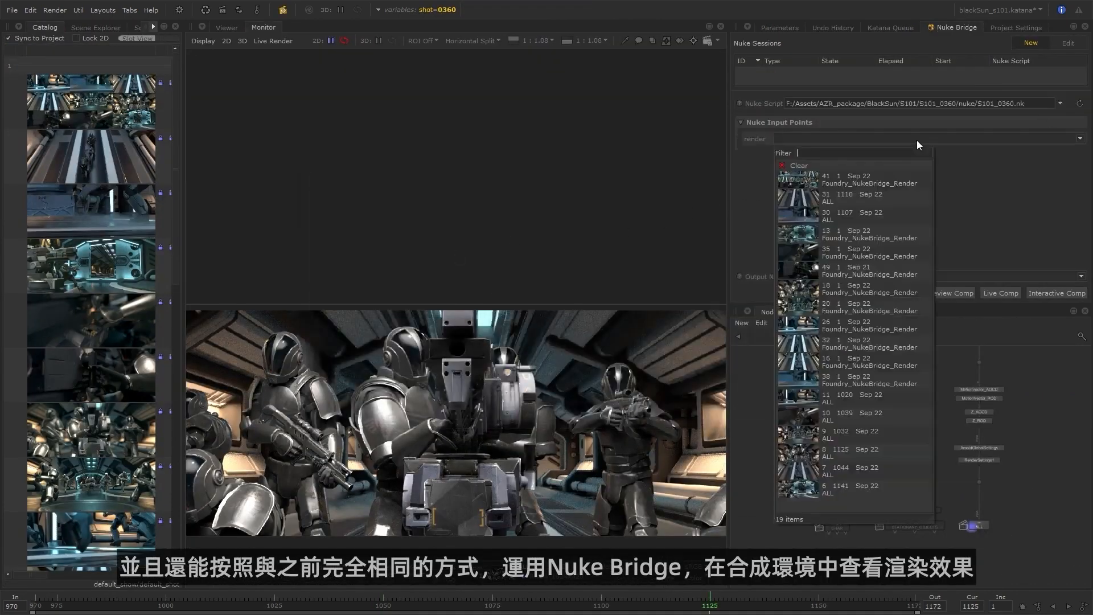
click(842, 452)
click(958, 292)
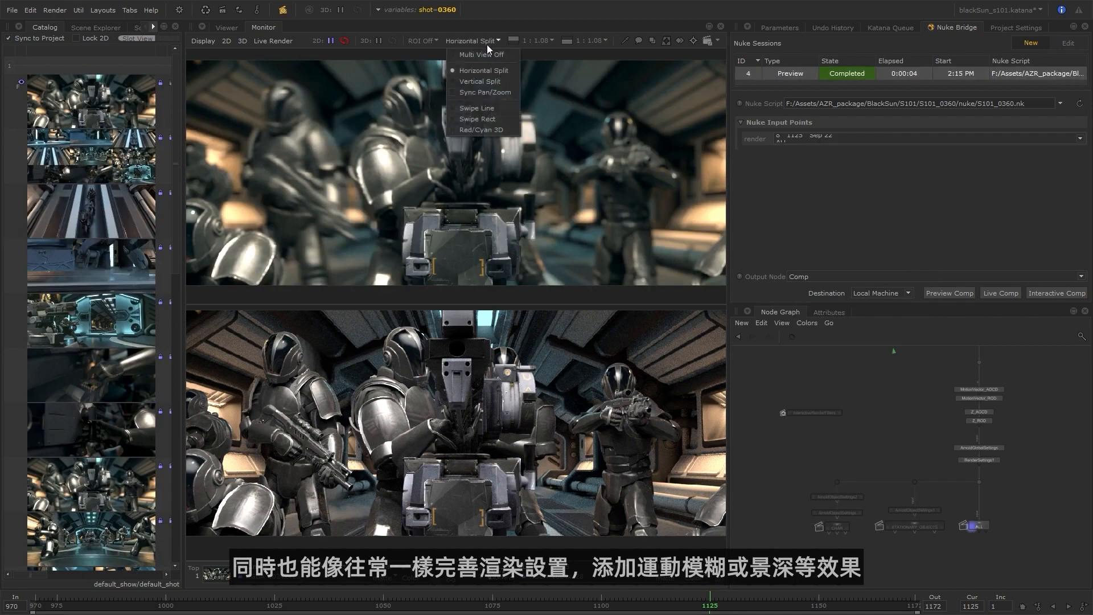
scroll(448, 118, up, 5)
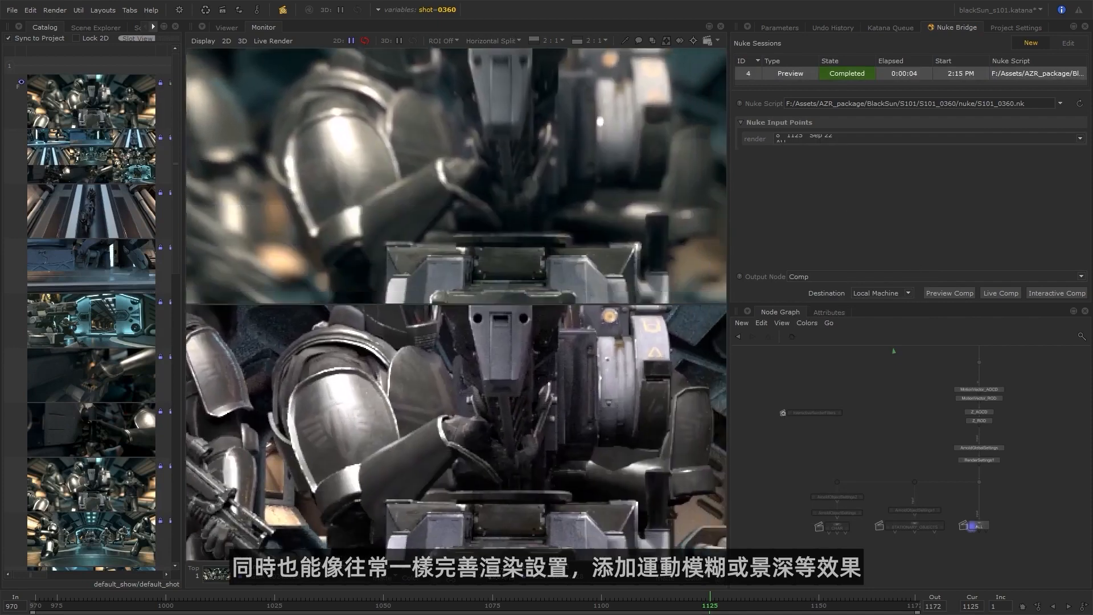
middle_drag(645, 276, 544, 160)
middle_drag(694, 228, 589, 224)
scroll(598, 231, down, 5)
Replace the Nuke script with S101_0320.nk from the nuke folder of shot S101_0320.
click(1060, 103)
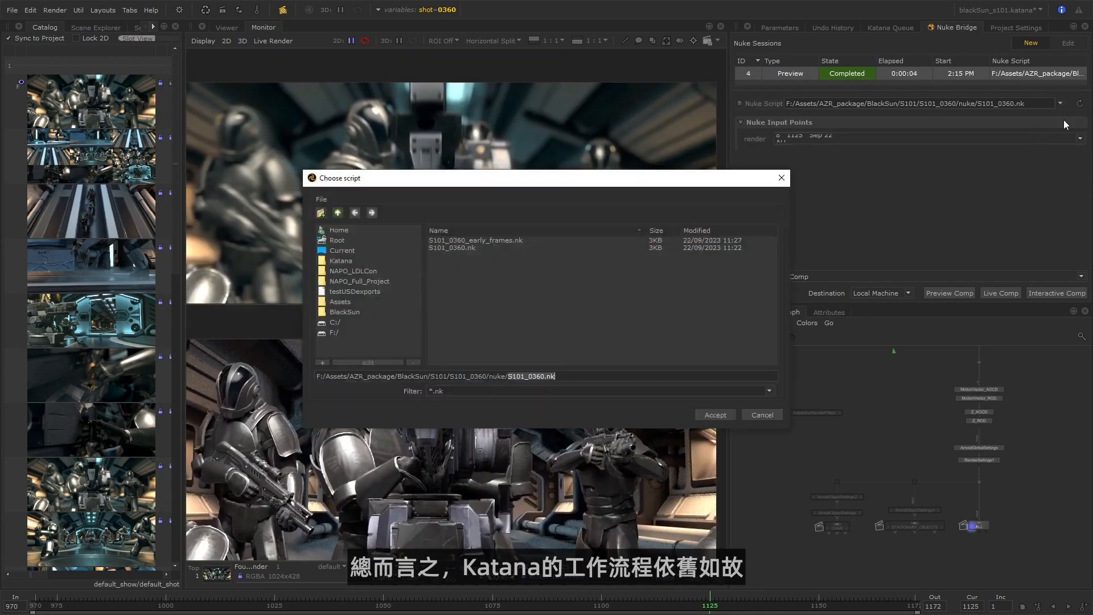
click(336, 213)
click(333, 214)
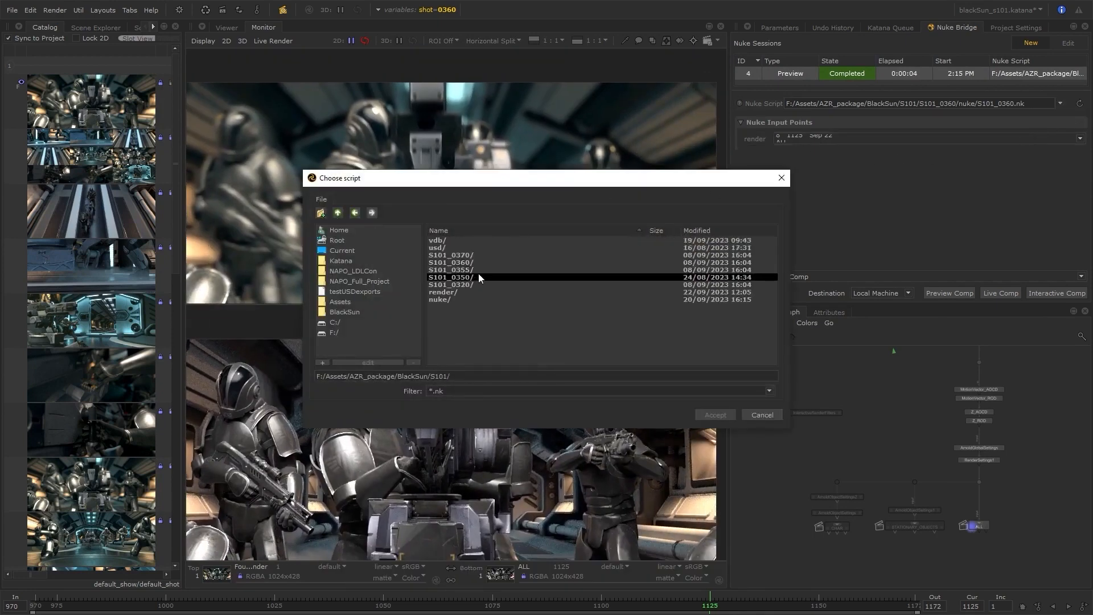
double_click(474, 285)
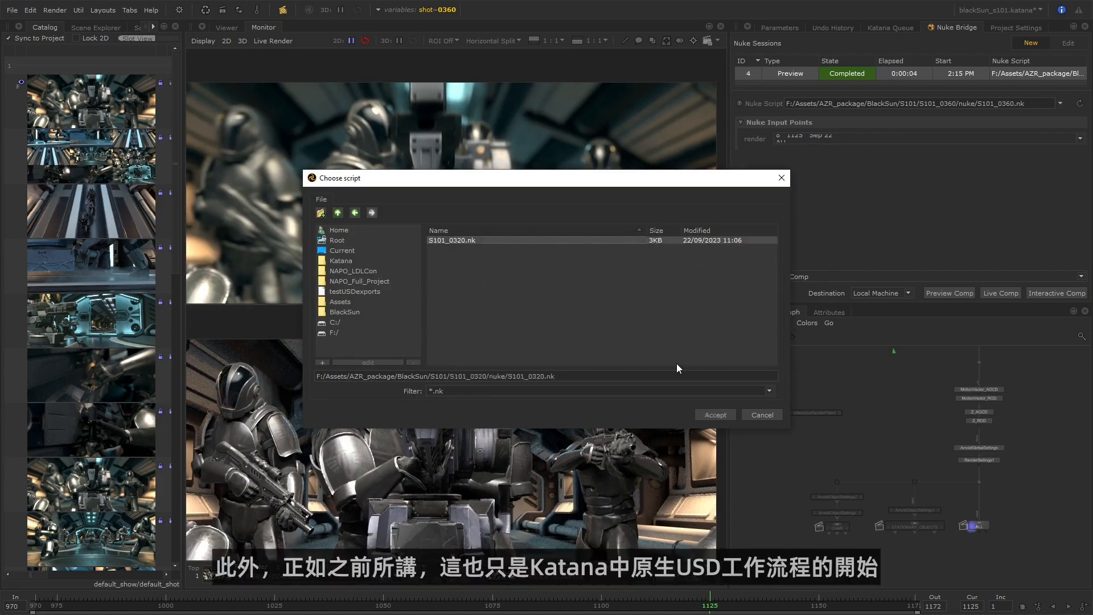
click(715, 414)
Assign the frame 1141 render to the render input point and start a preview comp on the local machine.
click(1078, 139)
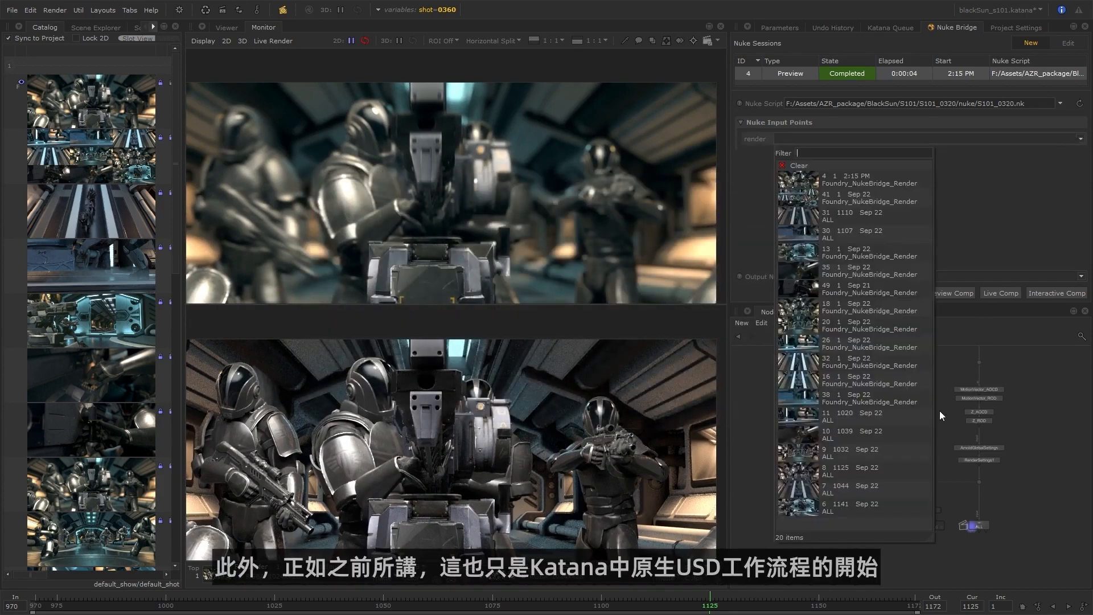
click(846, 505)
click(956, 293)
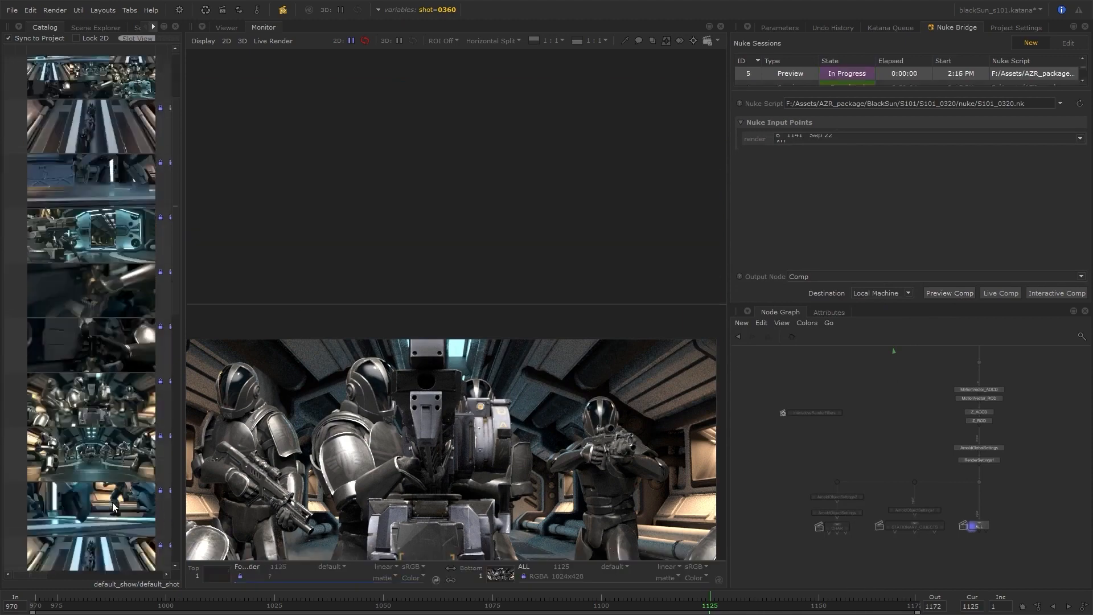